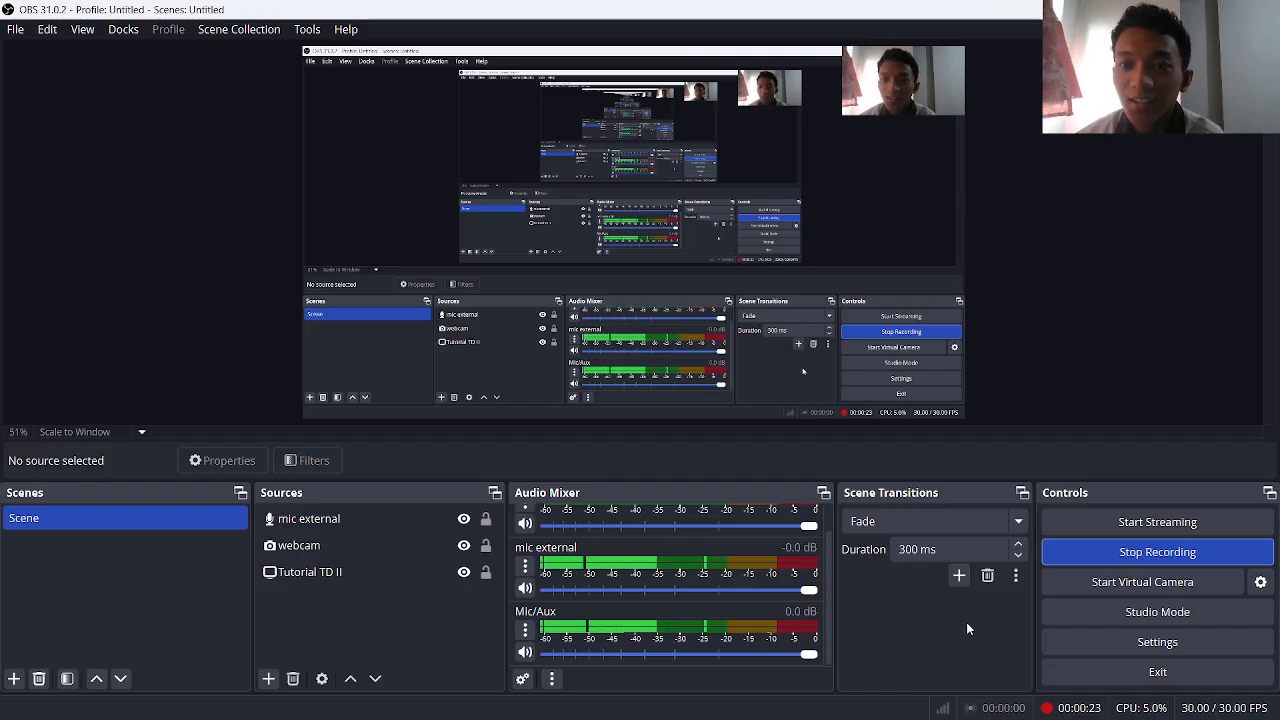
# - Switch to Maxsurf Stability and open the MV. JONG JAVA MAXSURF 5.0 design, reading its existing data and sections
pyautogui.moveTo(1004, 700)
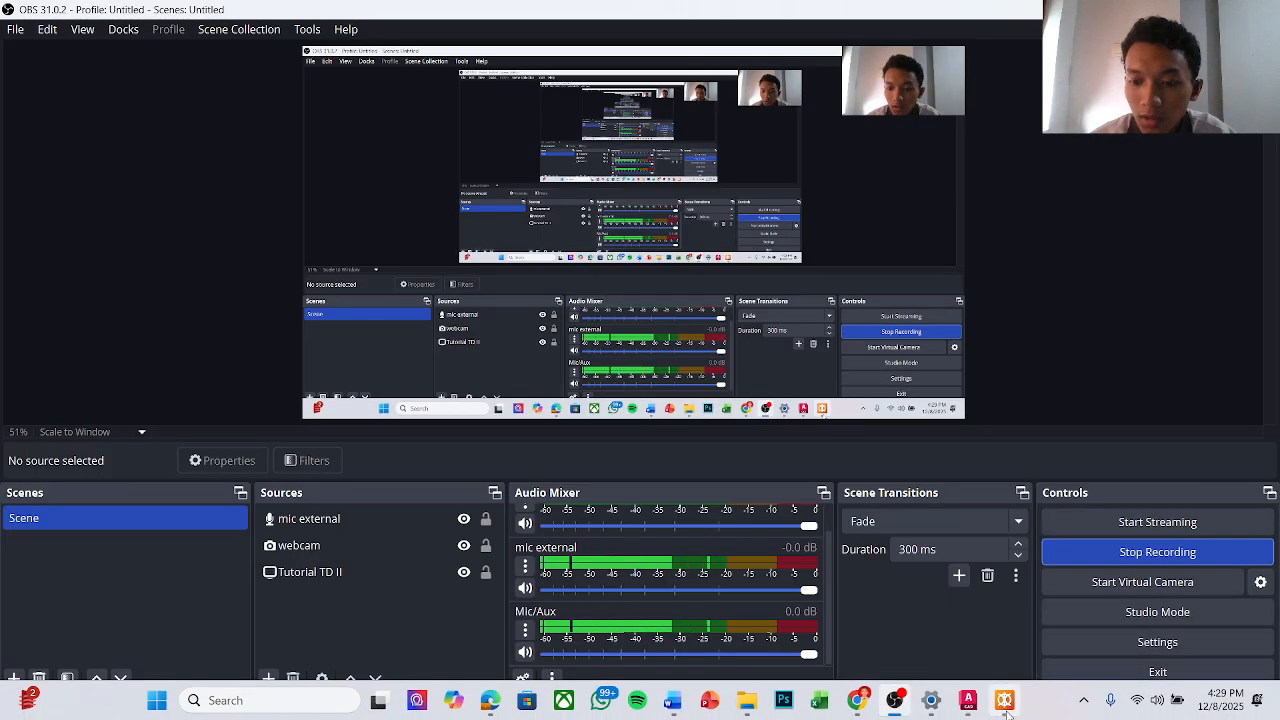
pyautogui.click(1004, 700)
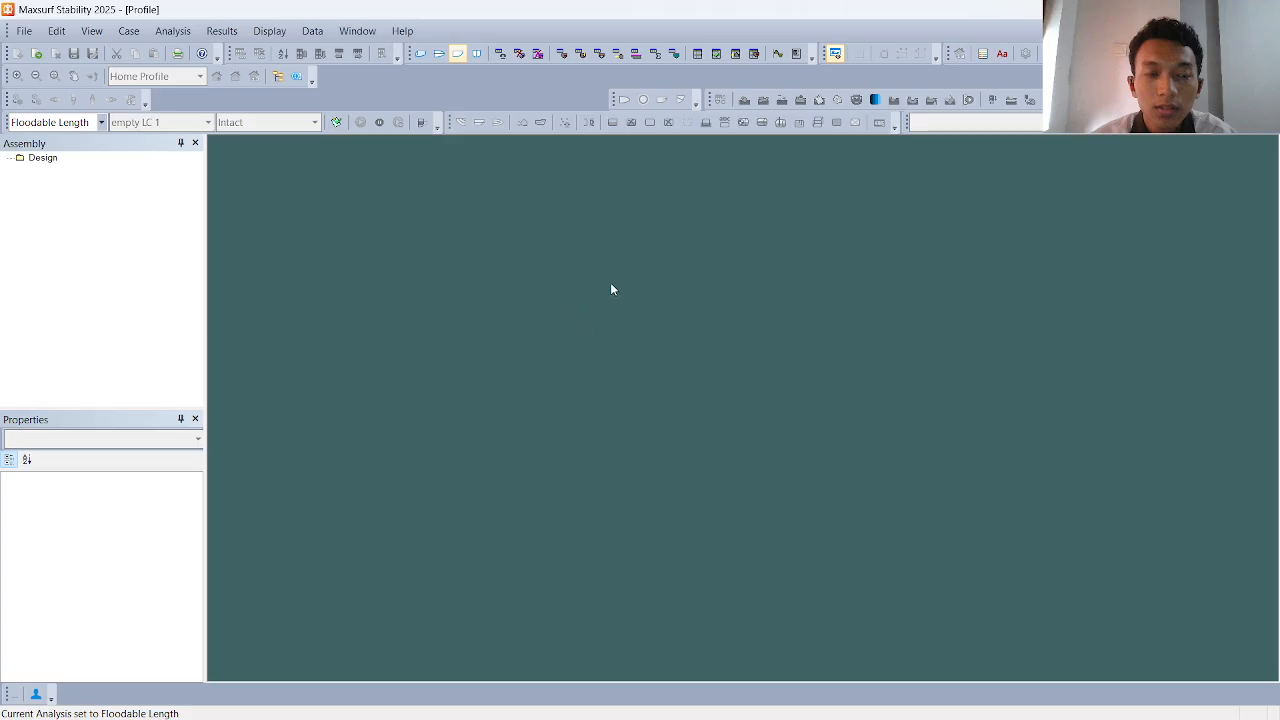
pyautogui.click(28, 31)
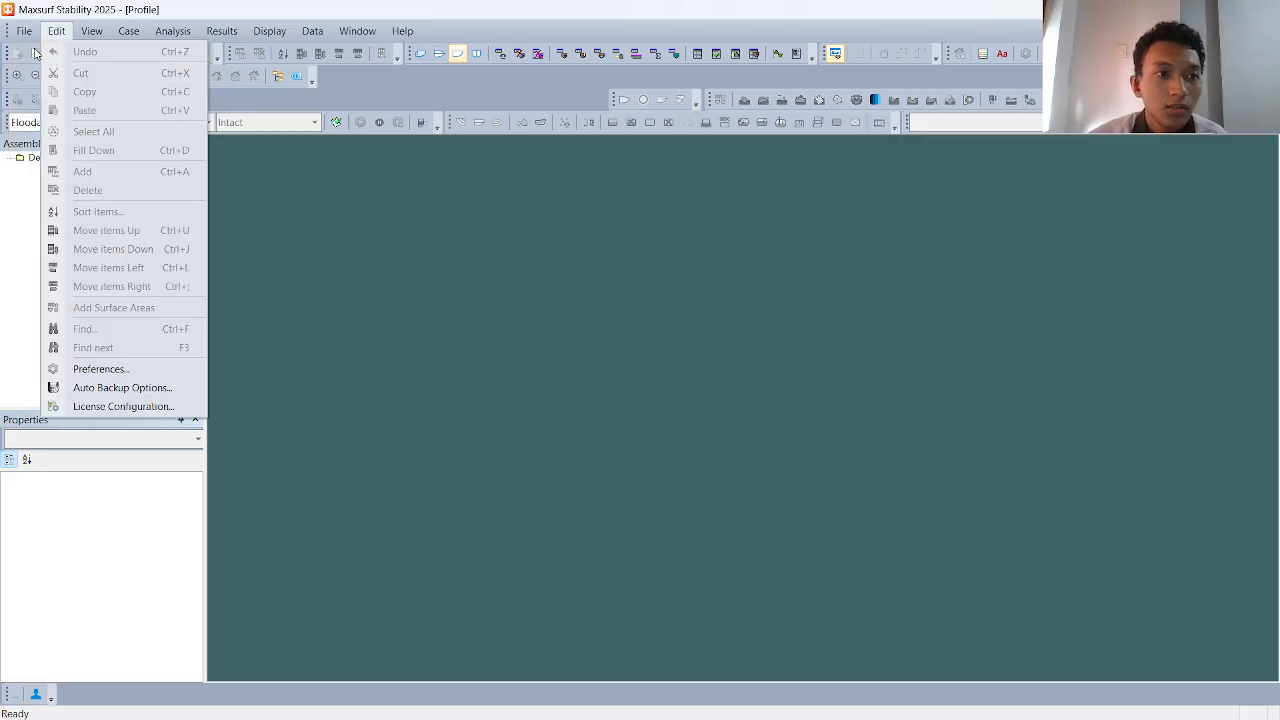
pyautogui.click(53, 69)
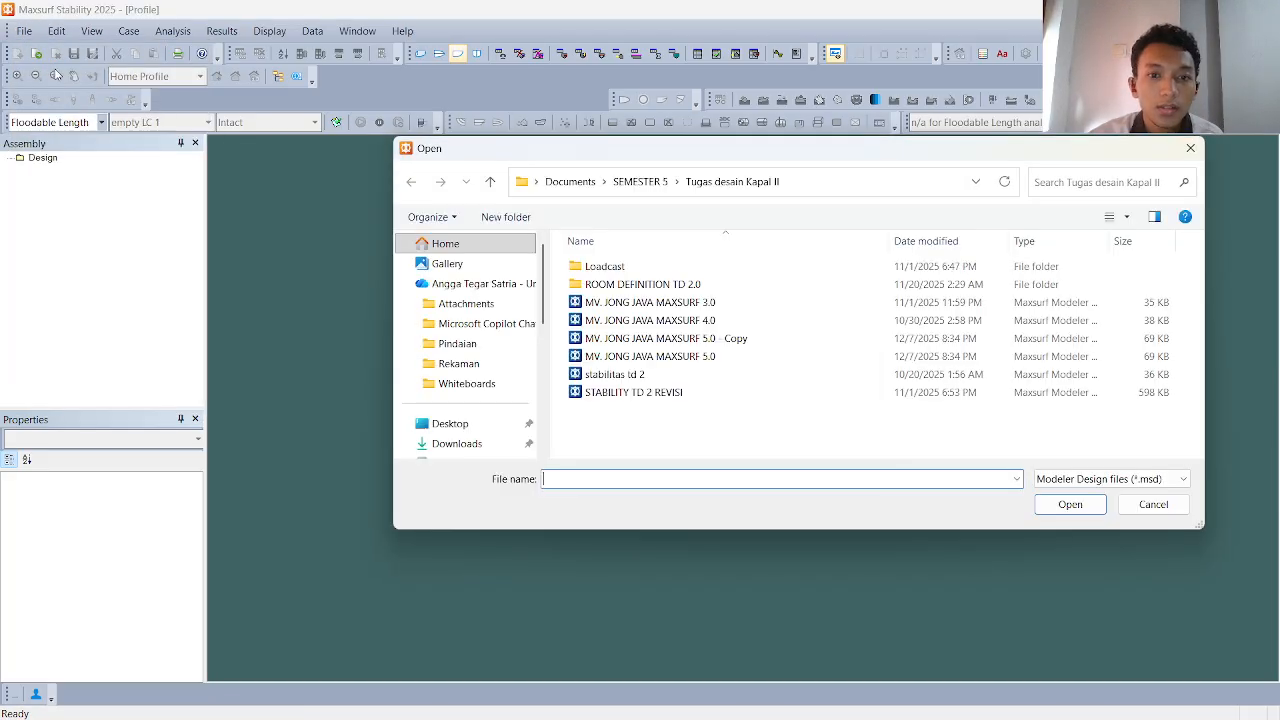
pyautogui.click(705, 356)
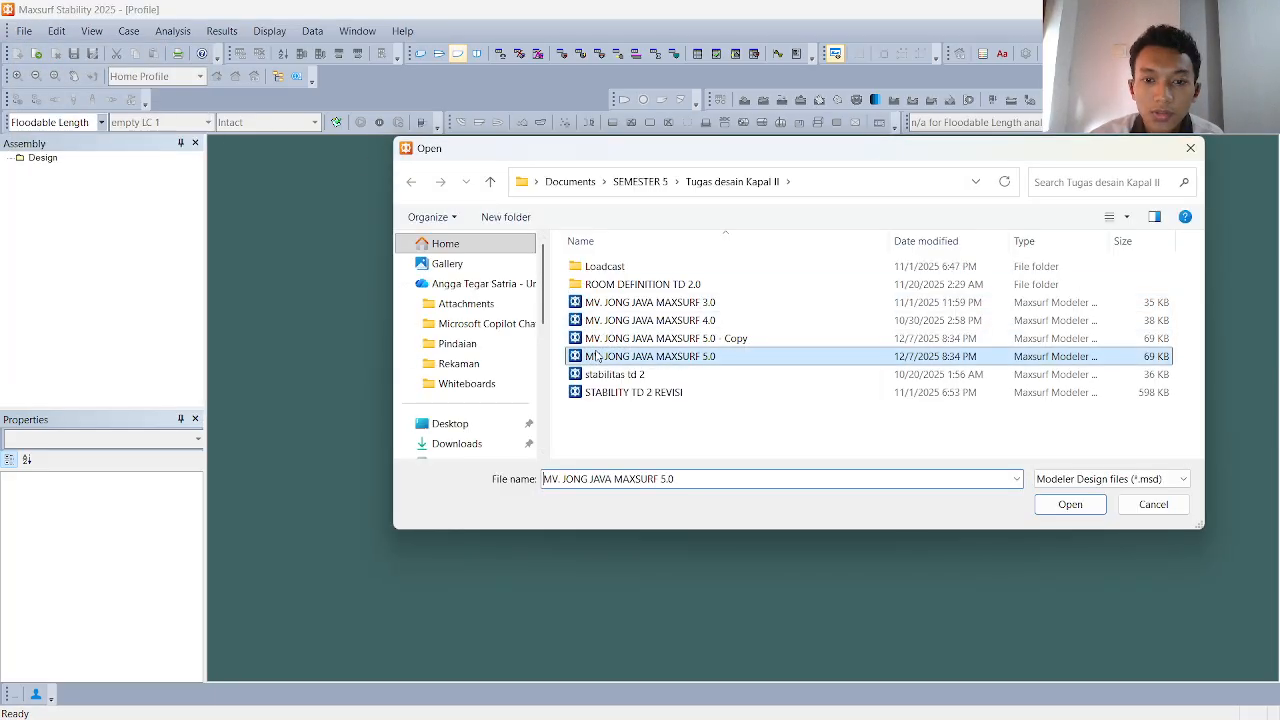
pyautogui.click(1068, 504)
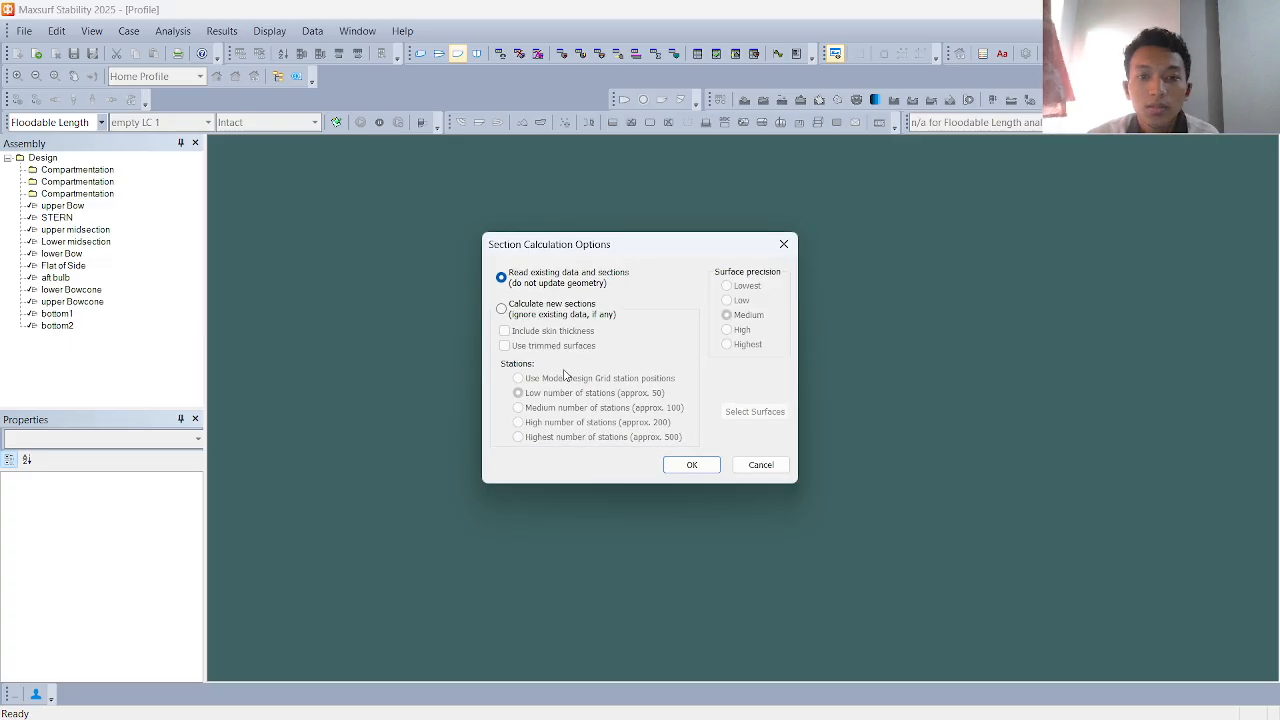
pyautogui.click(690, 465)
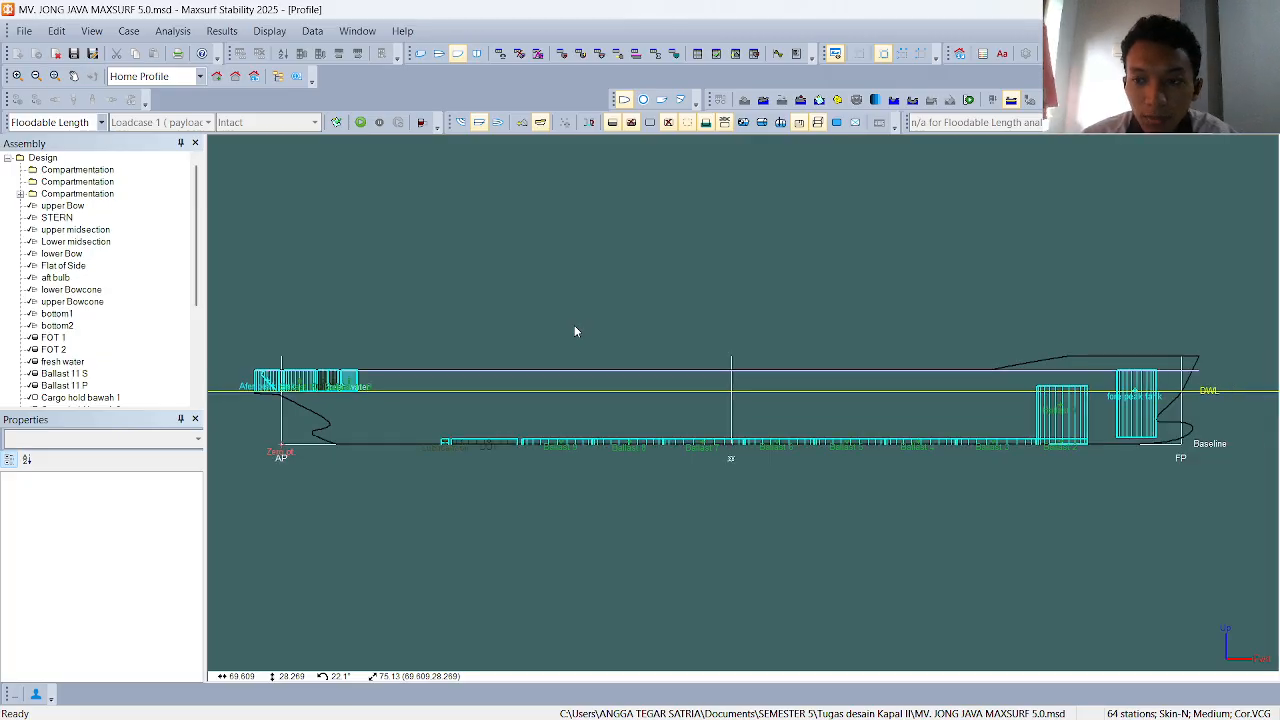
# - Examine the tank arrangement along the hull profile, from the stern tanks to the double-bottom ballast tanks
pyautogui.moveTo(575, 331); pyautogui.dragTo(649, 334, button='middle')
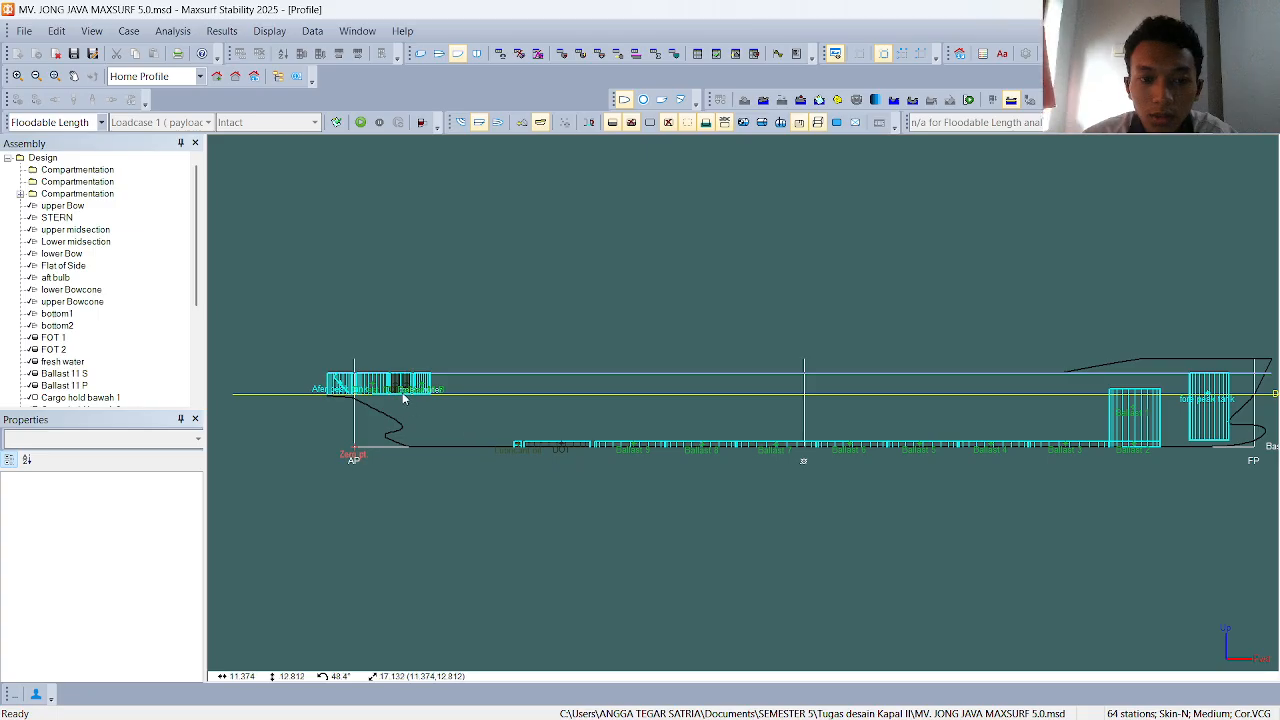
pyautogui.scroll(5, 433, 388)
pyautogui.scroll(1, 436, 388)
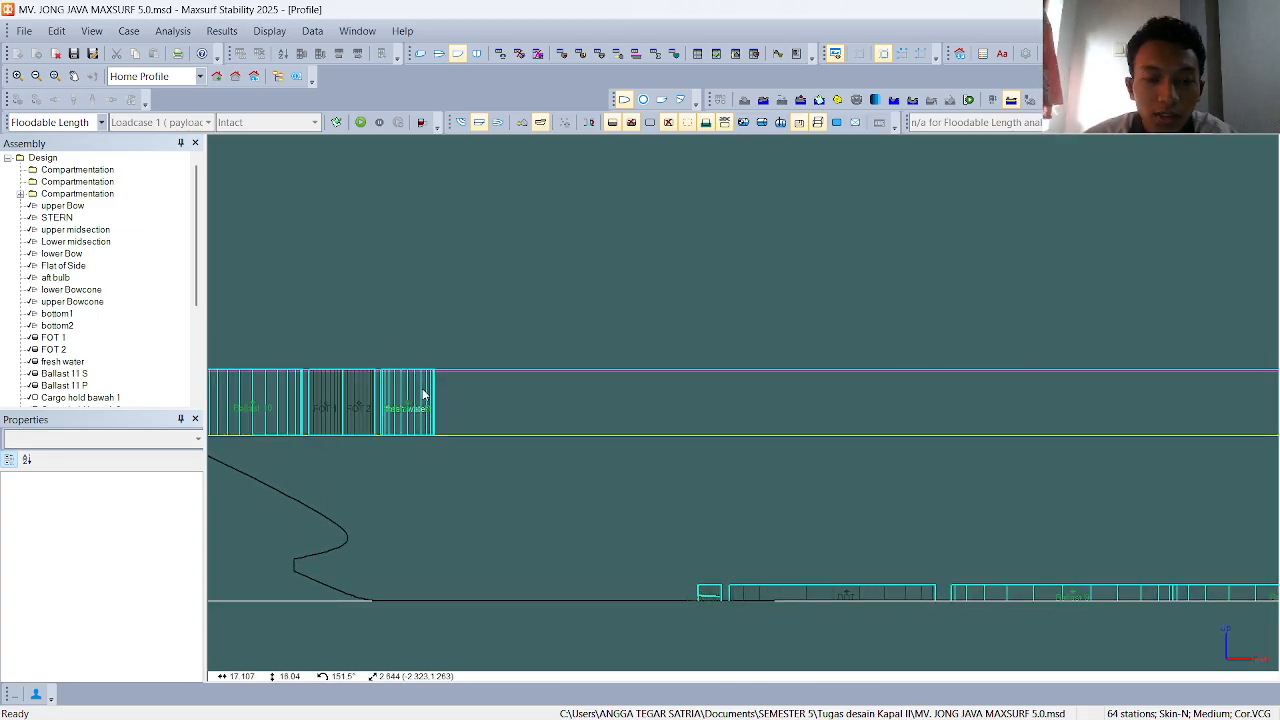
pyautogui.scroll(-3, 480, 374)
pyautogui.scroll(-2, 630, 436)
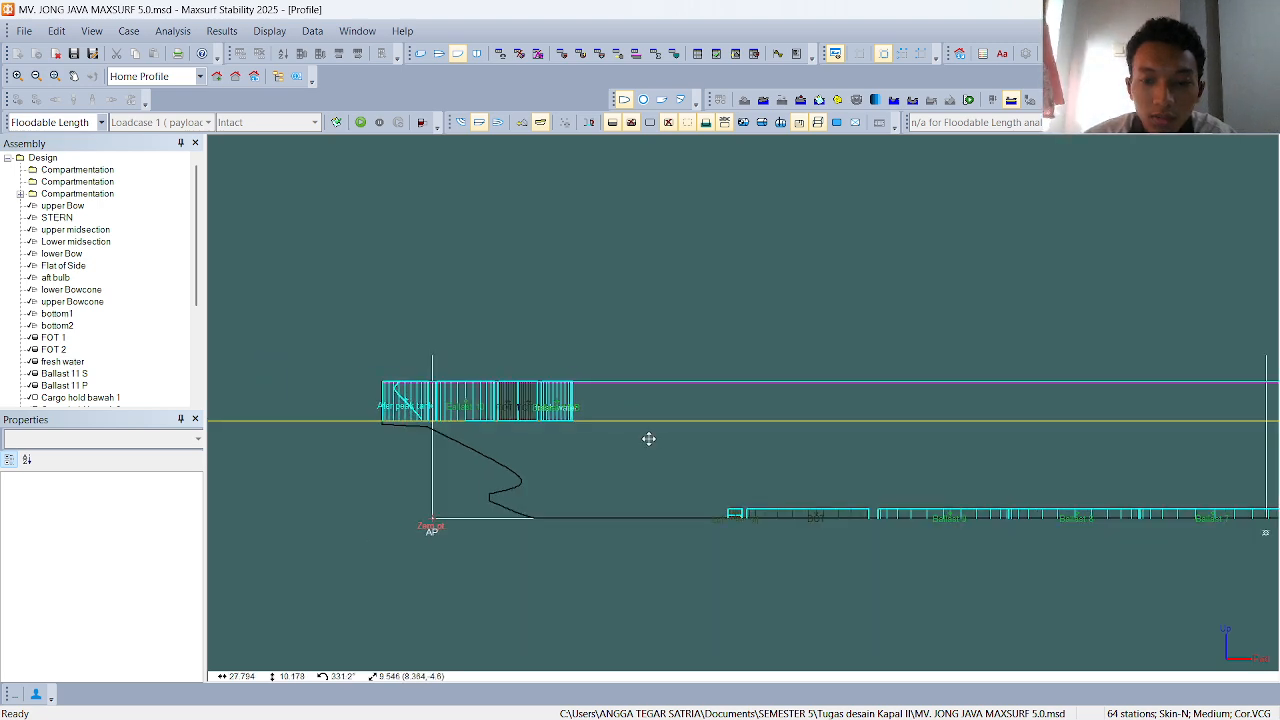
pyautogui.moveTo(957, 497); pyautogui.dragTo(678, 519, button='middle')
pyautogui.scroll(-2, 911, 444)
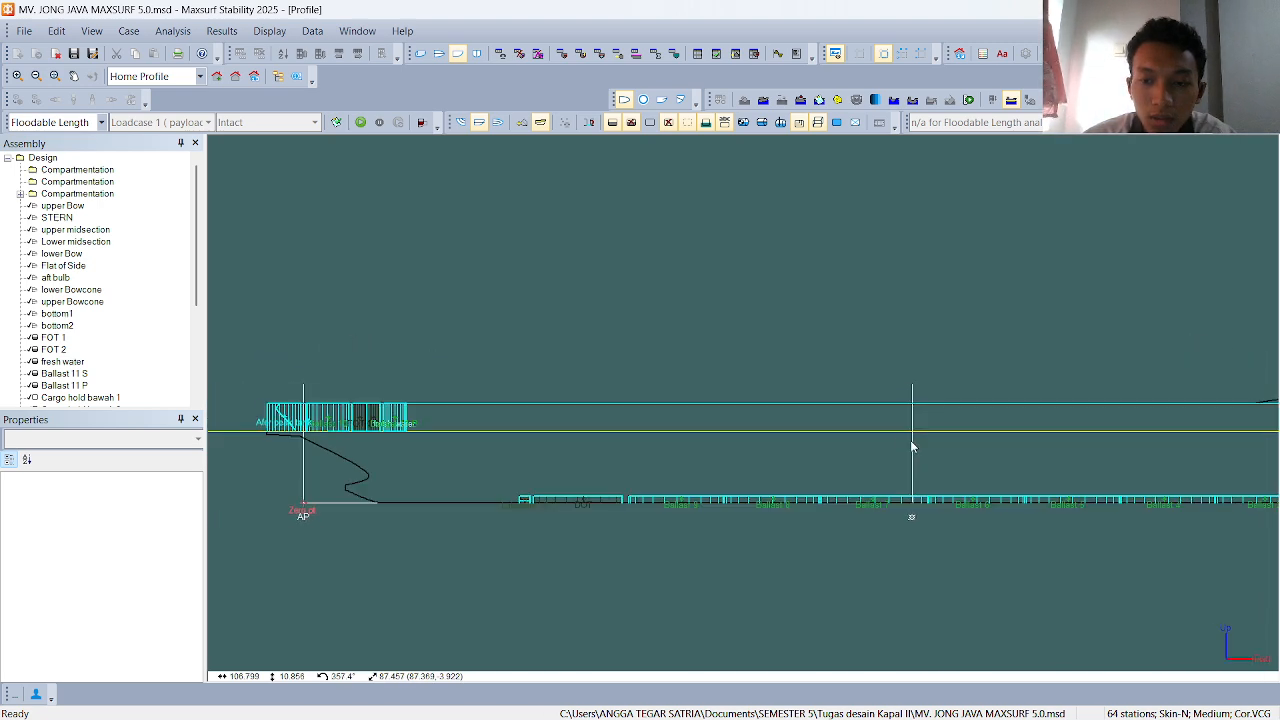
pyautogui.moveTo(911, 444); pyautogui.dragTo(849, 448, button='middle')
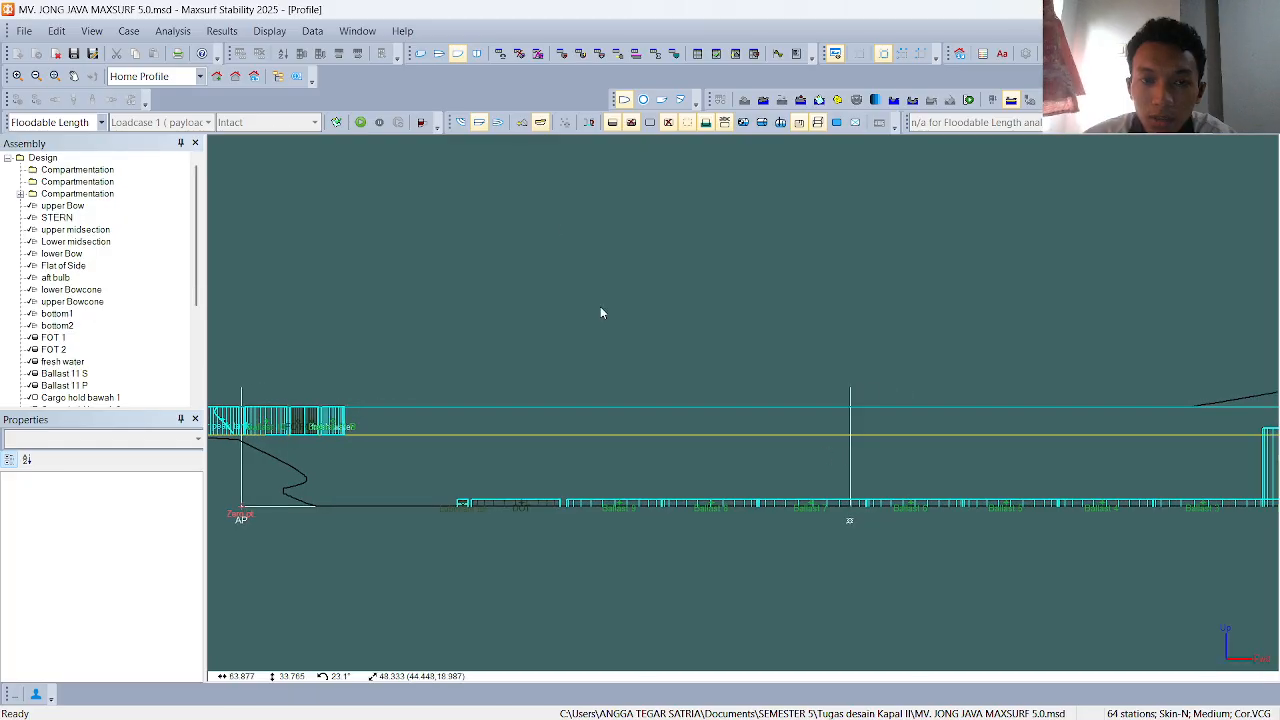
# - Show the compartments in the profile view and inspect the cargo holds and forward spaces up to the bow
pyautogui.click(649, 122)
pyautogui.scroll(4, 529, 462)
pyautogui.scroll(-4, 540, 460)
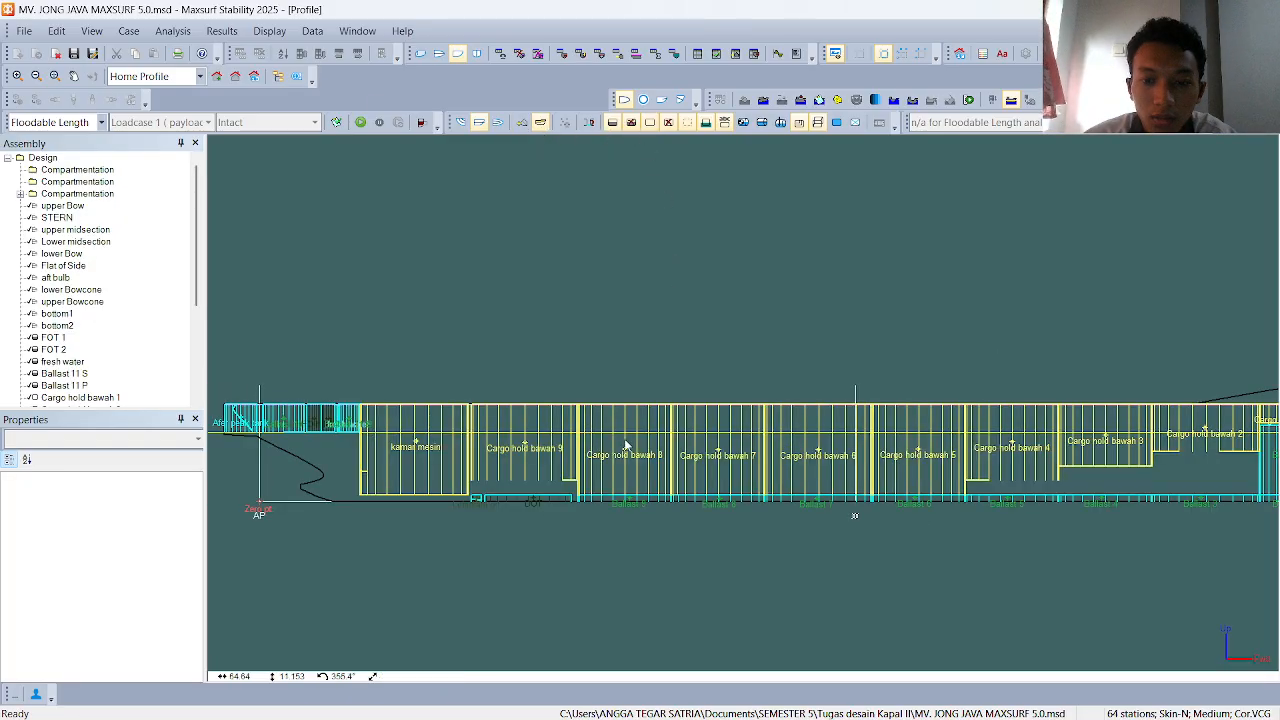
pyautogui.scroll(-1, 854, 451)
pyautogui.moveTo(860, 452); pyautogui.dragTo(663, 457, button='middle')
pyautogui.moveTo(997, 464); pyautogui.dragTo(985, 463, button='middle')
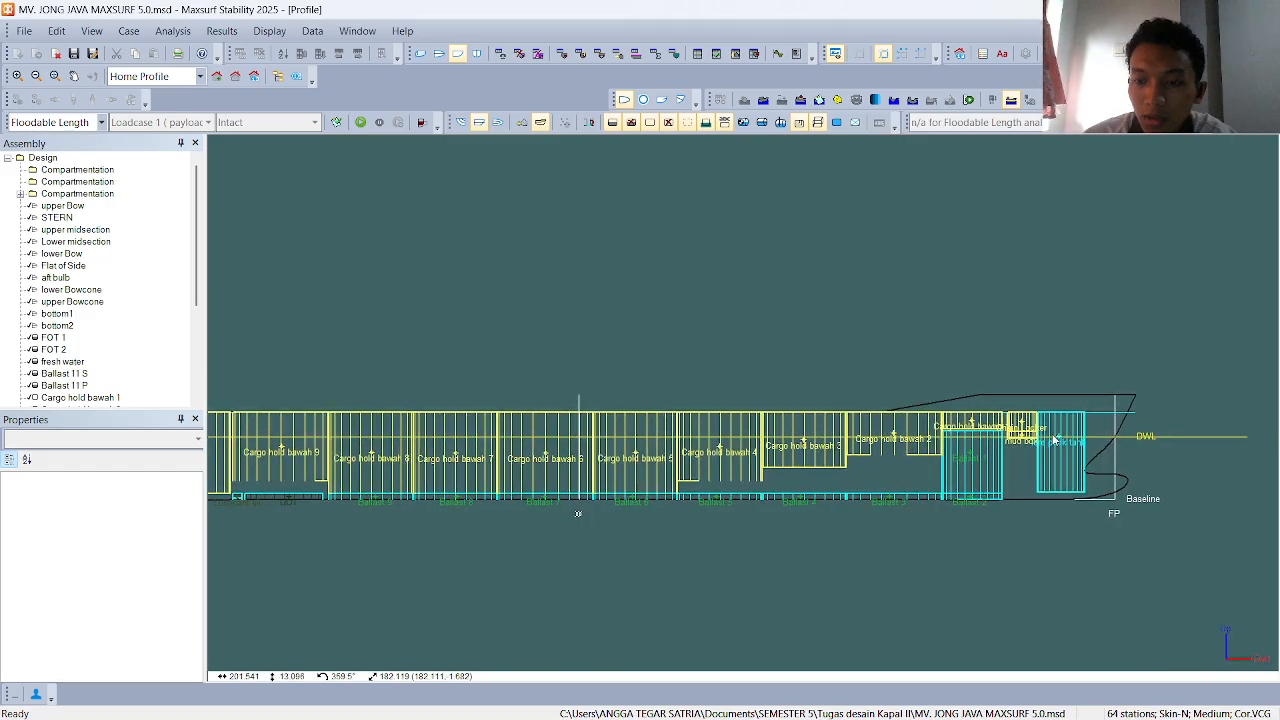
pyautogui.scroll(3, 1045, 442)
pyautogui.scroll(5, 1002, 396)
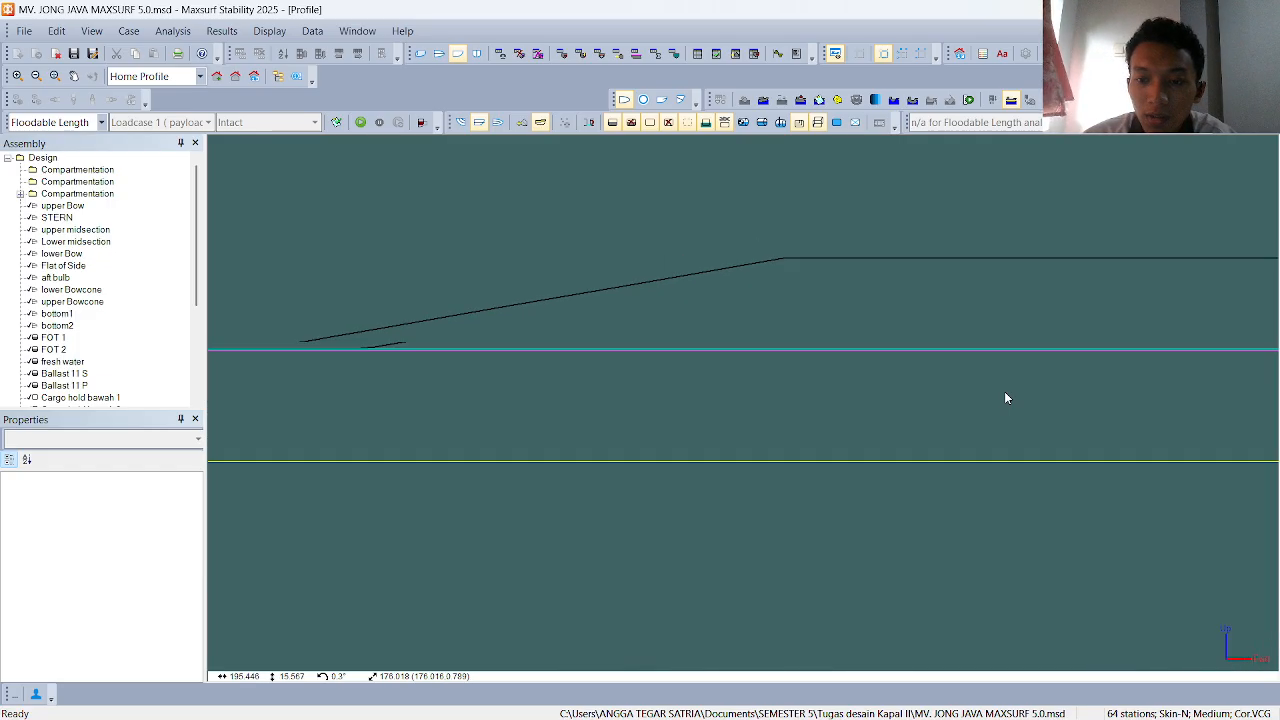
pyautogui.scroll(-5, 1005, 397)
pyautogui.scroll(-2, 930, 390)
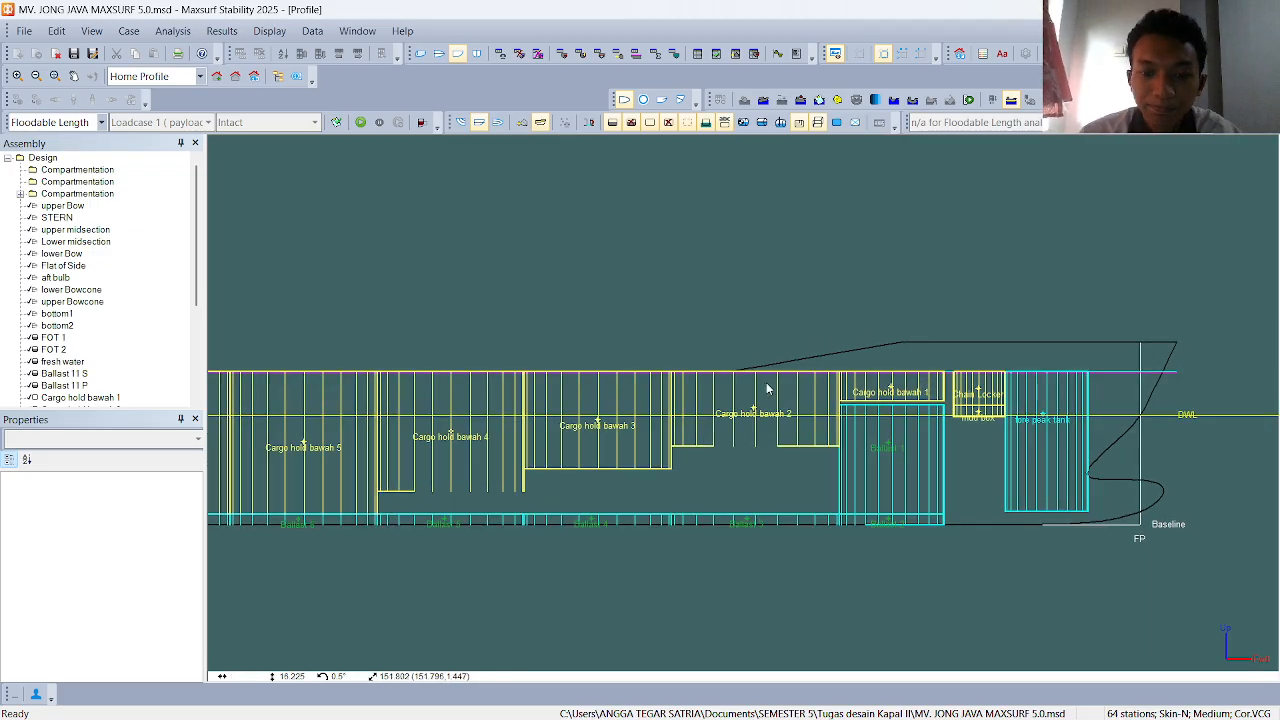
pyautogui.scroll(-4, 735, 400)
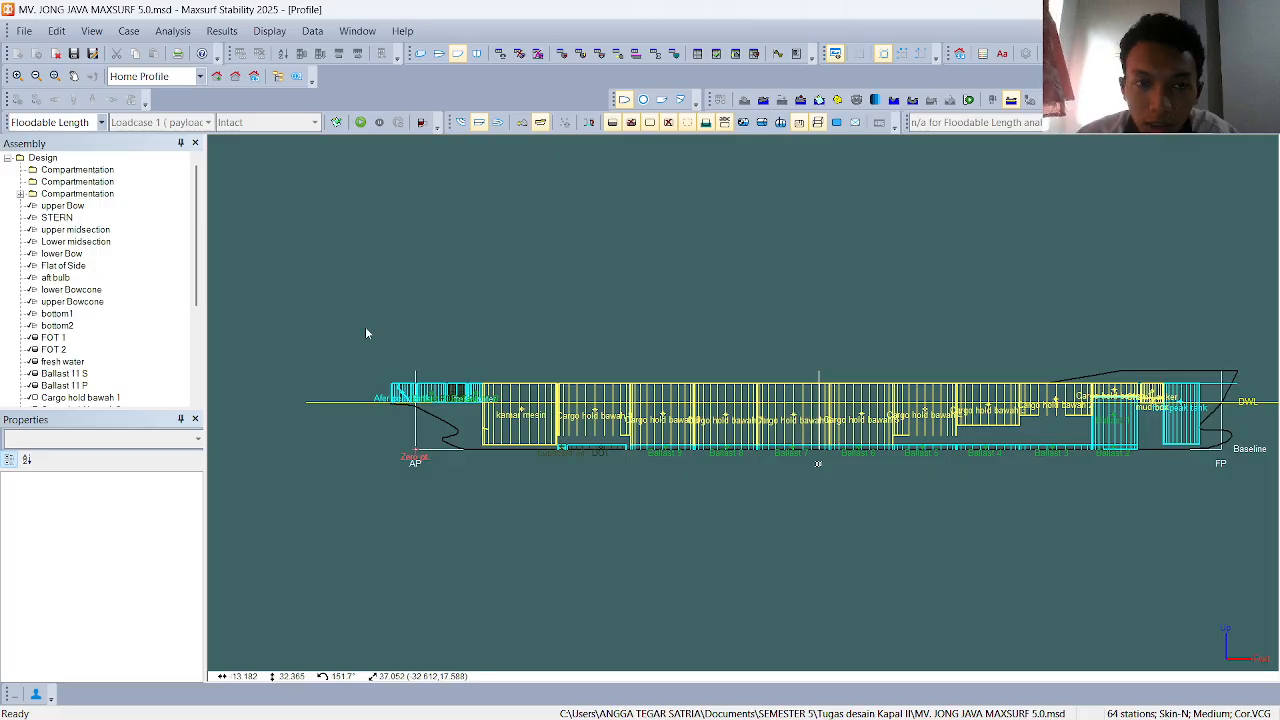
pyautogui.moveTo(521, 353); pyautogui.dragTo(462, 362, button='middle')
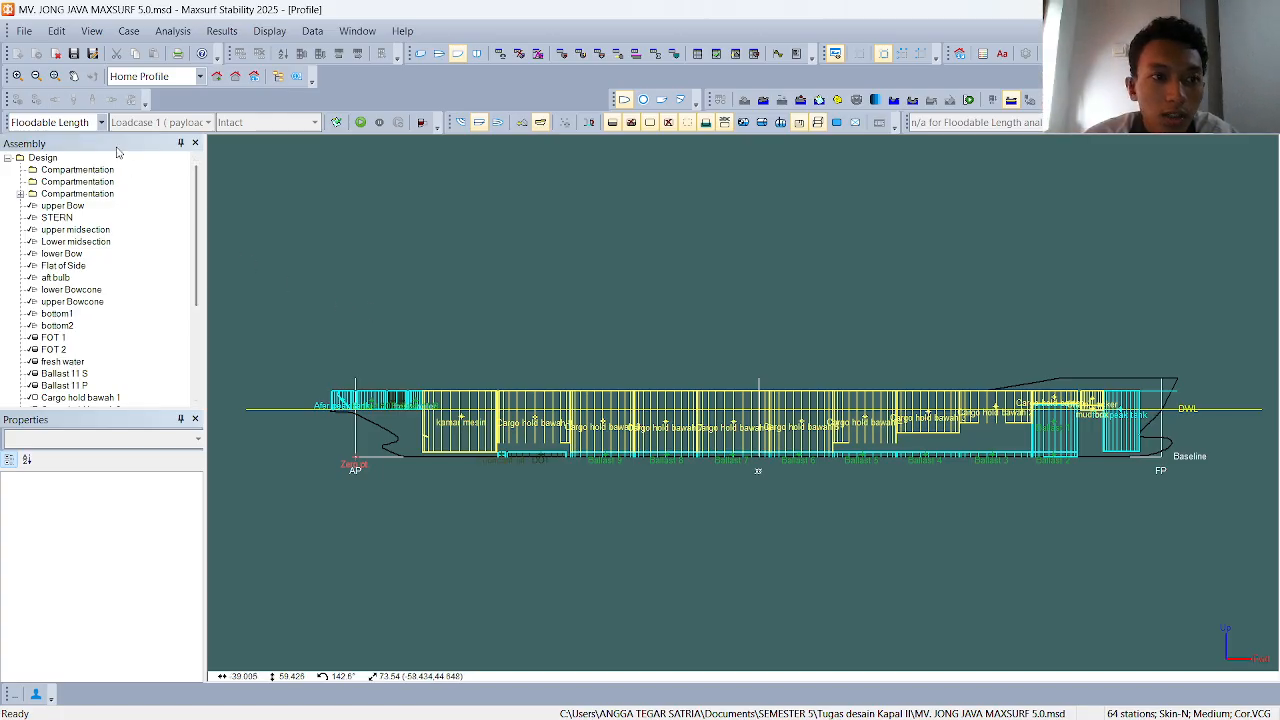
# - Choose Floodable Length as the analysis type and accept the trim setup with LCG 0 m from initial trim and VCG 10.56 m
pyautogui.click(100, 122)
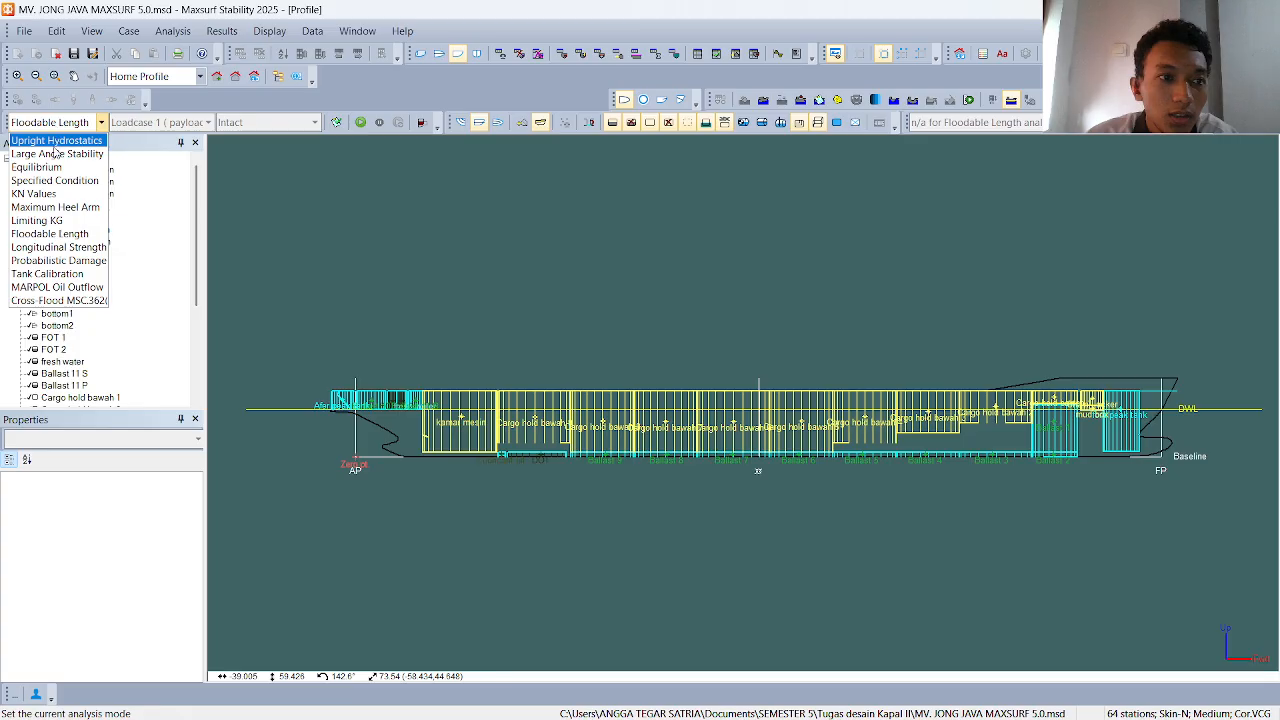
pyautogui.click(40, 234)
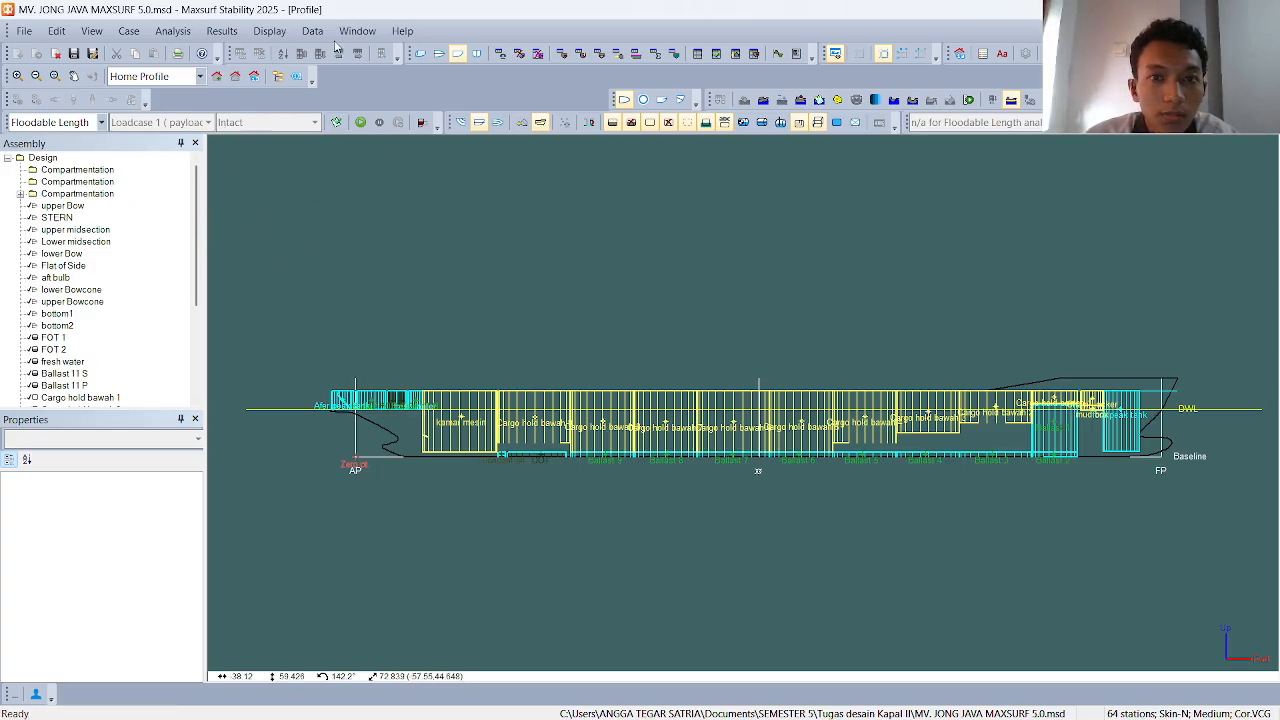
pyautogui.click(176, 34)
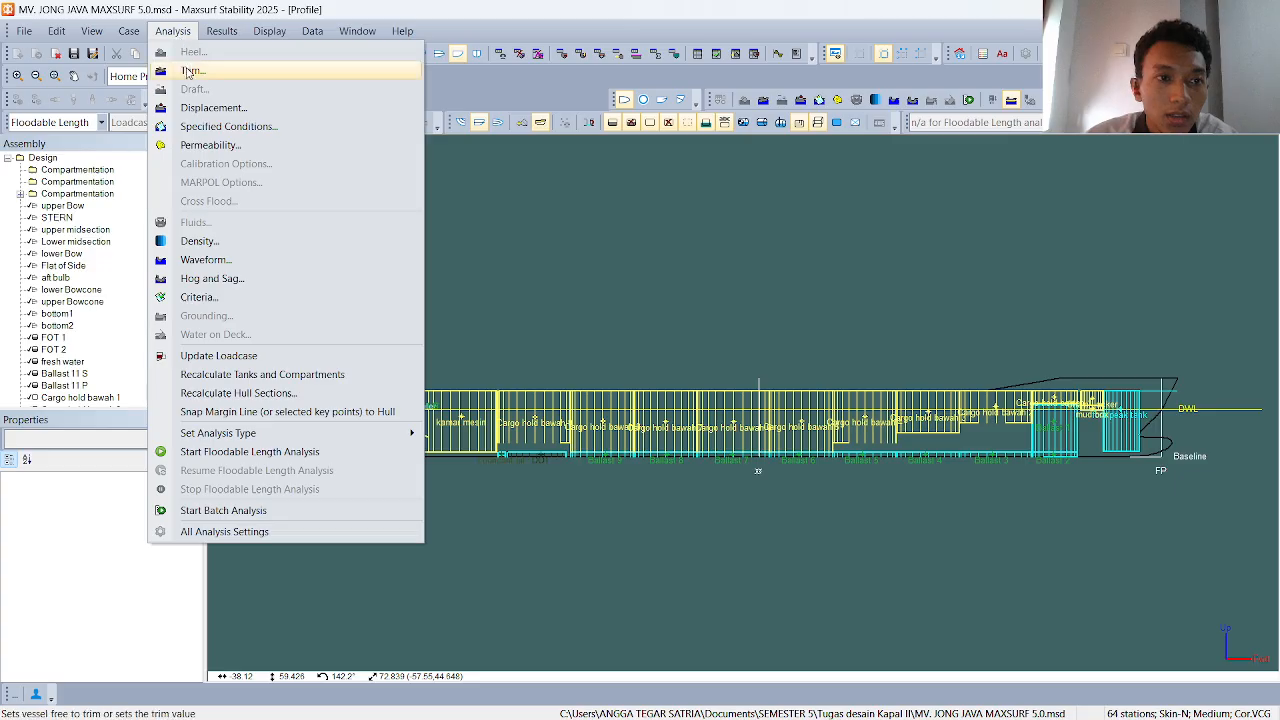
pyautogui.click(188, 72)
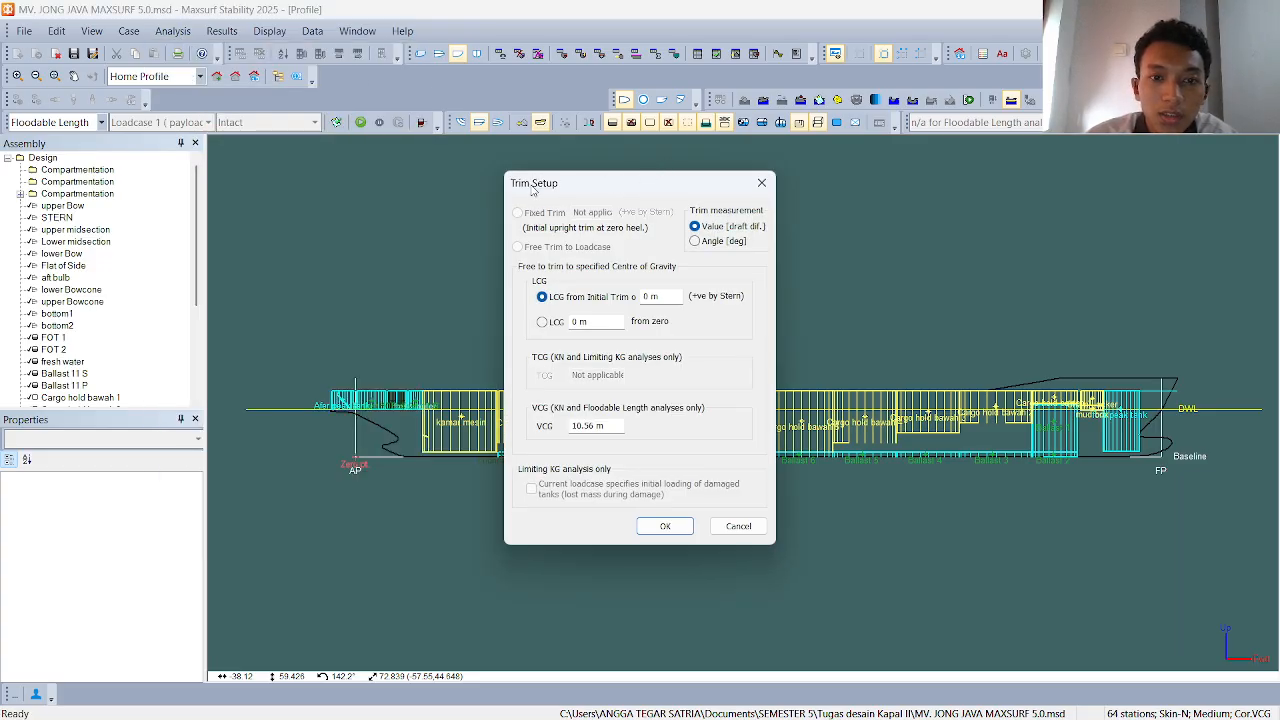
pyautogui.click(666, 527)
# - Set the displacement range for the analysis to a single initial displacement of 60000 t
pyautogui.click(174, 31)
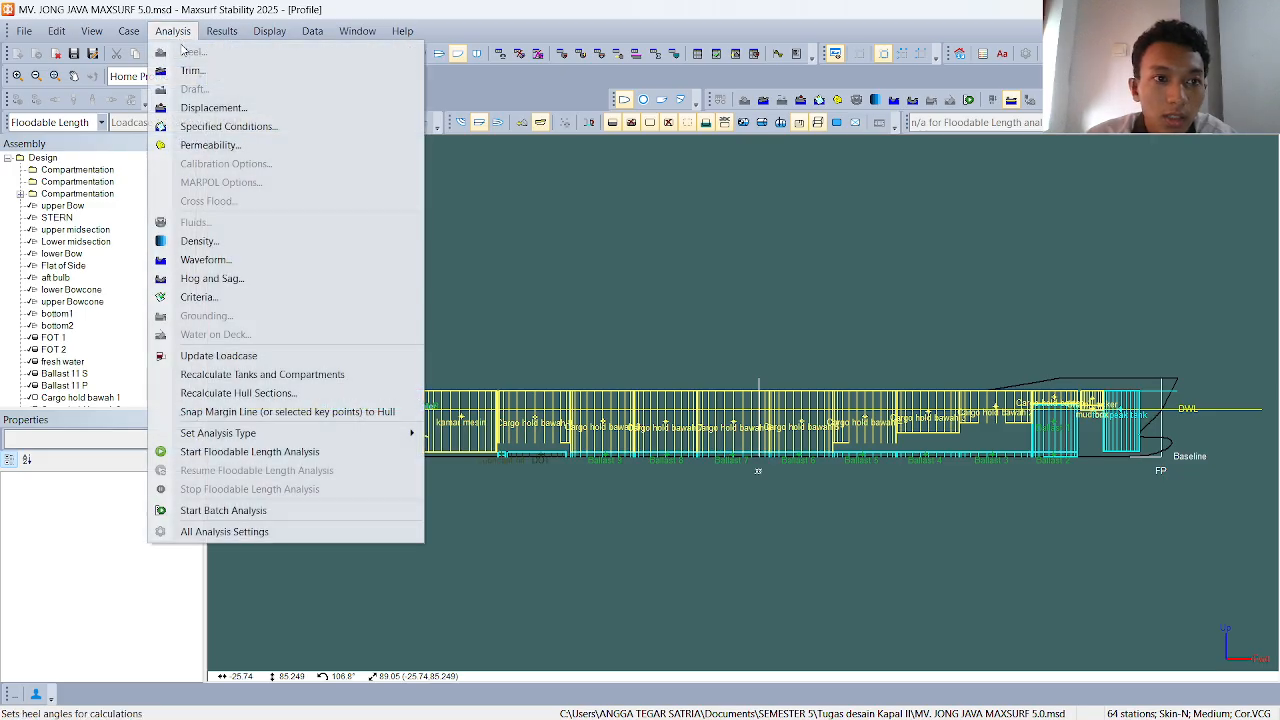
pyautogui.click(205, 107)
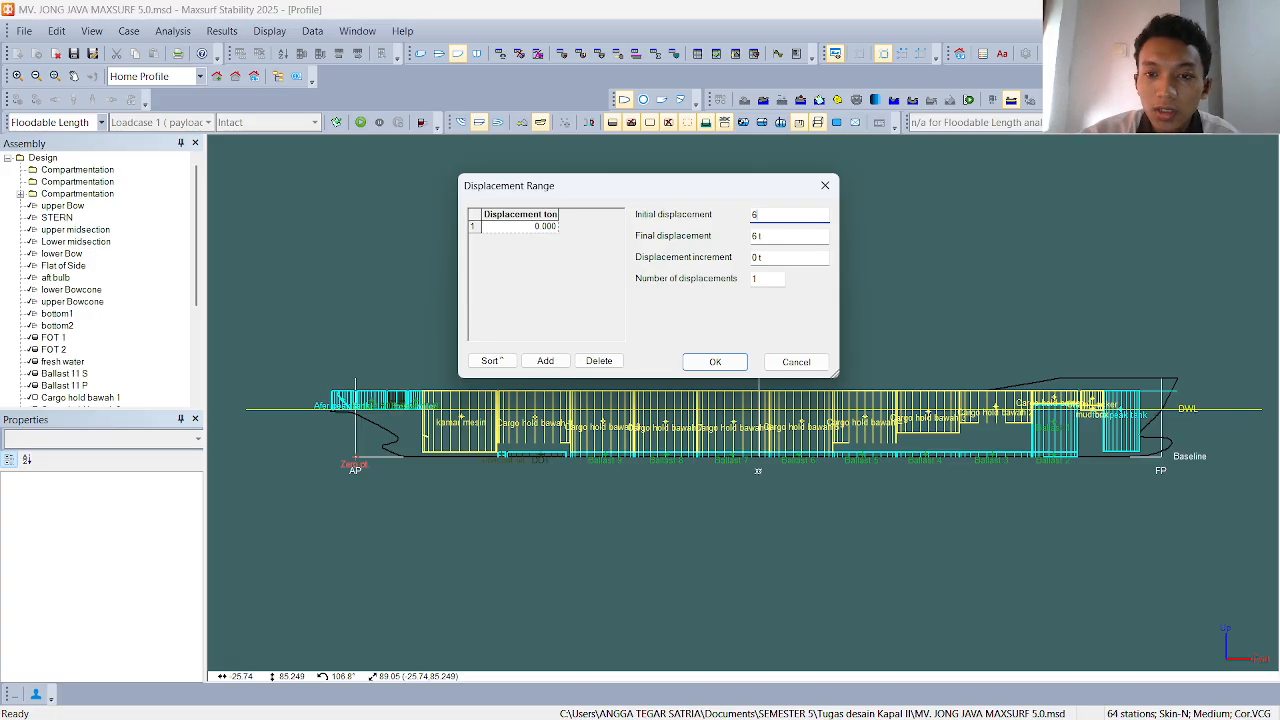
pyautogui.write('00')
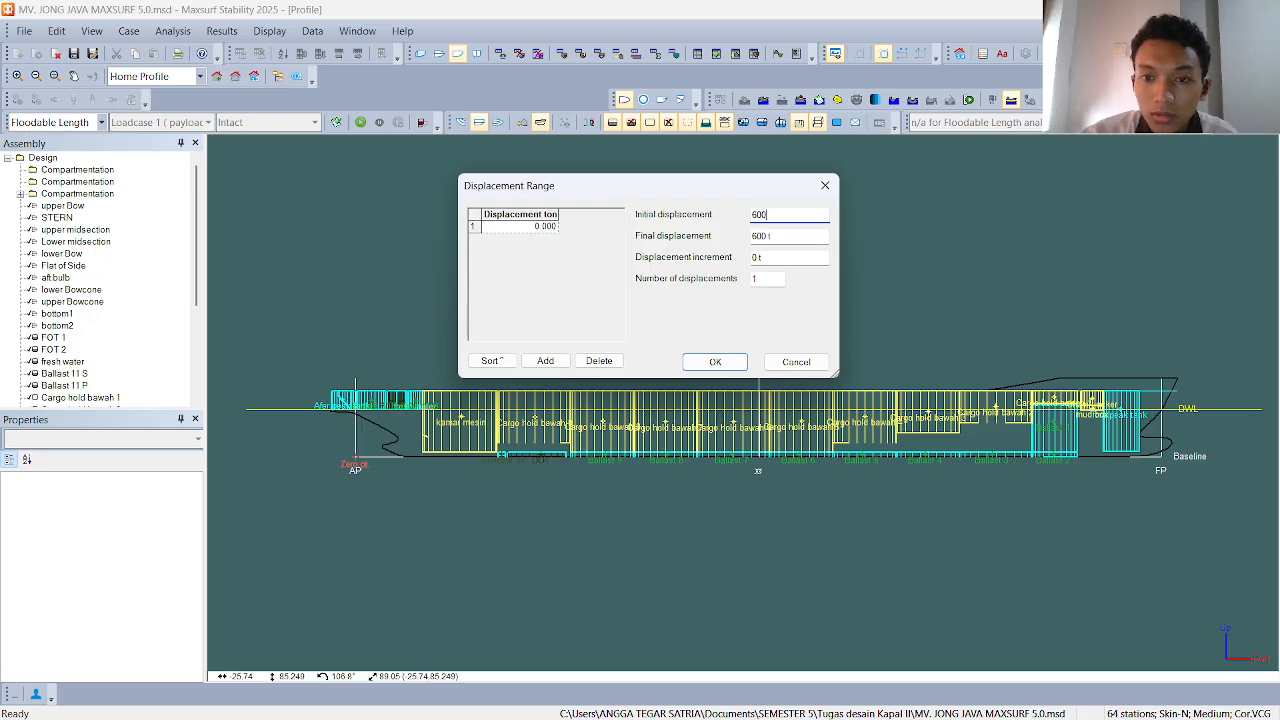
pyautogui.write('00')
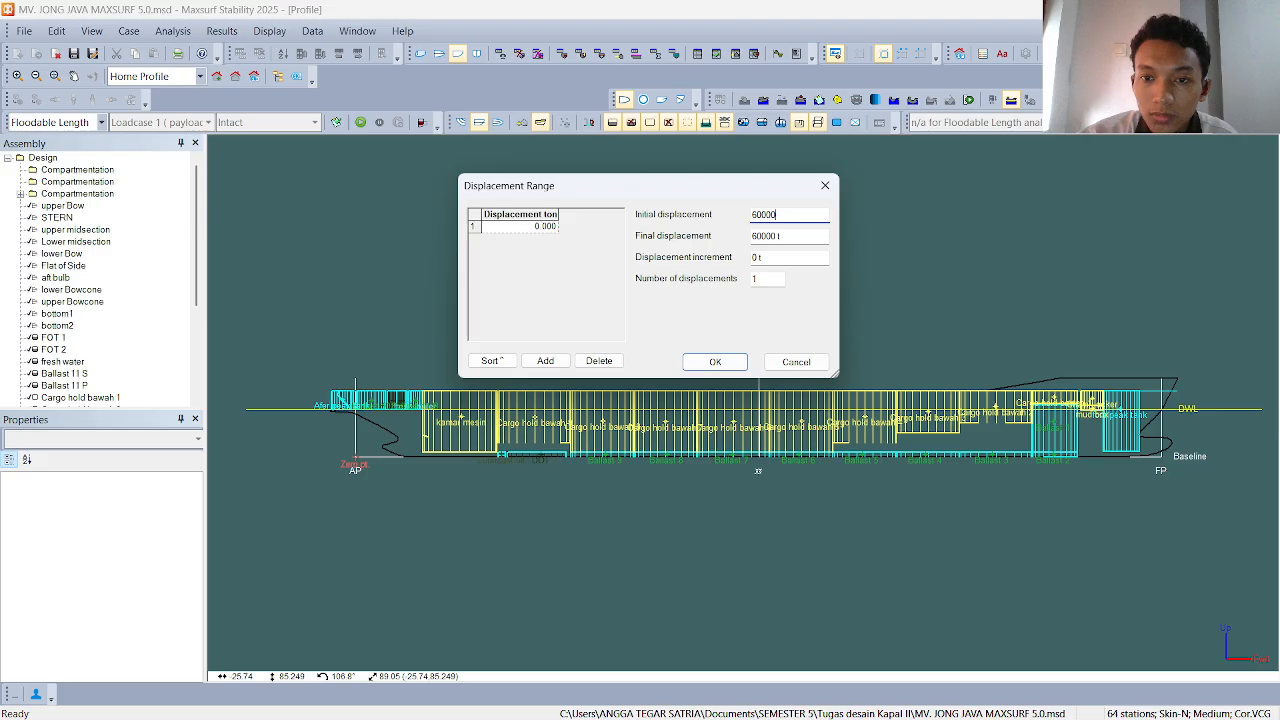
pyautogui.click(698, 364)
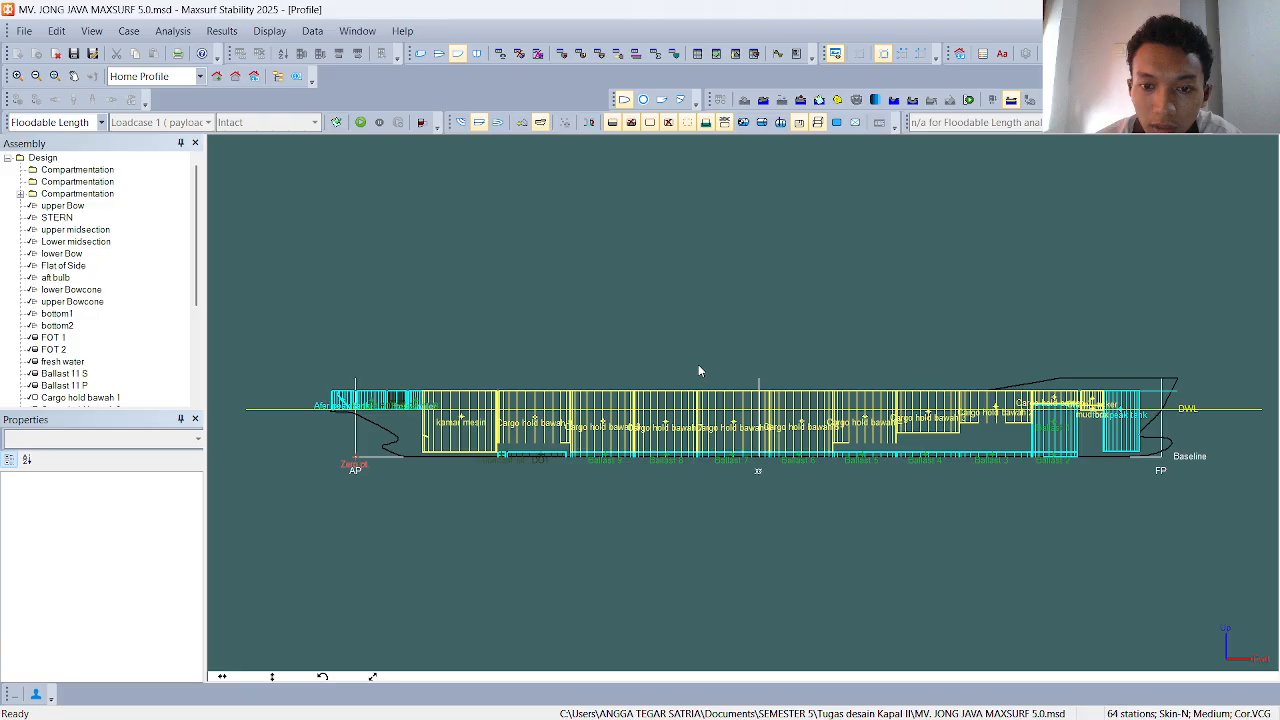
pyautogui.click(172, 31)
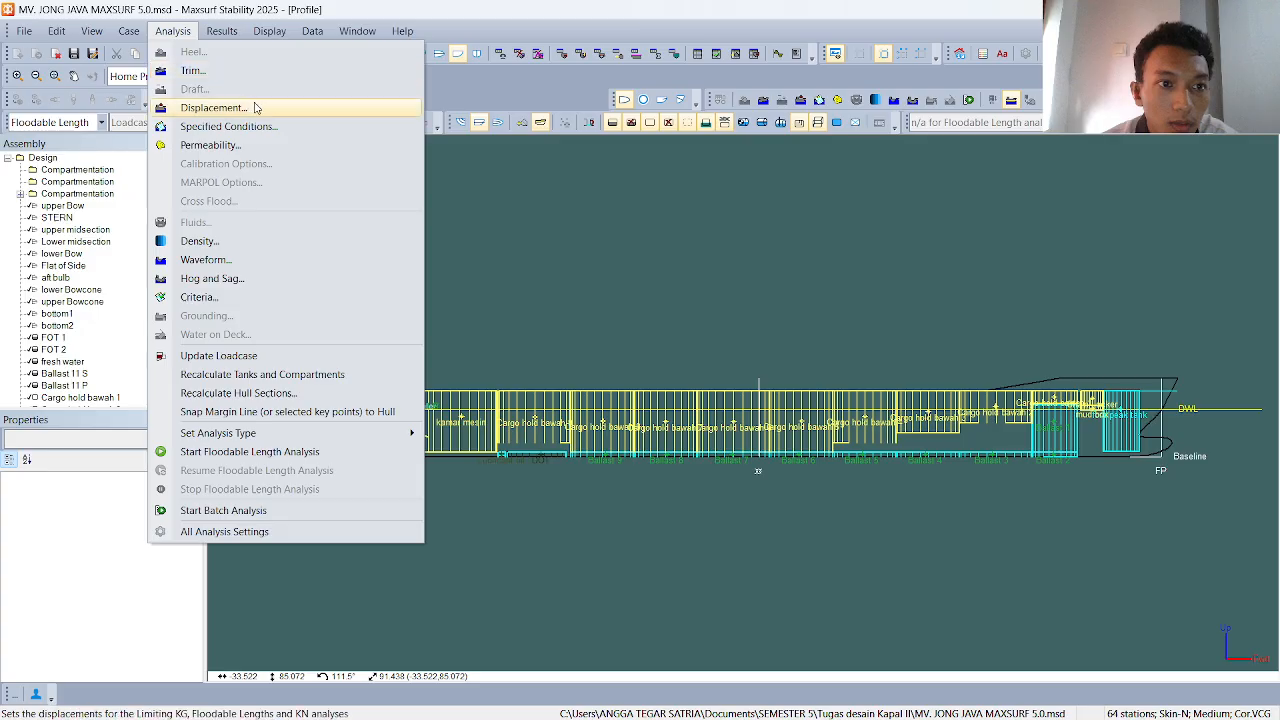
pyautogui.click(622, 208)
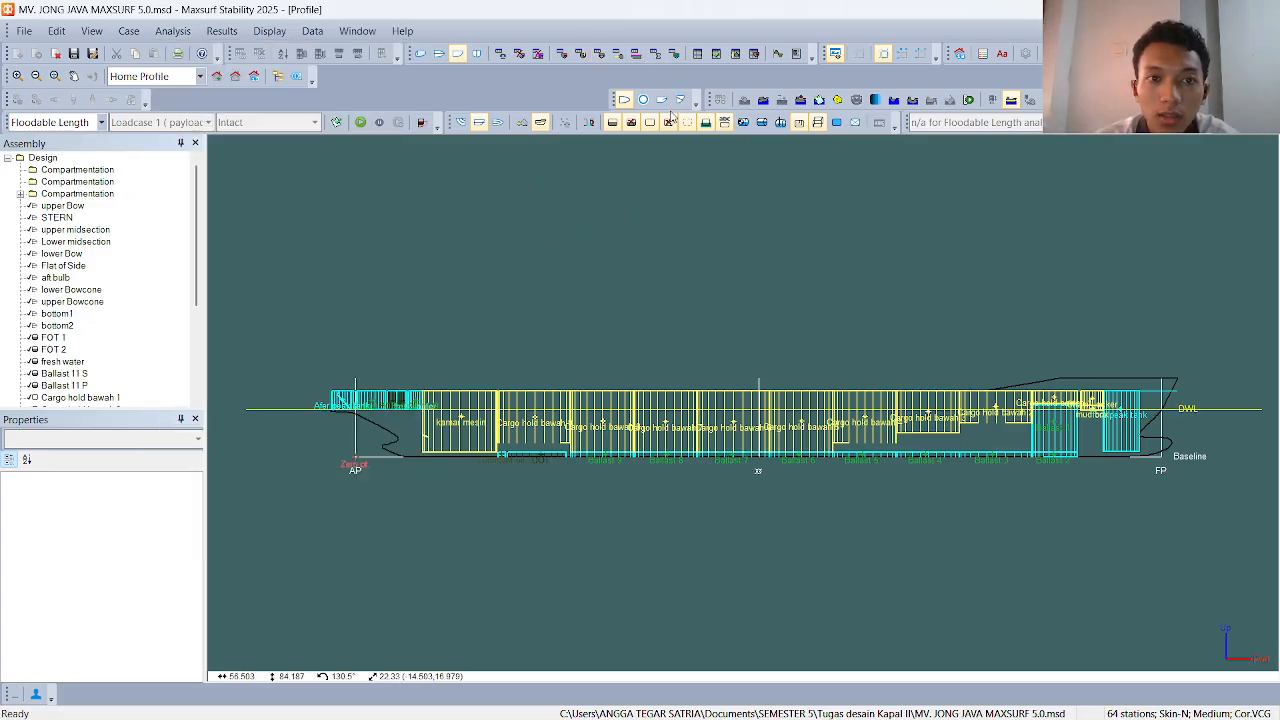
# - Open the Bulkheads input table with the transverse bulkhead locations
pyautogui.click(675, 54)
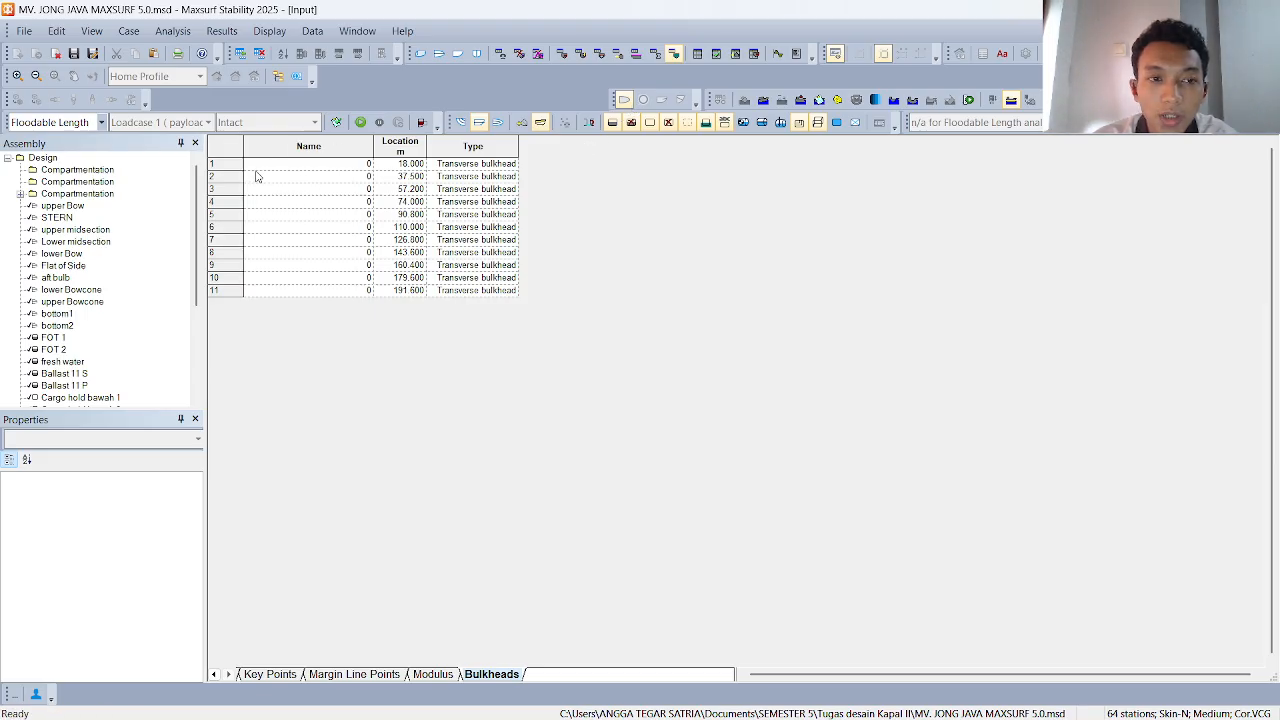
pyautogui.click(252, 167)
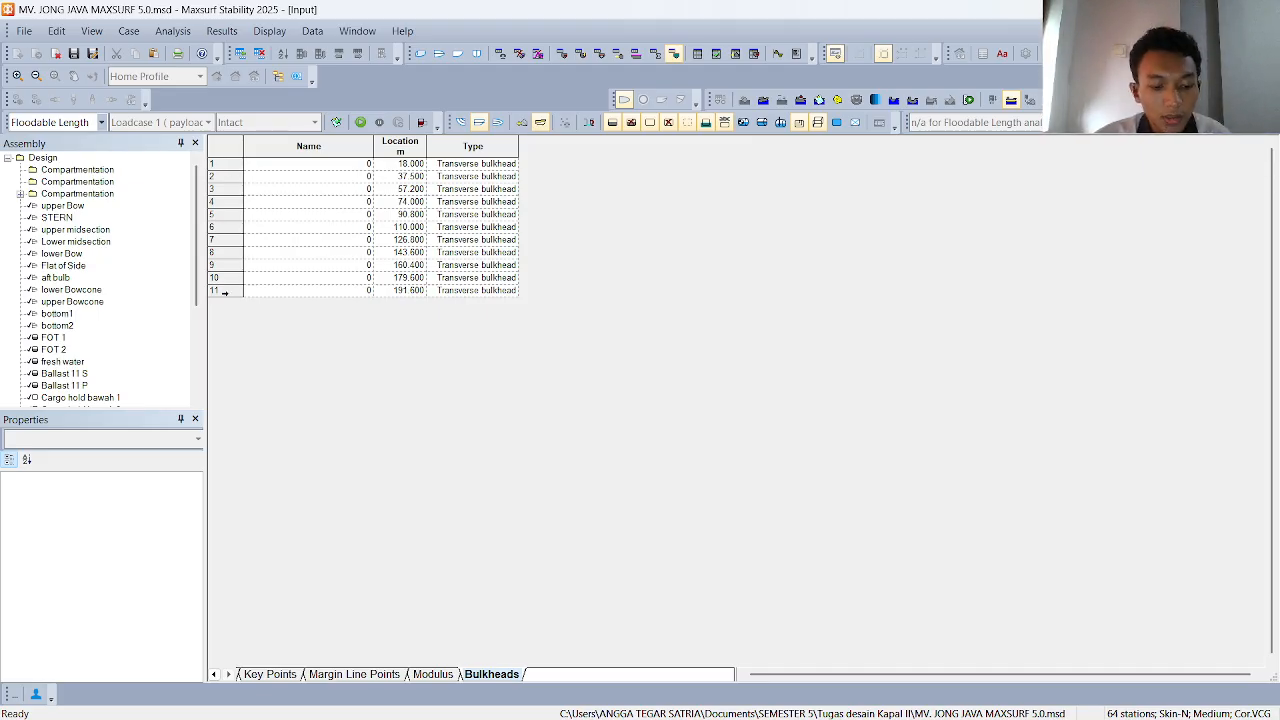
# - Add a new transverse bulkhead row to the table, then delete the row located at 0 m
pyautogui.hotkey('ctrl', 'a')
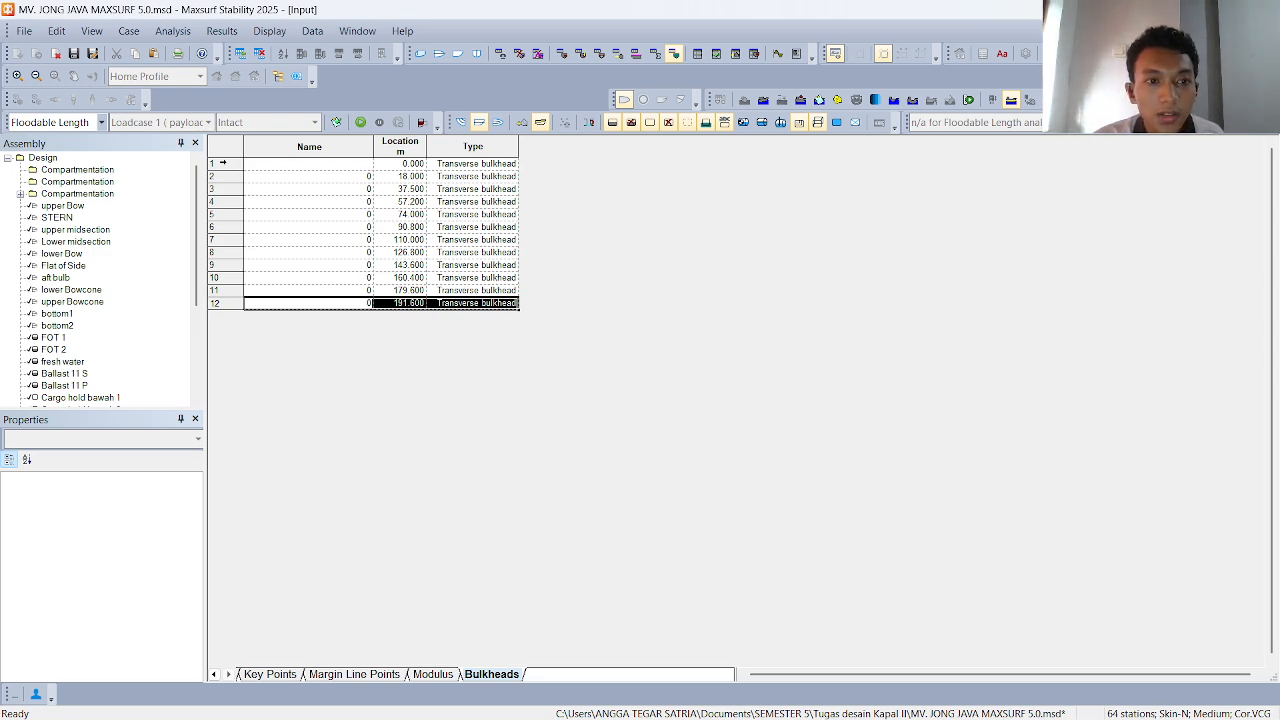
pyautogui.click(222, 163)
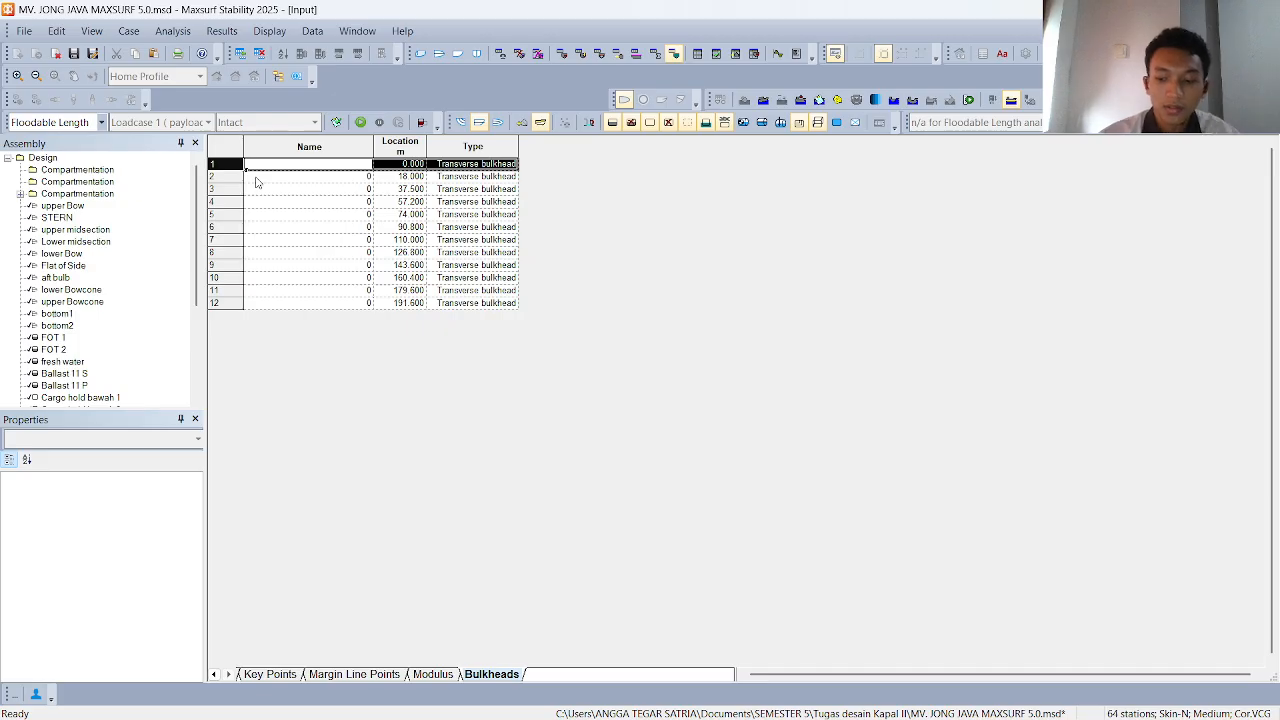
pyautogui.press('Delete')
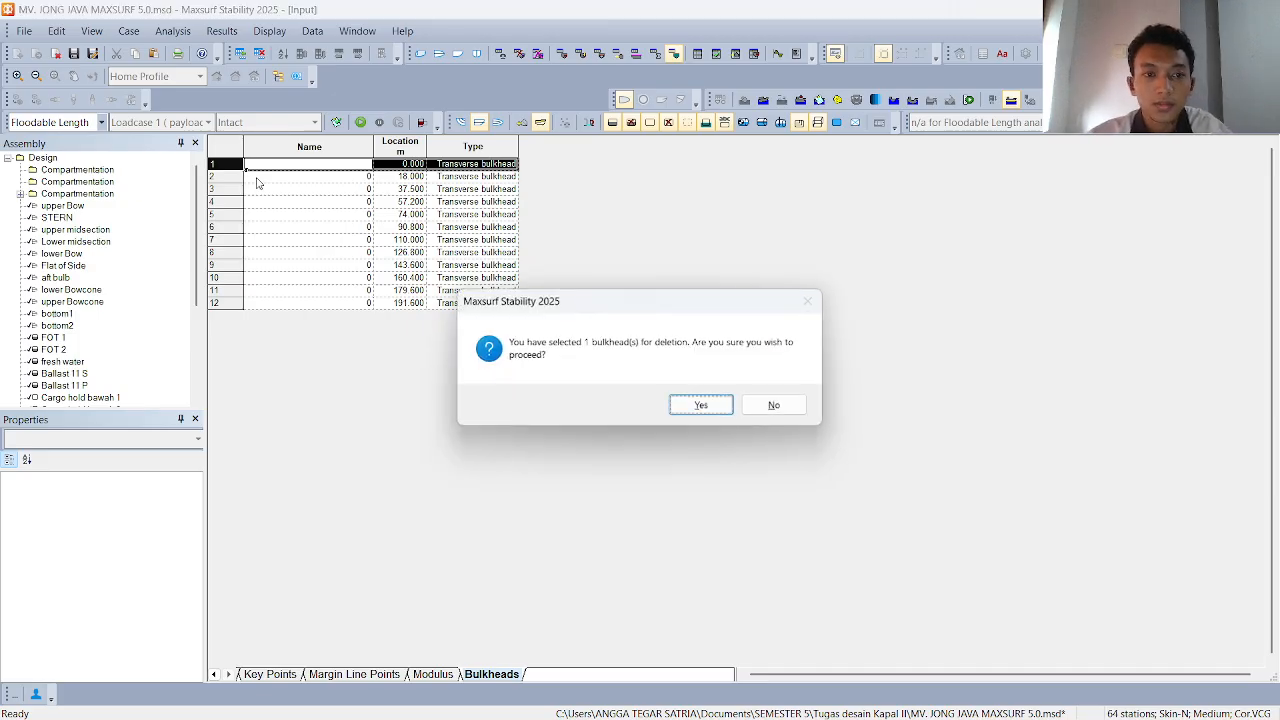
pyautogui.click(700, 406)
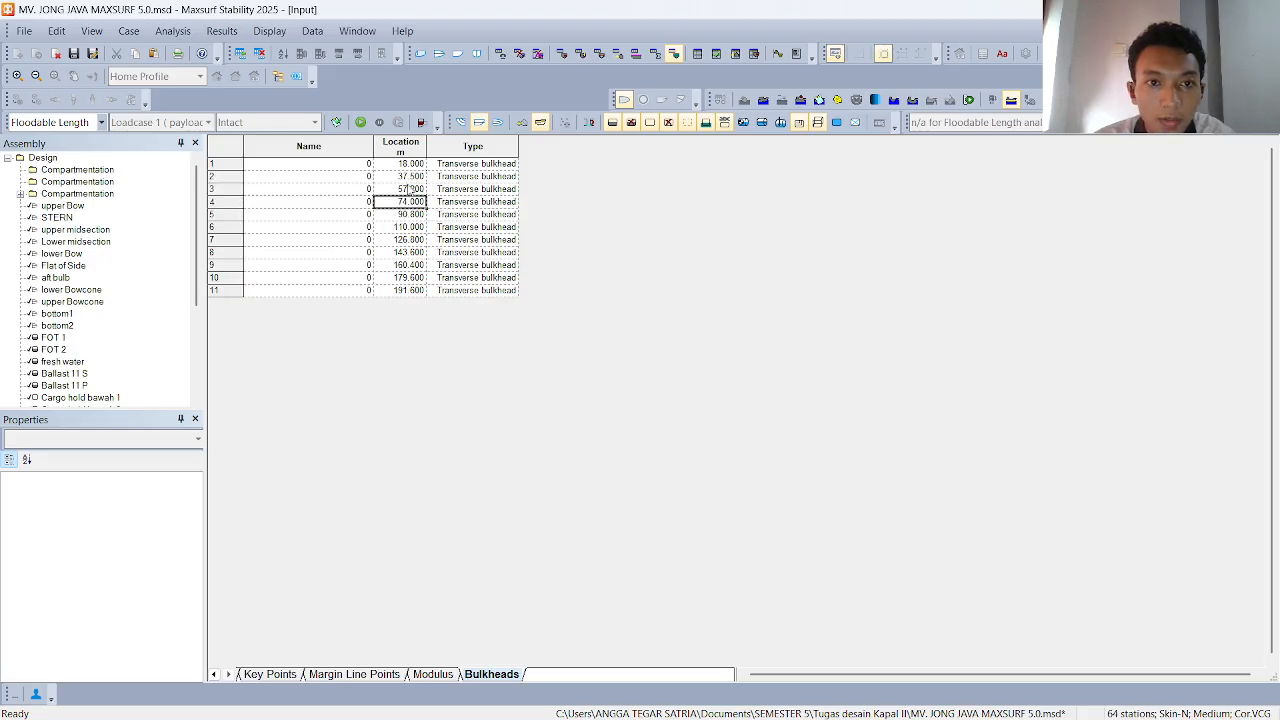
# - Show the hull in profile view and examine the stern around the zero point at the AP
pyautogui.click(457, 54)
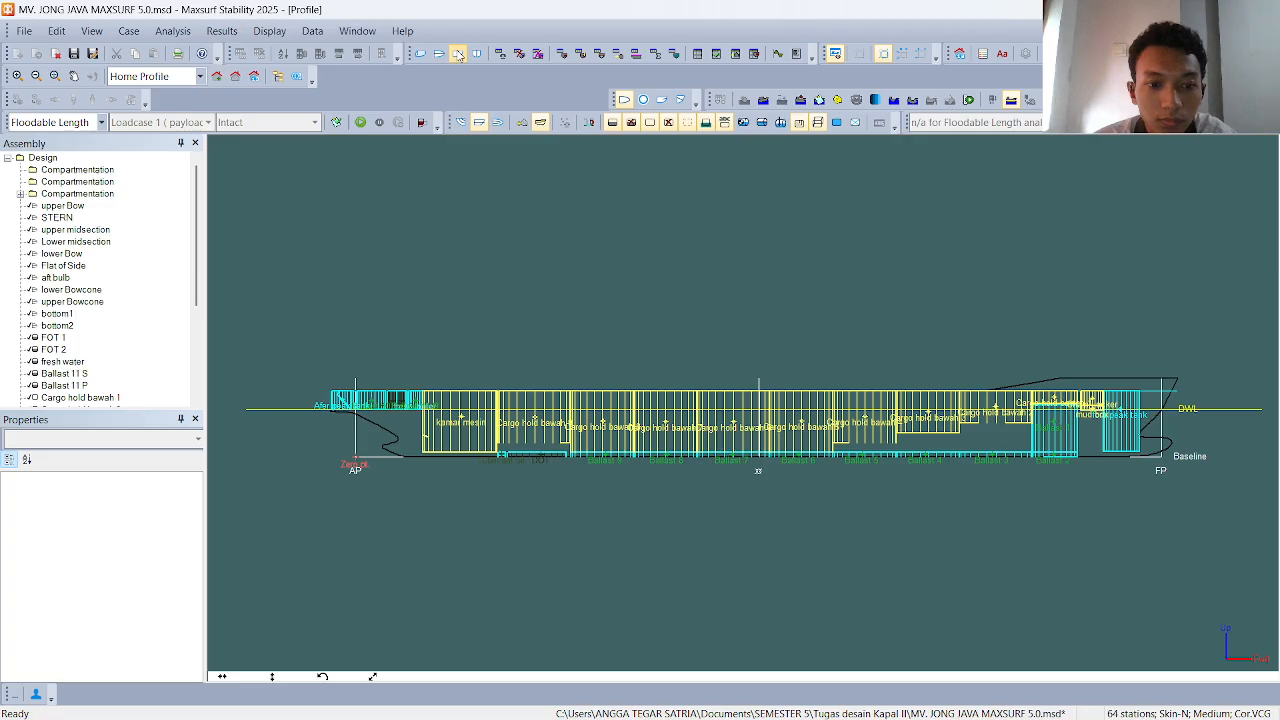
pyautogui.scroll(6, 355, 470)
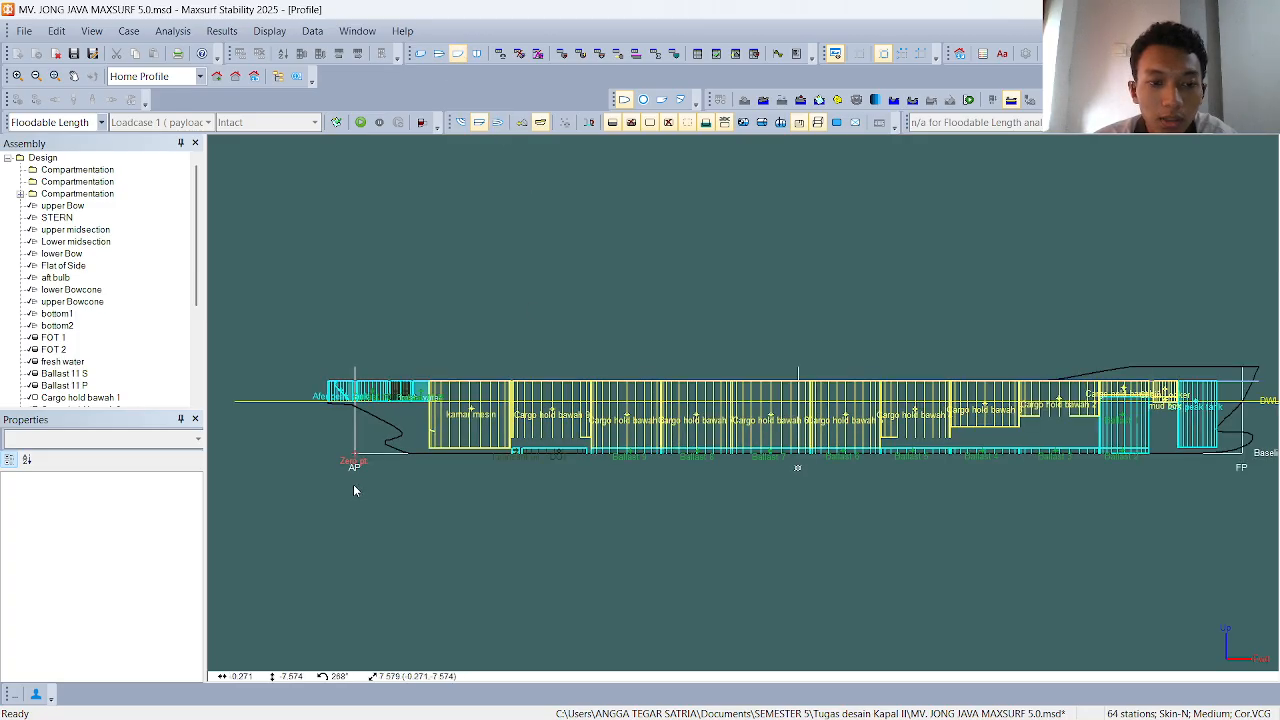
pyautogui.scroll(6, 355, 448)
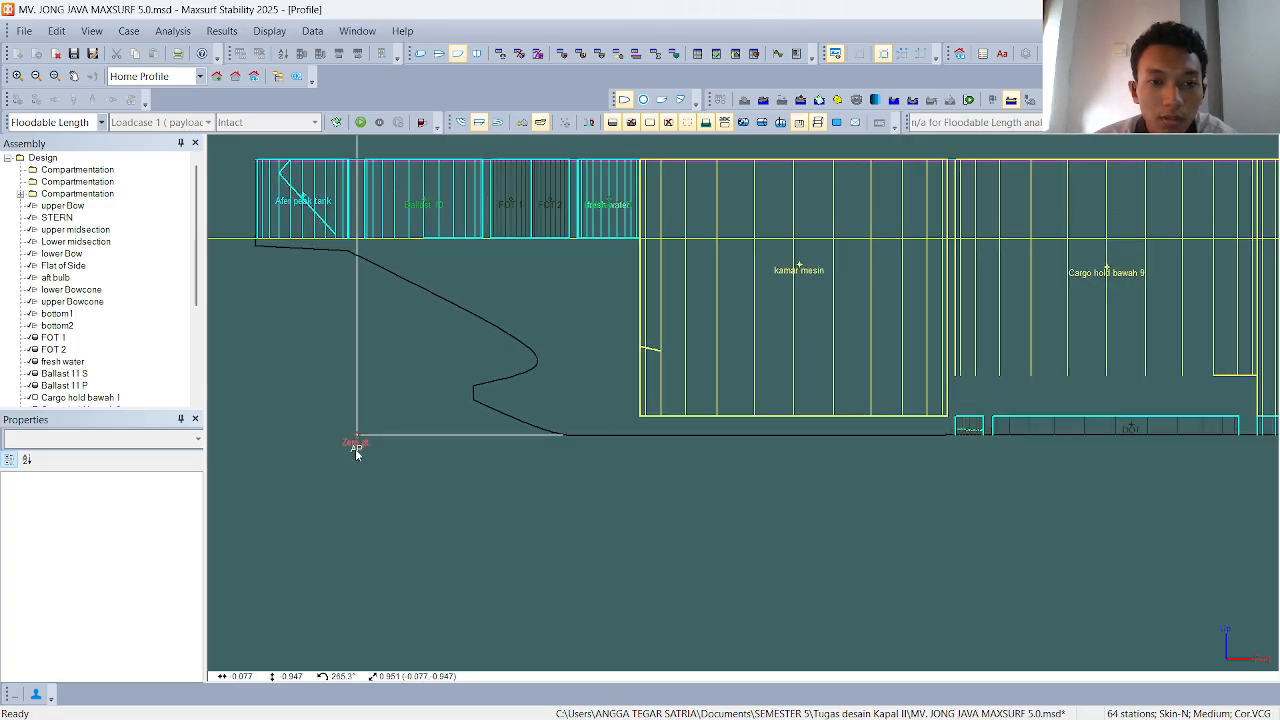
pyautogui.scroll(-5, 355, 440)
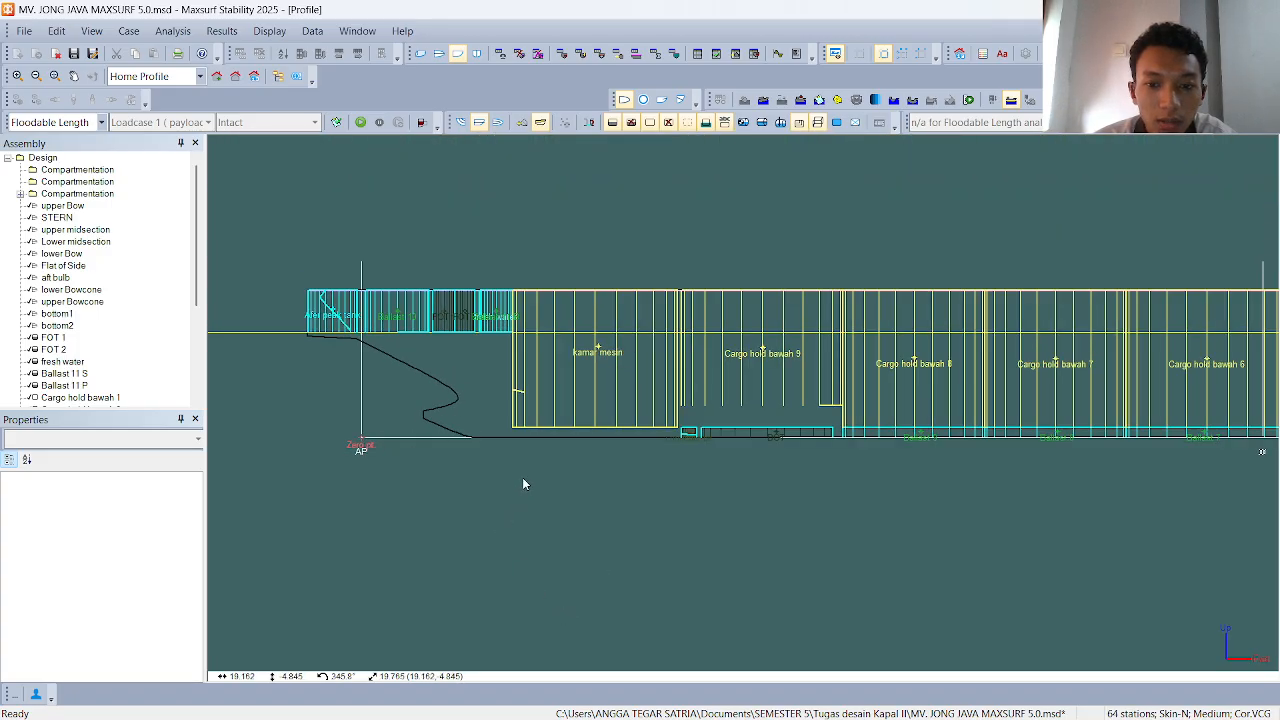
pyautogui.scroll(2, 355, 448)
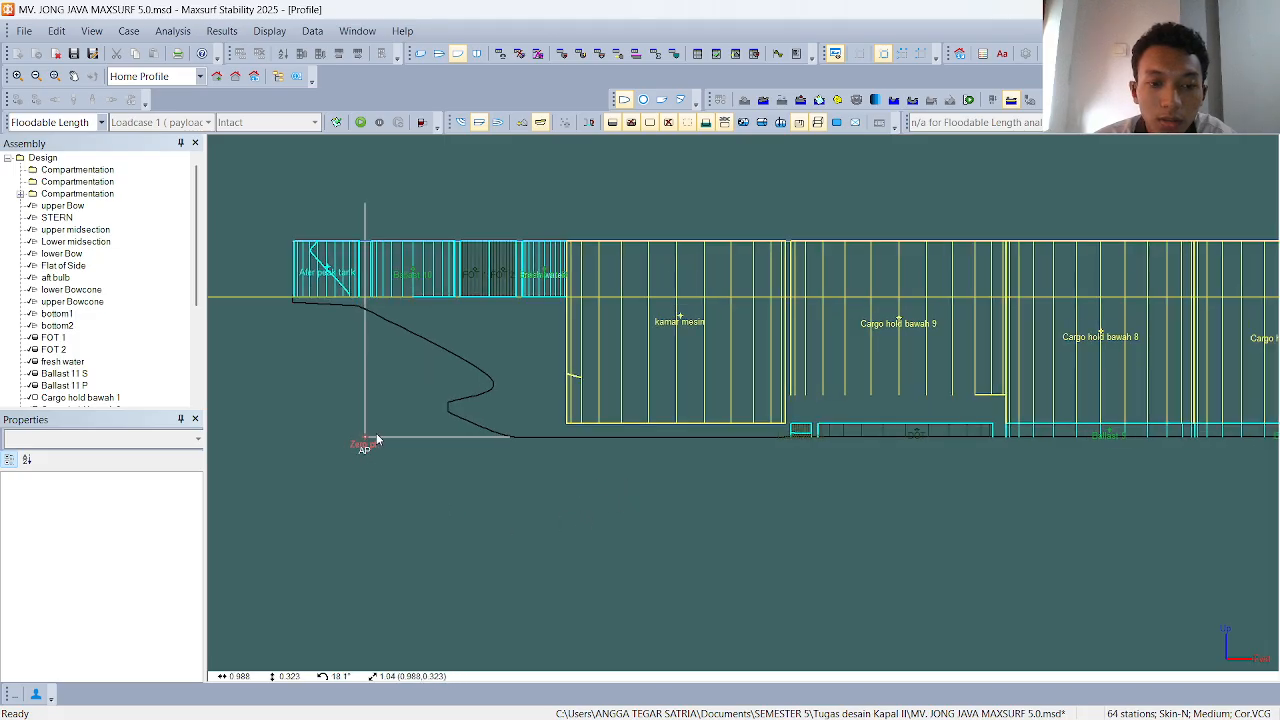
pyautogui.scroll(3, 375, 440)
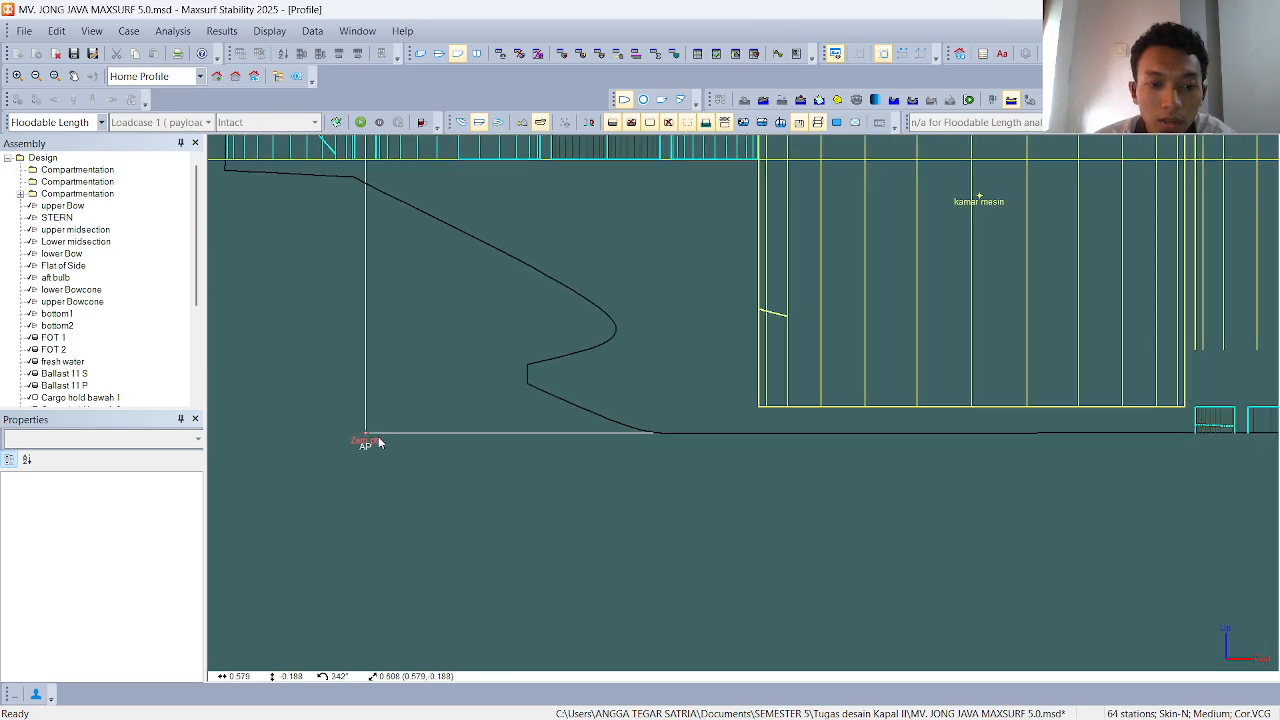
pyautogui.scroll(-4, 365, 441)
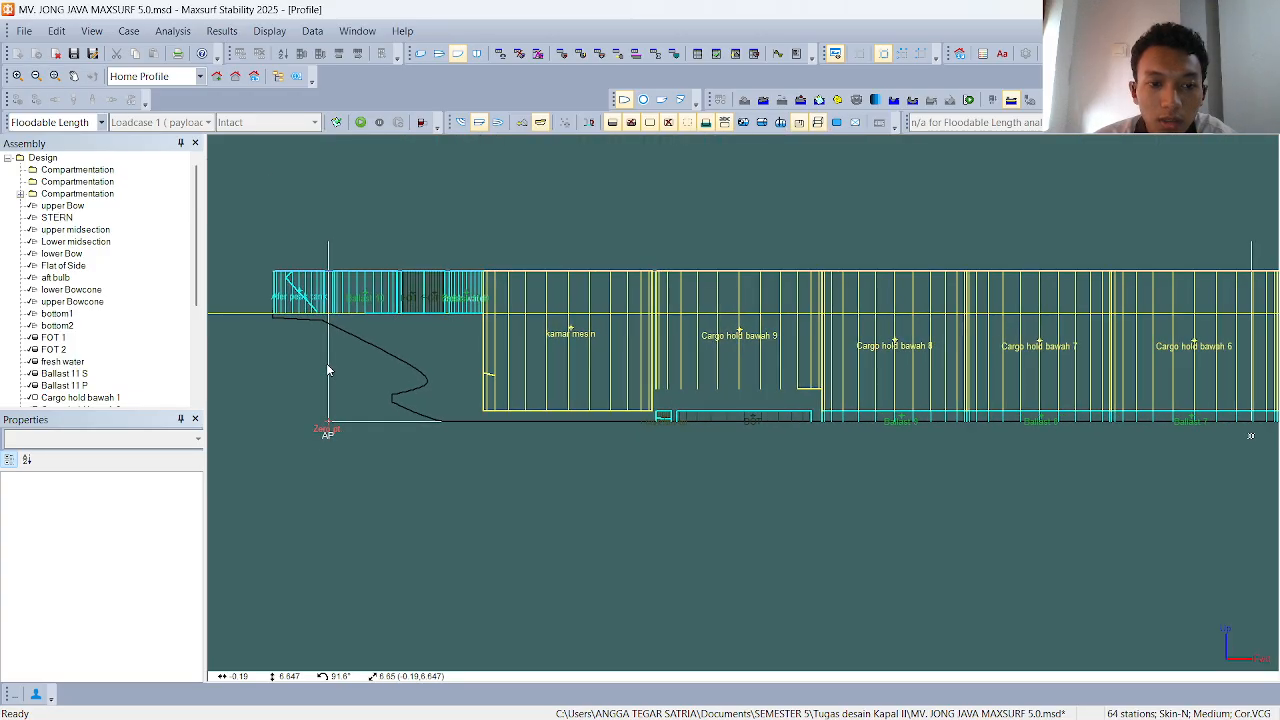
pyautogui.moveTo(328, 425); pyautogui.dragTo(285, 408, button='middle')
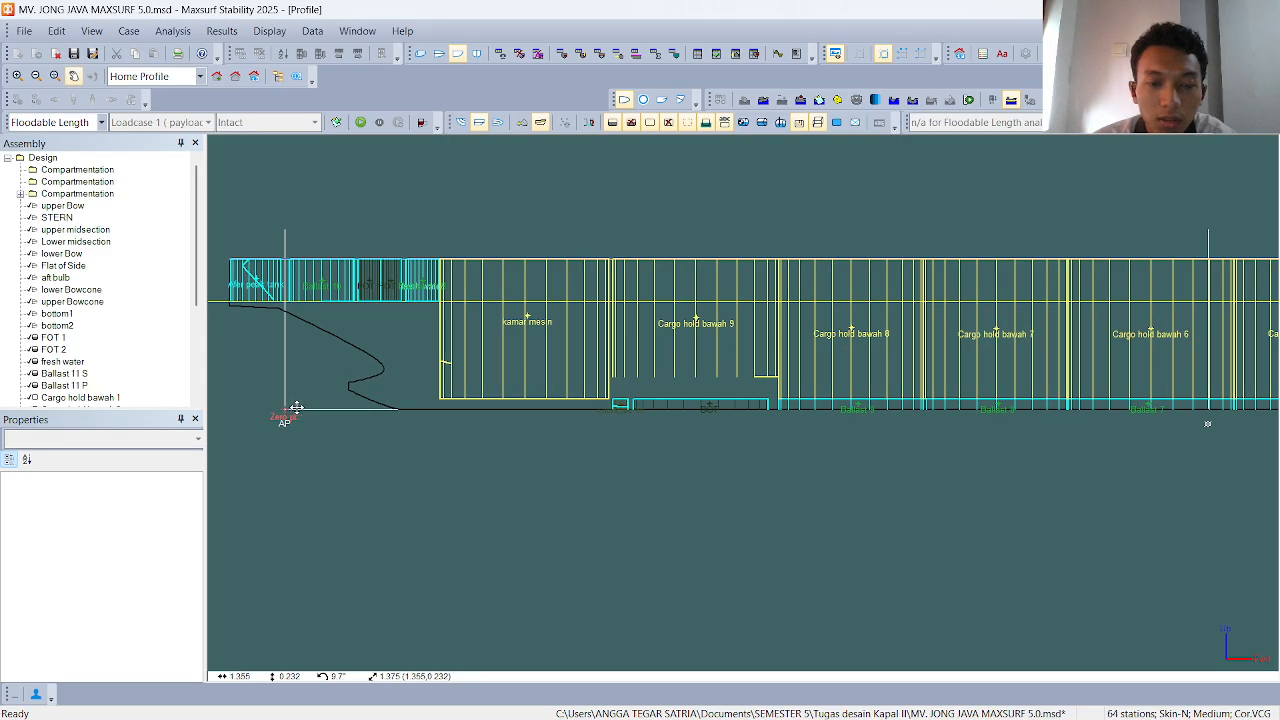
# - Return to the Bulkheads input table, then switch to the PRINT GA MV JONG JAVA 5.0 drawing in AutoCAD
pyautogui.moveTo(908, 717)
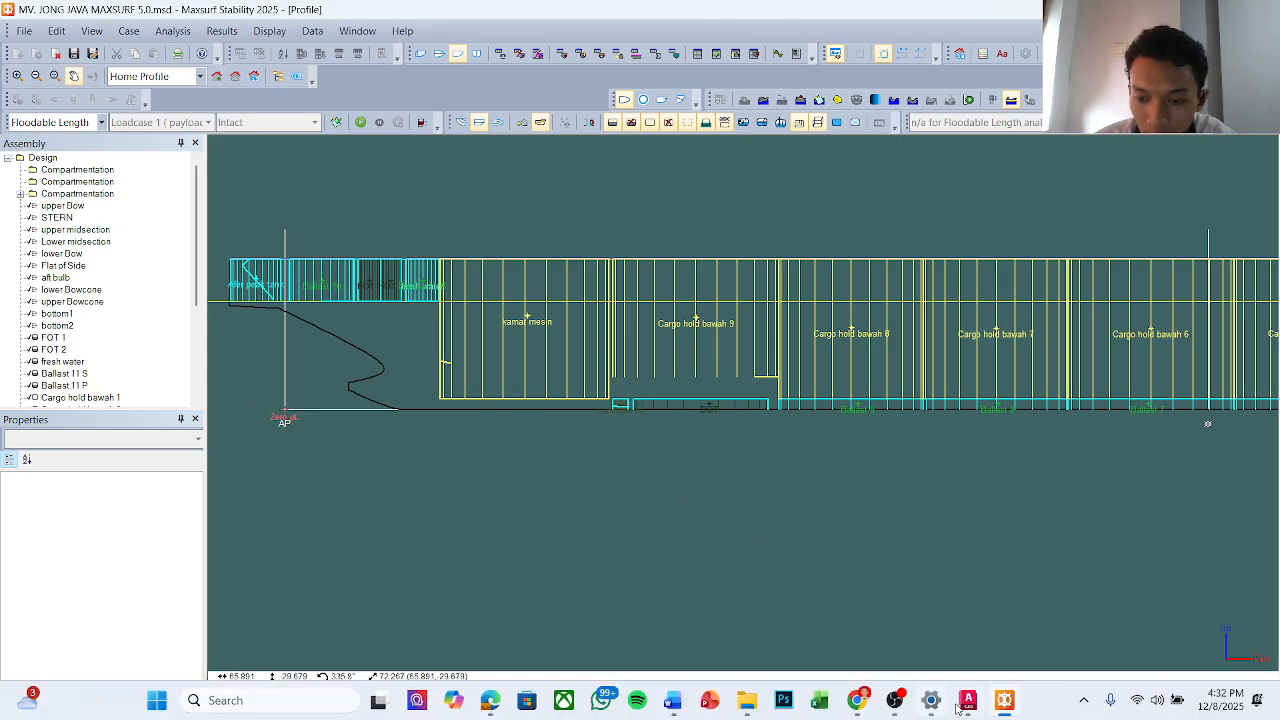
pyautogui.click(675, 53)
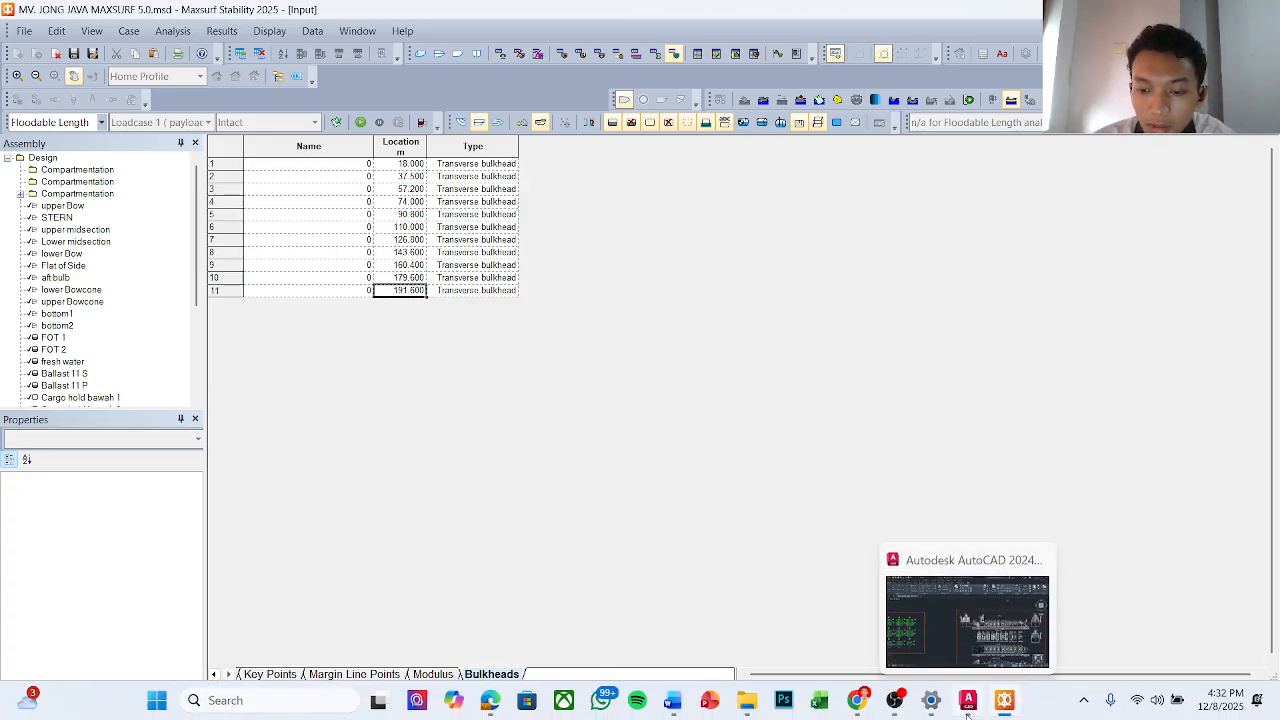
pyautogui.click(967, 700)
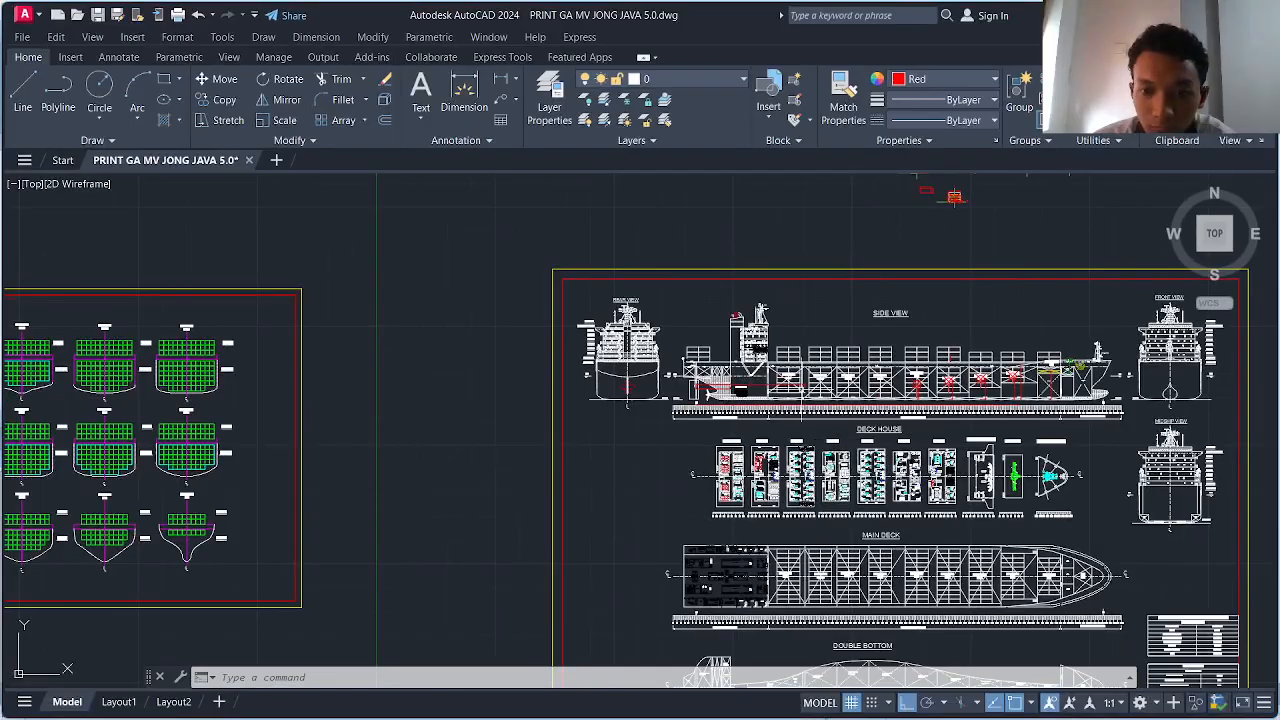
# - Erase the red 57.2 and 18 horizontal dimensions across the engine room and stern in the side view
pyautogui.scroll(6, 766, 417)
pyautogui.click(766, 417)
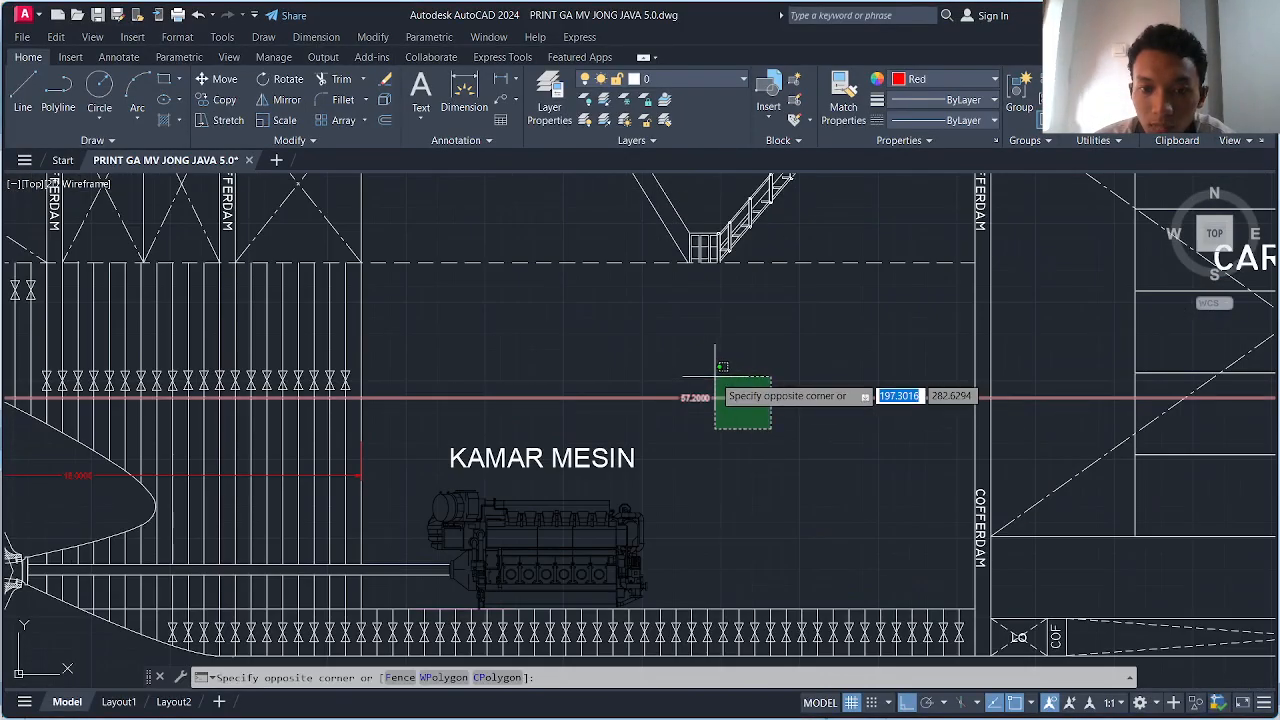
pyautogui.click(714, 377)
pyautogui.press('Delete')
pyautogui.scroll(-3, 720, 382)
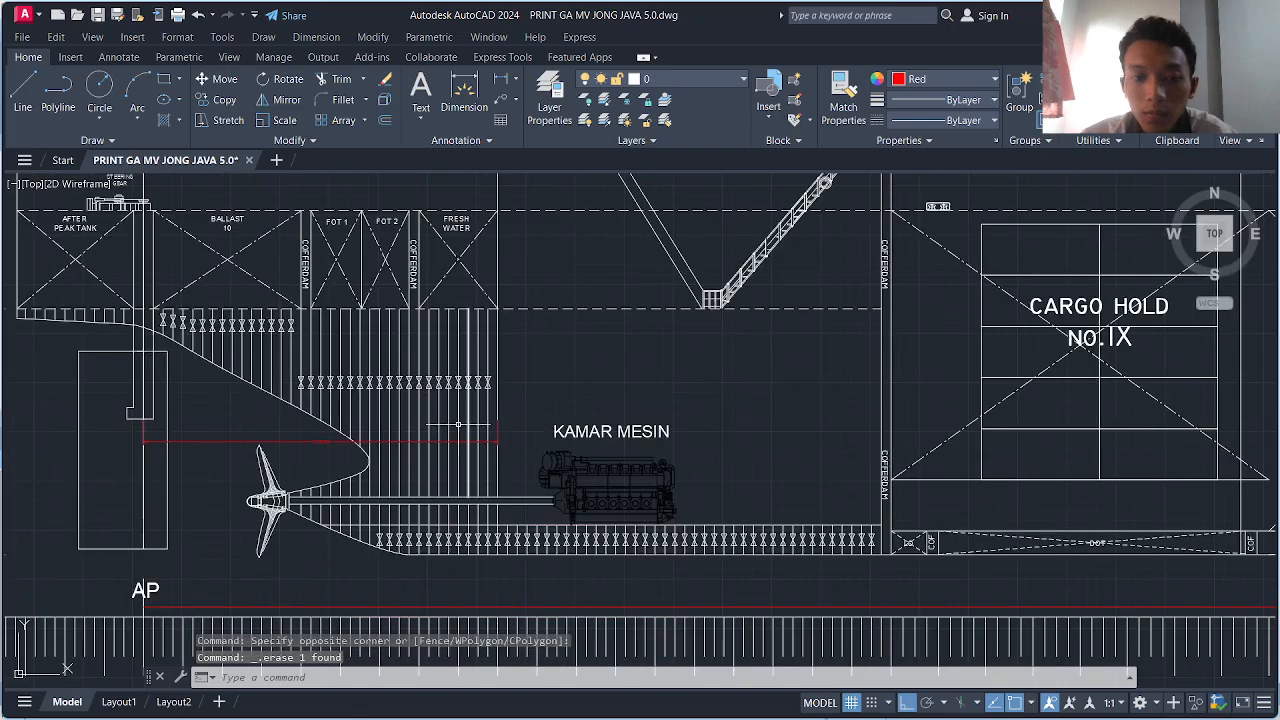
pyautogui.scroll(3, 183, 454)
pyautogui.click(226, 450)
pyautogui.click(223, 406)
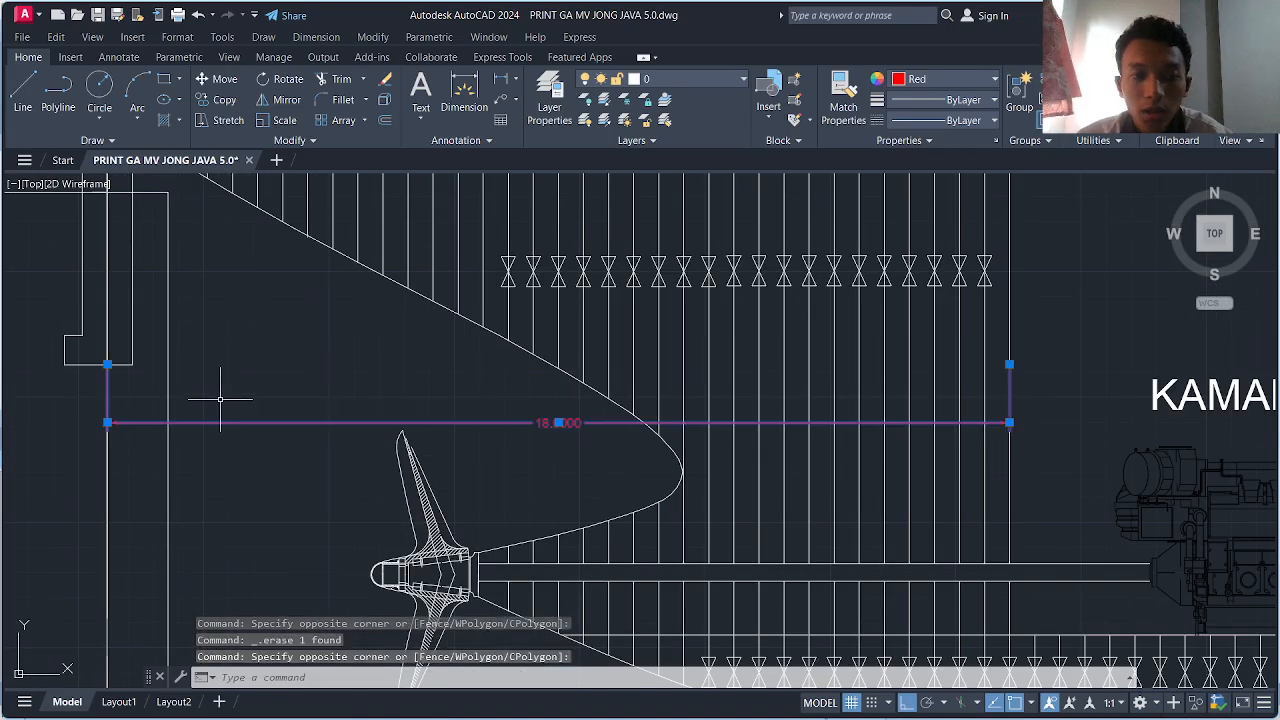
pyautogui.press('Delete')
pyautogui.scroll(-2, 693, 405)
# - Highlight the bulkhead lines at the forward and aft ends of Cargo Hold No. IX for inspection, then clear the selection
pyautogui.moveTo(694, 405); pyautogui.dragTo(579, 430, button='middle')
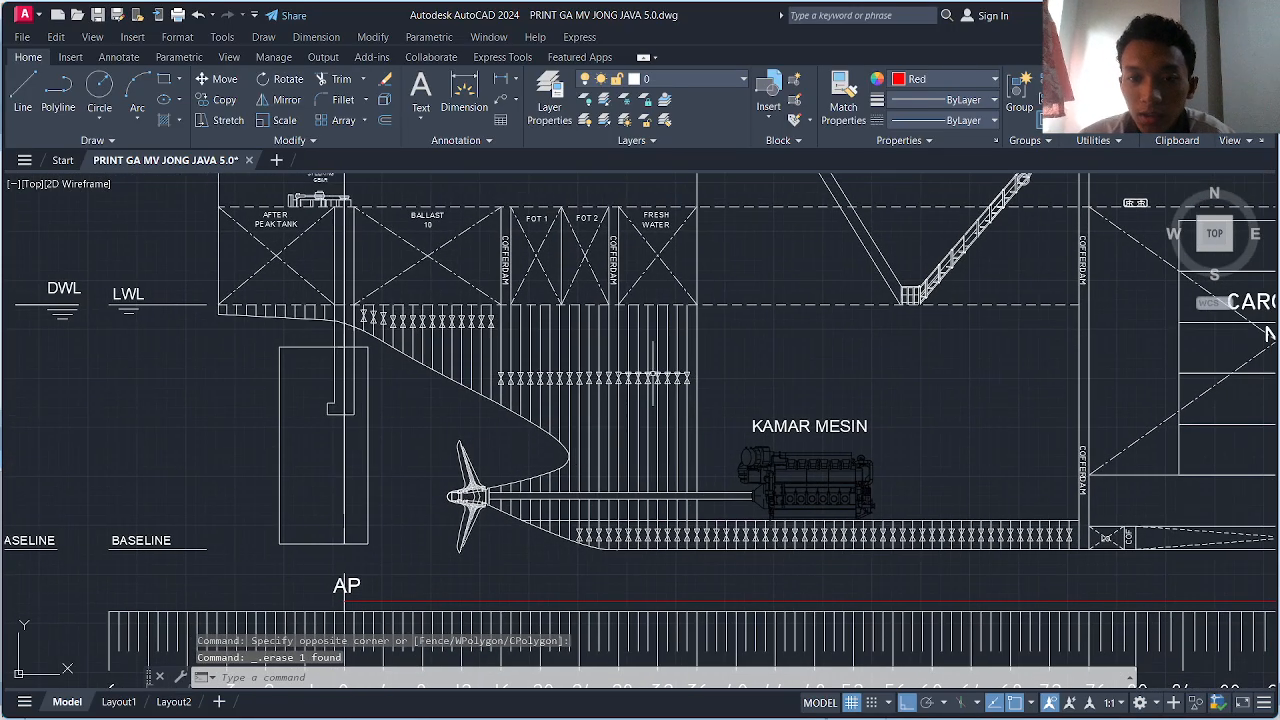
pyautogui.moveTo(903, 371); pyautogui.dragTo(610, 426, button='middle')
pyautogui.moveTo(691, 454); pyautogui.dragTo(580, 446, button='middle')
pyautogui.moveTo(749, 466); pyautogui.dragTo(579, 470, button='middle')
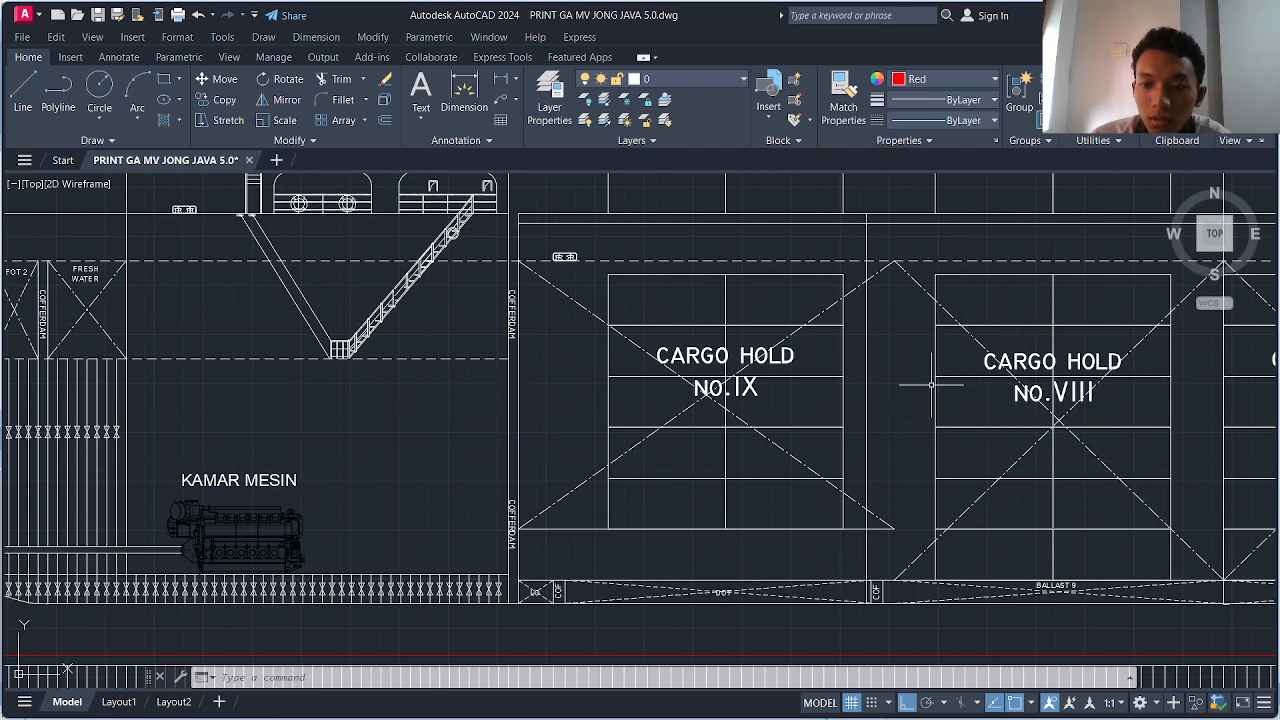
pyautogui.scroll(2, 827, 423)
pyautogui.scroll(-3, 790, 415)
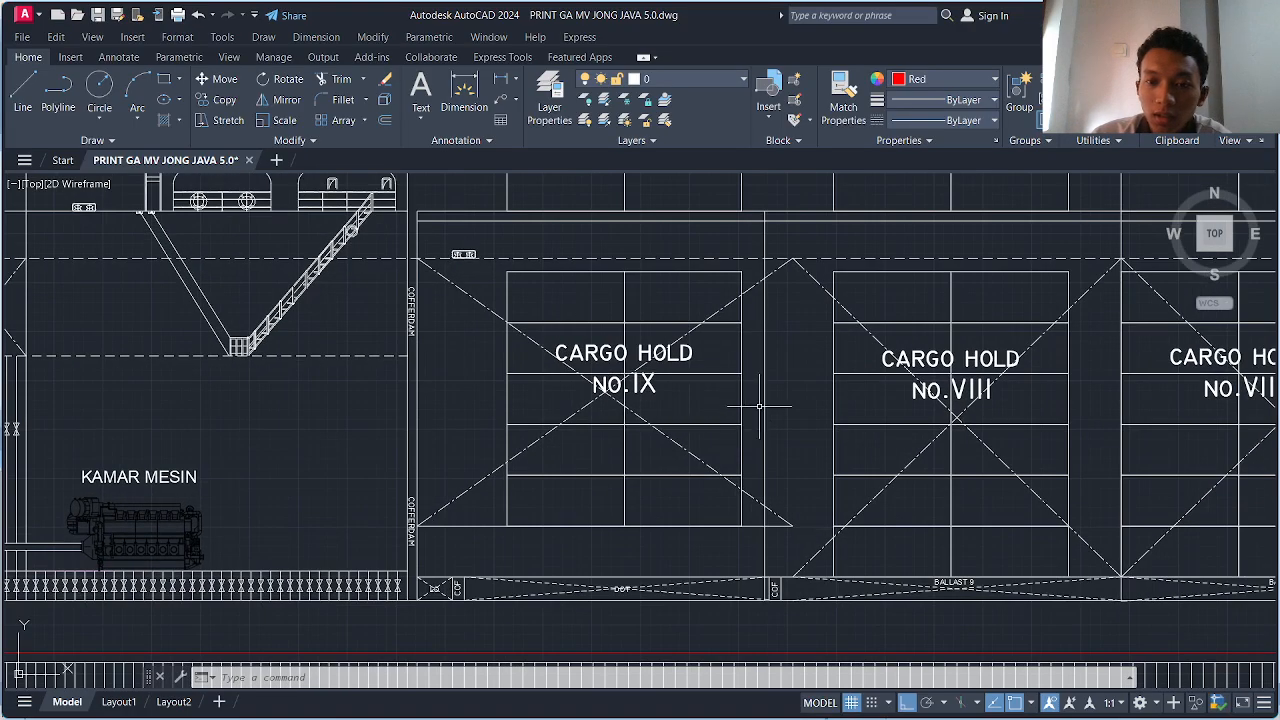
pyautogui.scroll(3, 773, 407)
pyautogui.click(773, 407)
pyautogui.click(757, 390)
pyautogui.scroll(-5, 766, 400)
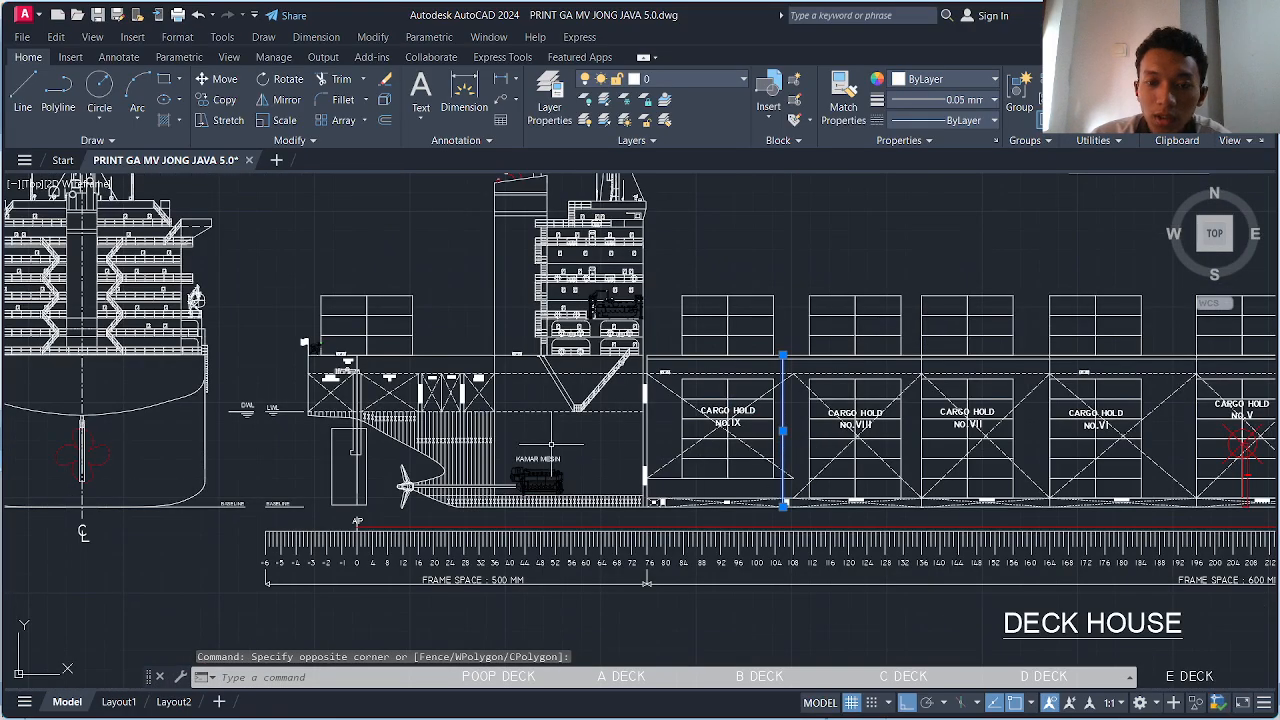
pyautogui.scroll(2, 640, 425)
pyautogui.scroll(3, 652, 427)
pyautogui.click(660, 437)
pyautogui.click(629, 434)
pyautogui.scroll(-6, 625, 434)
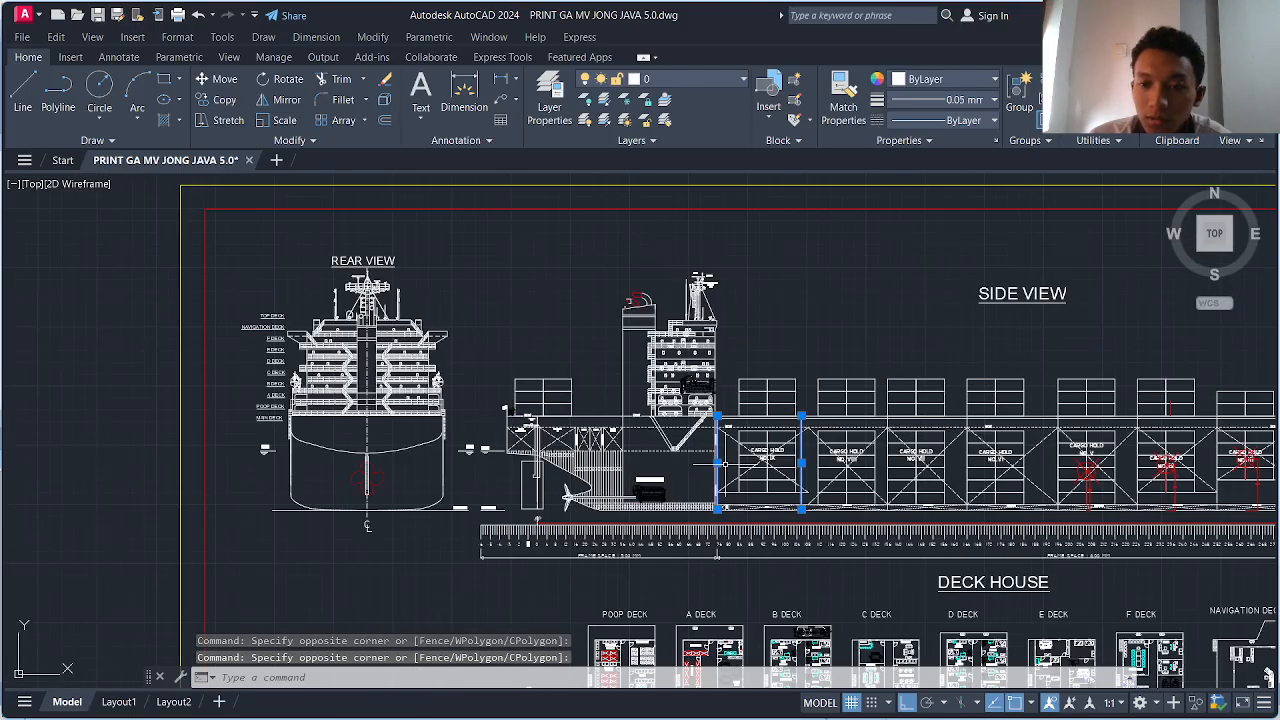
pyautogui.scroll(5, 685, 432)
pyautogui.press('Escape')
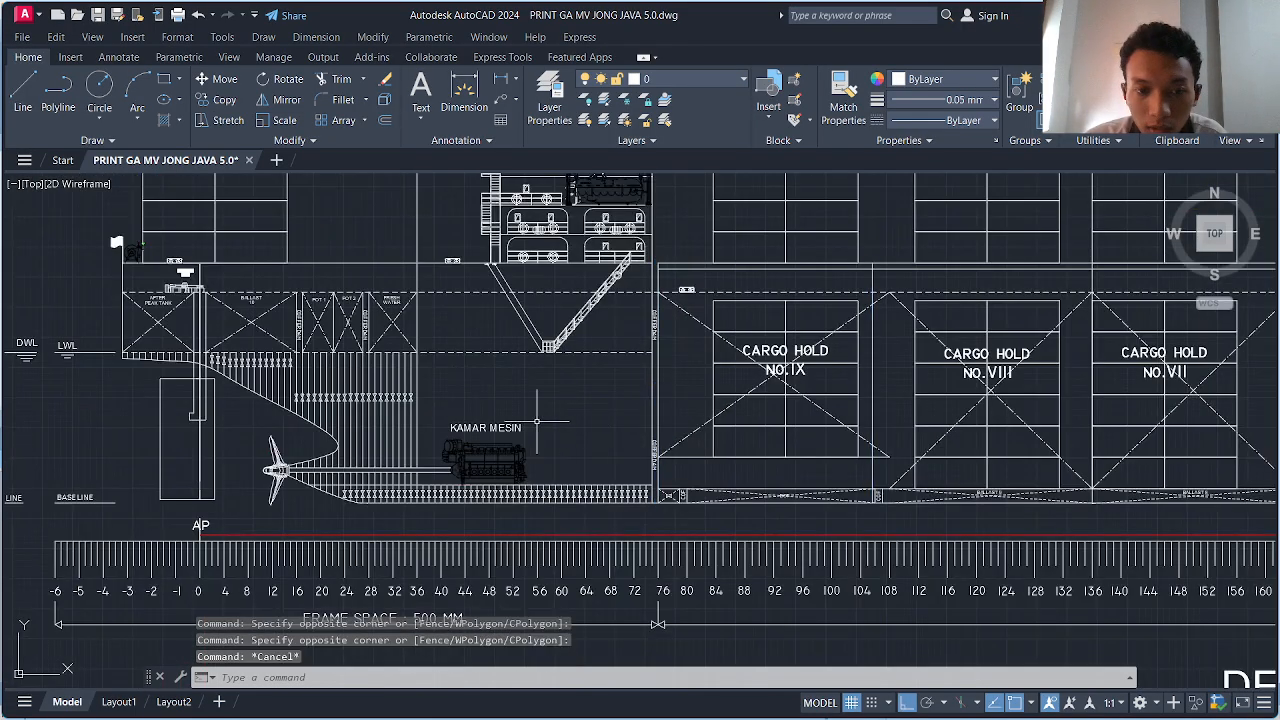
# - Highlight the engine room's aft bulkhead by selecting its upper and lower line segments beside the fresh water tank
pyautogui.moveTo(526, 425); pyautogui.dragTo(608, 438, button='middle')
pyautogui.scroll(2, 500, 340)
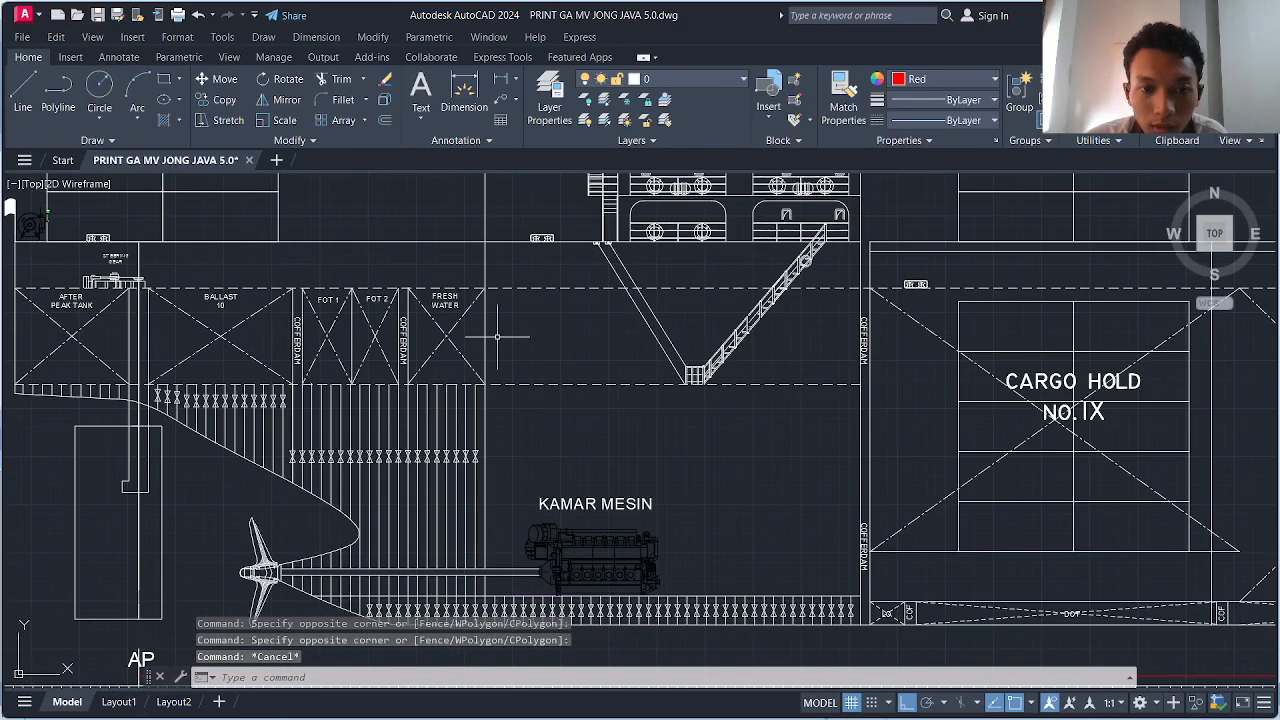
pyautogui.click(500, 344)
pyautogui.click(482, 327)
pyautogui.moveTo(500, 464); pyautogui.dragTo(499, 398, button='middle')
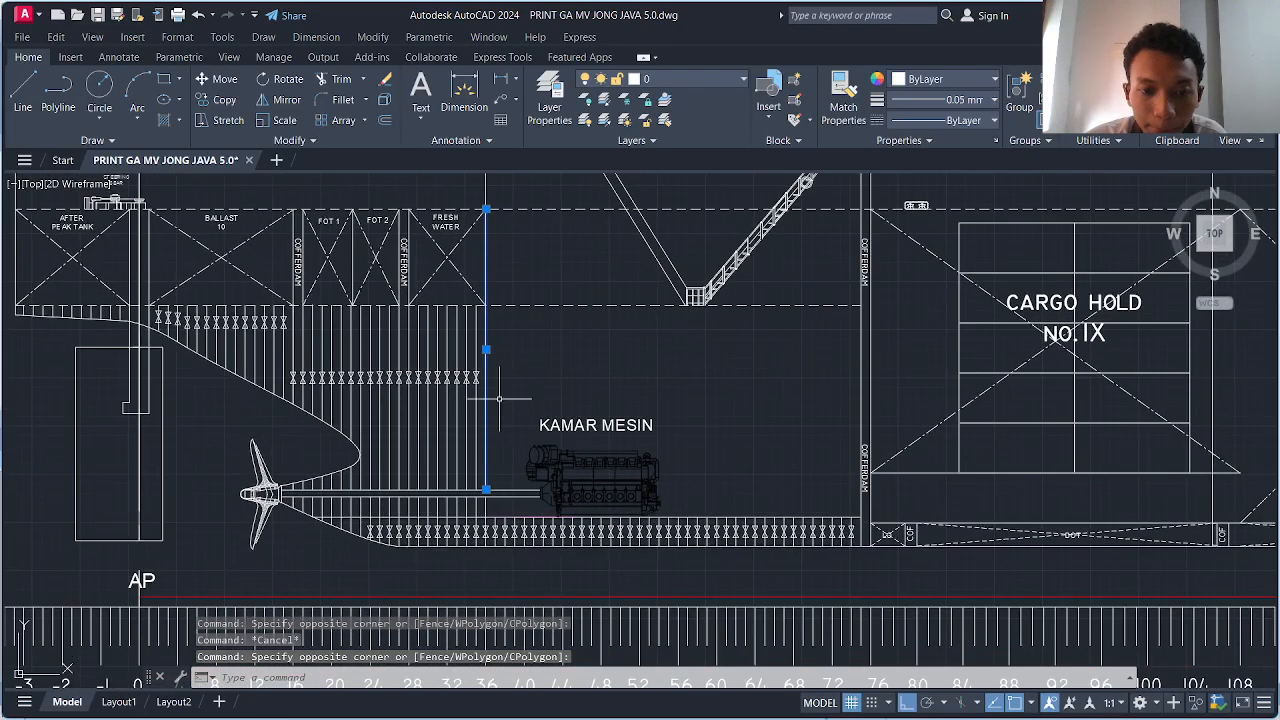
pyautogui.scroll(2, 492, 512)
pyautogui.click(483, 506)
pyautogui.click(466, 489)
pyautogui.scroll(-3, 558, 464)
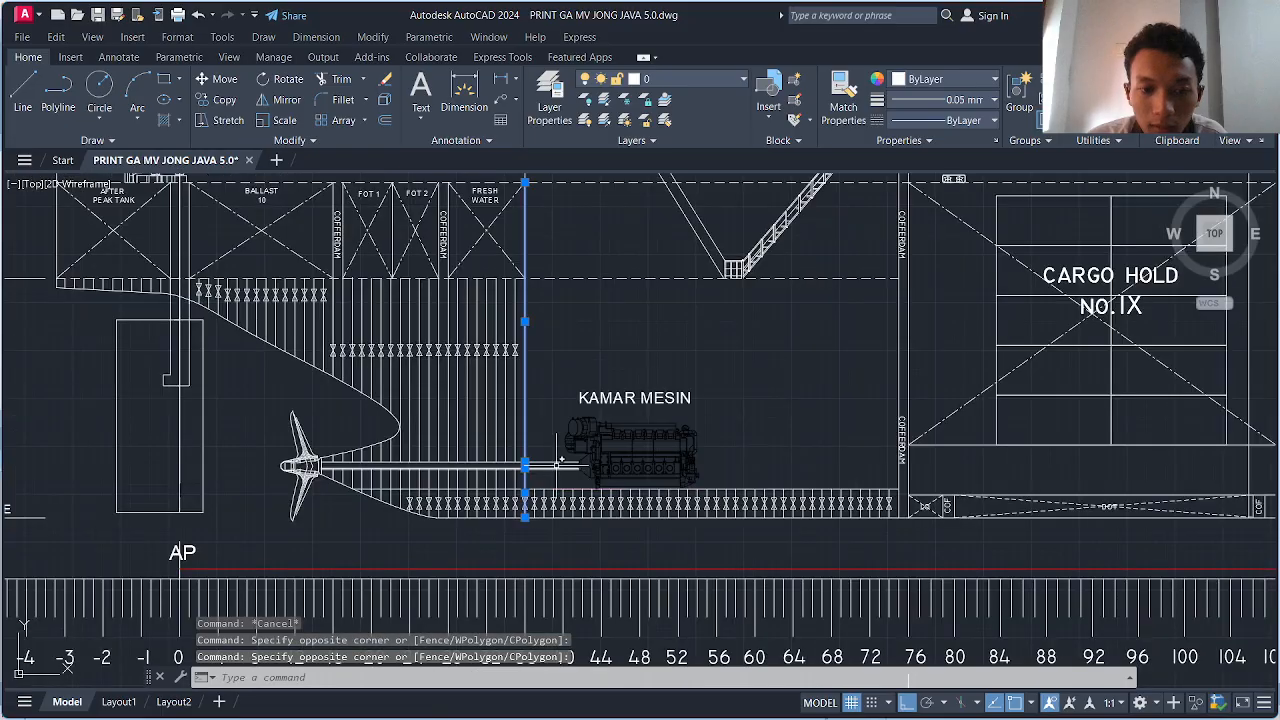
# - Add the engine room's forward bulkhead and the bulkhead between Cargo Holds No. IX and No. VIII to the selection
pyautogui.moveTo(660, 442); pyautogui.dragTo(621, 429, button='middle')
pyautogui.scroll(3, 671, 443)
pyautogui.click(671, 443)
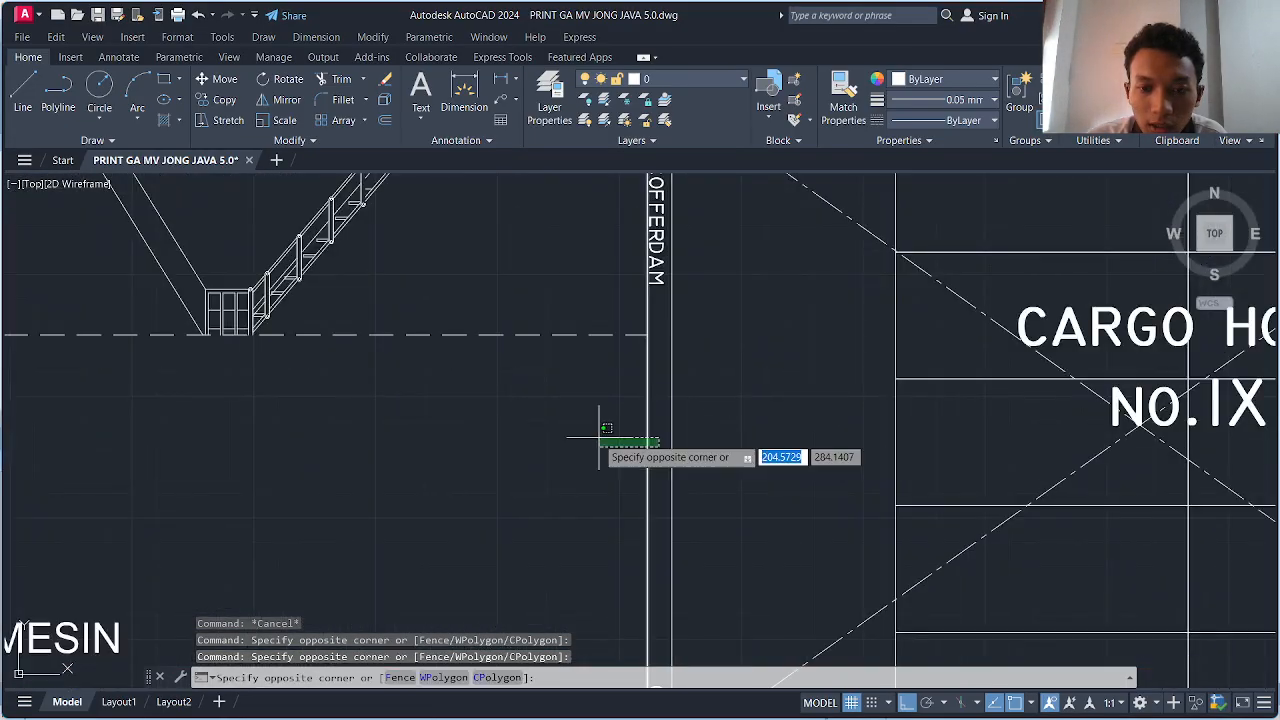
pyautogui.click(594, 443)
pyautogui.scroll(-3, 594, 443)
pyautogui.scroll(-3, 650, 450)
pyautogui.scroll(4, 705, 432)
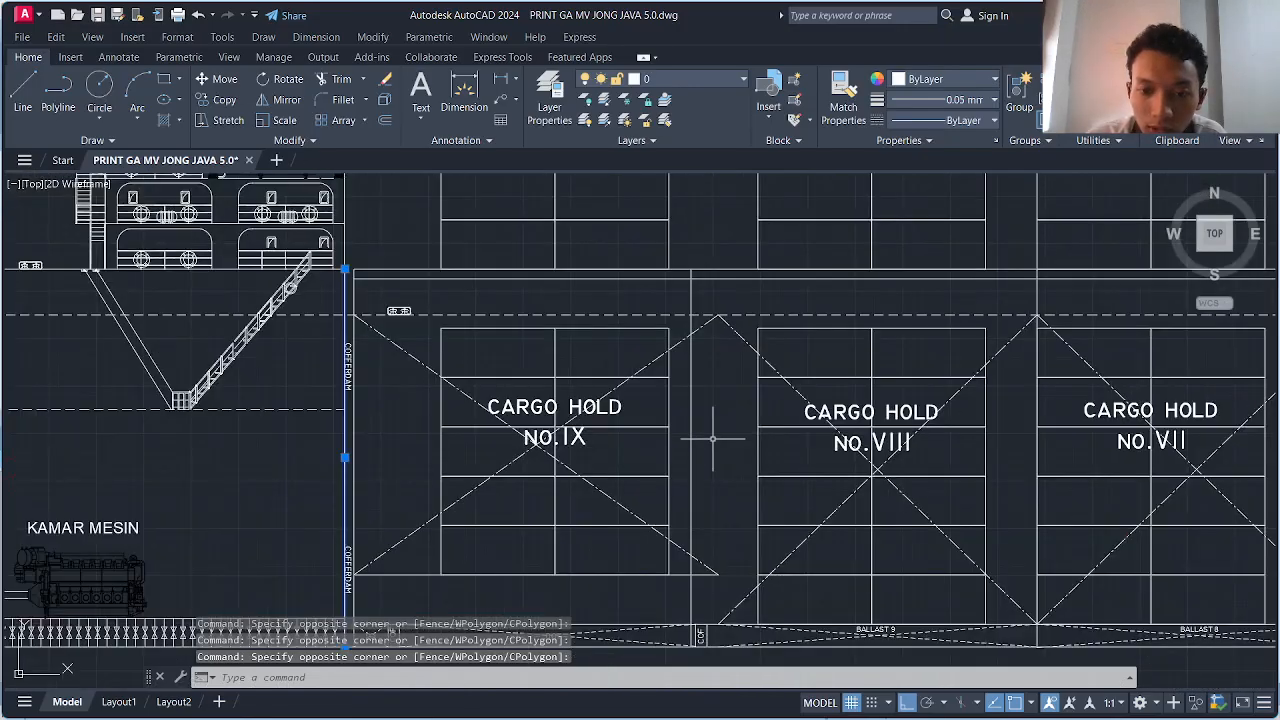
pyautogui.click(698, 412)
pyautogui.click(712, 446)
pyautogui.scroll(-3, 700, 440)
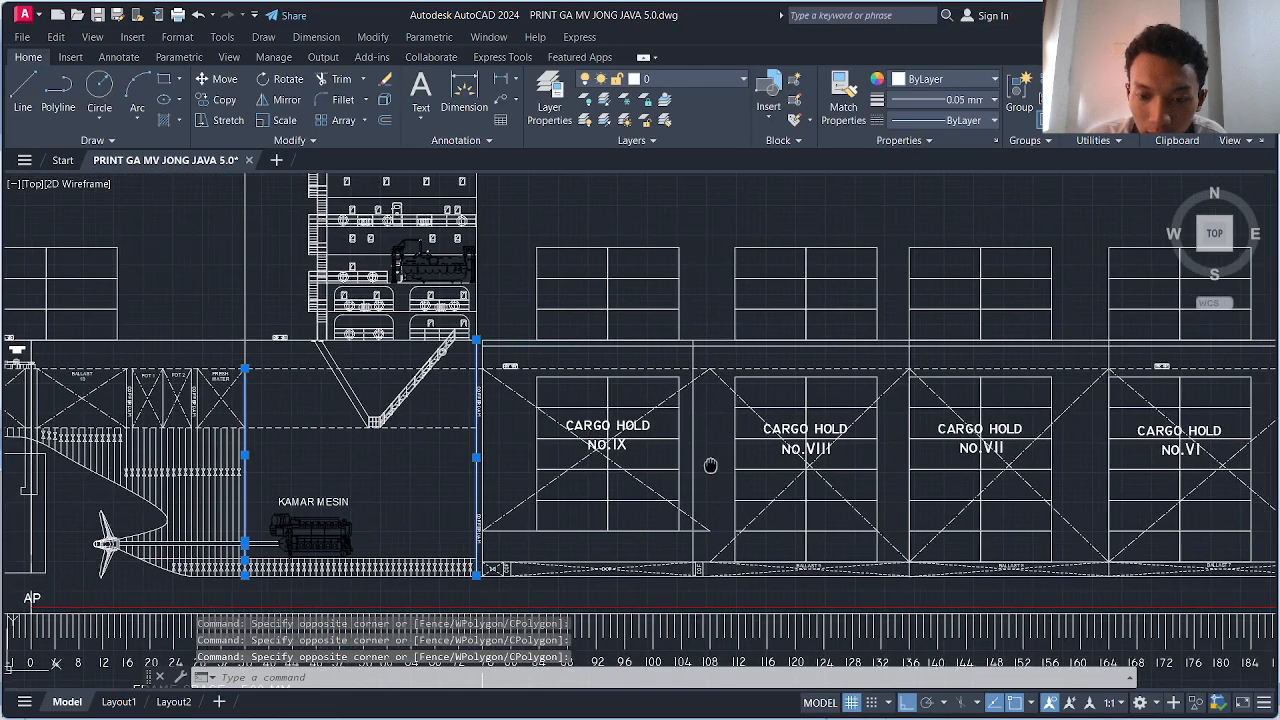
pyautogui.scroll(2, 698, 434)
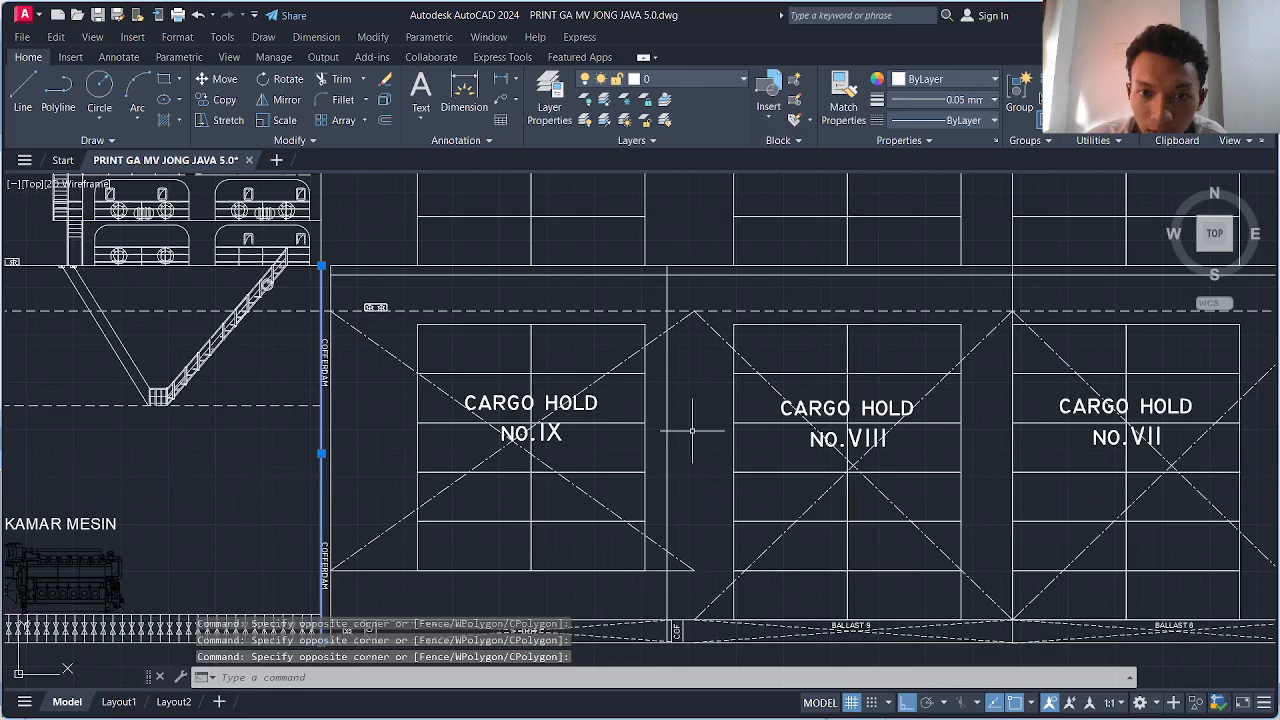
pyautogui.click(663, 410)
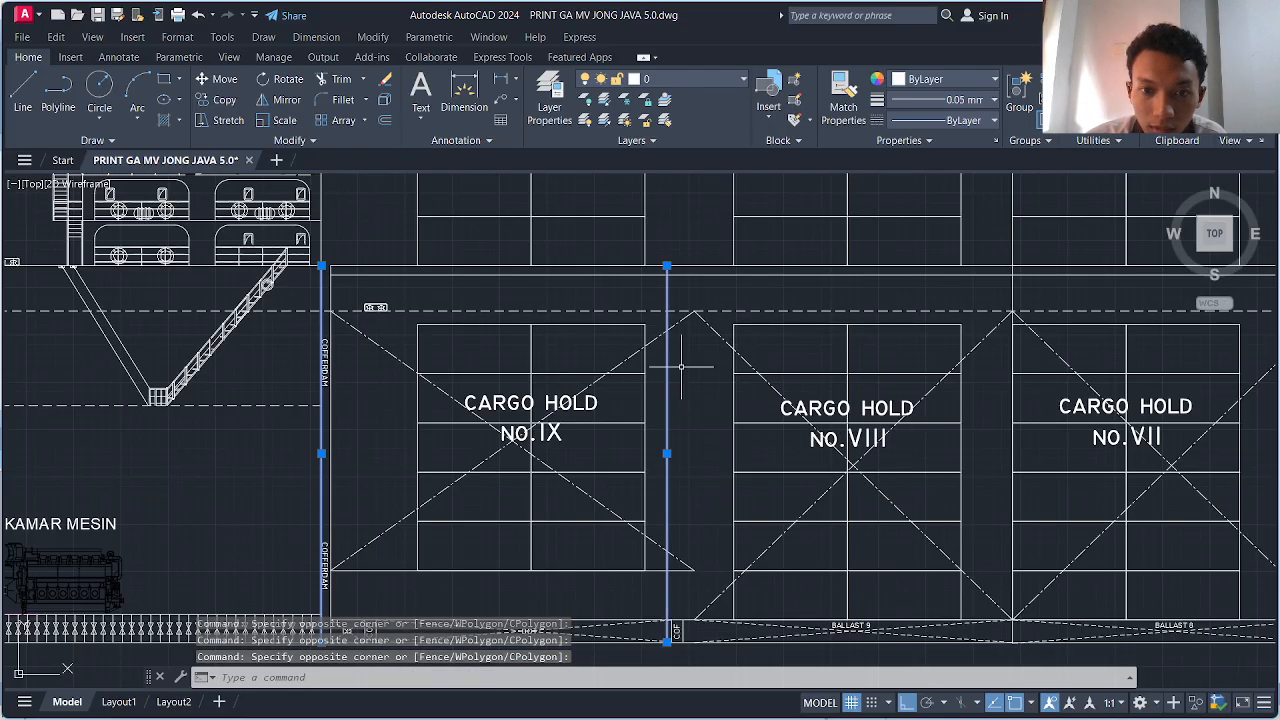
pyautogui.write('m')
pyautogui.press('Return')
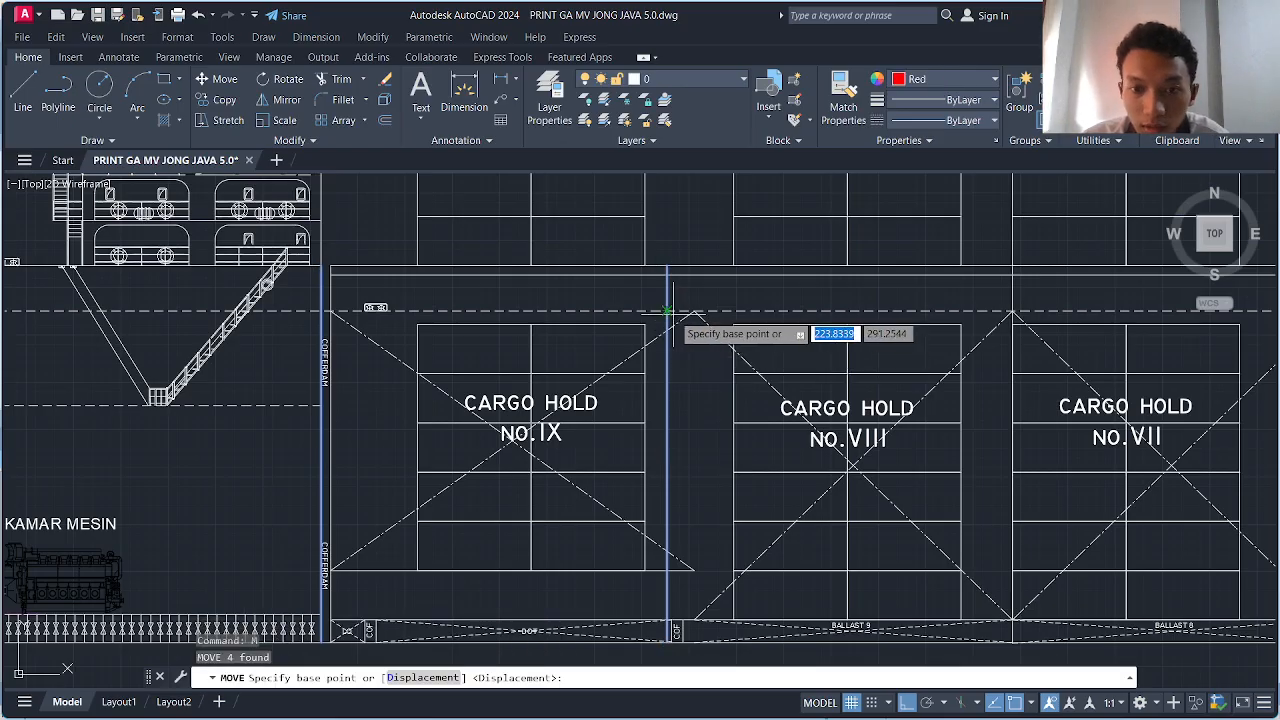
pyautogui.click(668, 309)
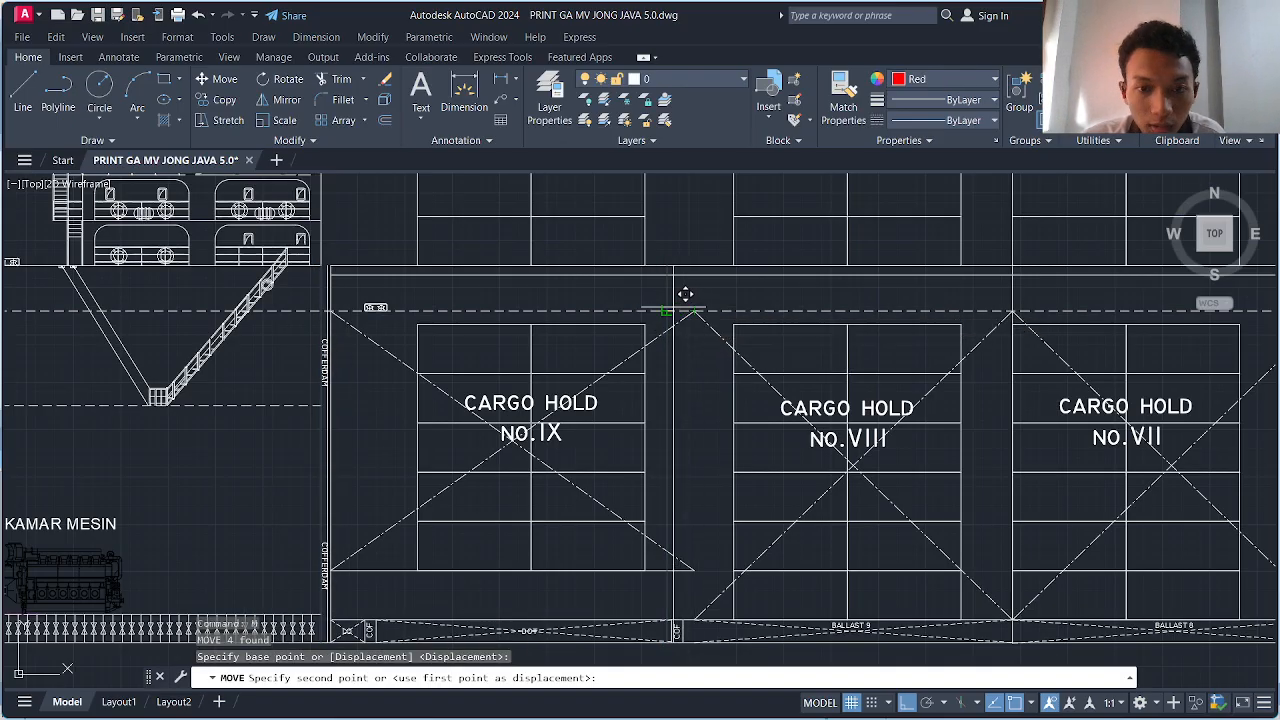
pyautogui.press('Escape')
# - Move the bulkhead line between Cargo Holds No. IX and No. VIII forward to the point where the holds' diagonals meet
pyautogui.click(671, 288)
pyautogui.click(678, 339)
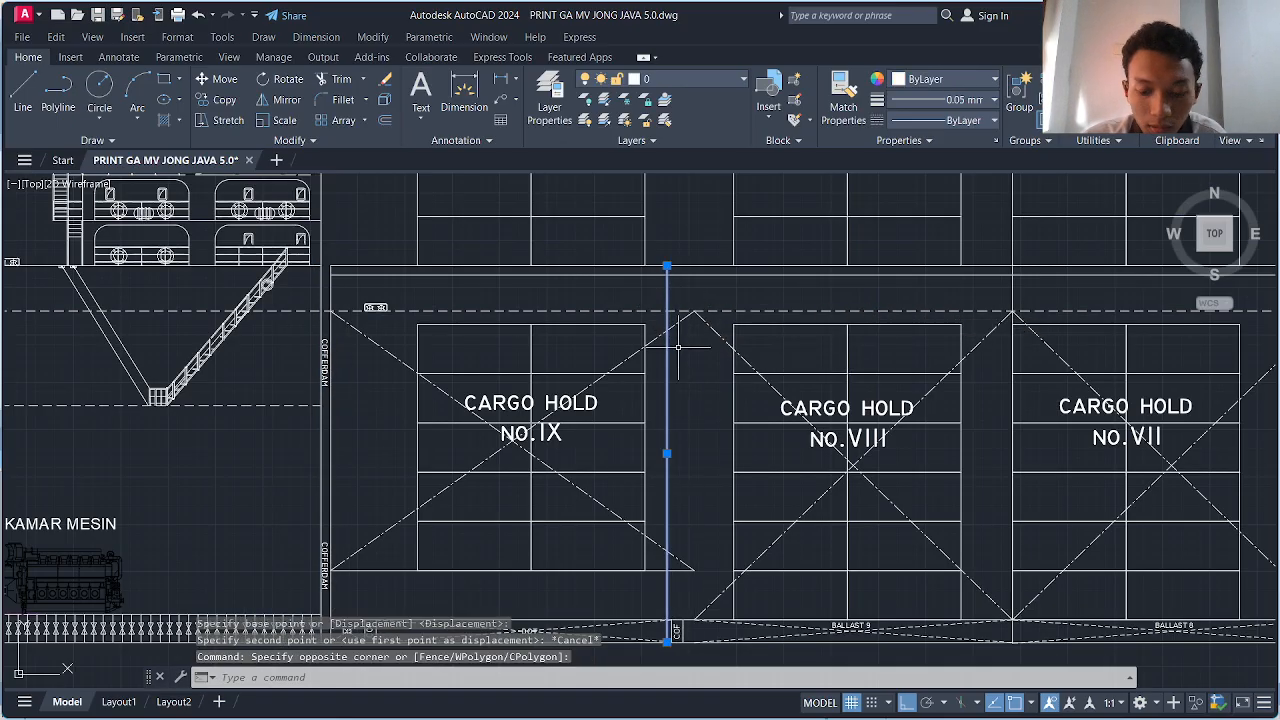
pyautogui.press('Return')
pyautogui.click(668, 309)
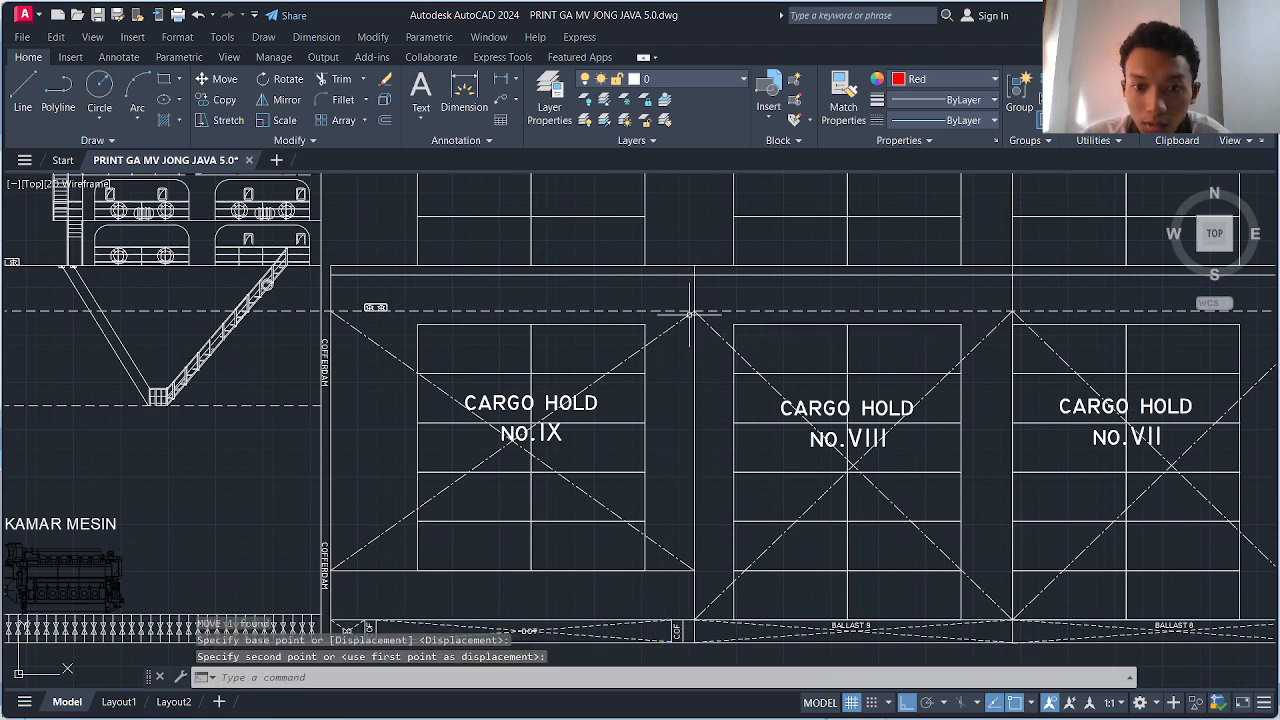
# - Highlight the bulkhead lines at both ends of Cargo Hold No. VIII and examine them against the frame scale
pyautogui.click(709, 401)
pyautogui.click(688, 389)
pyautogui.scroll(-4, 714, 452)
pyautogui.moveTo(726, 460); pyautogui.dragTo(680, 442, button='middle')
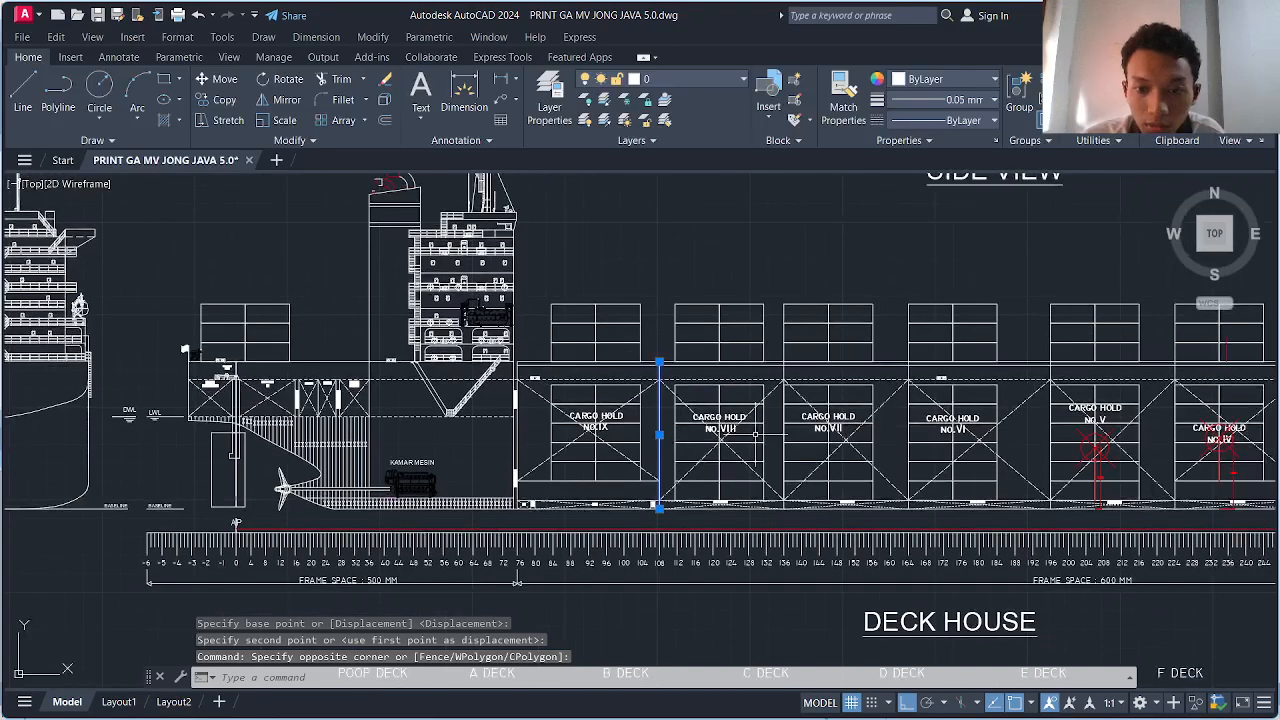
pyautogui.scroll(2, 773, 418)
pyautogui.scroll(3, 777, 414)
pyautogui.click(812, 298)
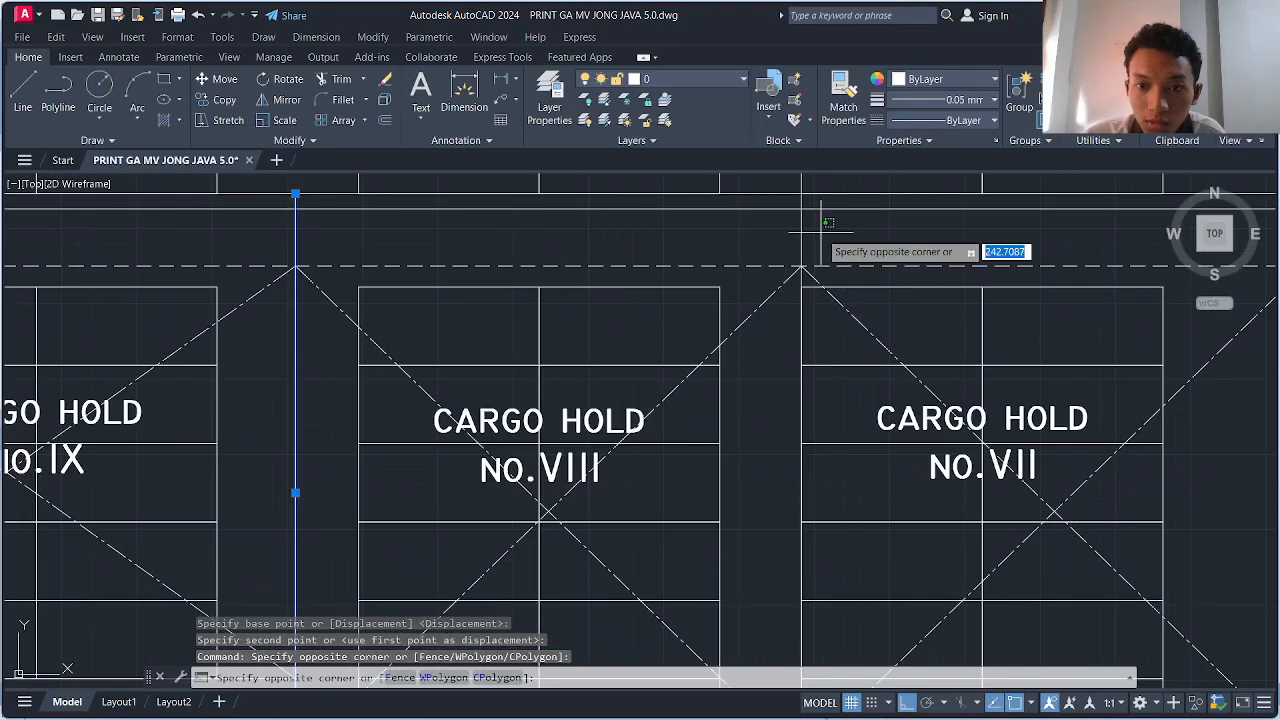
pyautogui.click(790, 240)
pyautogui.scroll(-3, 814, 349)
pyautogui.moveTo(814, 349); pyautogui.dragTo(720, 350, button='middle')
pyautogui.scroll(5, 729, 487)
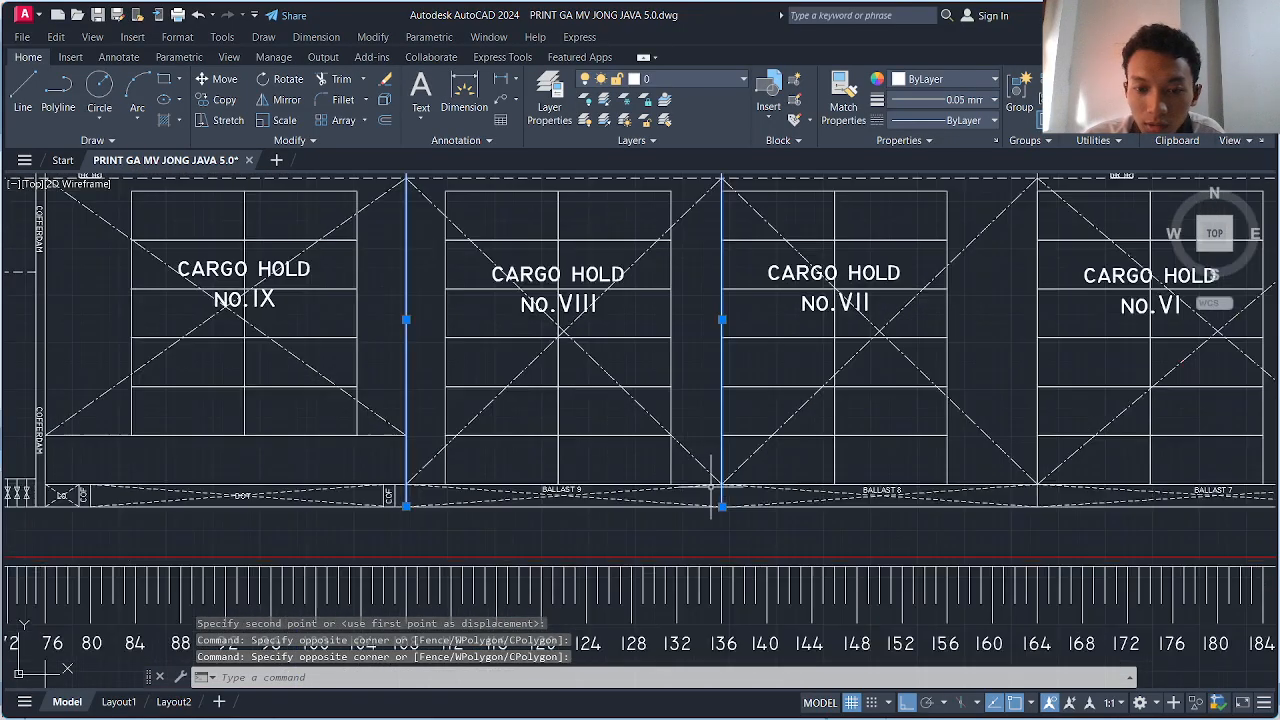
# - Add the bulkhead line between Cargo Holds No. VII and No. VI to the highlighted bulkheads
pyautogui.scroll(-5, 738, 381)
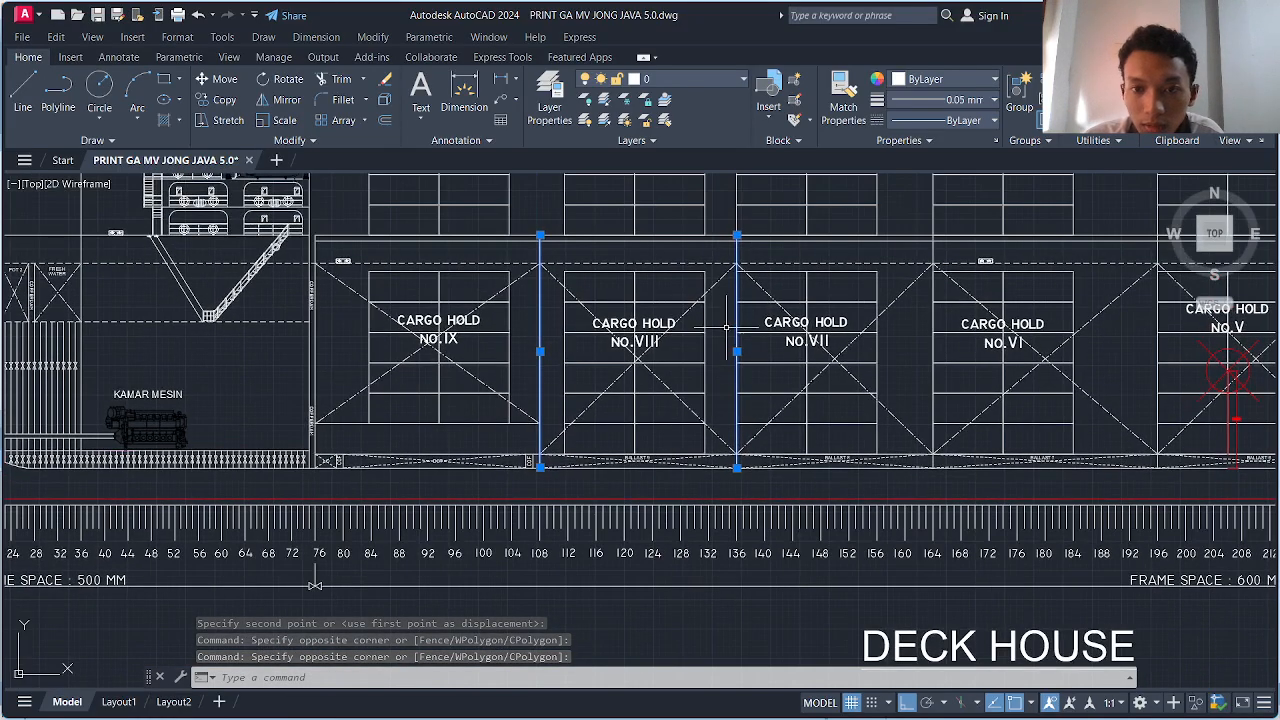
pyautogui.scroll(2, 733, 300)
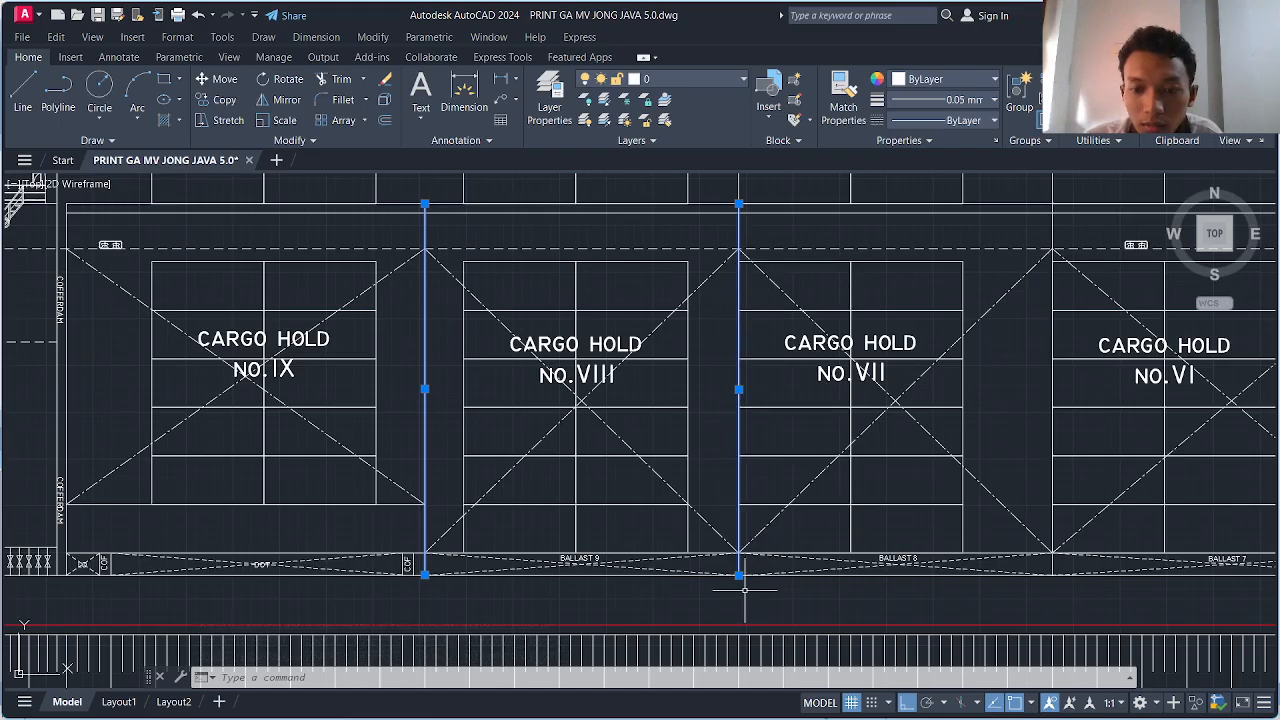
pyautogui.scroll(4, 744, 590)
pyautogui.scroll(-6, 737, 551)
pyautogui.moveTo(758, 510); pyautogui.dragTo(571, 457, button='middle')
pyautogui.scroll(3, 573, 302)
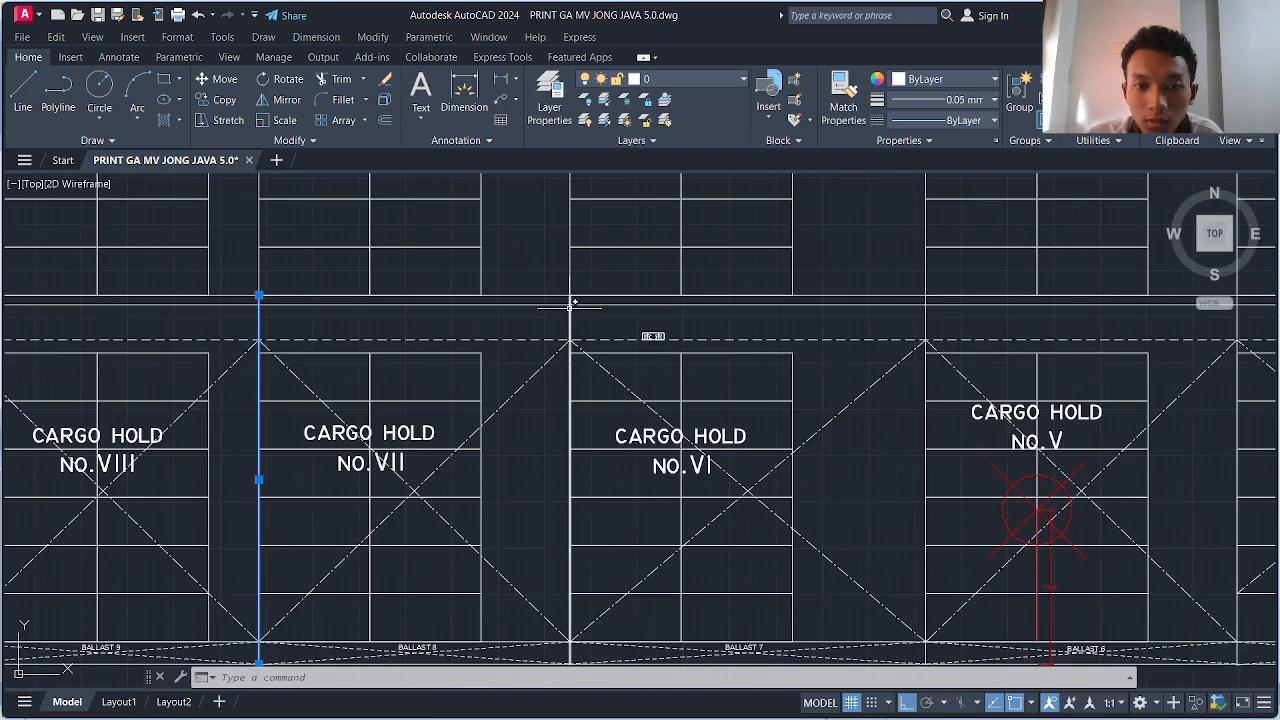
pyautogui.click(573, 302)
pyautogui.scroll(-6, 586, 318)
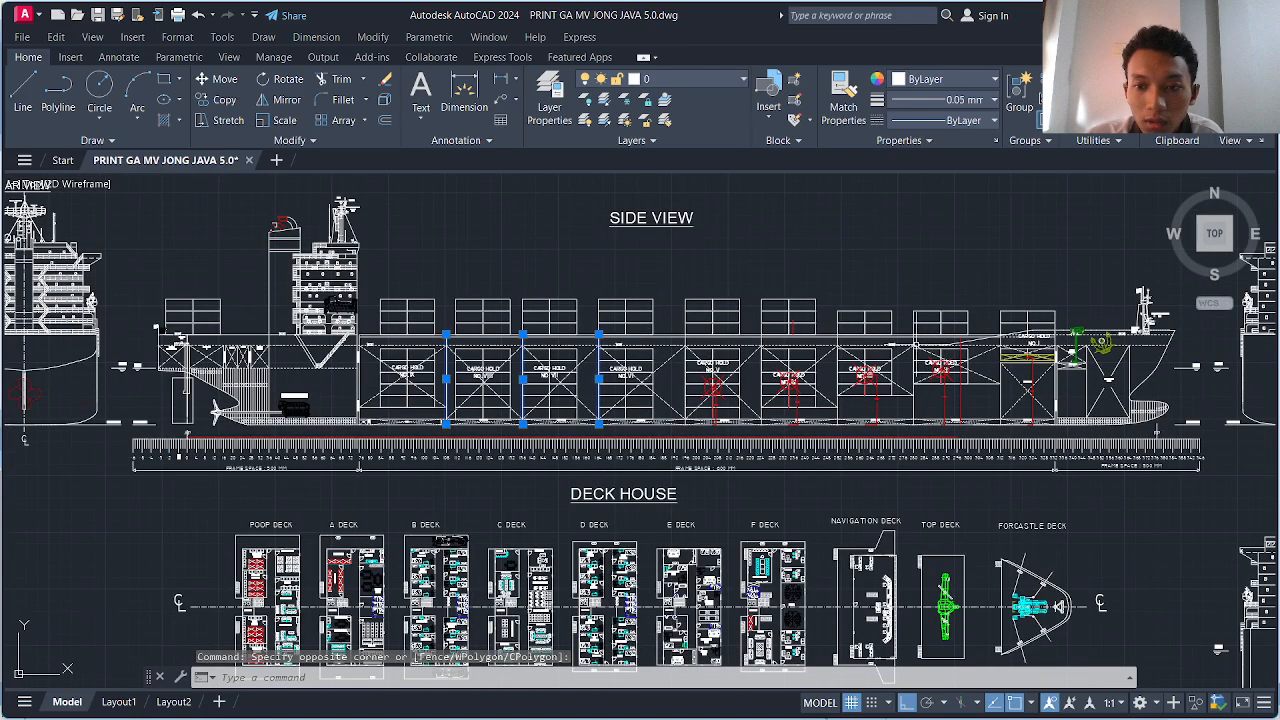
# - Examine the forward bulkheads up to the cofferdam between Cargo Hold No. I and the chain locker, and clear the selection
pyautogui.scroll(2, 911, 330)
pyautogui.moveTo(998, 352); pyautogui.dragTo(709, 342, button='middle')
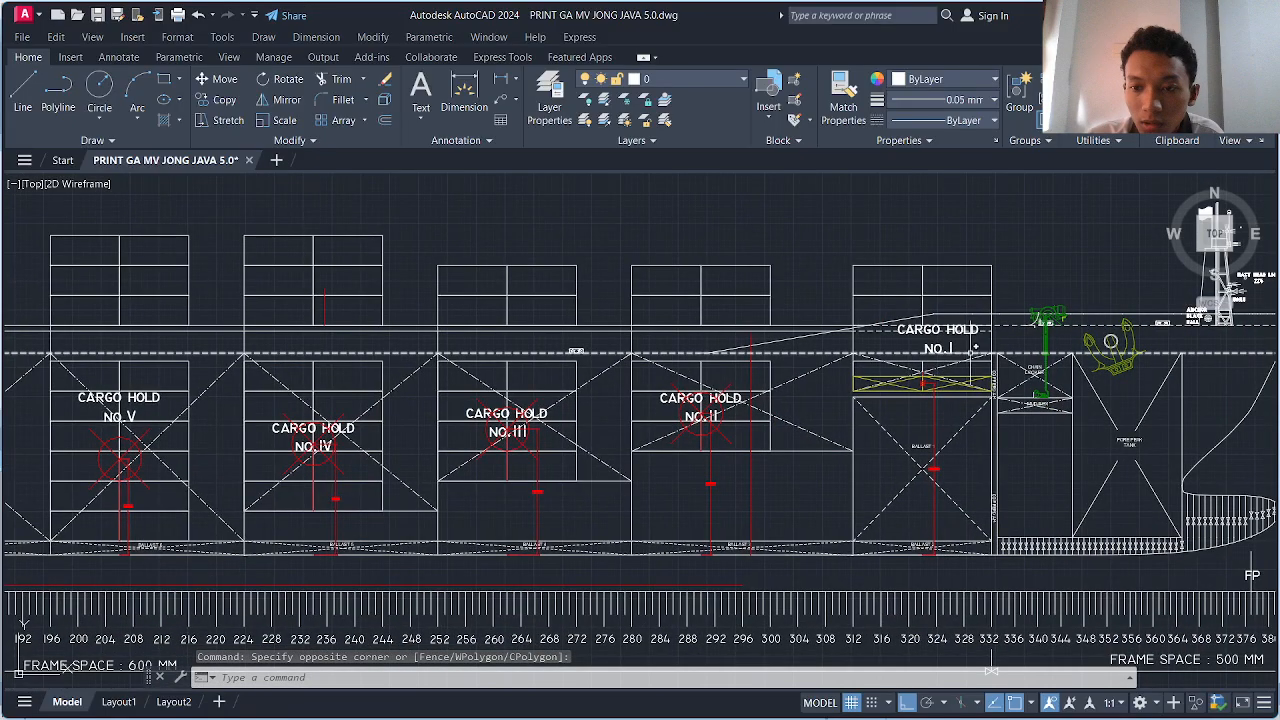
pyautogui.scroll(4, 993, 346)
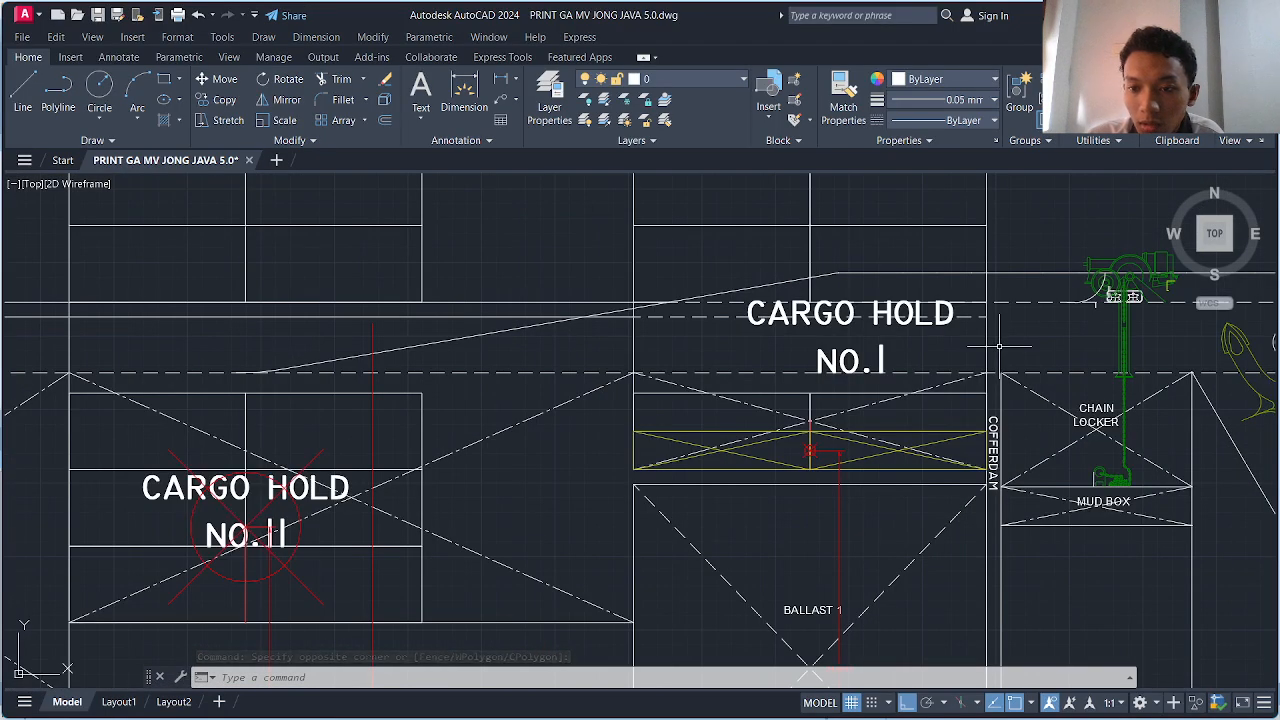
pyautogui.scroll(-8, 998, 346)
pyautogui.scroll(10, 998, 517)
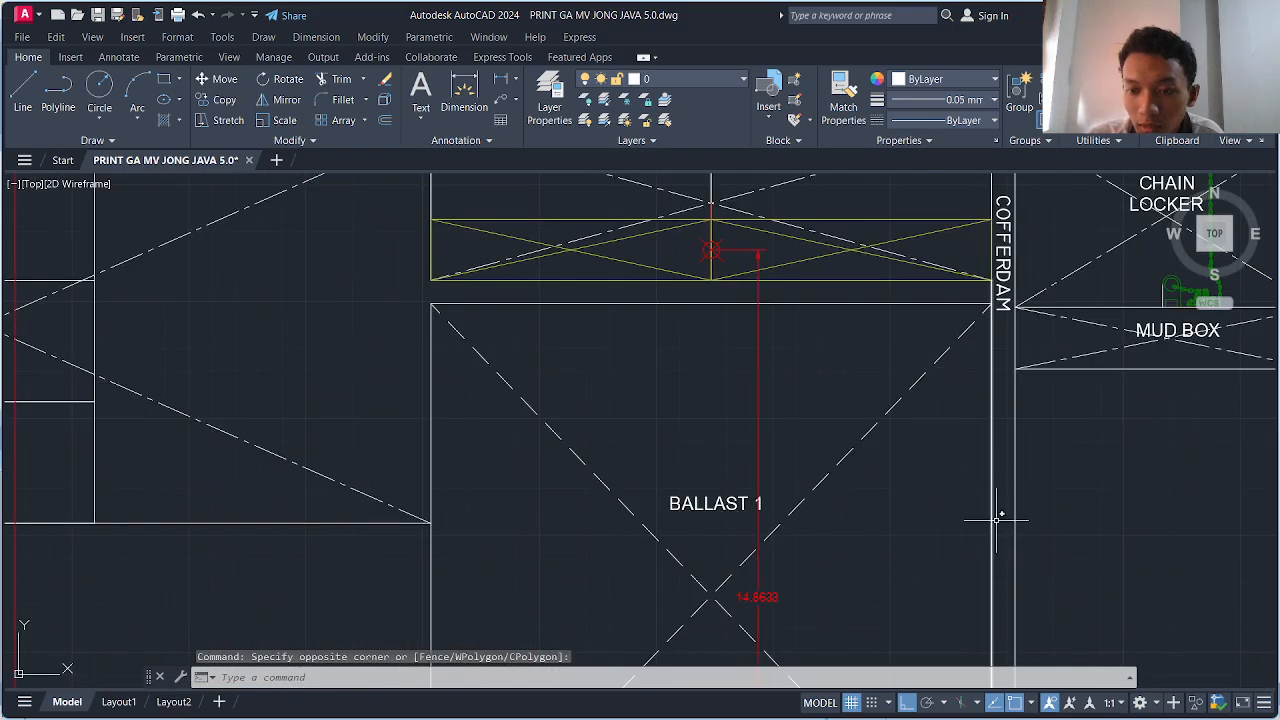
pyautogui.scroll(-6, 997, 517)
pyautogui.moveTo(809, 523)
pyautogui.mouseDown(button='middle')
pyautogui.moveTo(957, 481)
pyautogui.moveTo(1040, 437)
pyautogui.mouseUp(button='middle')
pyautogui.scroll(-2, 940, 480)
pyautogui.press('Escape')
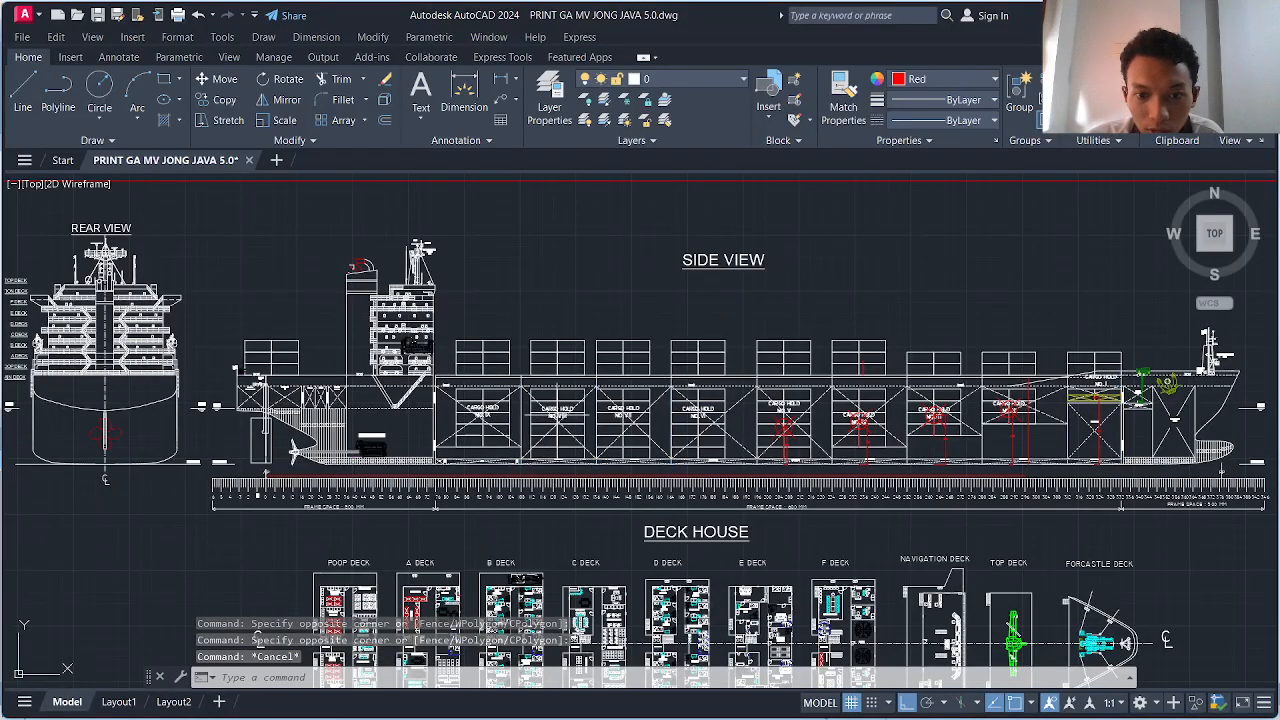
# - Highlight the engine room's aft bulkhead by selecting its line segments from the fresh water tank down past the propeller shaft
pyautogui.scroll(3, 330, 404)
pyautogui.moveTo(332, 404); pyautogui.dragTo(371, 450, button='middle')
pyautogui.moveTo(441, 431); pyautogui.dragTo(543, 404, button='middle')
pyautogui.scroll(2, 543, 404)
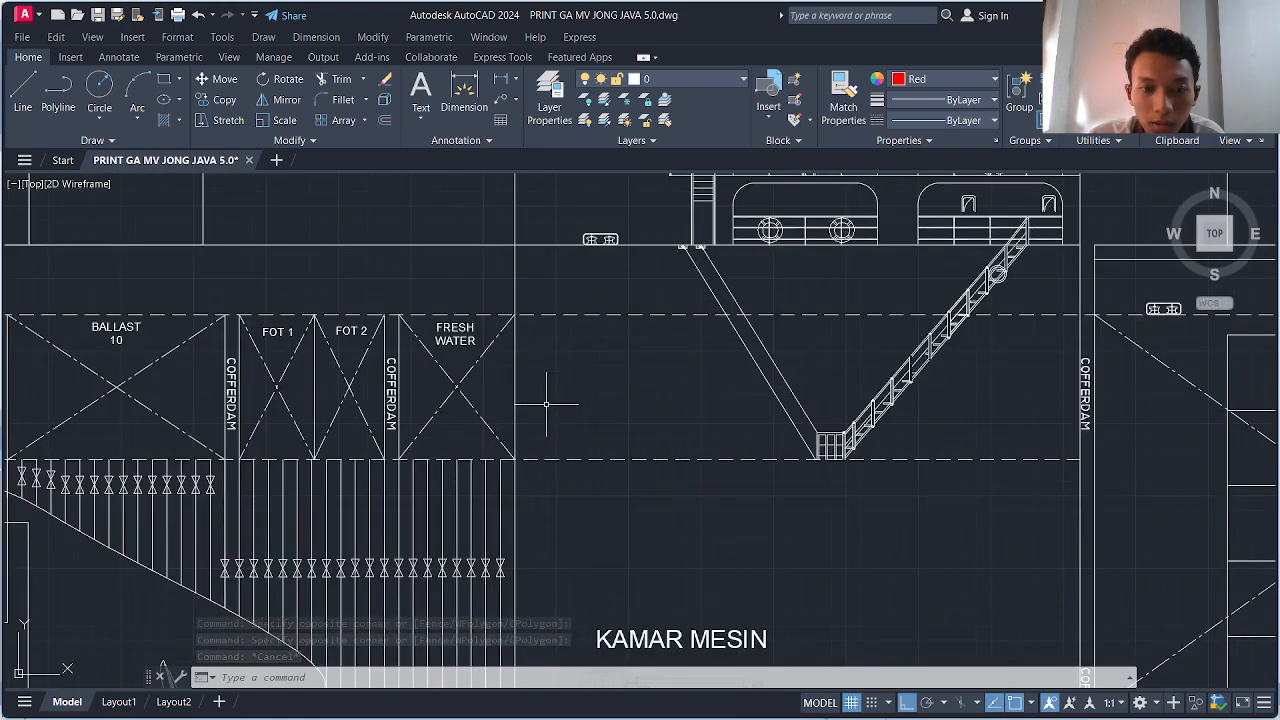
pyautogui.click(545, 402)
pyautogui.click(511, 381)
pyautogui.scroll(-2, 540, 519)
pyautogui.moveTo(540, 519); pyautogui.dragTo(598, 408, button='middle')
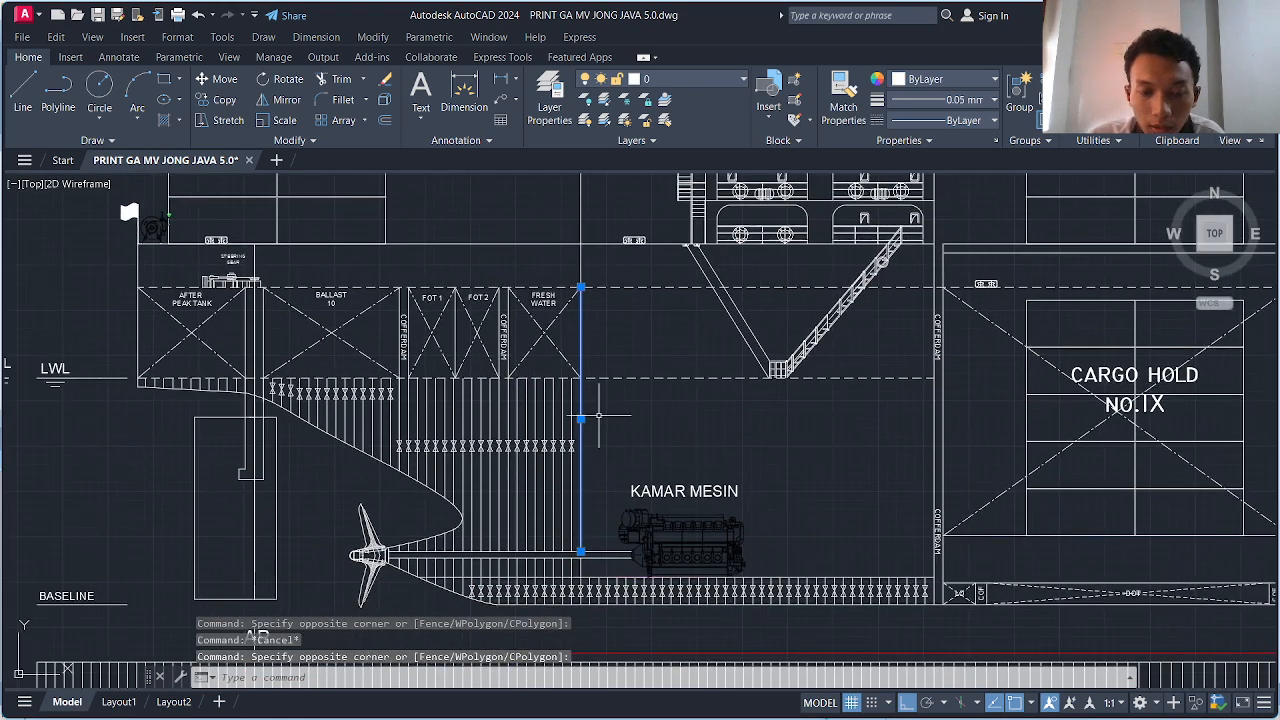
pyautogui.scroll(2, 570, 550)
pyautogui.click(569, 556)
pyautogui.click(571, 562)
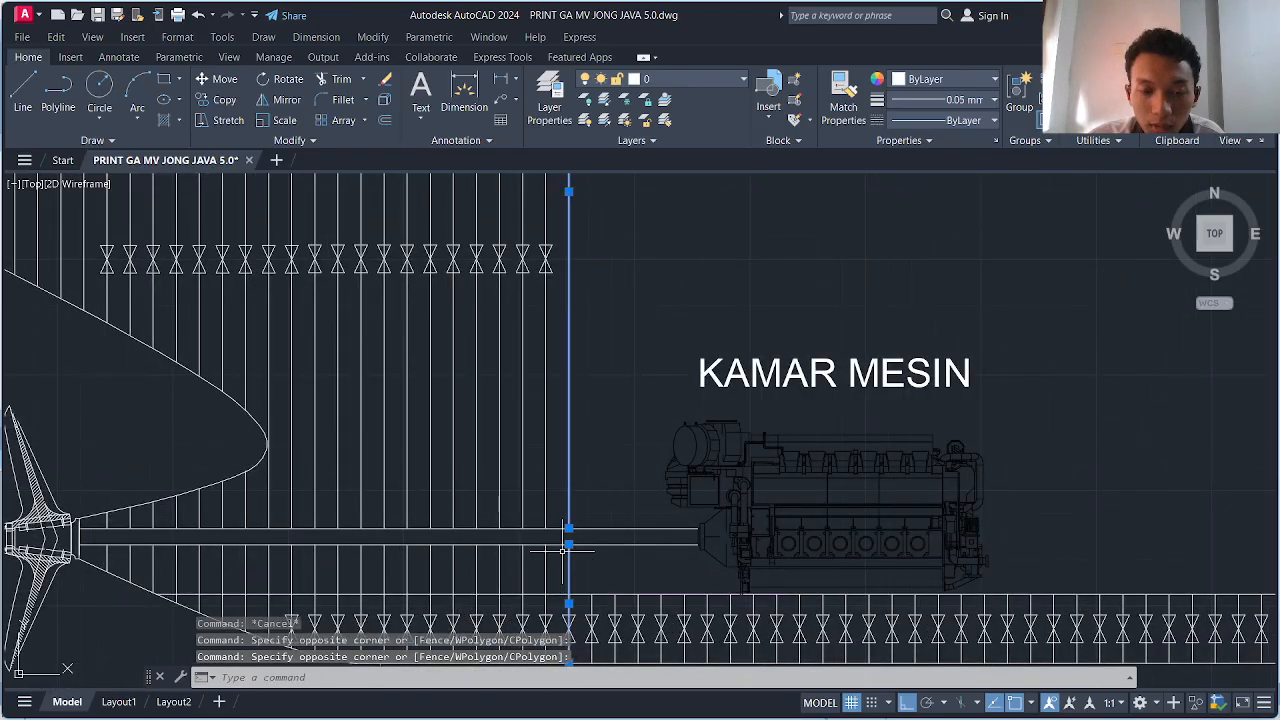
# - Highlight the AP line through the rudder together with the engine room's aft bulkhead, and clear the selection
pyautogui.scroll(-3, 575, 540)
pyautogui.scroll(2, 519, 509)
pyautogui.moveTo(521, 507); pyautogui.dragTo(554, 443, button='middle')
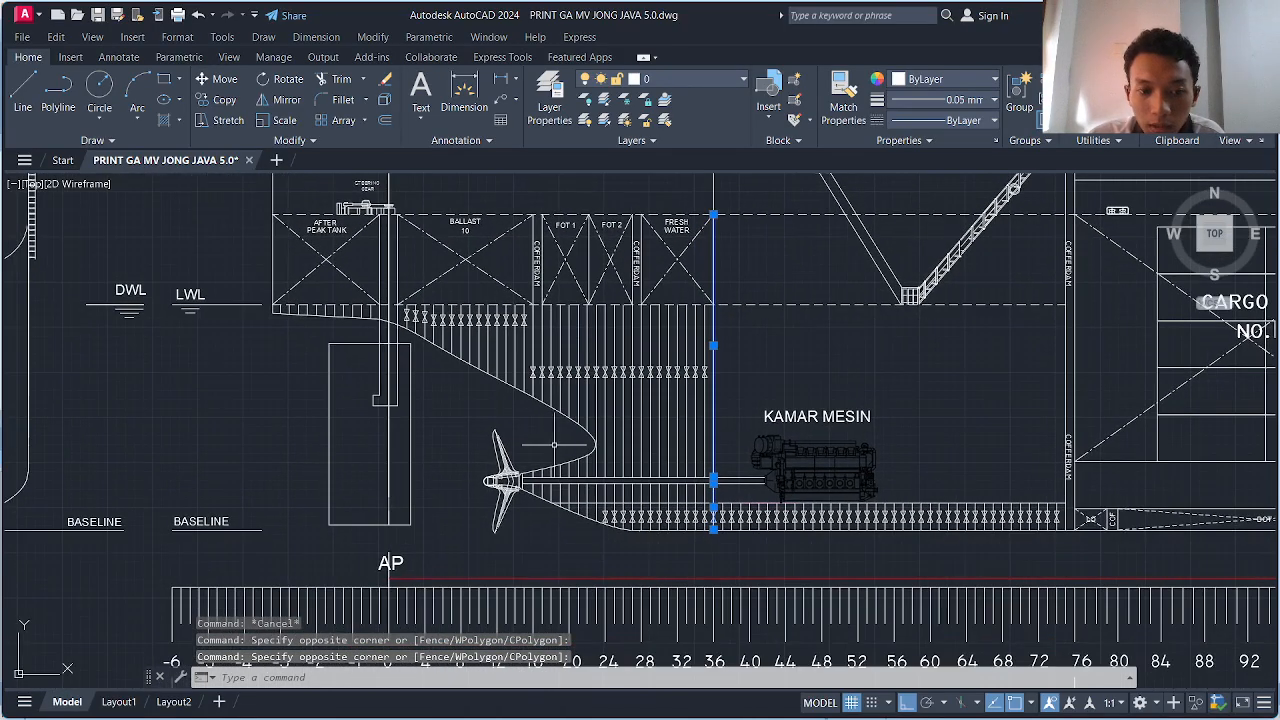
pyautogui.scroll(3, 396, 537)
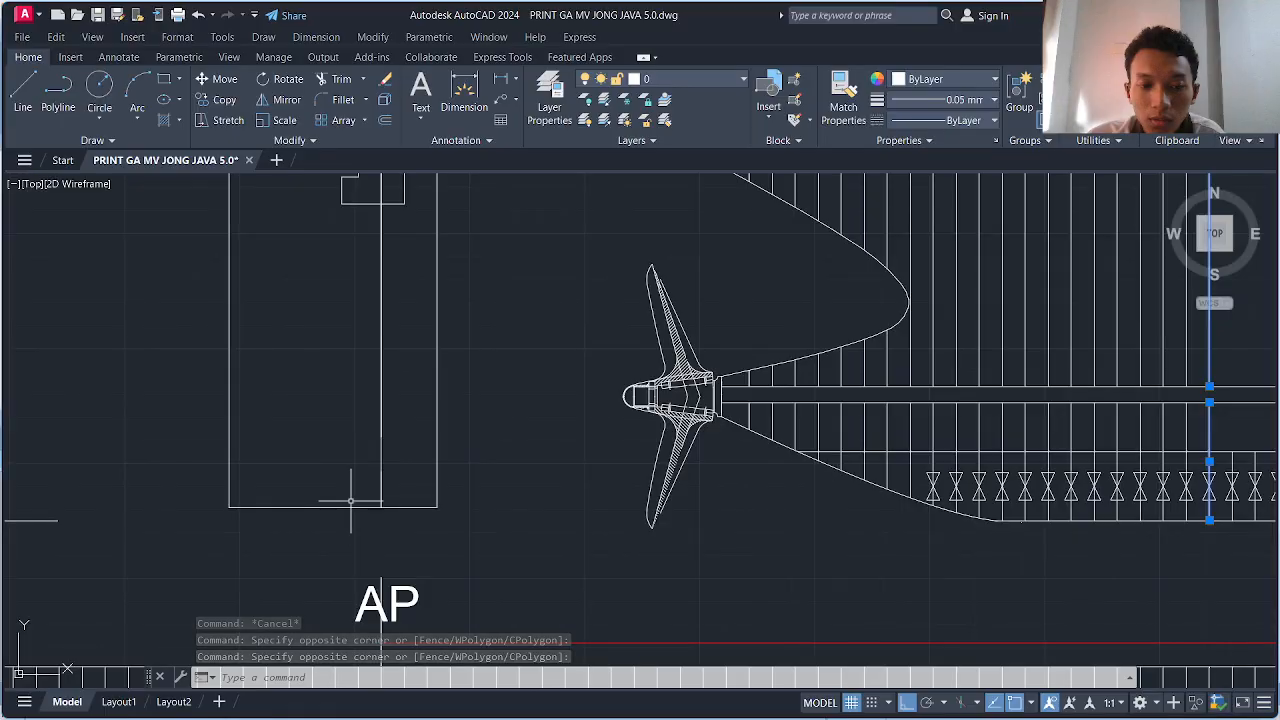
pyautogui.scroll(-3, 377, 530)
pyautogui.scroll(2, 476, 508)
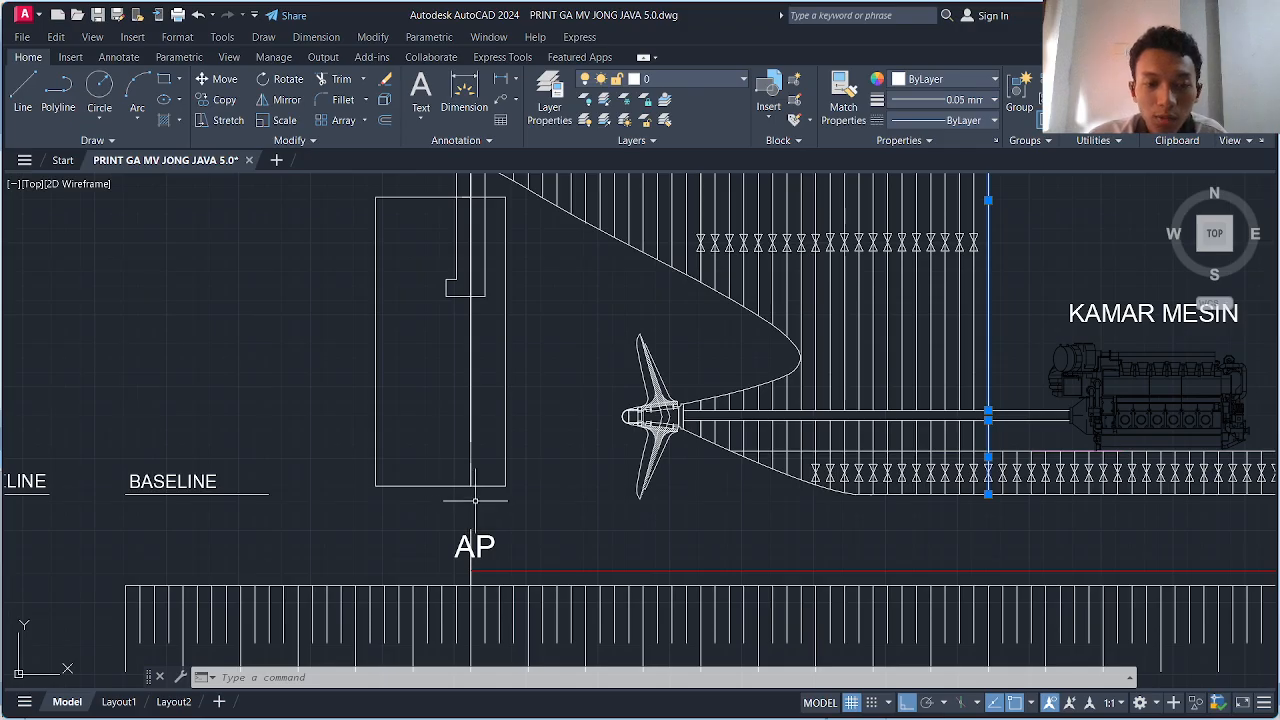
pyautogui.scroll(3, 467, 515)
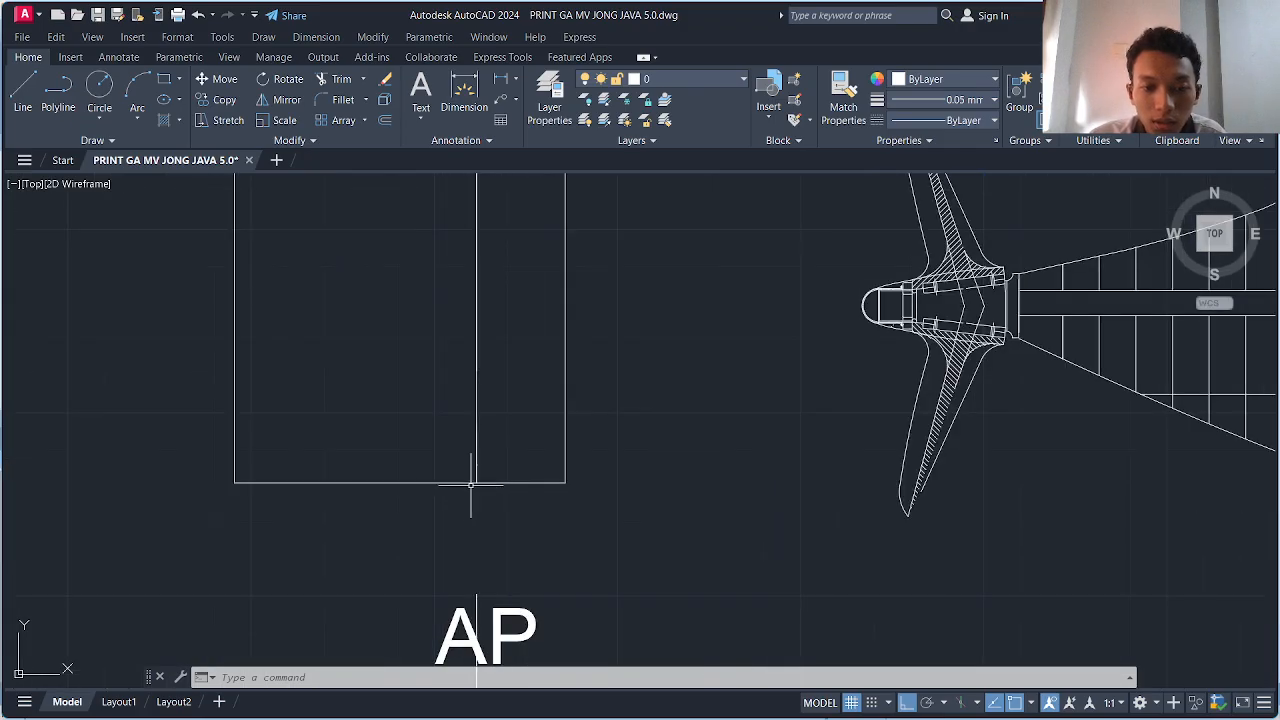
pyautogui.scroll(-3, 481, 479)
pyautogui.scroll(3, 482, 482)
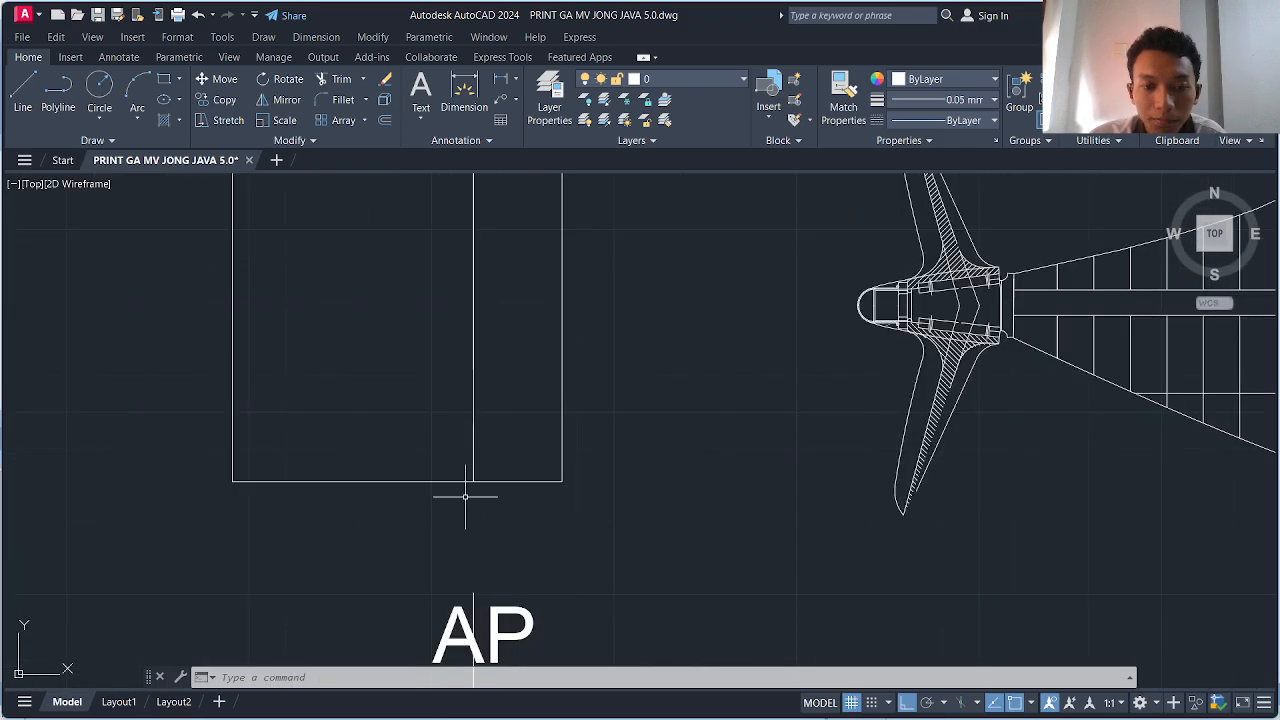
pyautogui.scroll(-3, 465, 496)
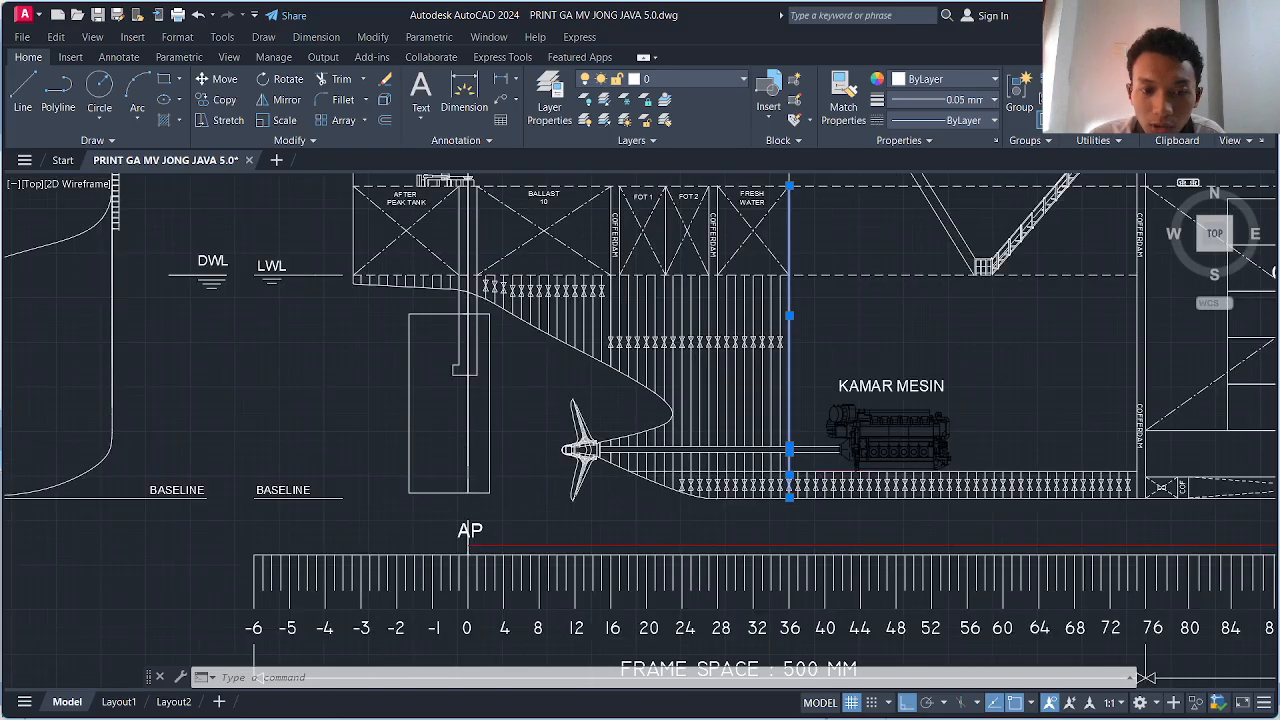
pyautogui.scroll(3, 466, 475)
pyautogui.click(476, 485)
pyautogui.click(458, 471)
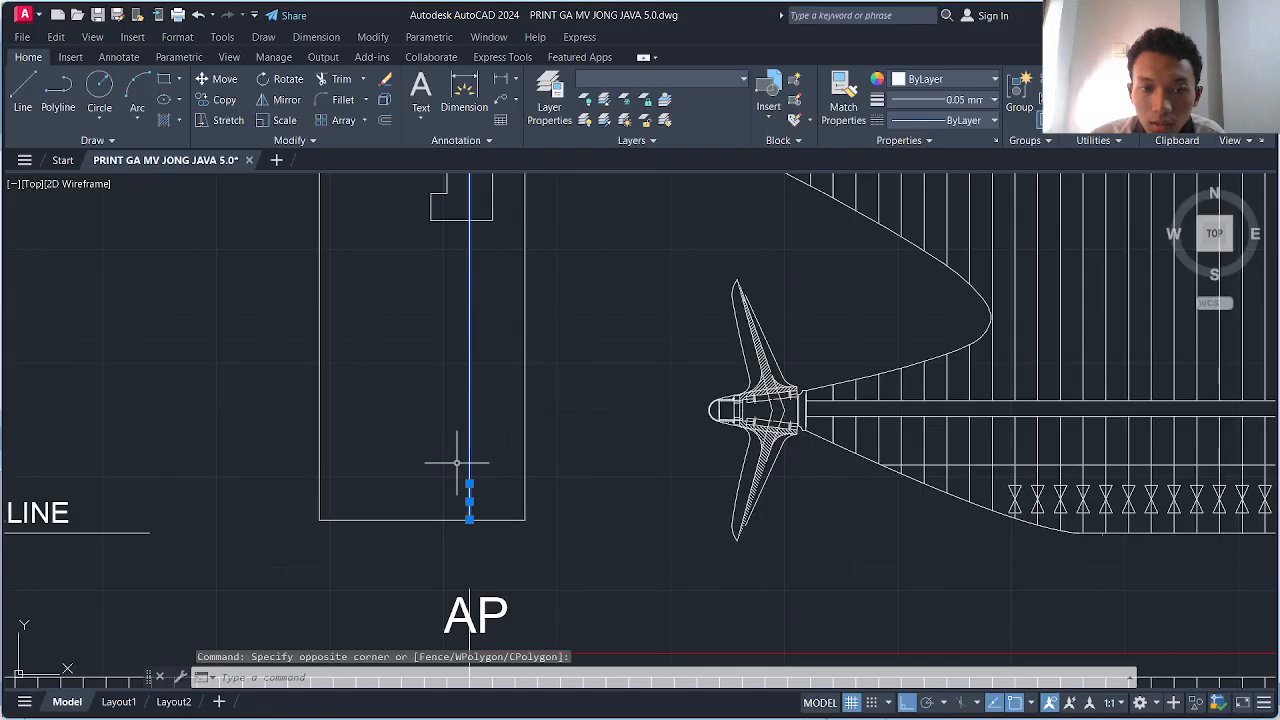
pyautogui.scroll(-3, 458, 471)
pyautogui.moveTo(449, 416); pyautogui.dragTo(449, 516, button='middle')
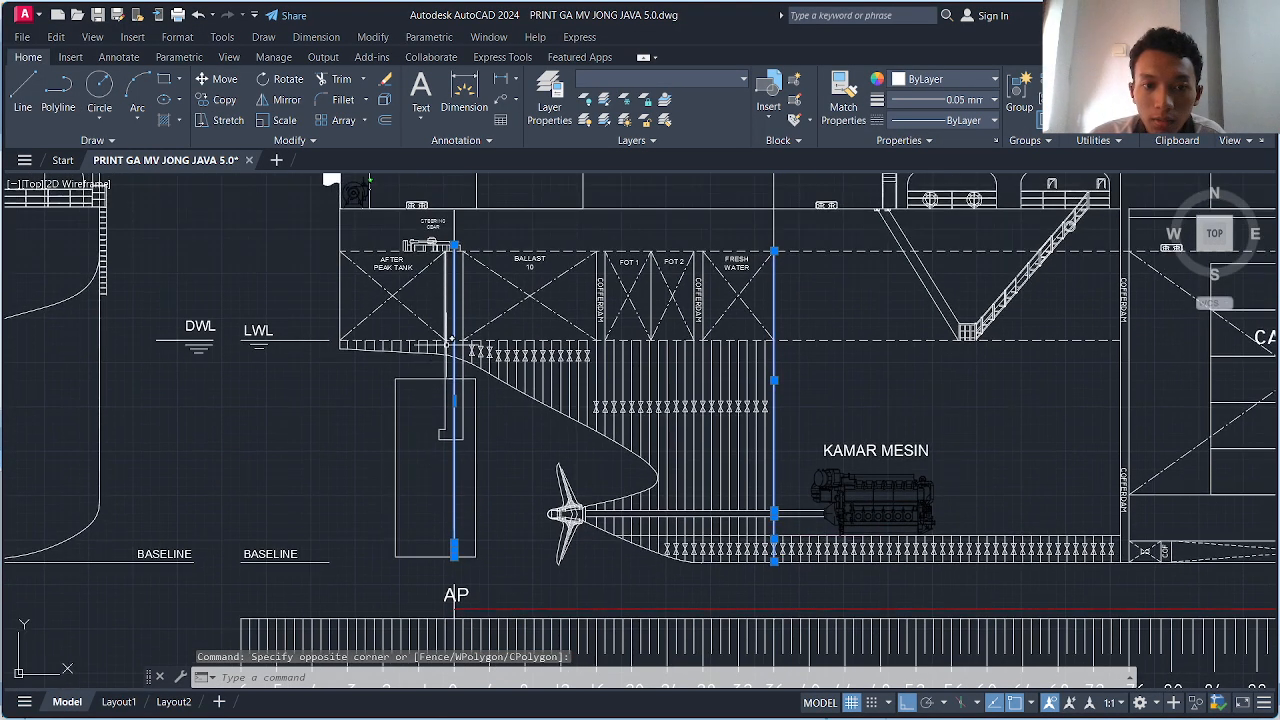
pyautogui.press('Escape')
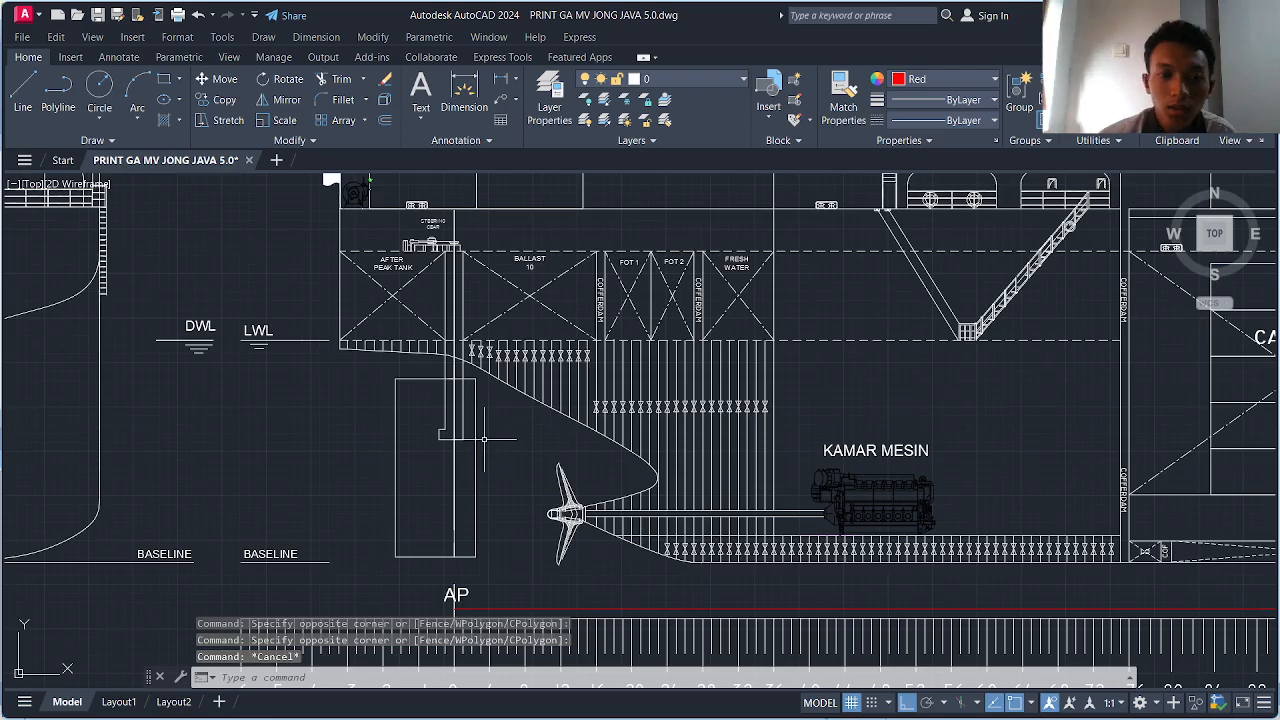
# - Dimension the horizontal distance from the AP line to the engine room's aft bulkhead, placing the dimension above the propeller shaft
pyautogui.write('dim')
pyautogui.press('Return')
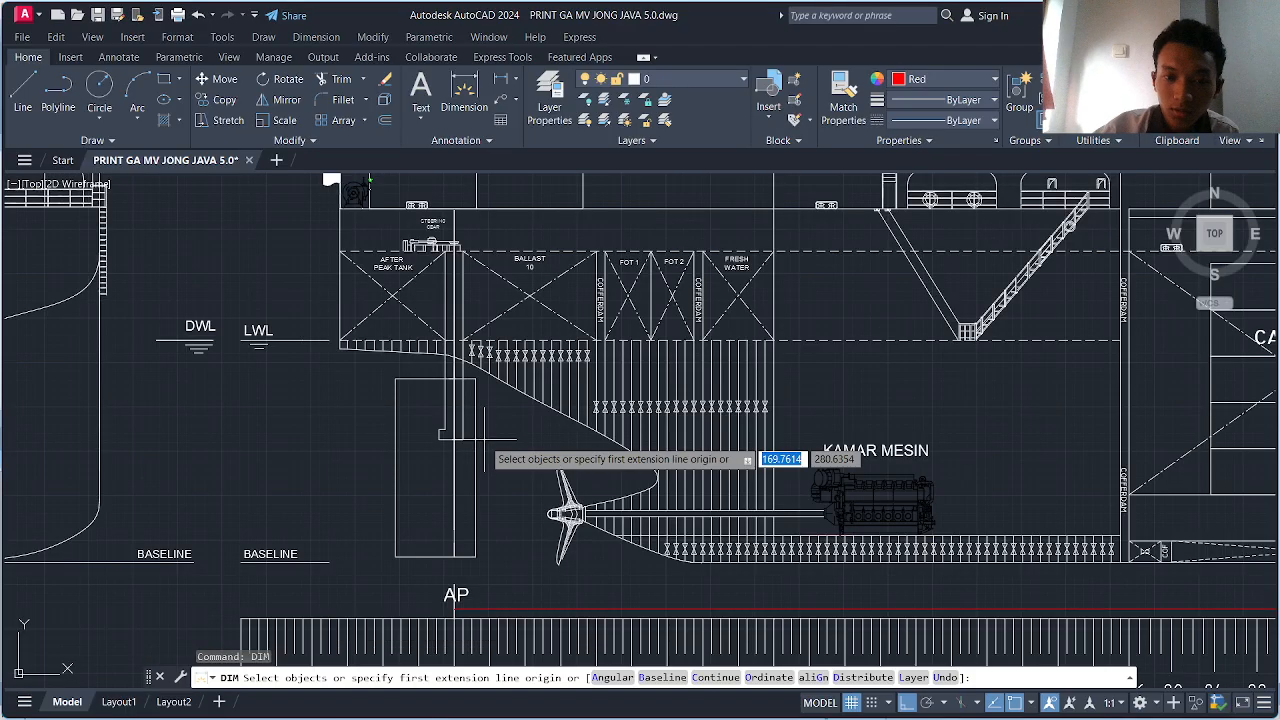
pyautogui.scroll(4, 460, 438)
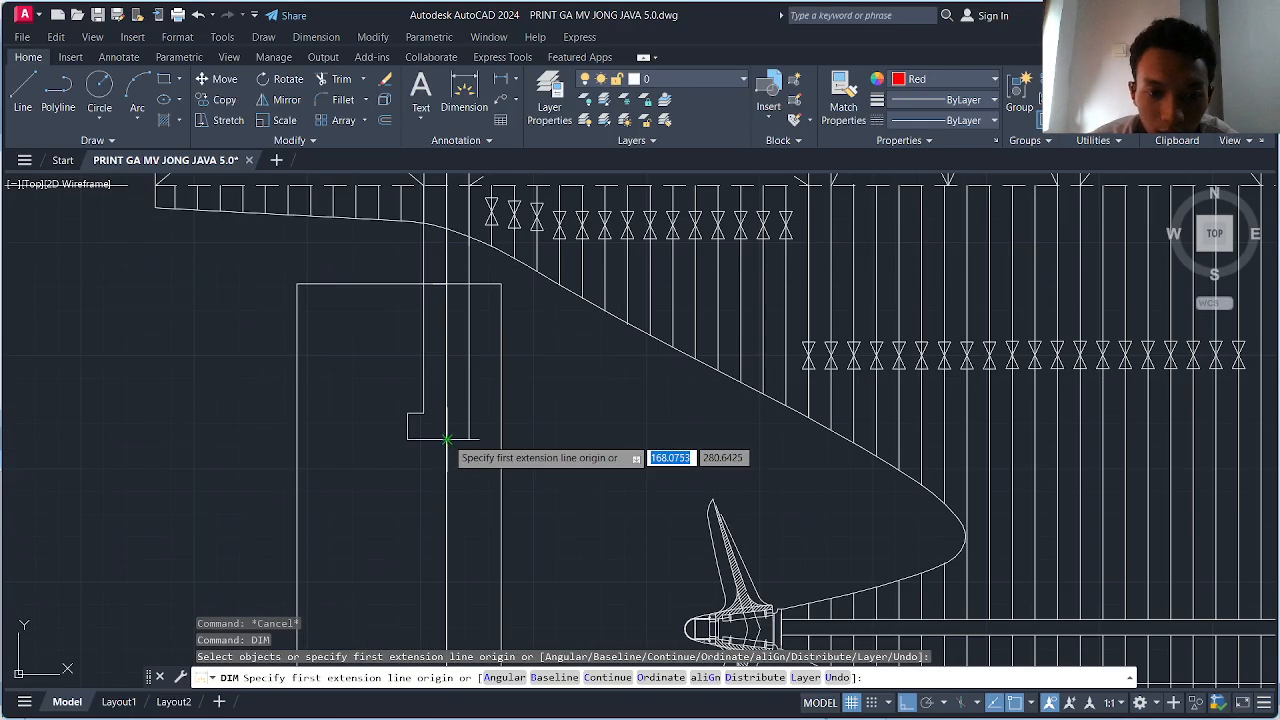
pyautogui.click(447, 437)
pyautogui.scroll(-4, 447, 437)
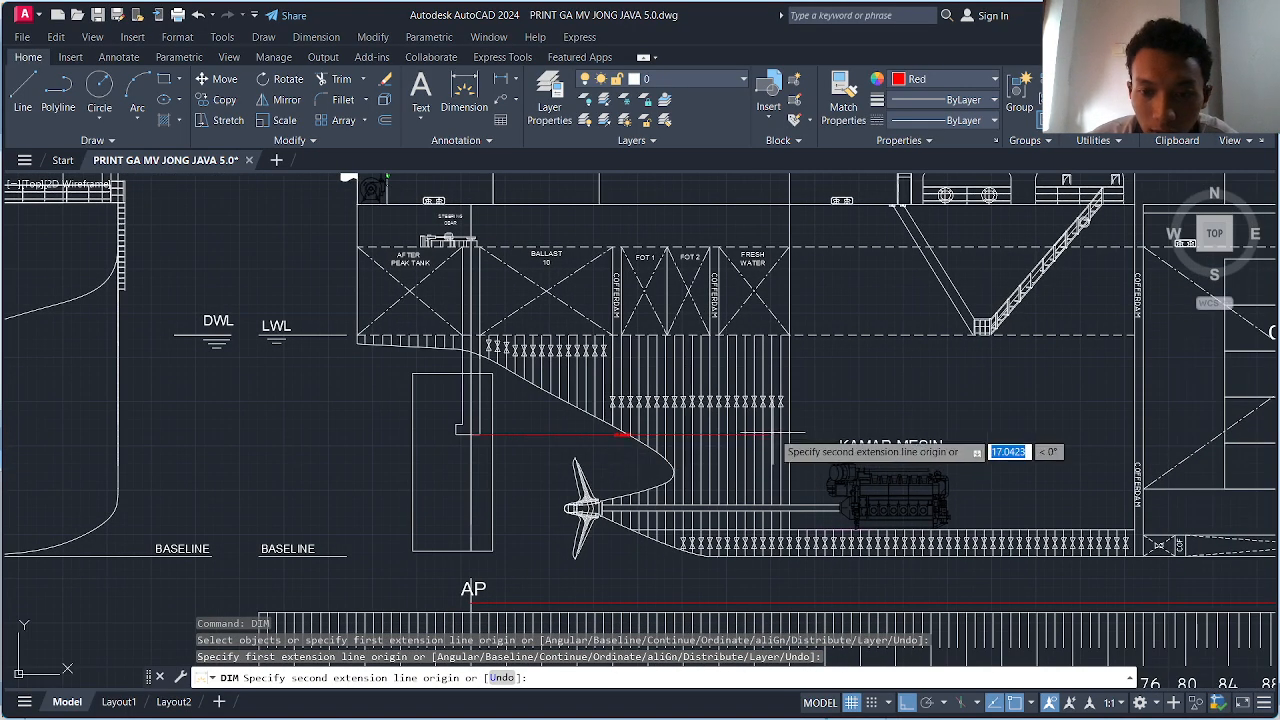
pyautogui.scroll(3, 787, 436)
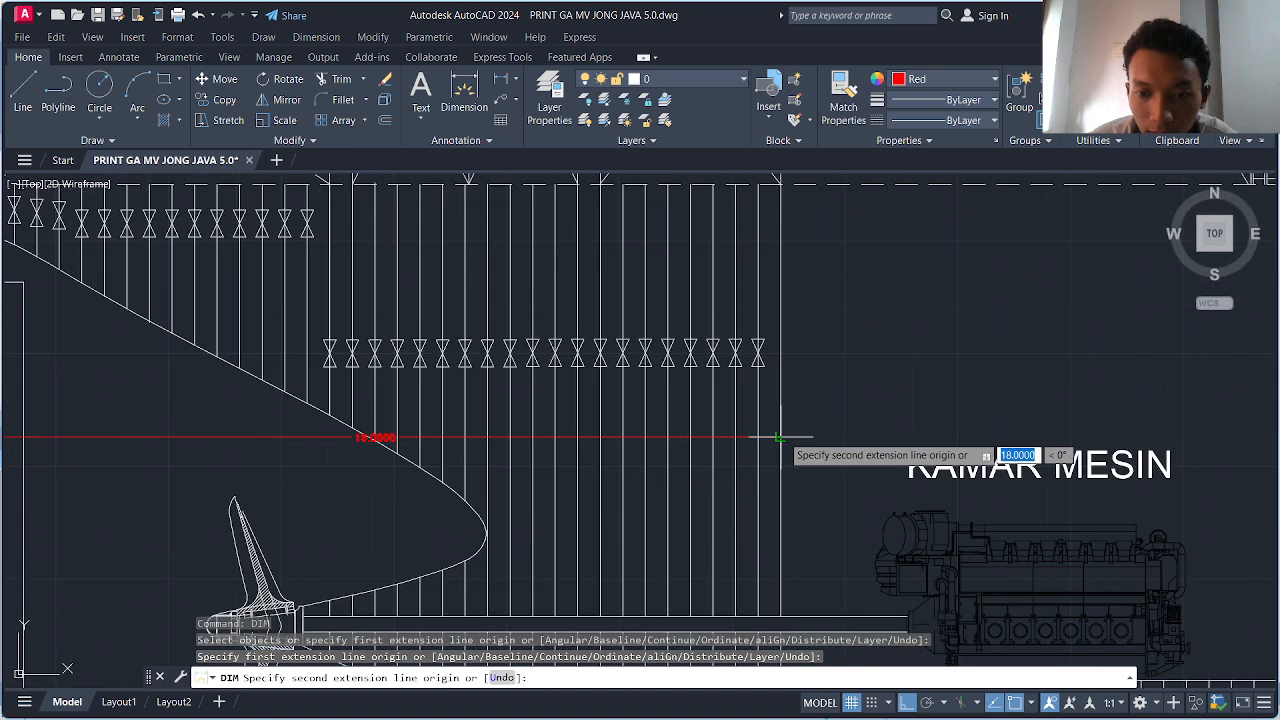
pyautogui.click(781, 436)
pyautogui.click(781, 487)
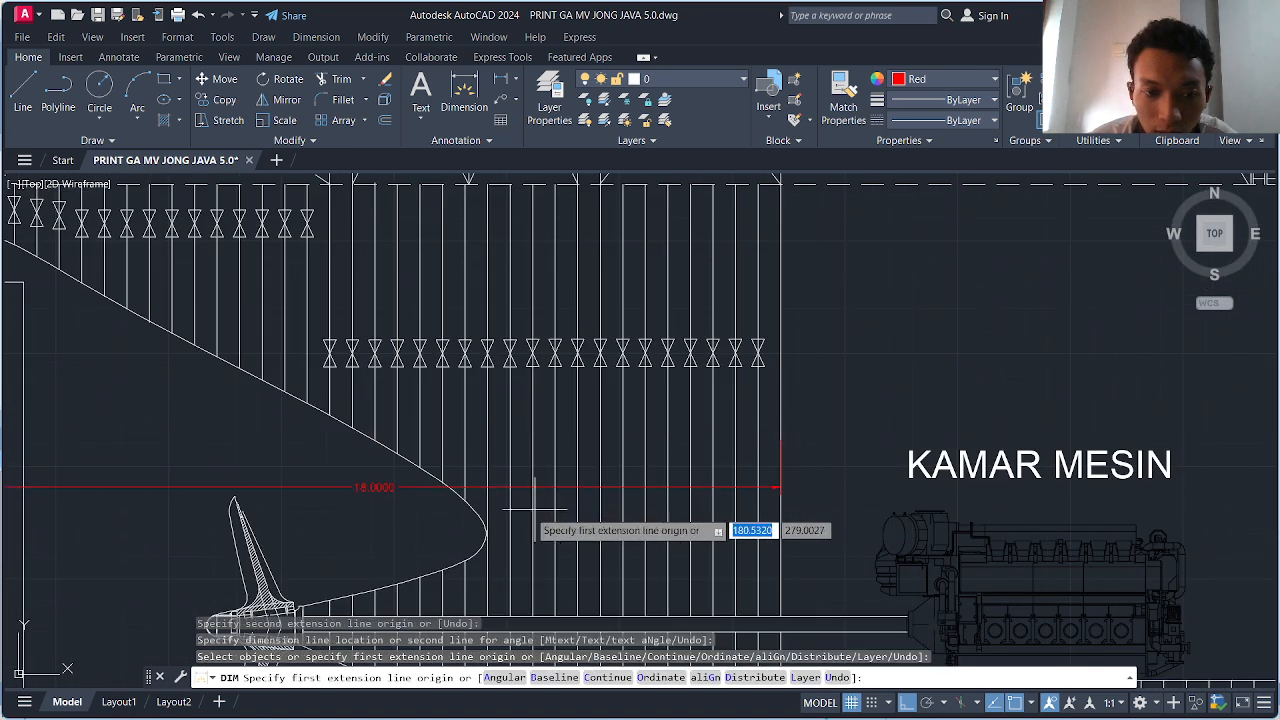
pyautogui.moveTo(424, 511); pyautogui.dragTo(593, 432, button='middle')
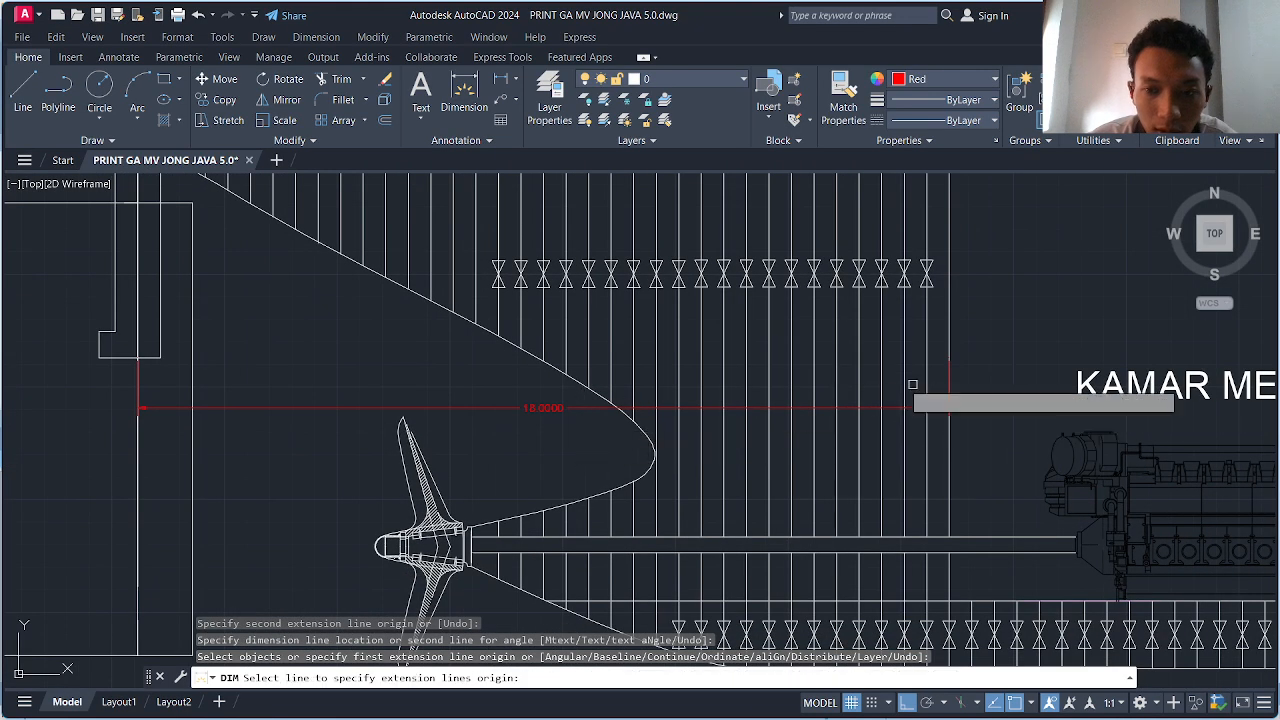
pyautogui.press('Return')
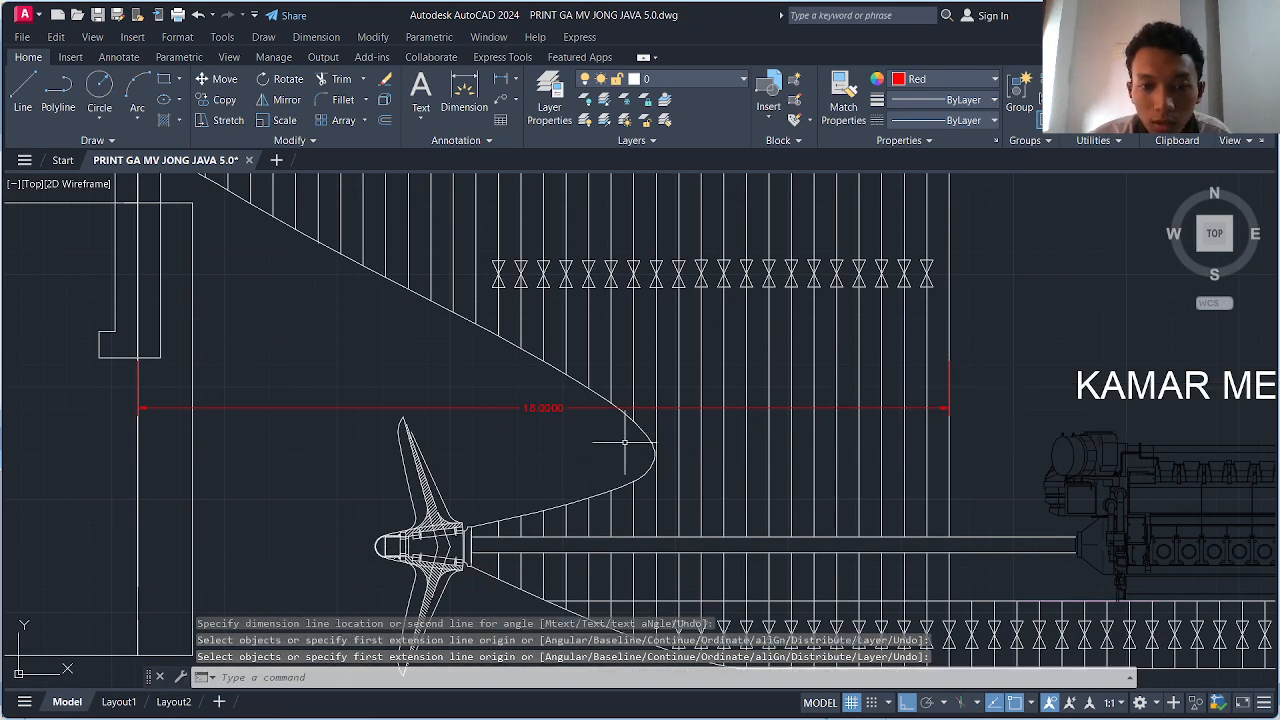
# - Examine the AP-to-bulkhead dimension and compare it with the first transverse bulkhead's location in Maxsurf Stability's Bulkheads table
pyautogui.scroll(-3, 177, 354)
pyautogui.moveTo(177, 354); pyautogui.dragTo(247, 334, button='middle')
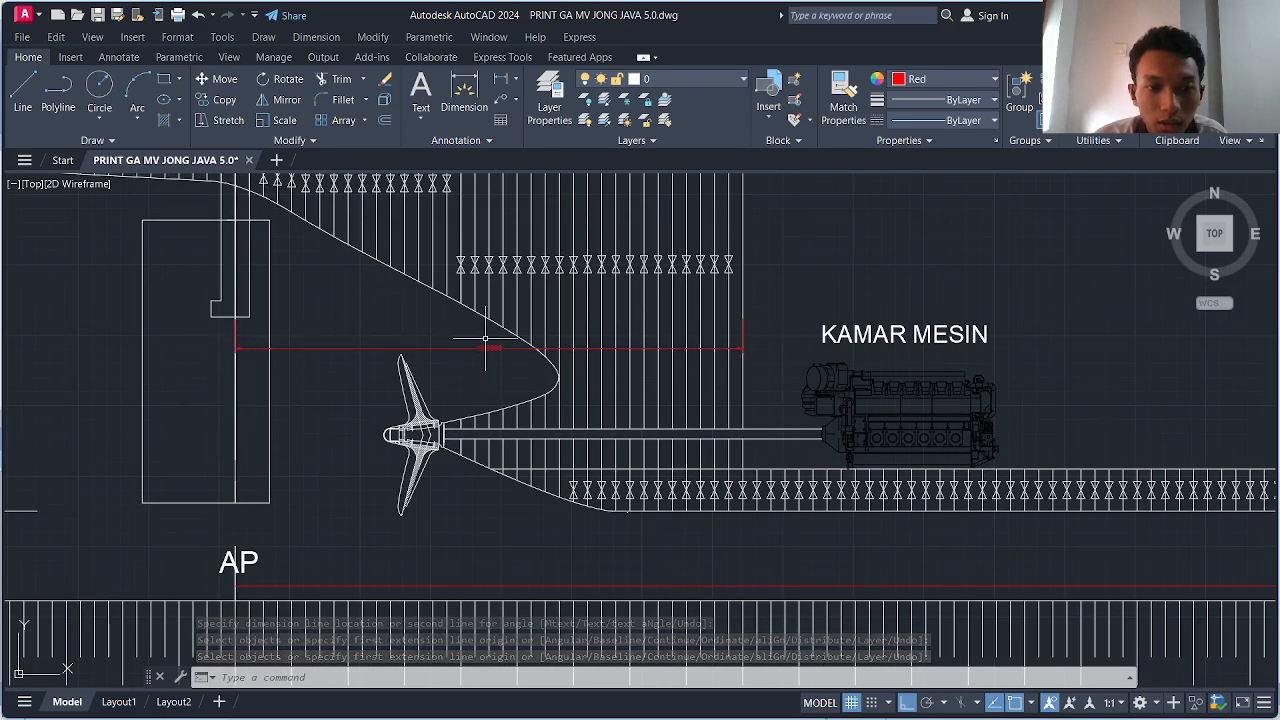
pyautogui.scroll(3, 602, 325)
pyautogui.scroll(-3, 480, 378)
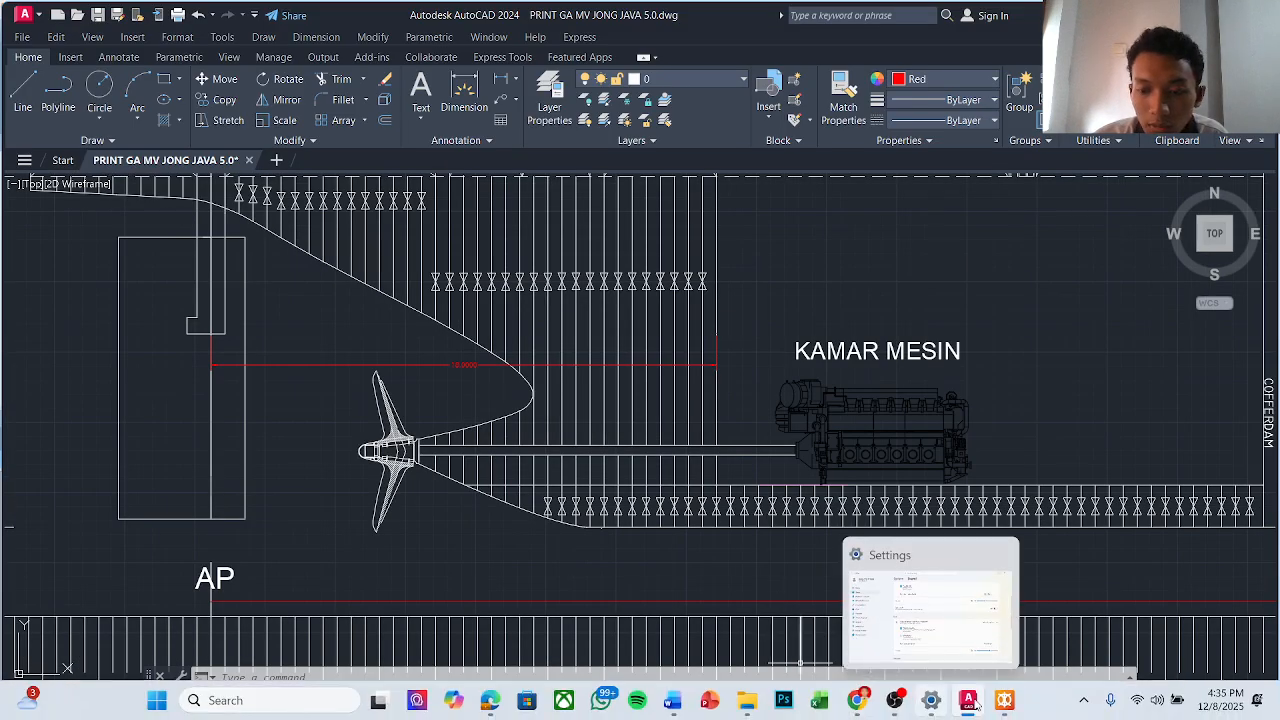
pyautogui.click(1004, 700)
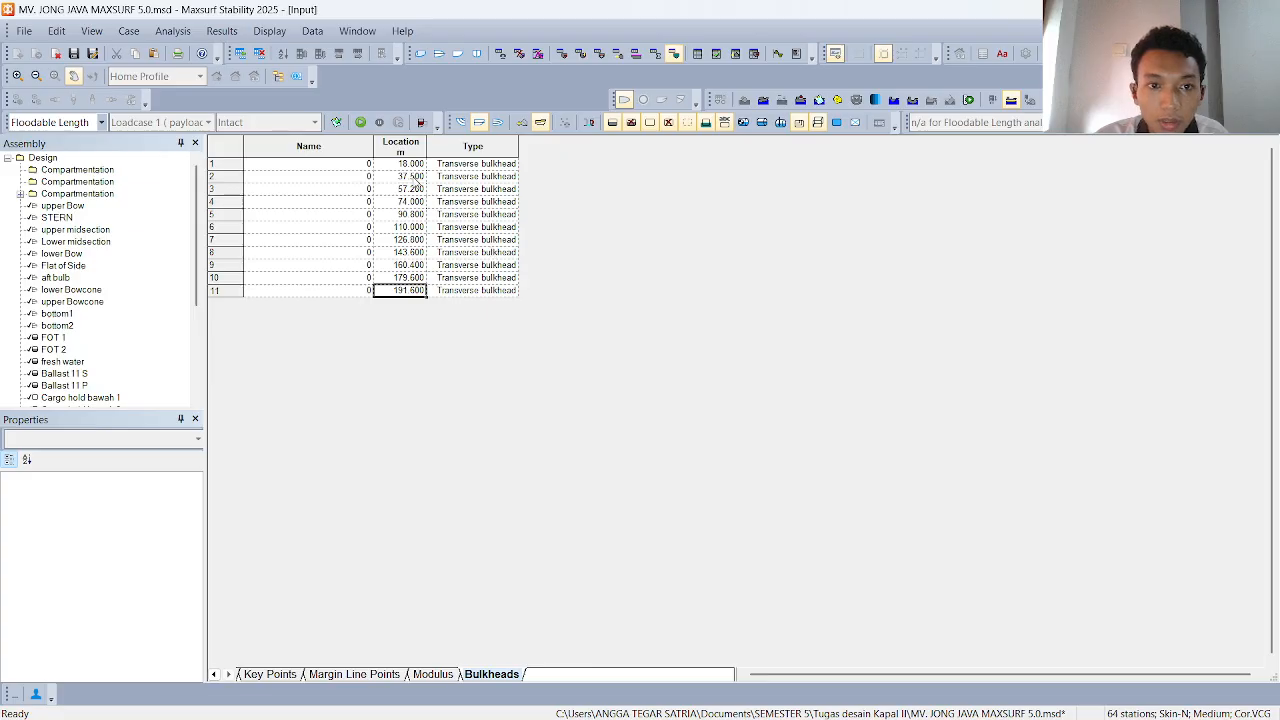
pyautogui.click(413, 166)
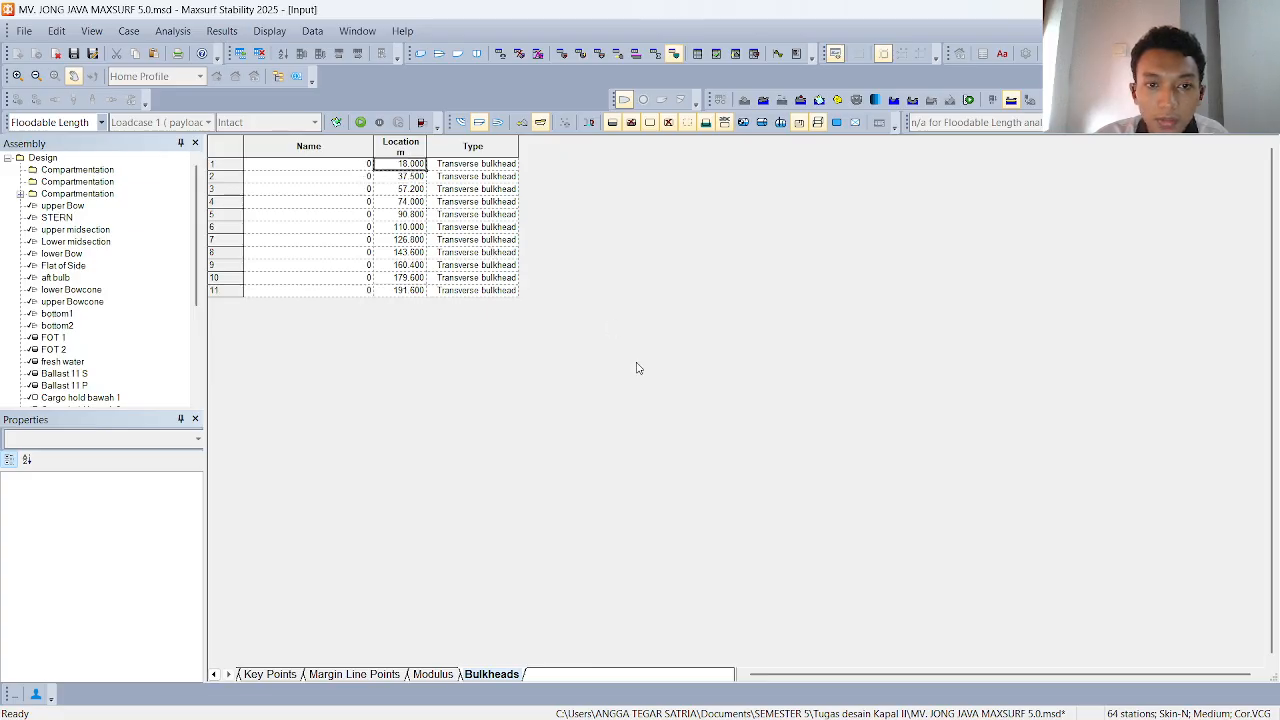
# - Switch back to AutoCAD and delete the dimension between the AP line and the engine room's aft bulkhead
pyautogui.moveTo(1069, 705)
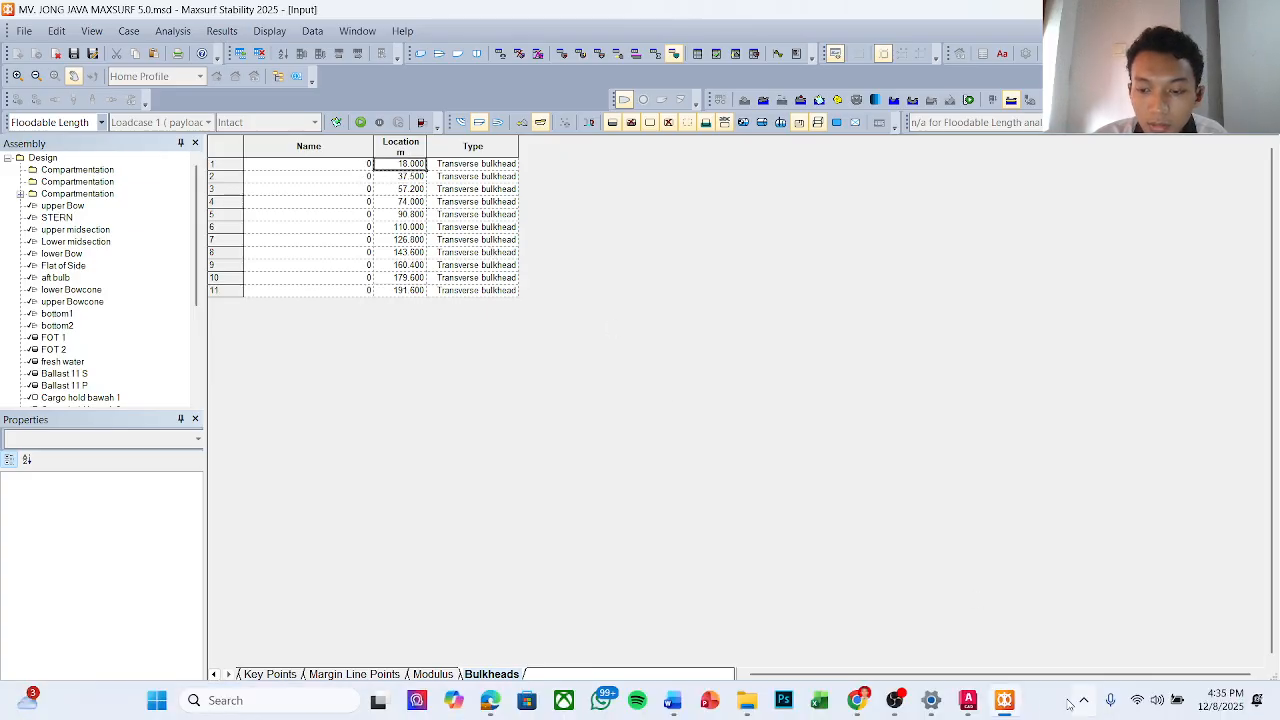
pyautogui.click(966, 701)
pyautogui.click(435, 370)
pyautogui.click(400, 334)
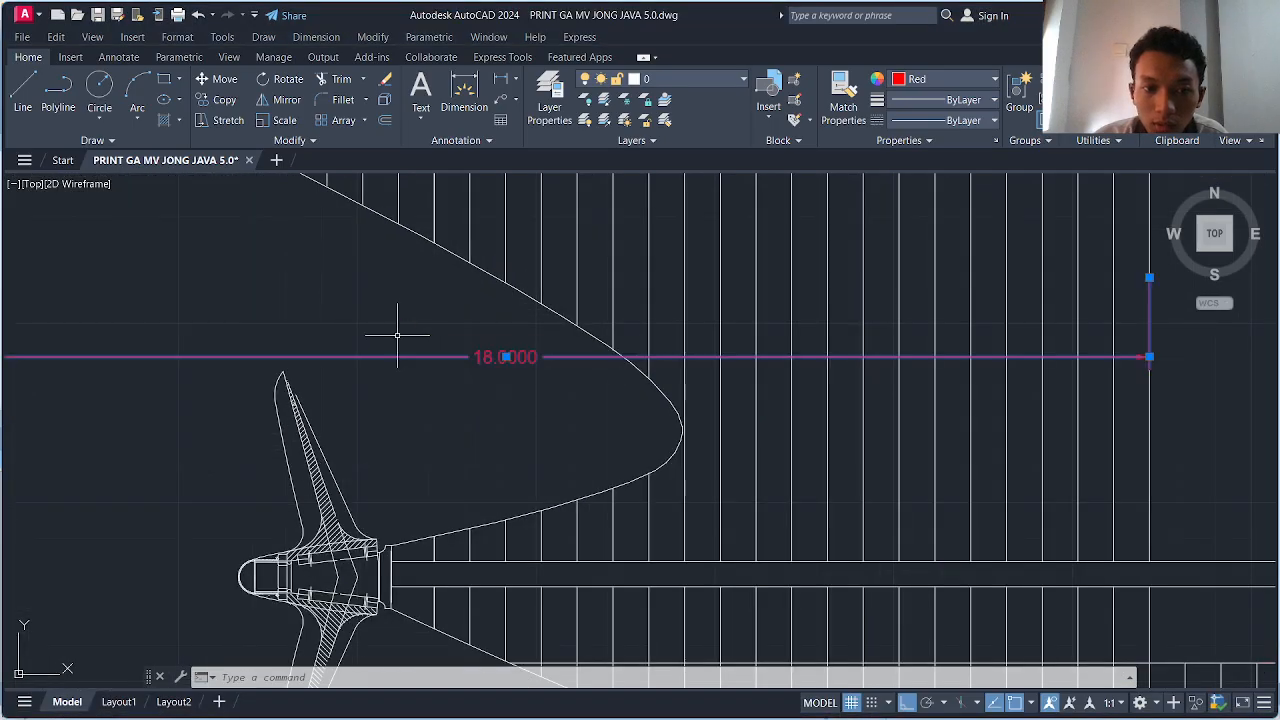
pyautogui.press('Delete')
pyautogui.scroll(-4, 400, 334)
pyautogui.moveTo(400, 336); pyautogui.dragTo(558, 383, button='middle')
pyautogui.scroll(-3, 558, 383)
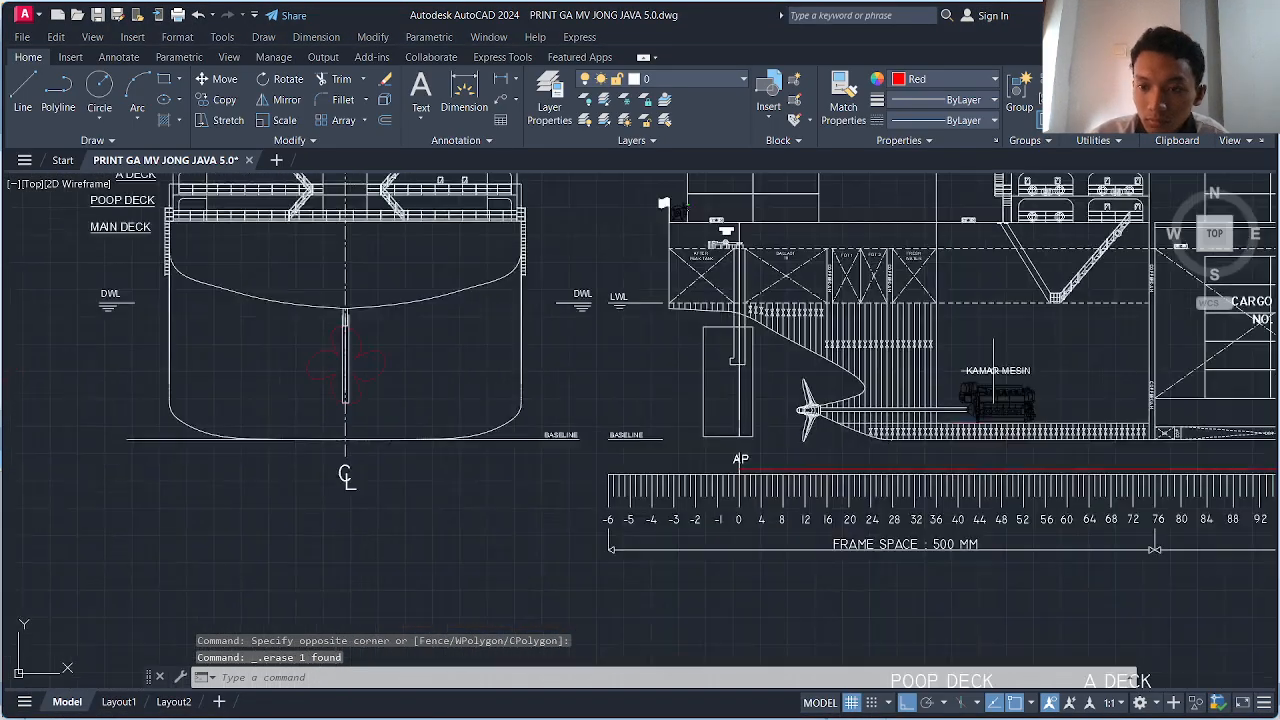
pyautogui.scroll(1, 996, 371)
pyautogui.scroll(2, 923, 401)
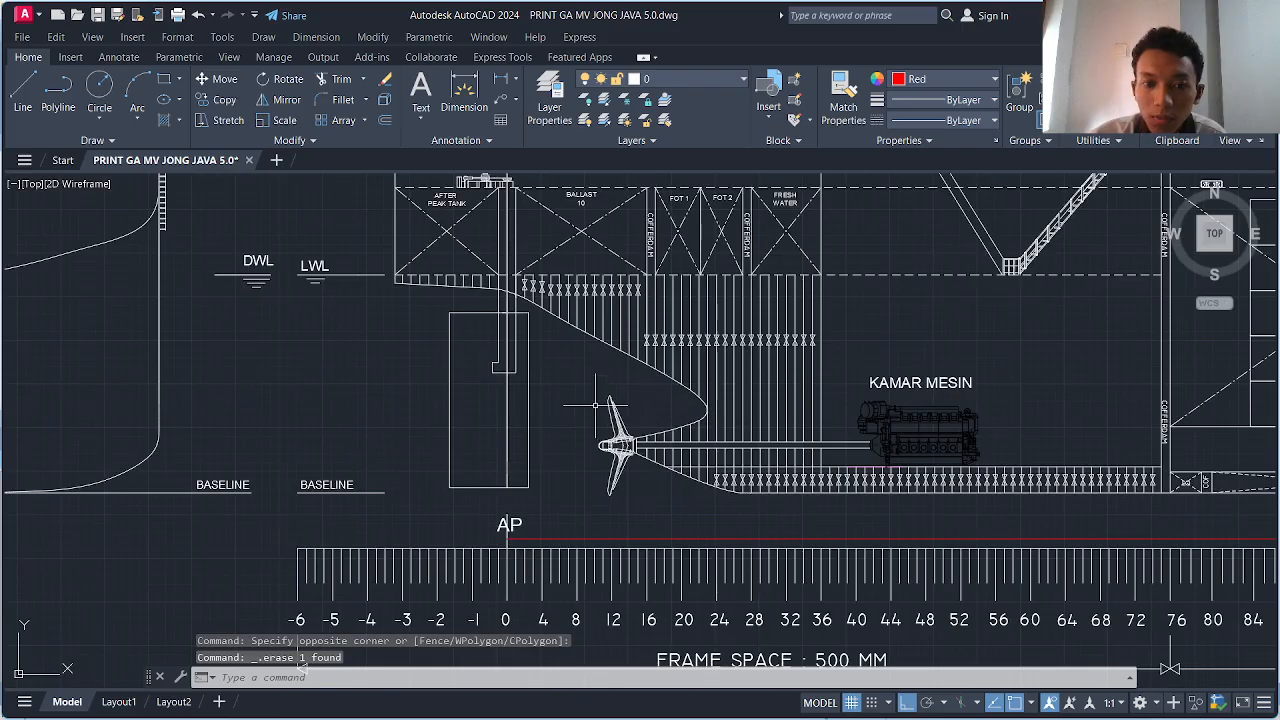
# - Dimension the horizontal distance from the AP line to the engine room's forward bulkhead, placing the dimension above the KAMAR MESIN label
pyautogui.write('di')
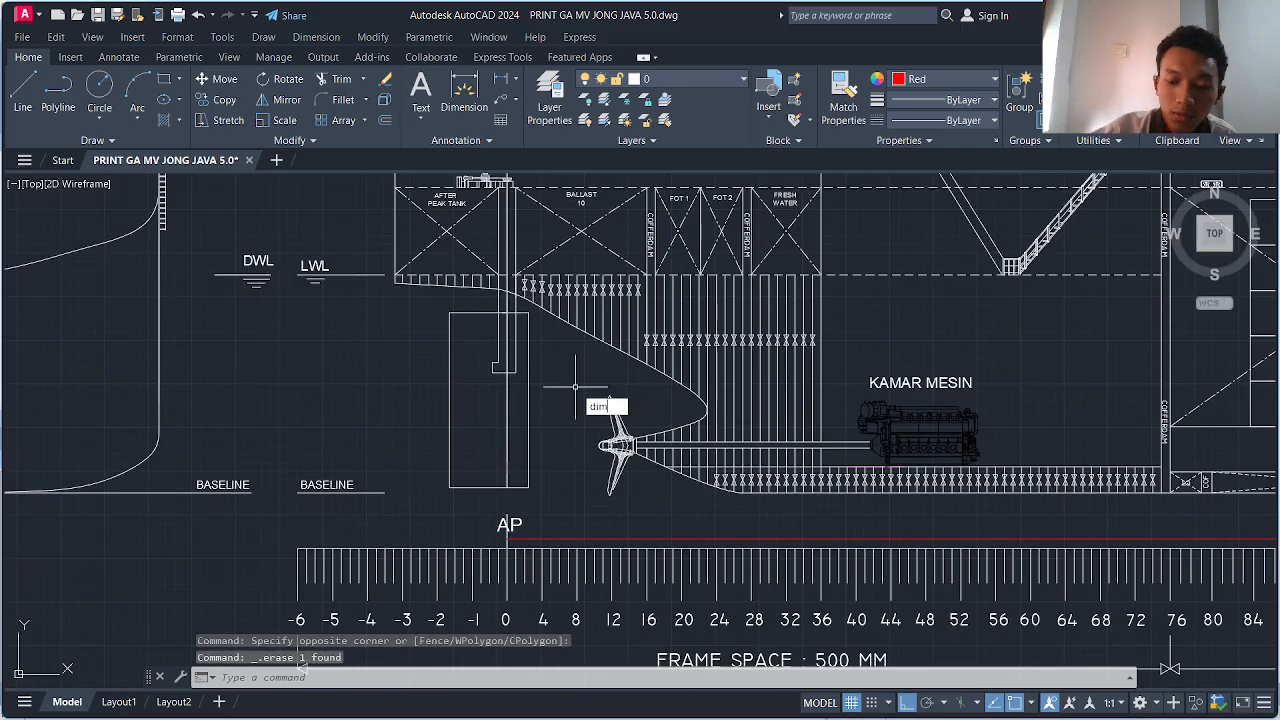
pyautogui.write('m')
pyautogui.press('Return')
pyautogui.scroll(4, 540, 388)
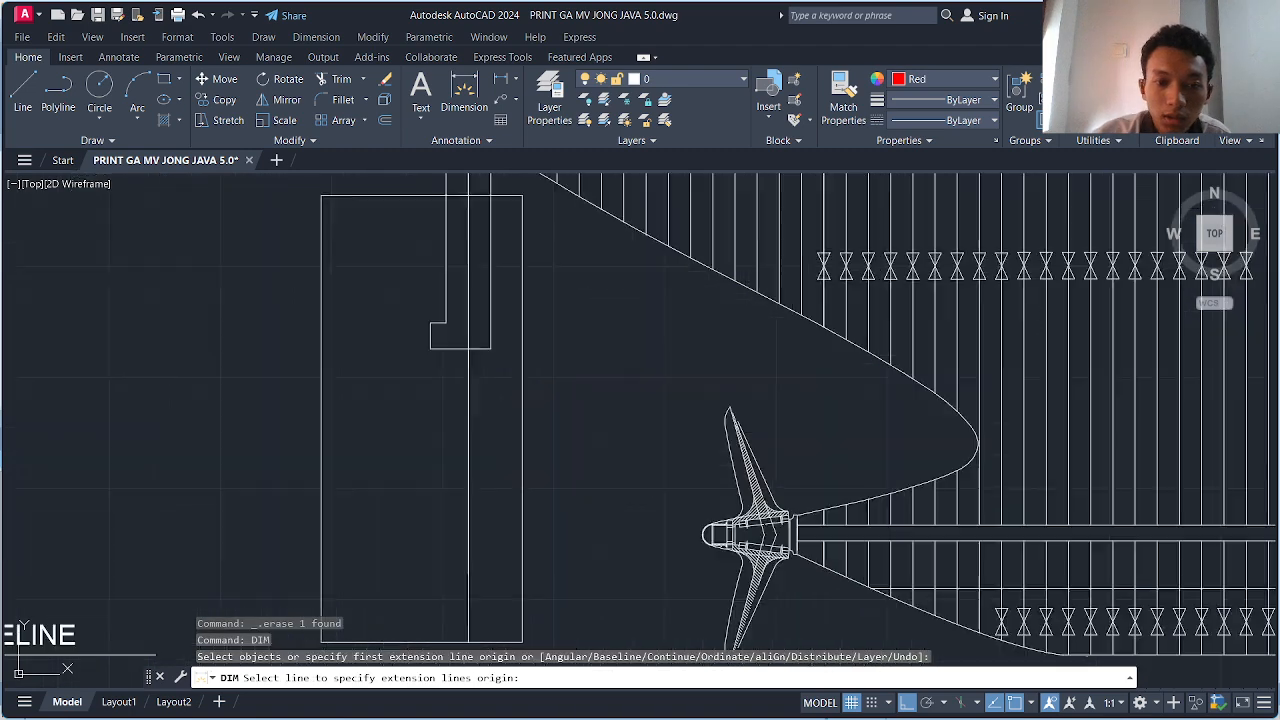
pyautogui.click(466, 350)
pyautogui.scroll(-5, 466, 350)
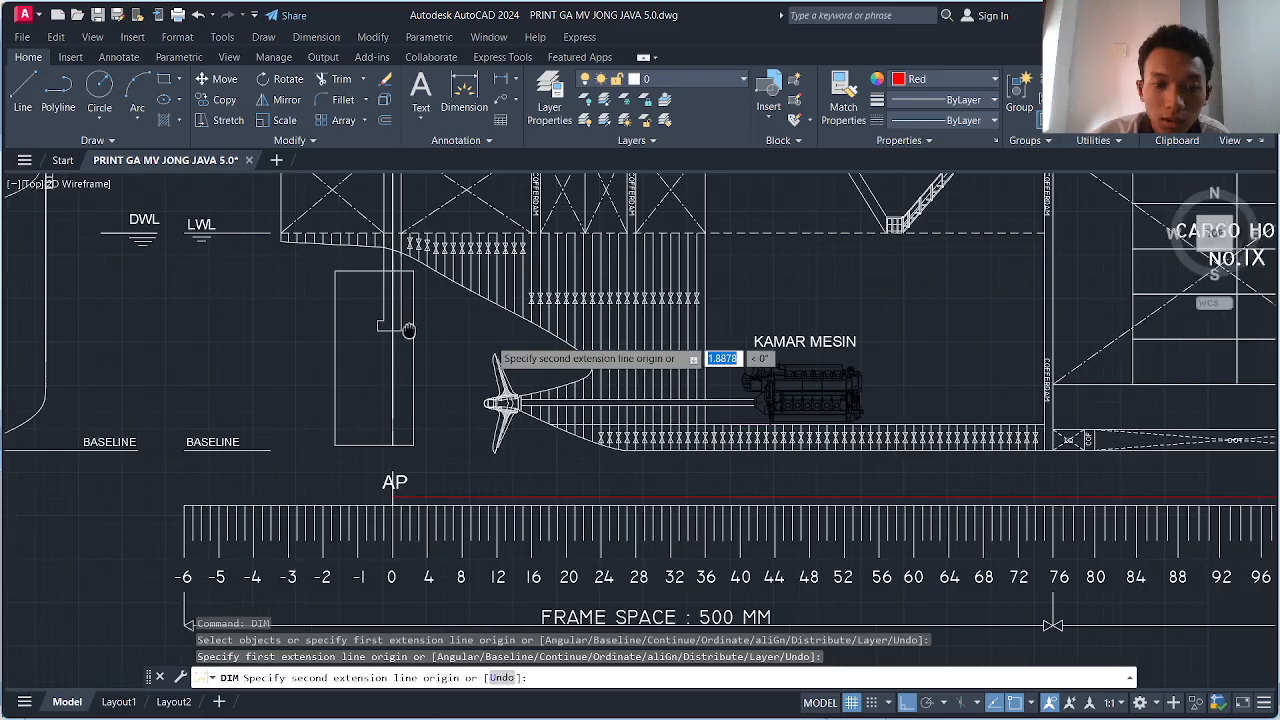
pyautogui.moveTo(906, 348); pyautogui.dragTo(716, 392, button='middle')
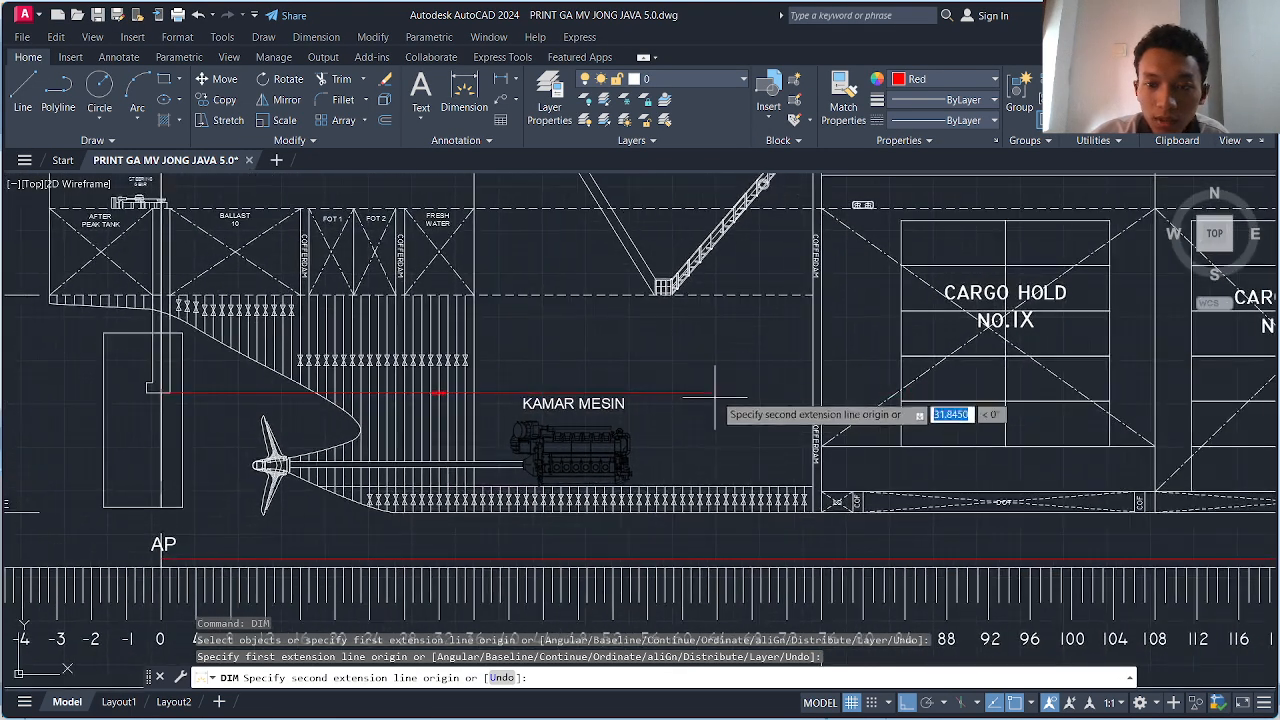
pyautogui.click(810, 393)
pyautogui.click(690, 360)
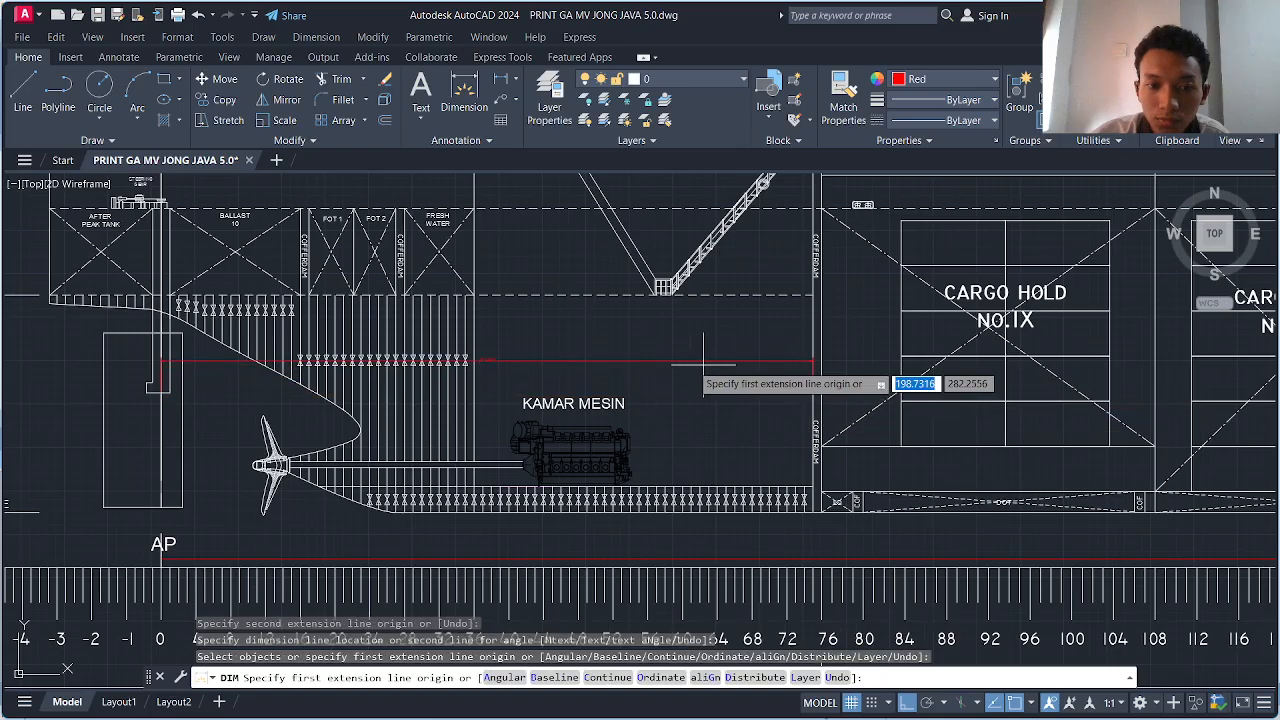
pyautogui.scroll(6, 500, 370)
pyautogui.scroll(2, 566, 385)
pyautogui.press('Escape')
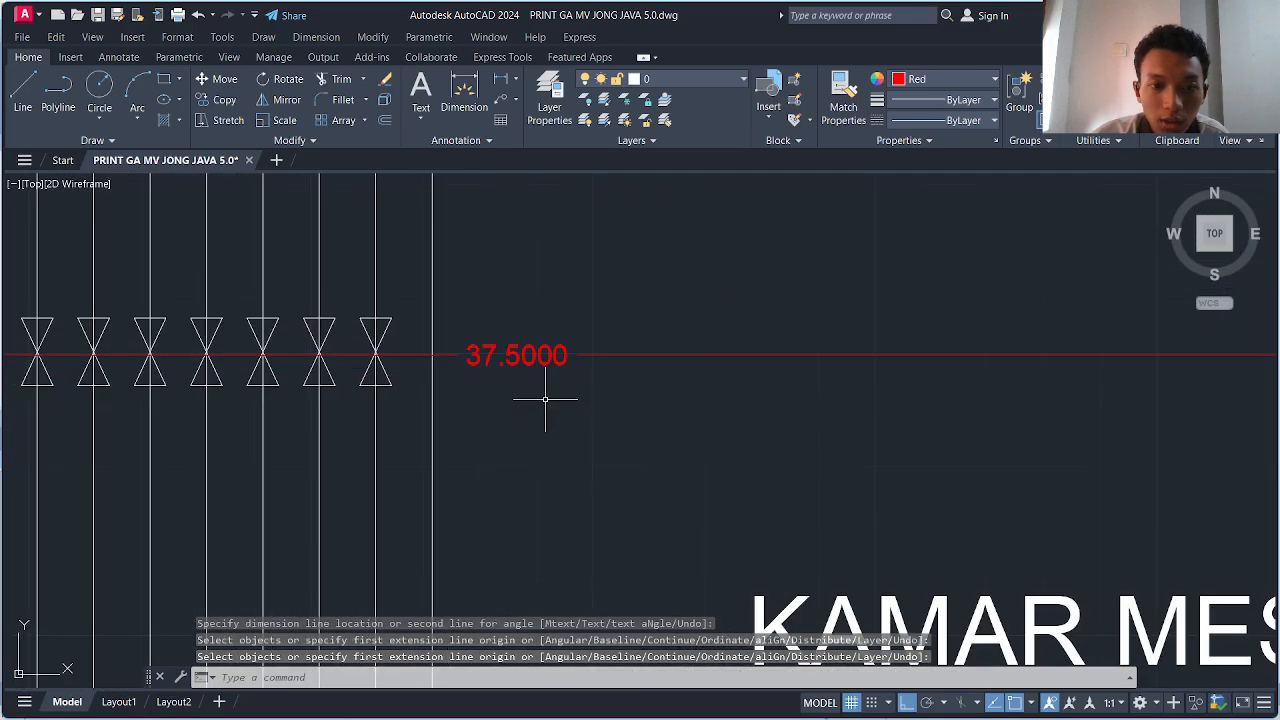
# - Switch to Maxsurf Stability and compare the new dimension with the second transverse bulkhead's location in the Bulkheads table
pyautogui.moveTo(543, 391); pyautogui.dragTo(577, 414, button='middle')
pyautogui.scroll(-6, 580, 412)
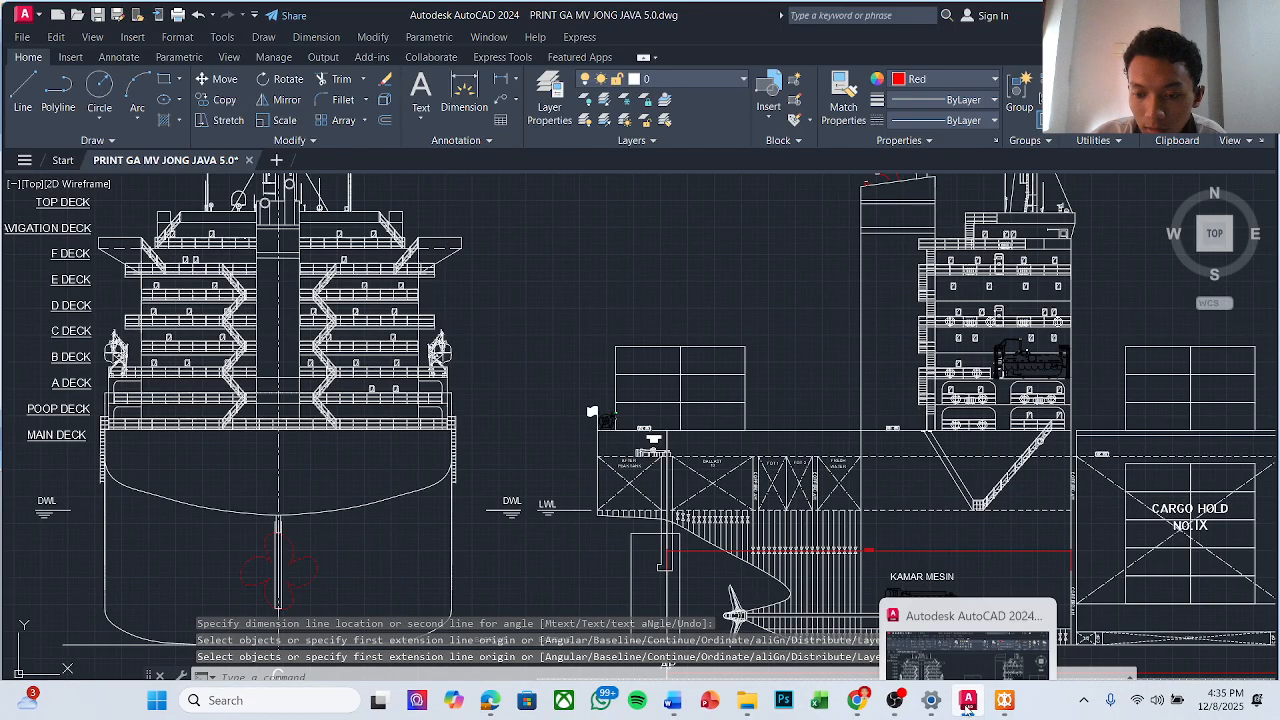
pyautogui.click(1004, 700)
pyautogui.click(412, 177)
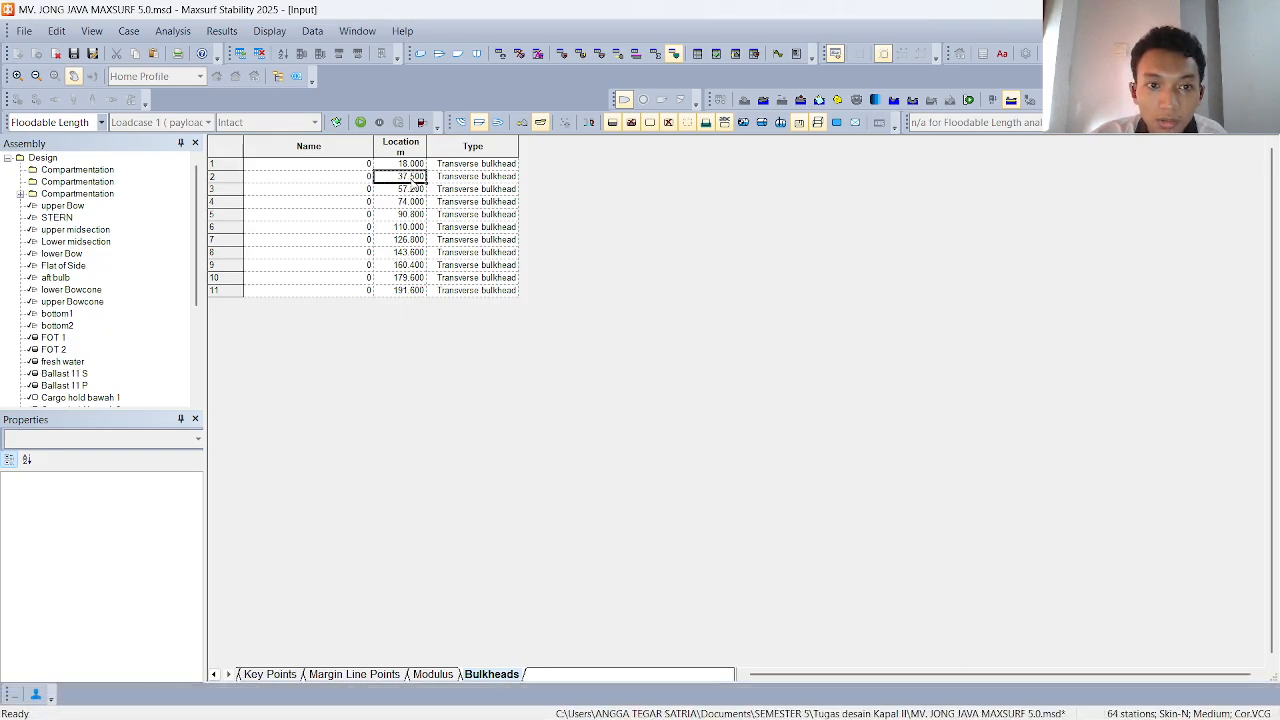
# - Switch back to AutoCAD and examine the profile along the cargo holds forward of the engine room and back to the AP
pyautogui.moveTo(968, 700)
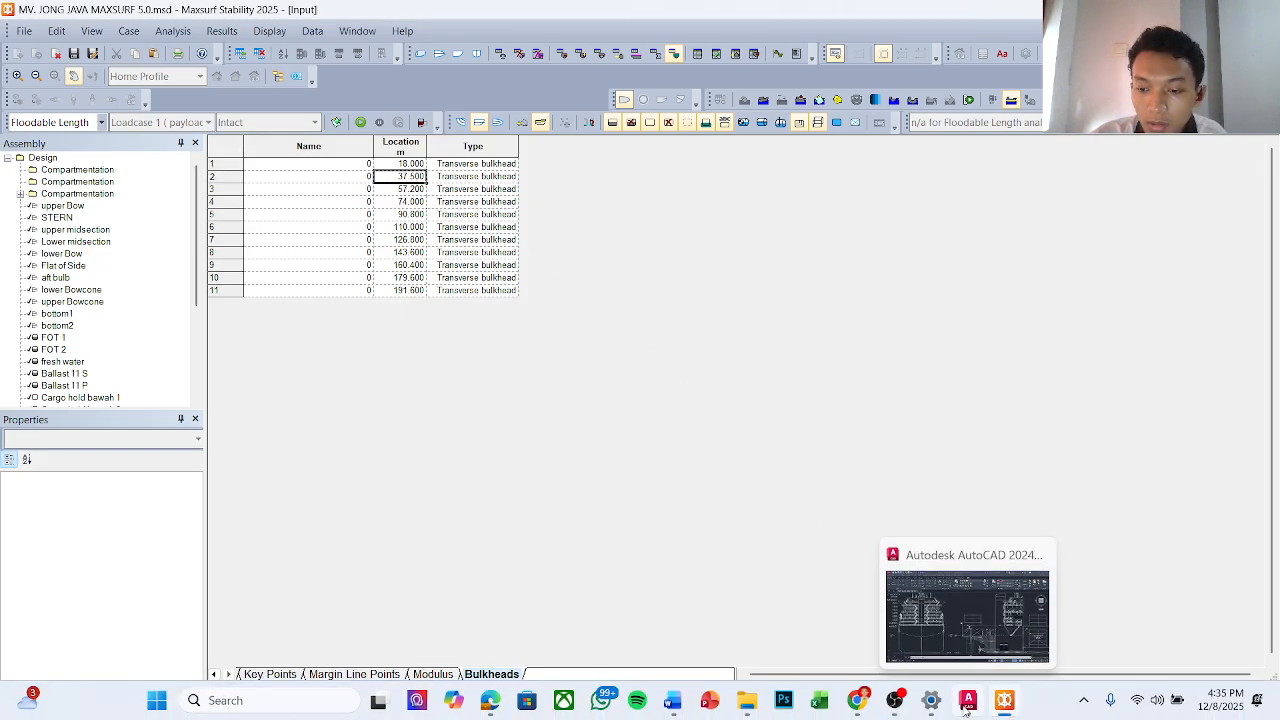
pyautogui.click(962, 590)
pyautogui.moveTo(962, 589); pyautogui.dragTo(689, 561, button='middle')
pyautogui.moveTo(906, 497); pyautogui.dragTo(662, 422, button='middle')
pyautogui.moveTo(765, 425); pyautogui.dragTo(605, 413, button='middle')
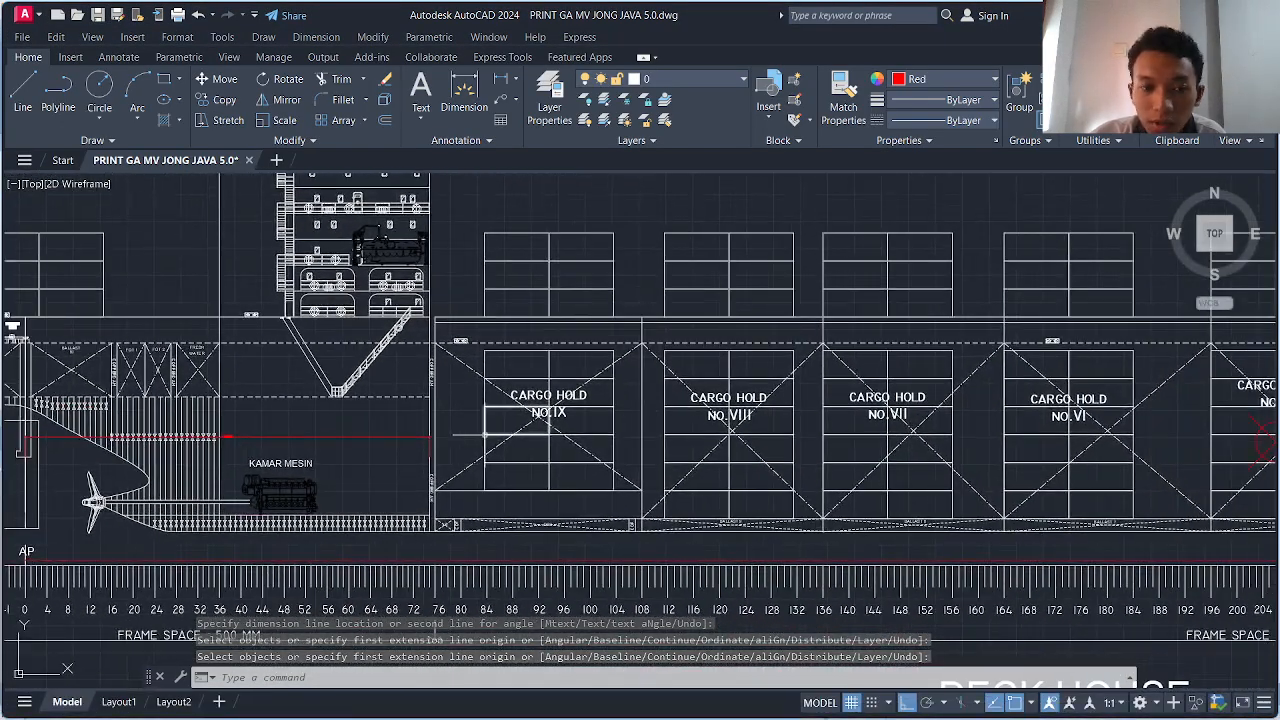
pyautogui.scroll(2, 388, 435)
pyautogui.moveTo(388, 435); pyautogui.dragTo(565, 417, button='middle')
pyautogui.scroll(-2, 405, 459)
pyautogui.moveTo(405, 459); pyautogui.dragTo(654, 433, button='middle')
pyautogui.scroll(4, 428, 519)
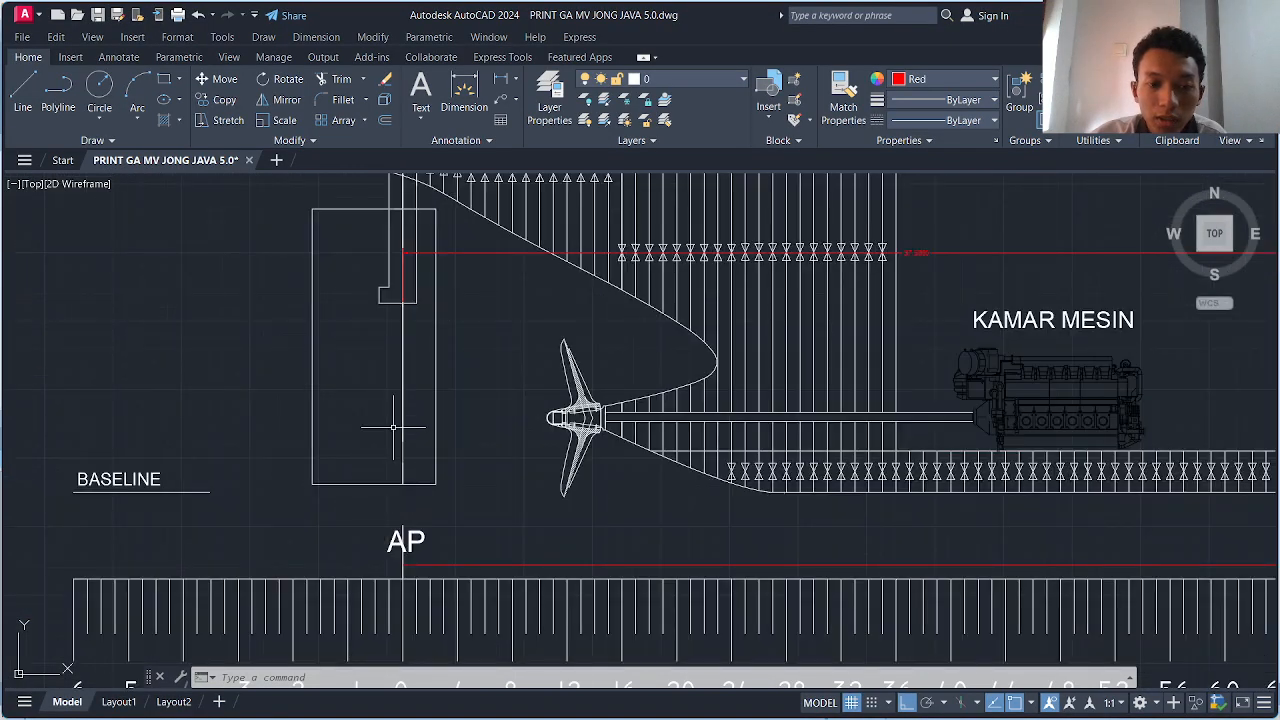
# - Highlight the AP line near the rudder's lower edge to show the measuring origin, and clear the selection
pyautogui.scroll(2, 412, 466)
pyautogui.scroll(2, 413, 467)
pyautogui.scroll(-2, 403, 497)
pyautogui.moveTo(387, 470); pyautogui.dragTo(405, 555, button='middle')
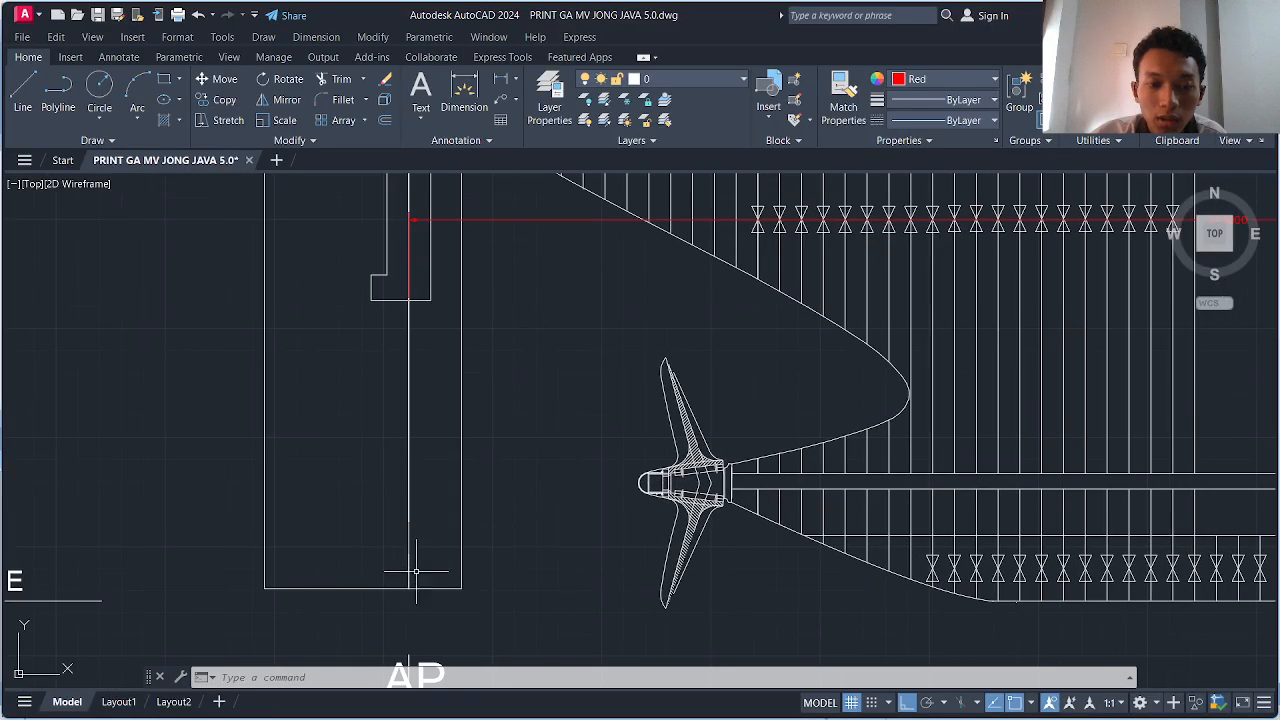
pyautogui.click(423, 566)
pyautogui.click(397, 531)
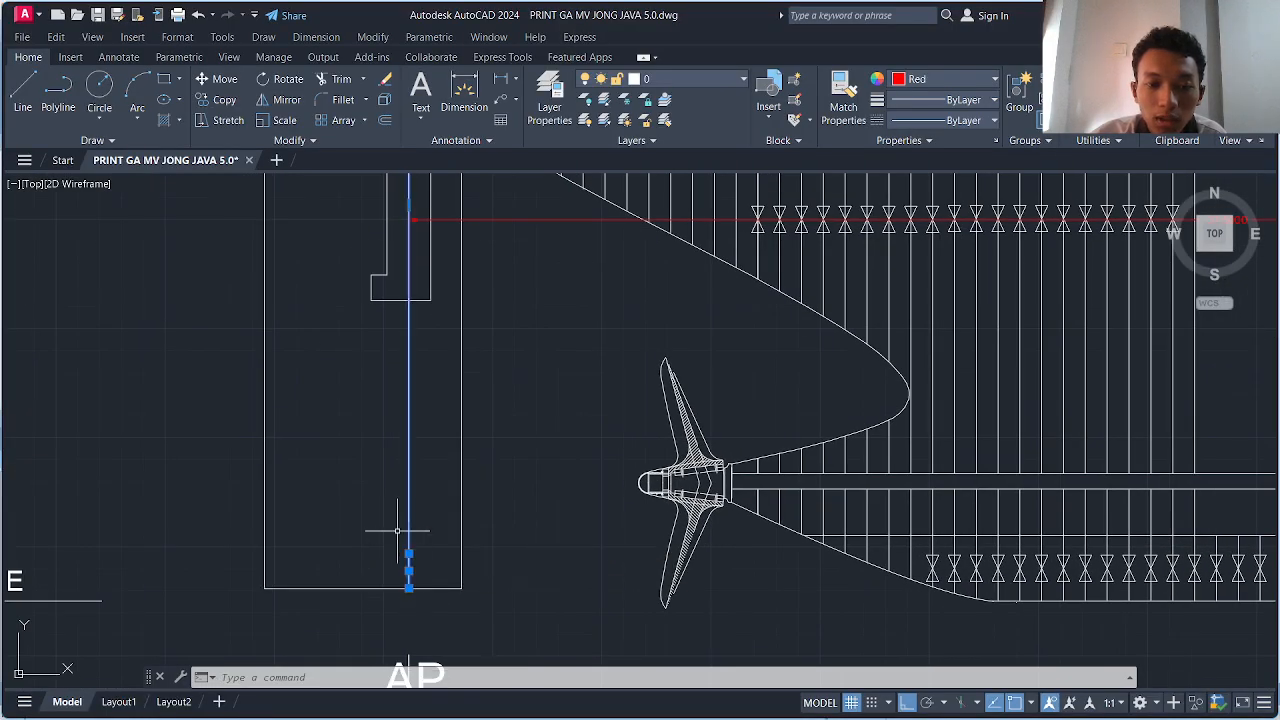
pyautogui.scroll(-4, 457, 357)
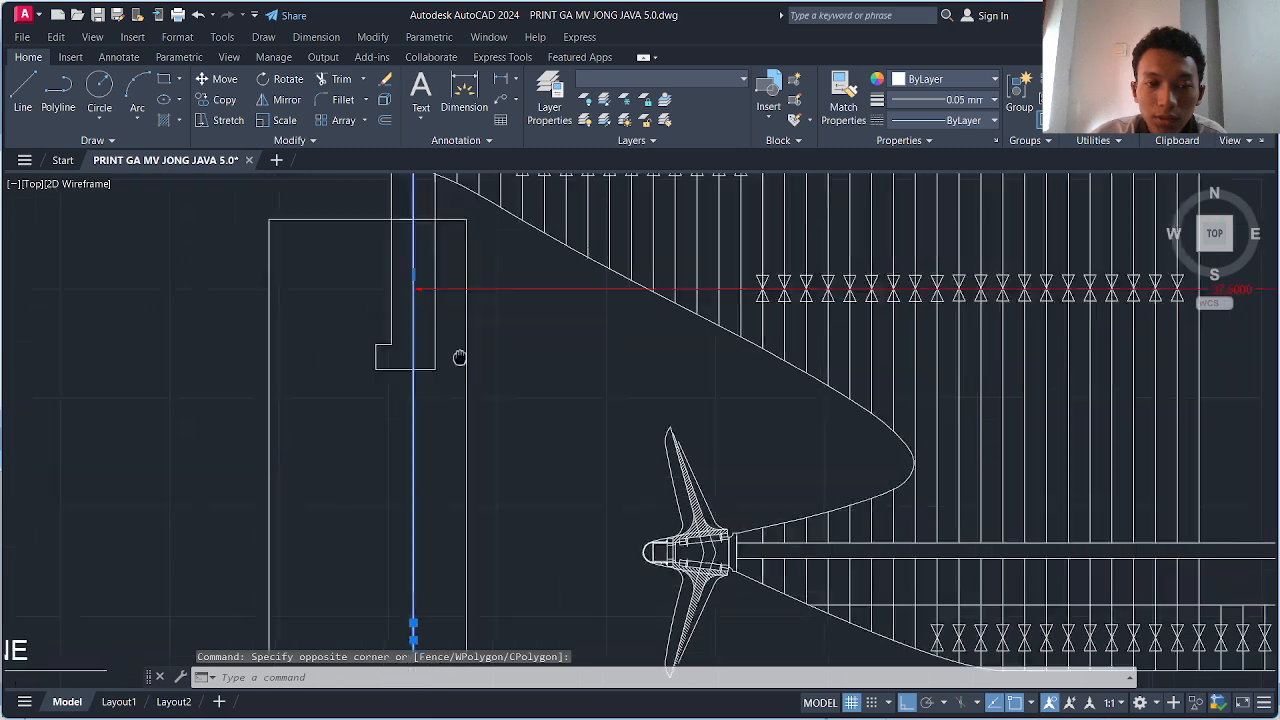
pyautogui.moveTo(491, 471); pyautogui.dragTo(470, 372, button='middle')
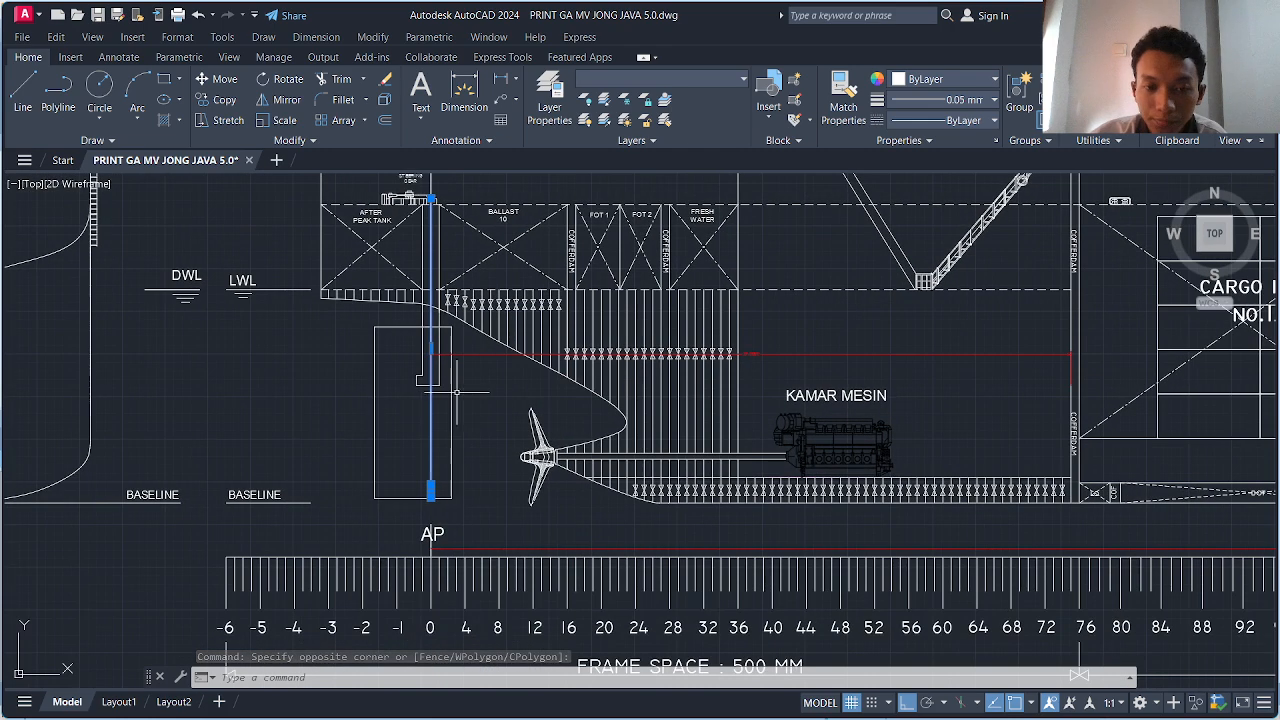
pyautogui.press('Escape')
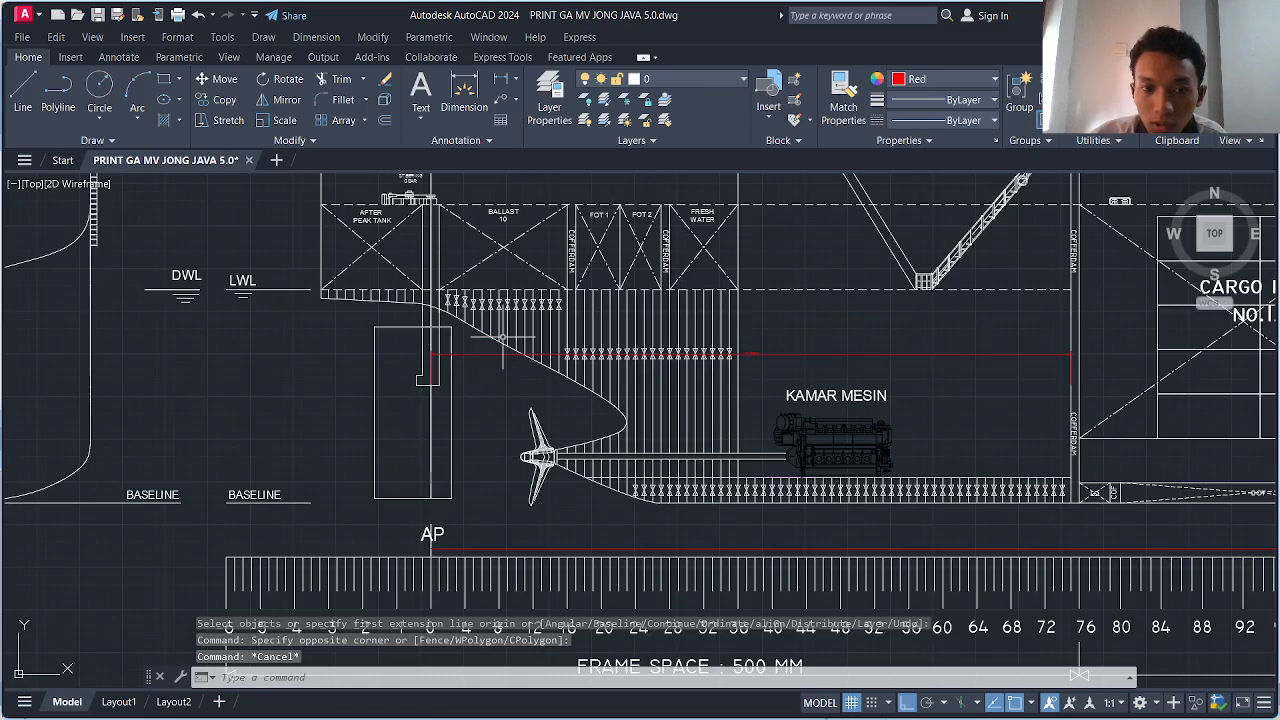
# - Highlight the AP line at the rudder stock and examine the dimension running to the engine room's forward bulkhead
pyautogui.scroll(4, 440, 354)
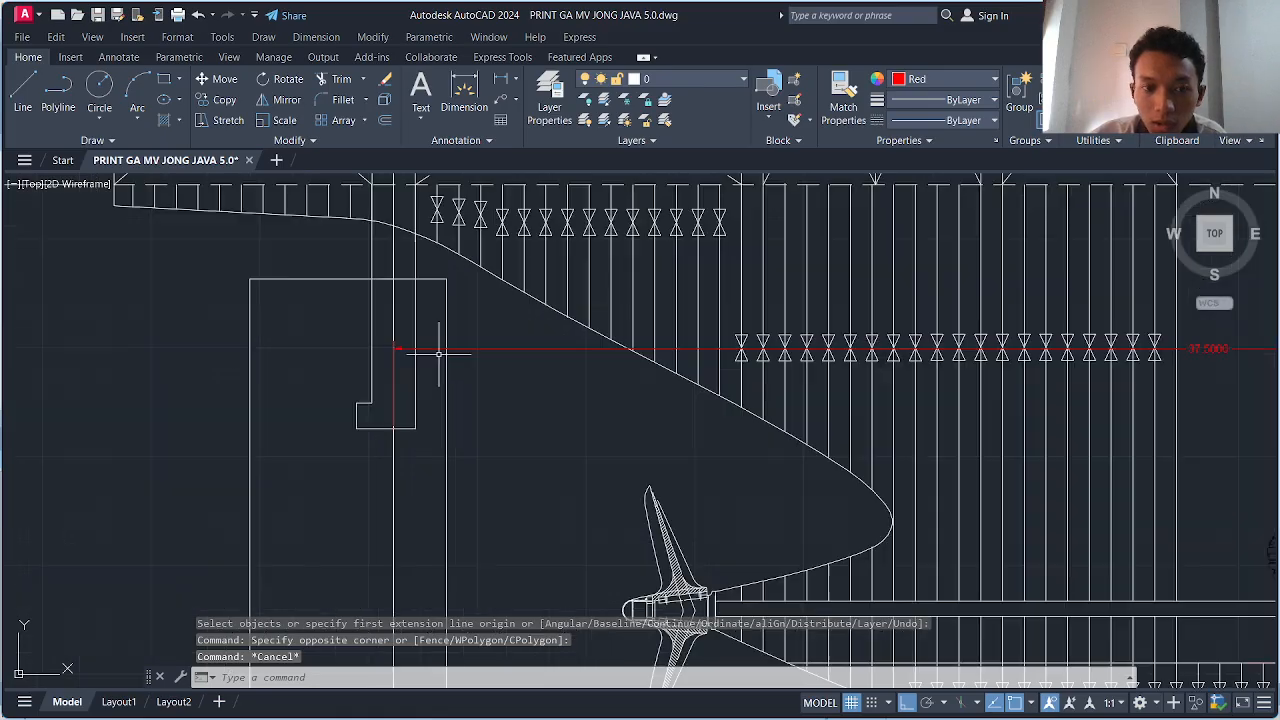
pyautogui.click(398, 321)
pyautogui.click(385, 305)
pyautogui.scroll(-4, 782, 352)
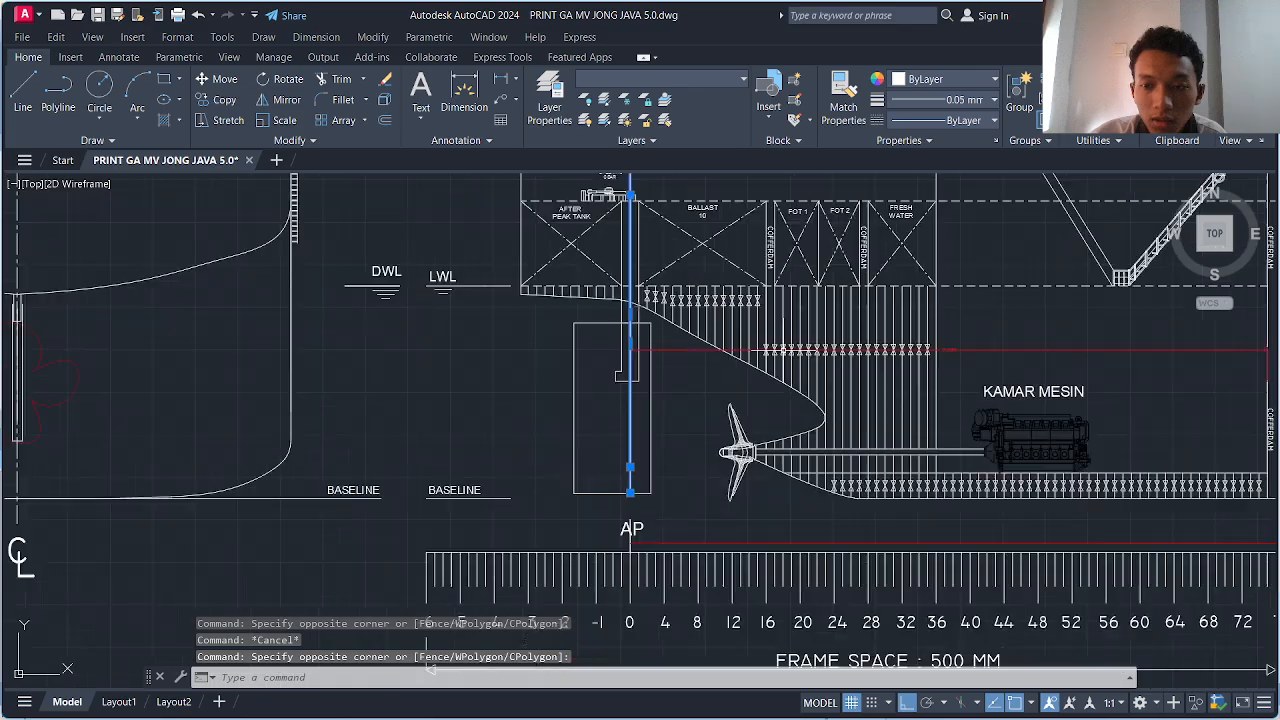
pyautogui.moveTo(857, 363); pyautogui.dragTo(660, 355, button='middle')
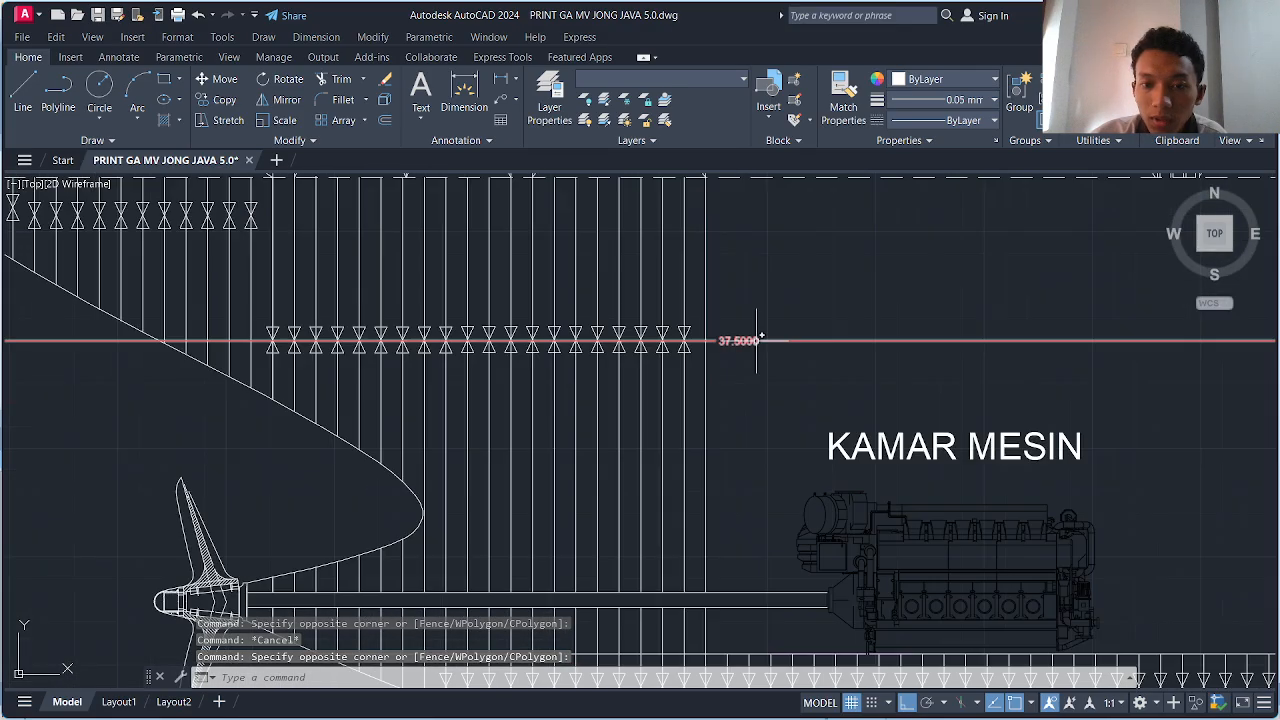
pyautogui.scroll(4, 757, 342)
# - Switch to Maxsurf Stability and review the fifth and eighth transverse bulkheads' locations in the Bulkheads table
pyautogui.click(1004, 703)
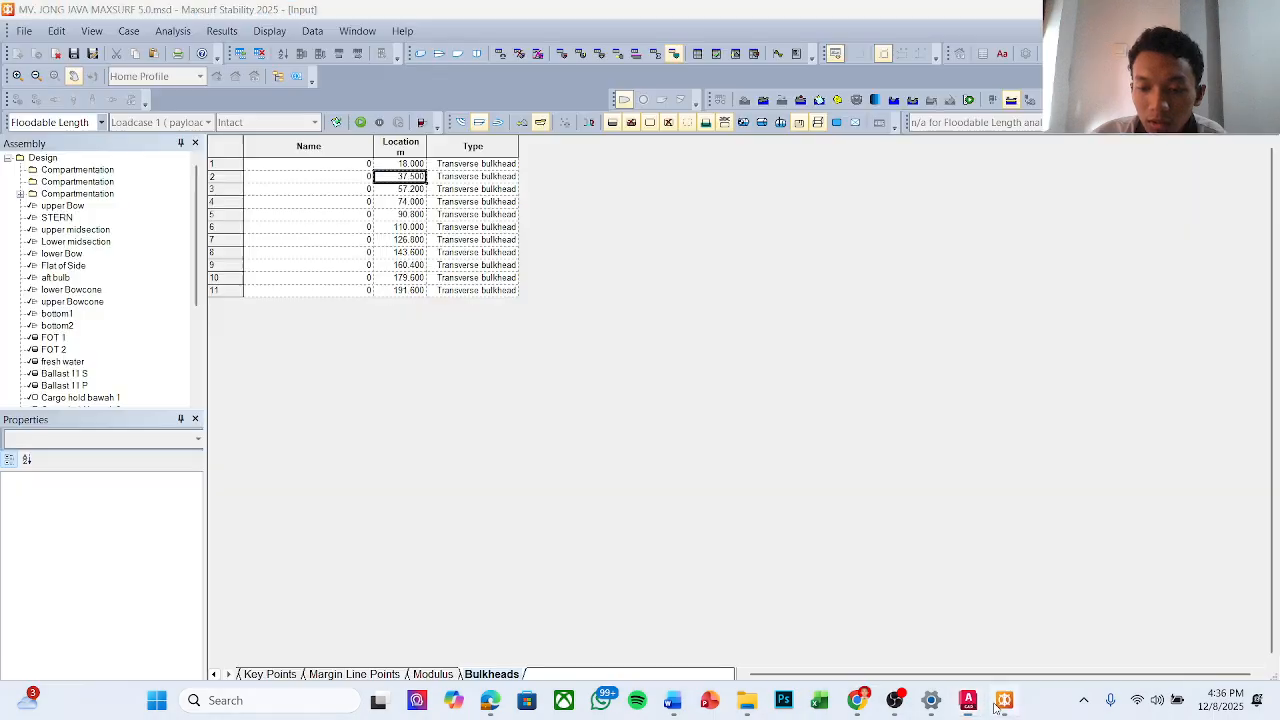
pyautogui.click(411, 216)
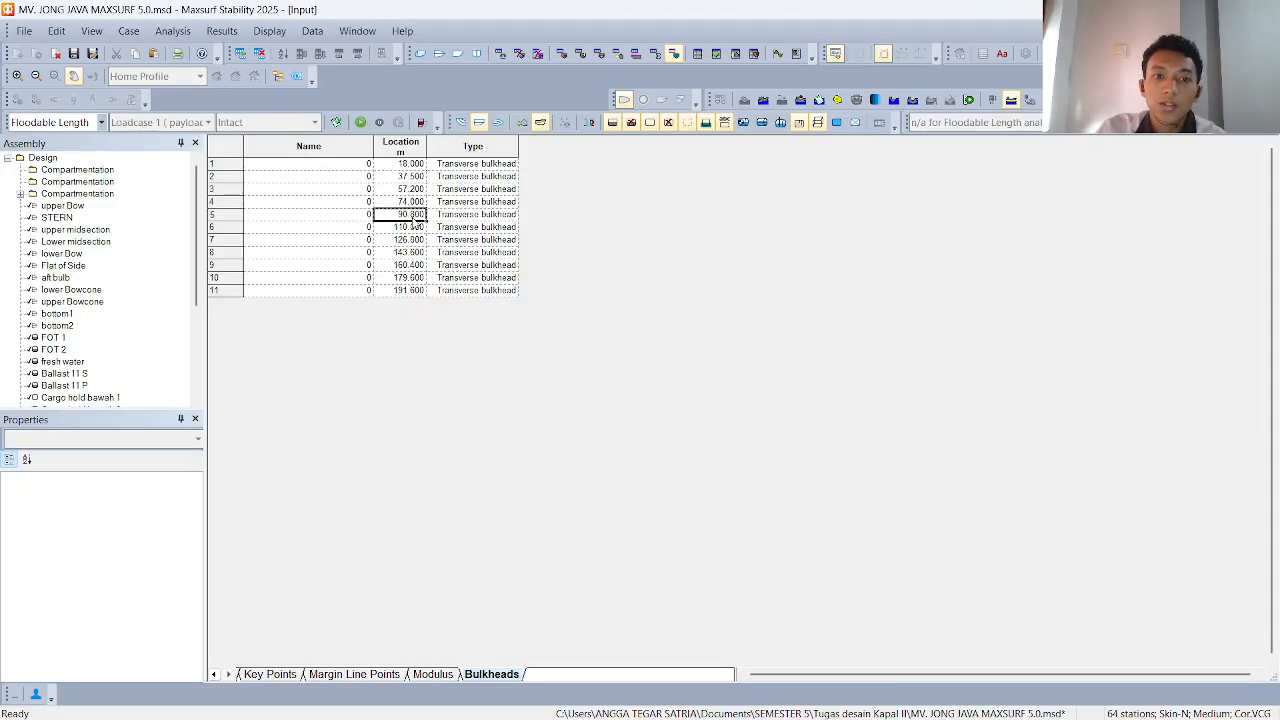
pyautogui.click(412, 255)
# - Name the first transverse bulkhead "sekat buritan" in the Bulkheads table
pyautogui.click(315, 167)
pyautogui.click(314, 194)
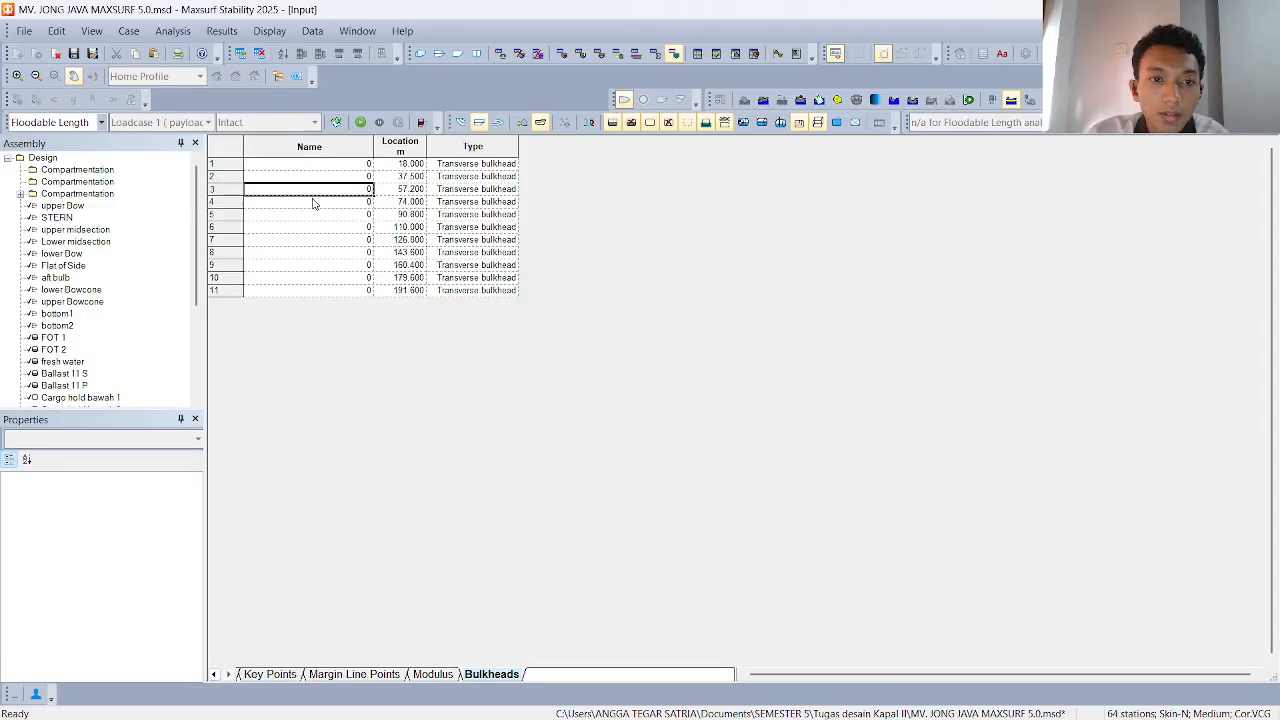
pyautogui.click(318, 166)
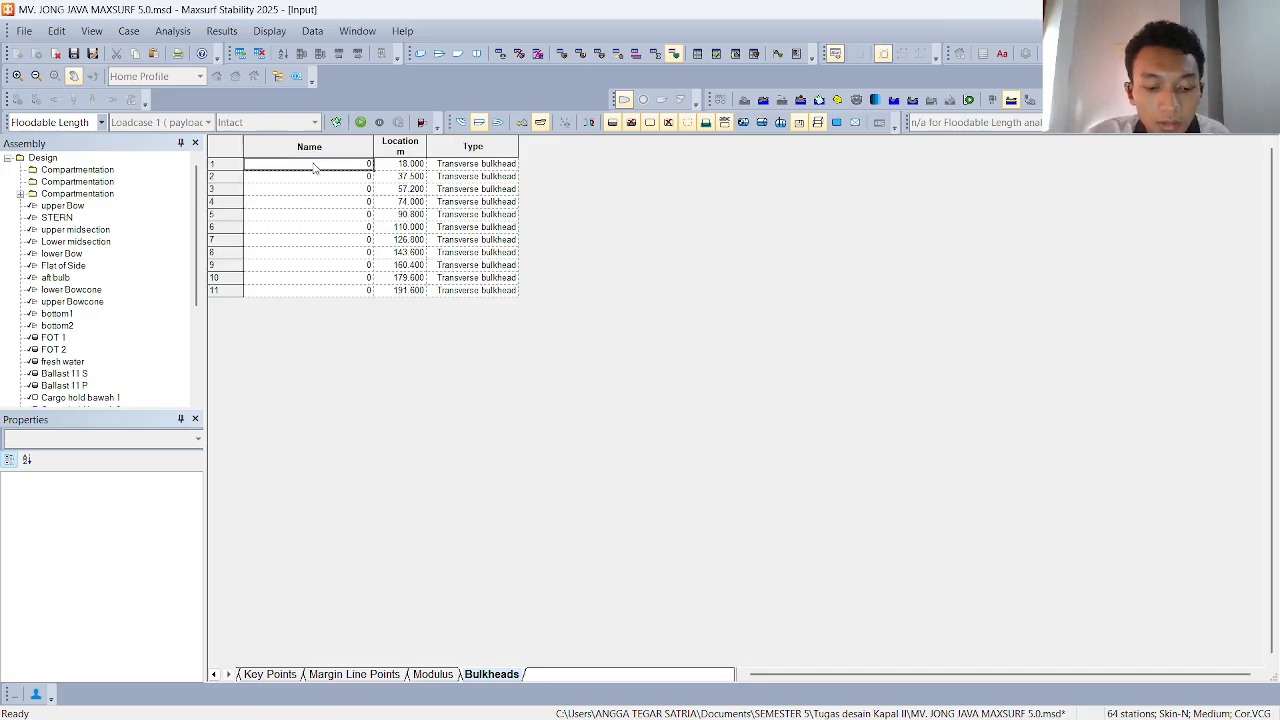
pyautogui.write('kat buritan')
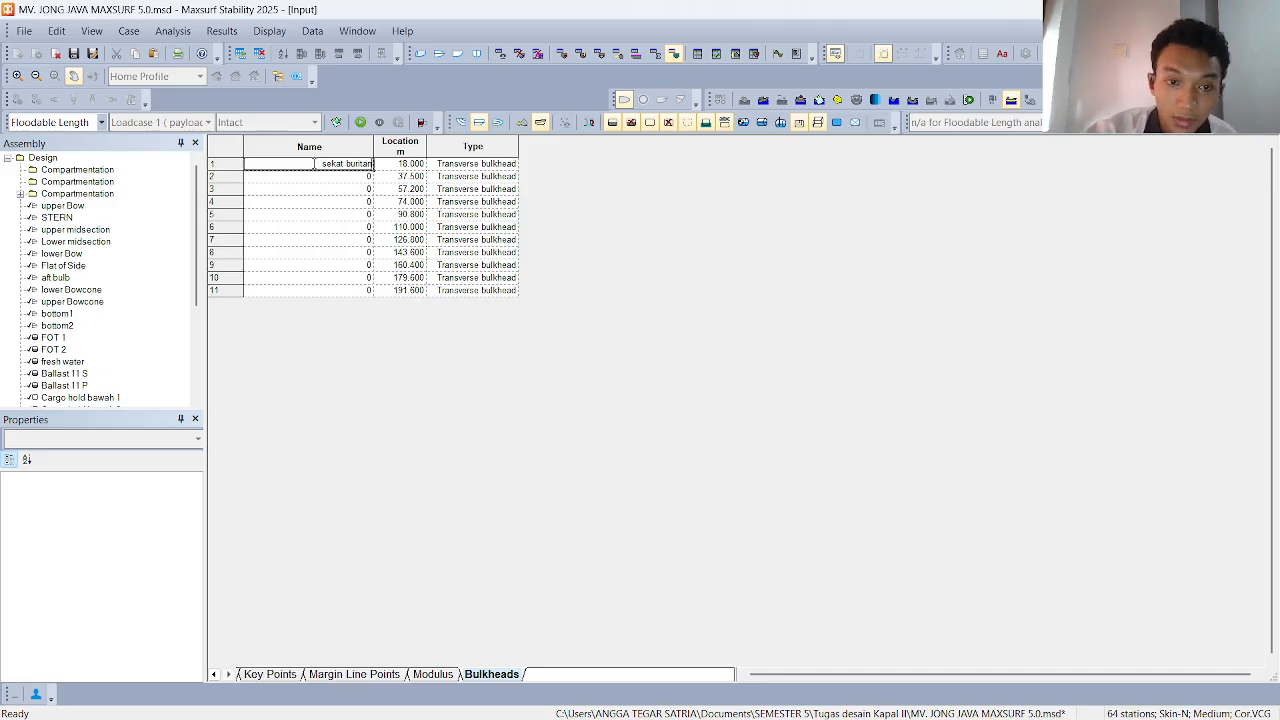
pyautogui.click(301, 207)
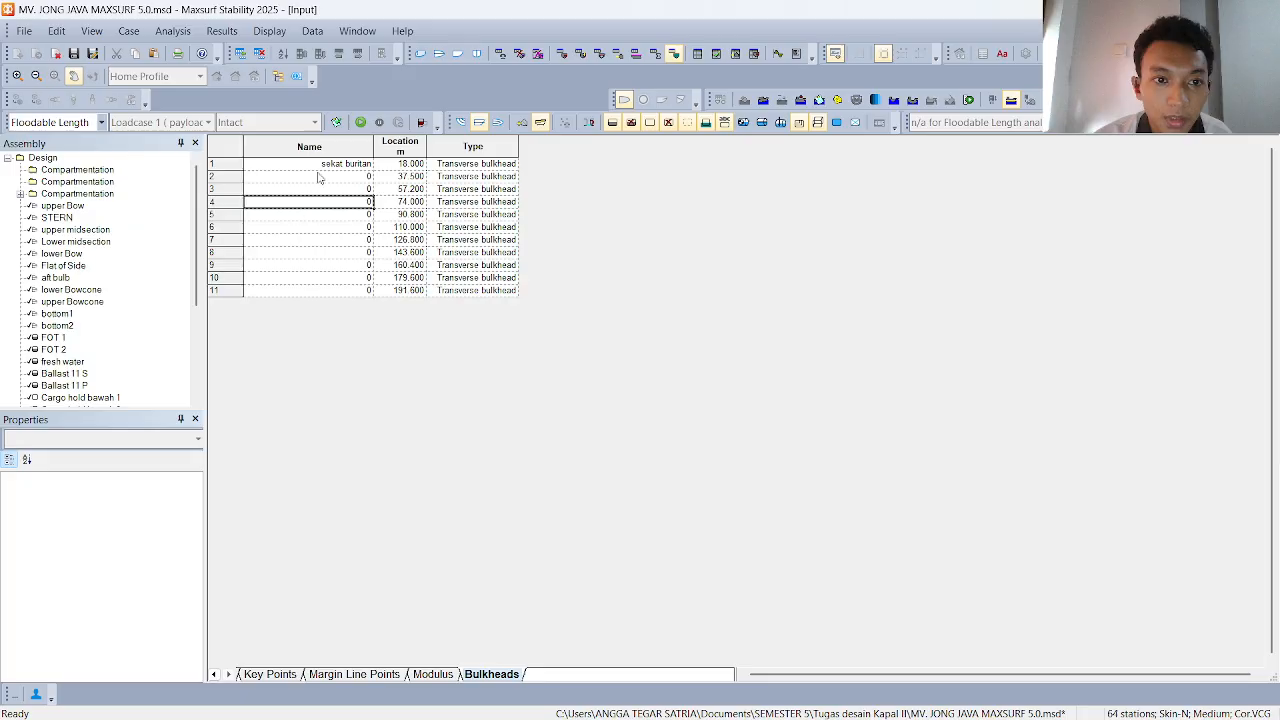
# - Name the second transverse bulkhead "sekat kamar mesin" in the Bulkheads table
pyautogui.click(318, 168)
pyautogui.click(324, 178)
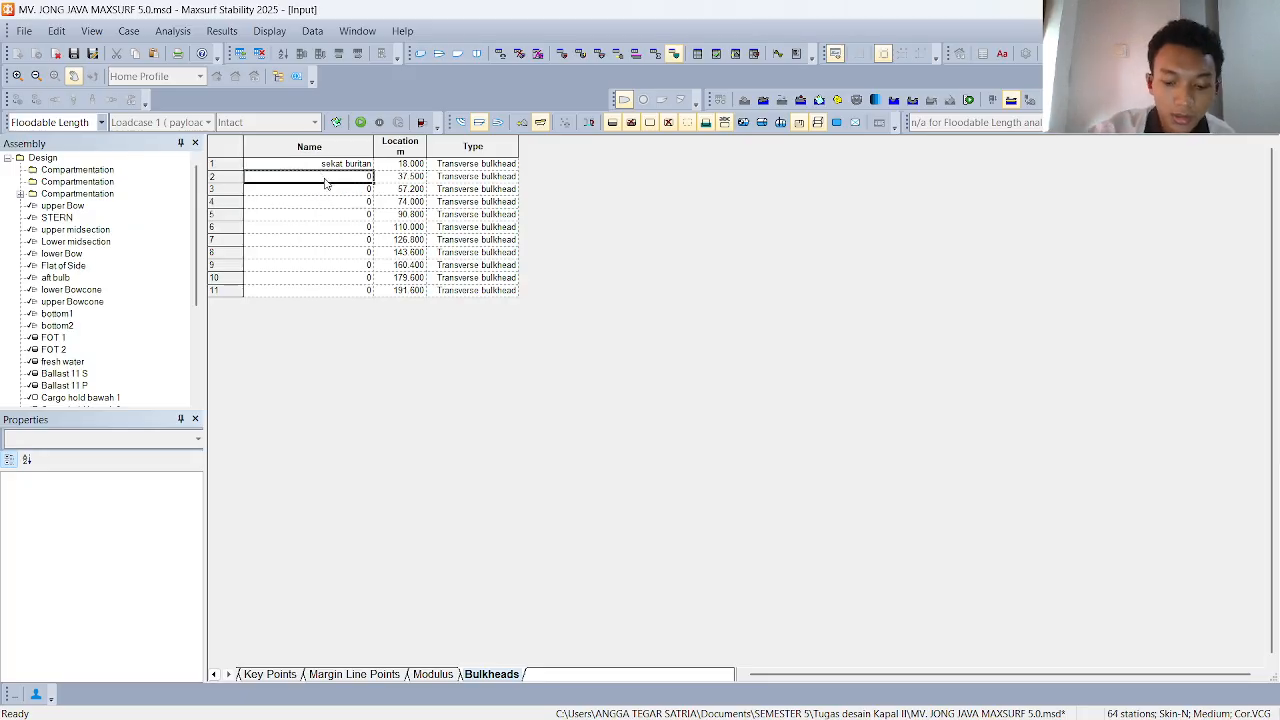
pyautogui.write('kam')
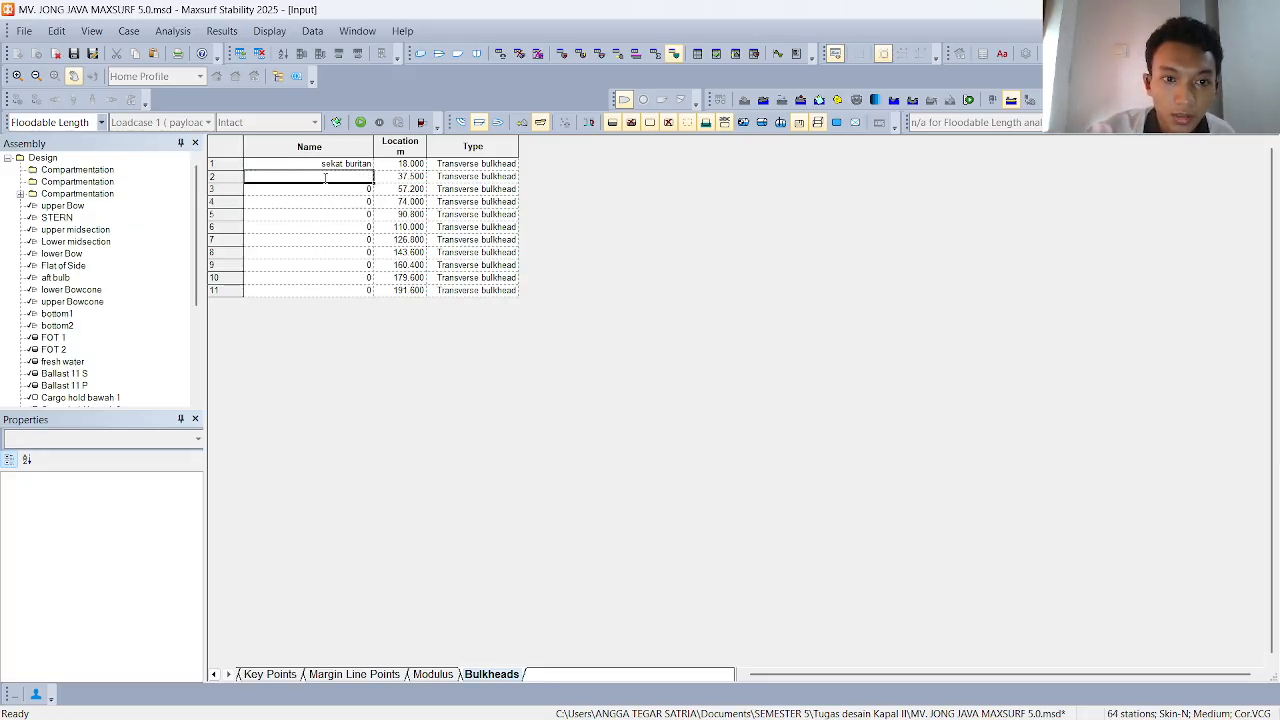
pyautogui.write('ar')
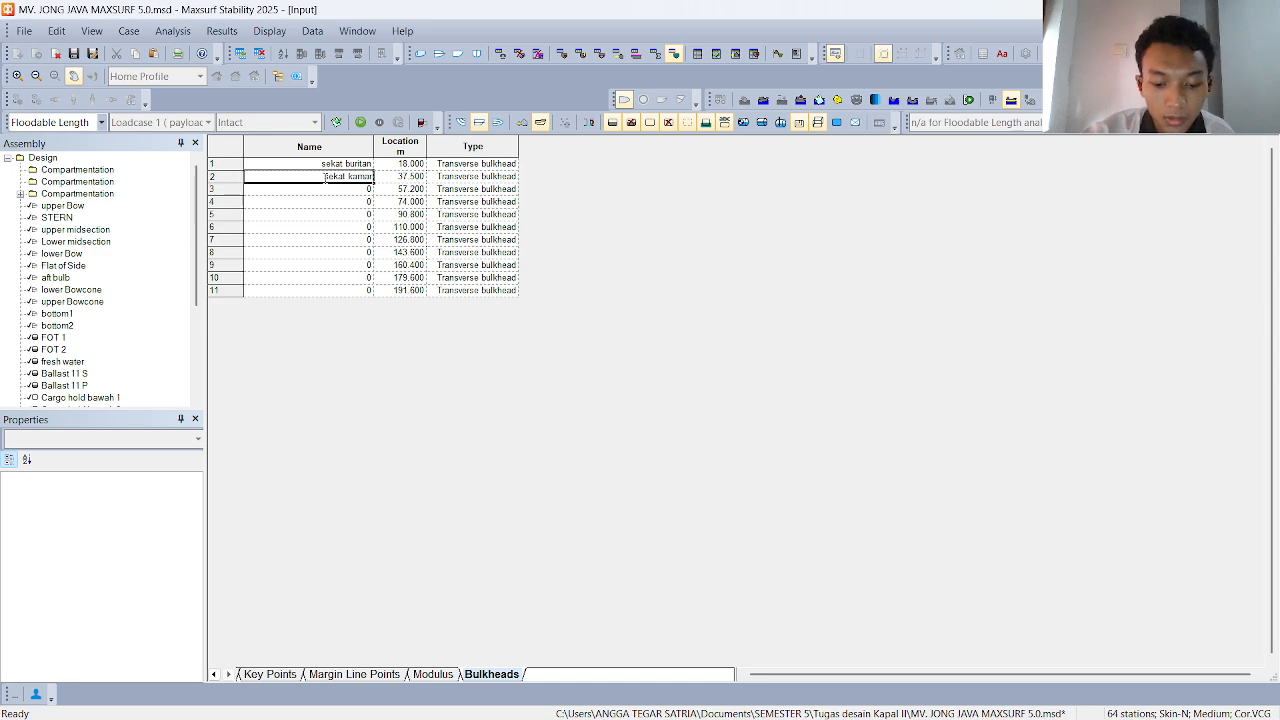
pyautogui.write(' mesin')
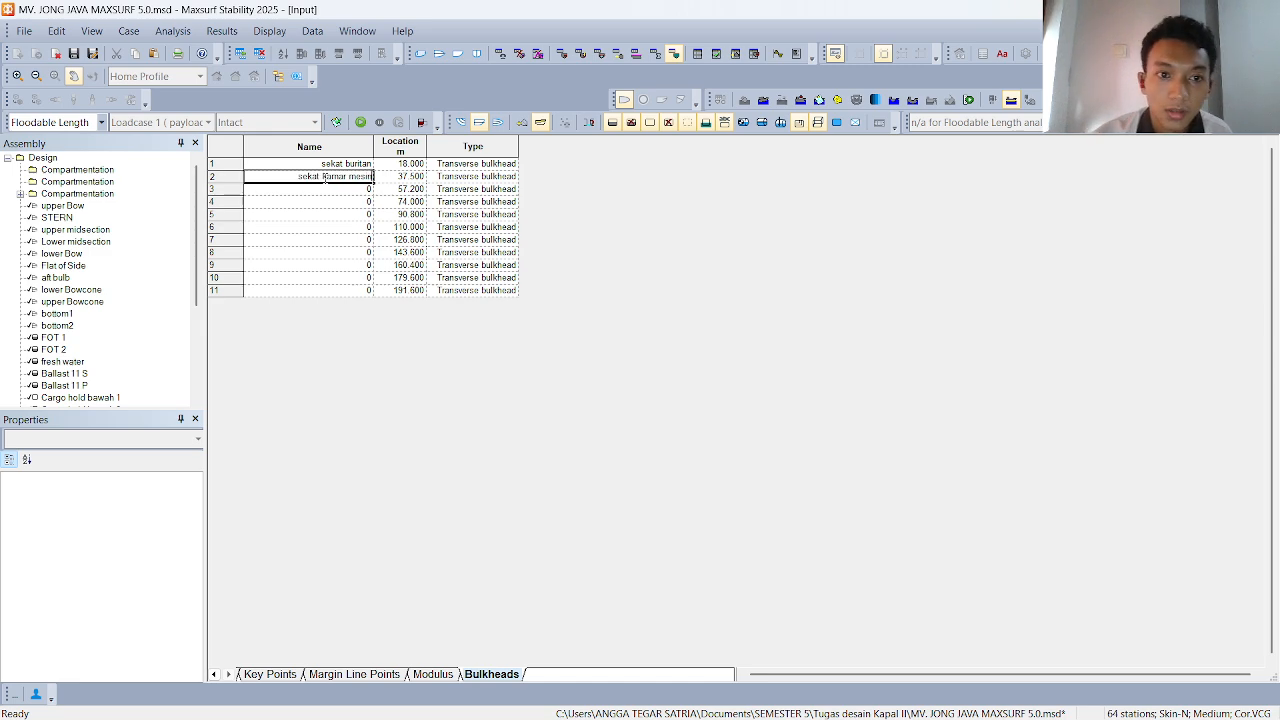
pyautogui.click(338, 264)
pyautogui.click(350, 203)
pyautogui.click(357, 190)
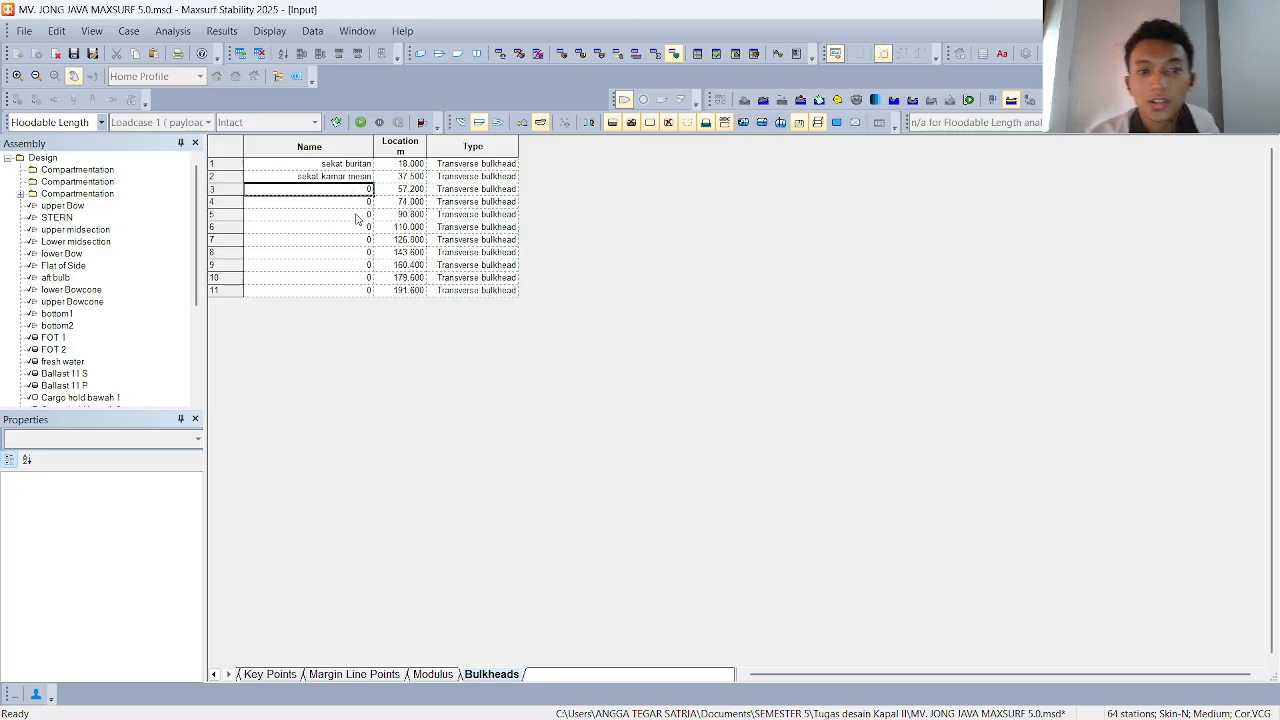
pyautogui.click(357, 215)
pyautogui.click(342, 265)
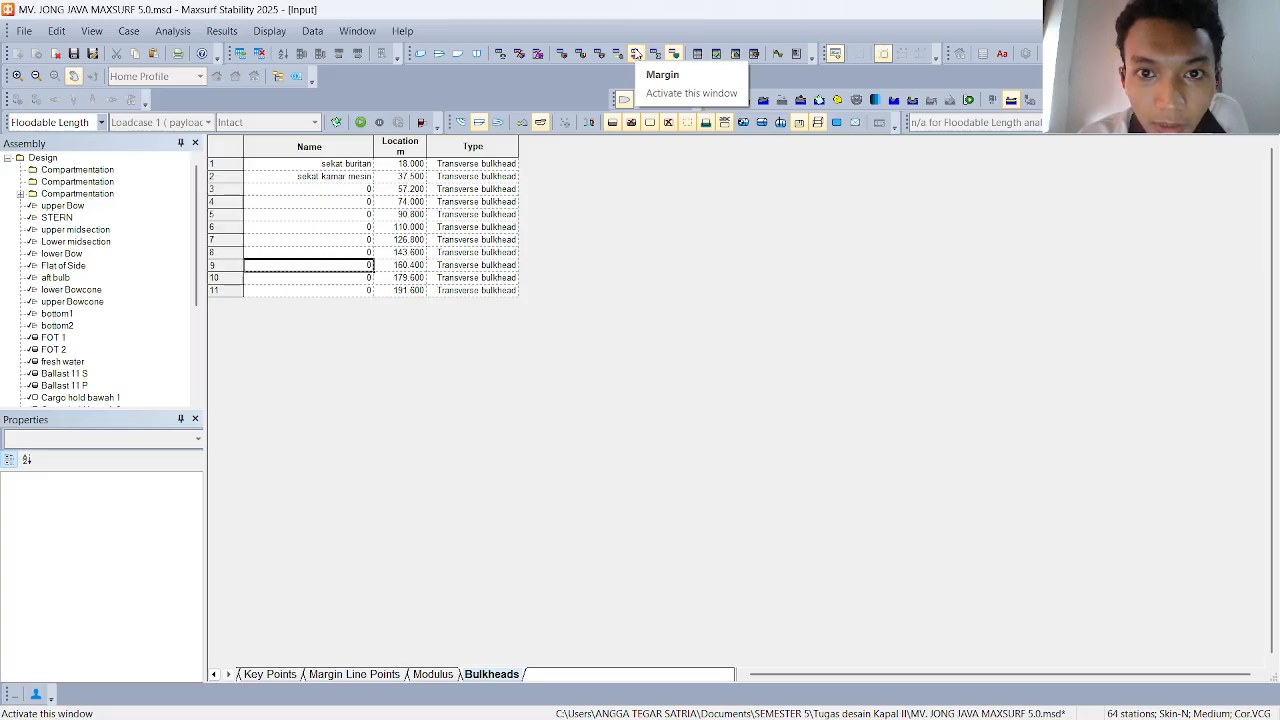
# - Check the Margin Line Points table, switch to the profile view and hide the cargo hold and engine room compartments
pyautogui.click(636, 53)
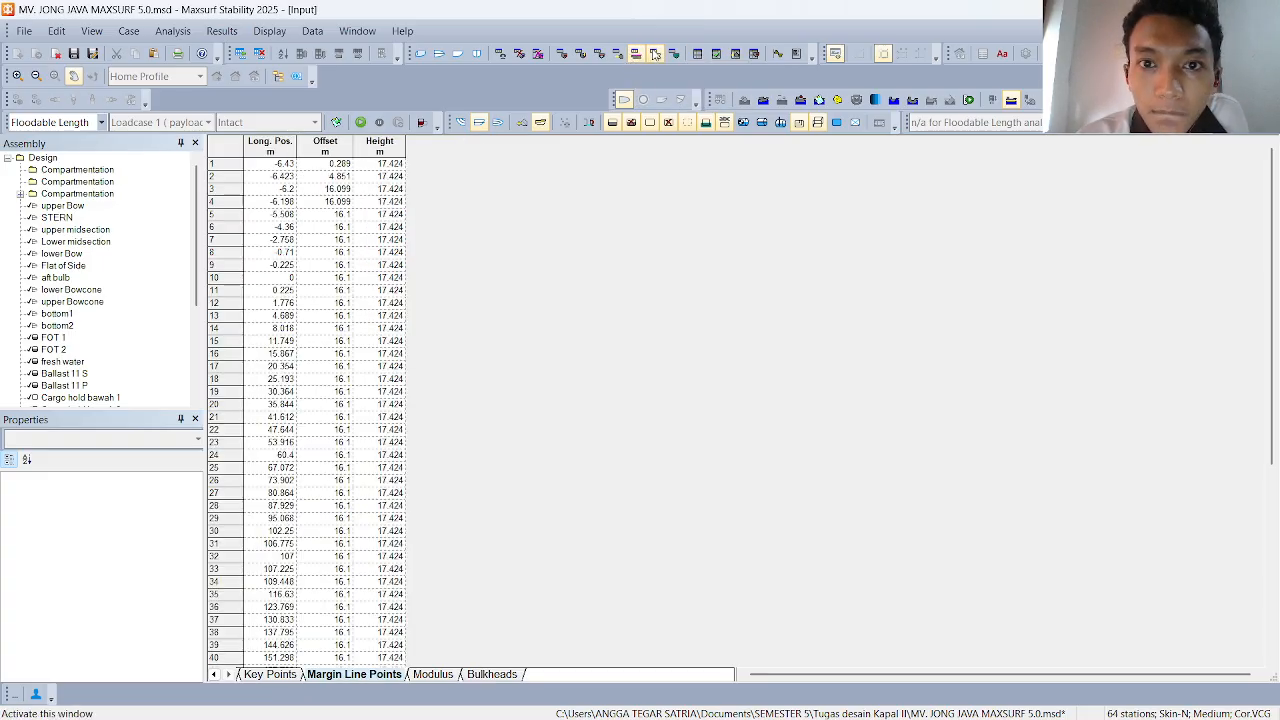
pyautogui.click(541, 123)
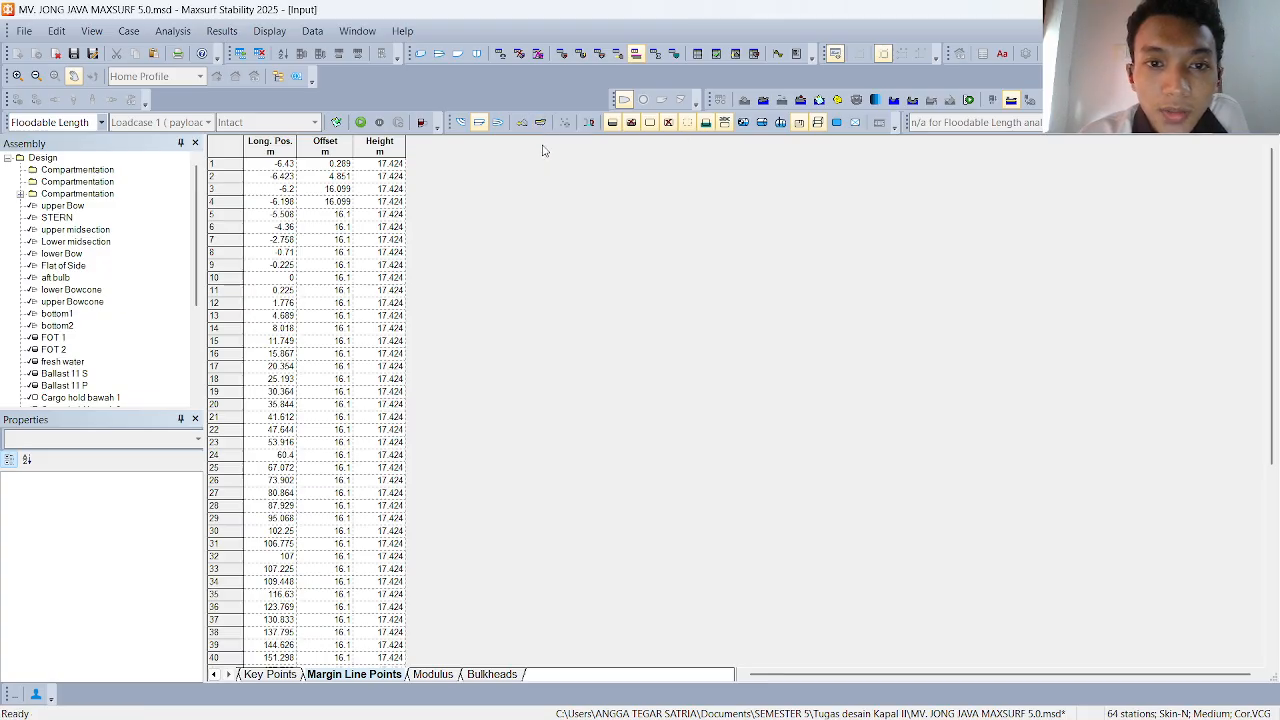
pyautogui.click(457, 53)
pyautogui.moveTo(806, 243); pyautogui.dragTo(693, 300, button='middle')
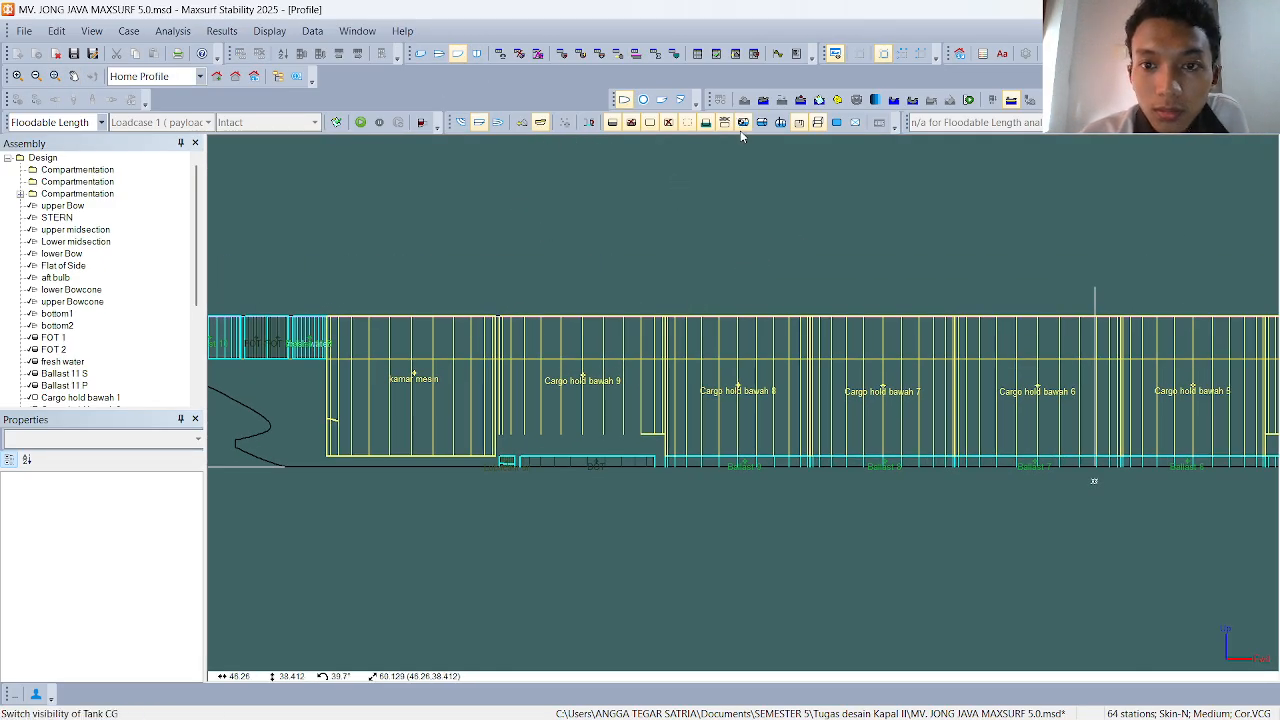
pyautogui.click(690, 126)
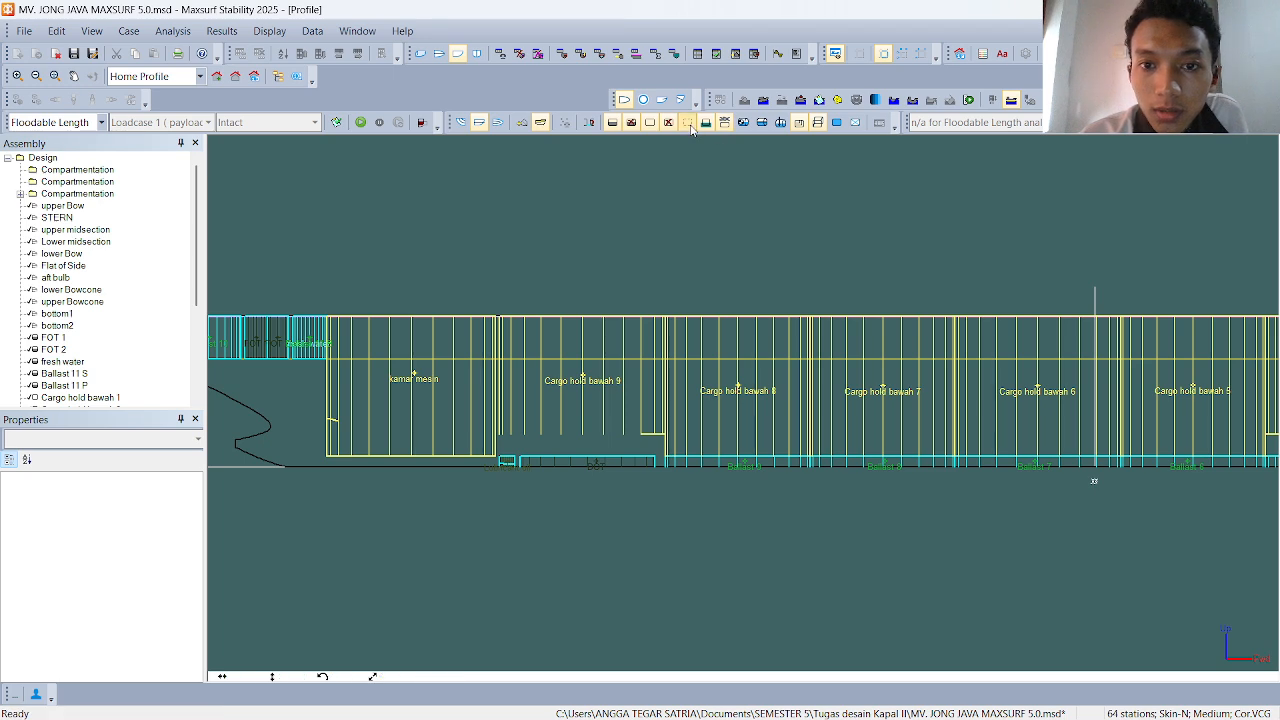
pyautogui.click(650, 122)
# - Examine the margin line's position relative to the deck edge line at the bow, near the fore peak tank and FP
pyautogui.moveTo(724, 368); pyautogui.dragTo(637, 394, button='middle')
pyautogui.moveTo(805, 363); pyautogui.dragTo(587, 390, button='middle')
pyautogui.scroll(5, 990, 378)
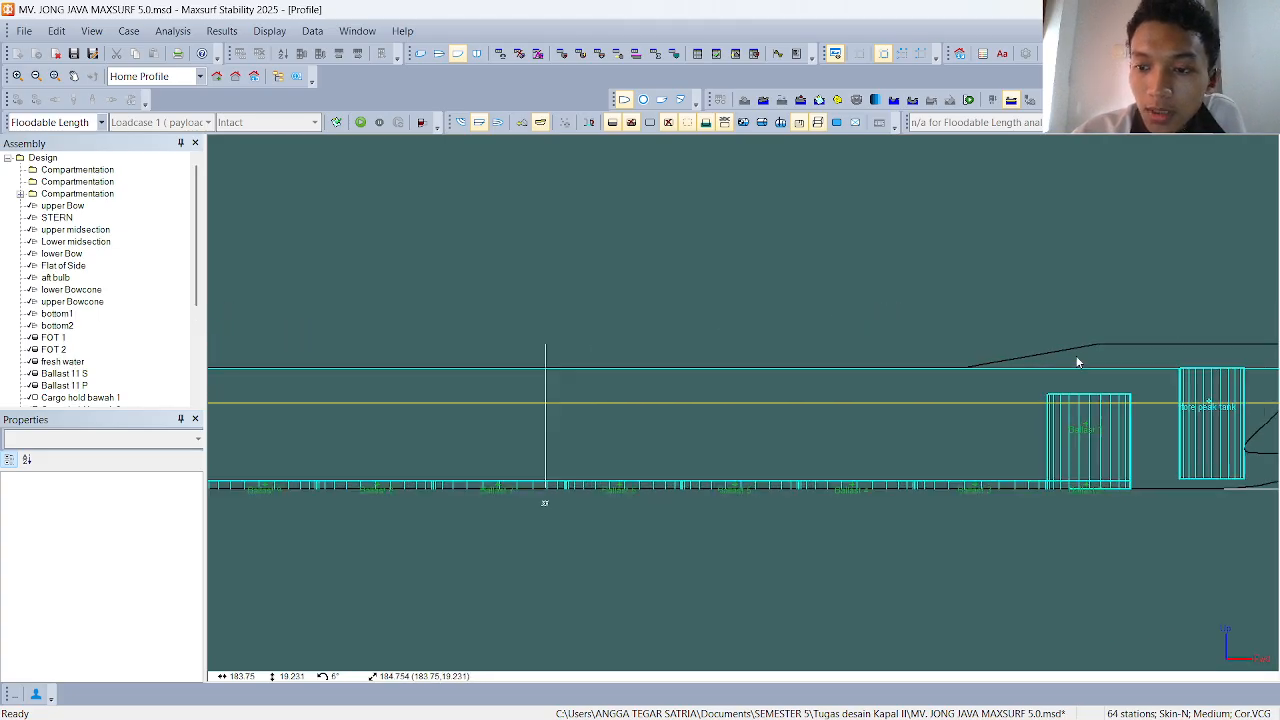
pyautogui.moveTo(916, 392); pyautogui.dragTo(606, 417, button='middle')
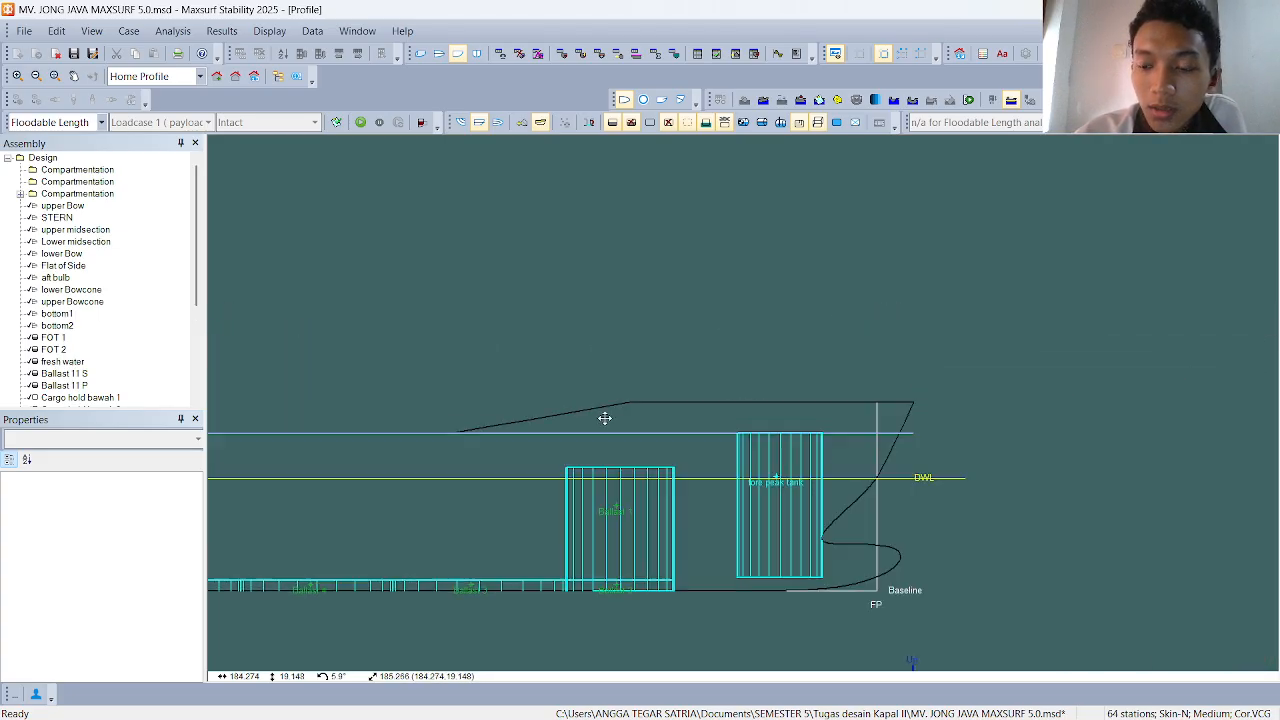
pyautogui.scroll(1, 887, 437)
pyautogui.scroll(1, 887, 437)
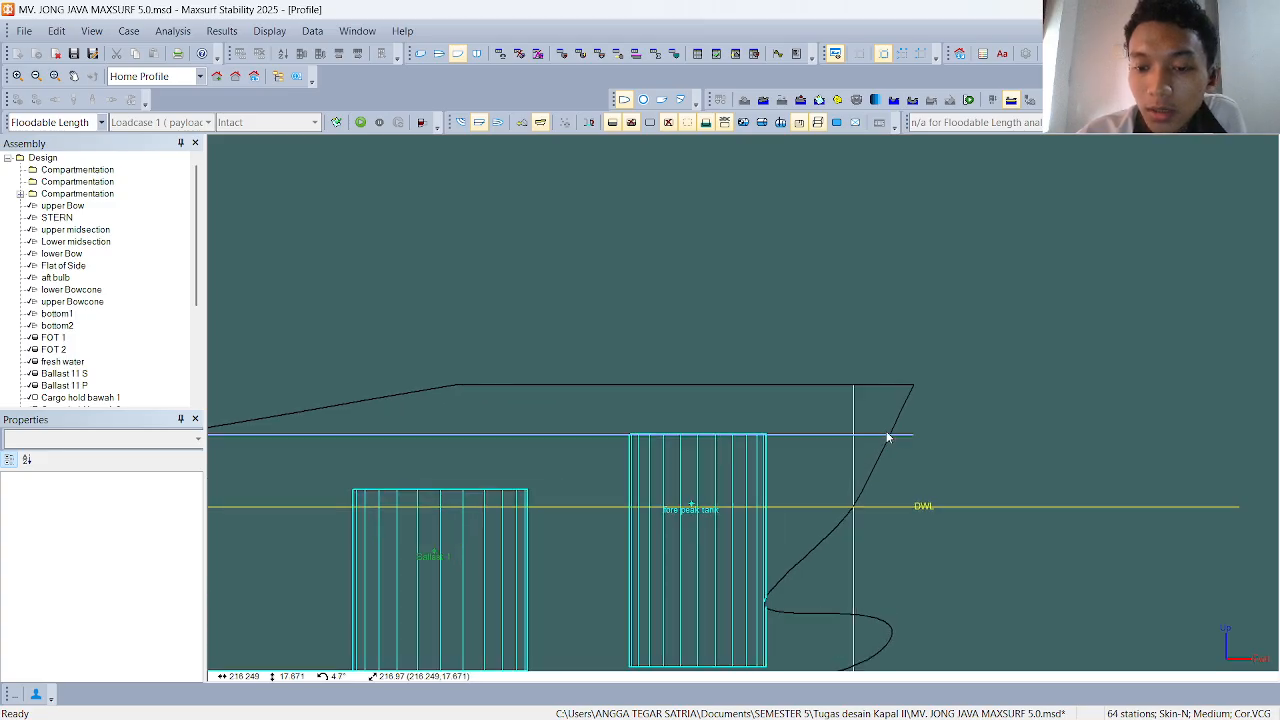
pyautogui.scroll(3, 872, 437)
pyautogui.scroll(-2, 872, 437)
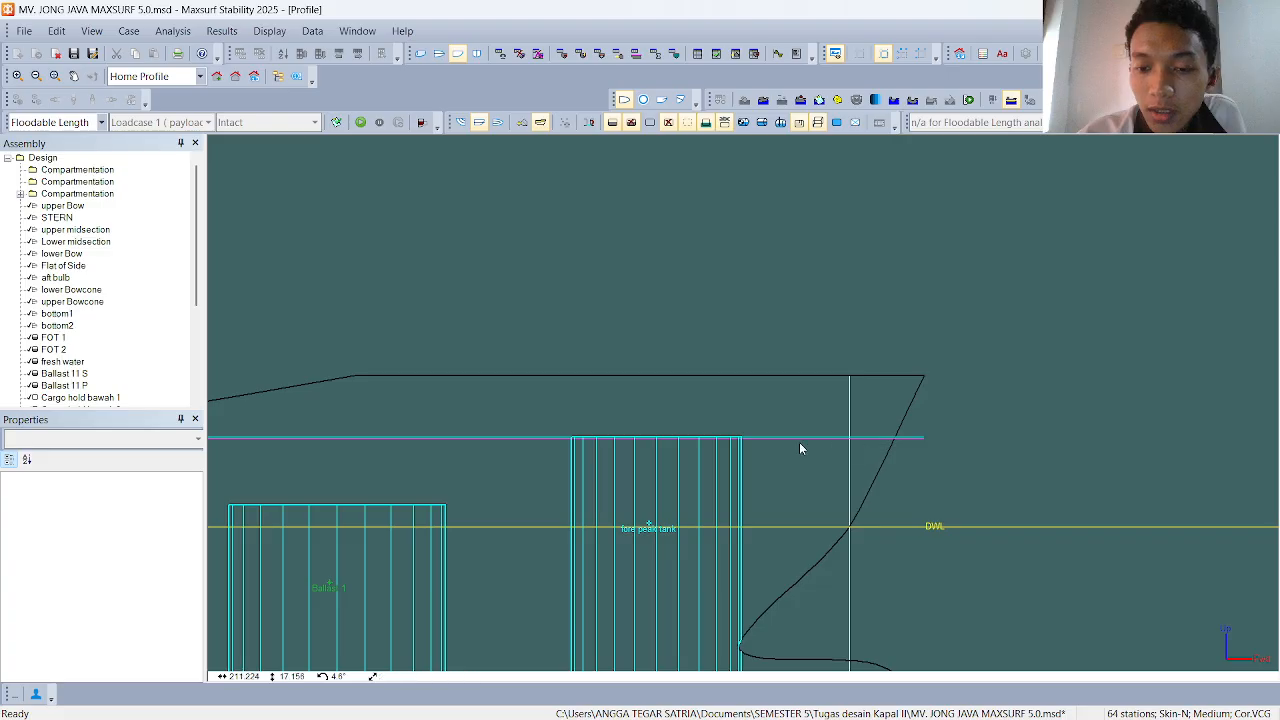
pyautogui.moveTo(744, 440); pyautogui.dragTo(1082, 401, button='middle')
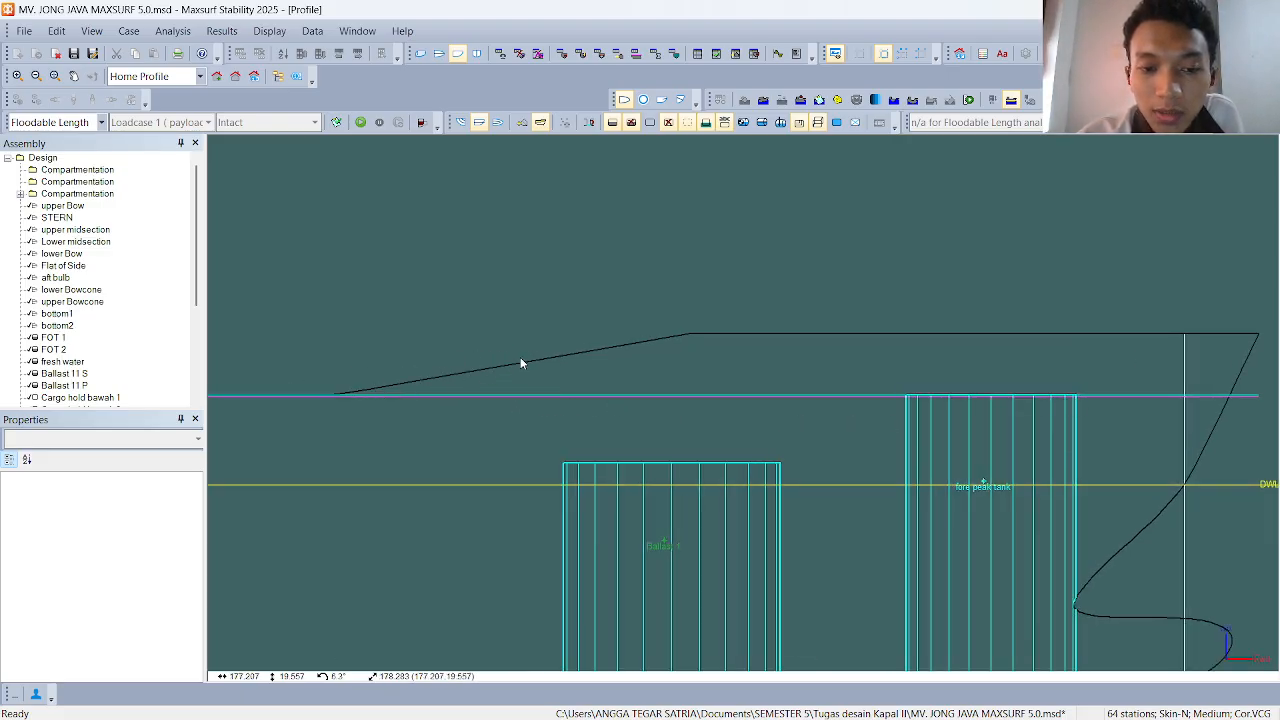
pyautogui.moveTo(1117, 329); pyautogui.dragTo(966, 371, button='middle')
pyautogui.scroll(2, 986, 382)
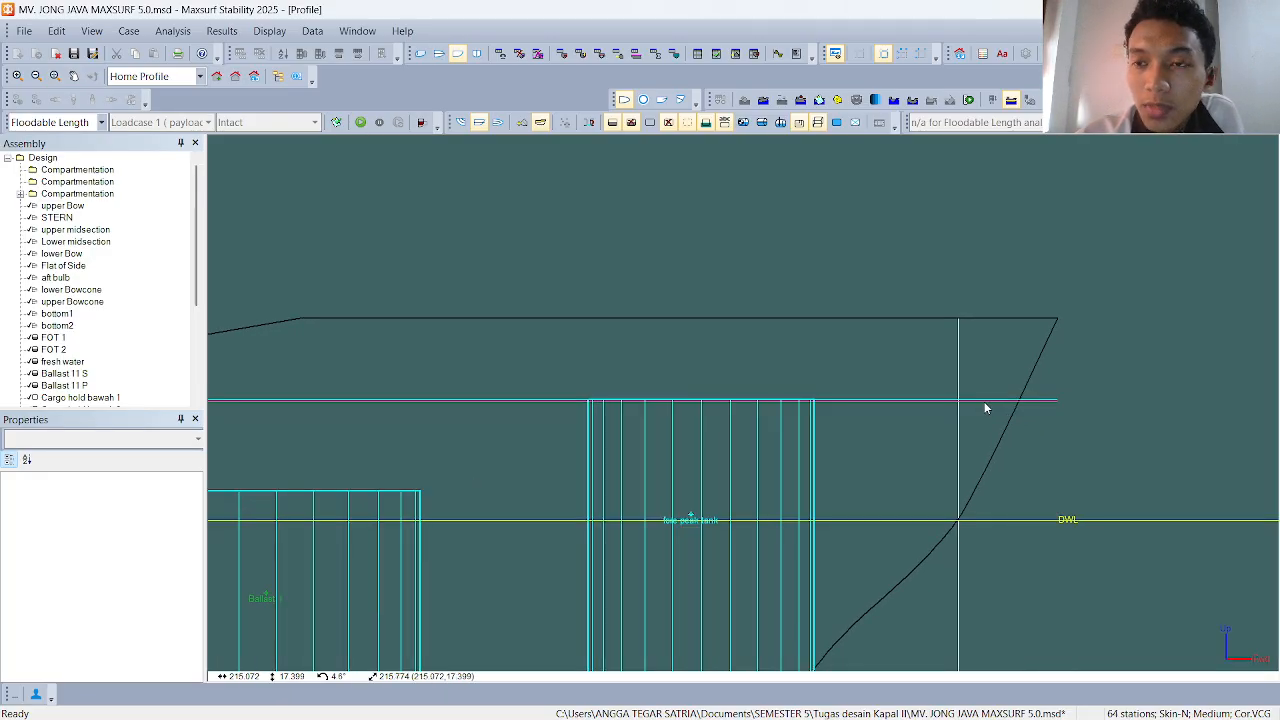
pyautogui.scroll(2, 962, 417)
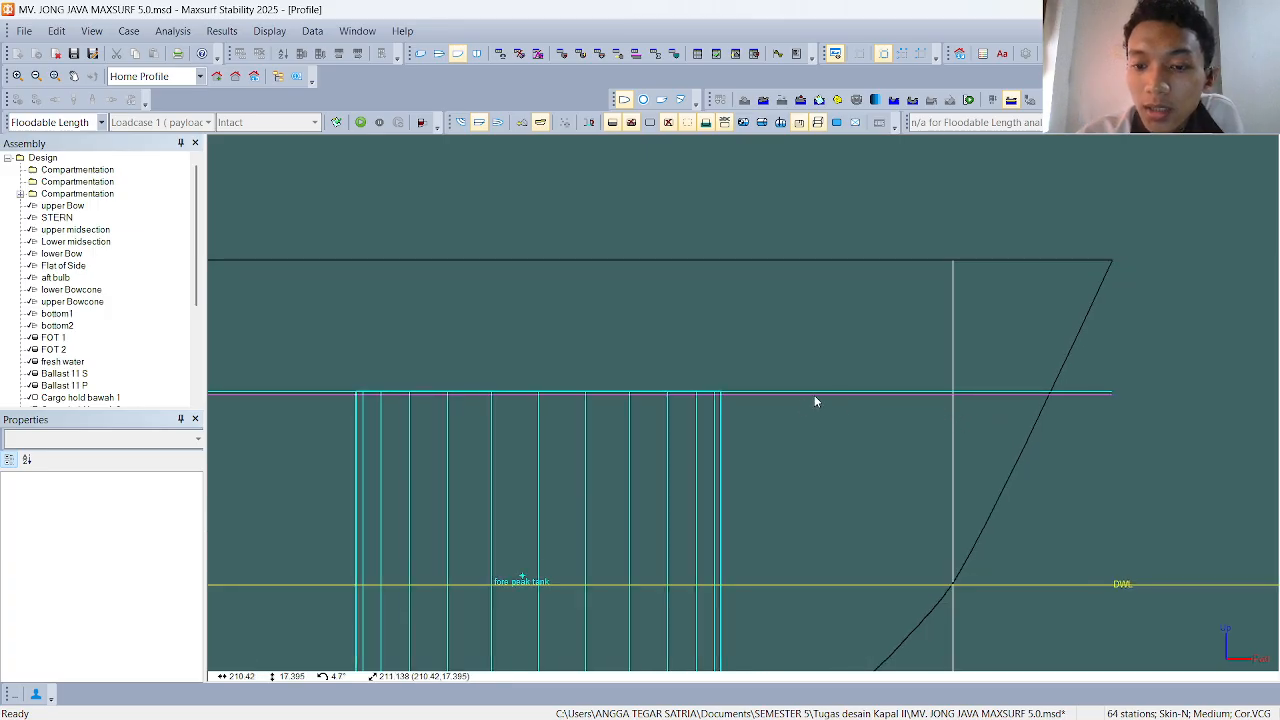
pyautogui.scroll(4, 975, 406)
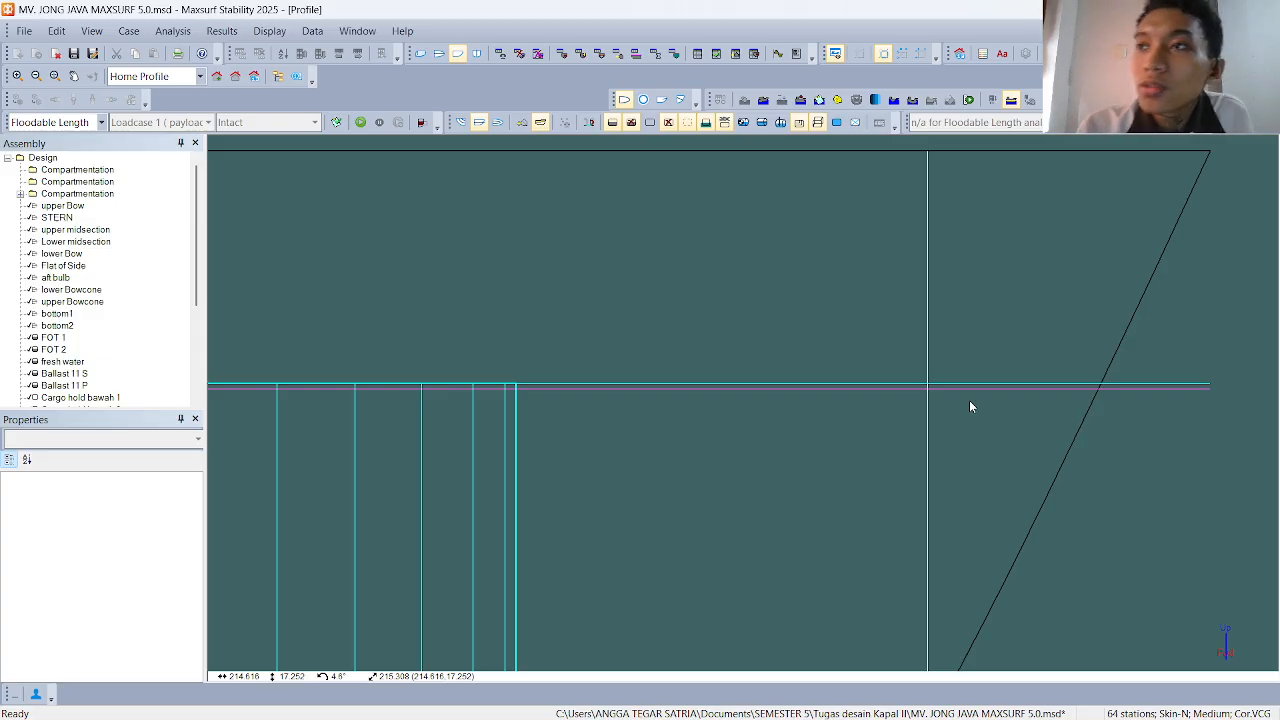
pyautogui.scroll(2, 965, 373)
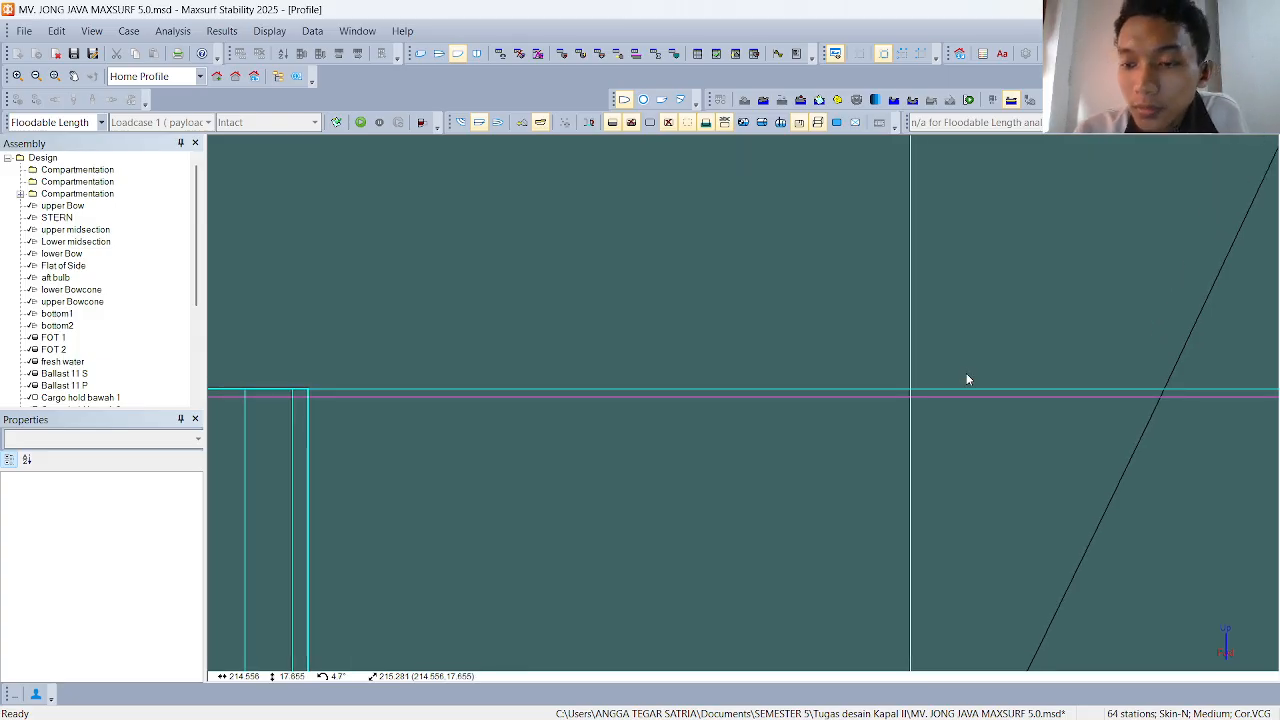
pyautogui.scroll(-1, 966, 378)
pyautogui.scroll(3, 1080, 382)
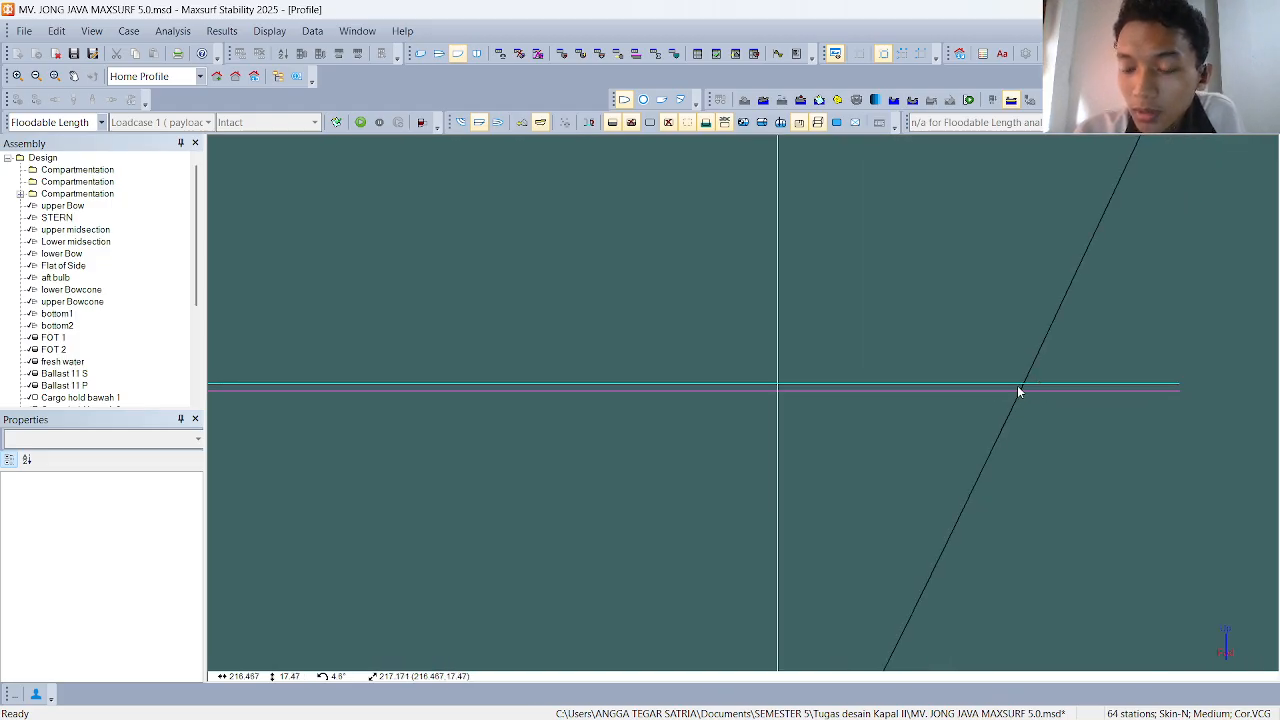
pyautogui.scroll(-2, 1017, 389)
pyautogui.scroll(-3, 1000, 390)
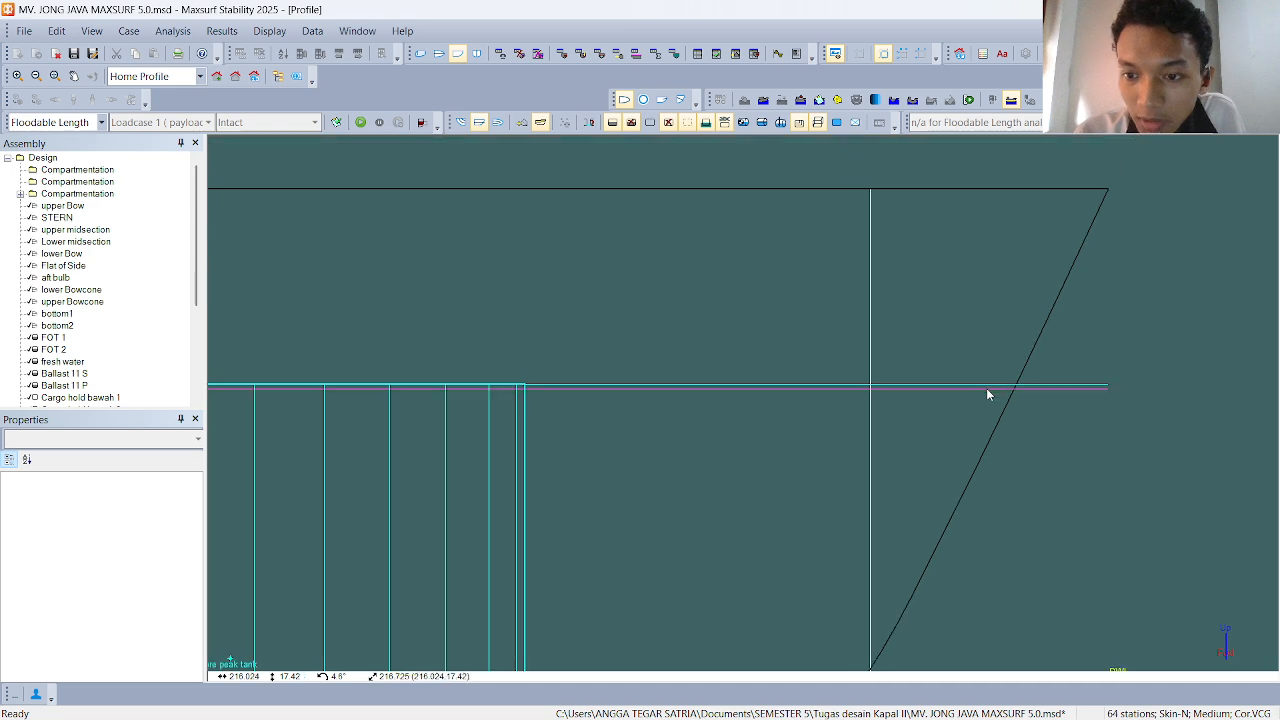
# - Examine the margin line aft of the fore peak tank, above Ballast 1 and where the forecastle slope meets the deck
pyautogui.moveTo(744, 360); pyautogui.dragTo(831, 344, button='middle')
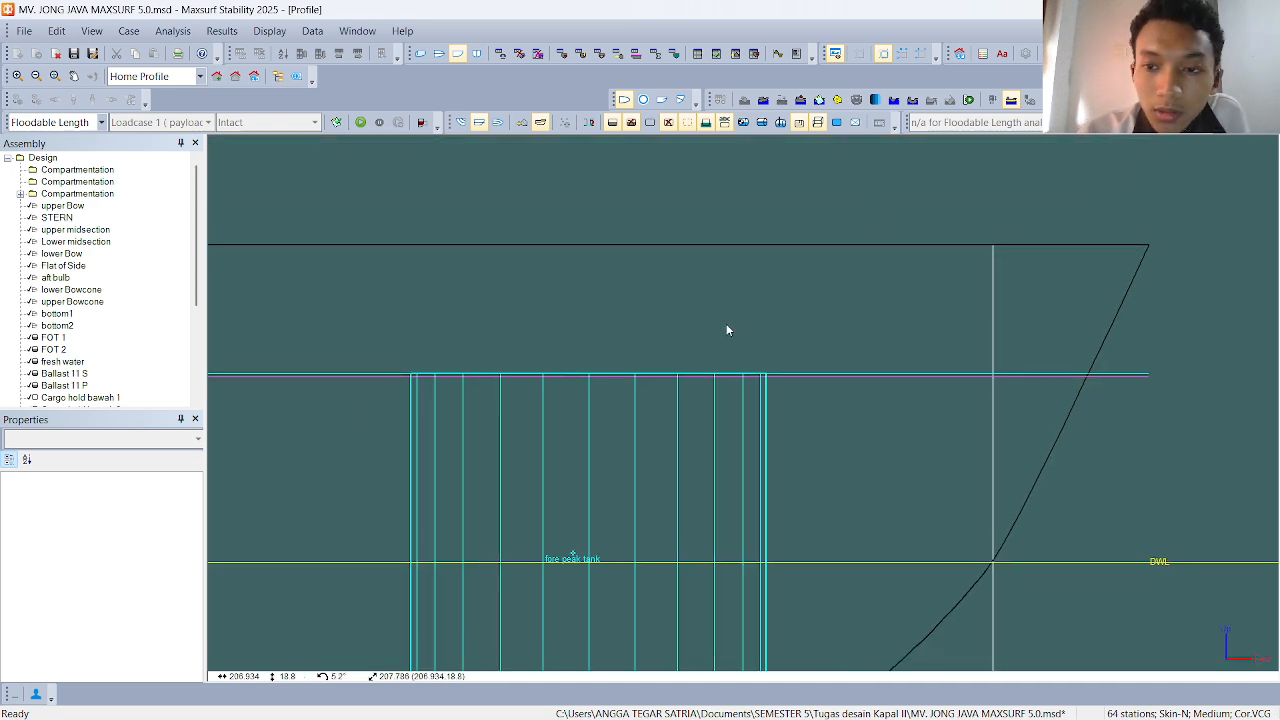
pyautogui.moveTo(722, 326); pyautogui.dragTo(835, 312, button='middle')
pyautogui.moveTo(529, 328); pyautogui.dragTo(888, 330, button='middle')
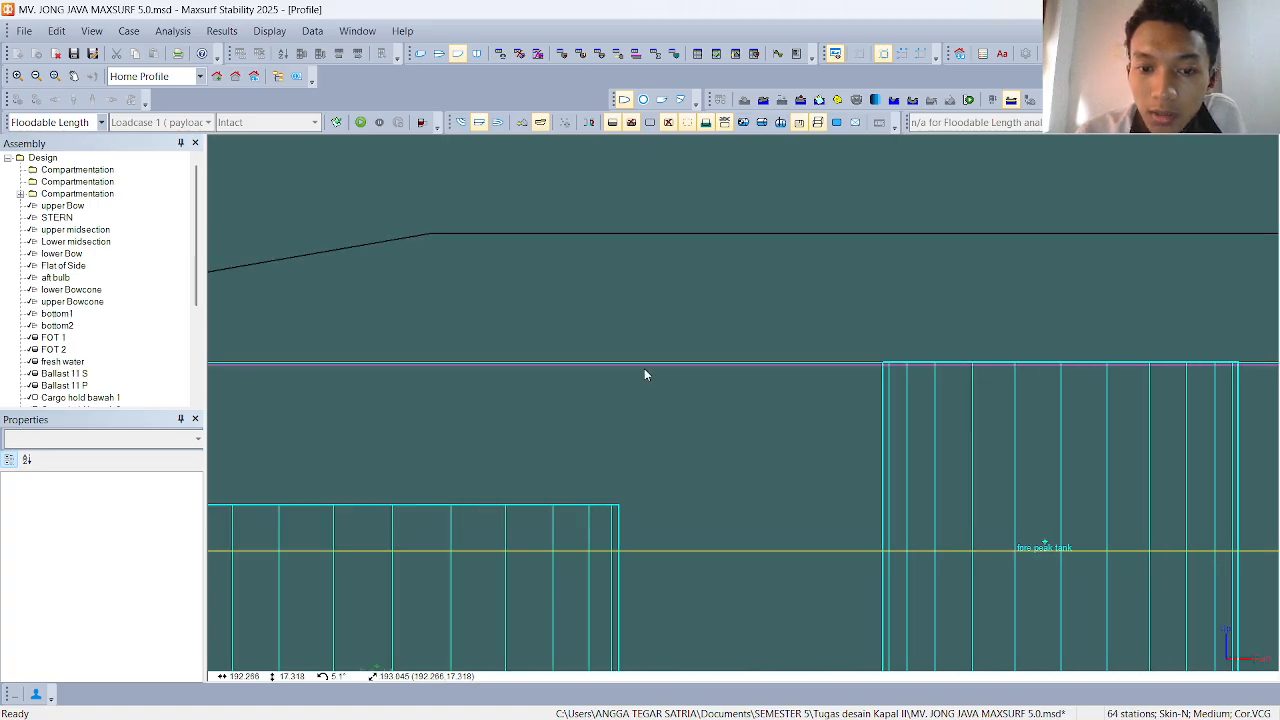
pyautogui.scroll(2, 644, 370)
pyautogui.scroll(-3, 642, 368)
pyautogui.moveTo(632, 366); pyautogui.dragTo(812, 370, button='middle')
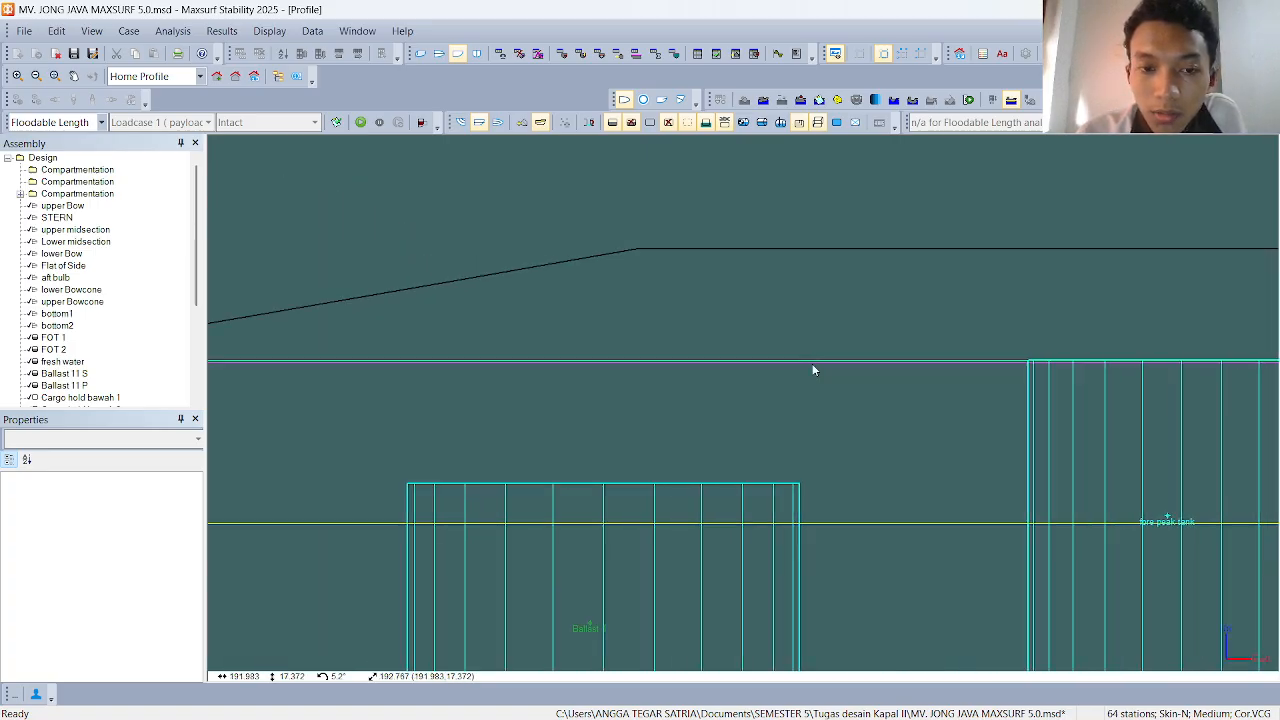
pyautogui.moveTo(536, 338); pyautogui.dragTo(700, 330, button='middle')
pyautogui.moveTo(409, 322); pyautogui.dragTo(749, 306, button='middle')
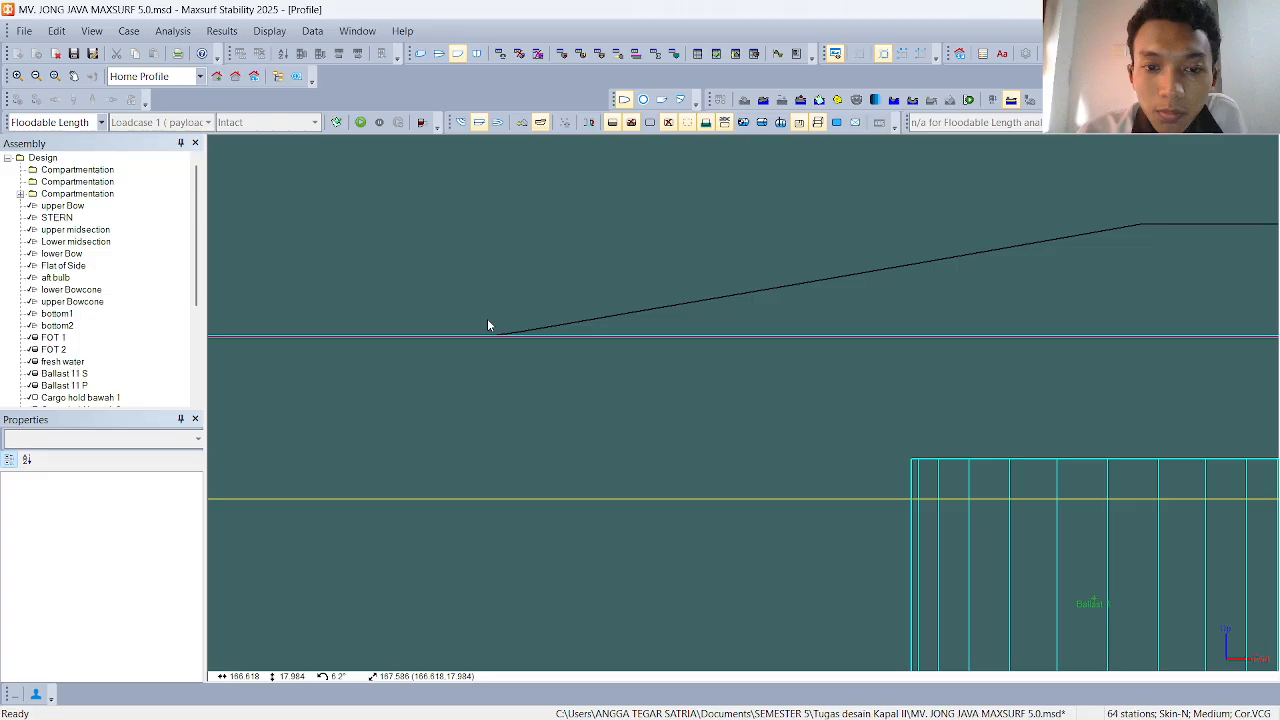
pyautogui.moveTo(949, 257); pyautogui.dragTo(749, 329, button='middle')
pyautogui.scroll(-2, 760, 326)
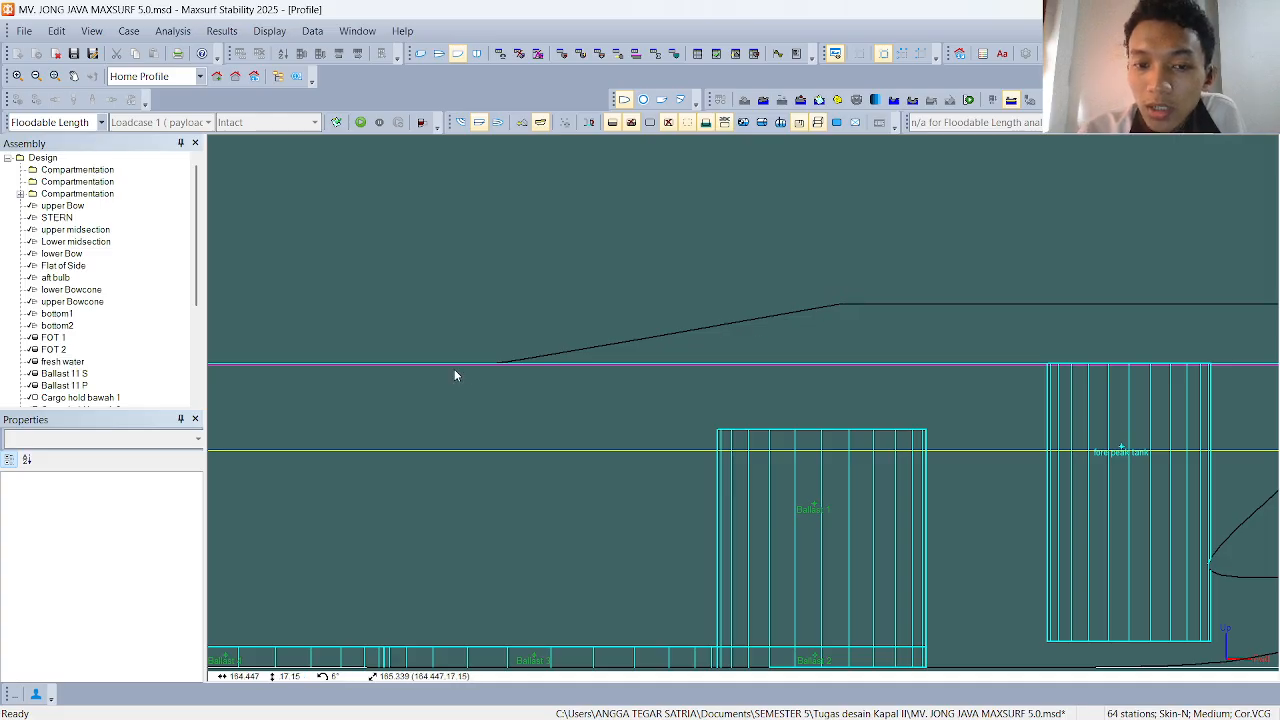
pyautogui.scroll(3, 900, 310)
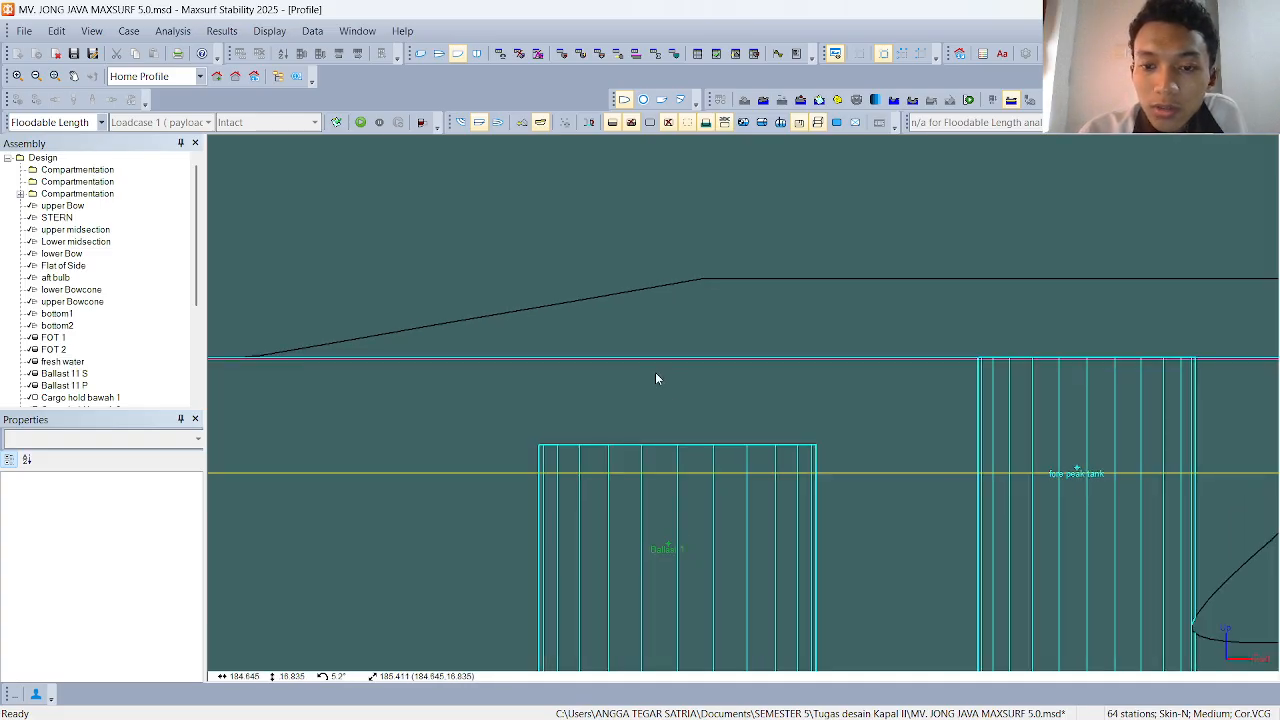
pyautogui.scroll(2, 627, 360)
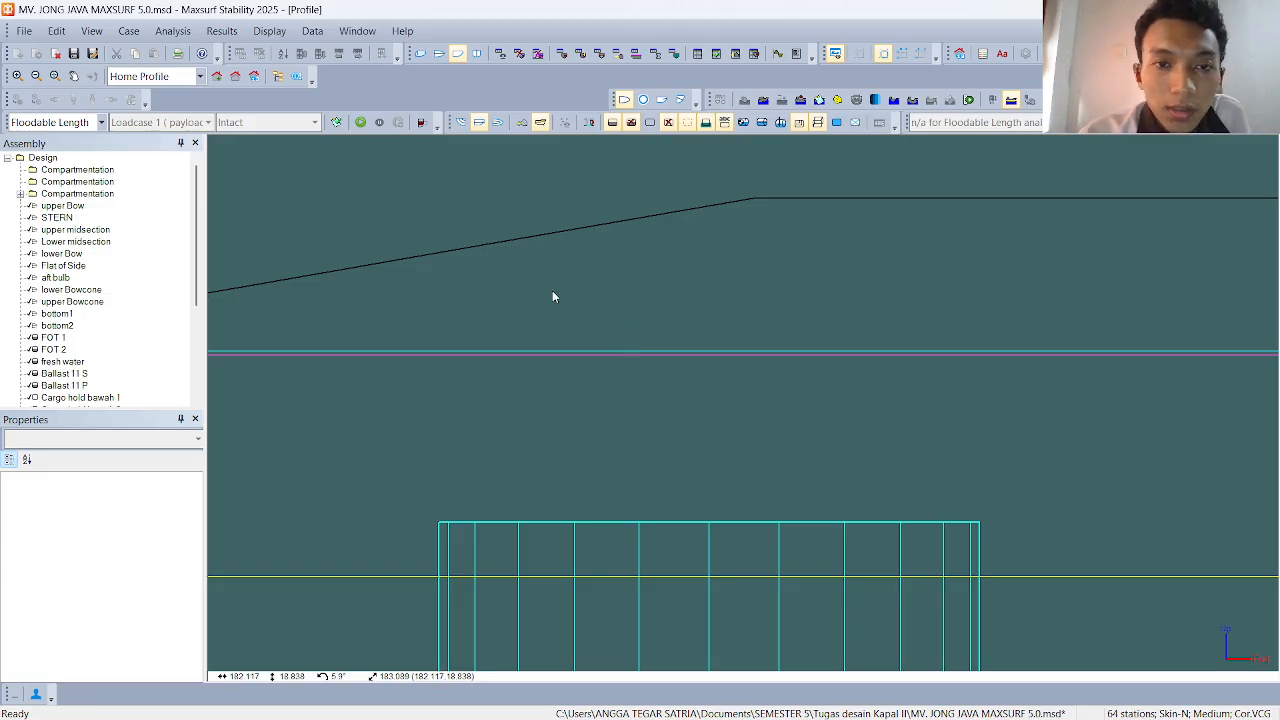
pyautogui.scroll(-2, 545, 354)
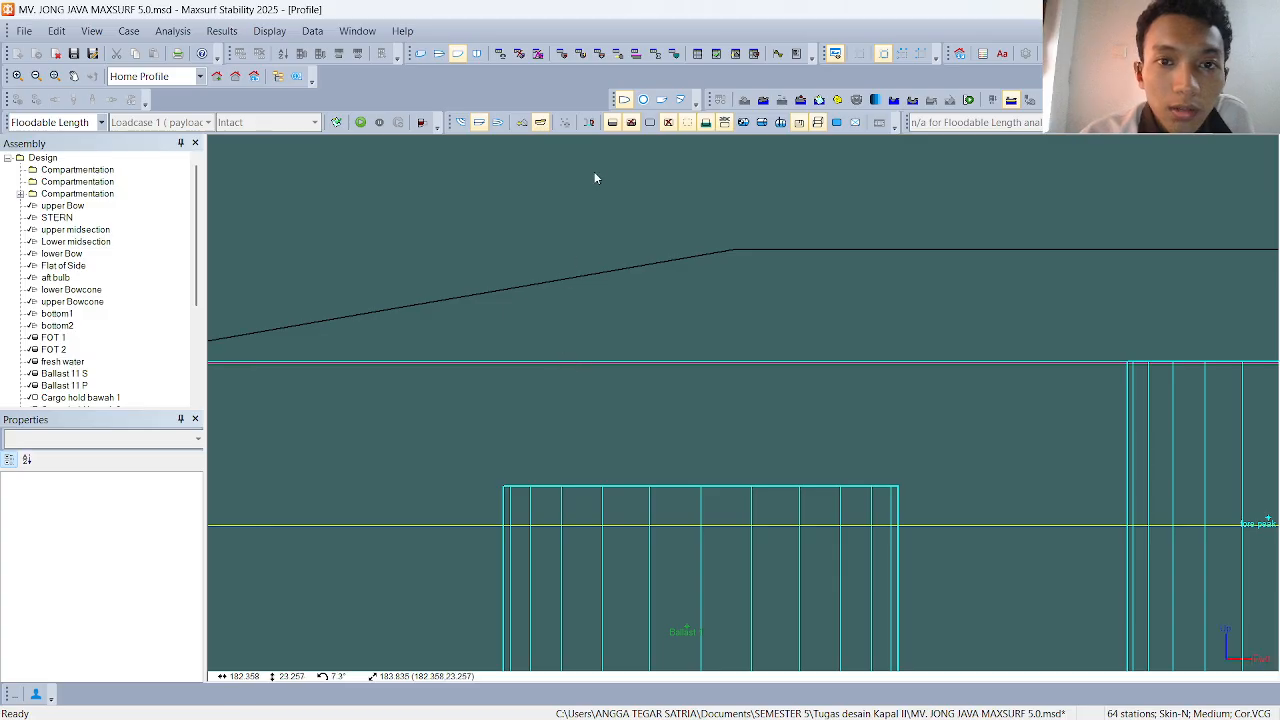
# - Review the Height values of the margin line points along the hull in the Margin Line Points table
pyautogui.click(636, 55)
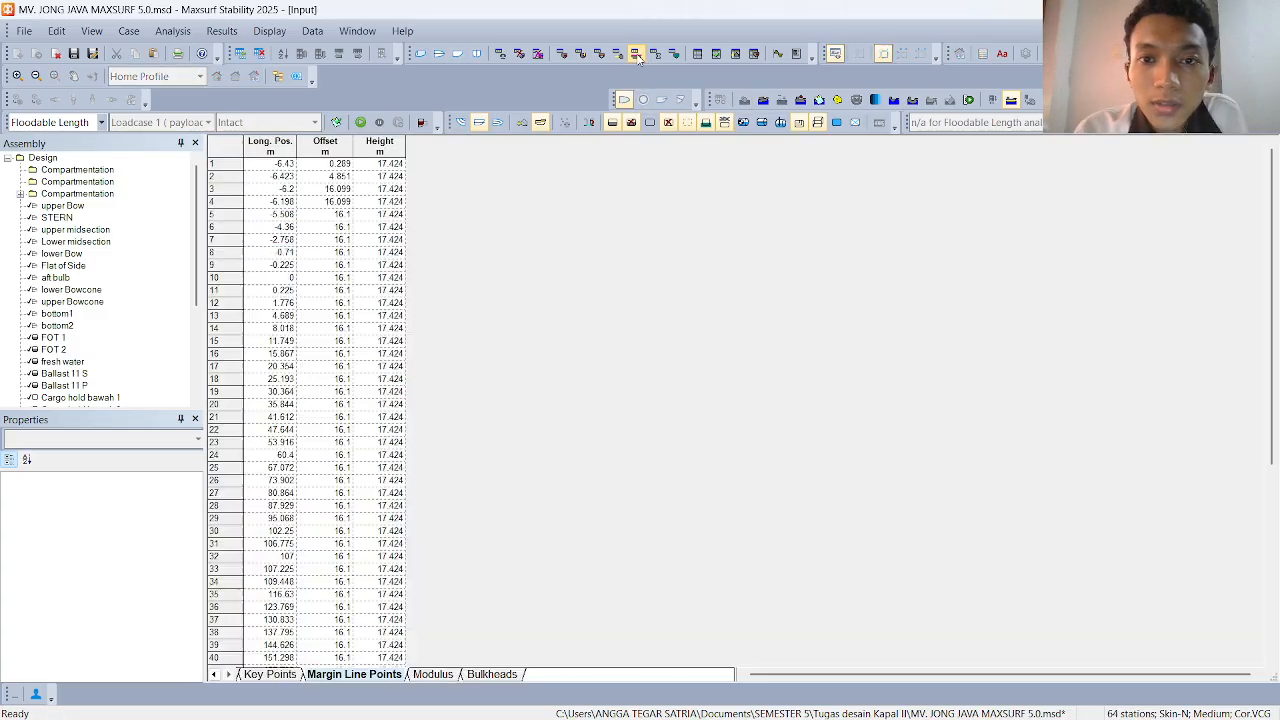
pyautogui.click(379, 189)
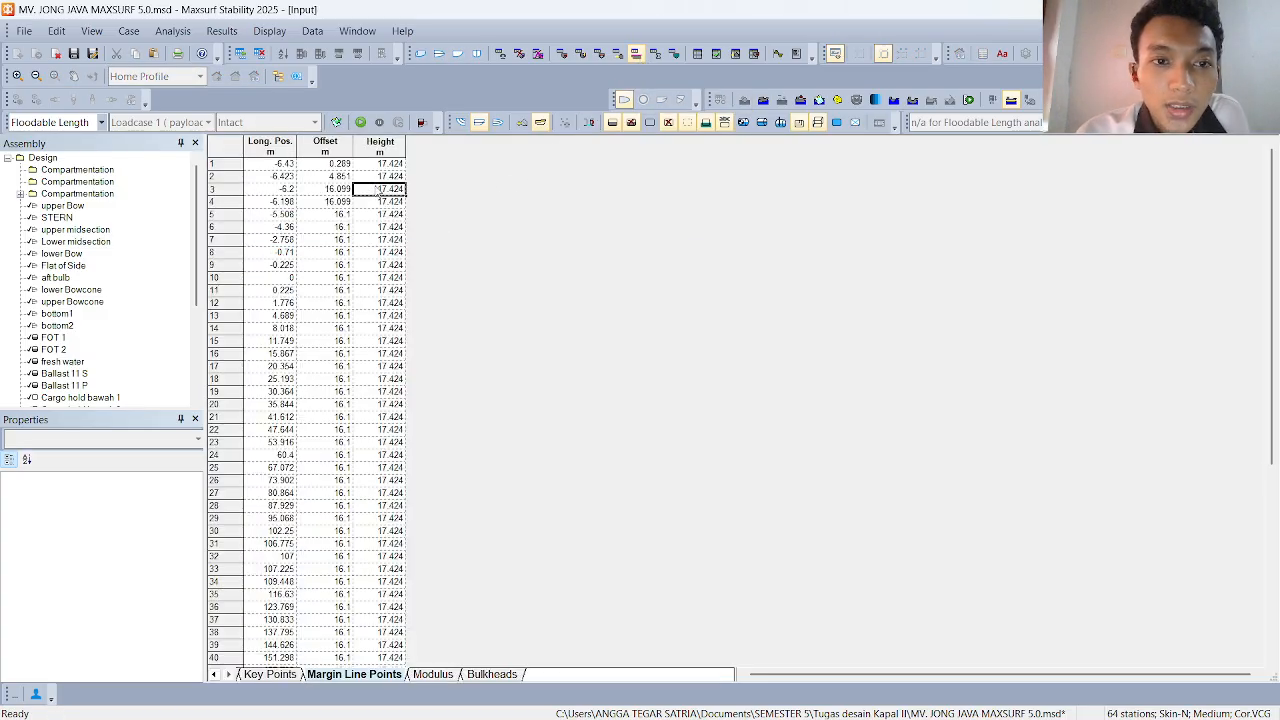
pyautogui.click(379, 149)
pyautogui.click(385, 176)
pyautogui.click(390, 202)
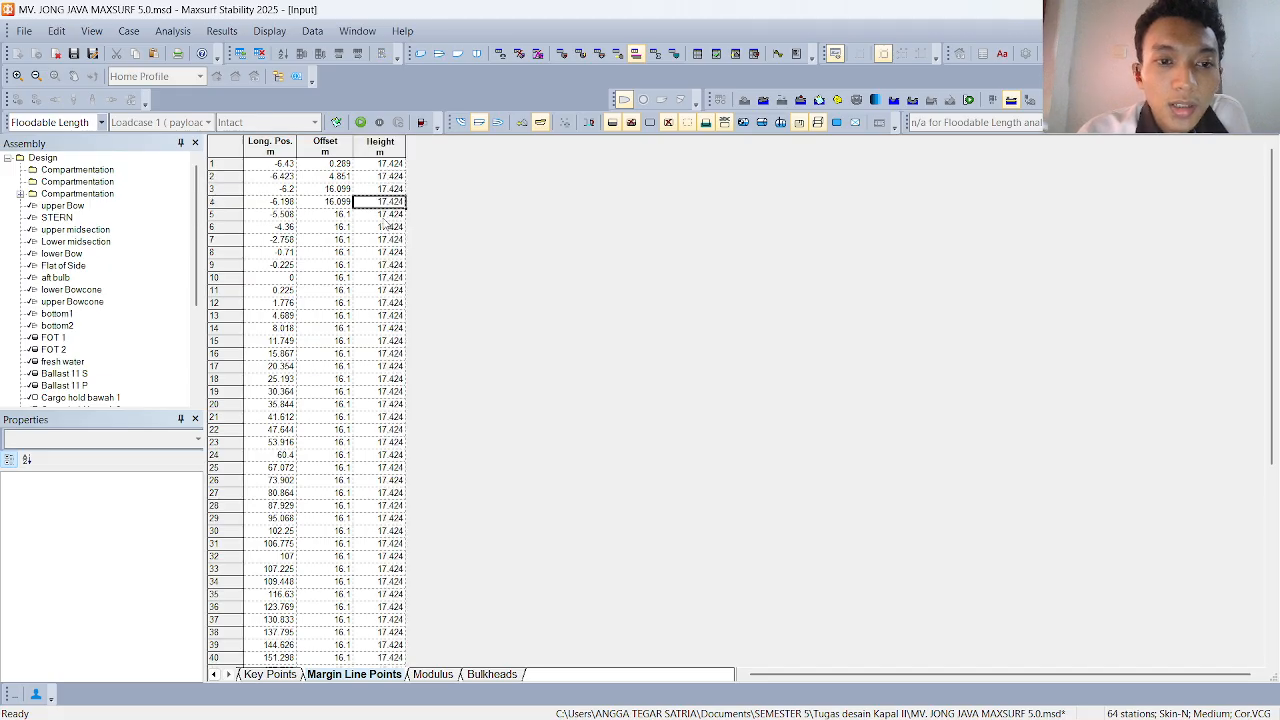
pyautogui.click(383, 227)
pyautogui.click(383, 242)
pyautogui.click(382, 254)
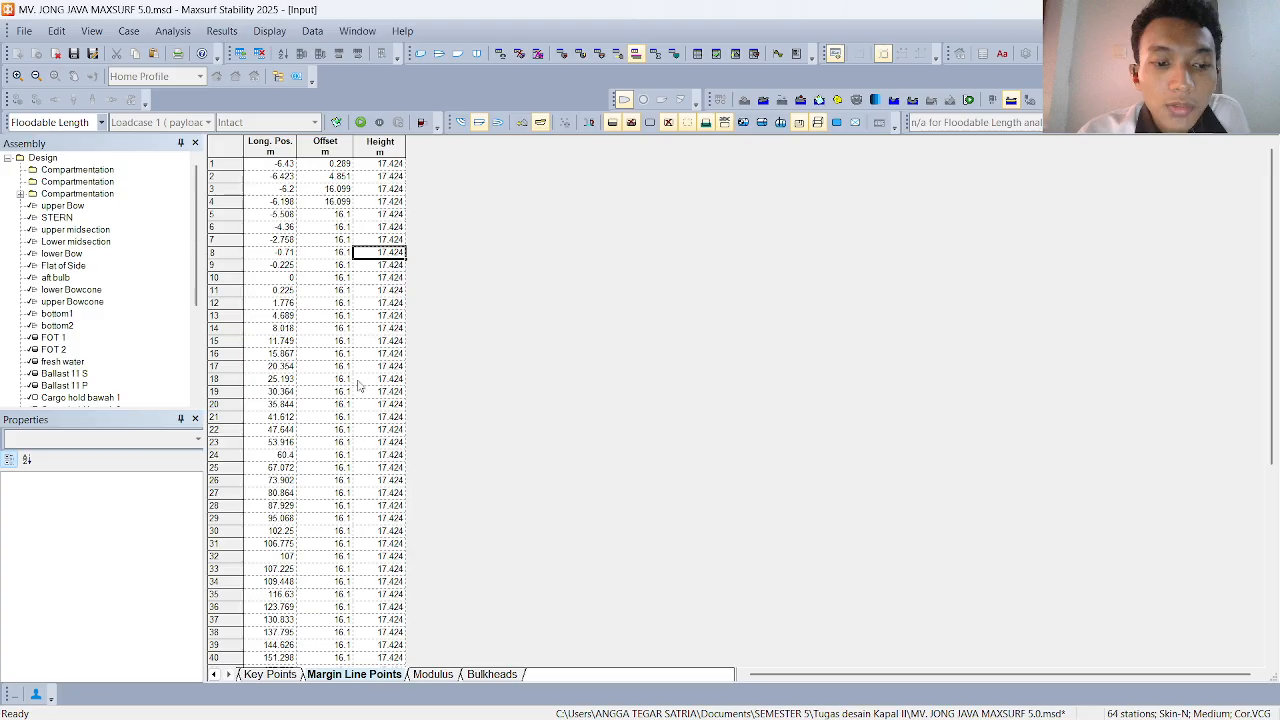
pyautogui.click(370, 543)
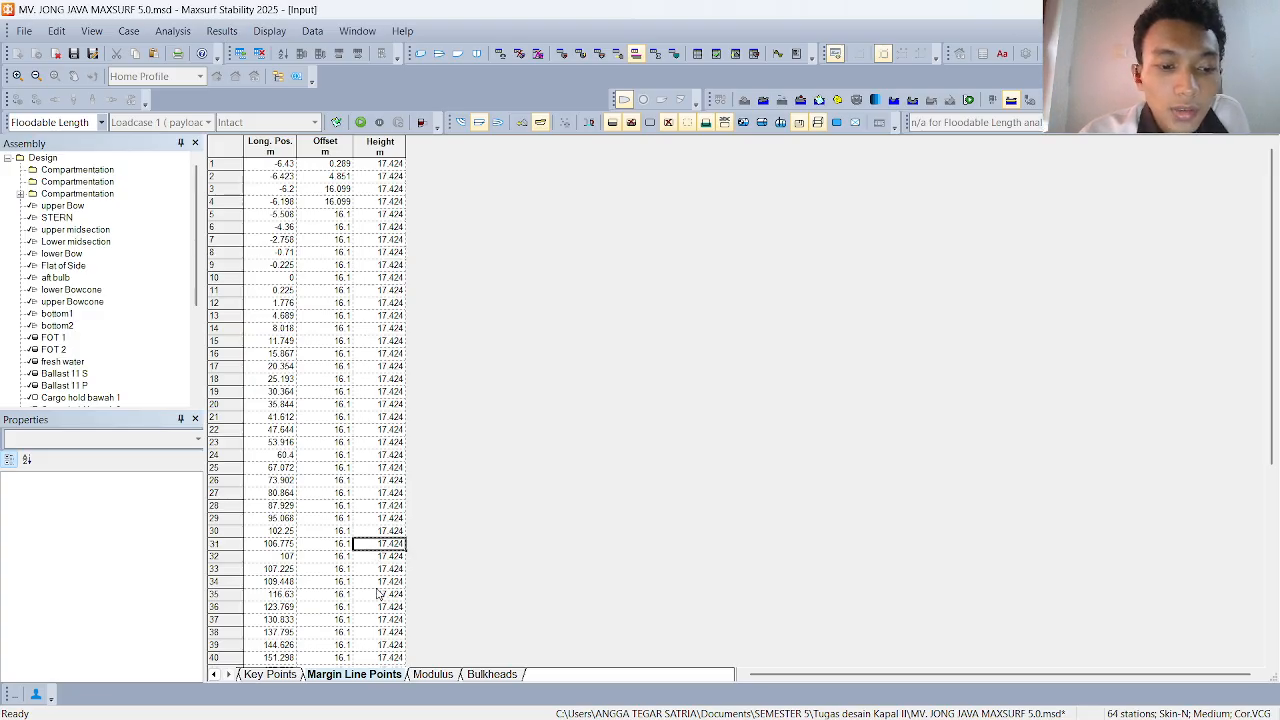
pyautogui.doubleClick(380, 581)
pyautogui.click(376, 543)
pyautogui.click(376, 530)
pyautogui.click(376, 518)
pyautogui.click(375, 506)
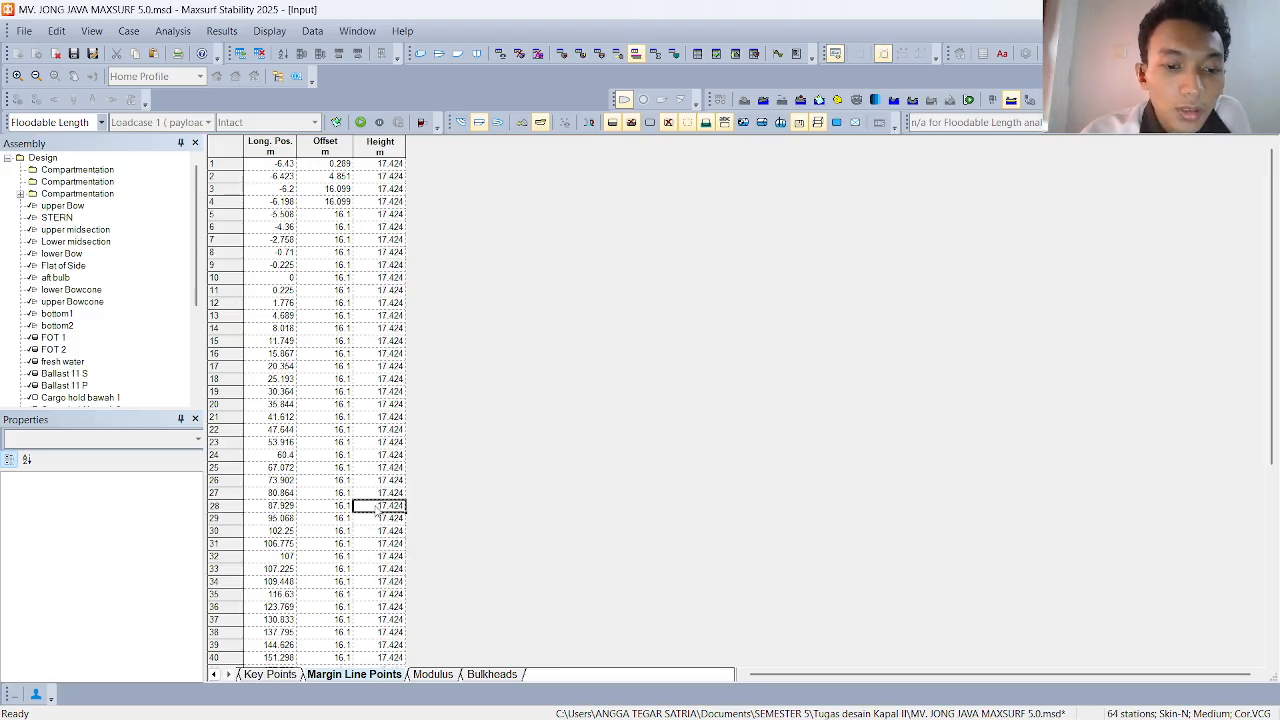
pyautogui.click(374, 493)
pyautogui.click(373, 481)
pyautogui.click(374, 468)
pyautogui.click(381, 391)
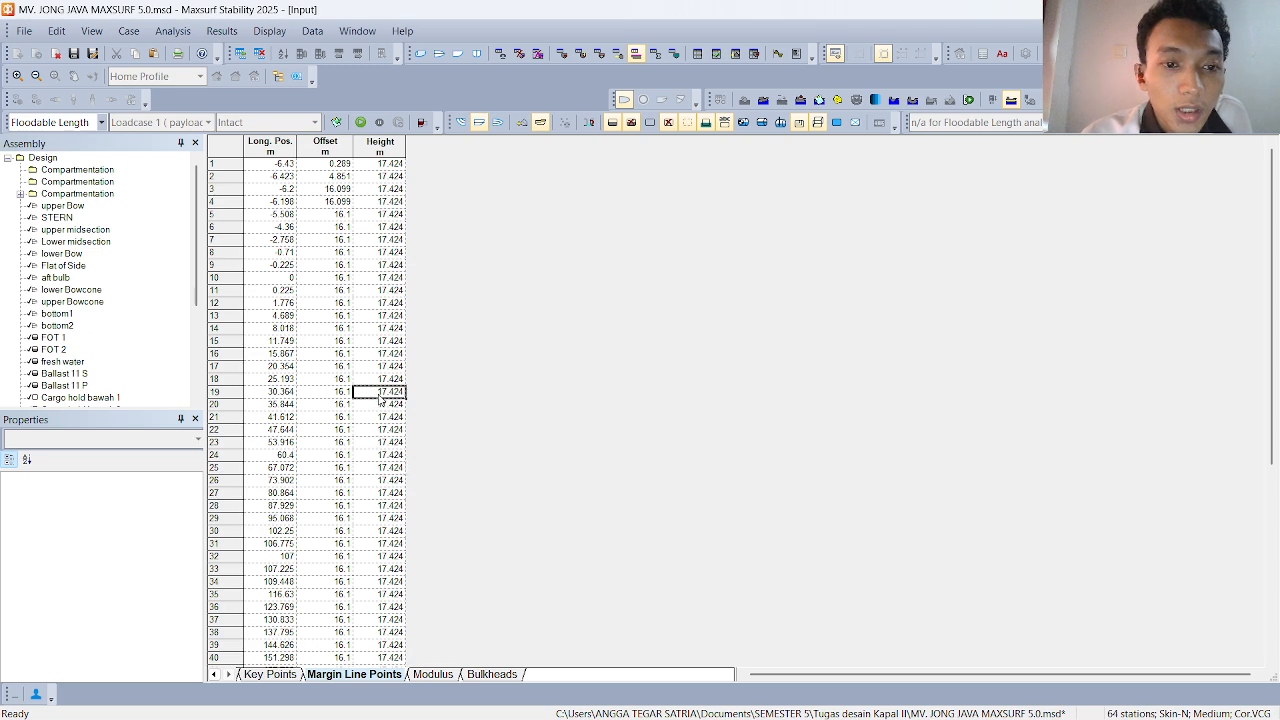
pyautogui.click(385, 354)
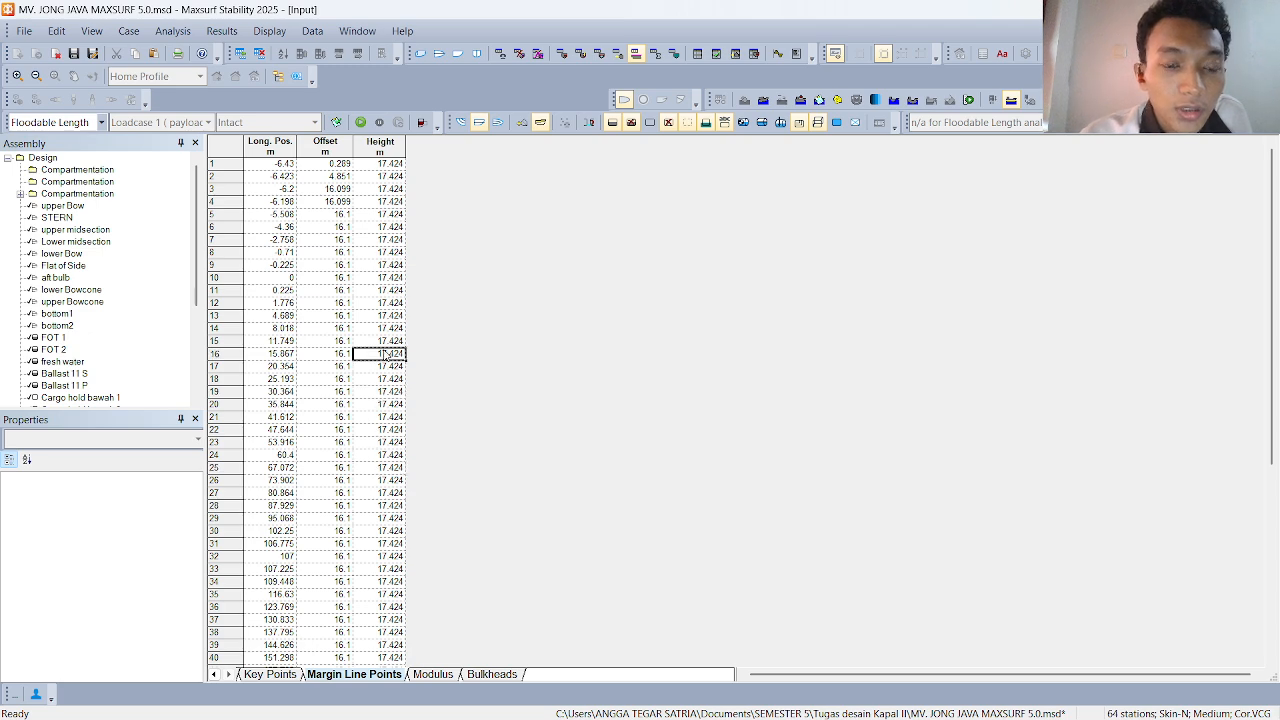
pyautogui.click(383, 164)
pyautogui.click(386, 202)
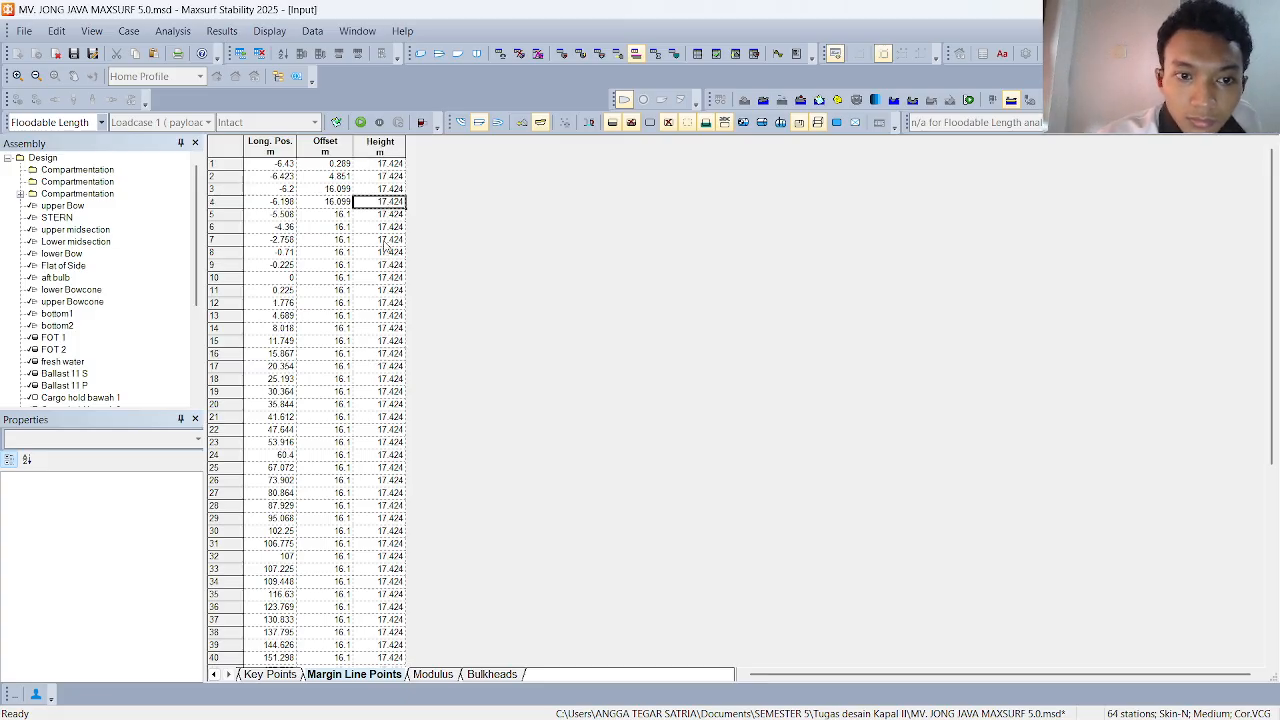
pyautogui.click(386, 241)
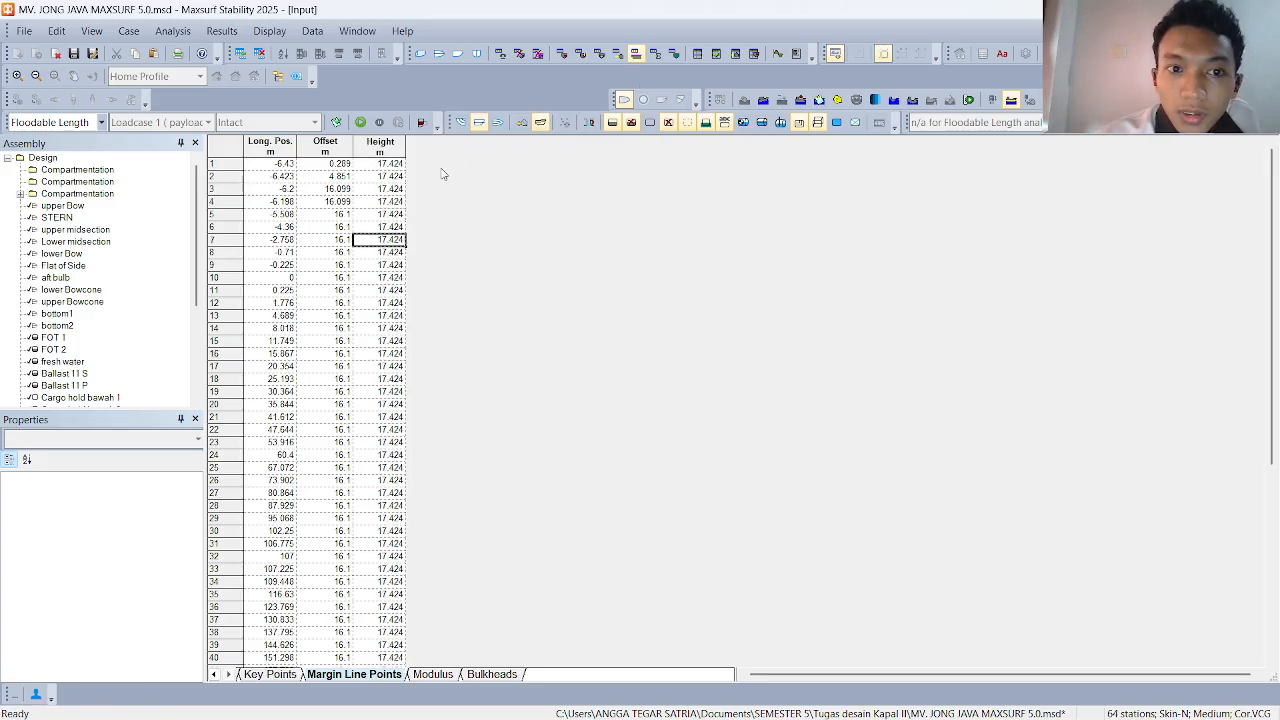
pyautogui.click(389, 150)
pyautogui.click(388, 189)
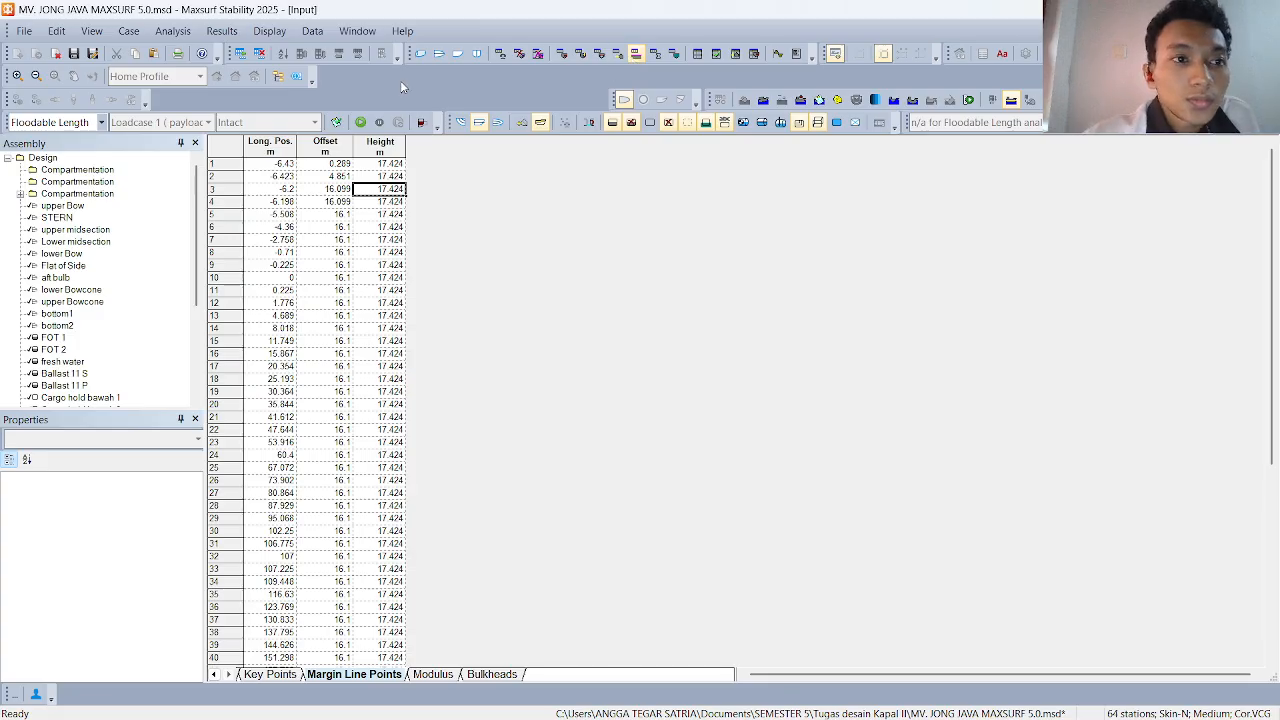
# - Accept margin line immersion with a 0 m minimum as the floodable length criterion, without trim or GM limits
pyautogui.click(172, 31)
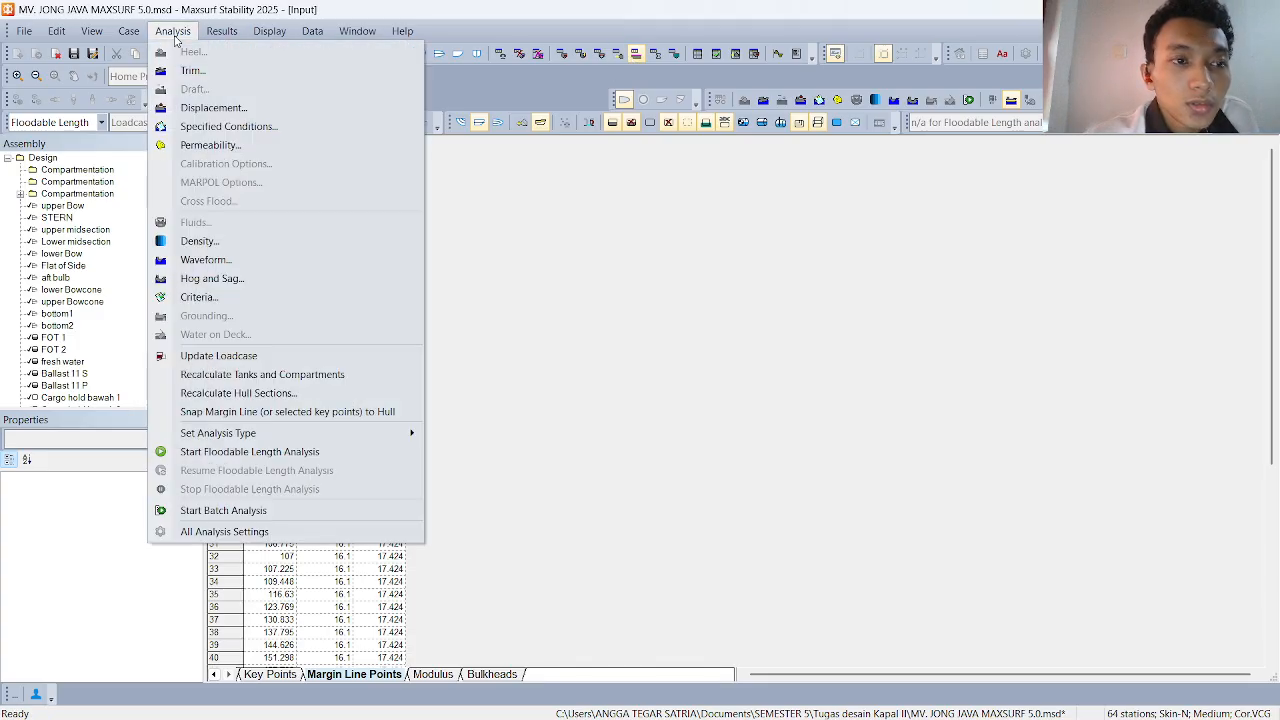
pyautogui.click(200, 297)
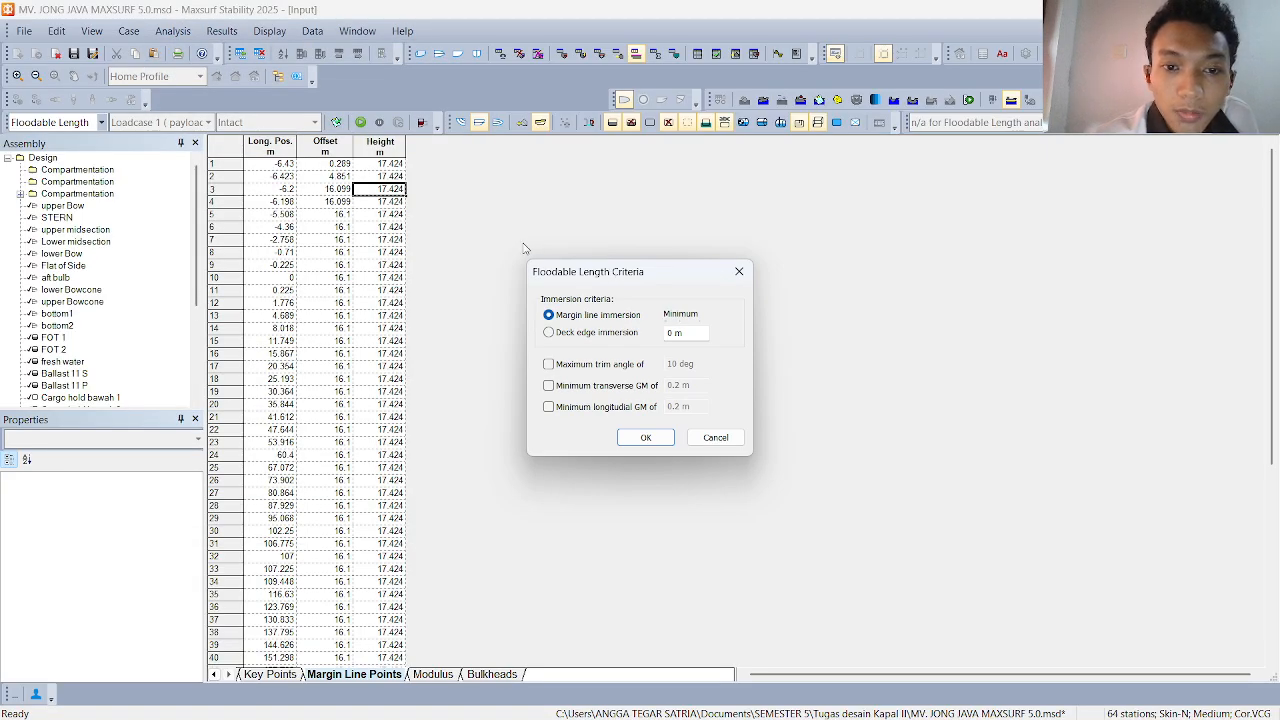
pyautogui.click(172, 30)
pyautogui.click(200, 297)
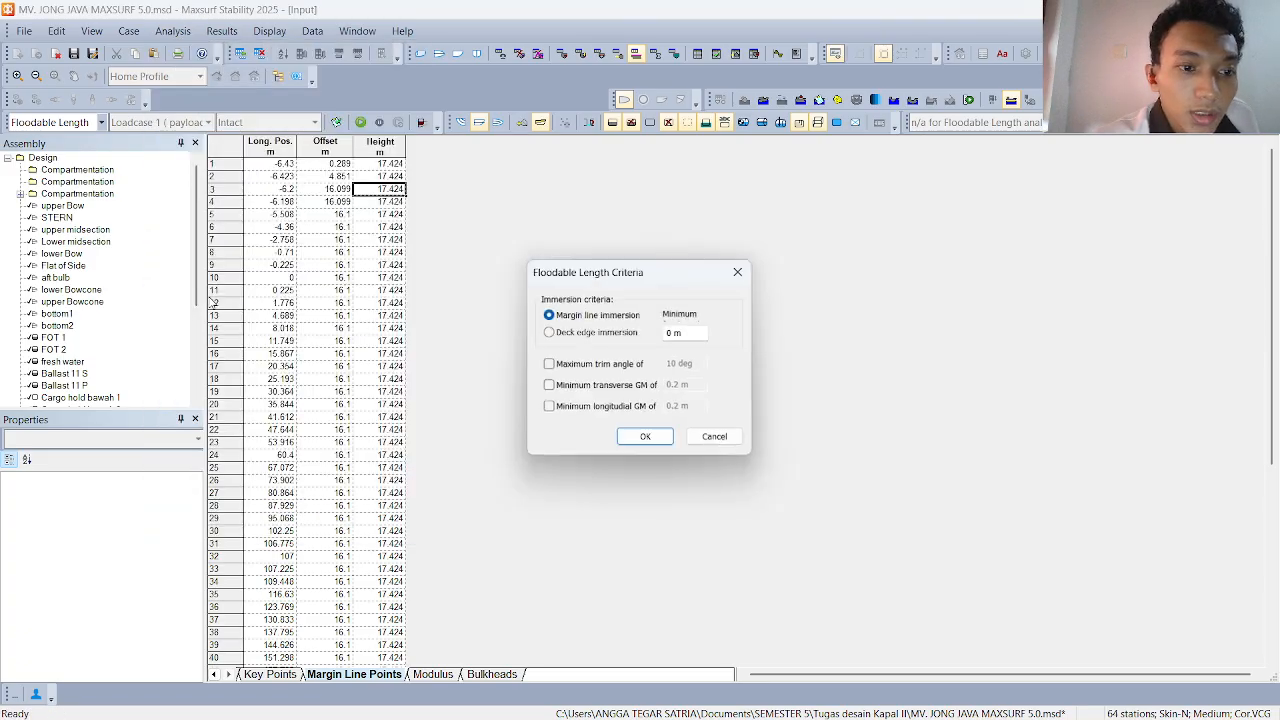
pyautogui.click(646, 439)
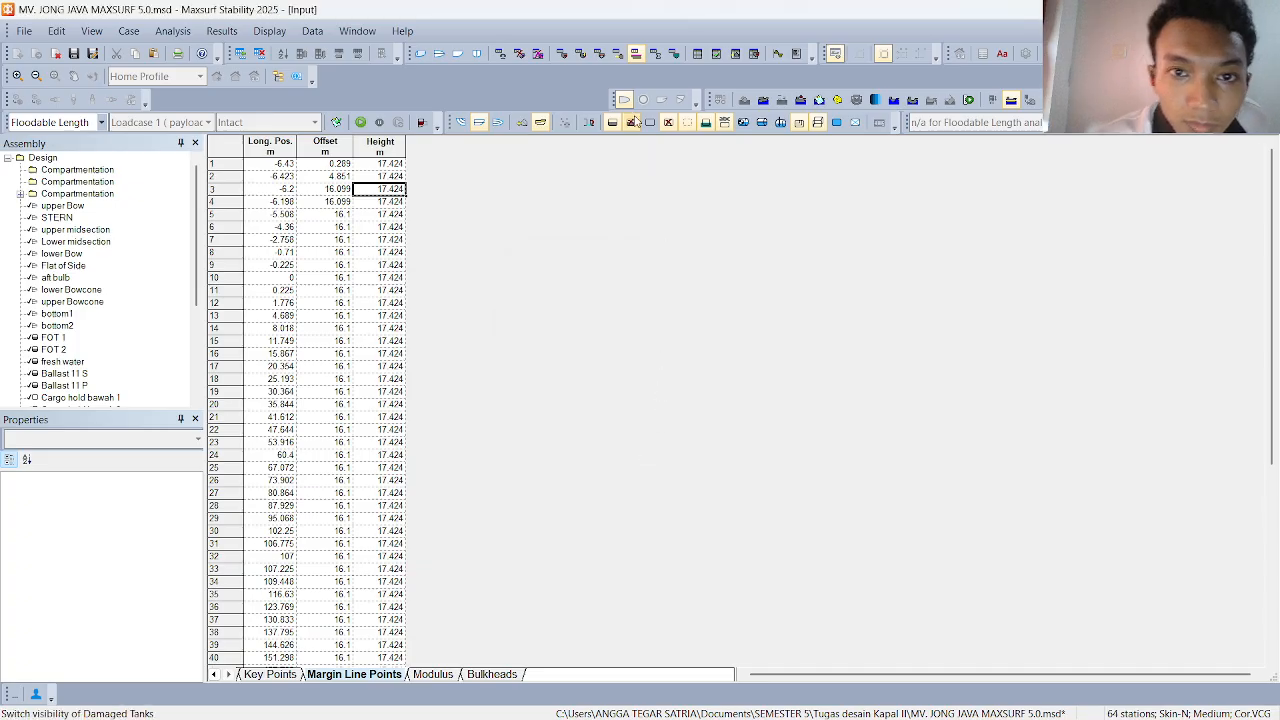
# - Review the Intact Perm. % values of the fuel, fresh water and ballast tanks in the Room Definition table
pyautogui.click(563, 55)
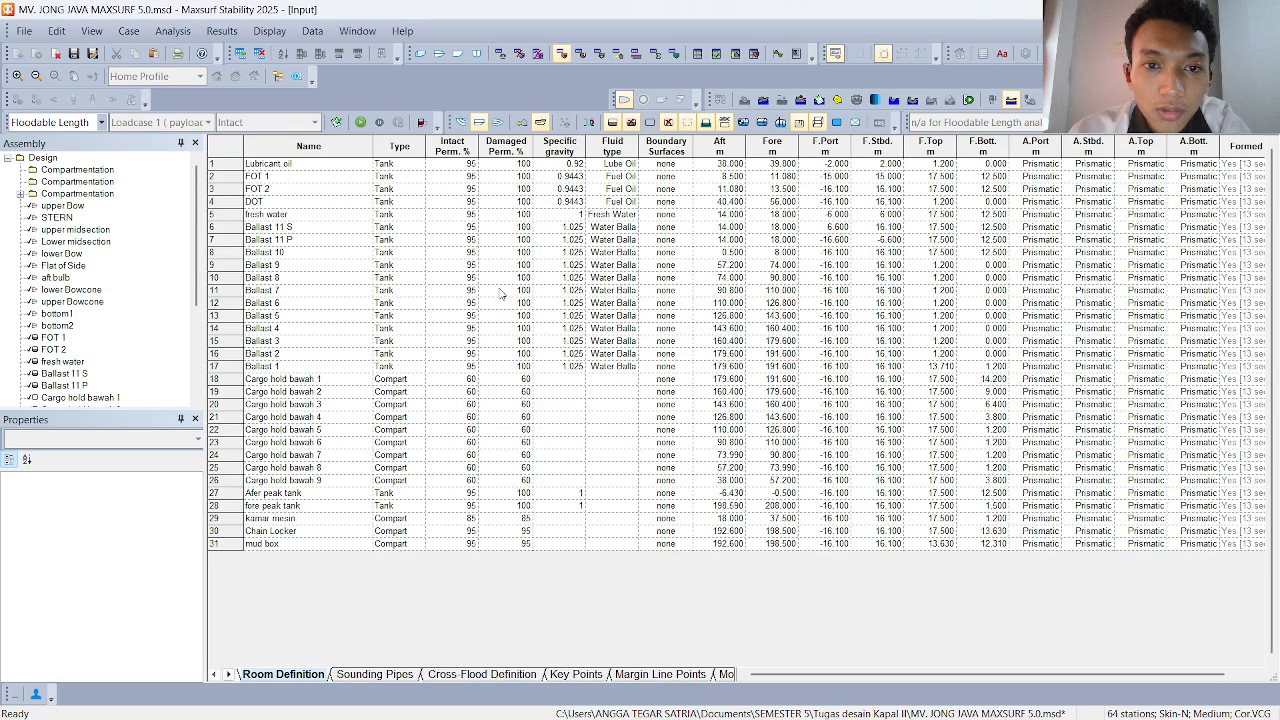
pyautogui.click(472, 189)
pyautogui.click(470, 164)
pyautogui.click(472, 201)
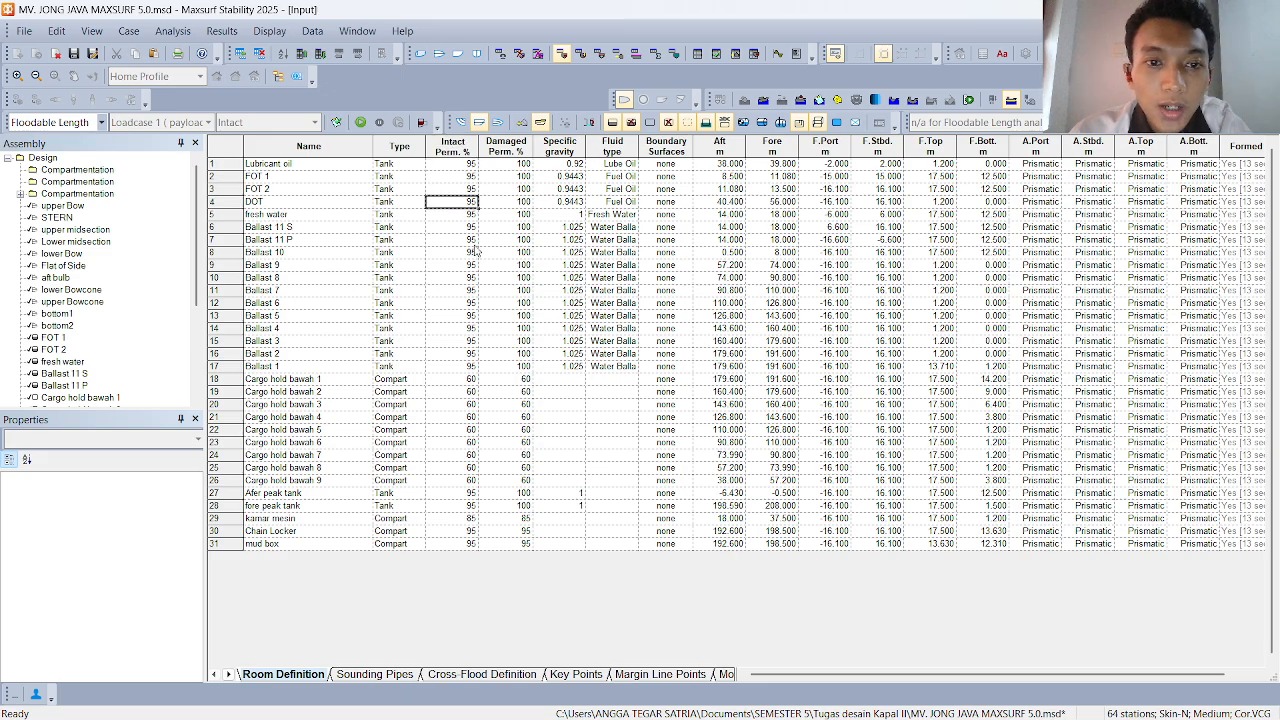
pyautogui.click(474, 252)
pyautogui.click(470, 278)
pyautogui.click(468, 315)
pyautogui.click(464, 366)
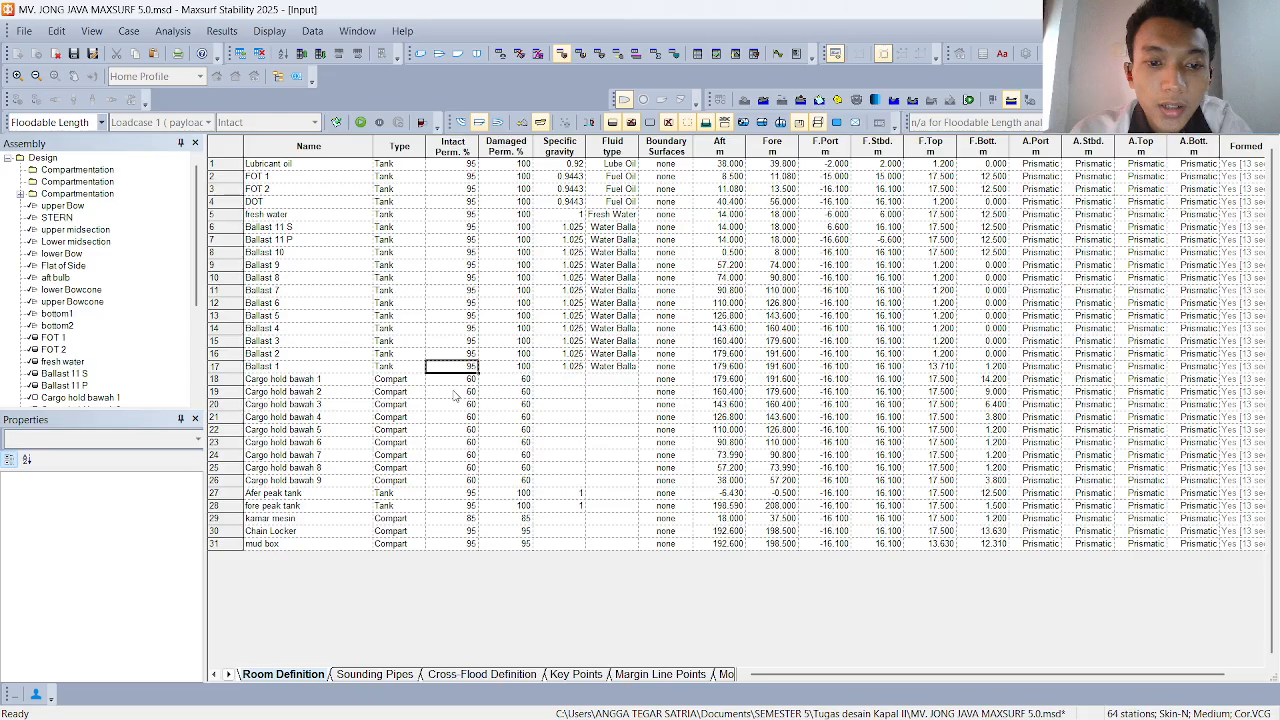
pyautogui.click(456, 391)
pyautogui.click(458, 417)
pyautogui.click(456, 367)
pyautogui.click(446, 329)
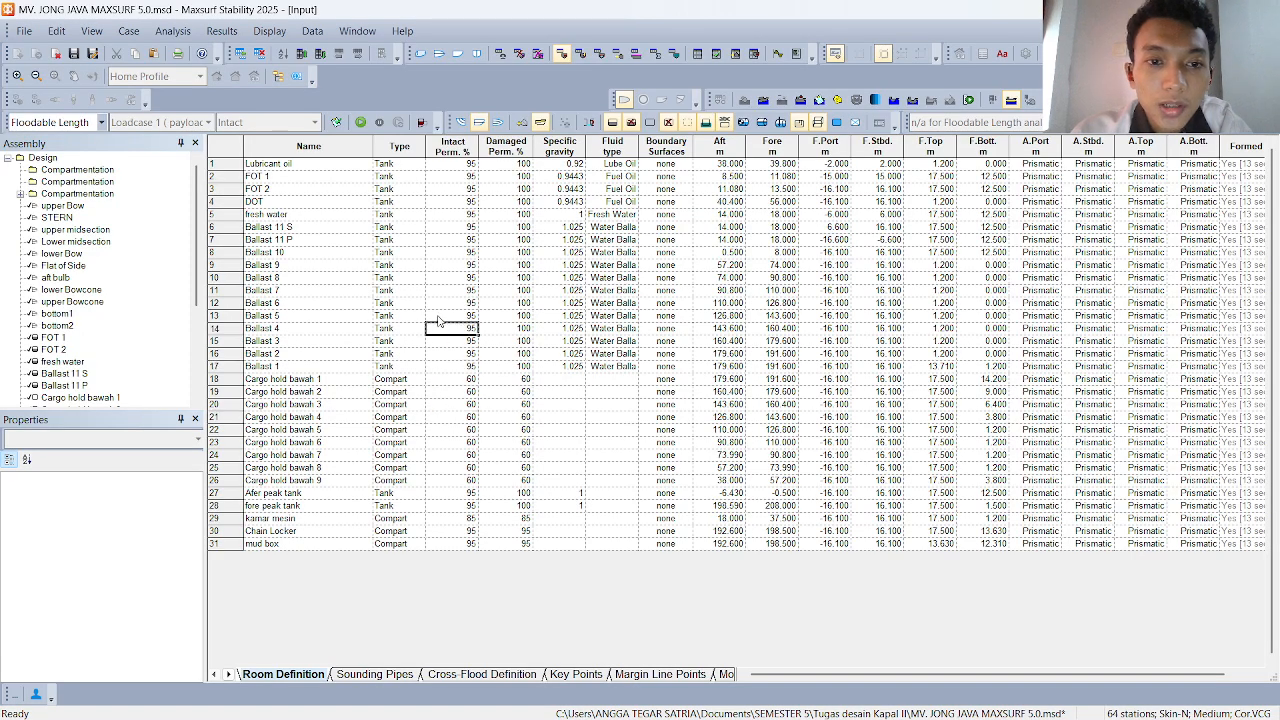
pyautogui.click(437, 290)
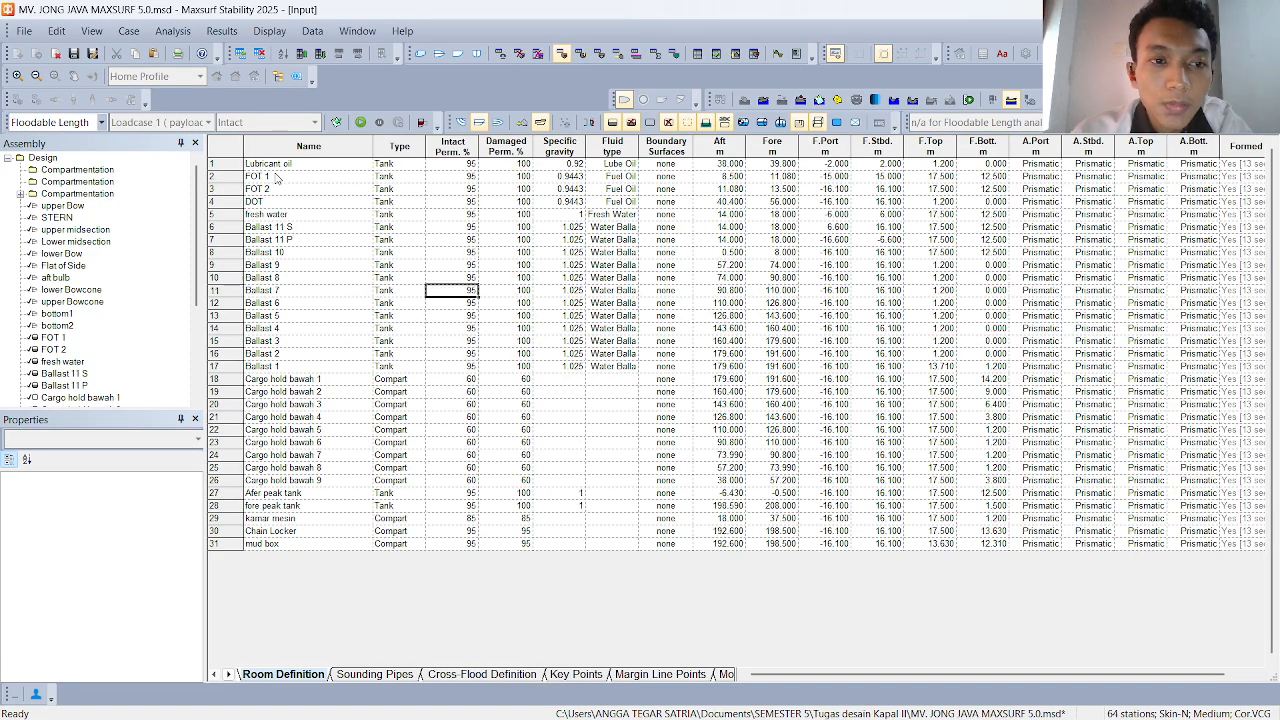
pyautogui.click(287, 241)
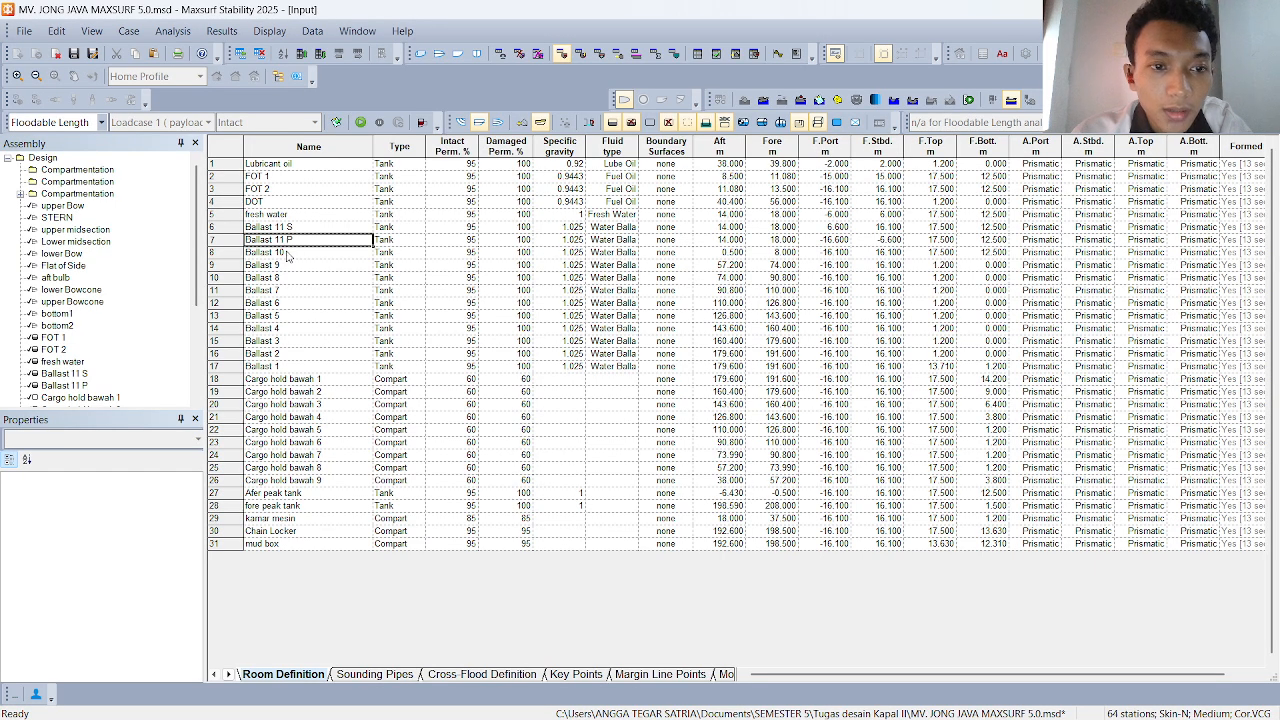
# - Compare the intact permeability of the lubricant oil and fresh water tanks with that of Cargo hold bawah 1, kamar mesin and the after peak tank
pyautogui.click(450, 164)
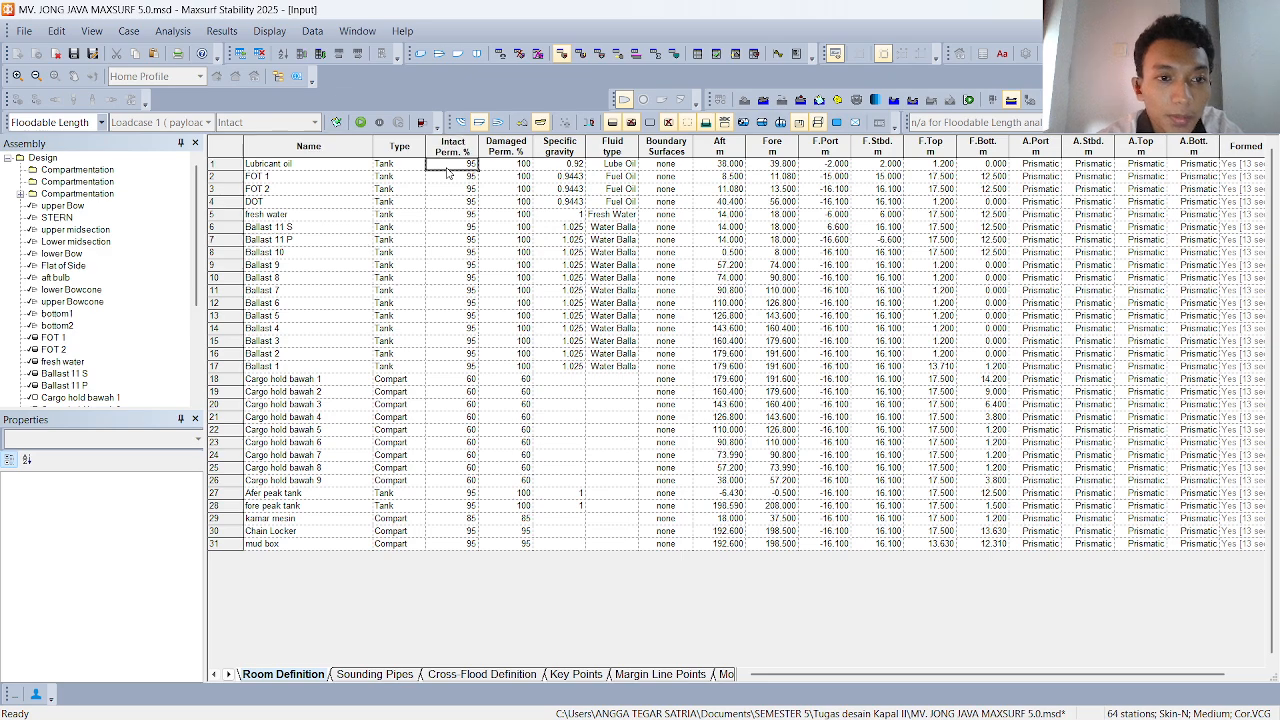
pyautogui.click(450, 215)
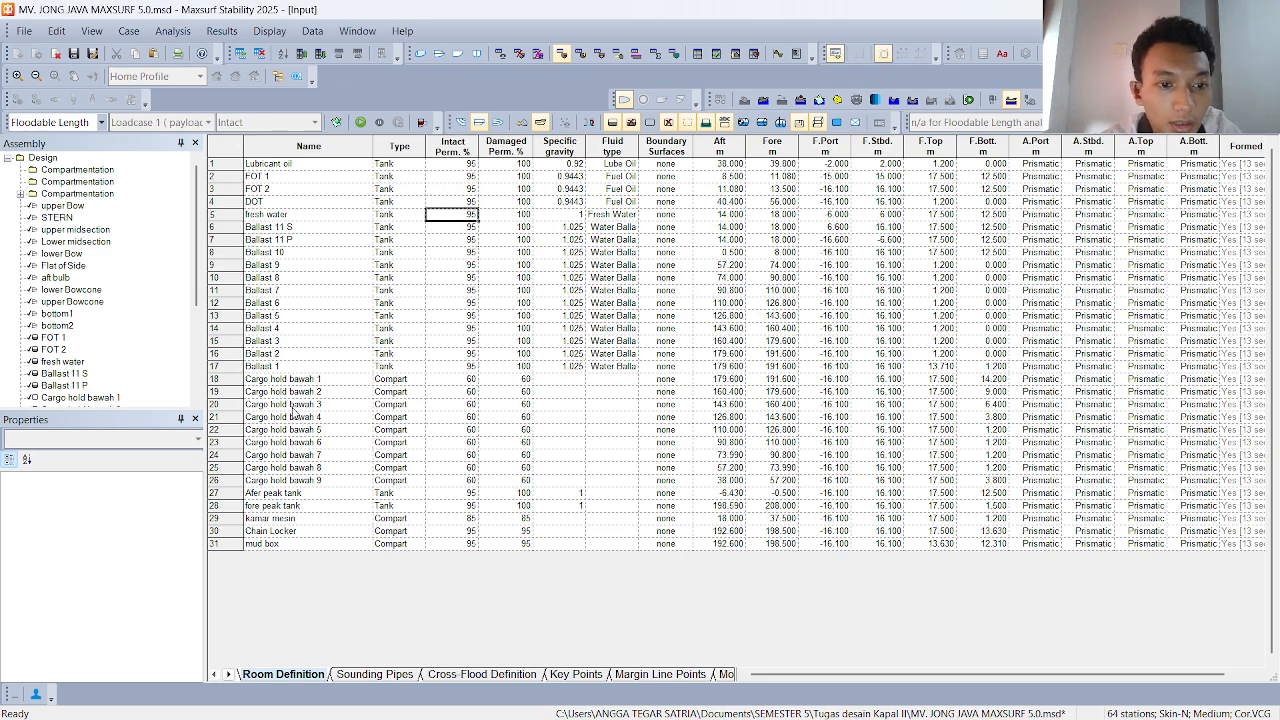
pyautogui.click(282, 382)
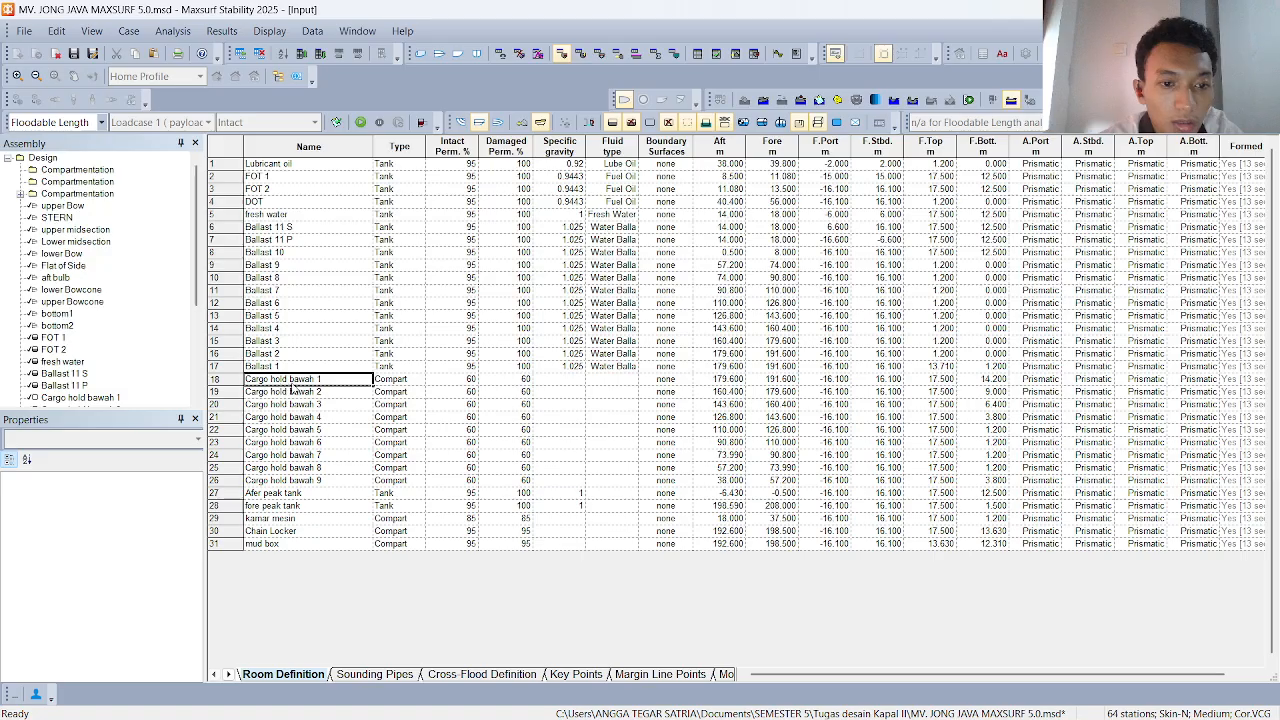
pyautogui.click(462, 380)
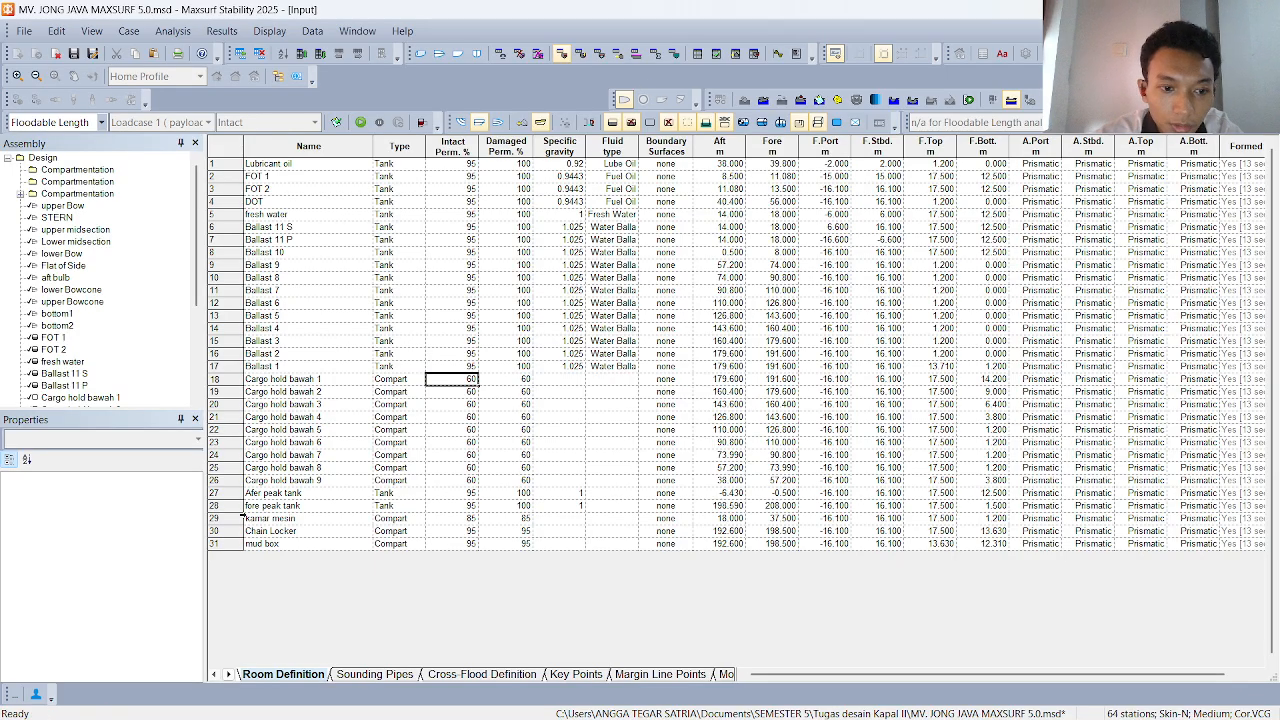
pyautogui.click(300, 520)
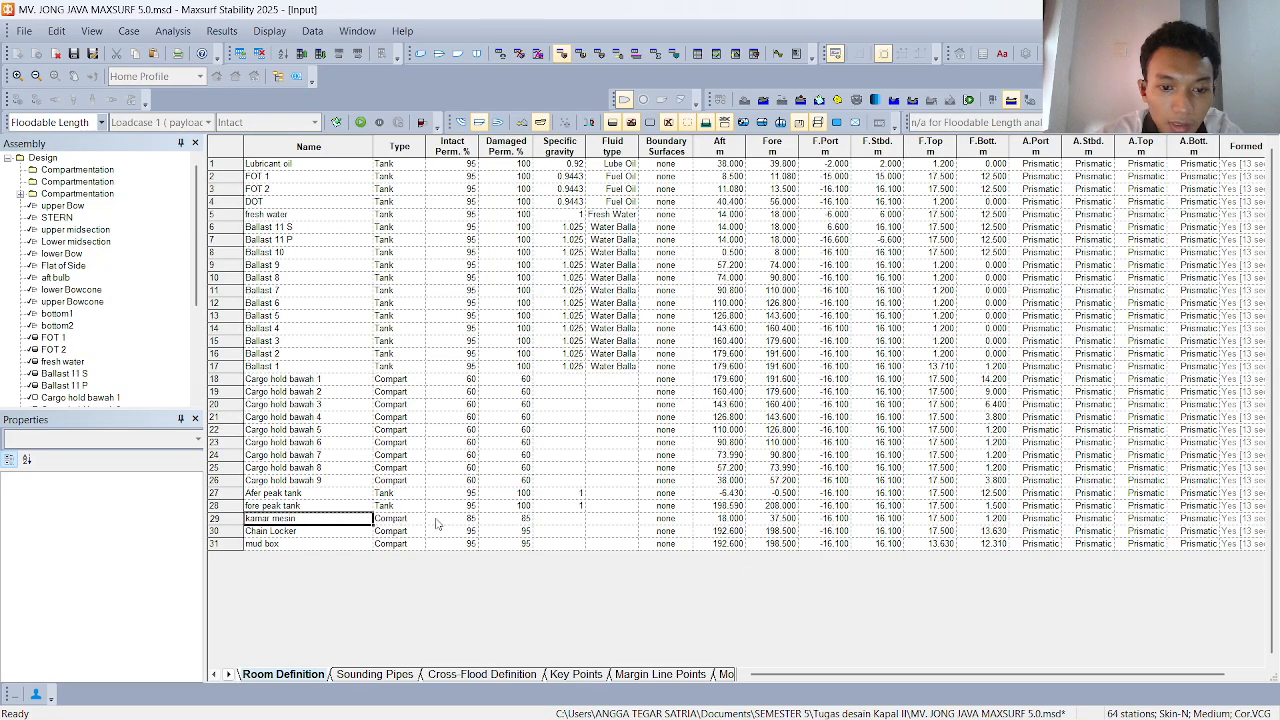
pyautogui.click(438, 521)
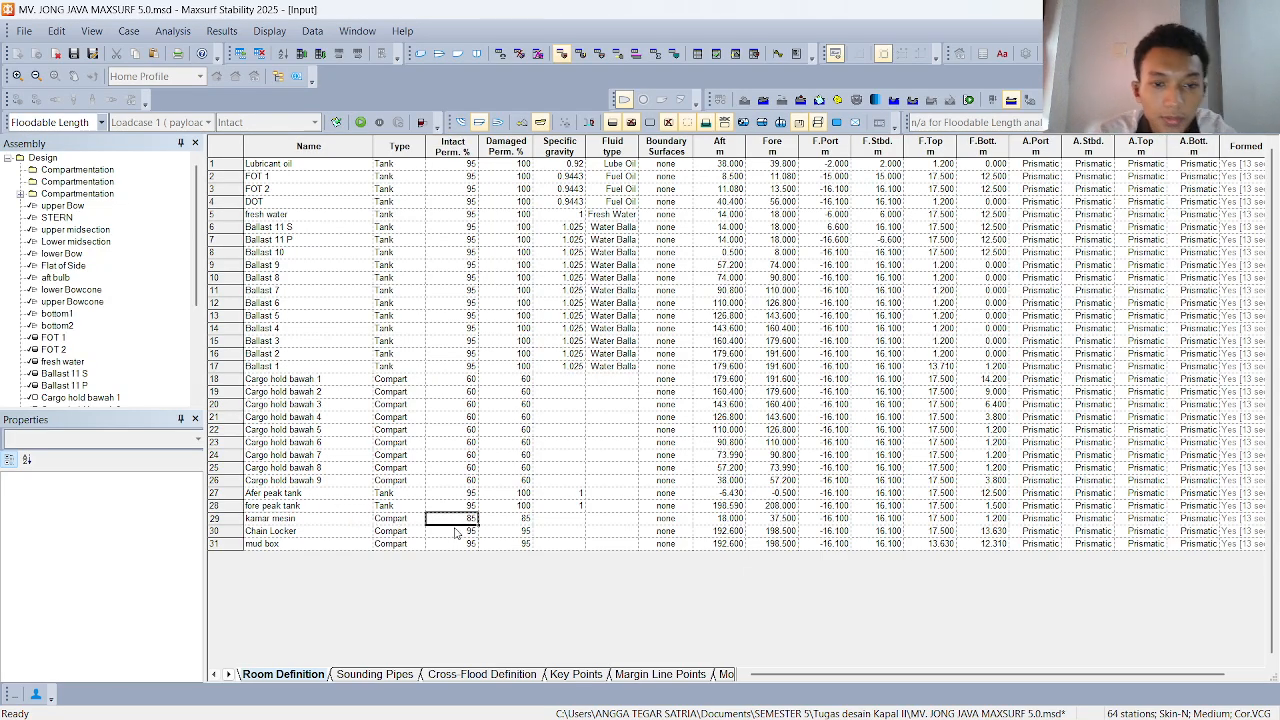
pyautogui.press('Up')
pyautogui.press('Up')
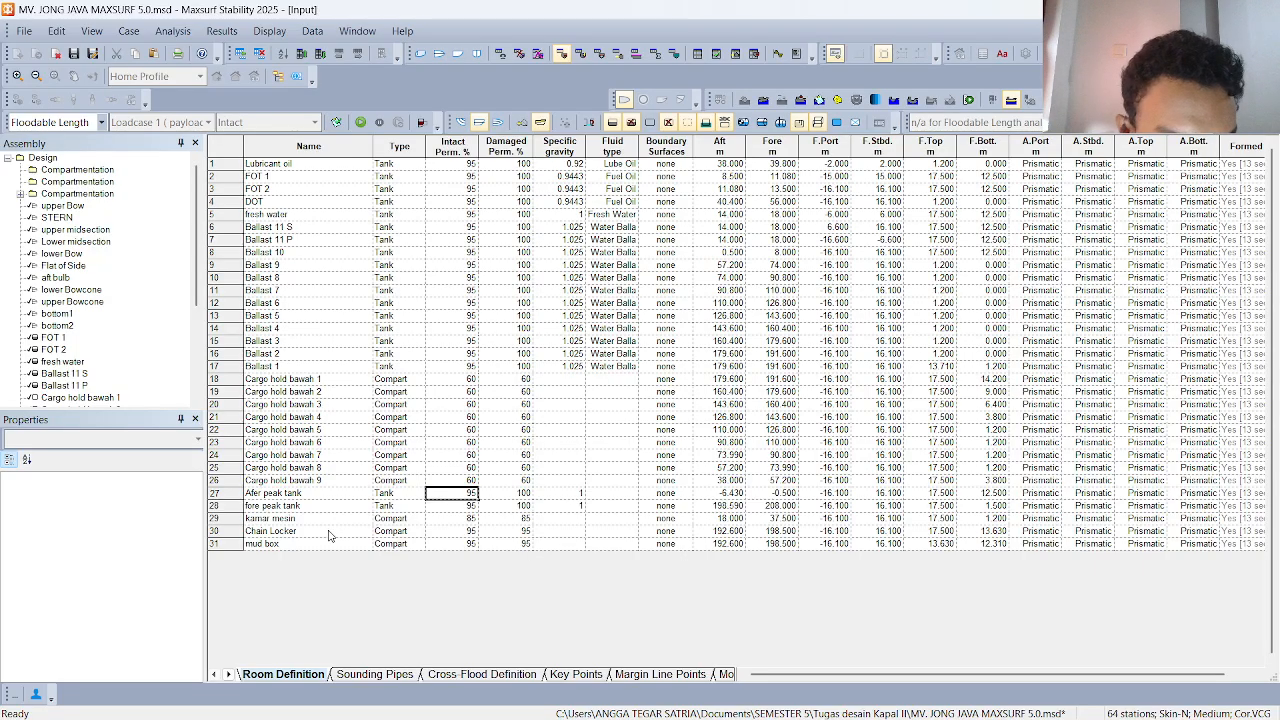
# - Recheck the intact permeability of the tanks from Lubricant oil through Ballast 1
pyautogui.click(292, 356)
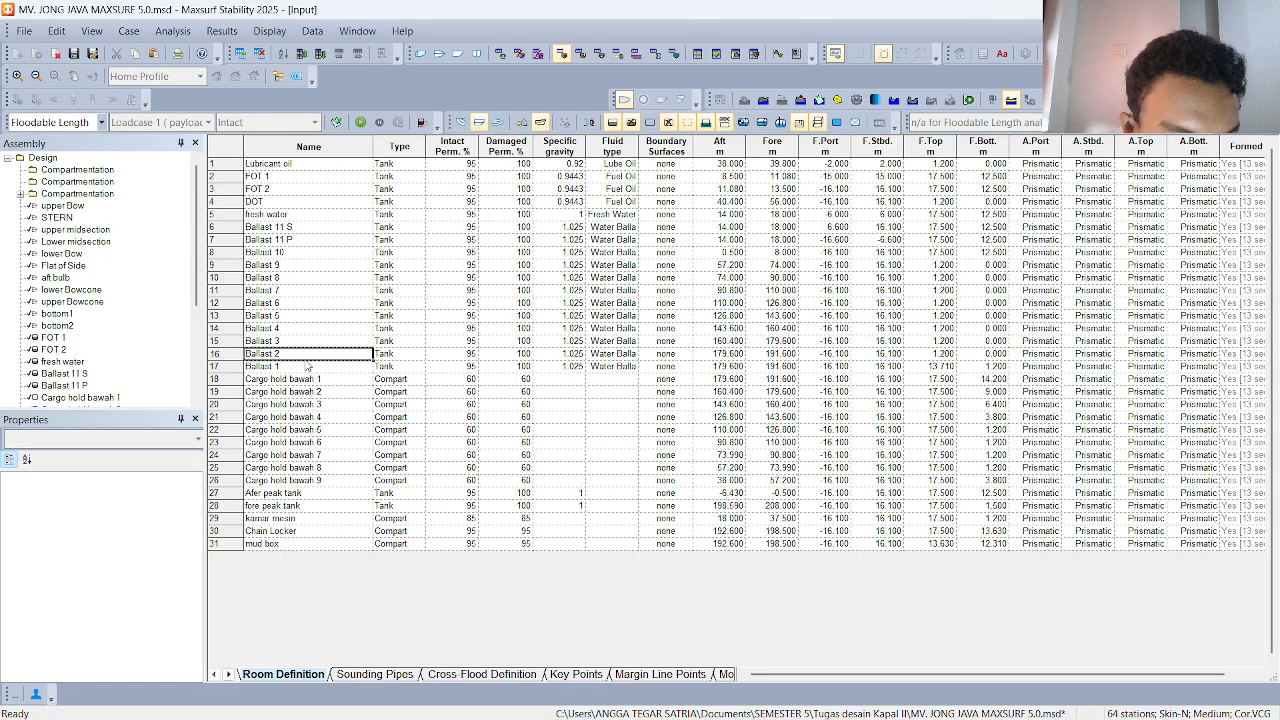
pyautogui.click(469, 365)
pyautogui.click(470, 342)
pyautogui.click(474, 292)
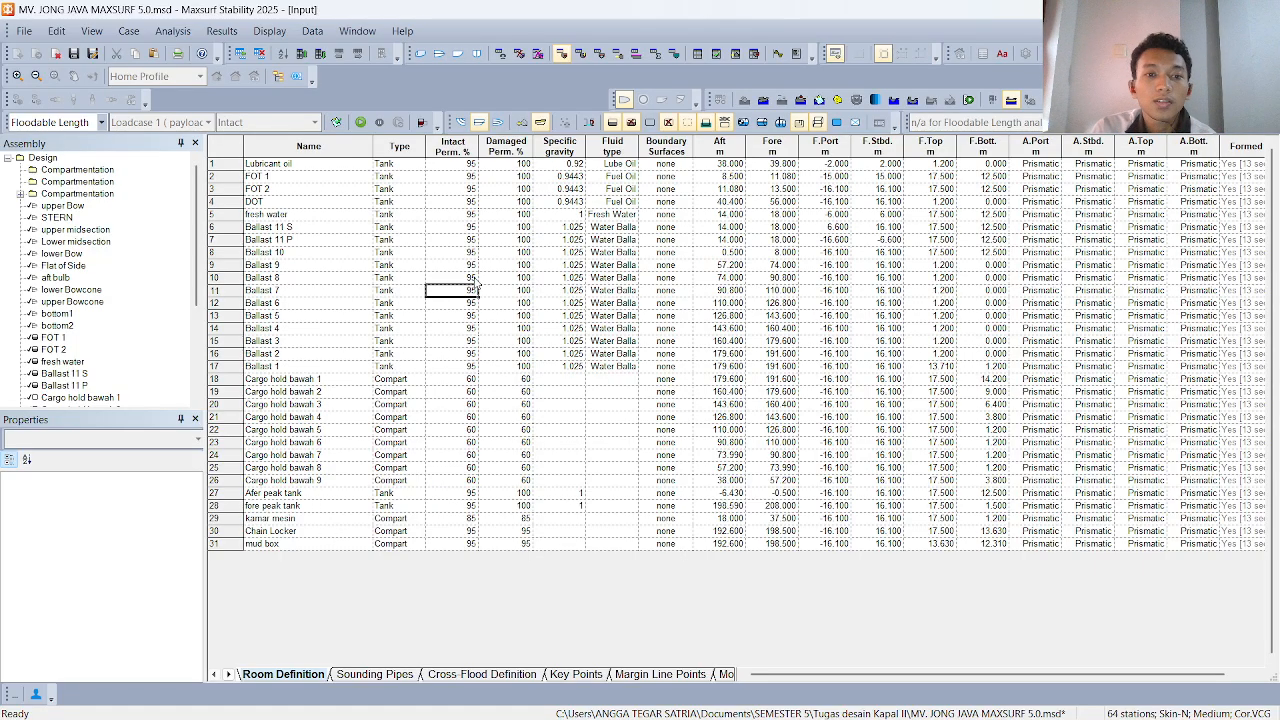
pyautogui.click(476, 229)
pyautogui.click(477, 165)
pyautogui.click(462, 178)
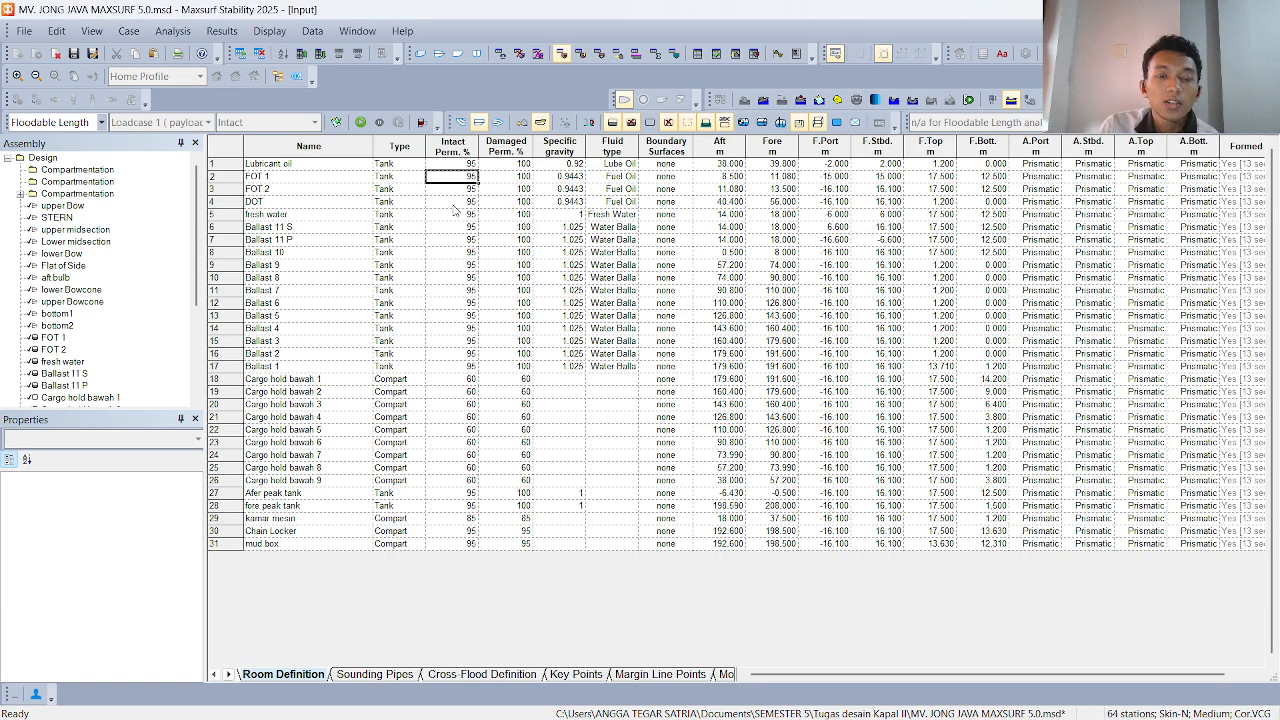
pyautogui.click(460, 241)
pyautogui.click(463, 278)
pyautogui.click(463, 303)
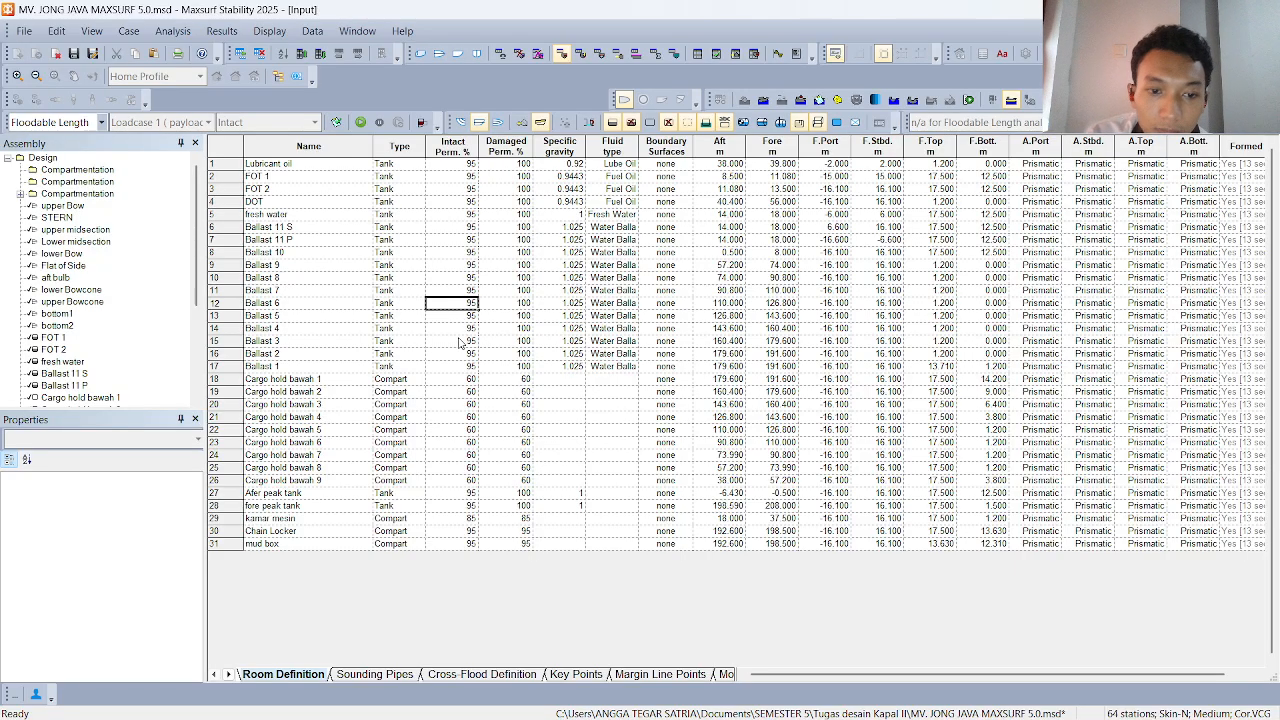
pyautogui.click(463, 367)
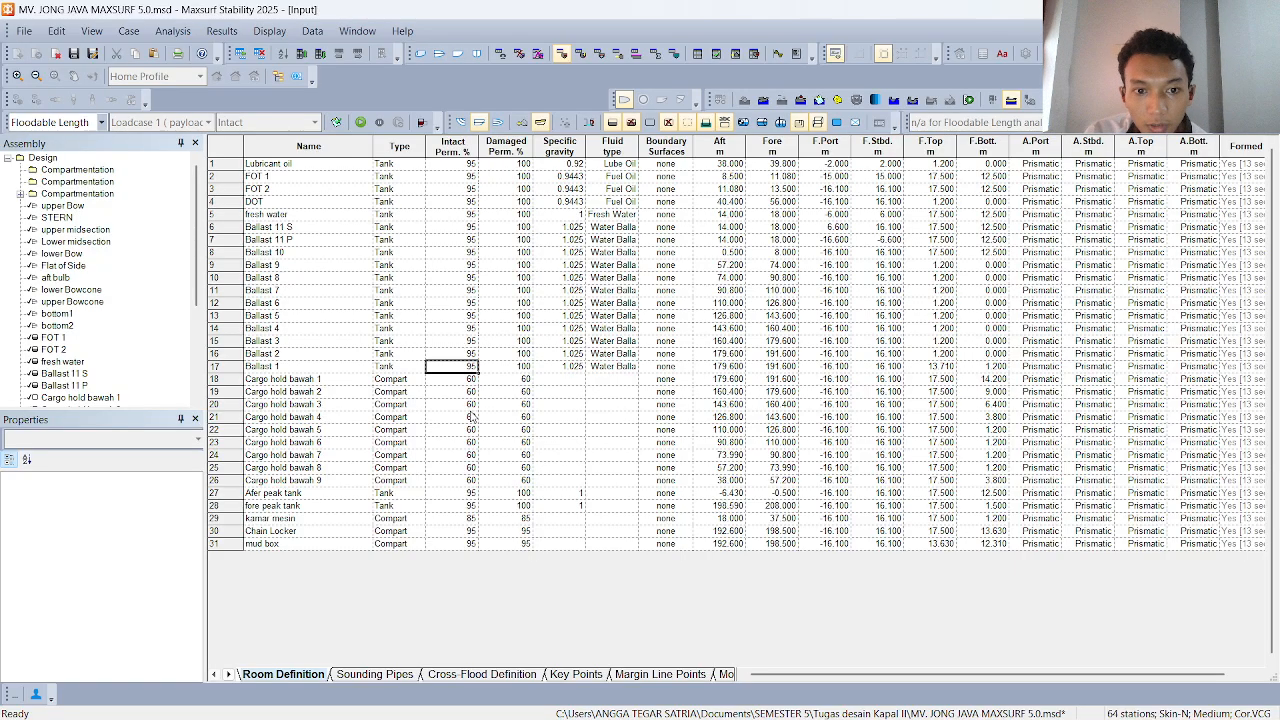
# - Check the intact permeability of the lower cargo holds, kamar mesin, mud box and the fore and after peak tanks
pyautogui.click(469, 419)
pyautogui.click(459, 455)
pyautogui.click(458, 480)
pyautogui.click(458, 518)
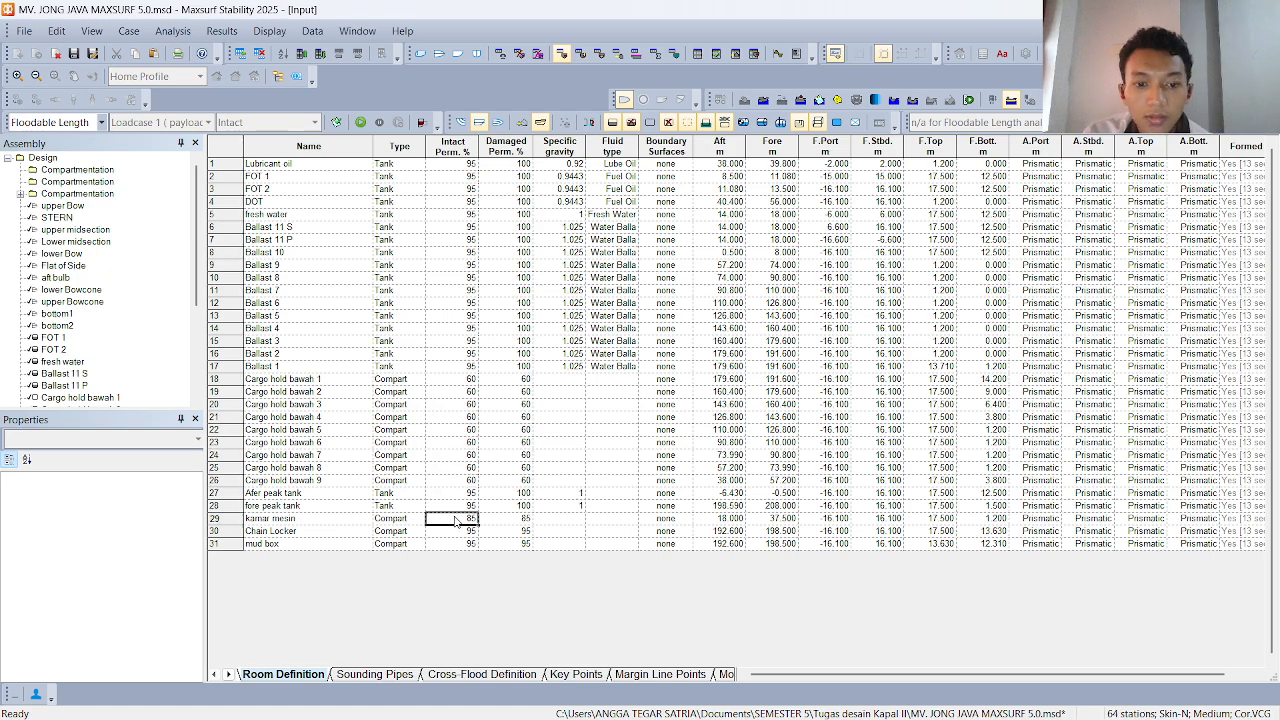
pyautogui.click(457, 545)
pyautogui.click(468, 506)
pyautogui.click(469, 494)
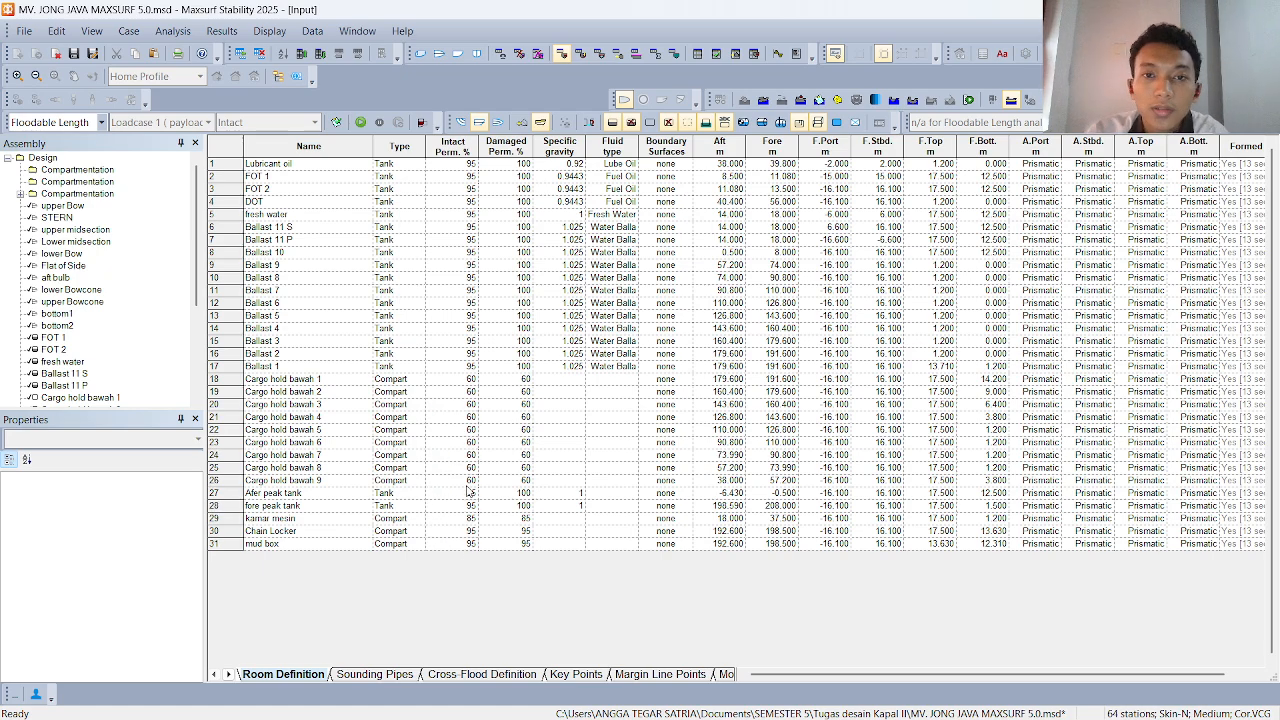
pyautogui.click(467, 482)
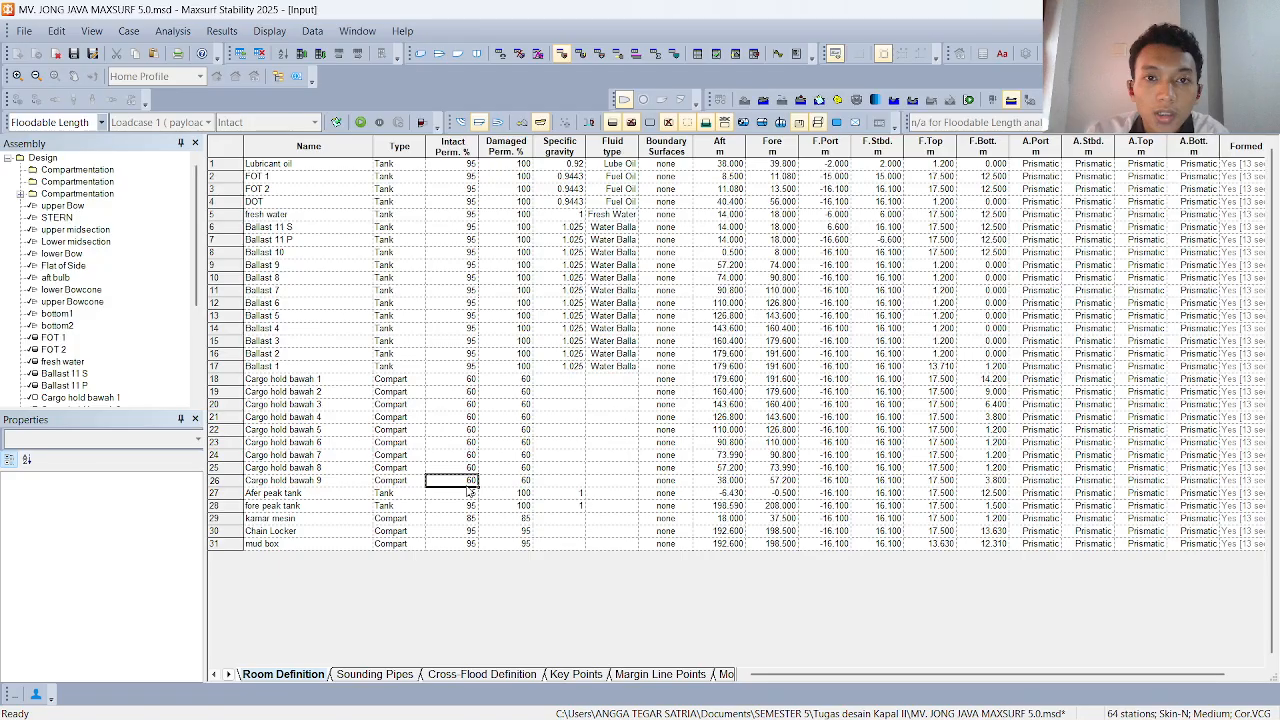
# - Reduce the floodable length permeability list to a single entry and set it to 100%
pyautogui.click(170, 31)
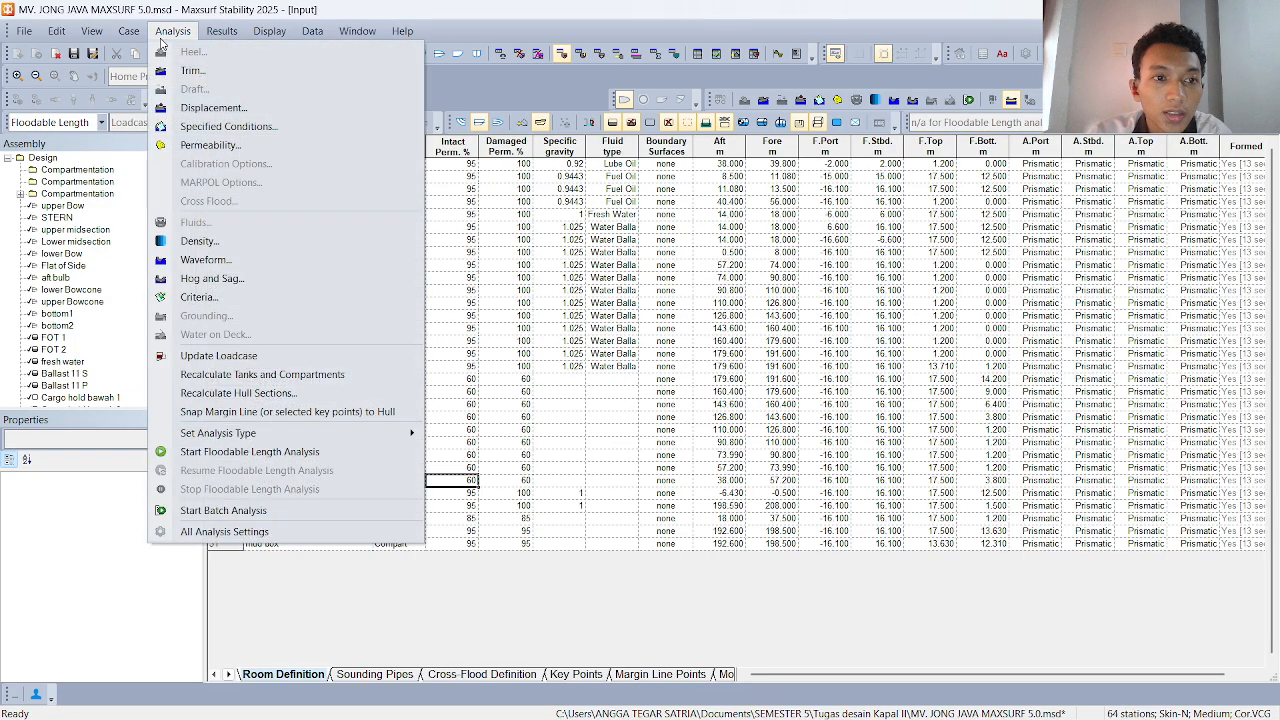
pyautogui.click(229, 146)
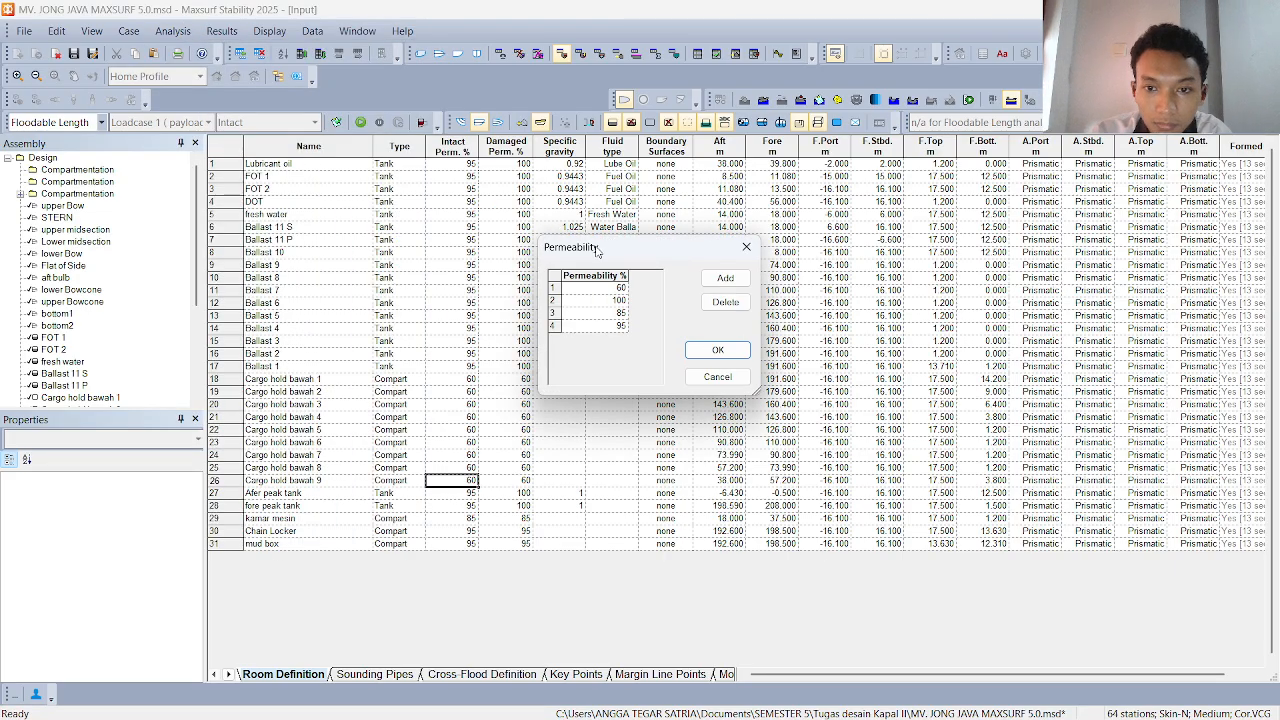
pyautogui.moveTo(597, 250); pyautogui.dragTo(647, 233)
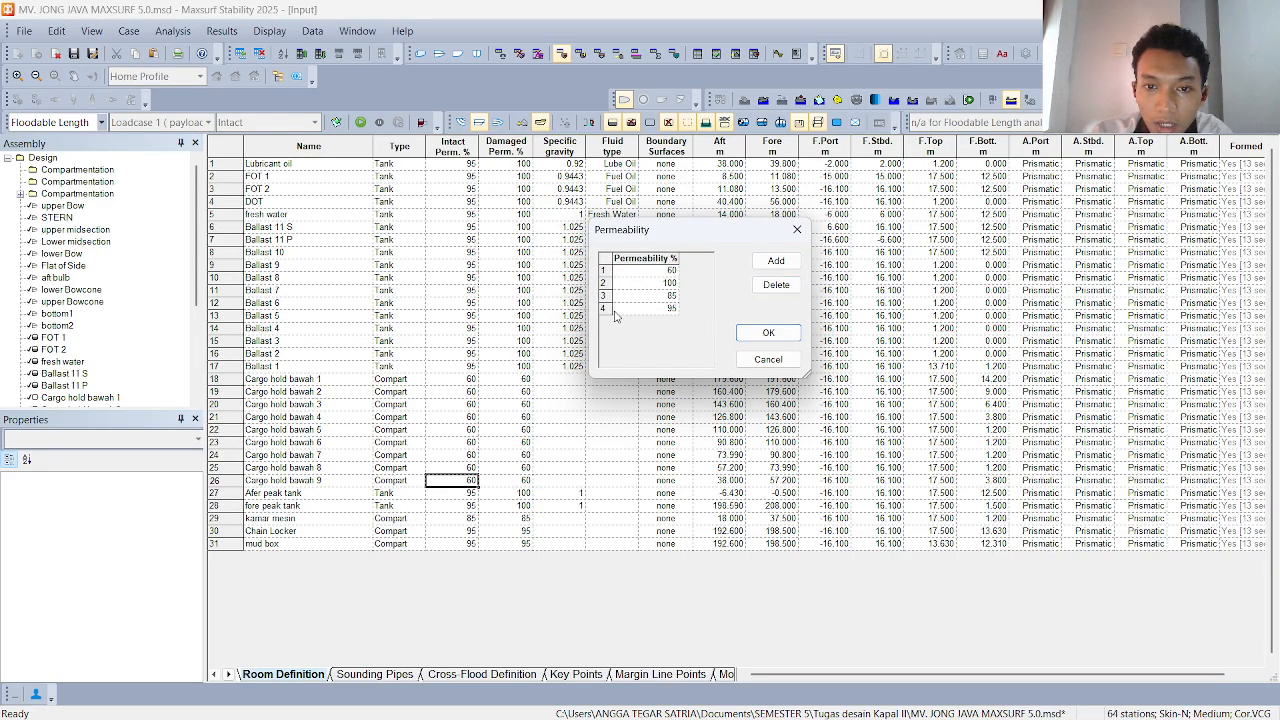
pyautogui.moveTo(606, 309); pyautogui.dragTo(612, 262)
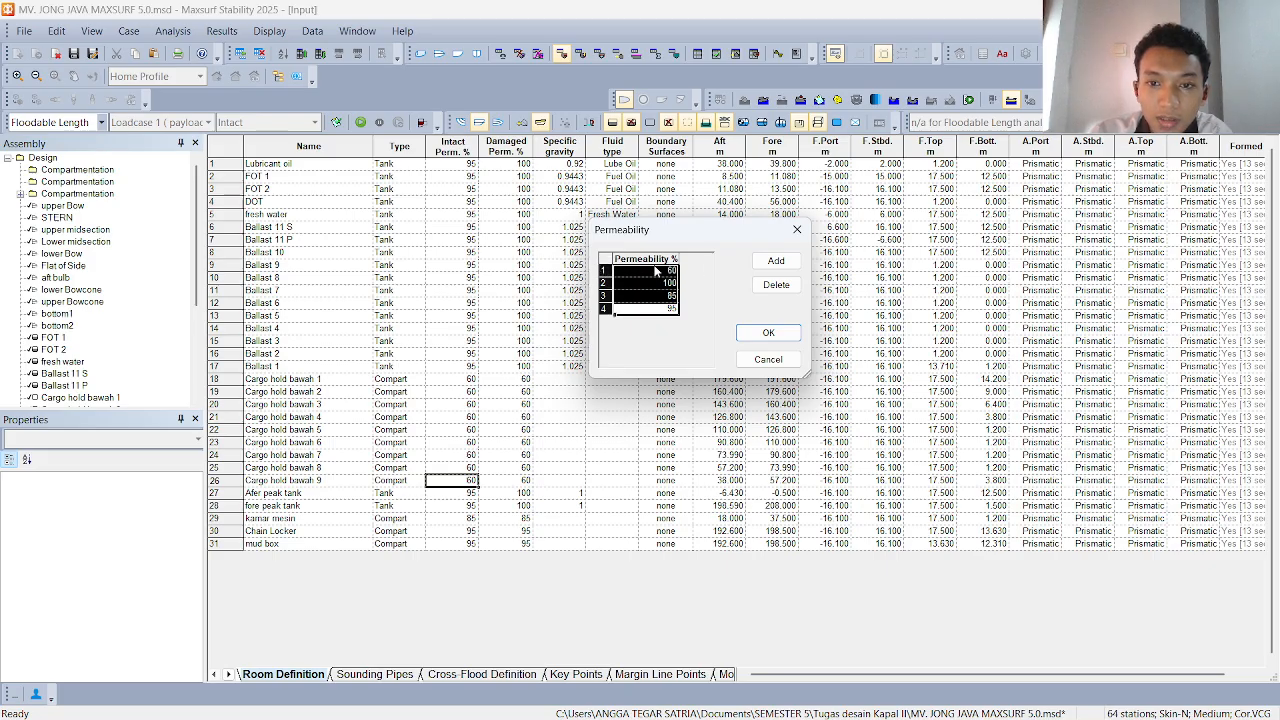
pyautogui.click(767, 286)
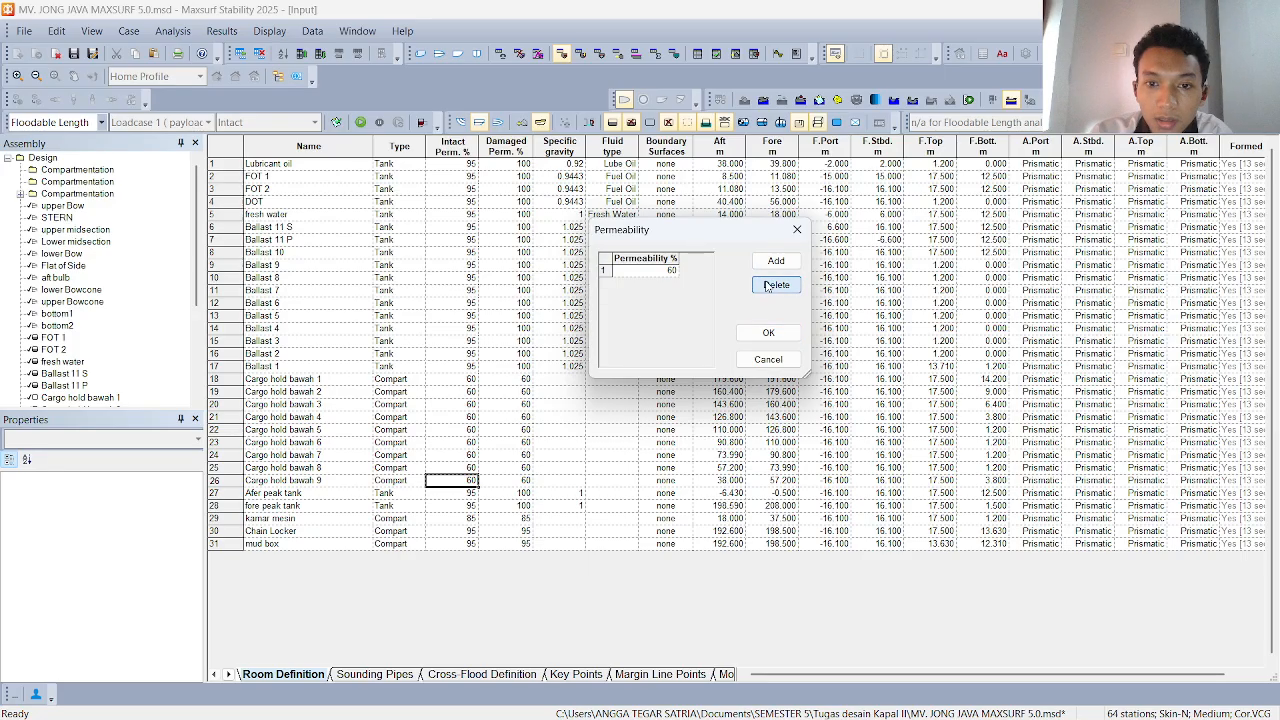
pyautogui.click(650, 272)
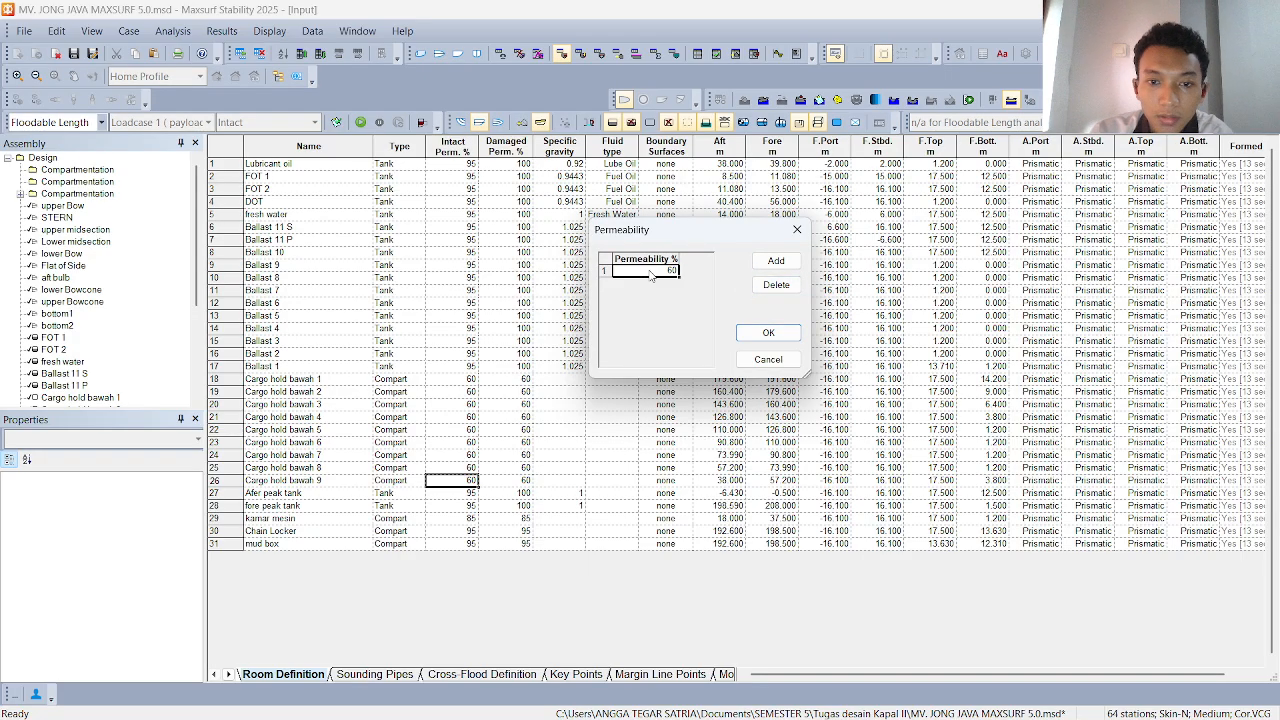
pyautogui.write('100')
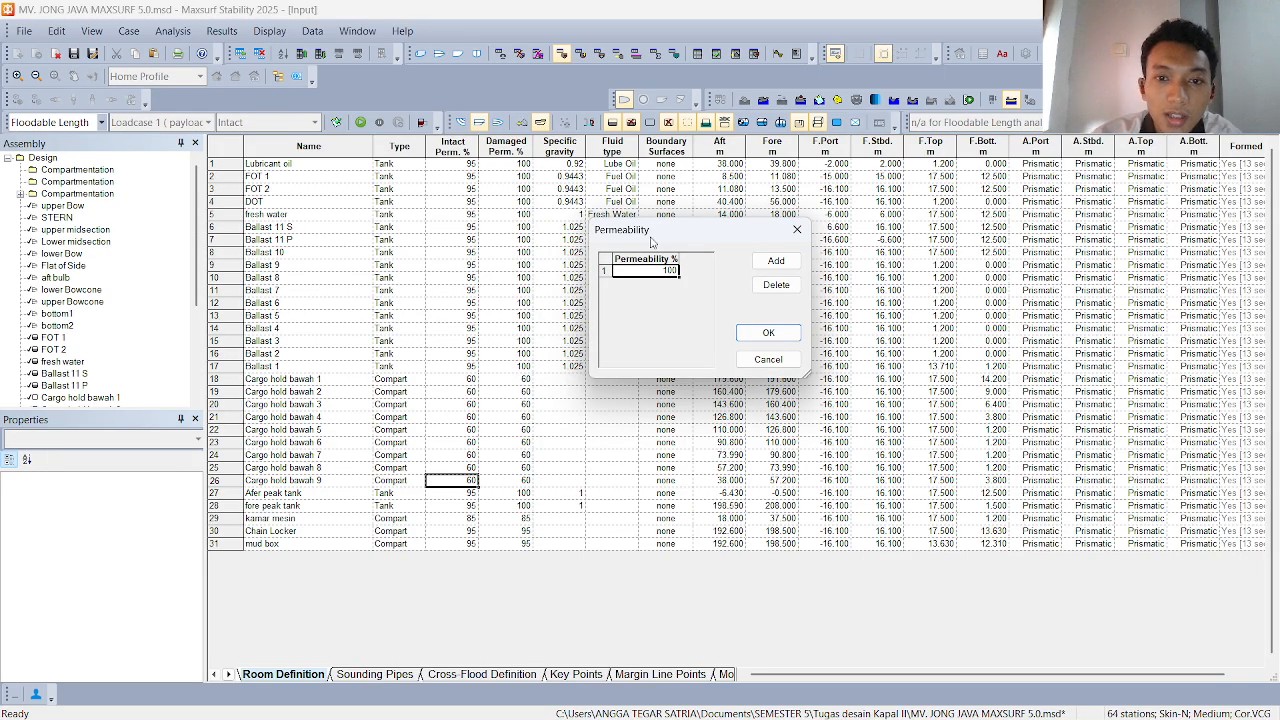
# - Expand the floodable length permeability list to three entries of 60, 85 and 95%
pyautogui.moveTo(652, 238); pyautogui.dragTo(677, 221)
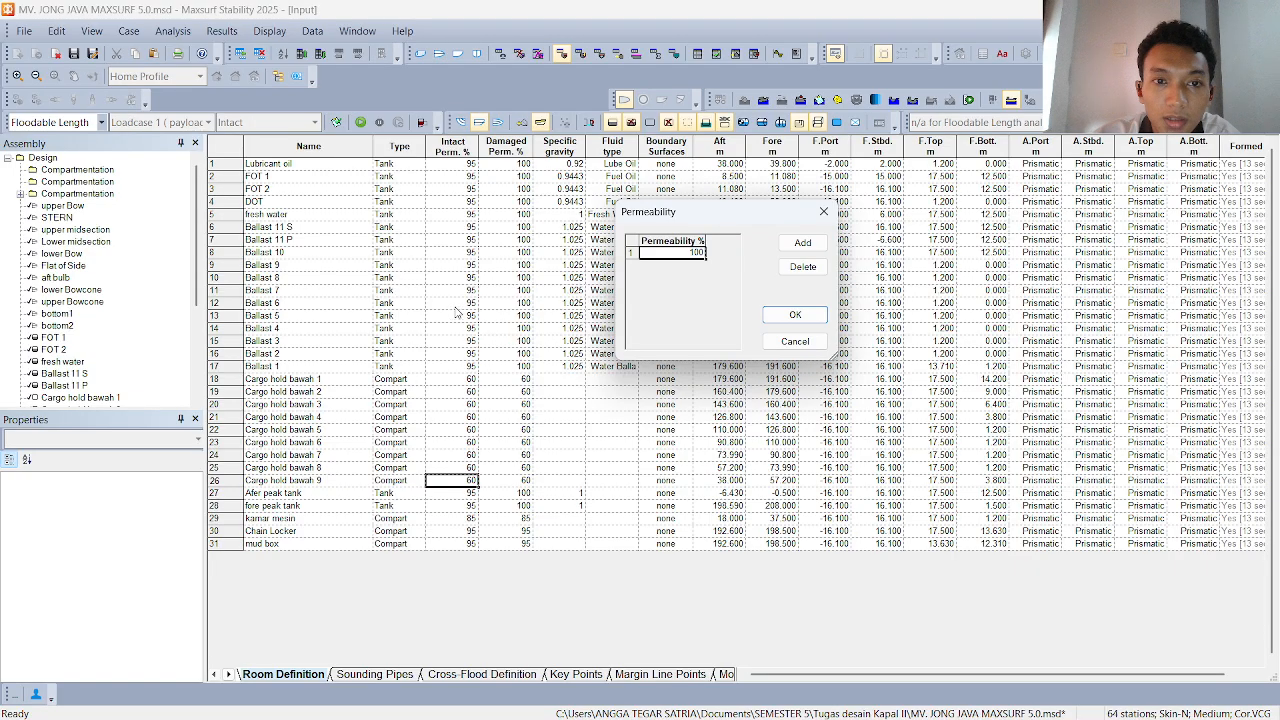
pyautogui.click(796, 246)
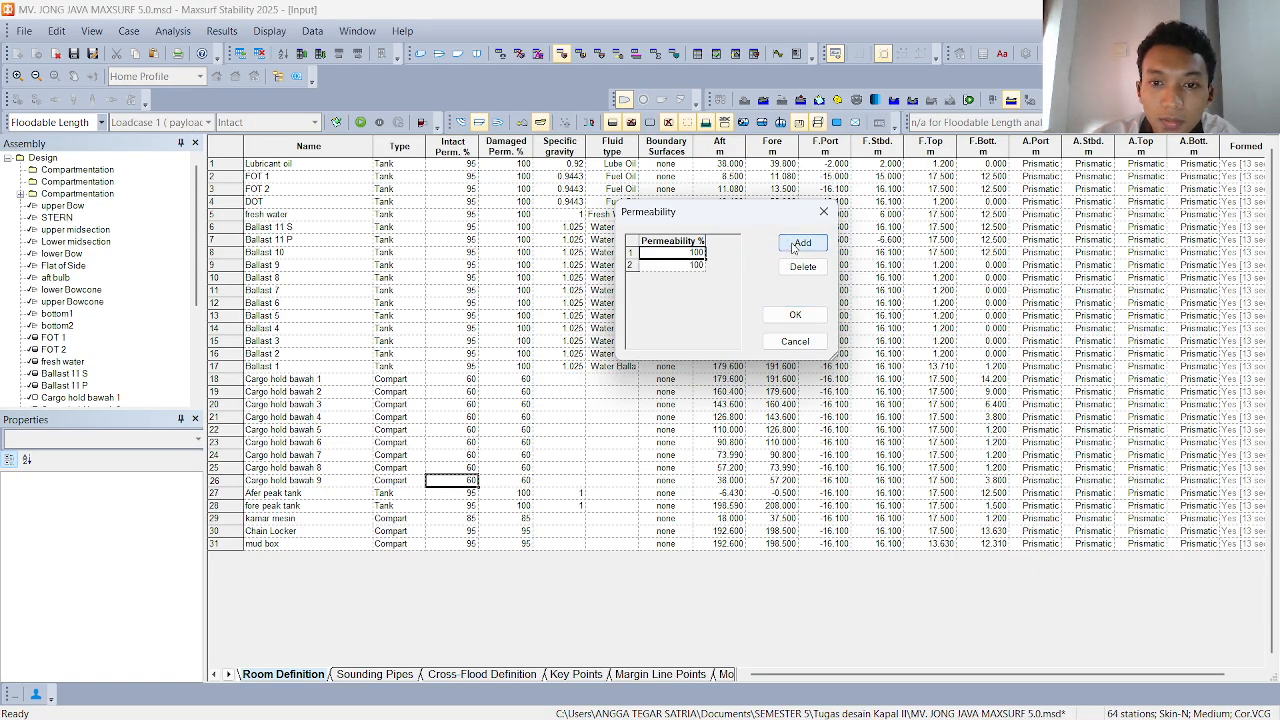
pyautogui.click(795, 246)
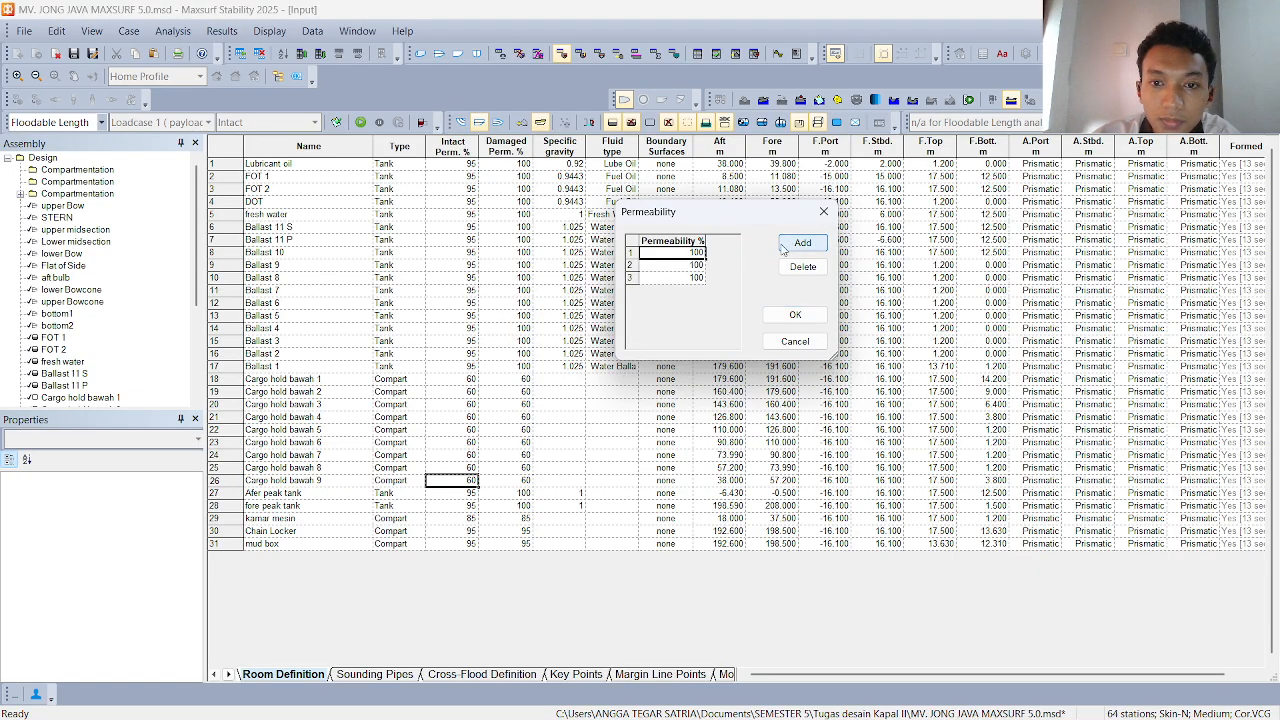
pyautogui.click(680, 268)
pyautogui.click(676, 255)
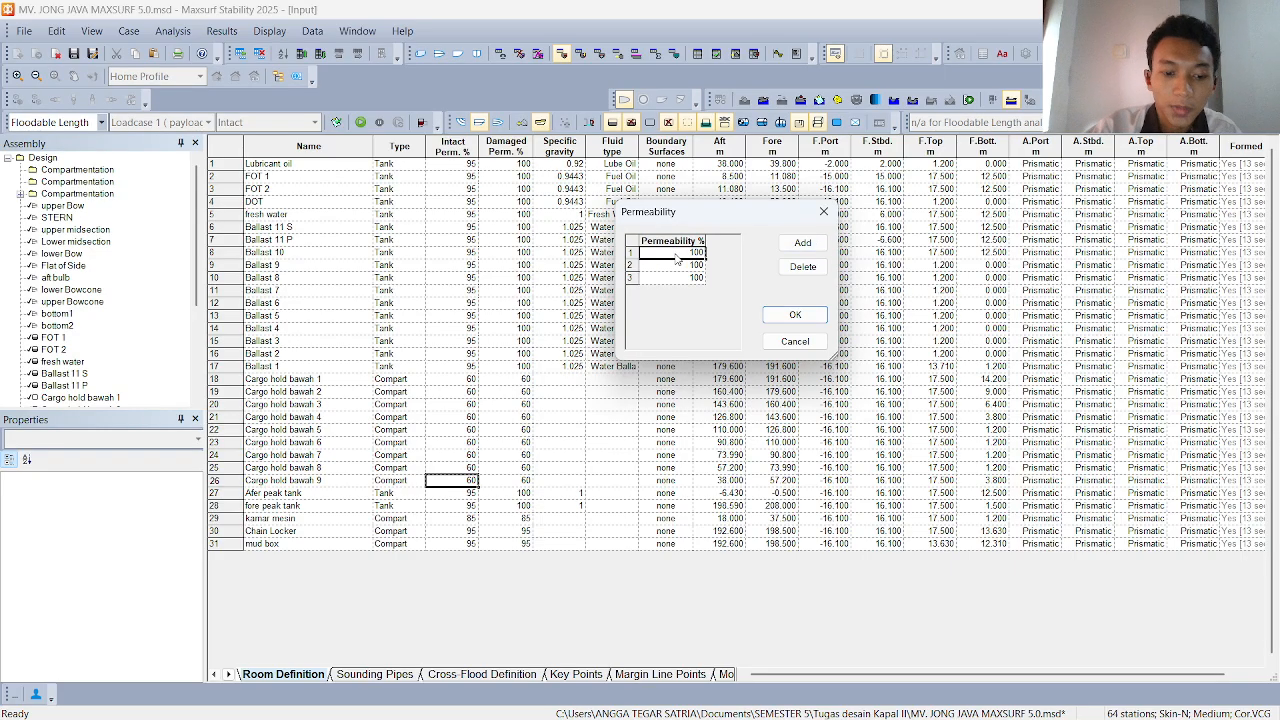
pyautogui.write('60')
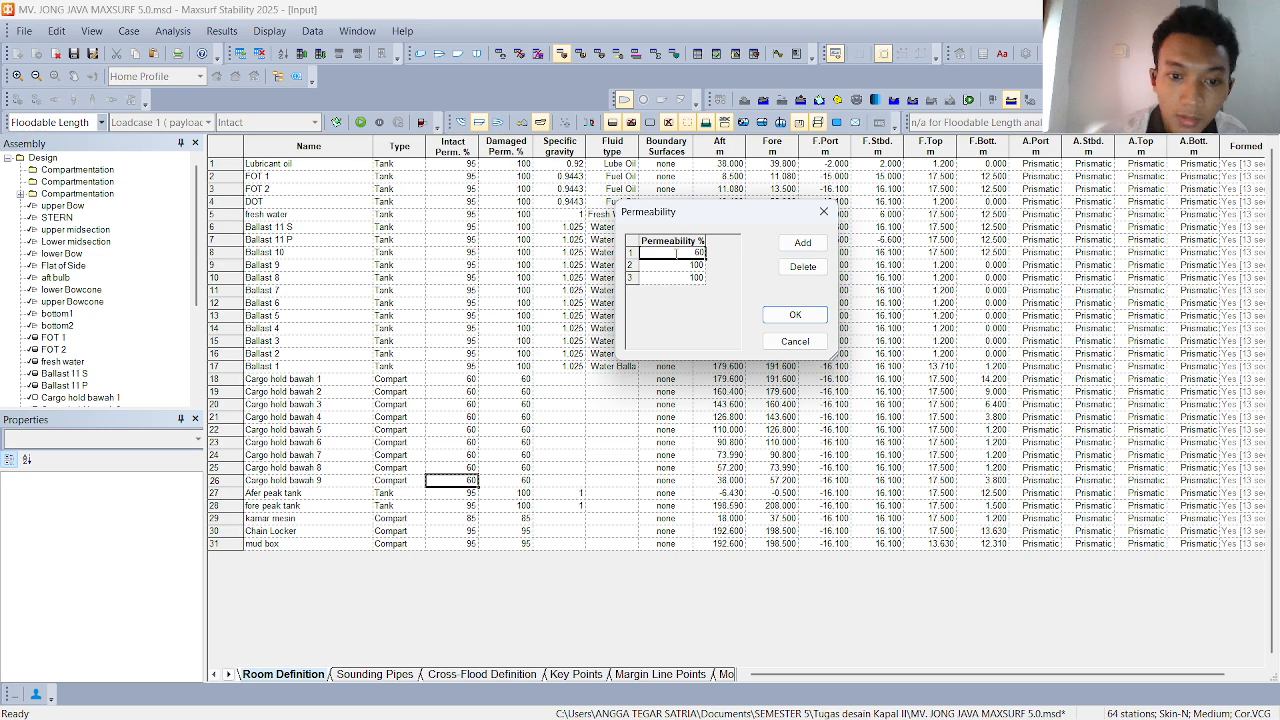
pyautogui.press('Return')
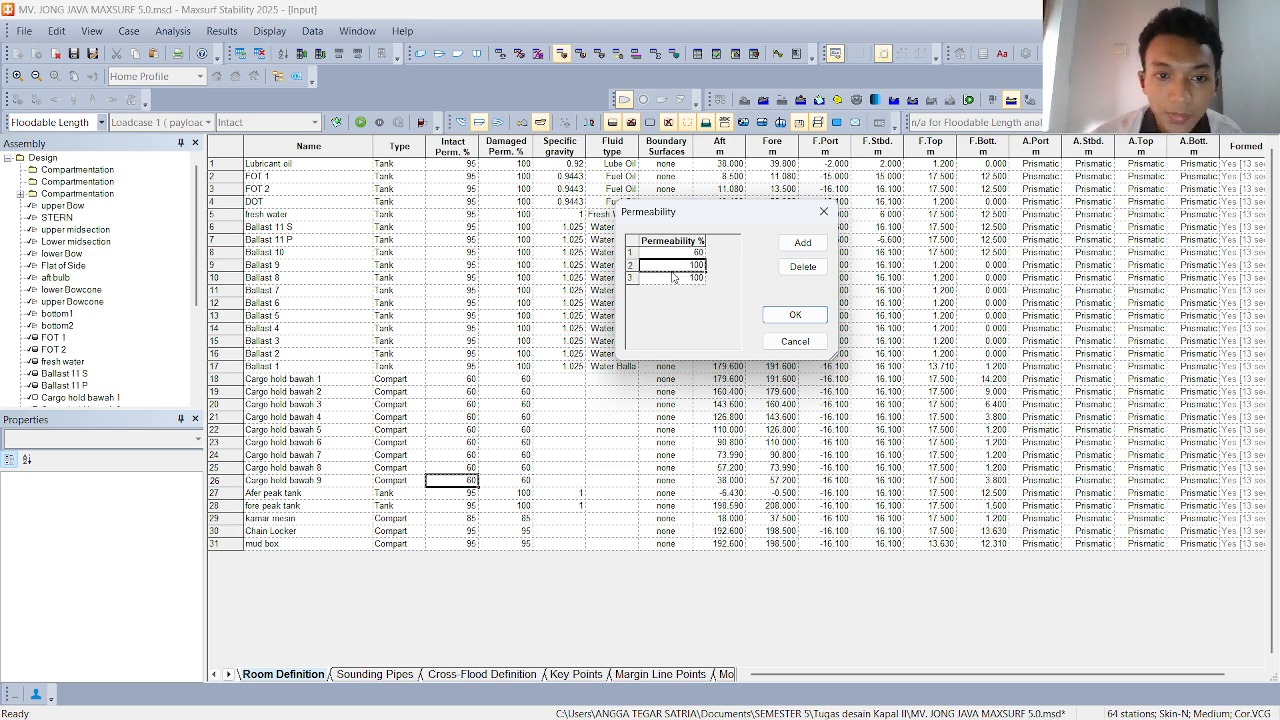
pyautogui.write('85')
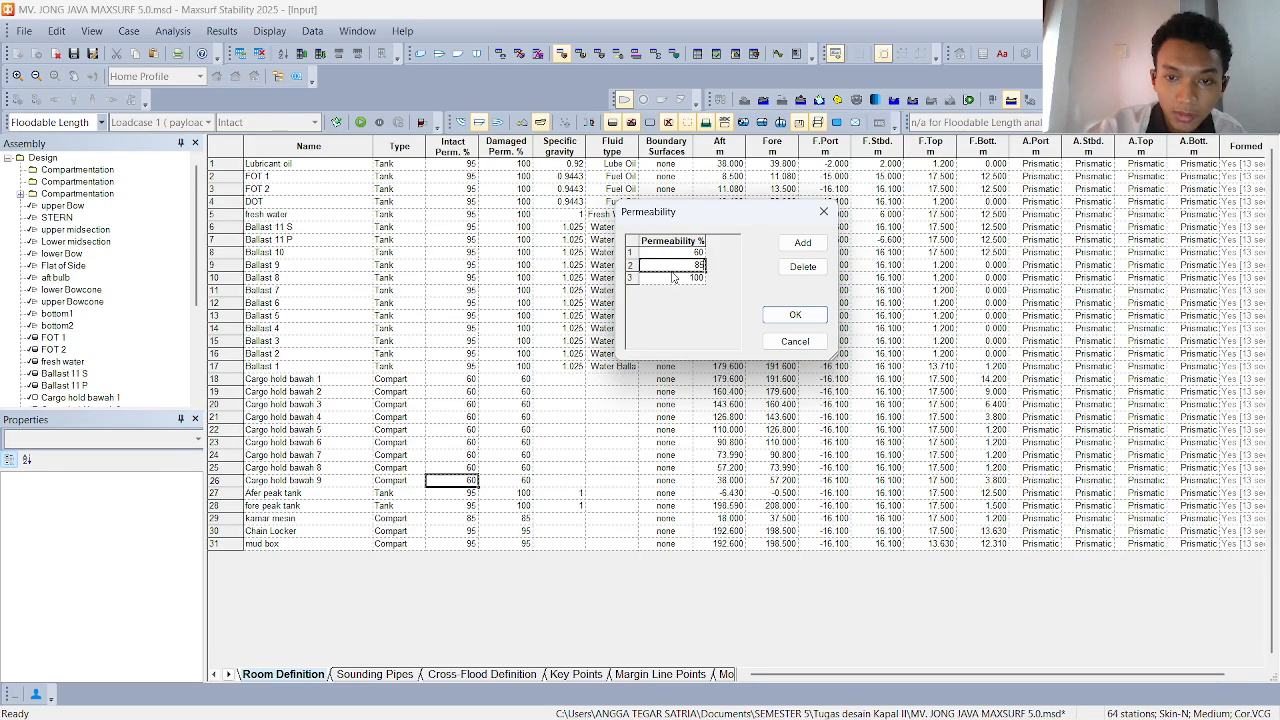
pyautogui.click(675, 278)
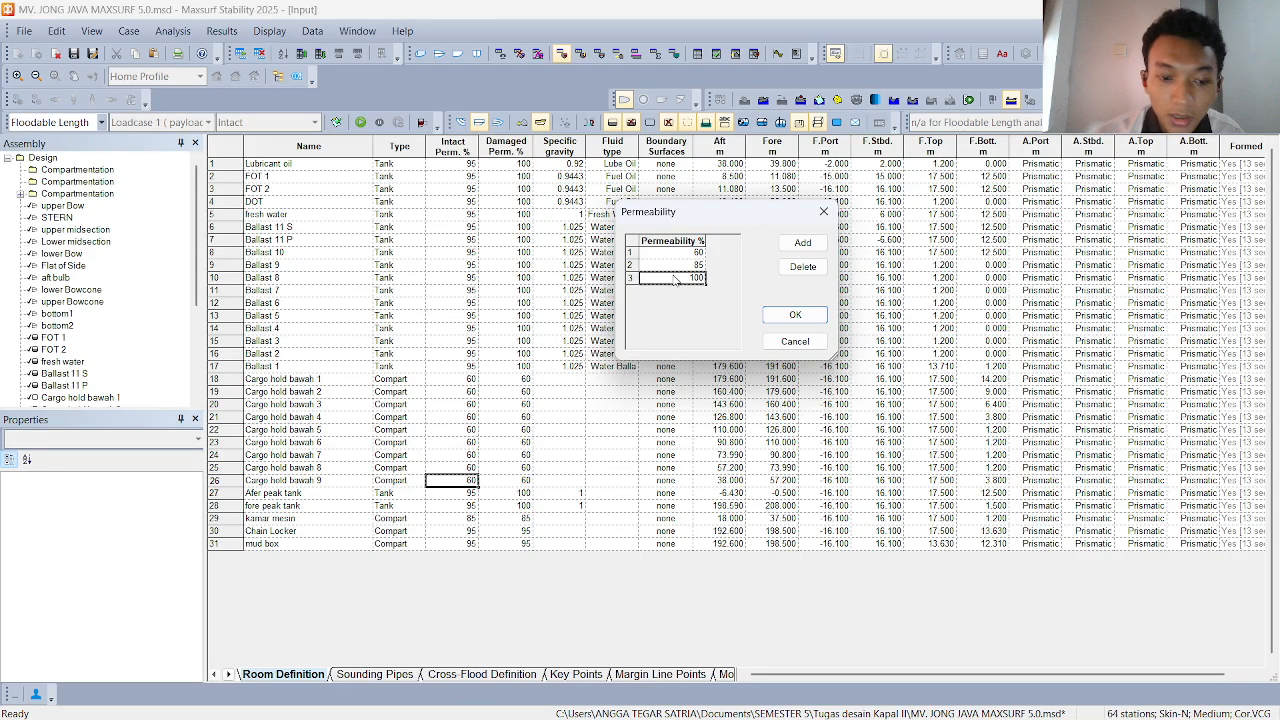
pyautogui.write('95')
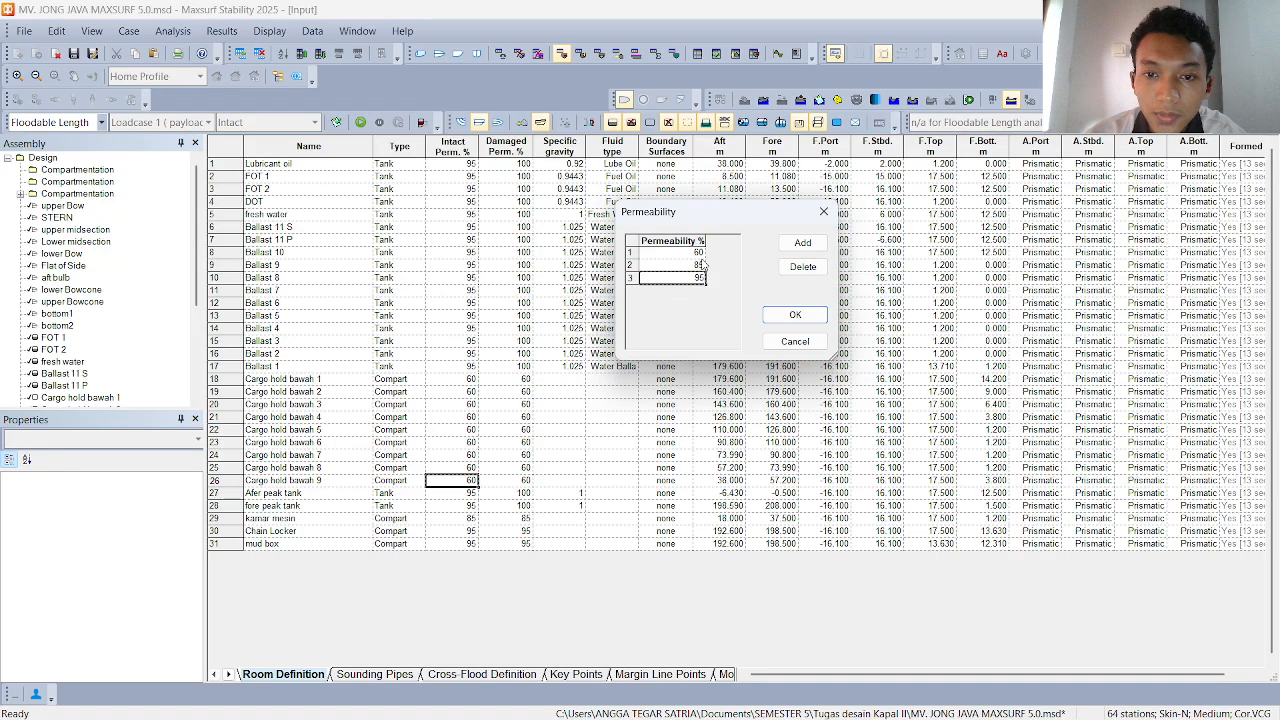
pyautogui.click(795, 316)
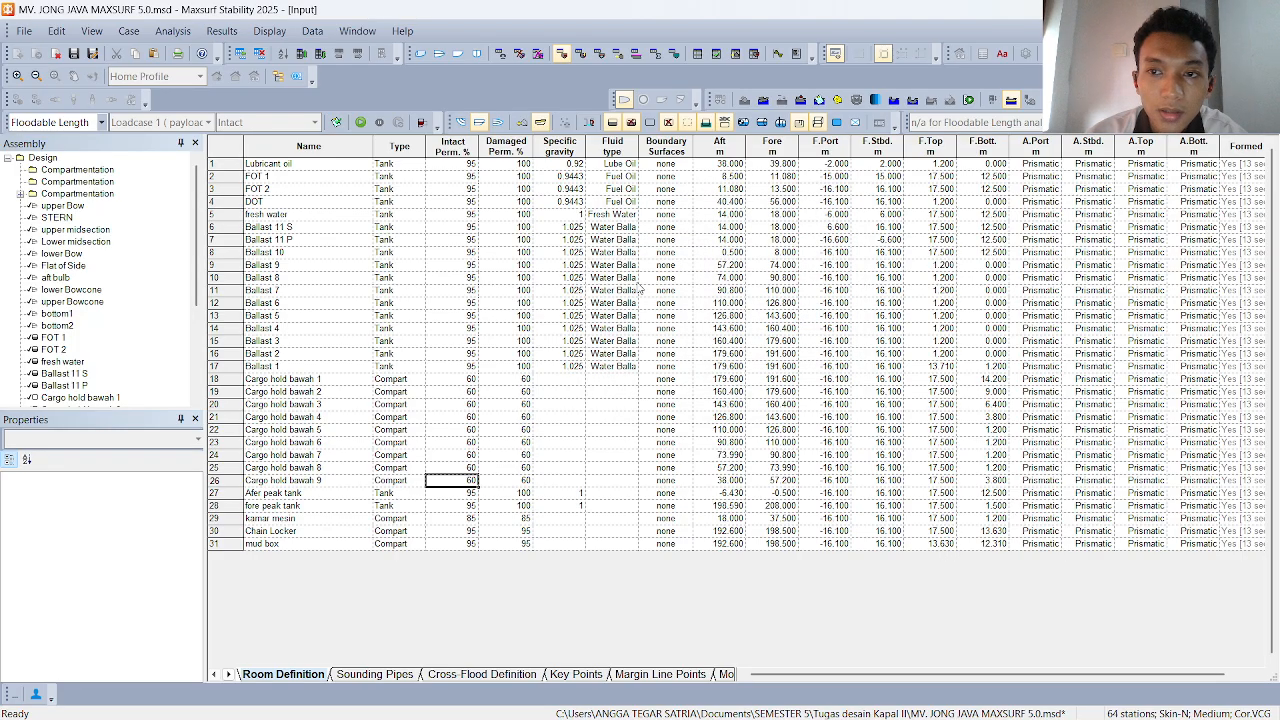
# - Show the entire hull from AP to FP in the profile view
pyautogui.click(185, 33)
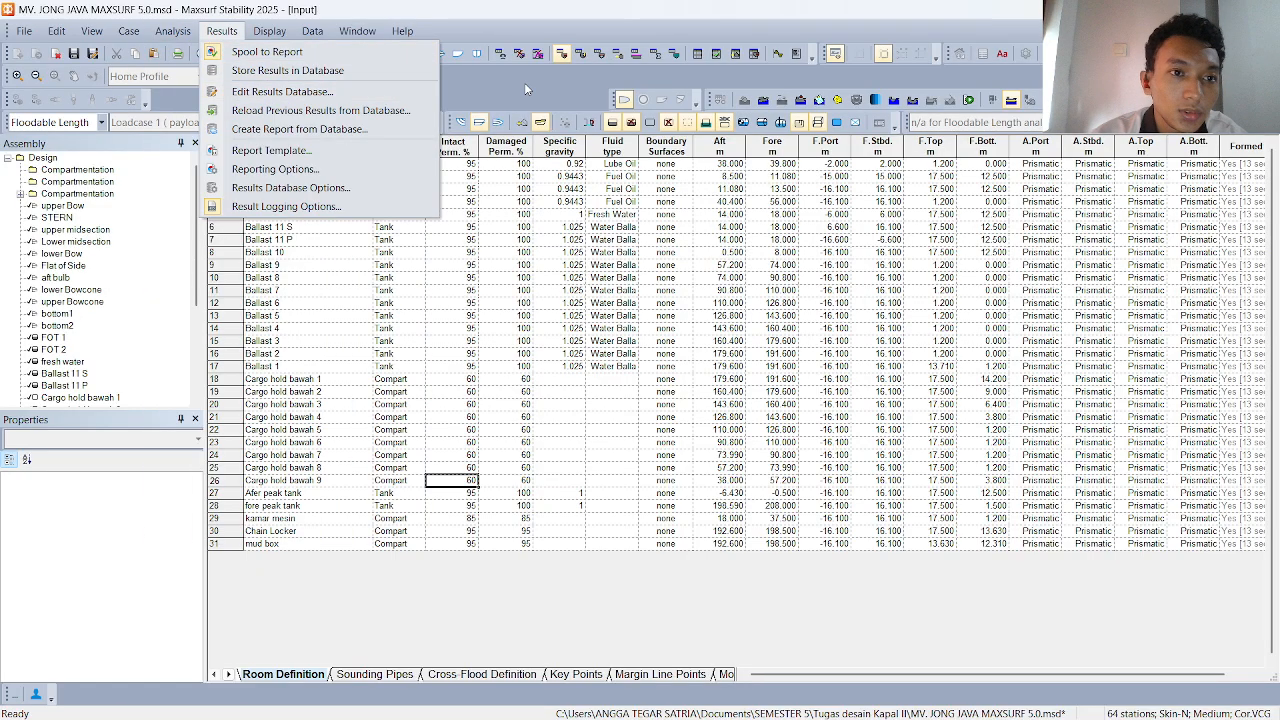
pyautogui.click(524, 82)
pyautogui.click(458, 54)
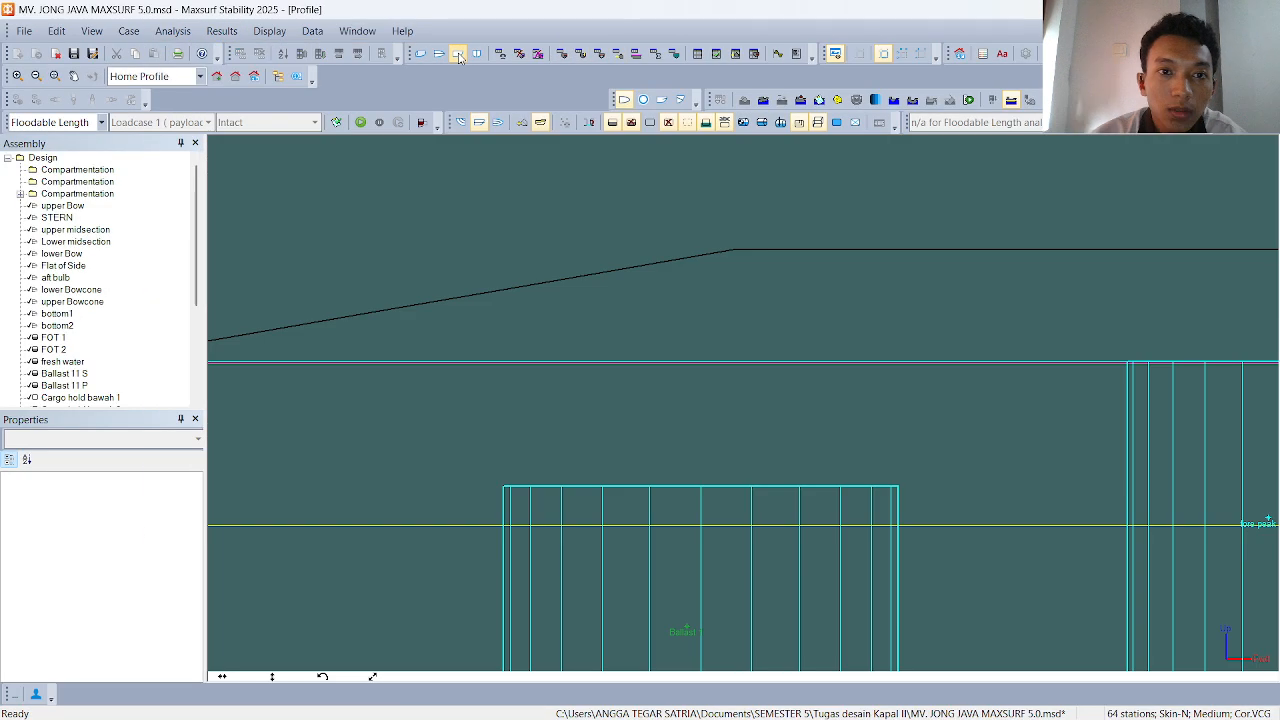
pyautogui.scroll(-3, 540, 230)
pyautogui.scroll(-5, 566, 251)
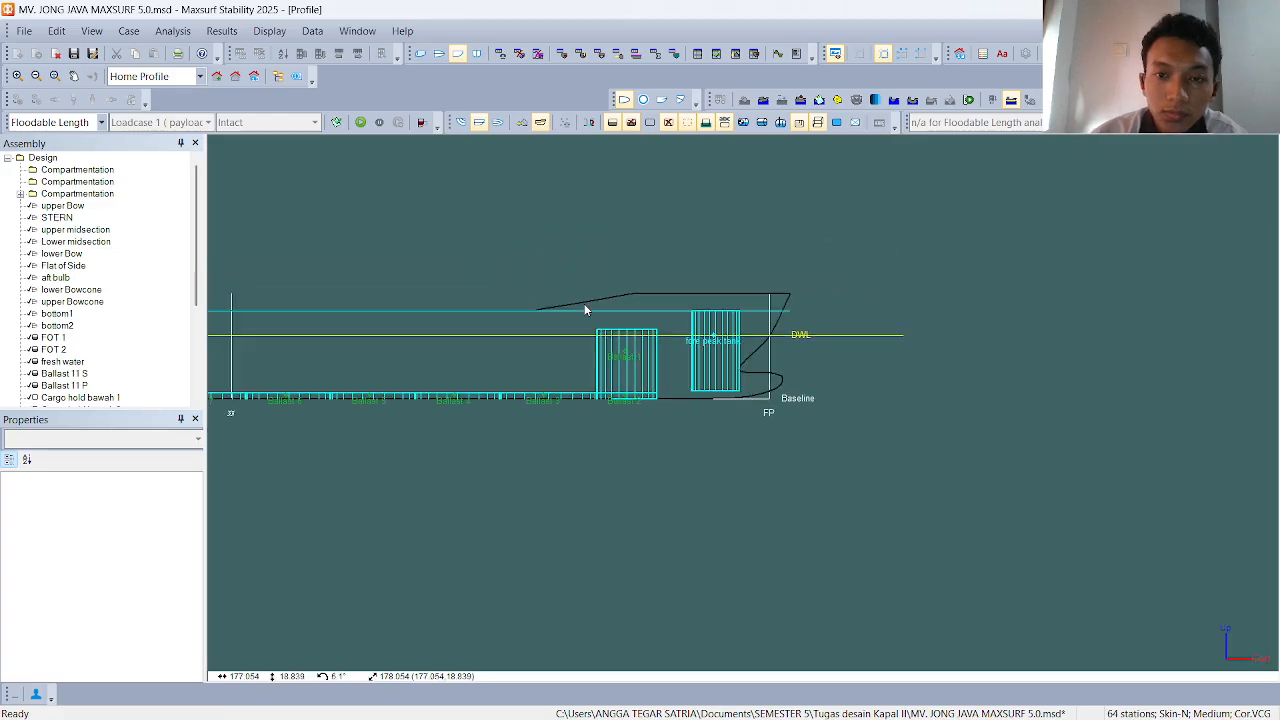
pyautogui.moveTo(648, 301); pyautogui.dragTo(718, 331, button='middle')
pyautogui.scroll(-2, 584, 333)
pyautogui.moveTo(584, 341); pyautogui.dragTo(750, 348, button='middle')
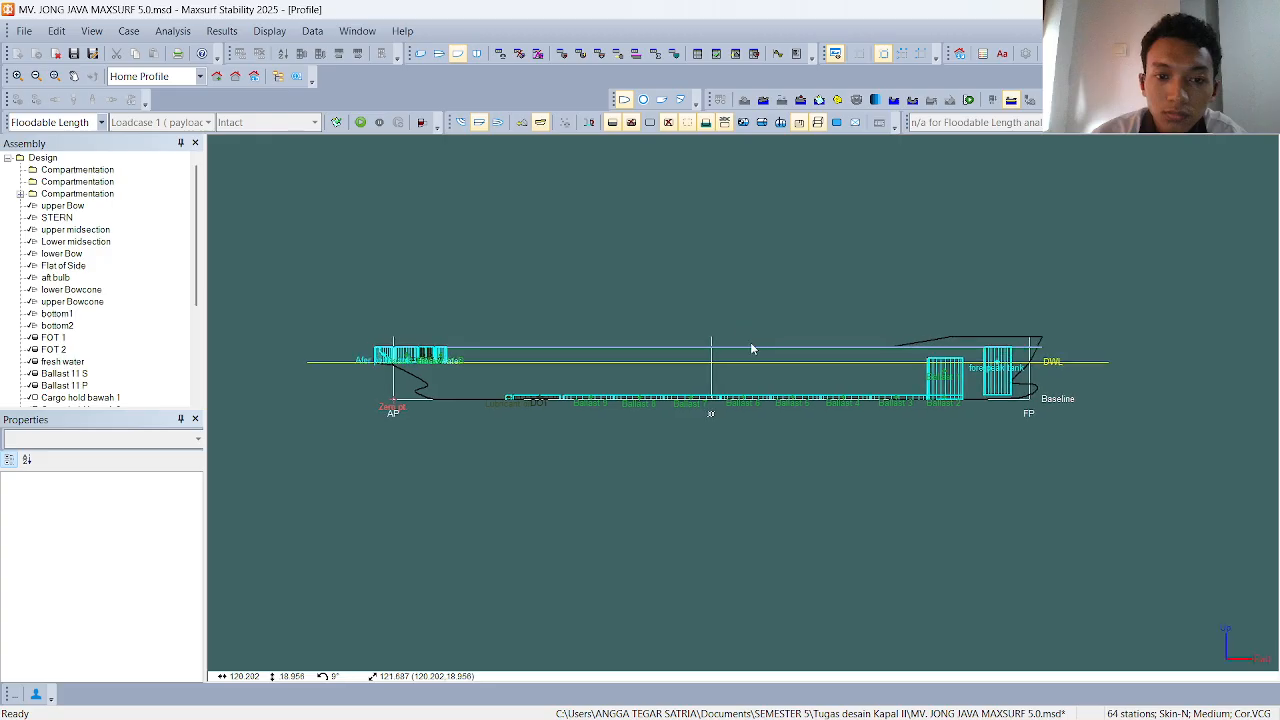
# - Check the displacement range for the floodable length analysis and accept it as set
pyautogui.click(173, 31)
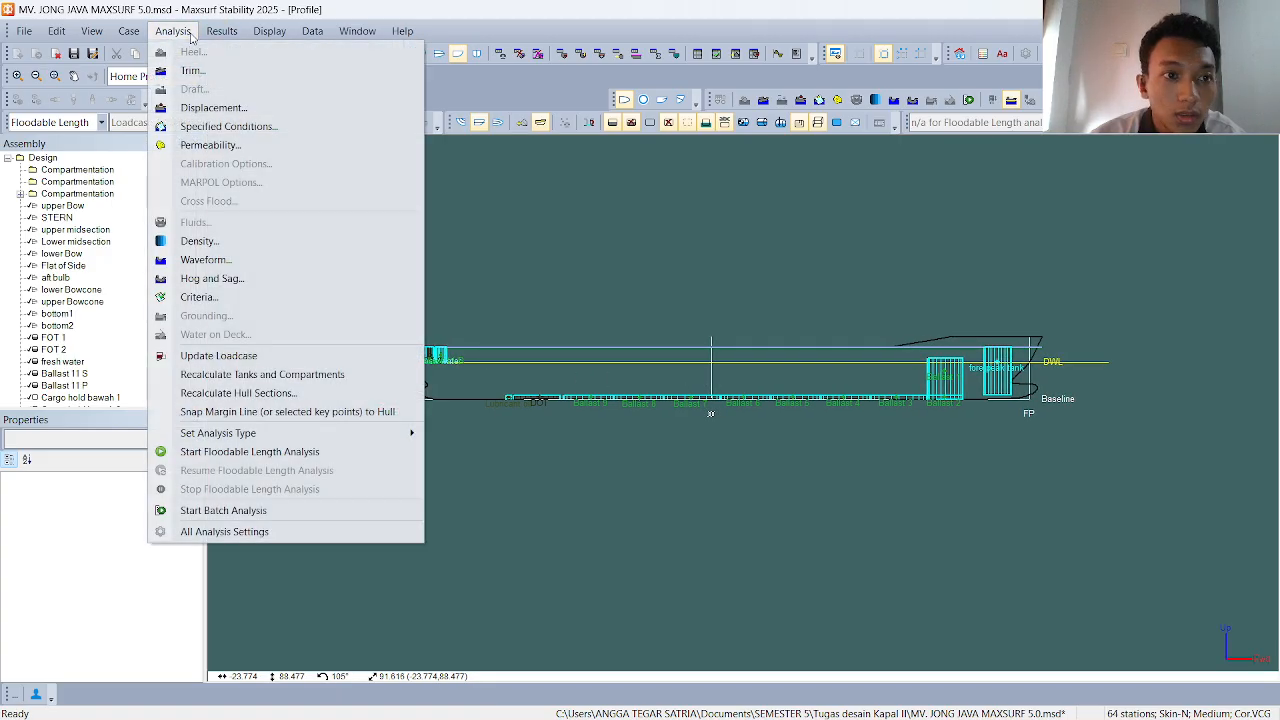
pyautogui.click(215, 107)
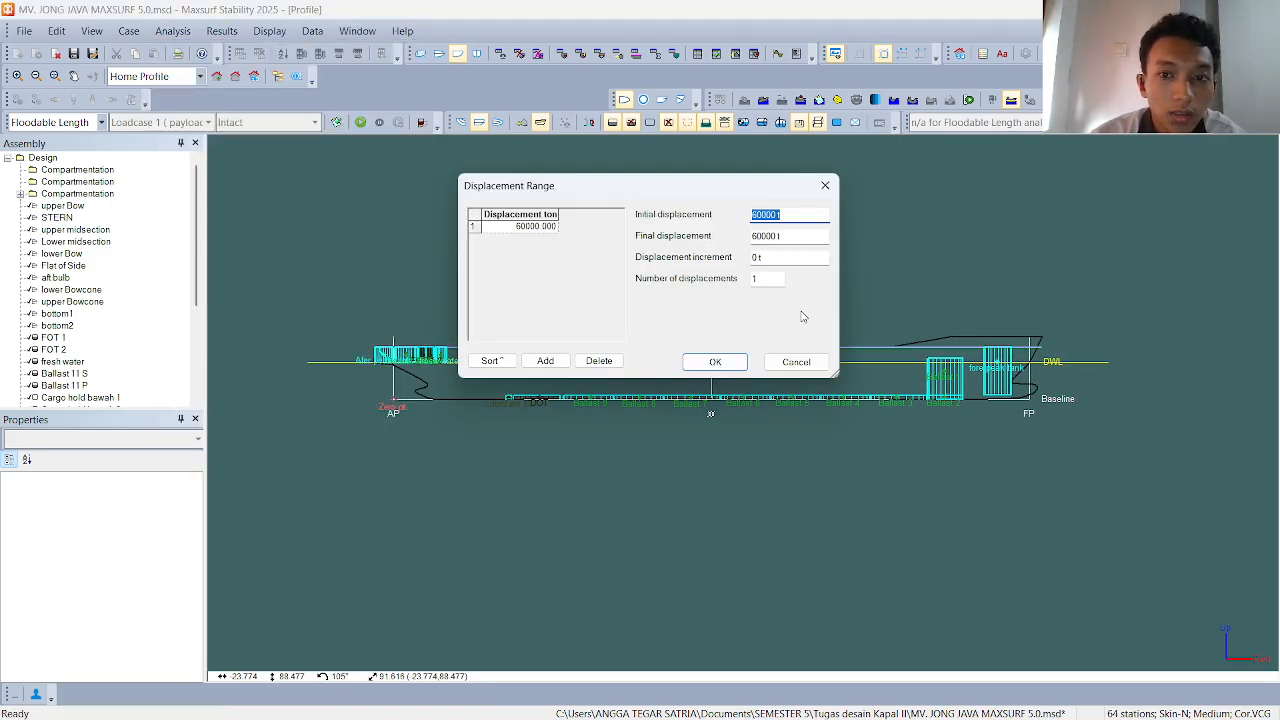
pyautogui.click(715, 364)
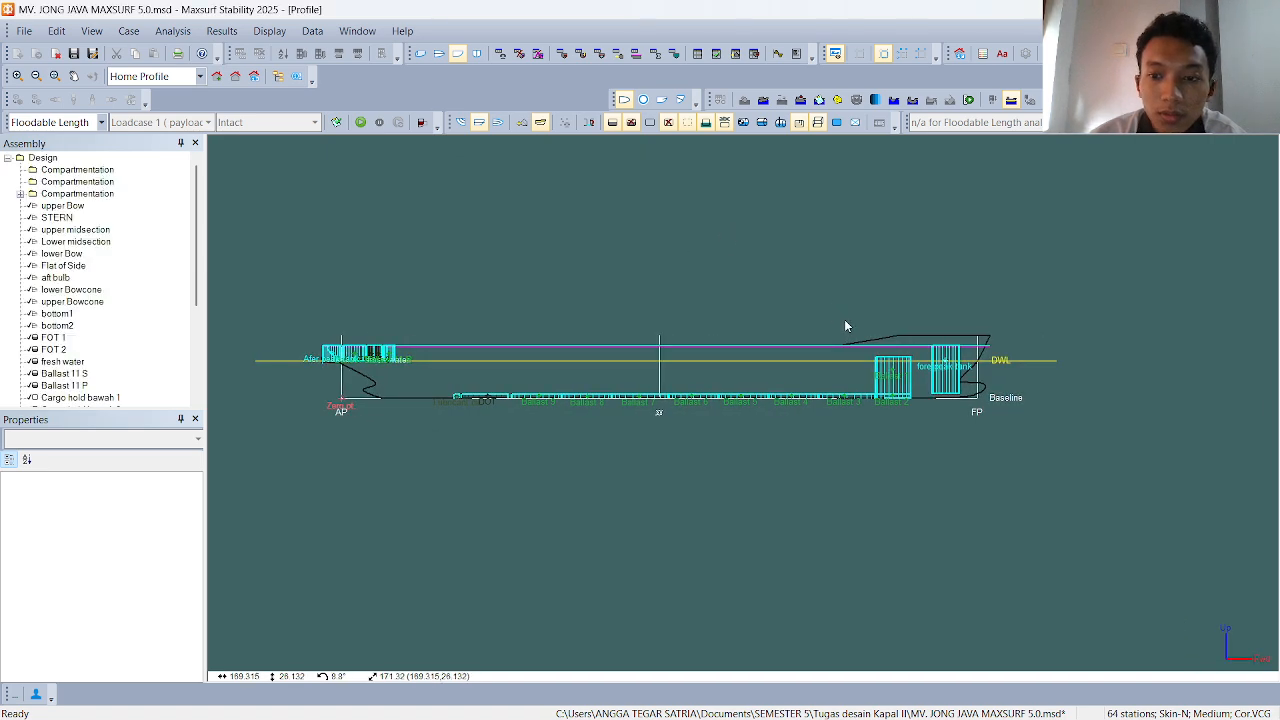
# - Display the cargo hold and kamar mesin compartments in the profile view, inspect them against the hull, and hide them again
pyautogui.scroll(1, 844, 319)
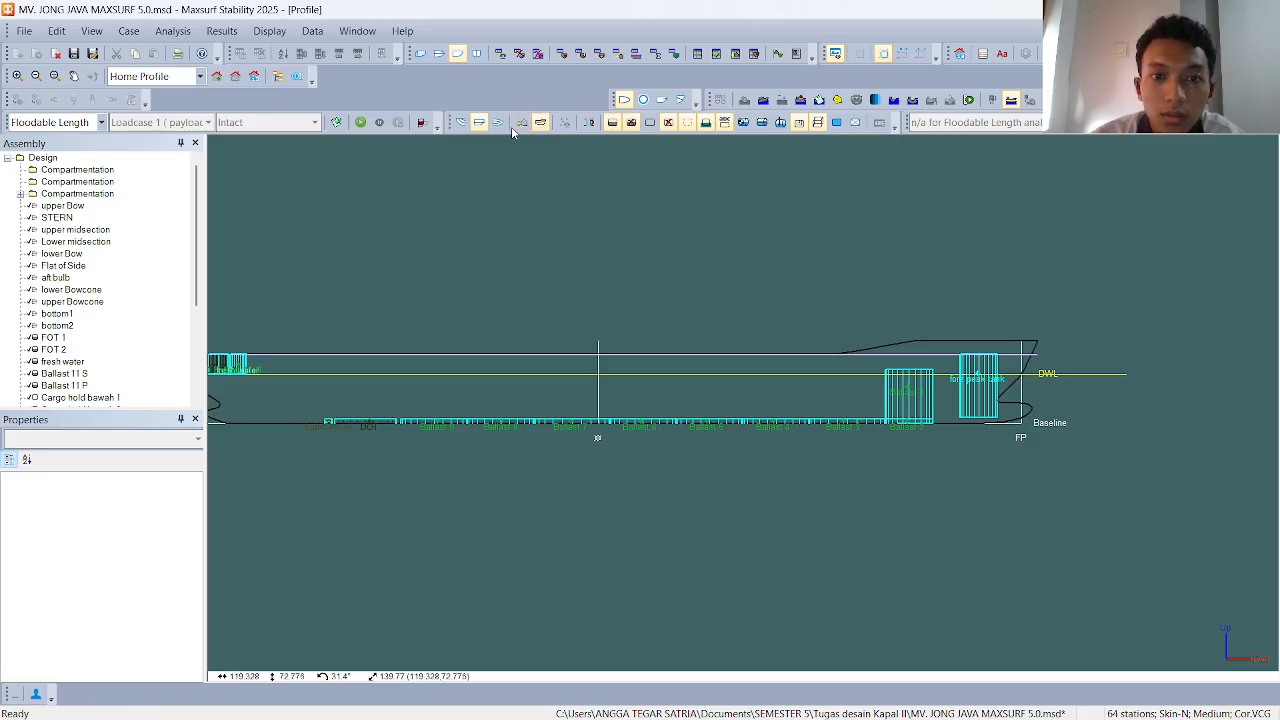
pyautogui.click(650, 122)
pyautogui.scroll(-1, 680, 240)
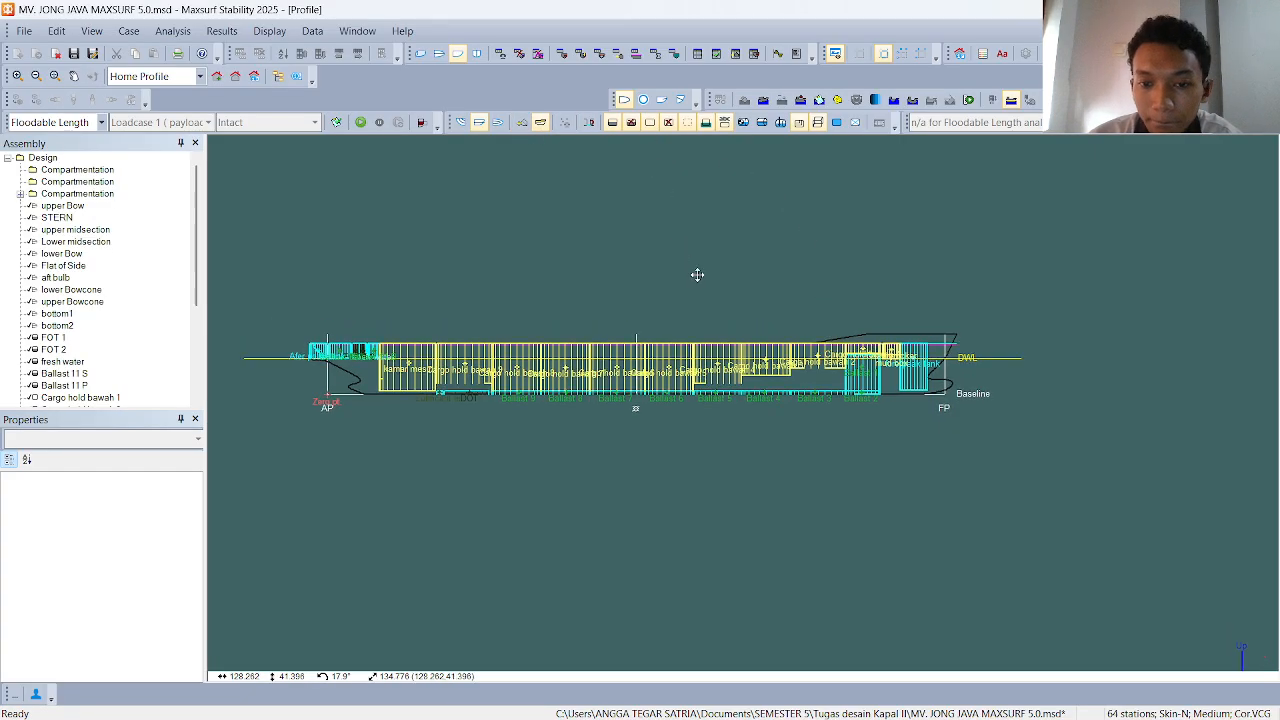
pyautogui.scroll(1, 667, 144)
pyautogui.click(688, 122)
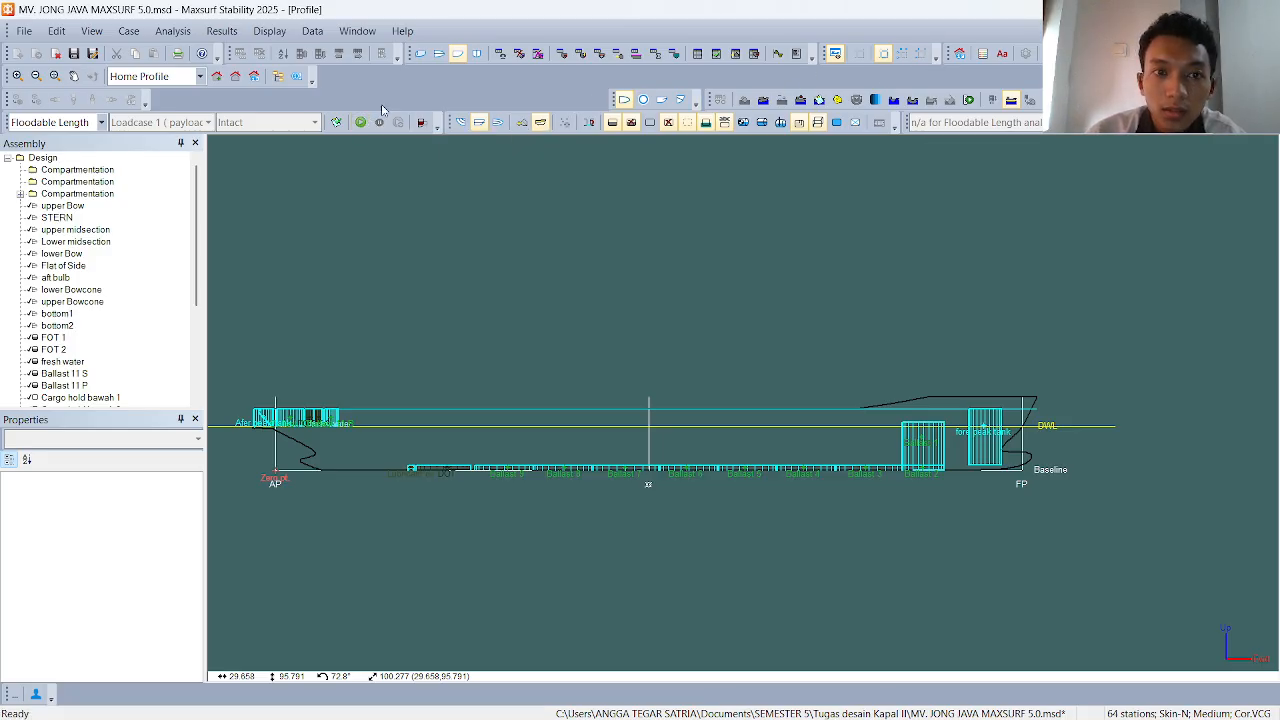
# - Run the floodable length analysis with the hull angled in the perspective view, and display the floodable length graph
pyautogui.click(422, 54)
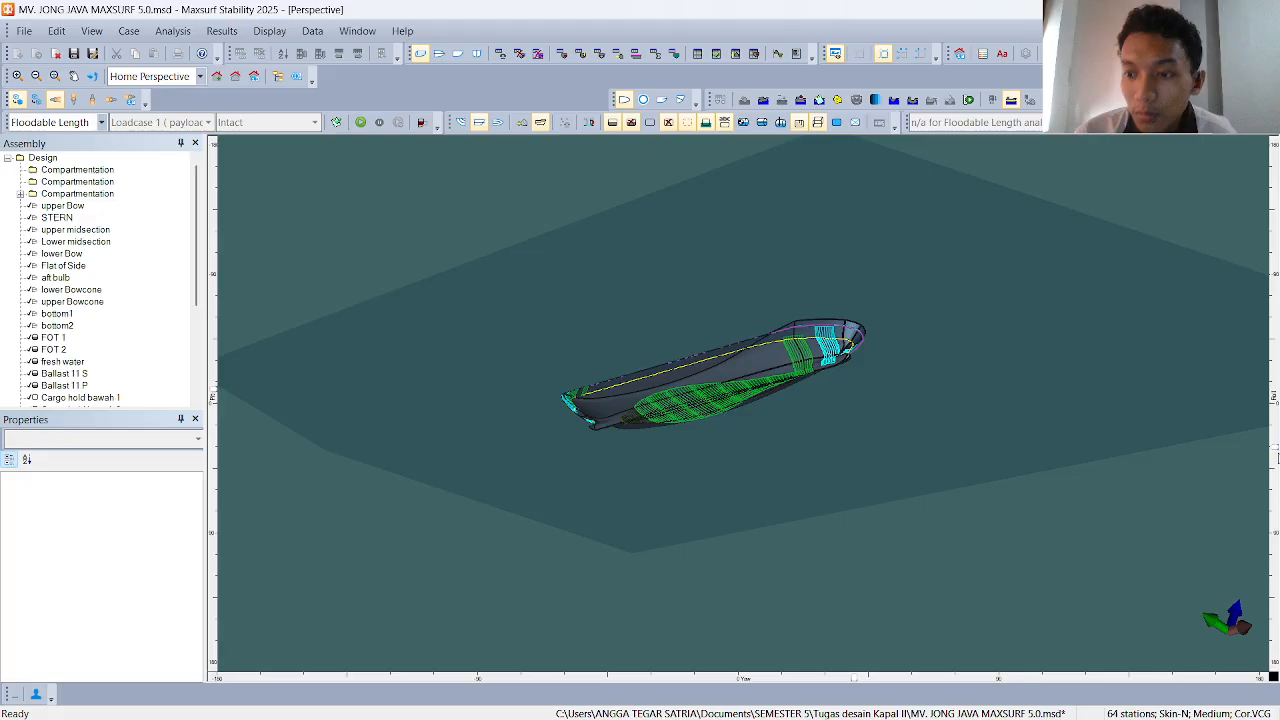
pyautogui.moveTo(1275, 450); pyautogui.dragTo(1275, 377)
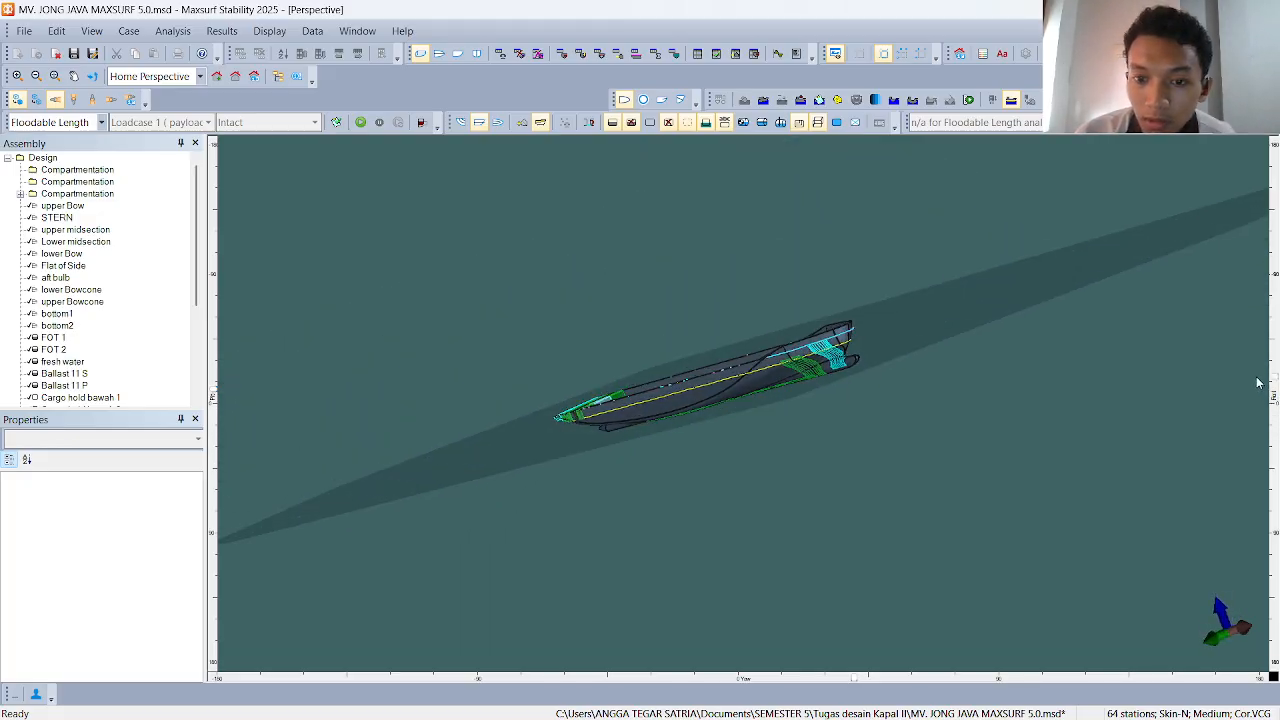
pyautogui.click(212, 392)
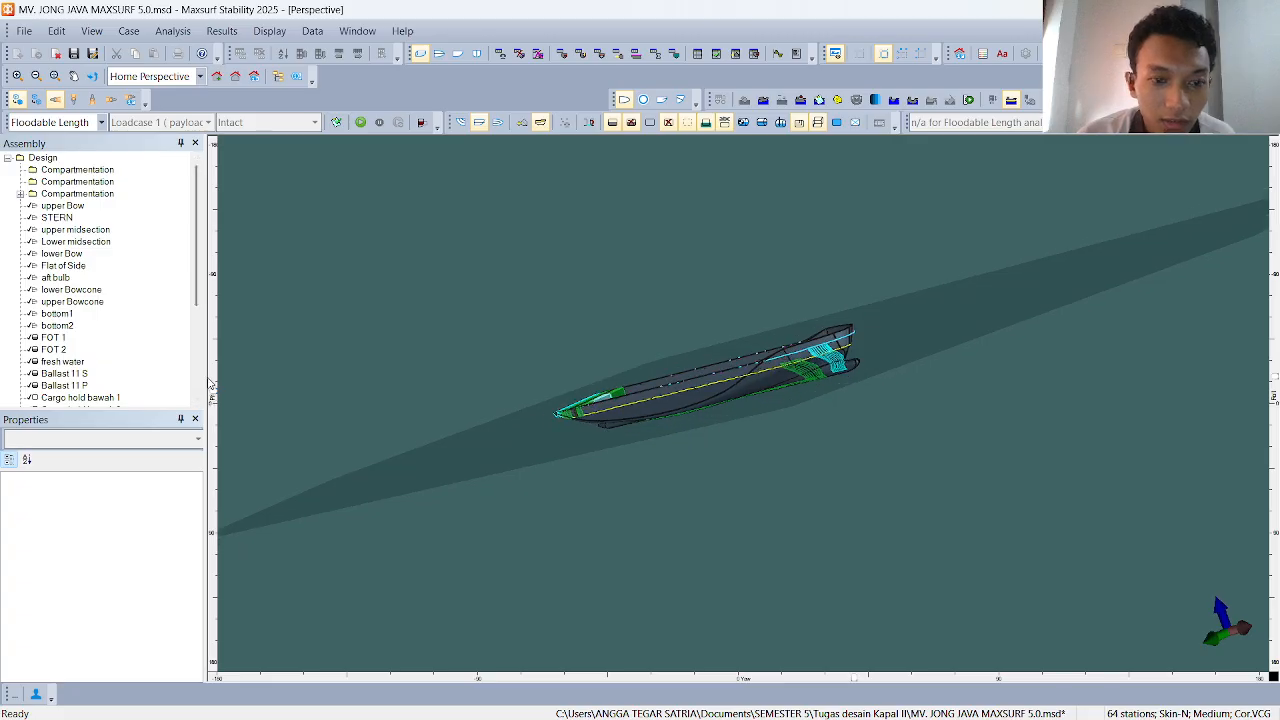
pyautogui.moveTo(855, 678)
pyautogui.mouseDown()
pyautogui.moveTo(830, 678)
pyautogui.moveTo(877, 677)
pyautogui.mouseUp()
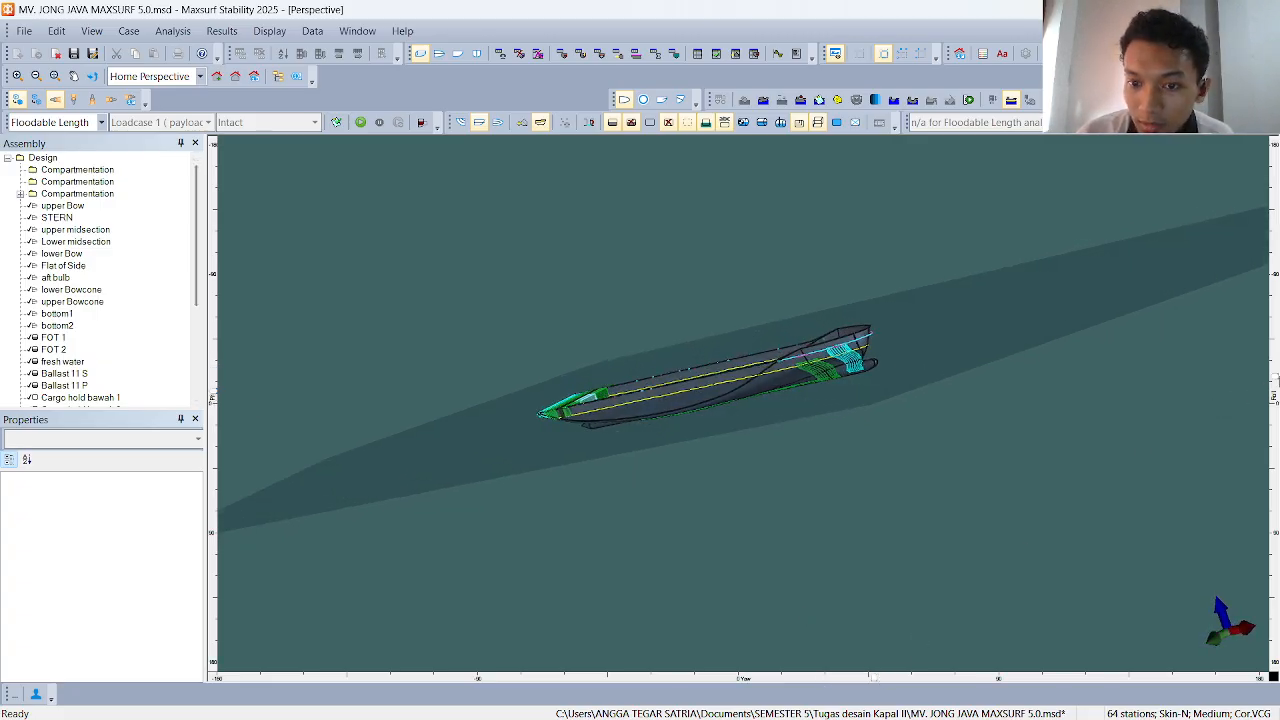
pyautogui.moveTo(1275, 377); pyautogui.dragTo(1274, 397)
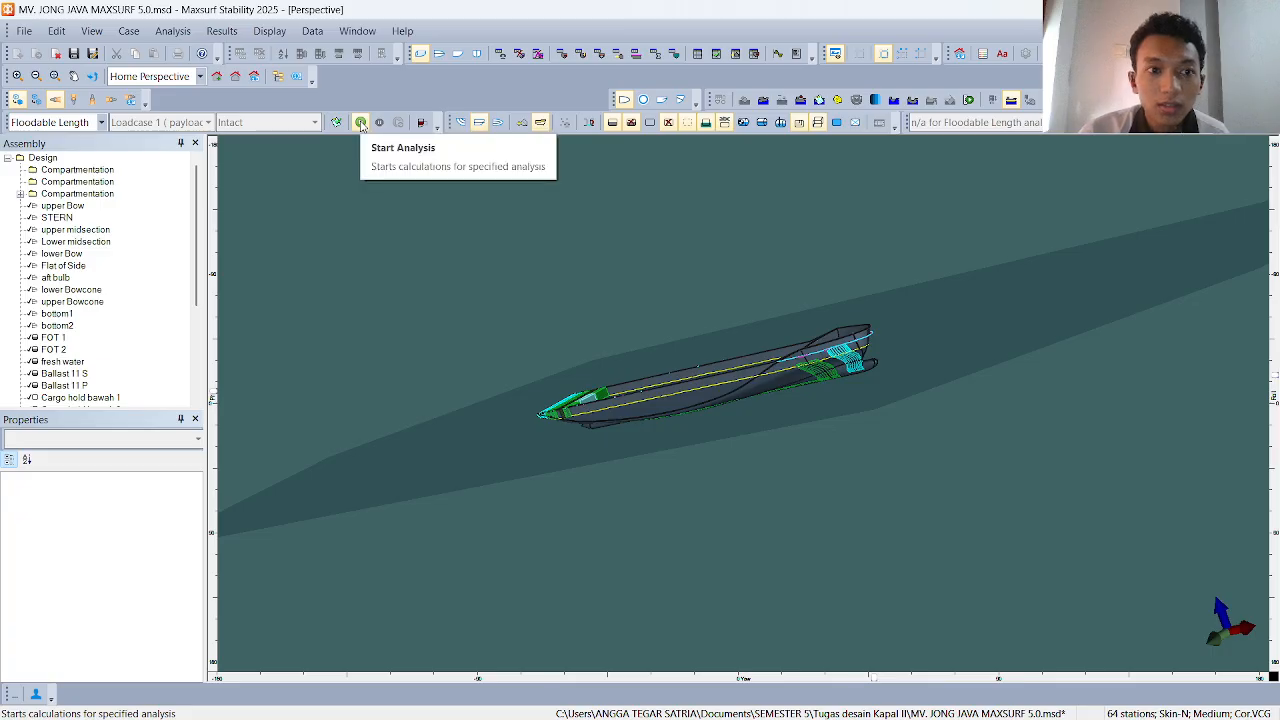
pyautogui.click(361, 122)
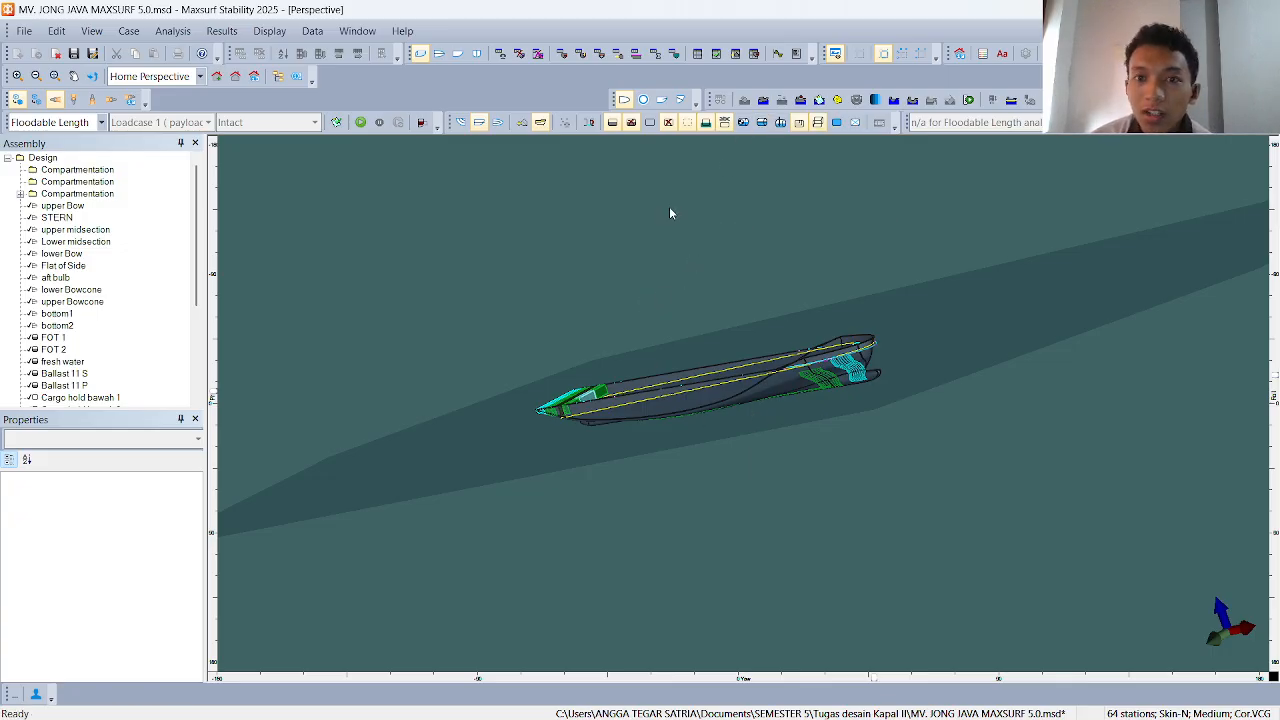
pyautogui.click(776, 54)
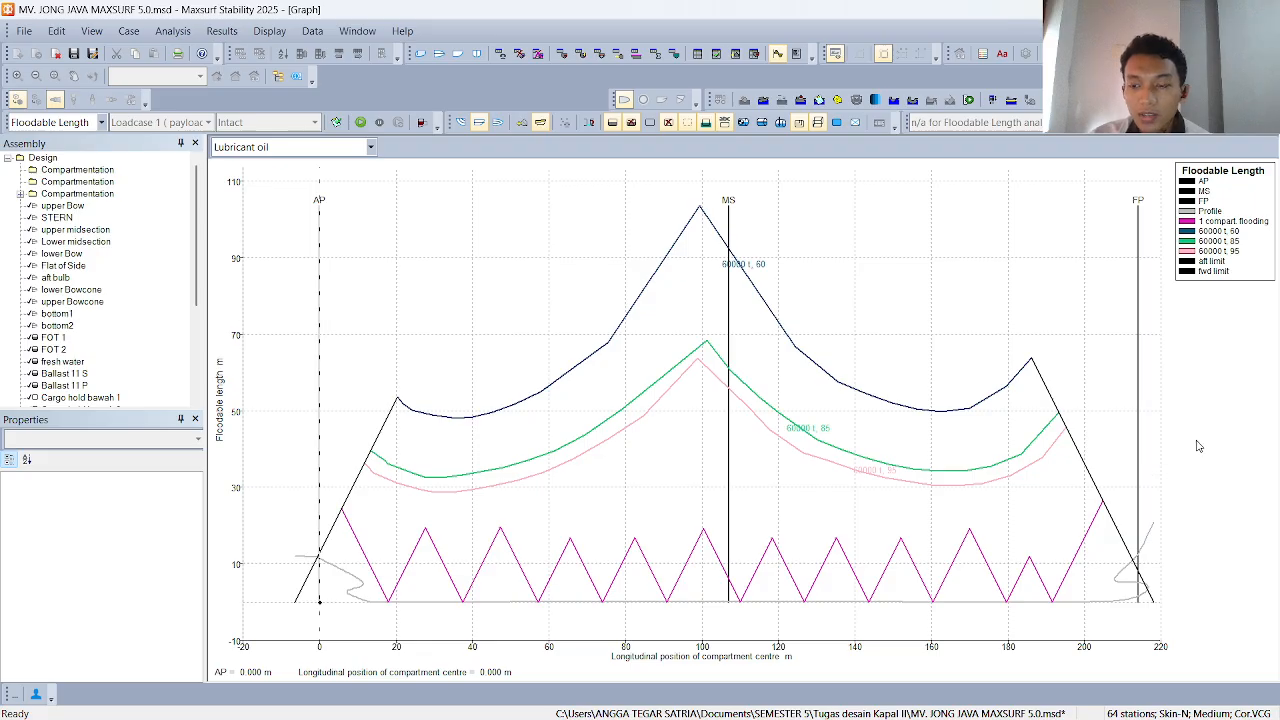
# - Set the floodable length graph's maximum compartment standard to 2 so two-compartment flooding is plotted
pyautogui.click(276, 36)
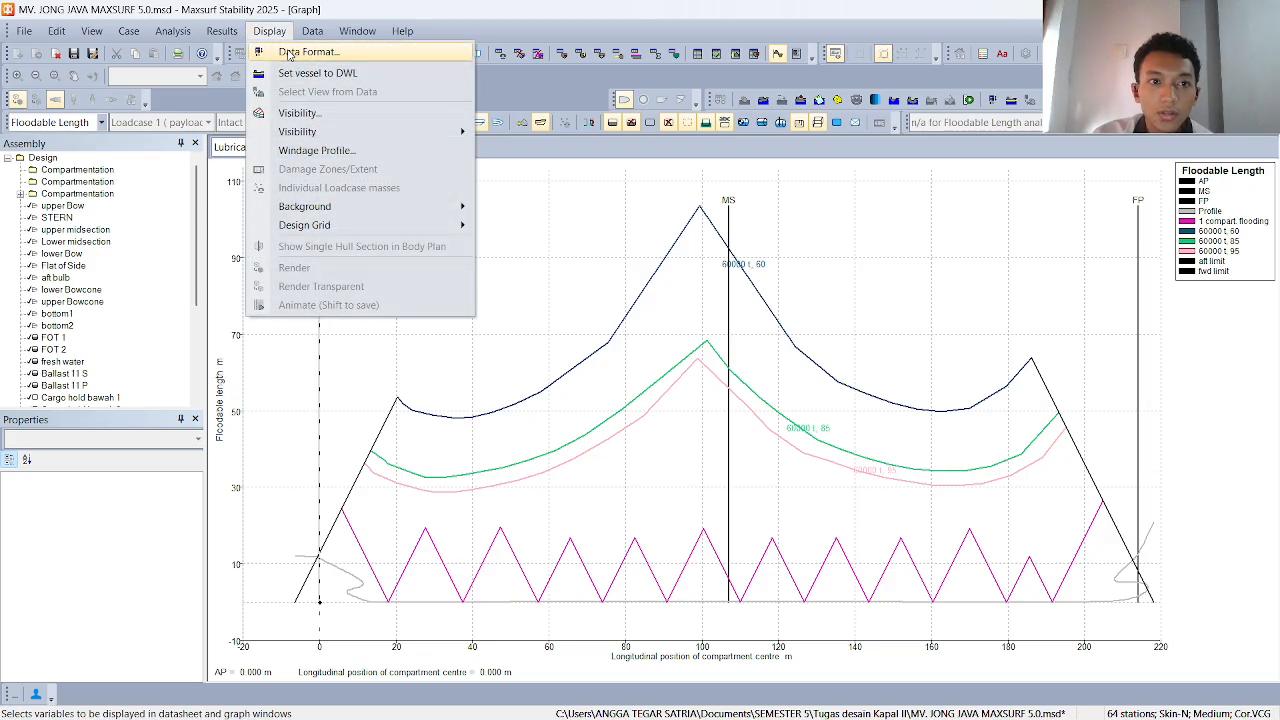
pyautogui.click(288, 52)
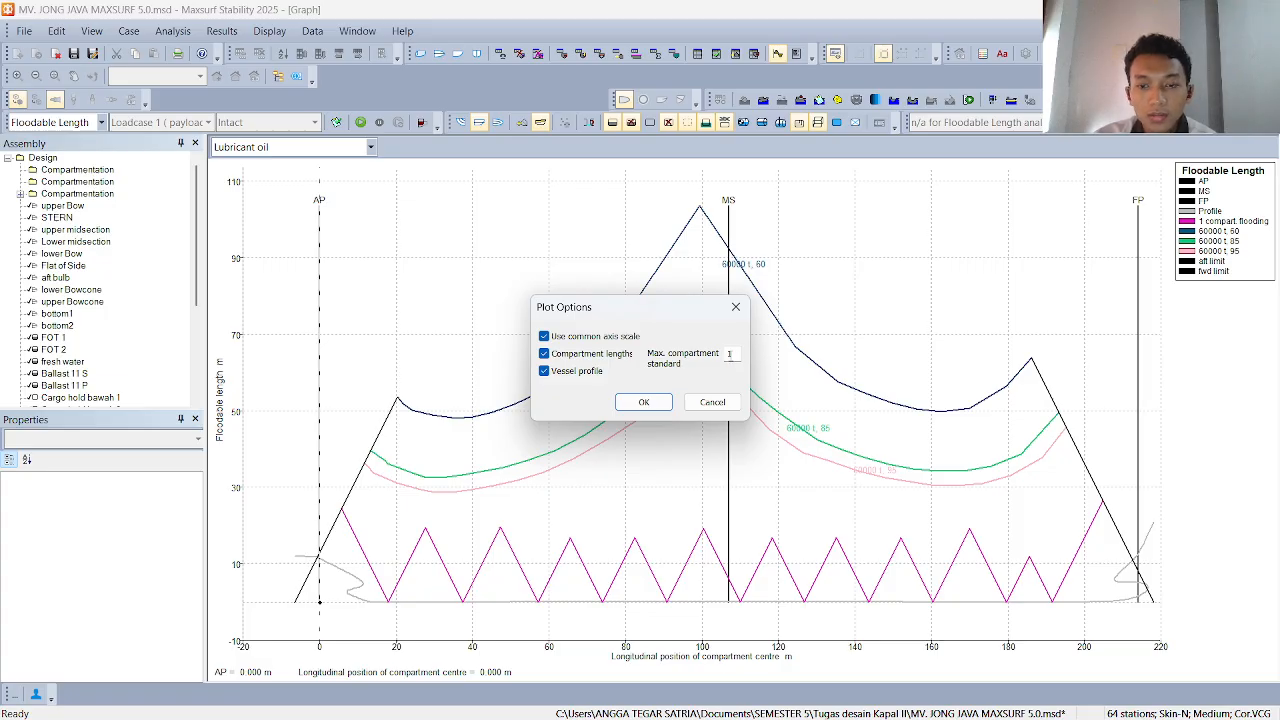
pyautogui.moveTo(706, 315); pyautogui.dragTo(790, 303)
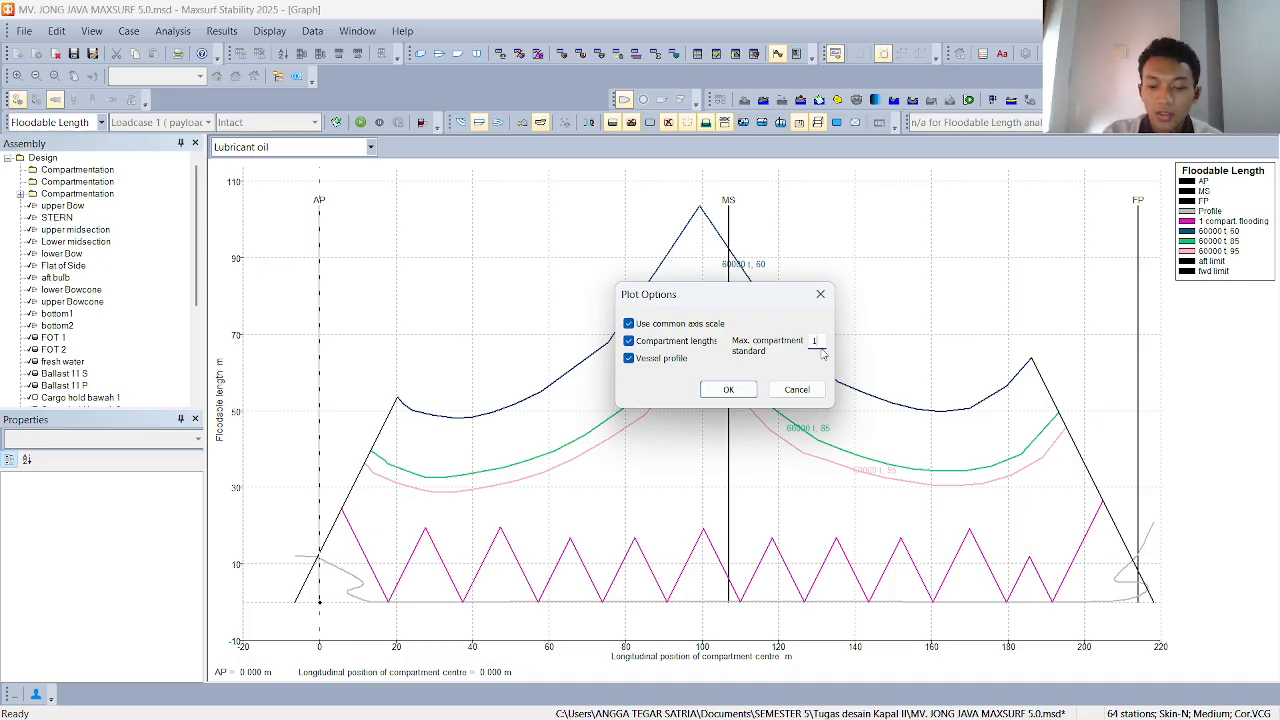
pyautogui.press('BackSpace')
pyautogui.write('2')
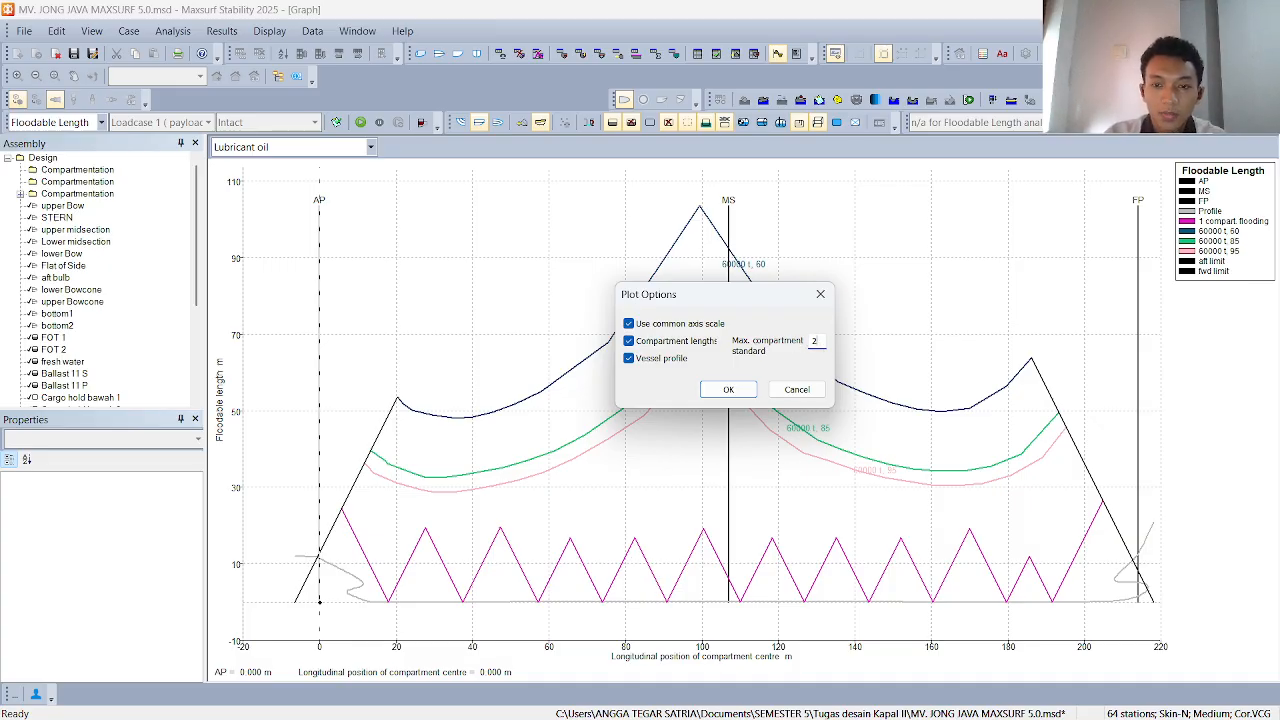
pyautogui.click(728, 389)
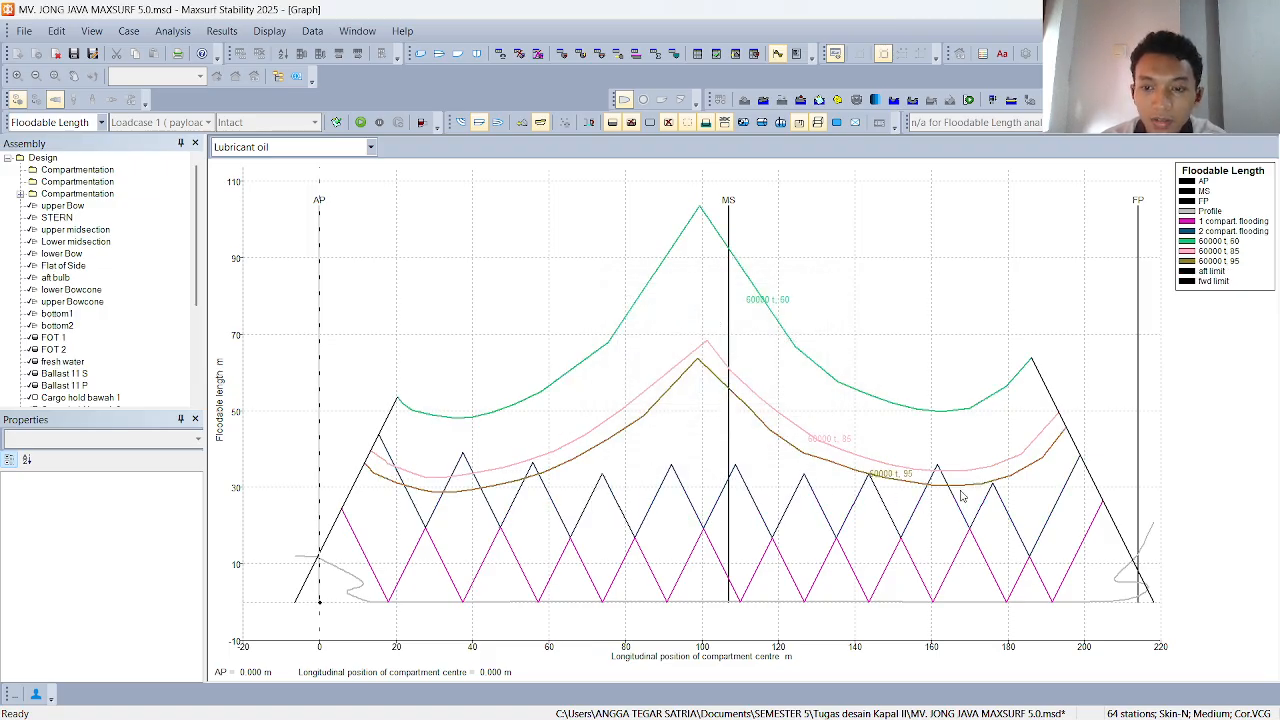
# - Check the floodable length graph's plot options and accept them with a maximum compartment standard of 2
pyautogui.click(278, 33)
pyautogui.click(290, 47)
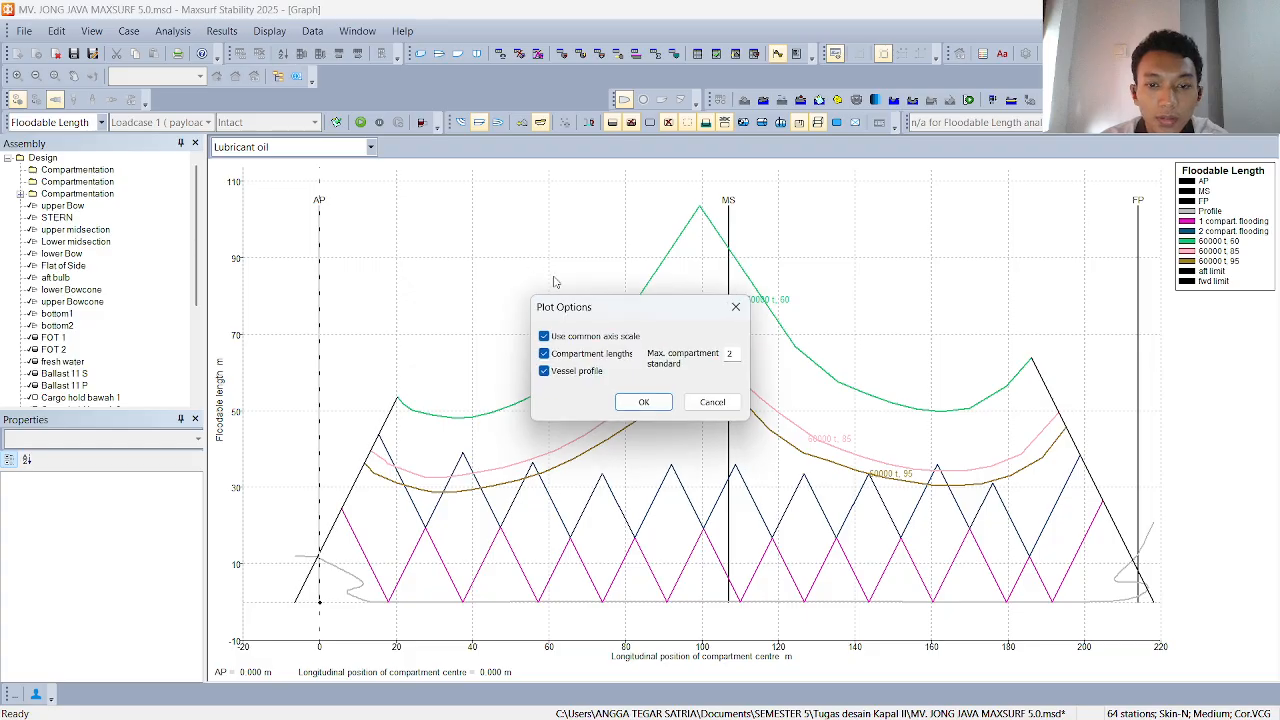
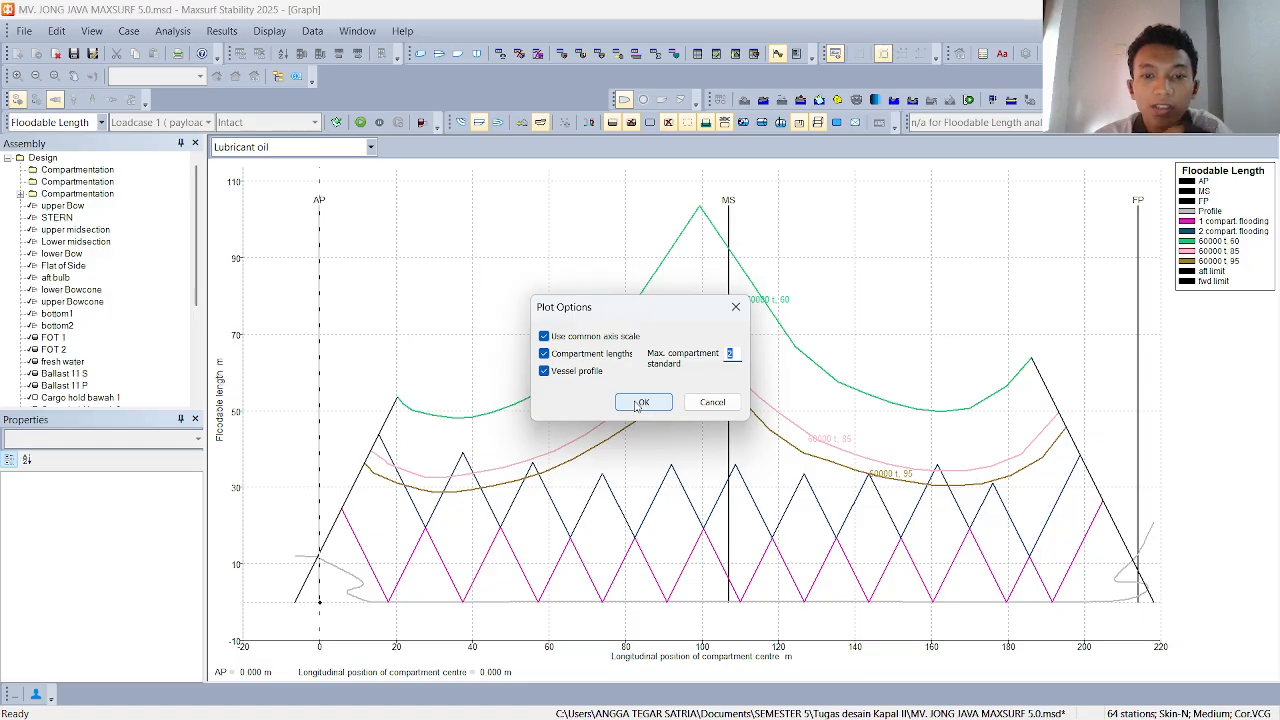
pyautogui.click(729, 355)
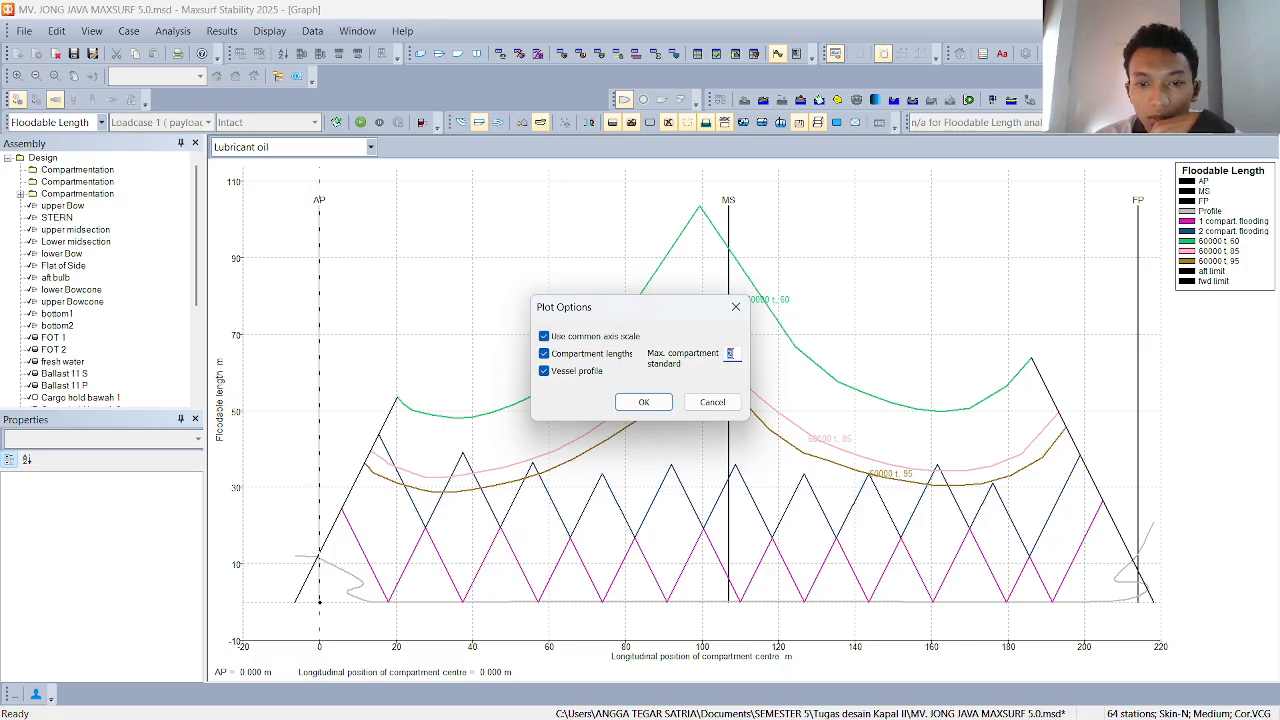
pyautogui.click(645, 402)
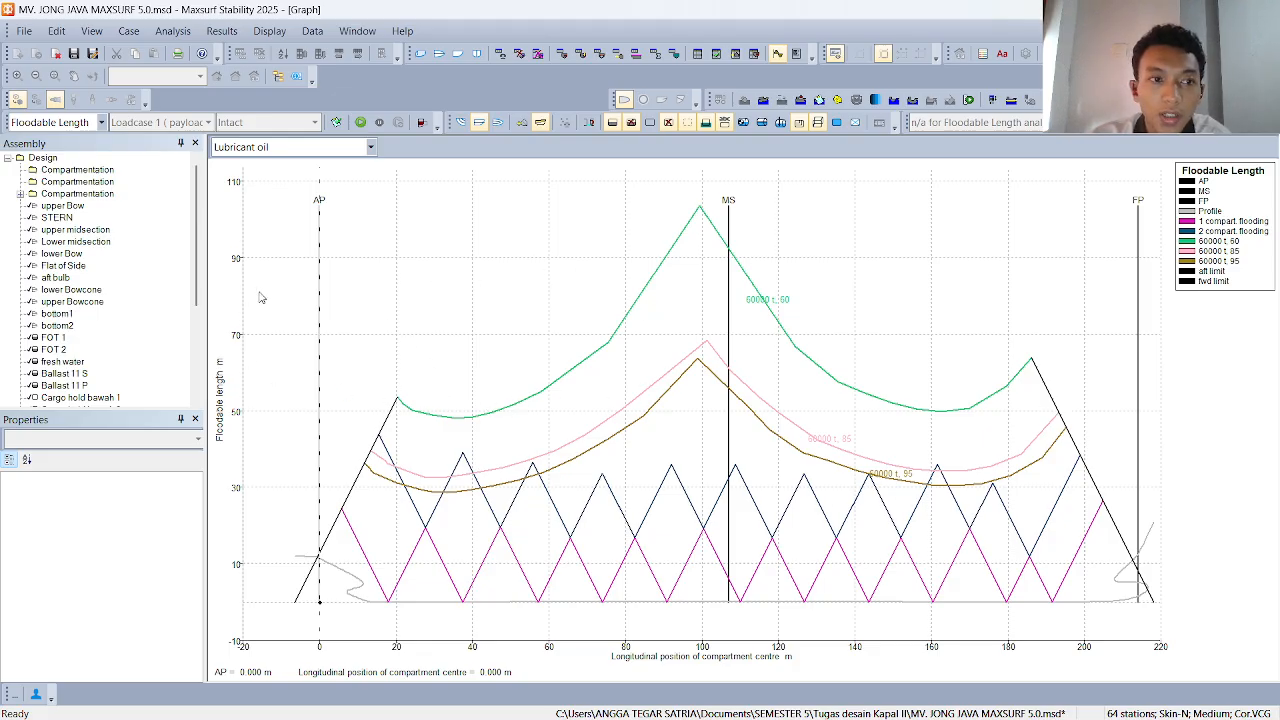
# - Export the floodable length graph as a DXF file named "tutorial FL 1" in the Tugas desain Kapal II folder
pyautogui.click(22, 31)
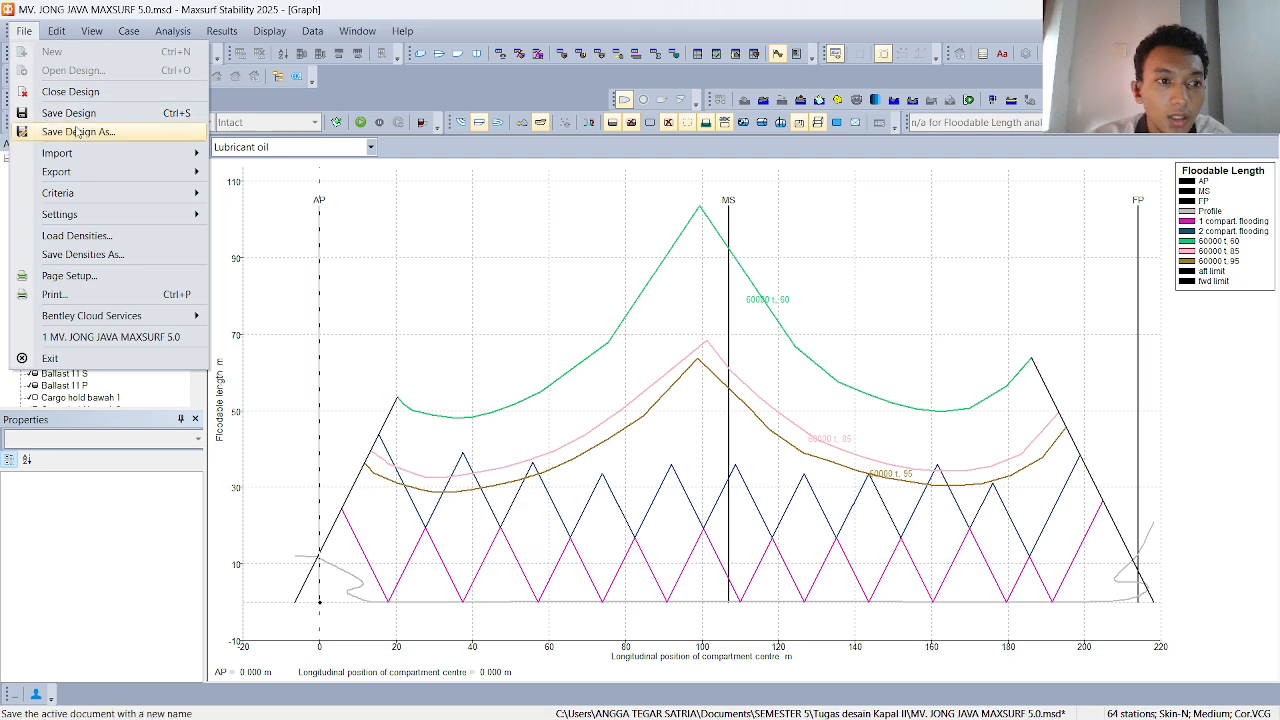
pyautogui.moveTo(90, 175)
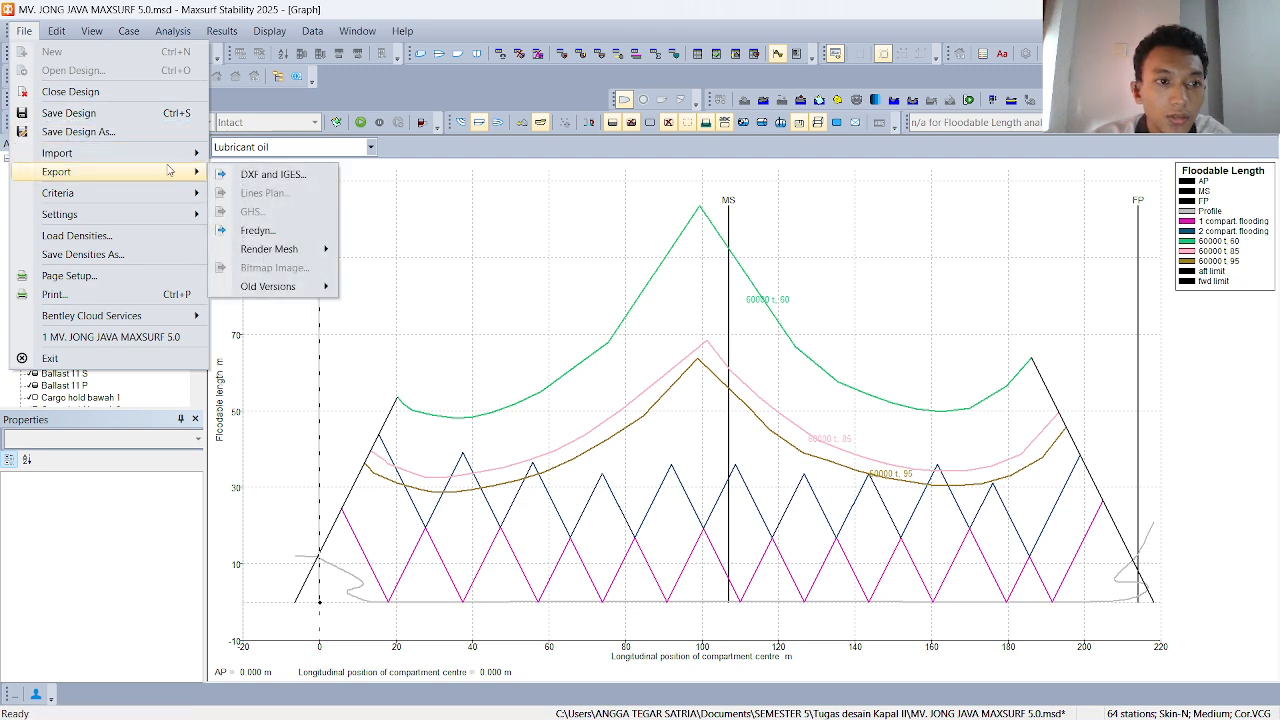
pyautogui.click(265, 175)
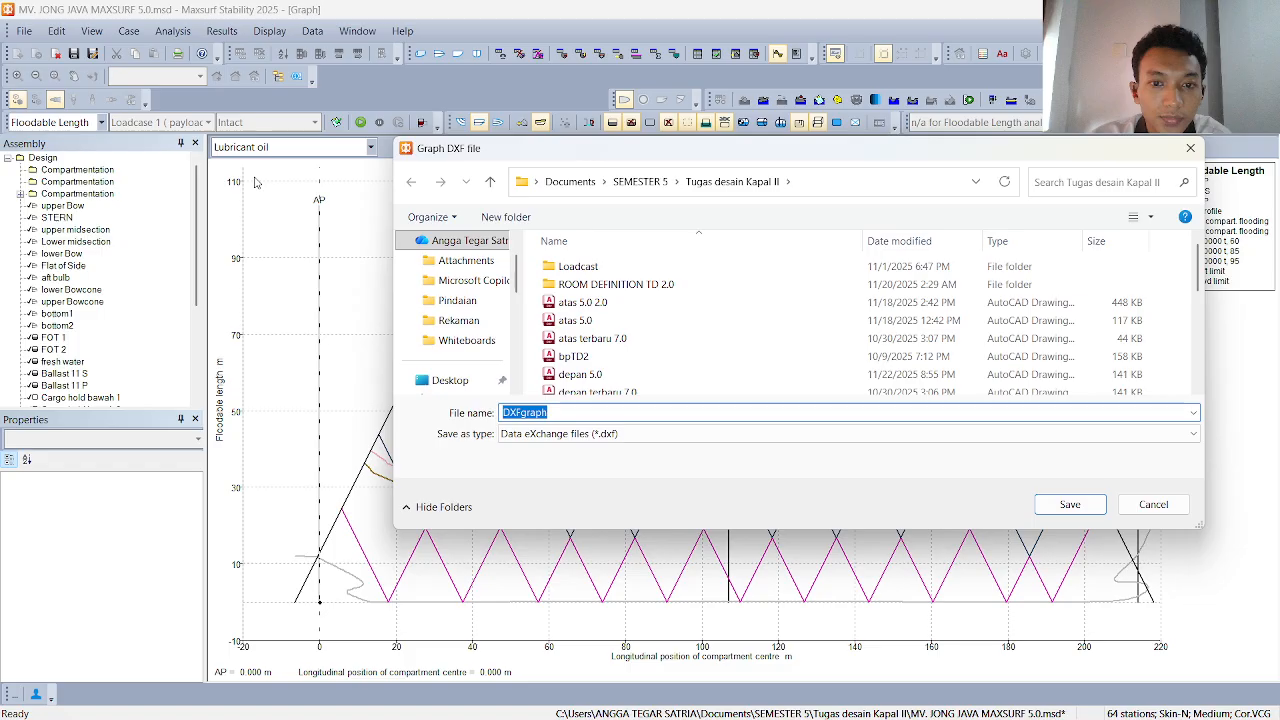
pyautogui.click(556, 413)
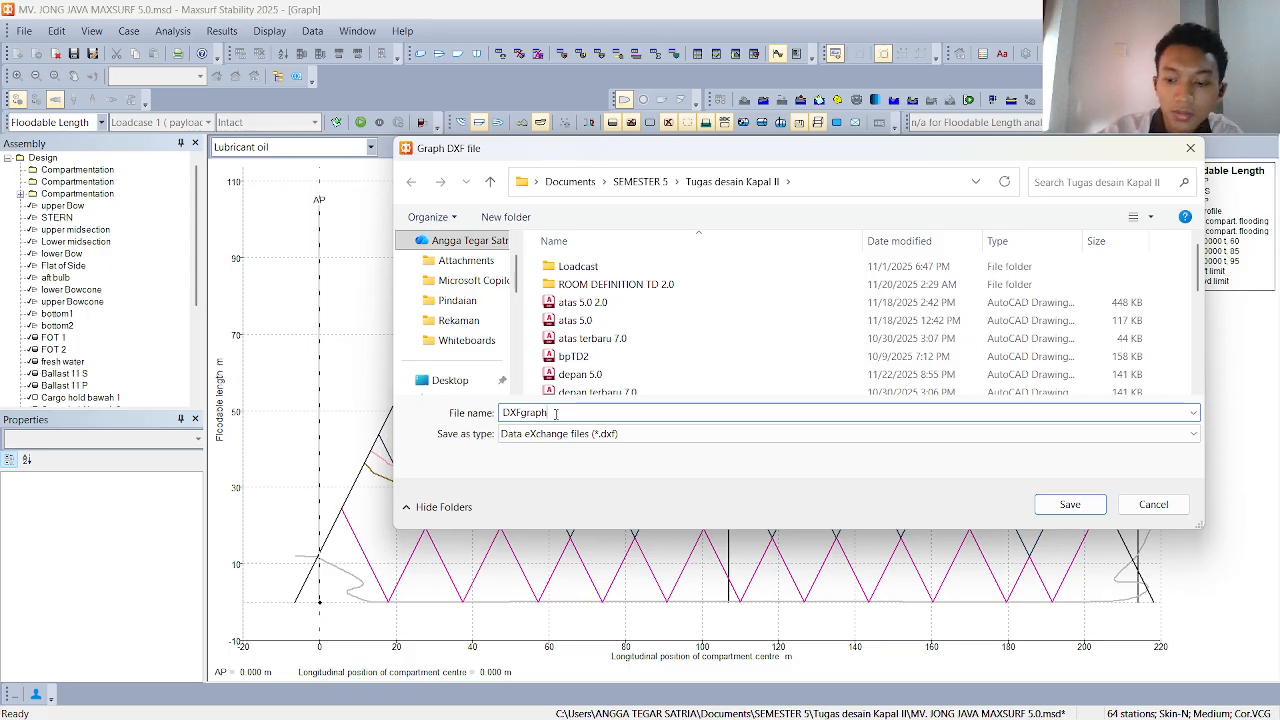
pyautogui.hotkey('ctrl', 'a')
pyautogui.press('BackSpace')
pyautogui.write('t')
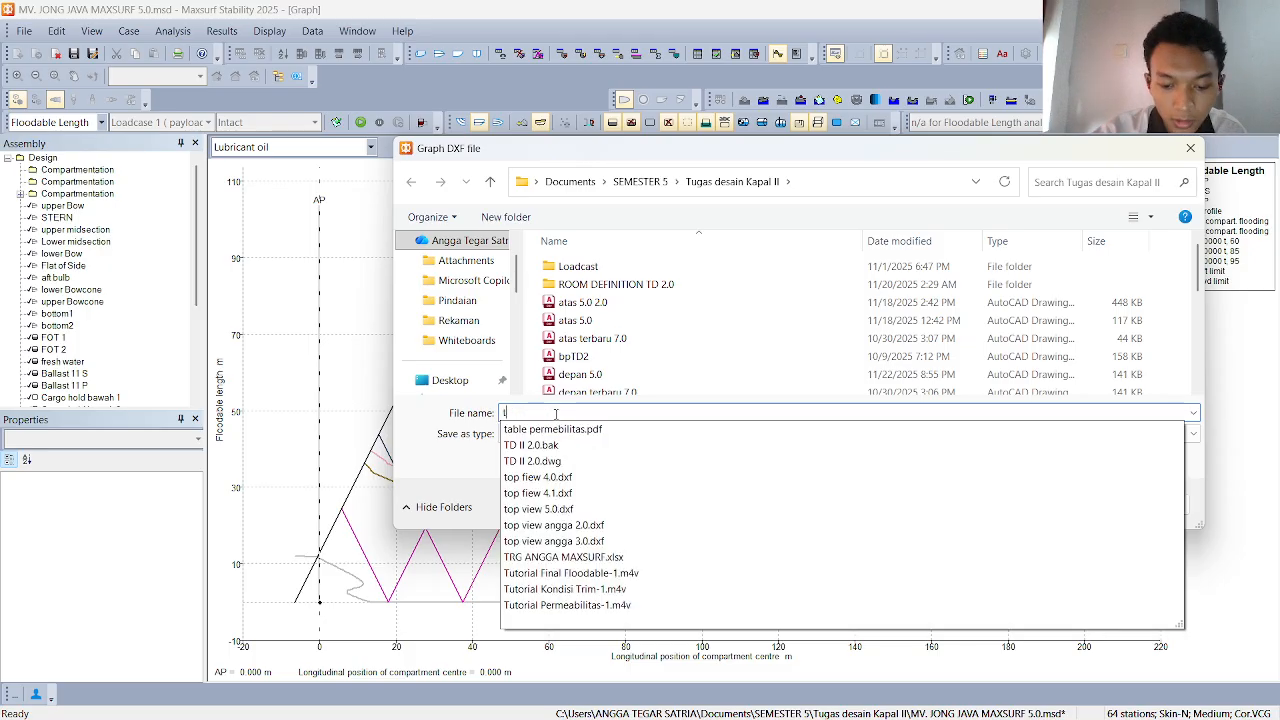
pyautogui.write('utorial')
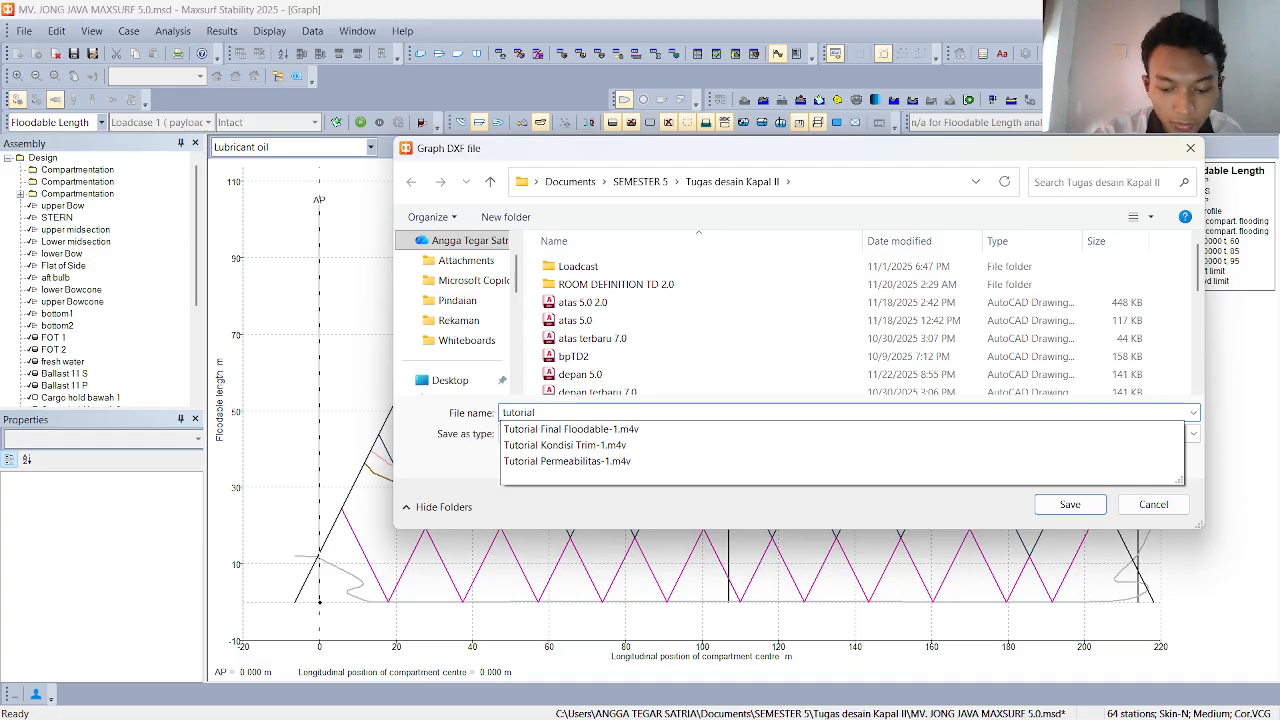
pyautogui.write(' FL 1')
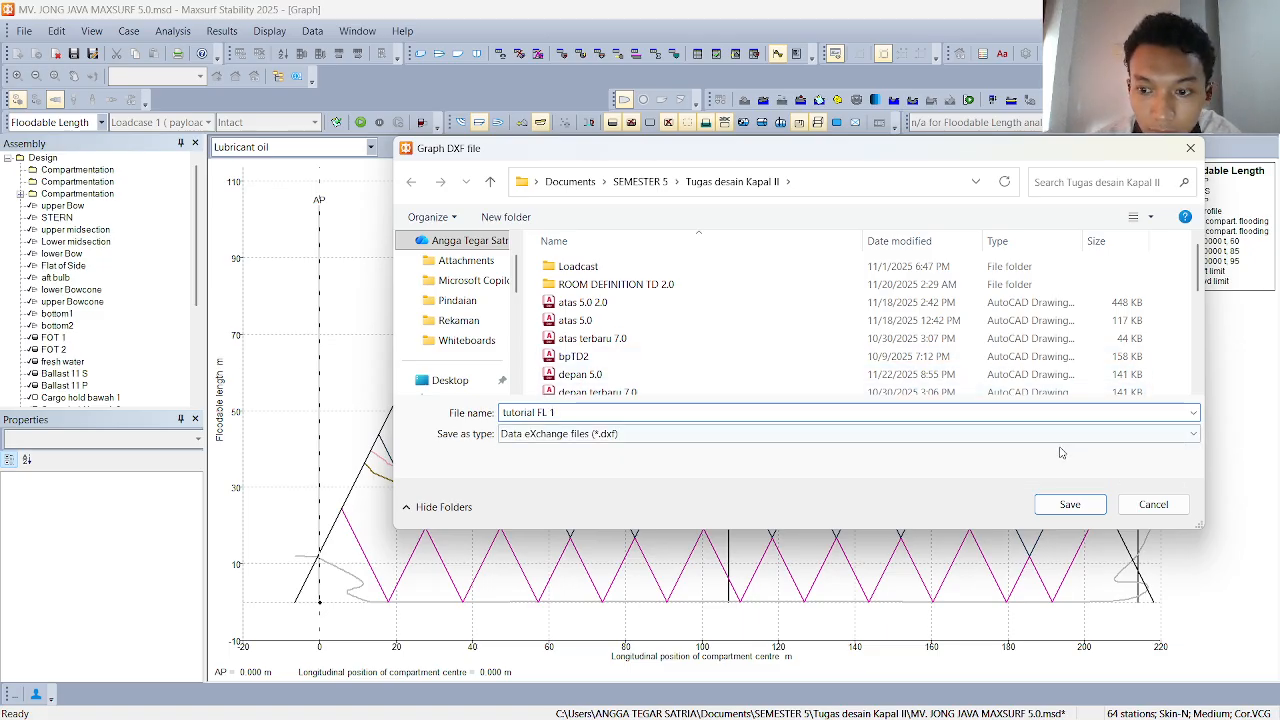
pyautogui.click(1070, 505)
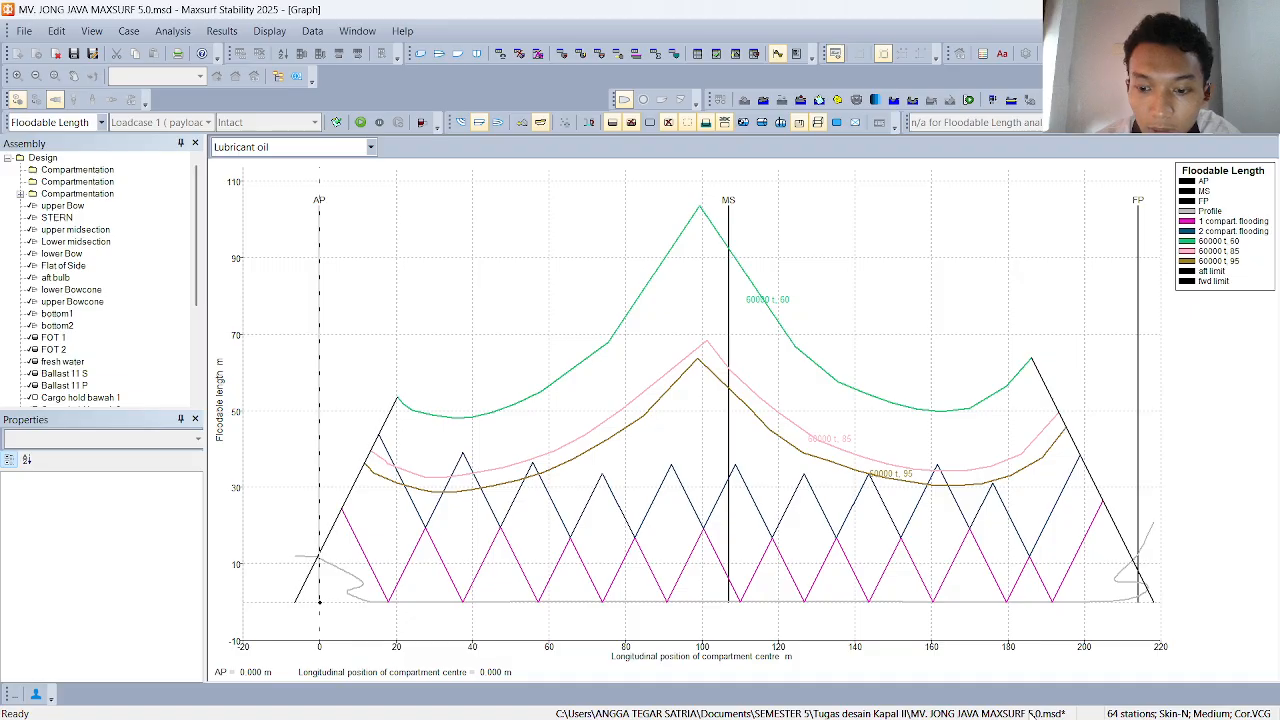
# - Switch to the Tugas desain Kapal II folder in File Explorer and open the exported tutorial FL 1 drawing in AutoCAD
pyautogui.moveTo(901, 713)
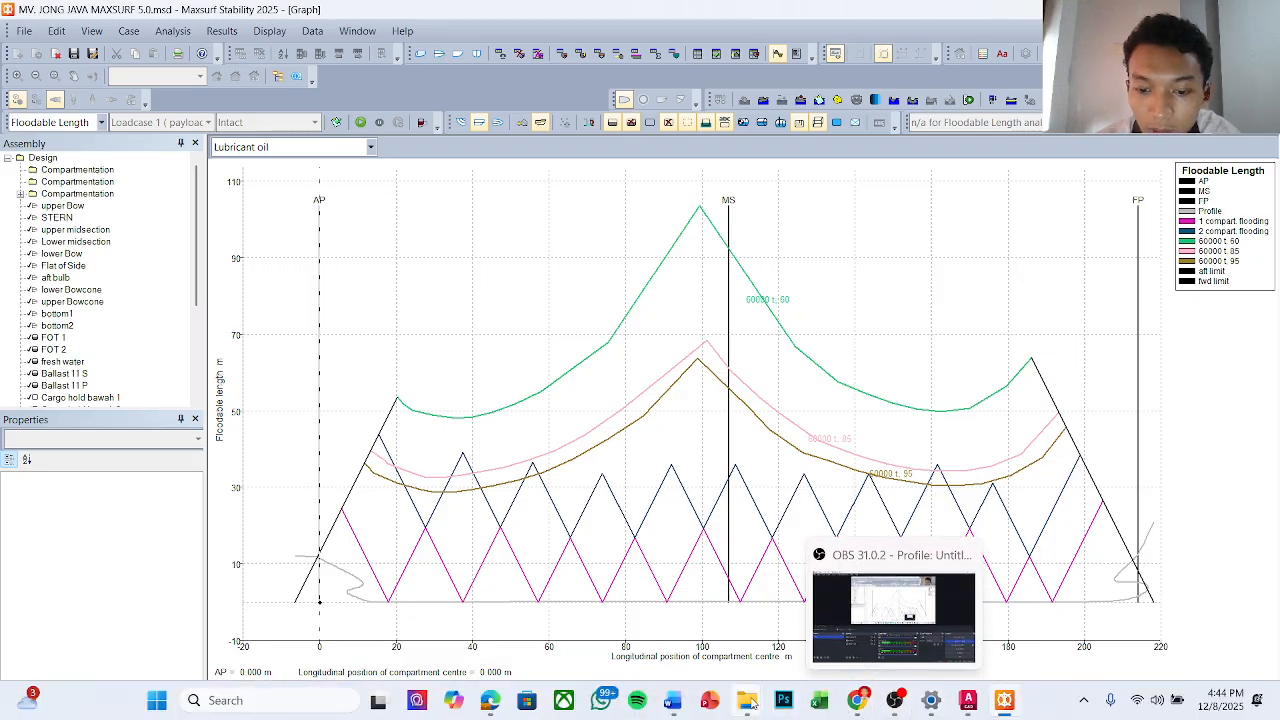
pyautogui.moveTo(747, 700)
pyautogui.moveTo(724, 650)
pyautogui.click(690, 635)
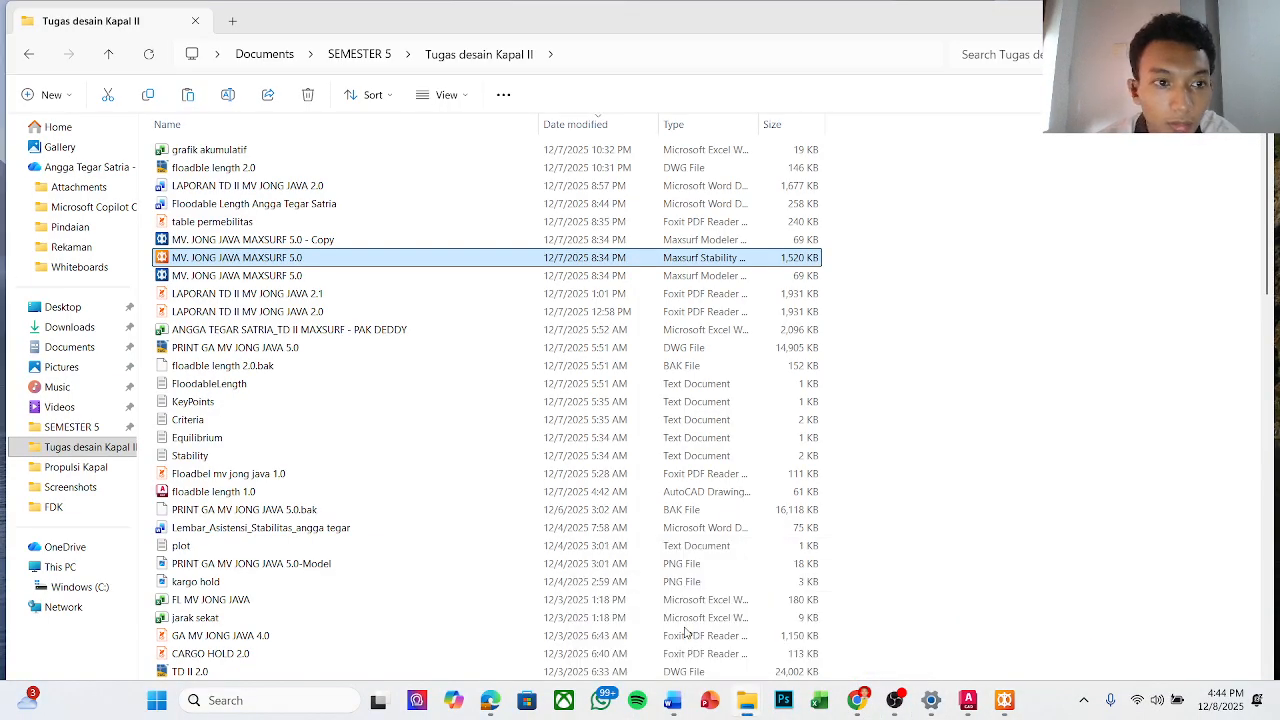
pyautogui.click(228, 150)
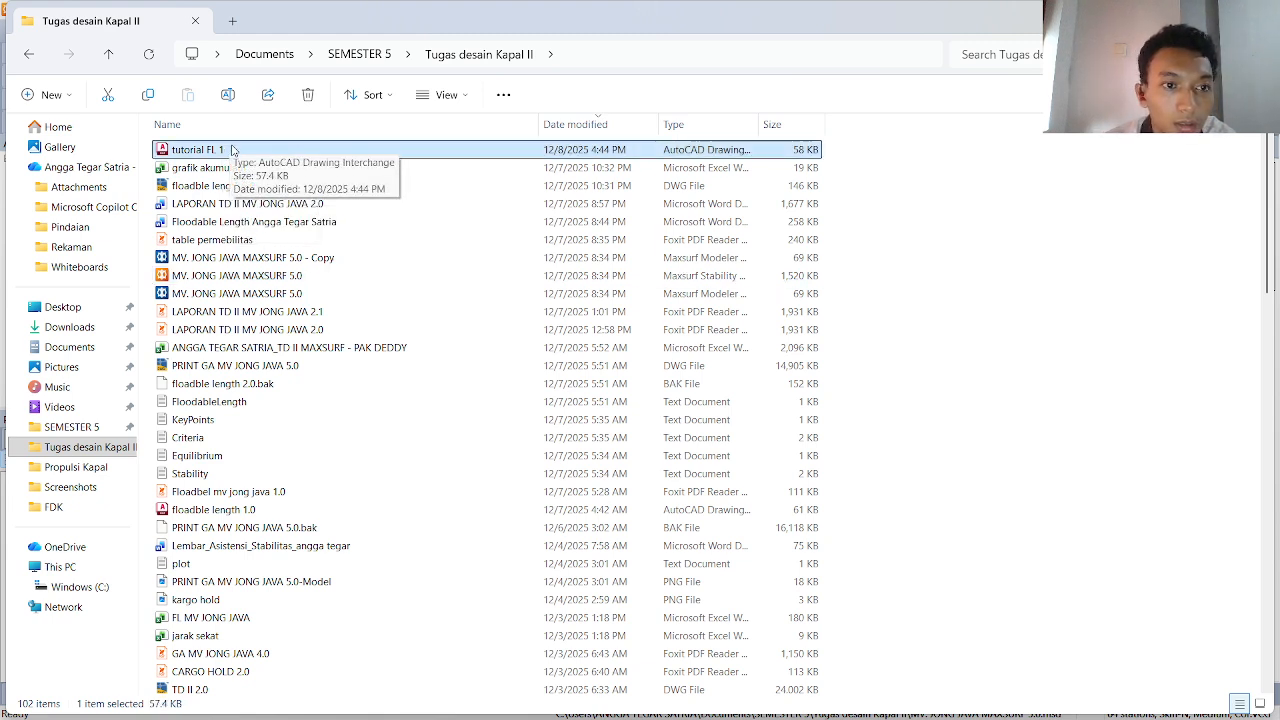
pyautogui.doubleClick(232, 149)
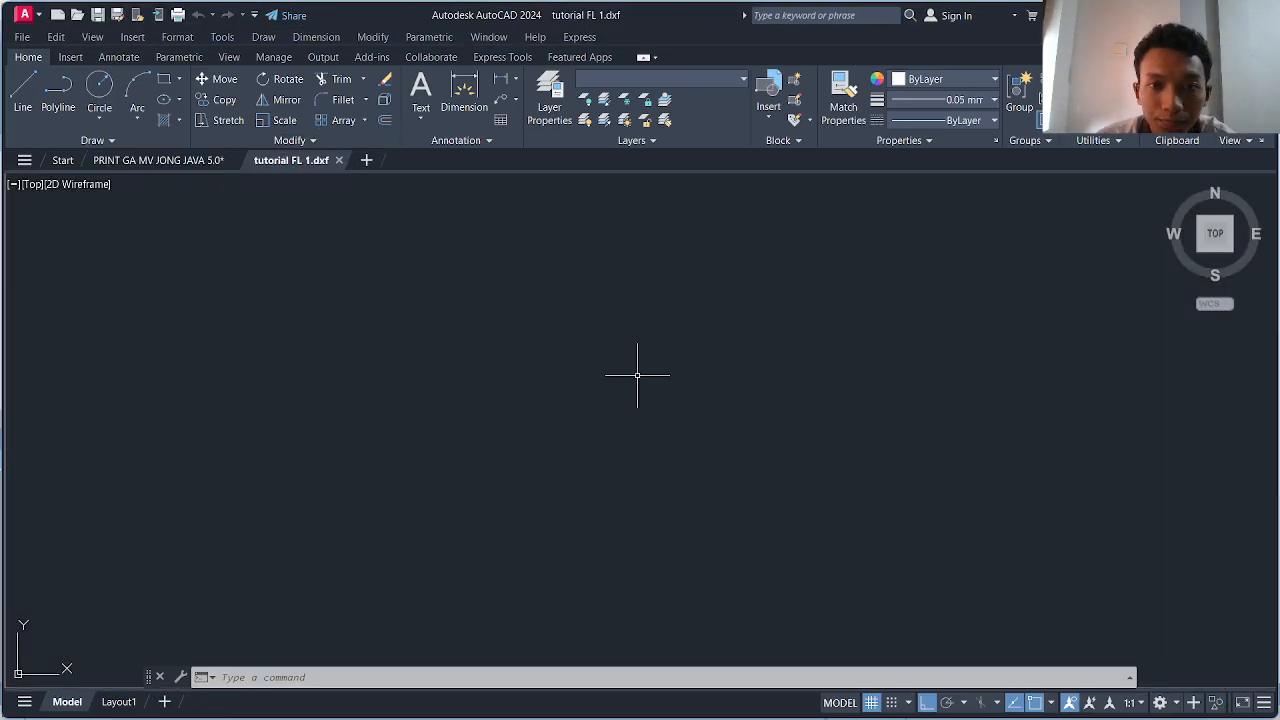
# - Inspect the whole imported floodable length graph and turn on the drawing grid behind it
pyautogui.scroll(-5, 616, 362)
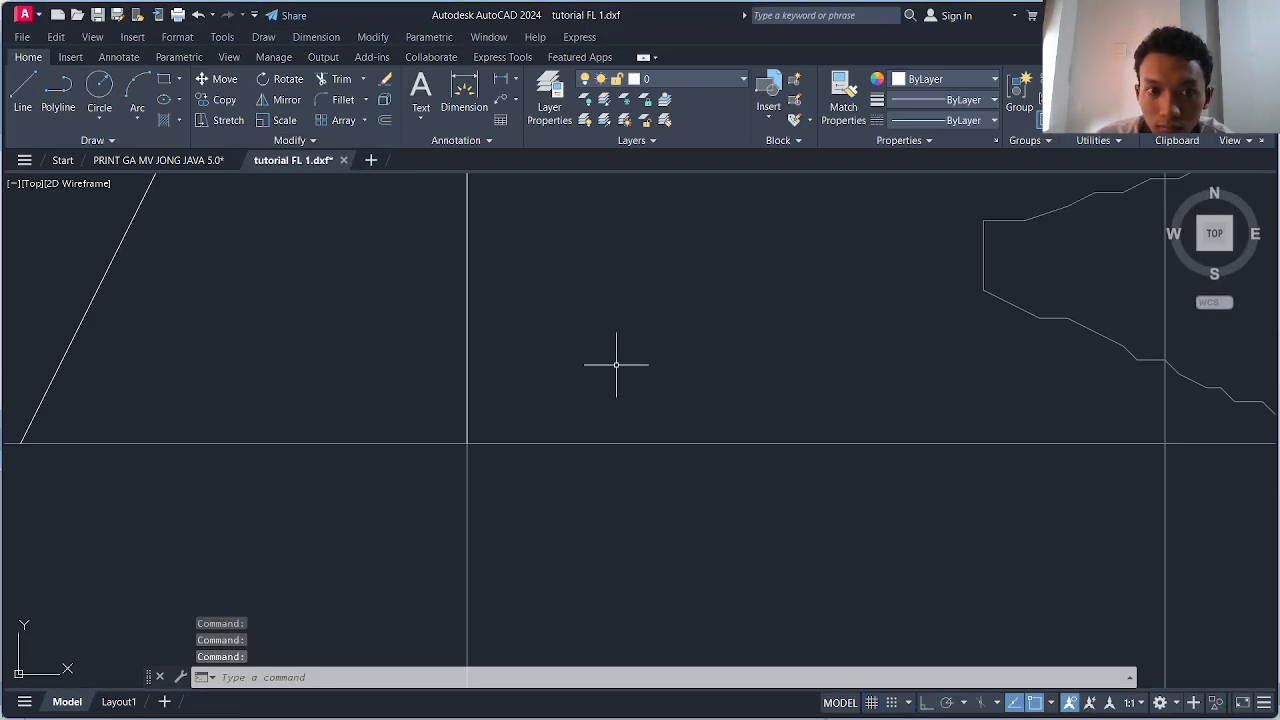
pyautogui.scroll(-8, 614, 370)
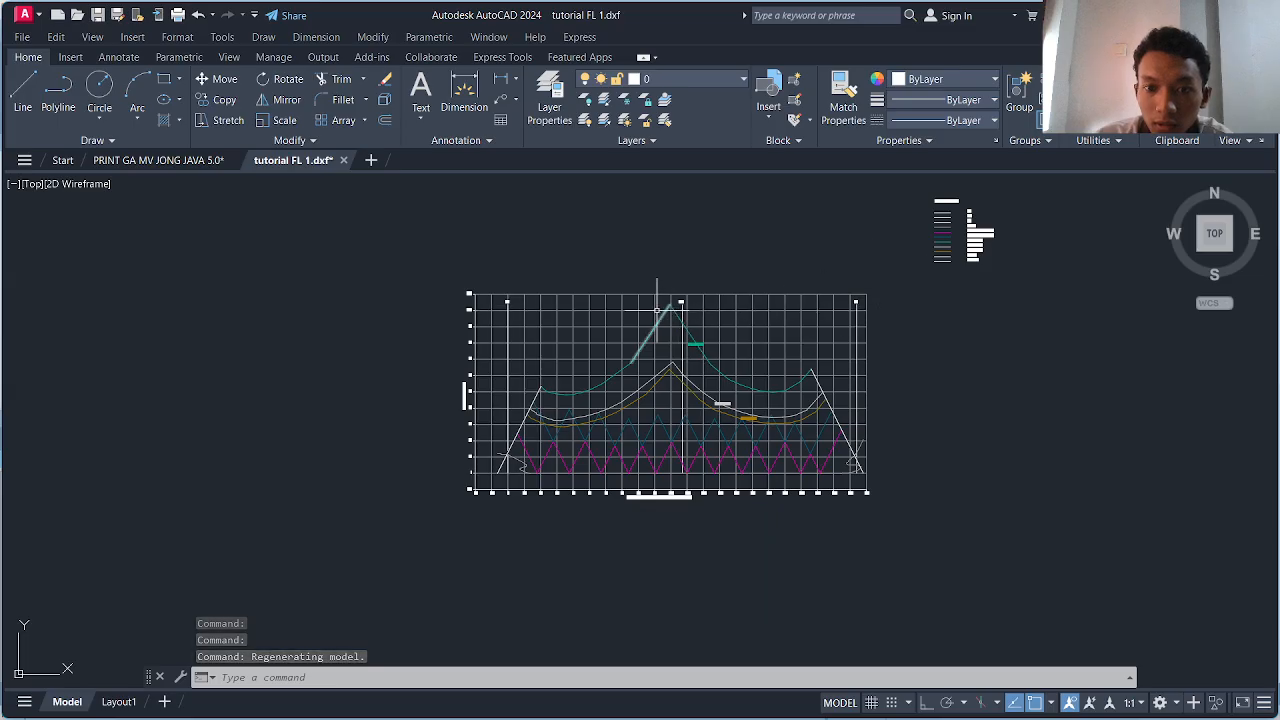
pyautogui.scroll(5, 663, 300)
pyautogui.scroll(-5, 663, 317)
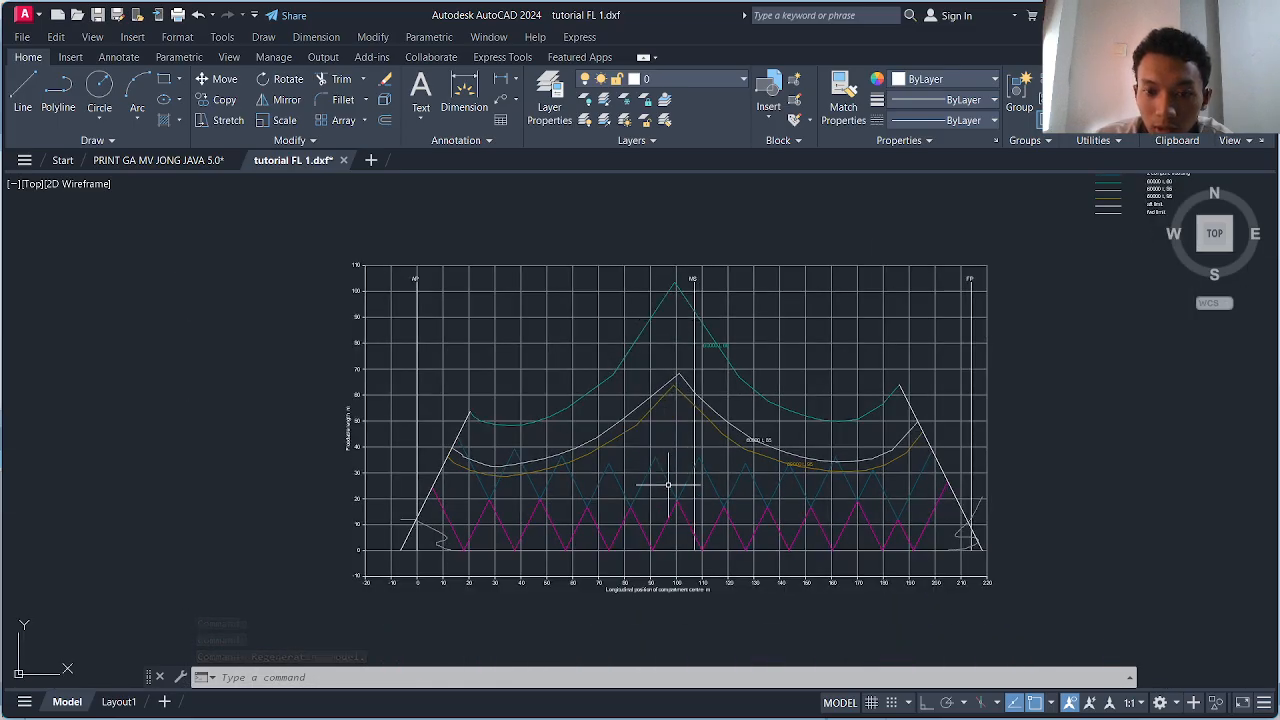
pyautogui.scroll(3, 663, 516)
pyautogui.moveTo(663, 516); pyautogui.dragTo(619, 463, button='middle')
pyautogui.moveTo(797, 474); pyautogui.dragTo(741, 469, button='middle')
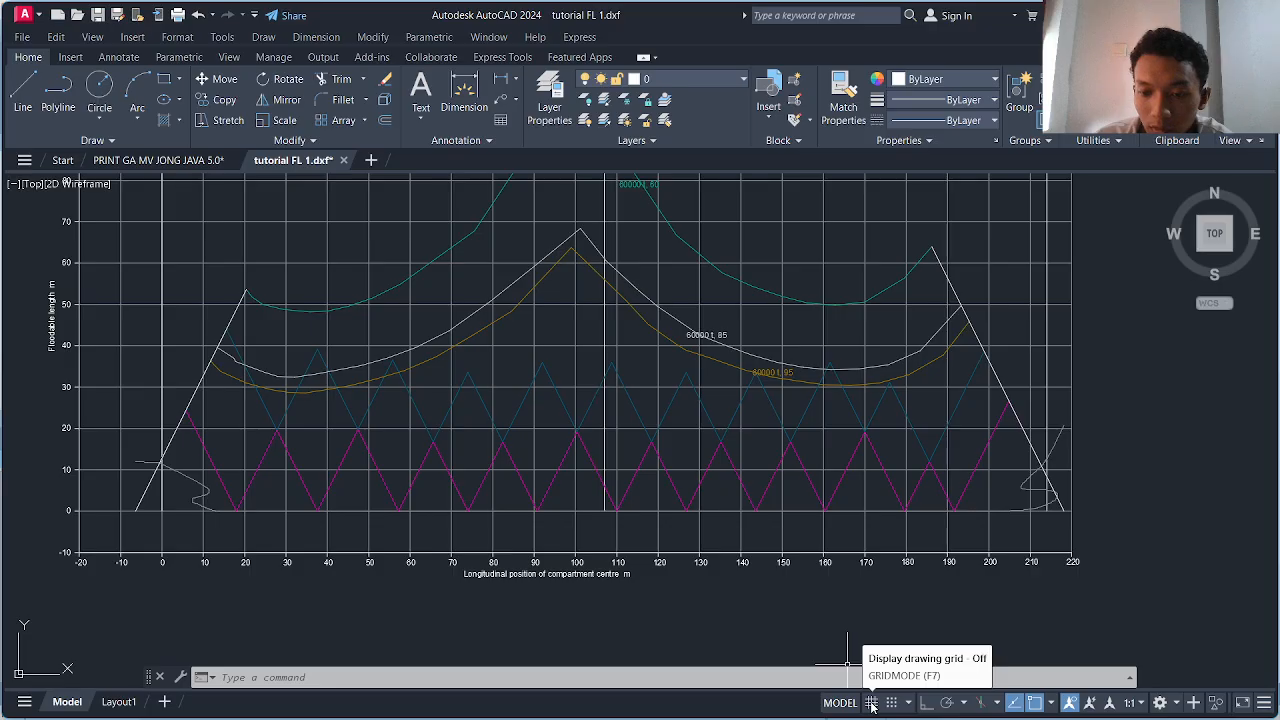
pyautogui.scroll(-5, 735, 416)
pyautogui.scroll(3, 571, 377)
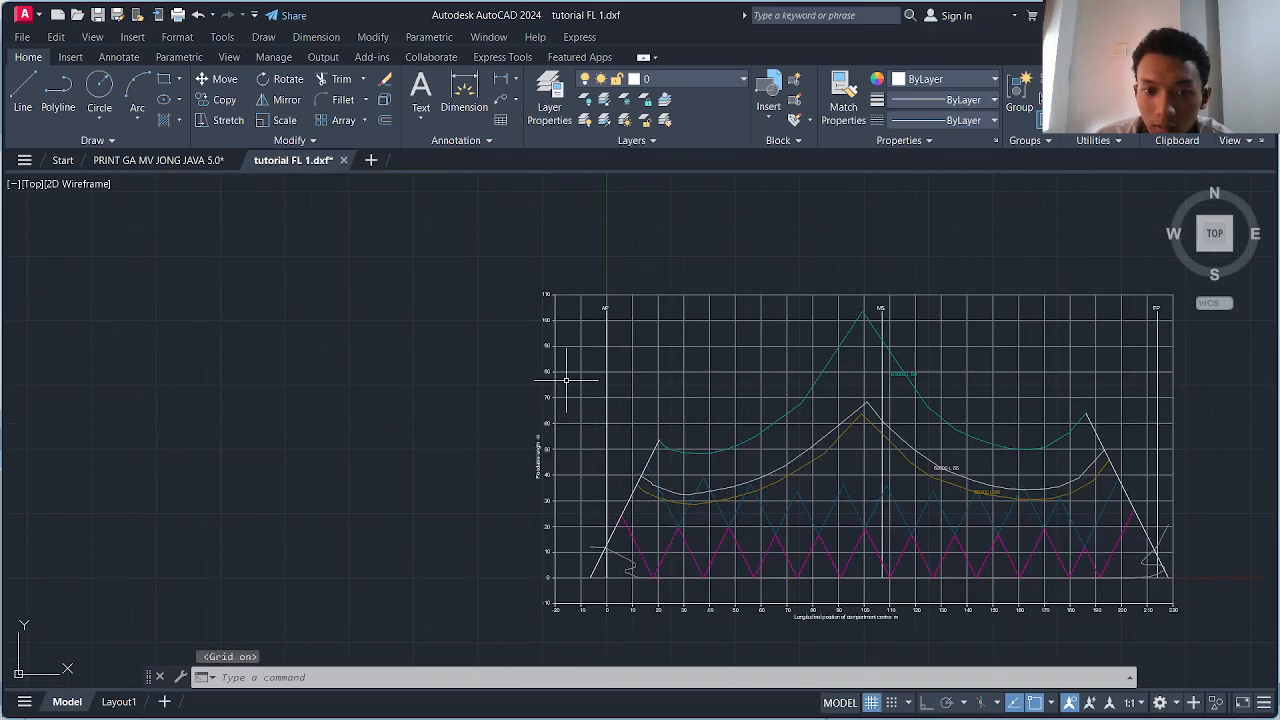
pyautogui.moveTo(571, 377)
pyautogui.mouseDown(button='middle')
pyautogui.moveTo(528, 387)
pyautogui.moveTo(389, 317)
pyautogui.mouseUp(button='middle')
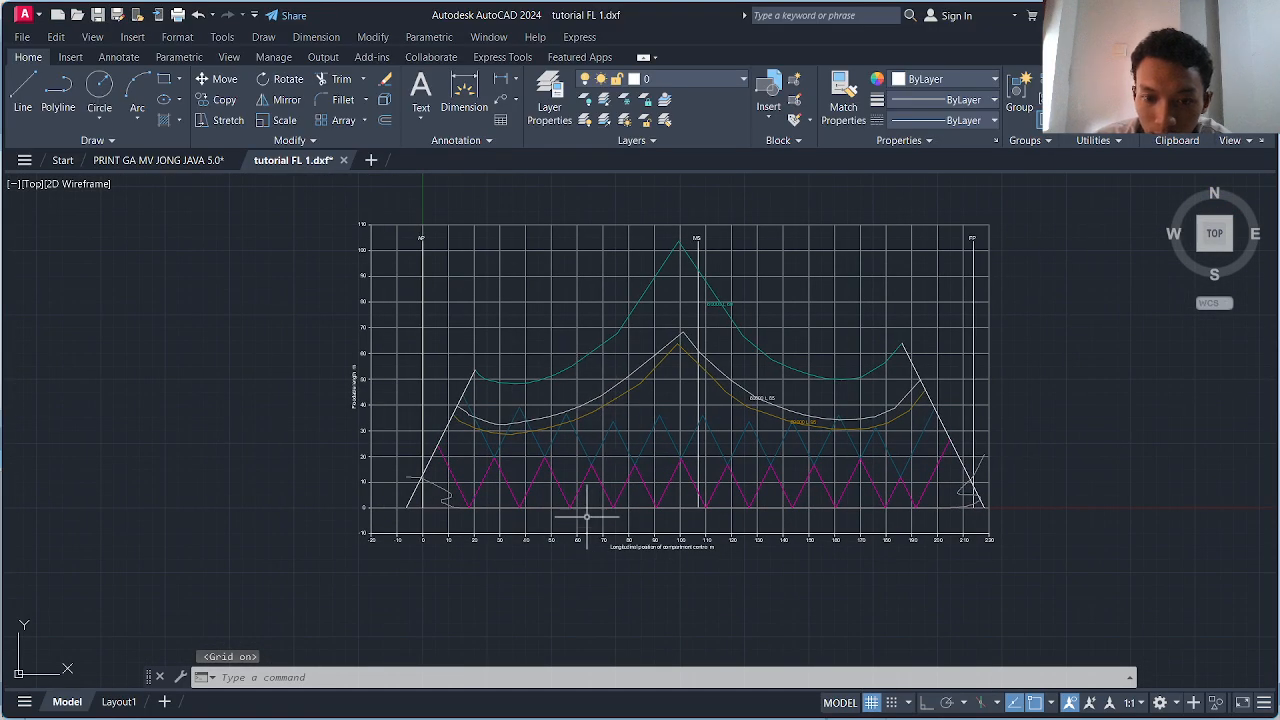
pyautogui.scroll(5, 650, 500)
pyautogui.scroll(-2, 631, 506)
pyautogui.scroll(-3, 784, 441)
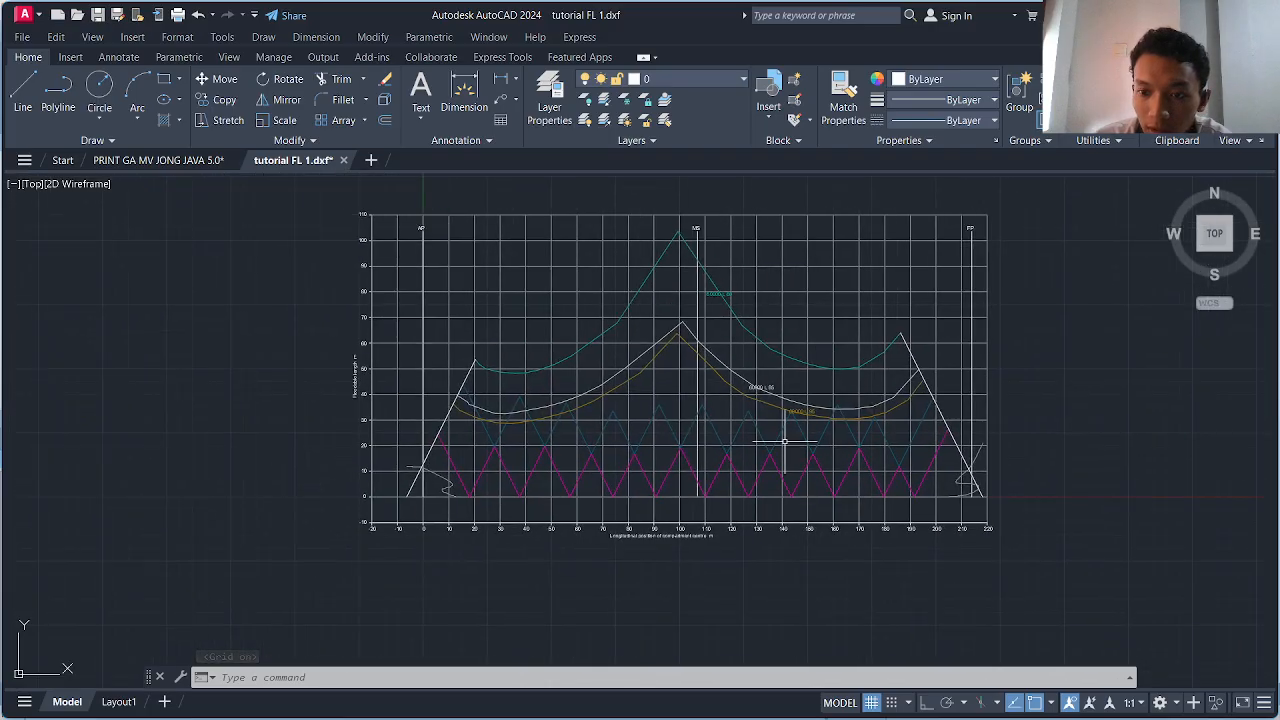
# - Examine the vessel profile outline at the graph's forward end against the forward limit and compartment flooding lines
pyautogui.scroll(8, 957, 483)
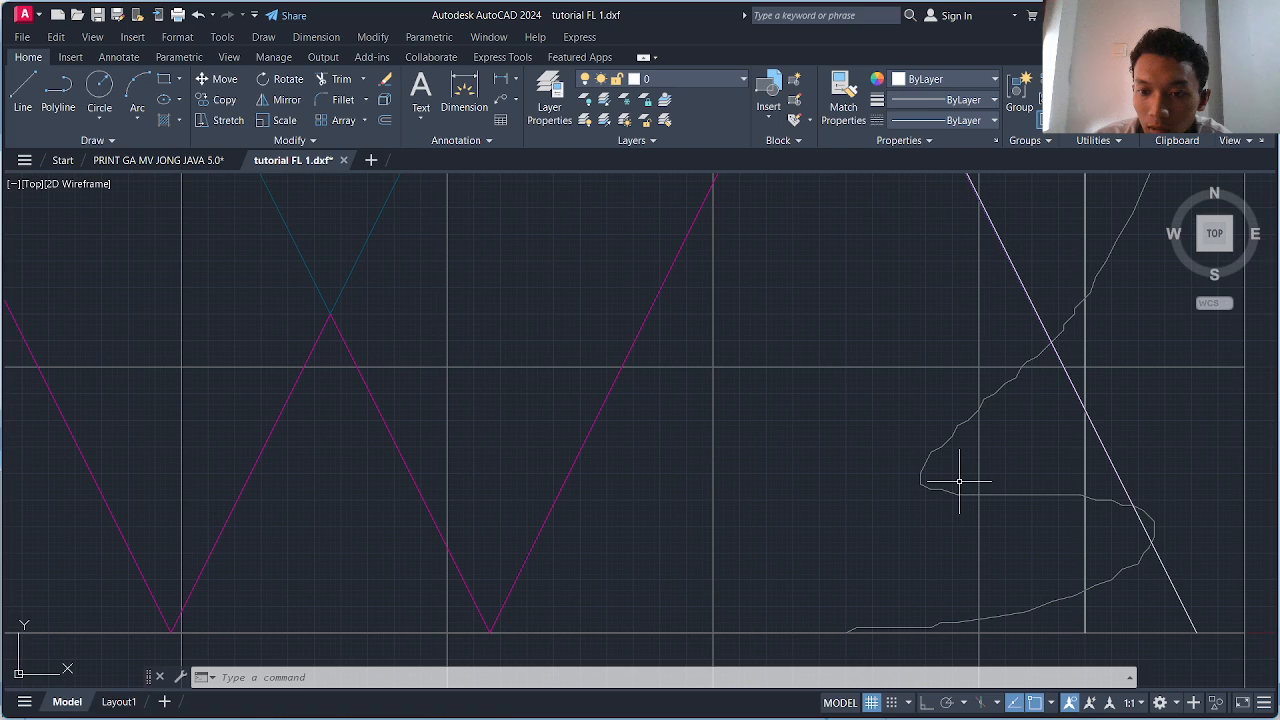
pyautogui.scroll(-4, 957, 480)
pyautogui.moveTo(957, 480); pyautogui.dragTo(880, 505, button='middle')
pyautogui.scroll(5, 943, 429)
pyautogui.scroll(-4, 943, 423)
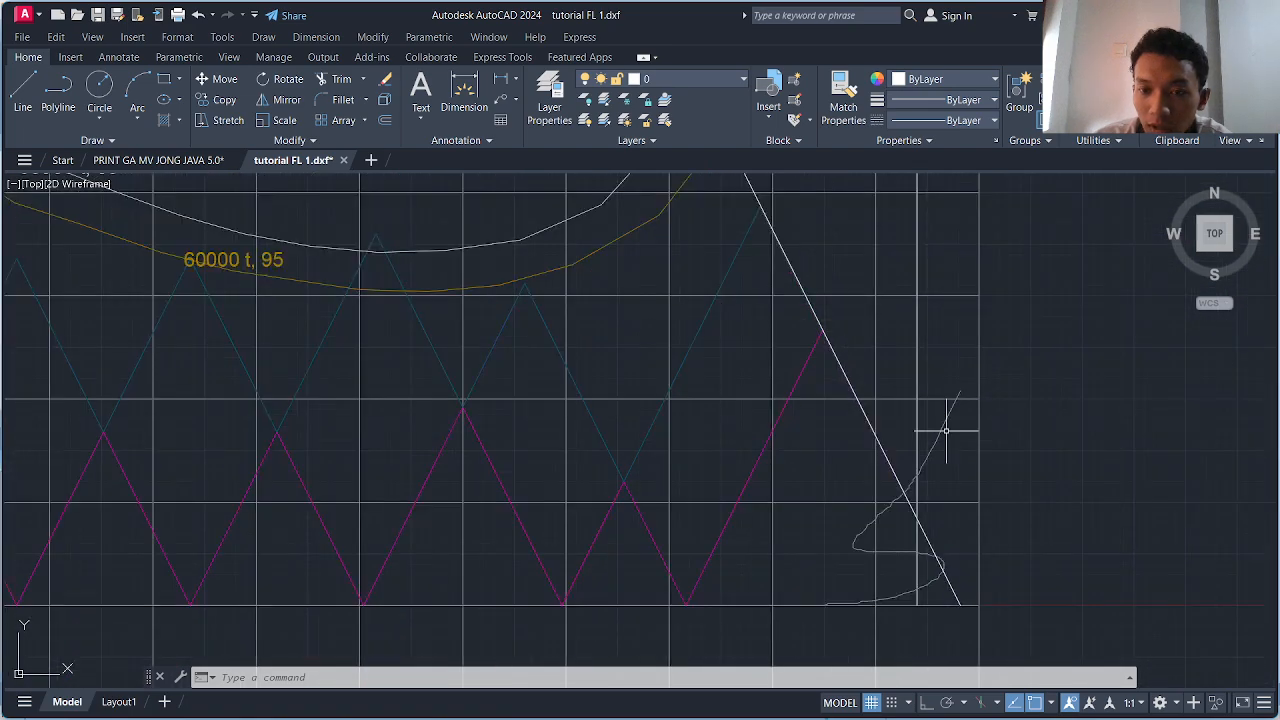
pyautogui.scroll(5, 947, 438)
pyautogui.scroll(-5, 947, 438)
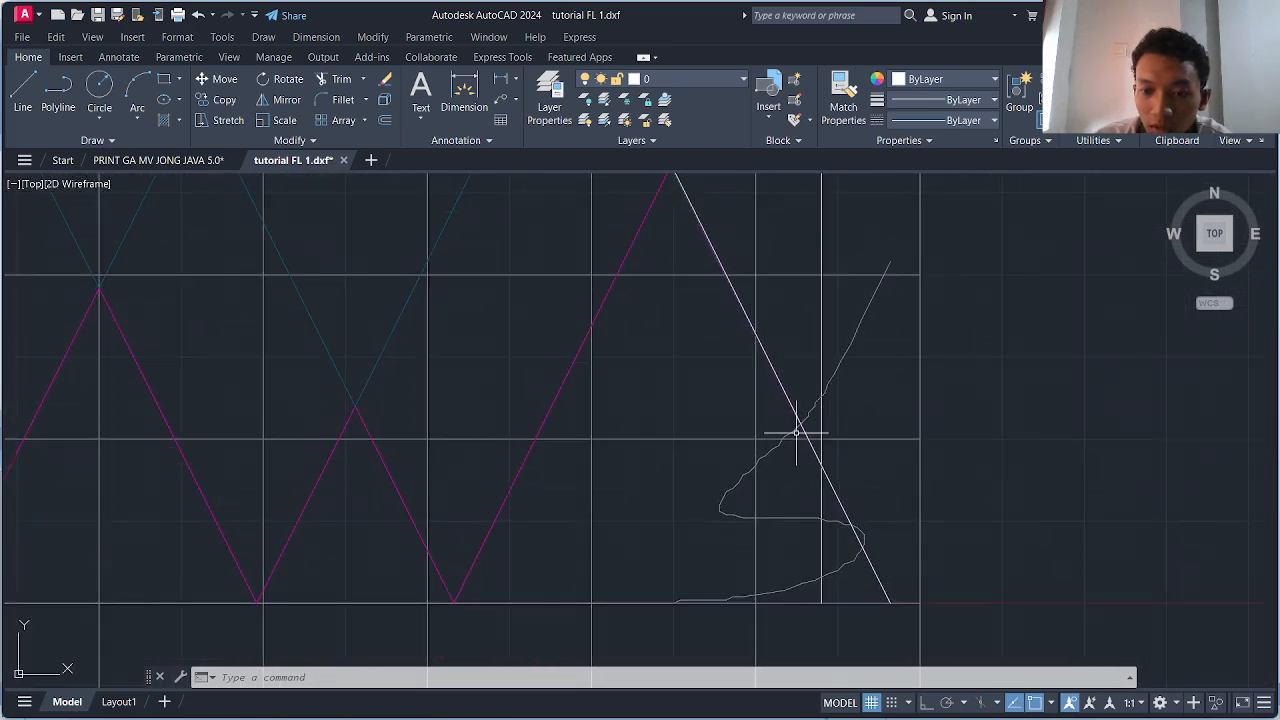
pyautogui.scroll(2, 805, 455)
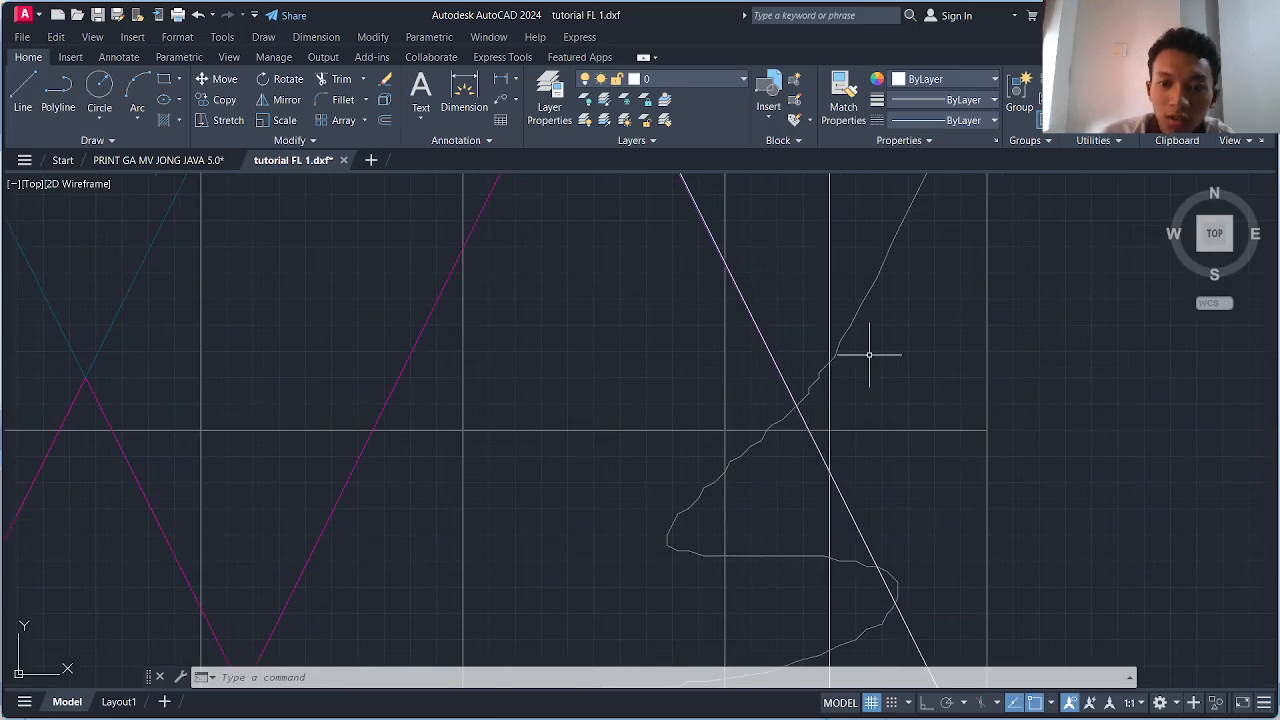
pyautogui.moveTo(869, 355); pyautogui.dragTo(860, 414, button='middle')
pyautogui.scroll(-4, 827, 418)
pyautogui.moveTo(775, 447)
pyautogui.mouseDown(button='middle')
pyautogui.moveTo(818, 487)
pyautogui.moveTo(774, 508)
pyautogui.moveTo(848, 460)
pyautogui.mouseUp(button='middle')
pyautogui.scroll(-2, 804, 490)
pyautogui.scroll(-4, 816, 470)
pyautogui.moveTo(771, 481); pyautogui.dragTo(806, 476, button='middle')
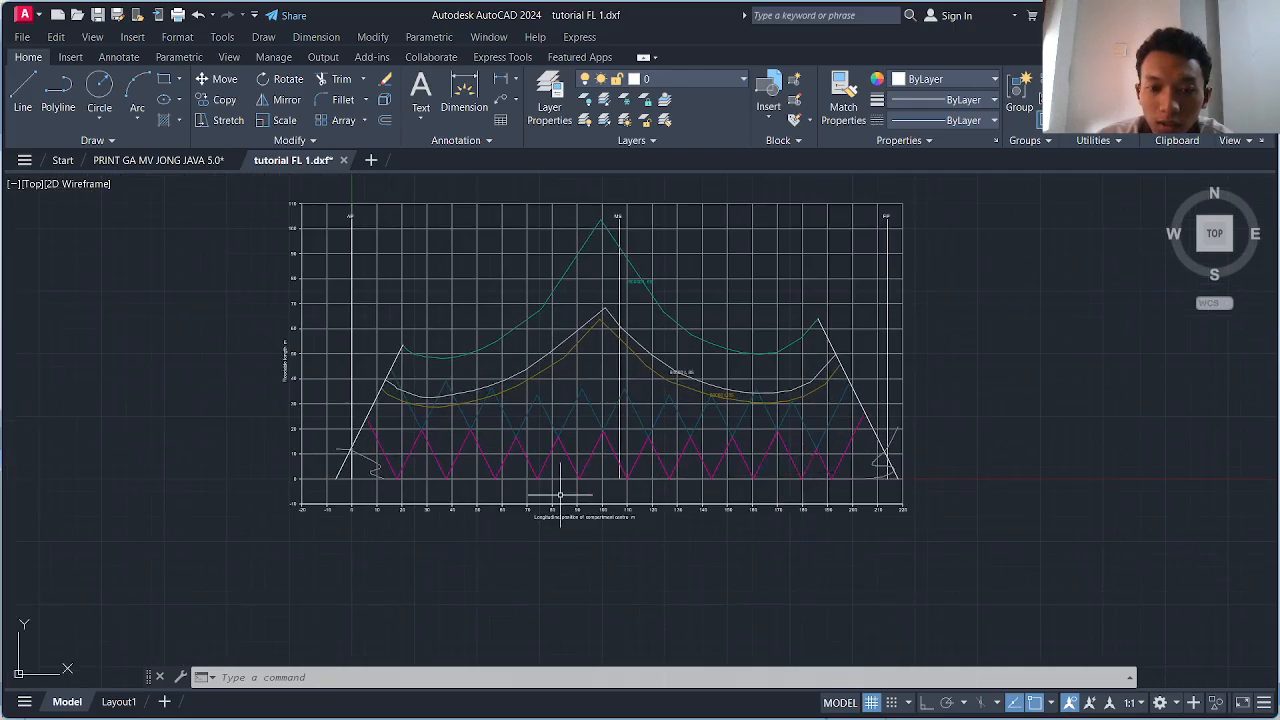
pyautogui.moveTo(482, 496); pyautogui.dragTo(541, 441, button='middle')
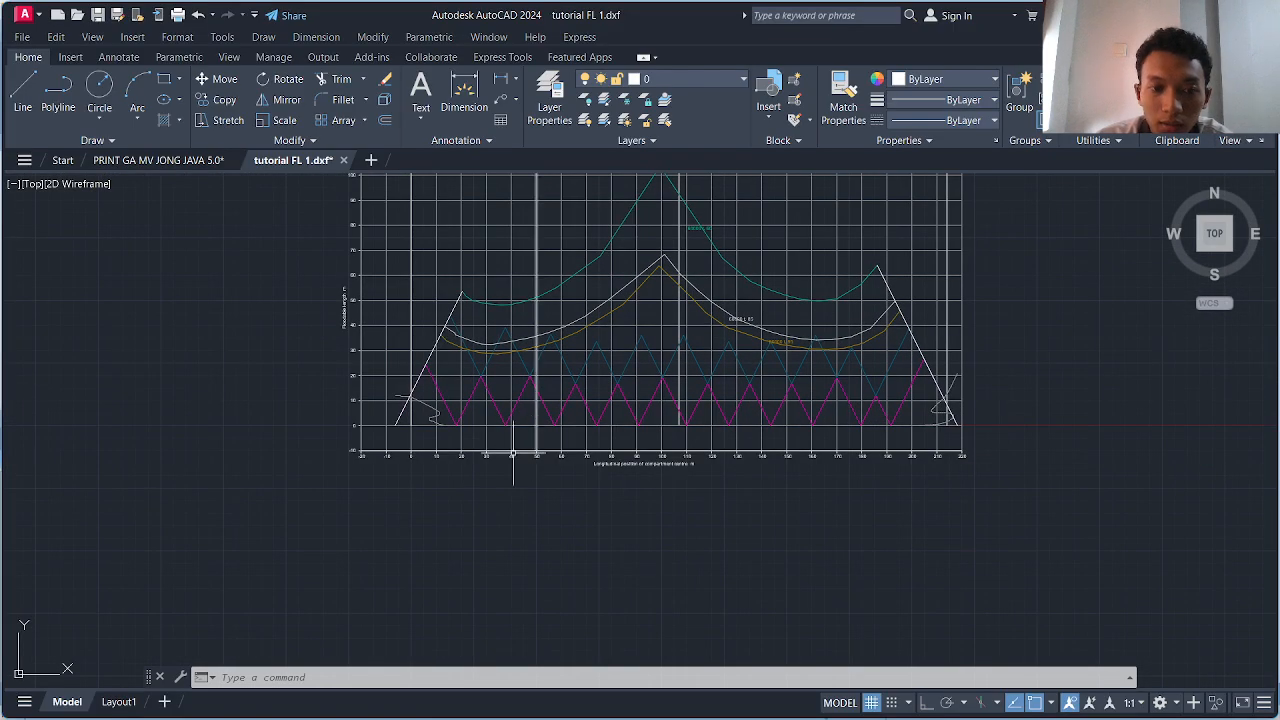
# - Switch to the PRINT GA MV JONG JAVA 5.0 drawing and delete the red horizontal dimension above the KAMAR MESIN label
pyautogui.click(176, 166)
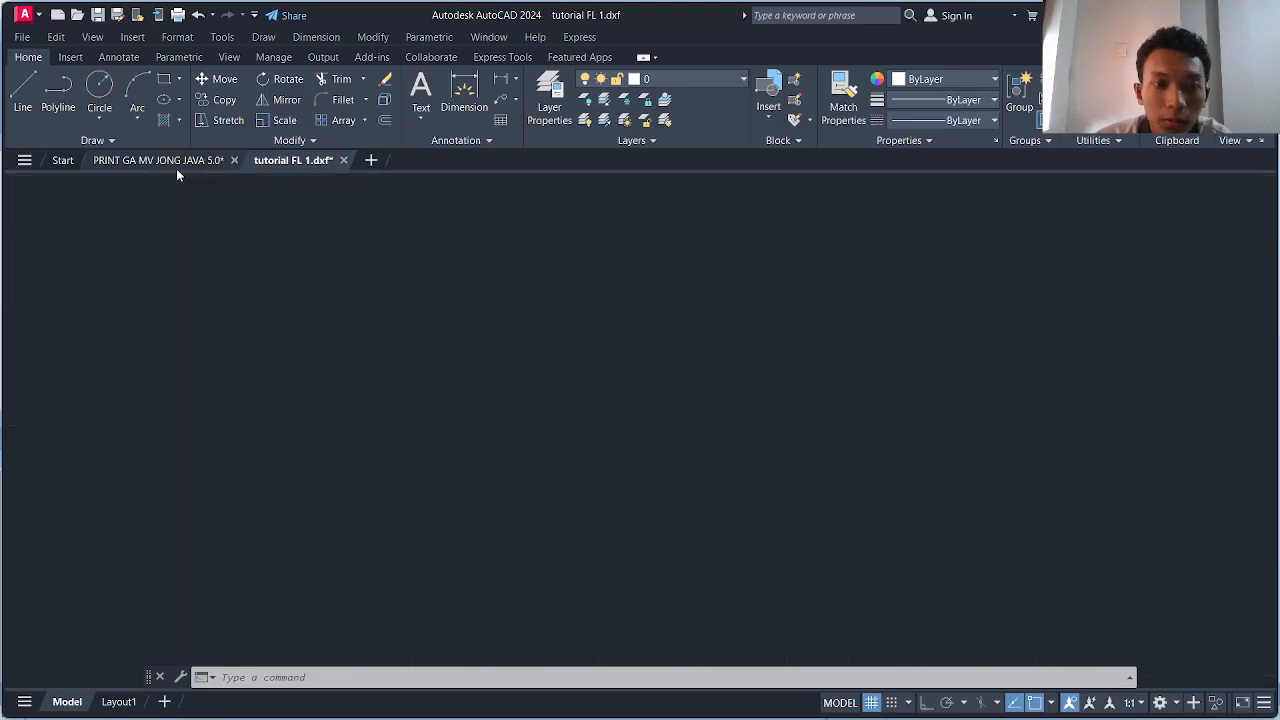
pyautogui.scroll(-4, 514, 430)
pyautogui.scroll(2, 697, 421)
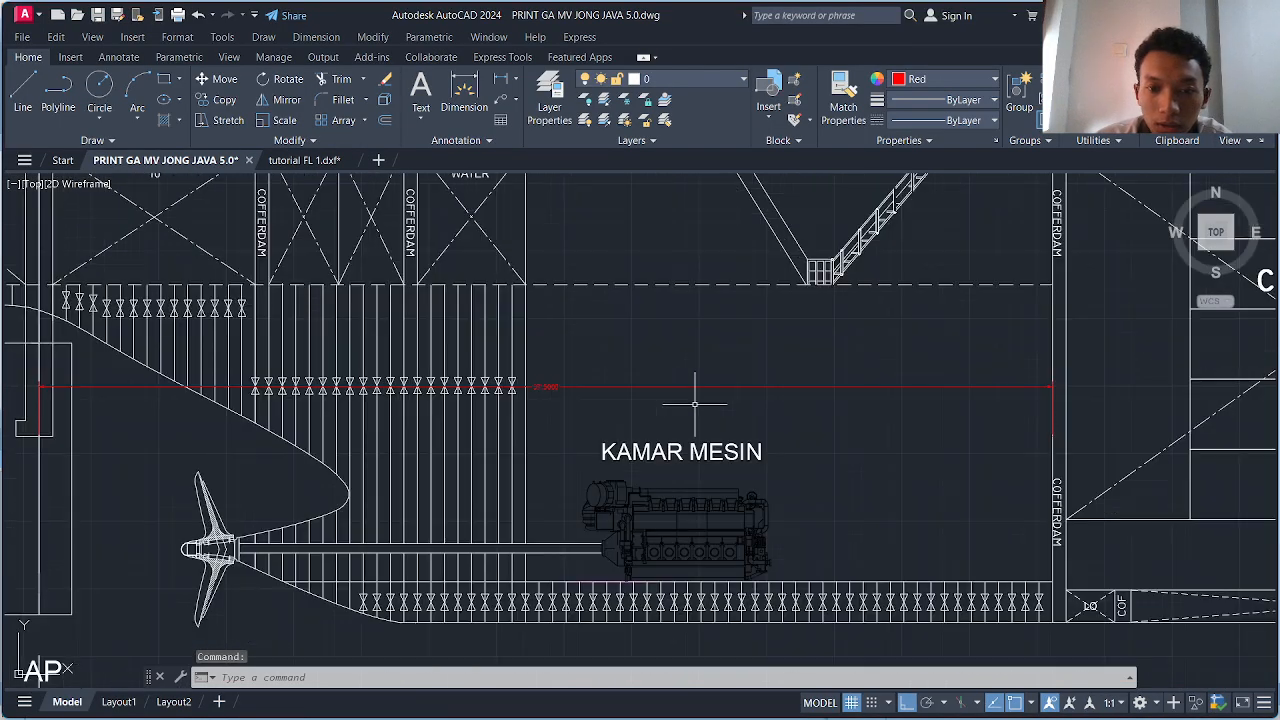
pyautogui.click(694, 398)
pyautogui.click(655, 355)
pyautogui.press('Delete')
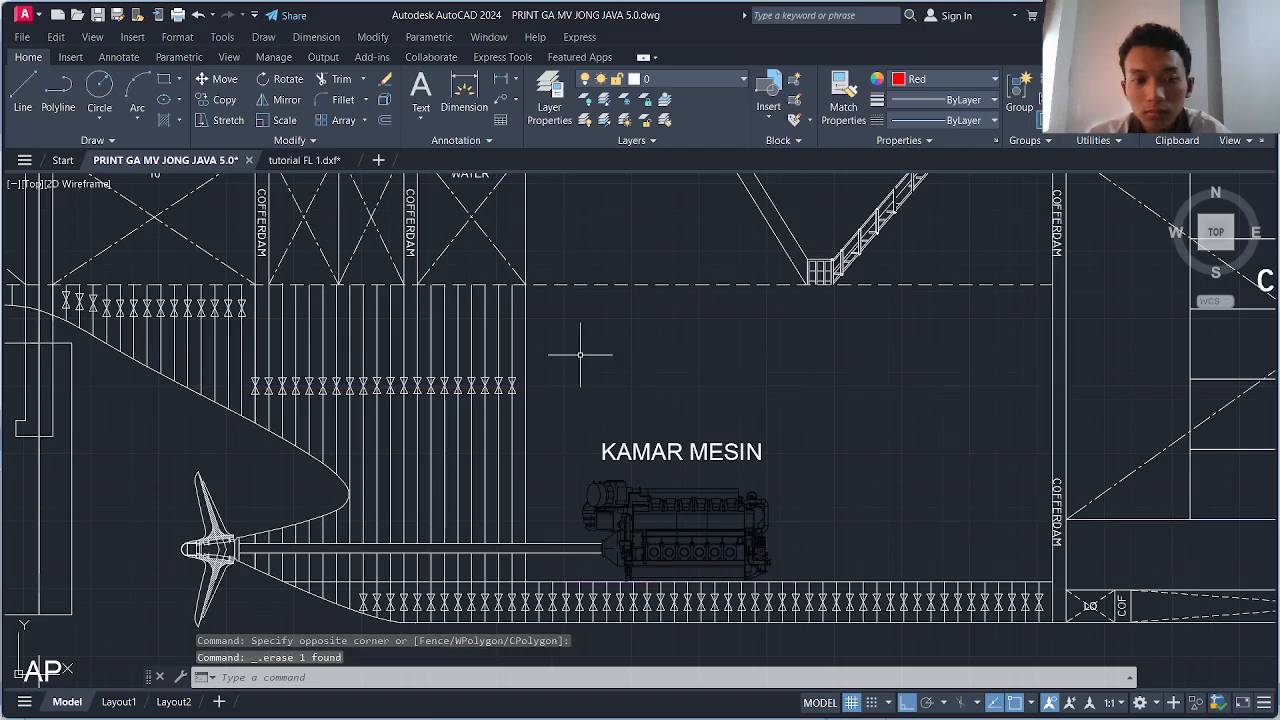
# - Select the vertical transom lines at the vessel's stern, beside the after peak tank and the steering gear room
pyautogui.scroll(-3, 481, 369)
pyautogui.moveTo(222, 346); pyautogui.dragTo(334, 427, button='middle')
pyautogui.scroll(2, 238, 353)
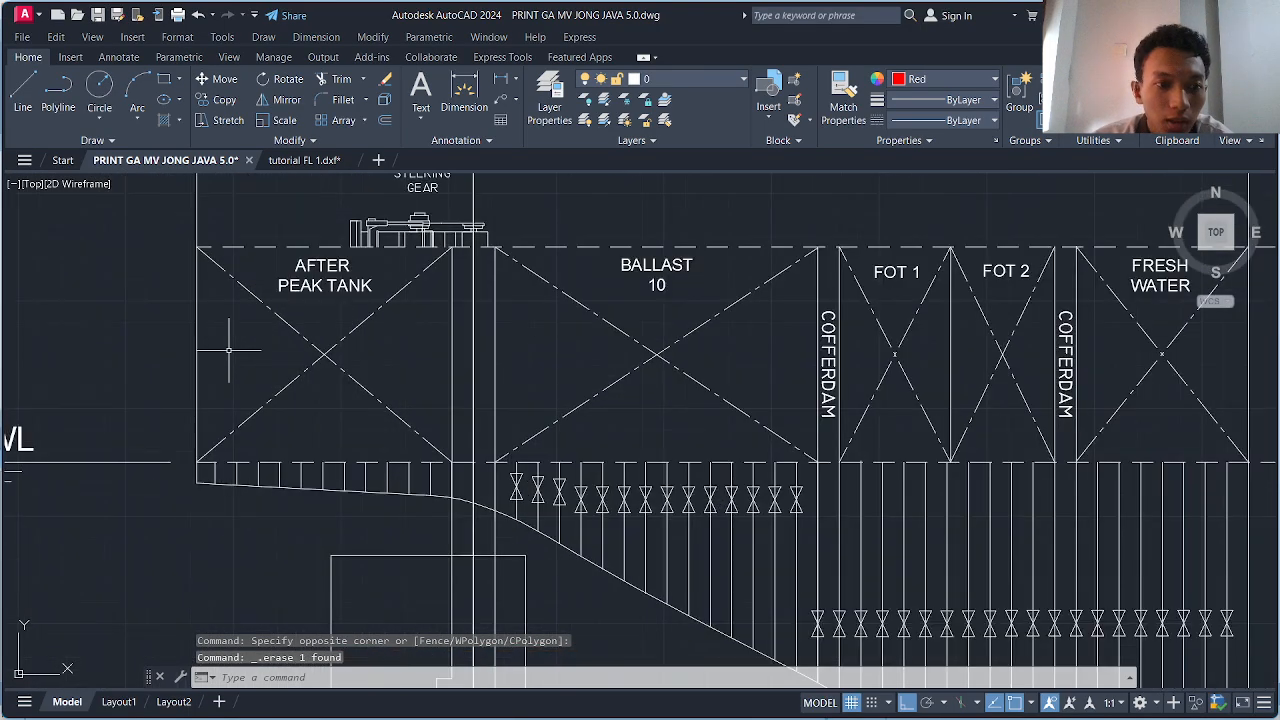
pyautogui.click(229, 351)
pyautogui.click(177, 334)
pyautogui.scroll(-2, 177, 334)
pyautogui.moveTo(177, 334); pyautogui.dragTo(216, 433, button='middle')
pyautogui.scroll(1, 210, 377)
pyautogui.scroll(2, 210, 377)
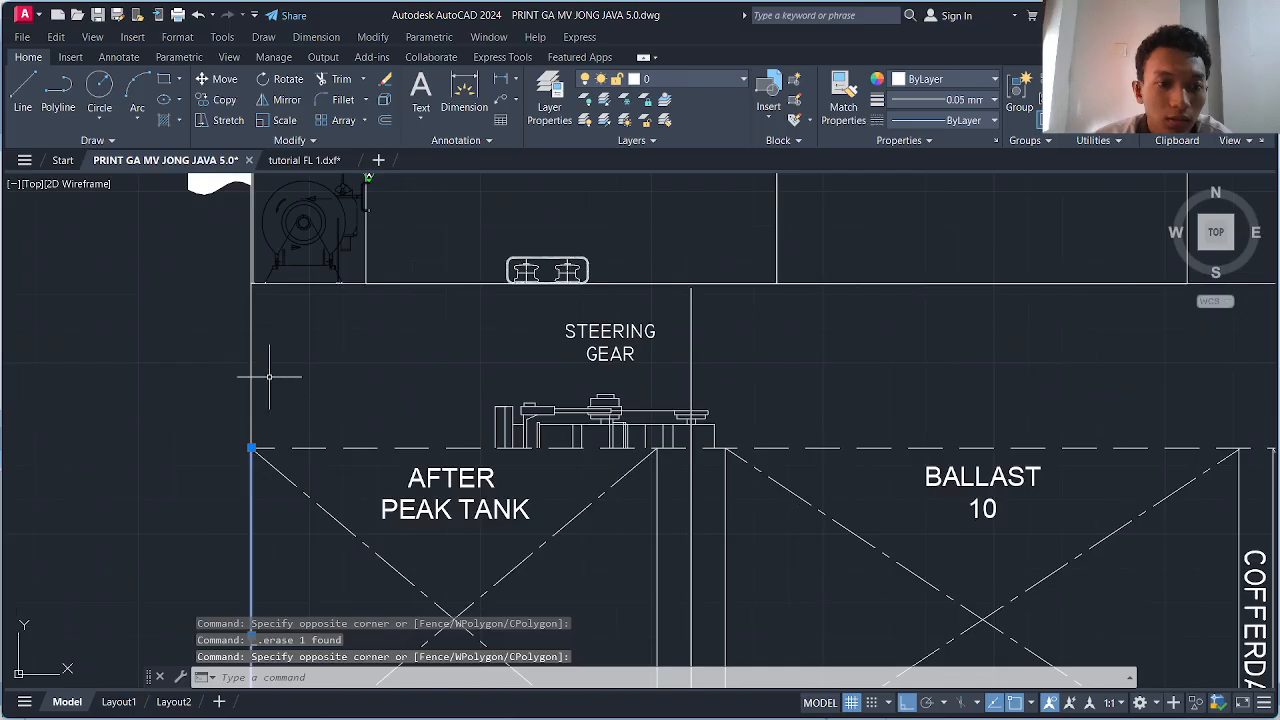
pyautogui.click(269, 377)
pyautogui.click(239, 343)
# - Add the aft main deck line above the steering gear room and KAMAR MESIN to the selection
pyautogui.click(422, 303)
pyautogui.click(412, 266)
pyautogui.scroll(-3, 446, 337)
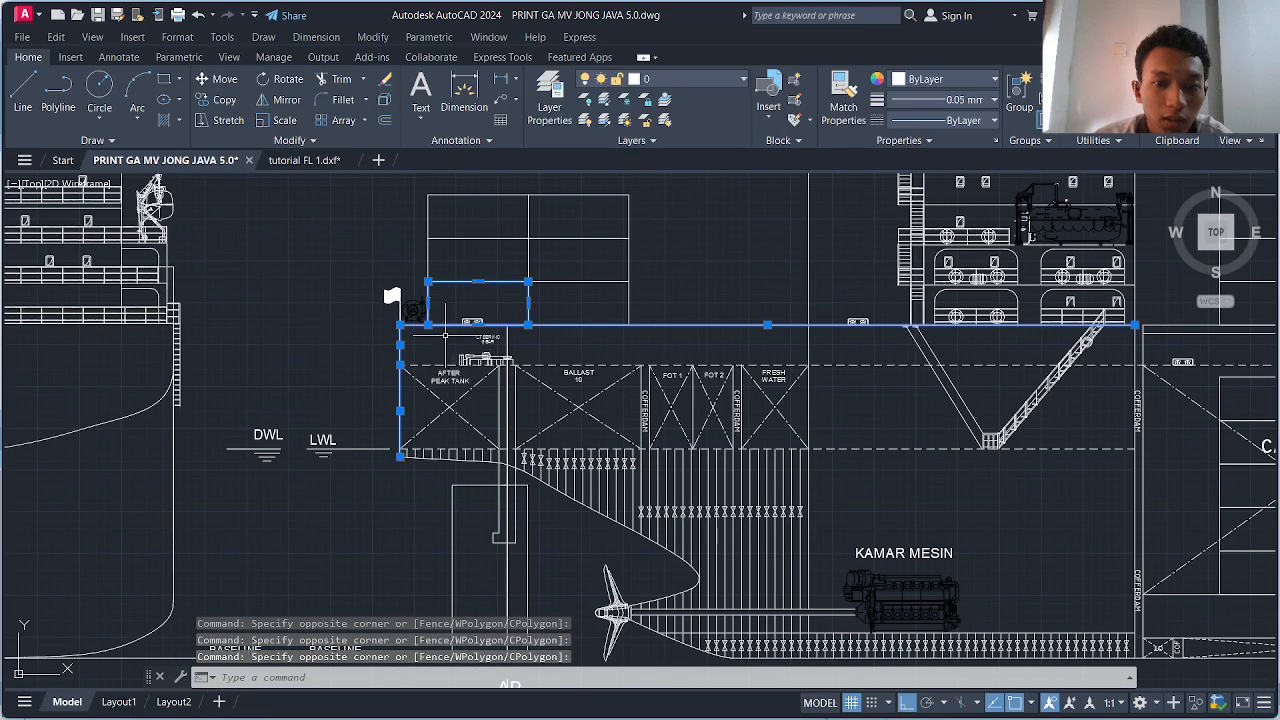
pyautogui.moveTo(698, 321); pyautogui.dragTo(386, 325, button='middle')
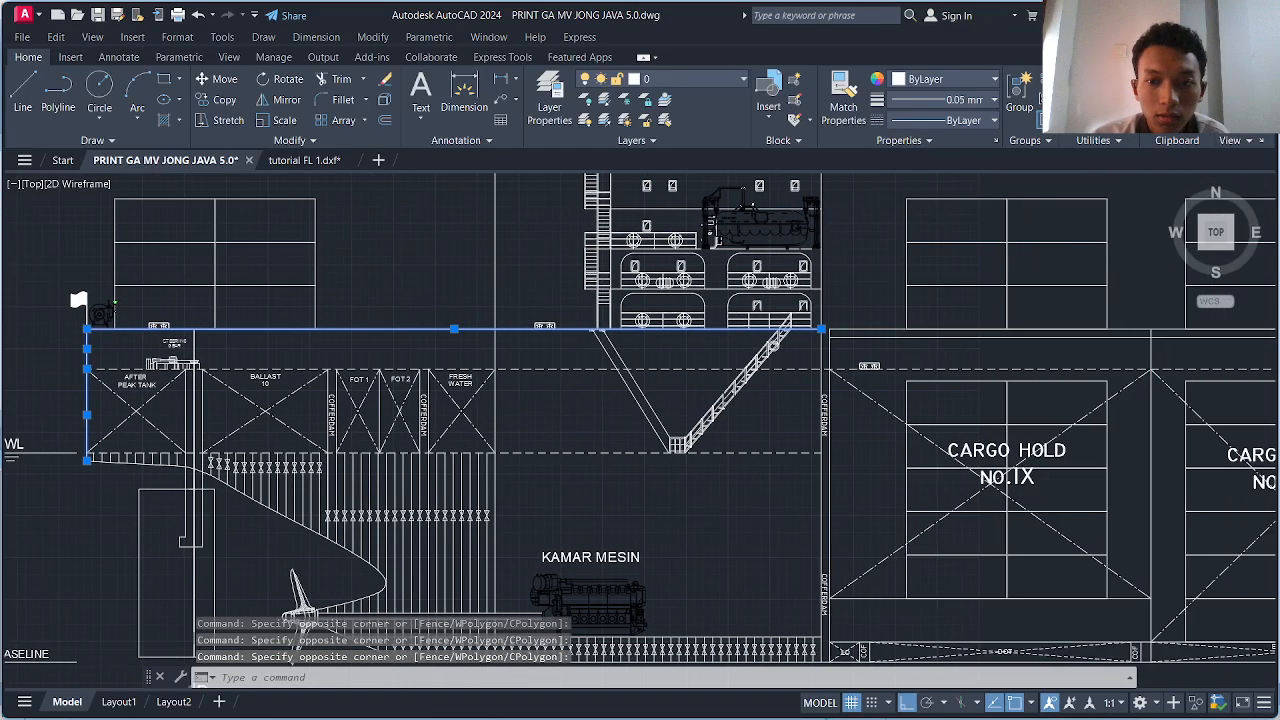
# - Add the deck lines above the cargo holds and both cofferdam walls forward of KAMAR MESIN to the selection
pyautogui.scroll(2, 872, 320)
pyautogui.click(843, 365)
pyautogui.click(770, 315)
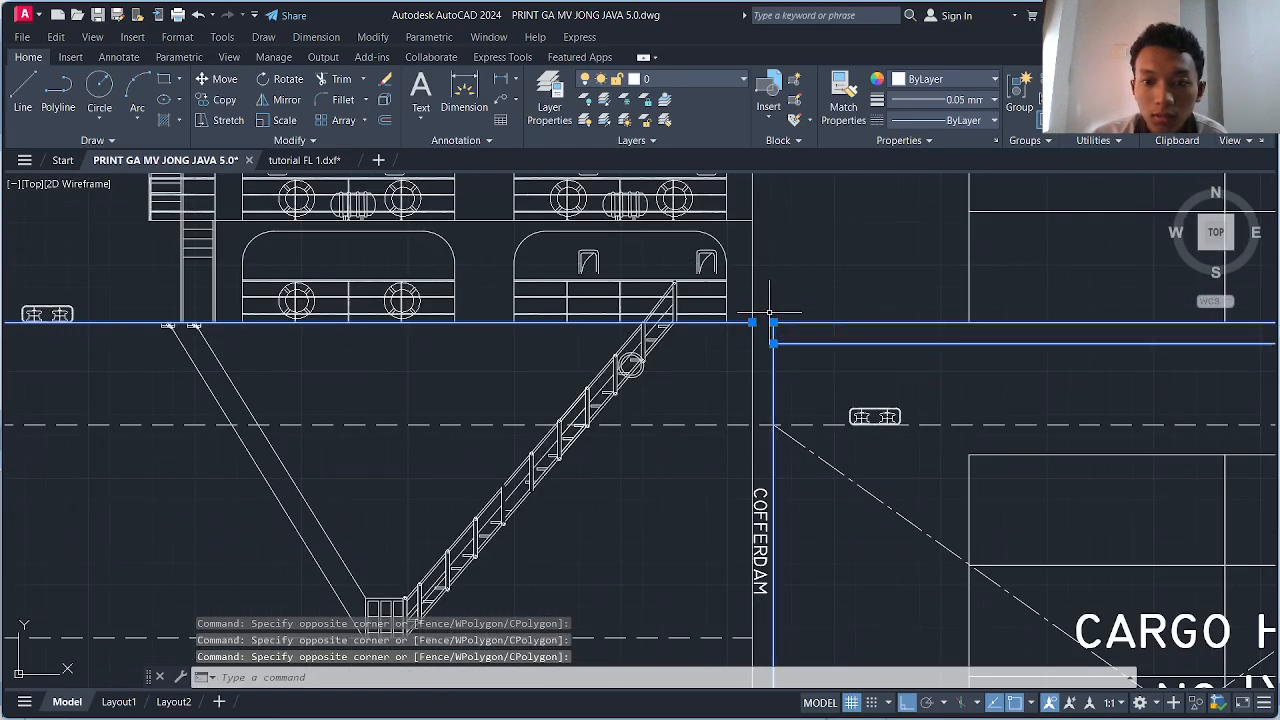
pyautogui.click(749, 372)
pyautogui.scroll(-5, 747, 380)
# - Add the hull's bottom line beneath KAMAR MESIN to the selection
pyautogui.moveTo(734, 412); pyautogui.dragTo(699, 271, button='middle')
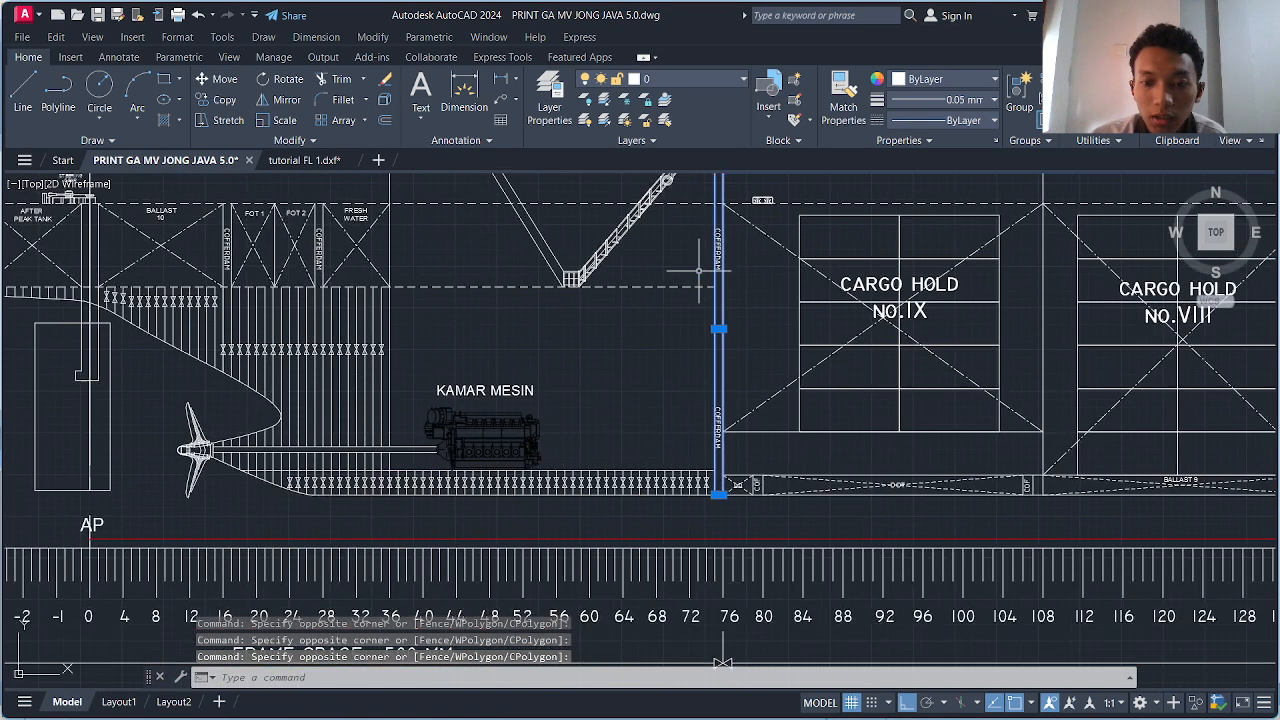
pyautogui.scroll(5, 682, 503)
pyautogui.click(630, 460)
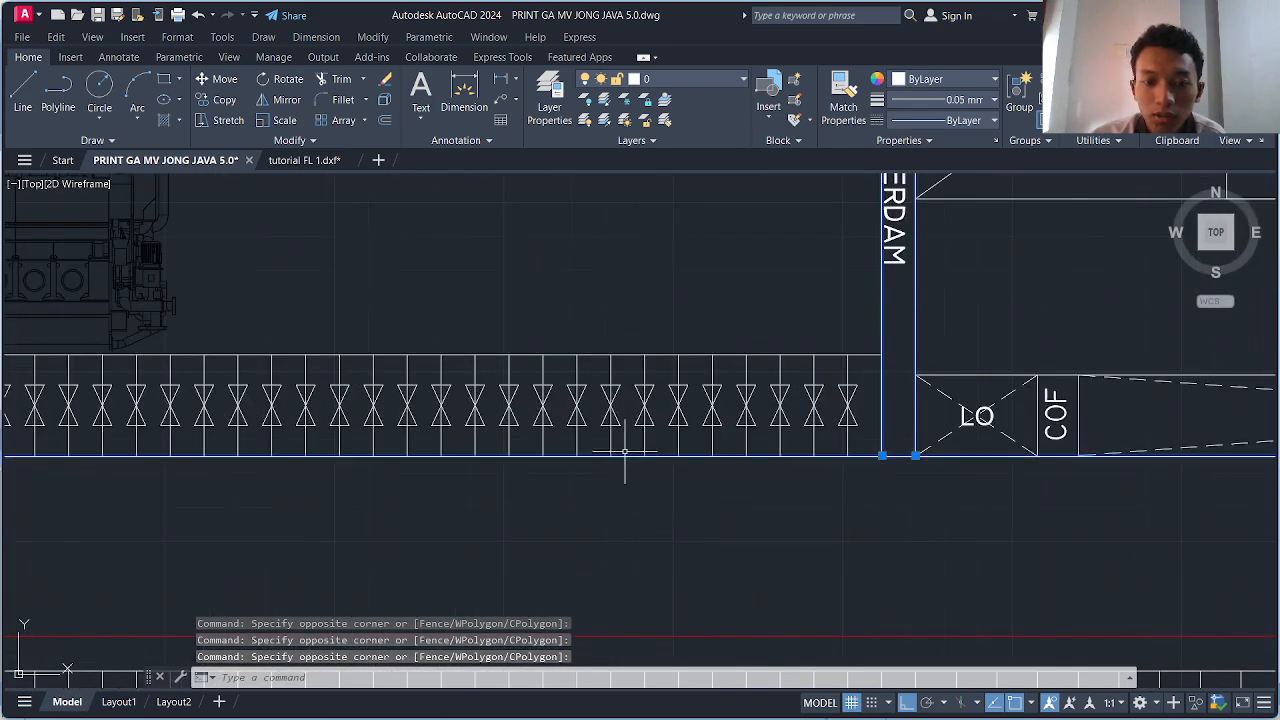
pyautogui.scroll(-4, 630, 460)
pyautogui.scroll(5, 391, 408)
# - Add the stern hull curves below and above the propeller shaft to the selection
pyautogui.scroll(4, 391, 408)
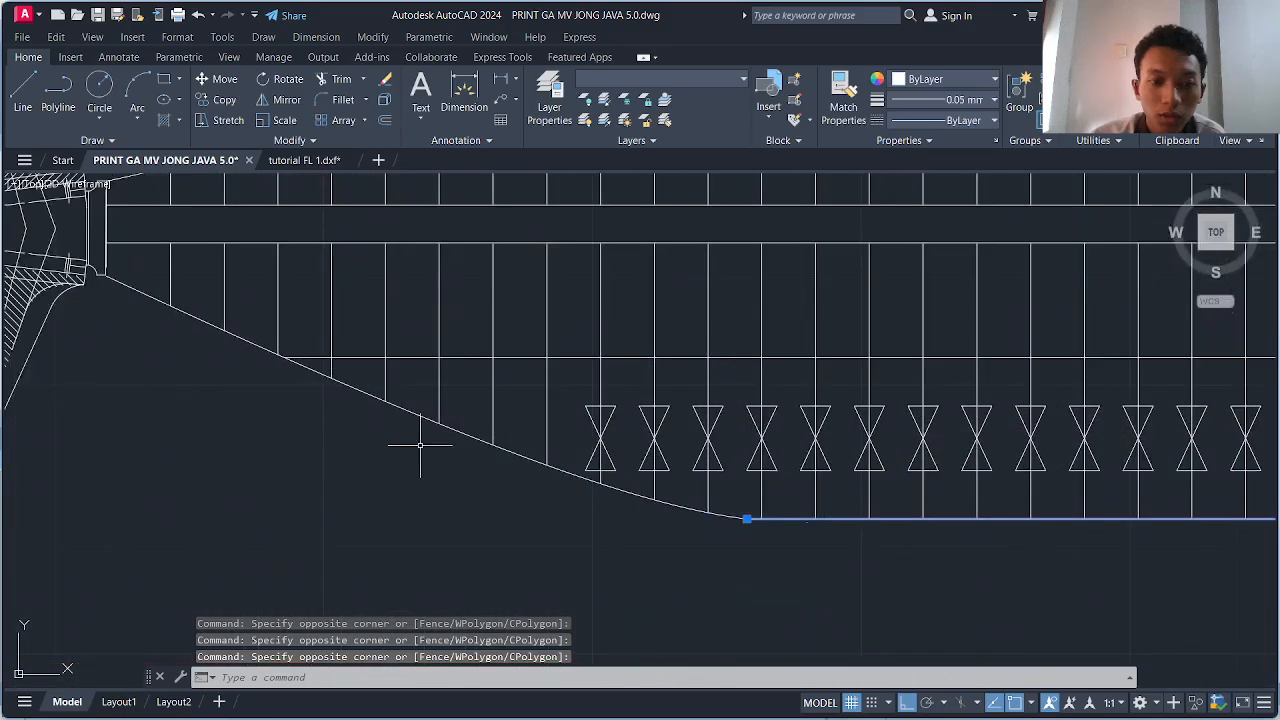
pyautogui.click(410, 400)
pyautogui.scroll(-4, 410, 400)
pyautogui.scroll(5, 363, 386)
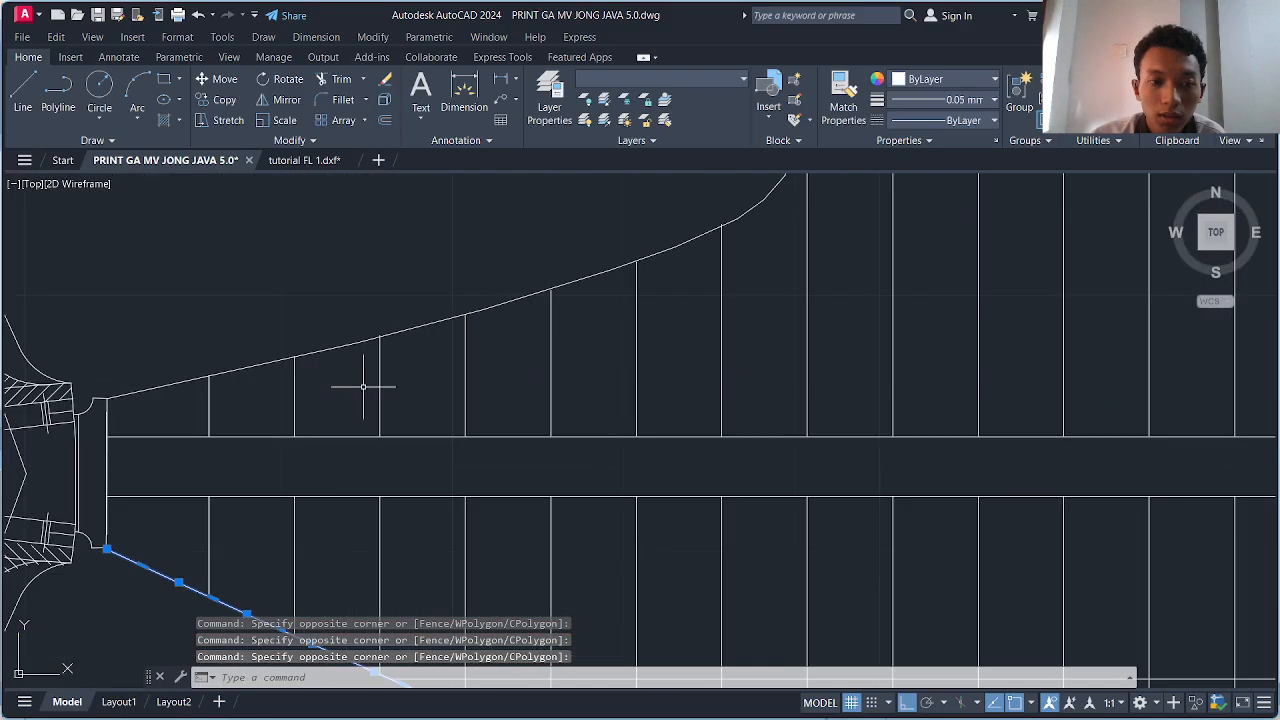
pyautogui.click(333, 340)
pyautogui.scroll(-5, 333, 340)
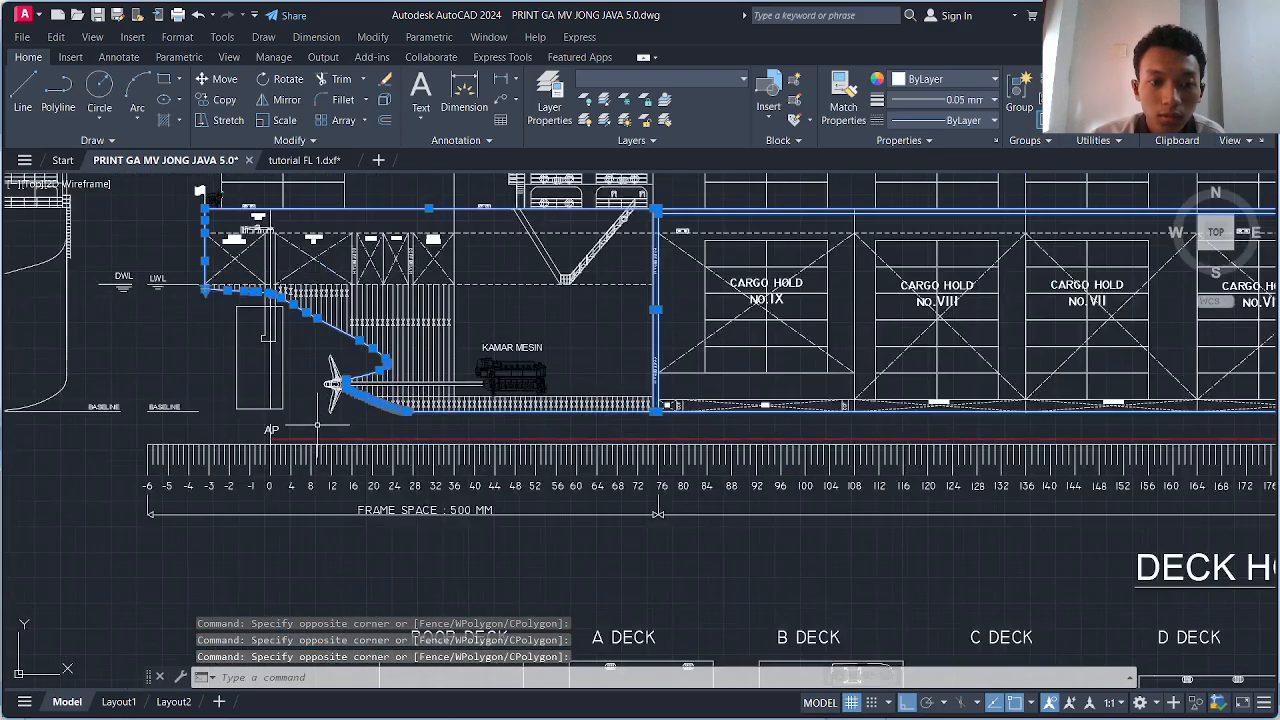
# - Add the complete propeller at the aft end of the shaft to the selection
pyautogui.scroll(5, 361, 432)
pyautogui.moveTo(361, 432); pyautogui.dragTo(411, 483, button='middle')
pyautogui.click(475, 458)
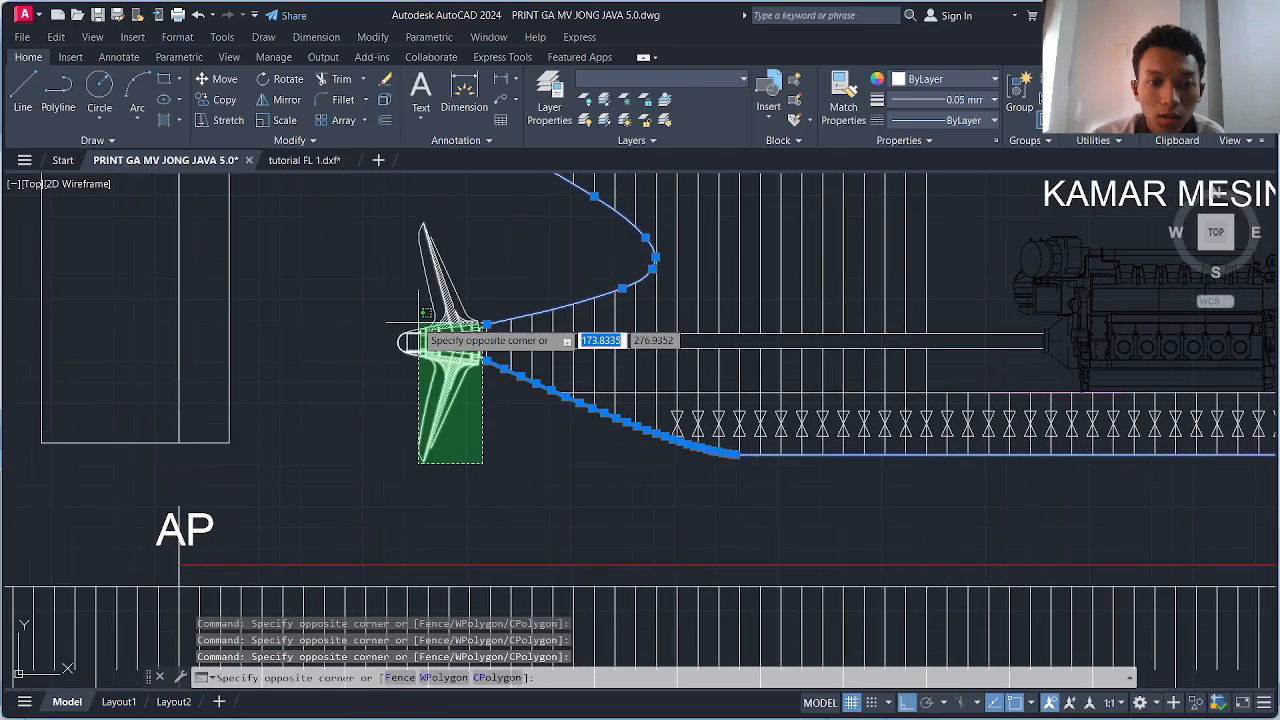
pyautogui.click(354, 214)
pyautogui.scroll(-4, 470, 410)
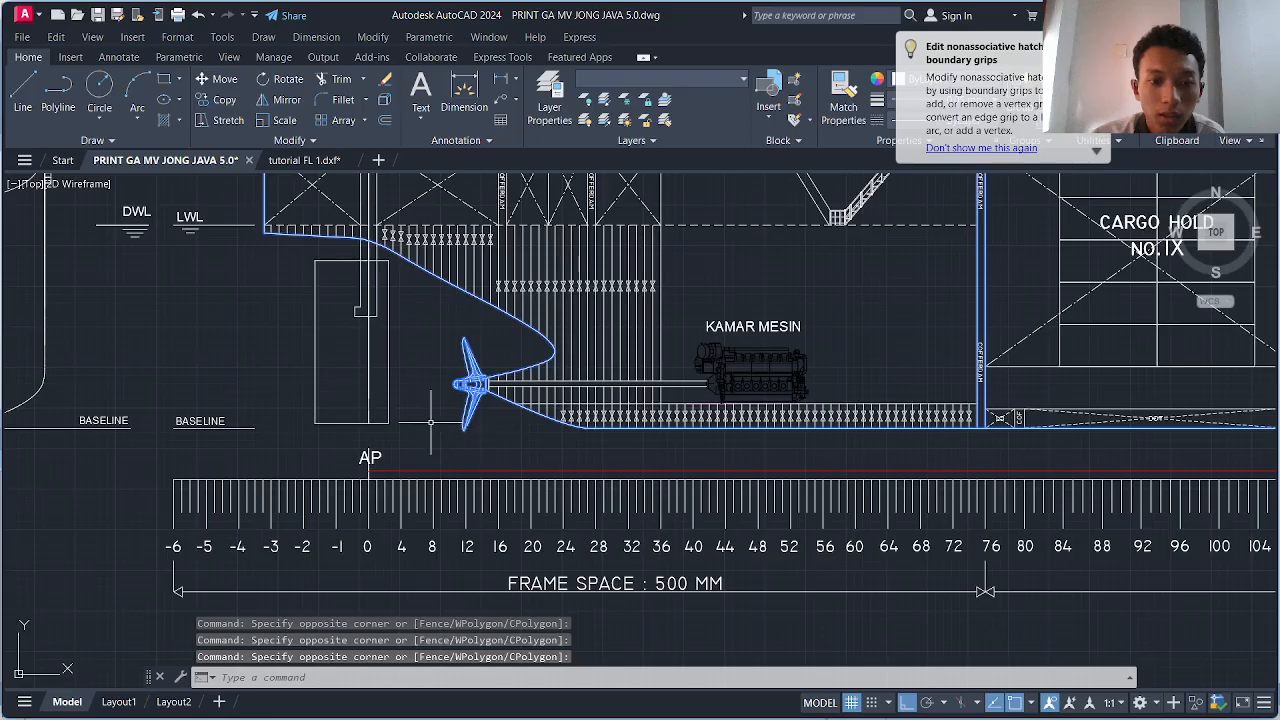
# - Add the rudder outline and the rudder stock lines behind the propeller to the selection
pyautogui.click(431, 421)
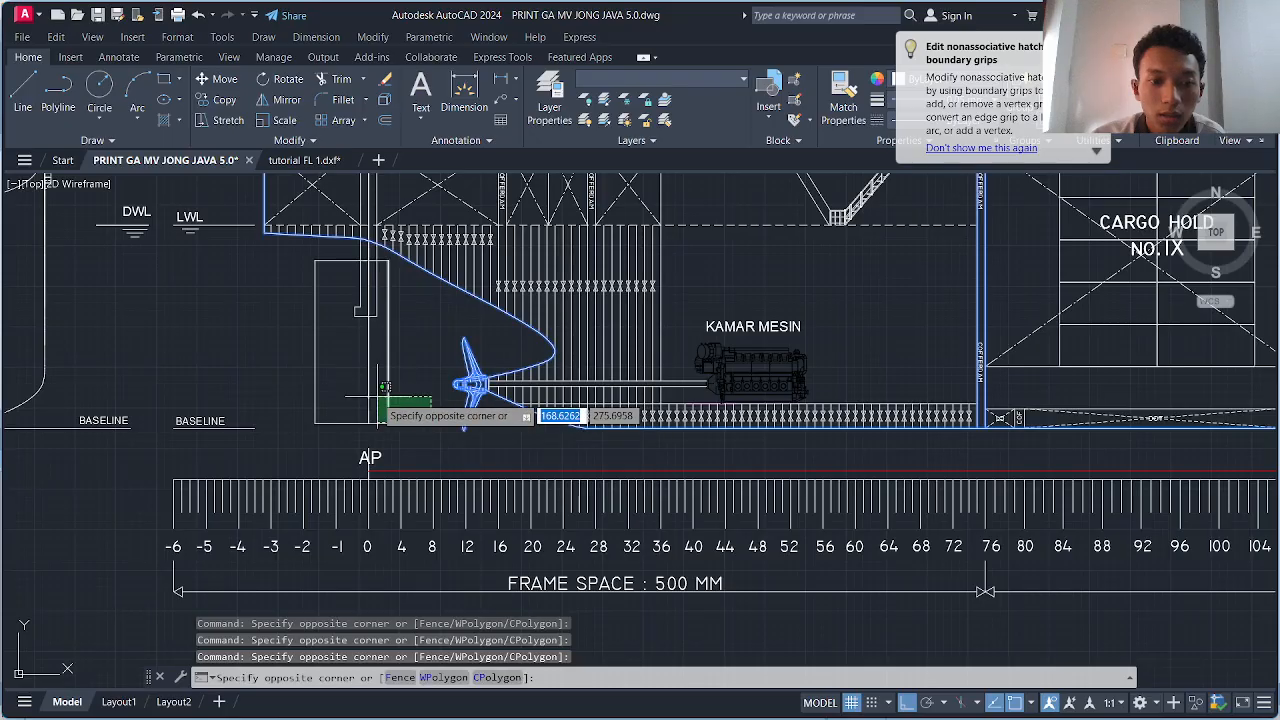
pyautogui.click(290, 281)
pyautogui.scroll(4, 369, 356)
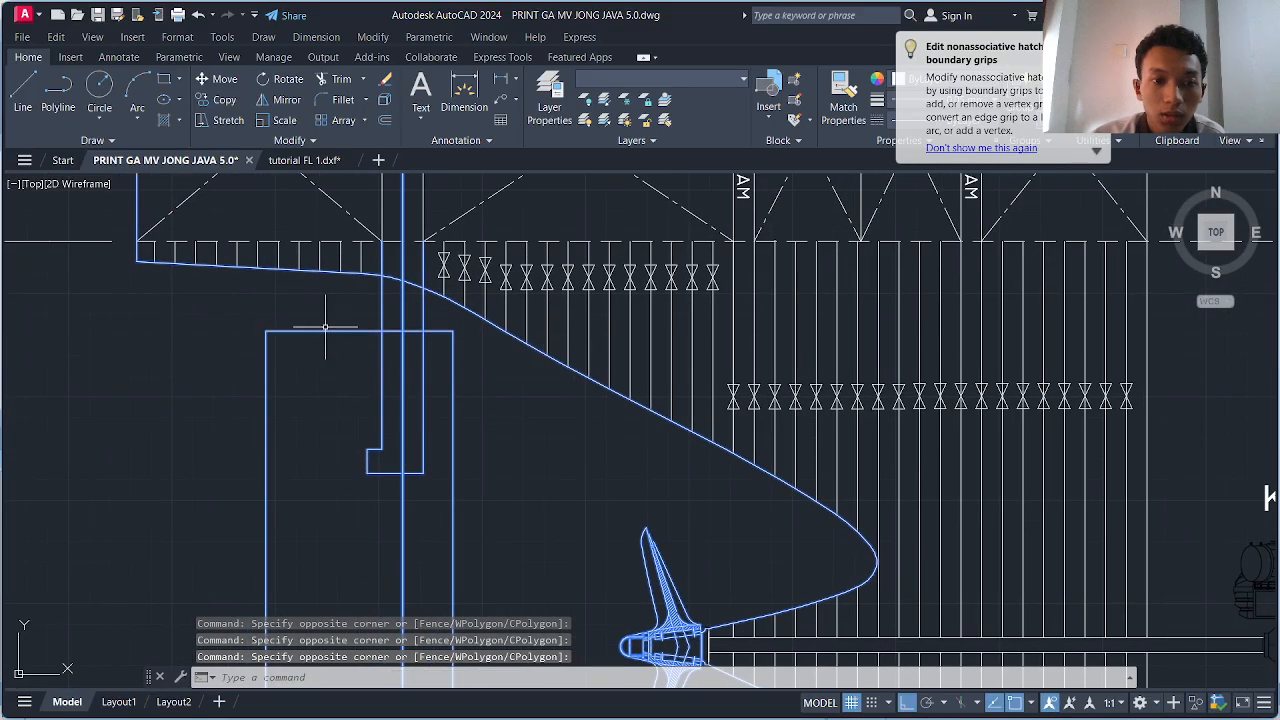
pyautogui.scroll(-4, 420, 365)
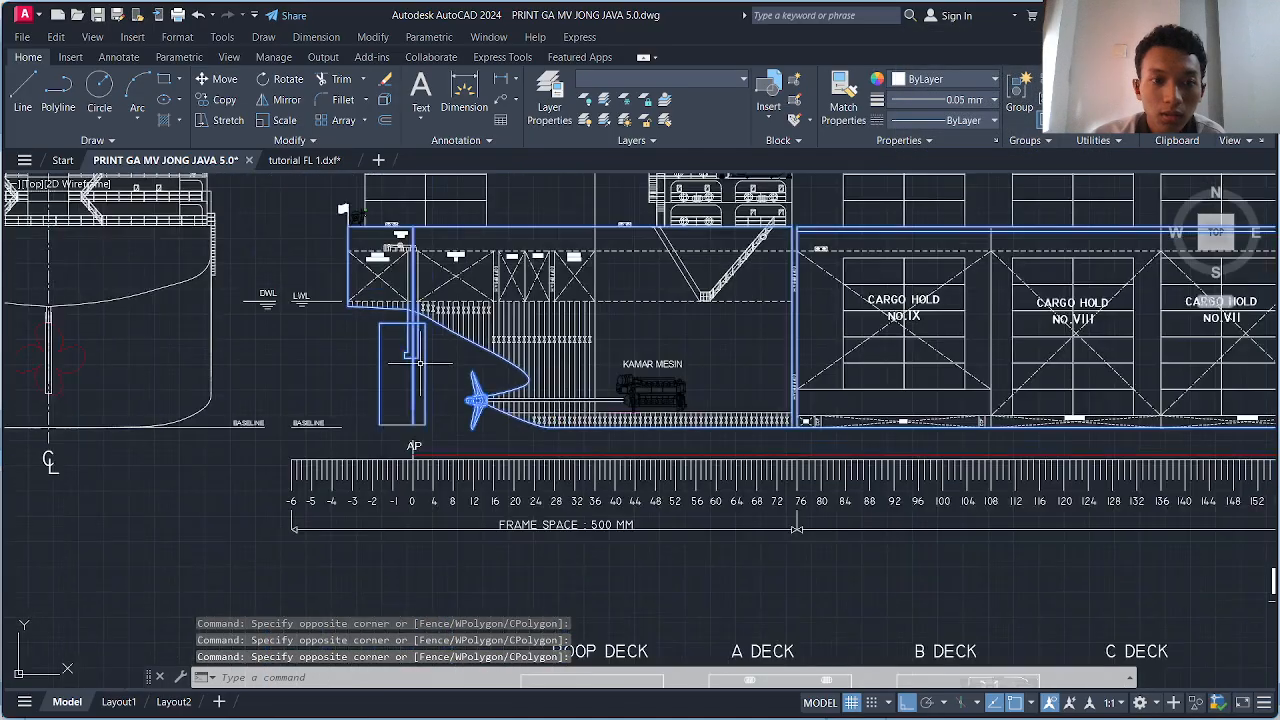
# - Add the two vertical walls between the AFTER PEAK TANK and BALLAST 10 to the selection
pyautogui.moveTo(420, 362); pyautogui.dragTo(437, 448, button='middle')
pyautogui.scroll(5, 430, 370)
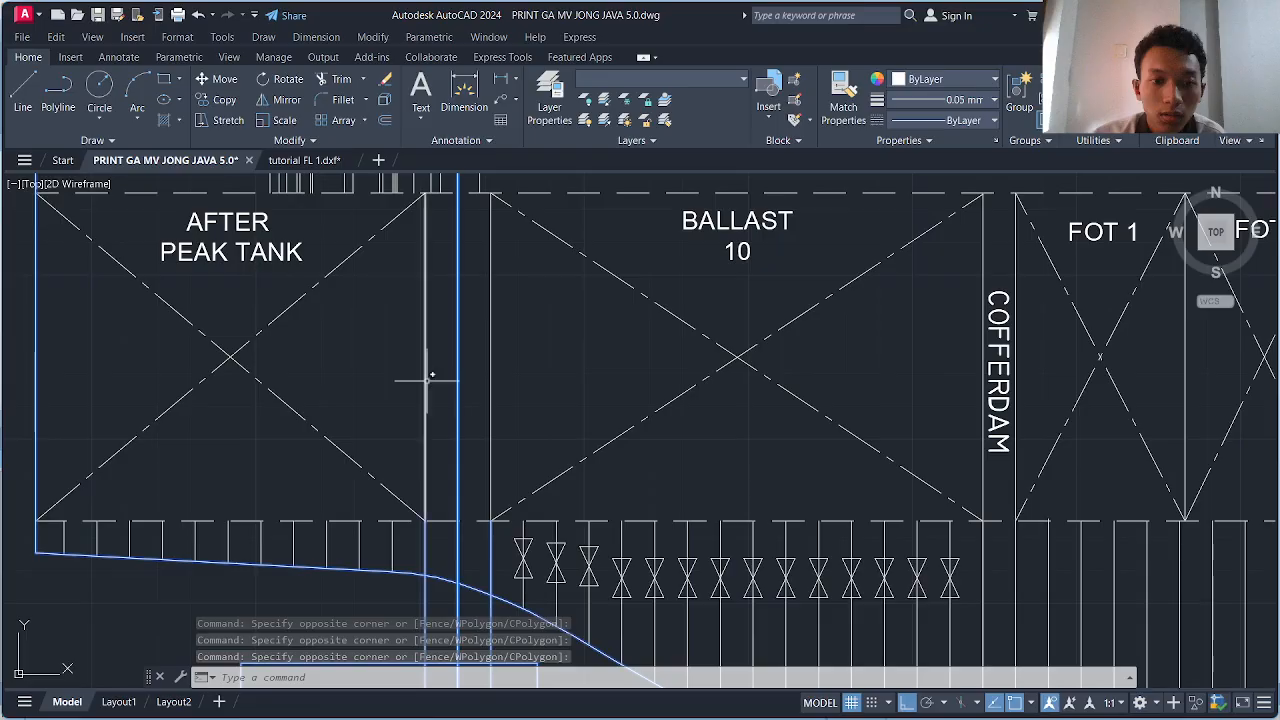
pyautogui.click(435, 401)
pyautogui.click(411, 381)
pyautogui.click(511, 349)
pyautogui.click(488, 330)
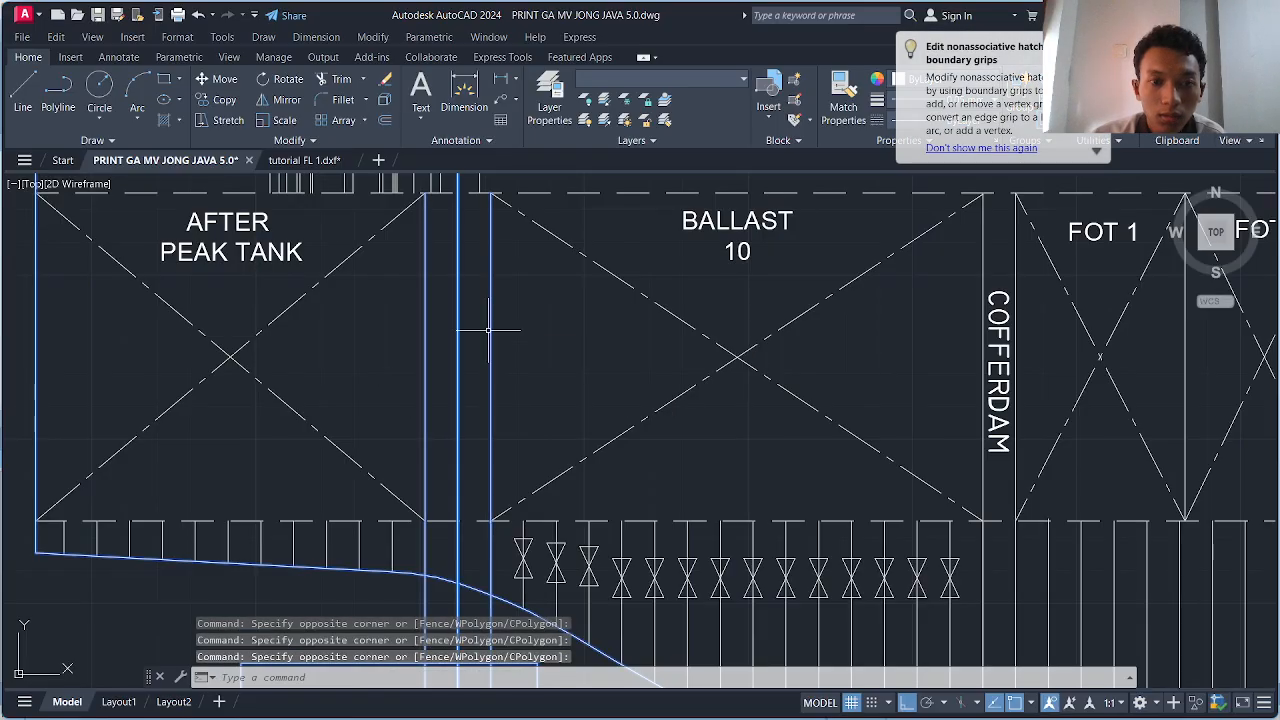
# - Add the dashed deck line above the tanks and the AP label with its vertical line to the selection
pyautogui.scroll(-2, 485, 356)
pyautogui.moveTo(484, 362); pyautogui.dragTo(484, 442, button='middle')
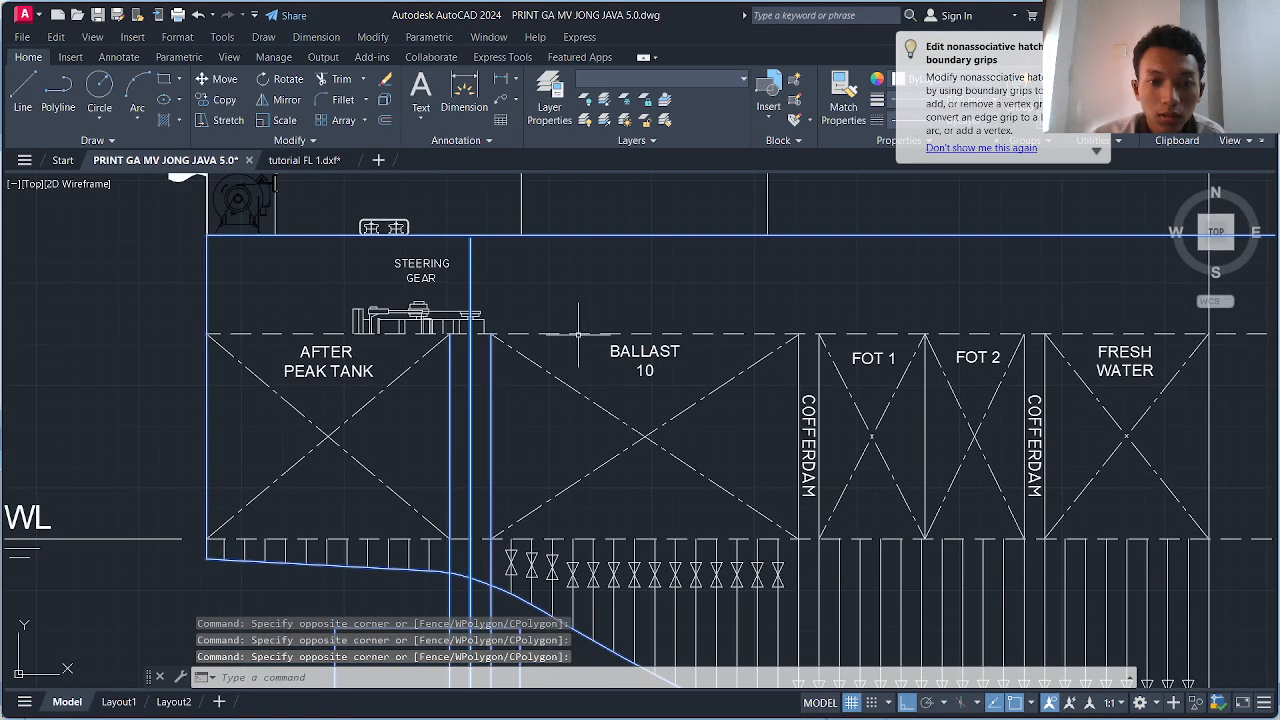
pyautogui.scroll(-5, 585, 342)
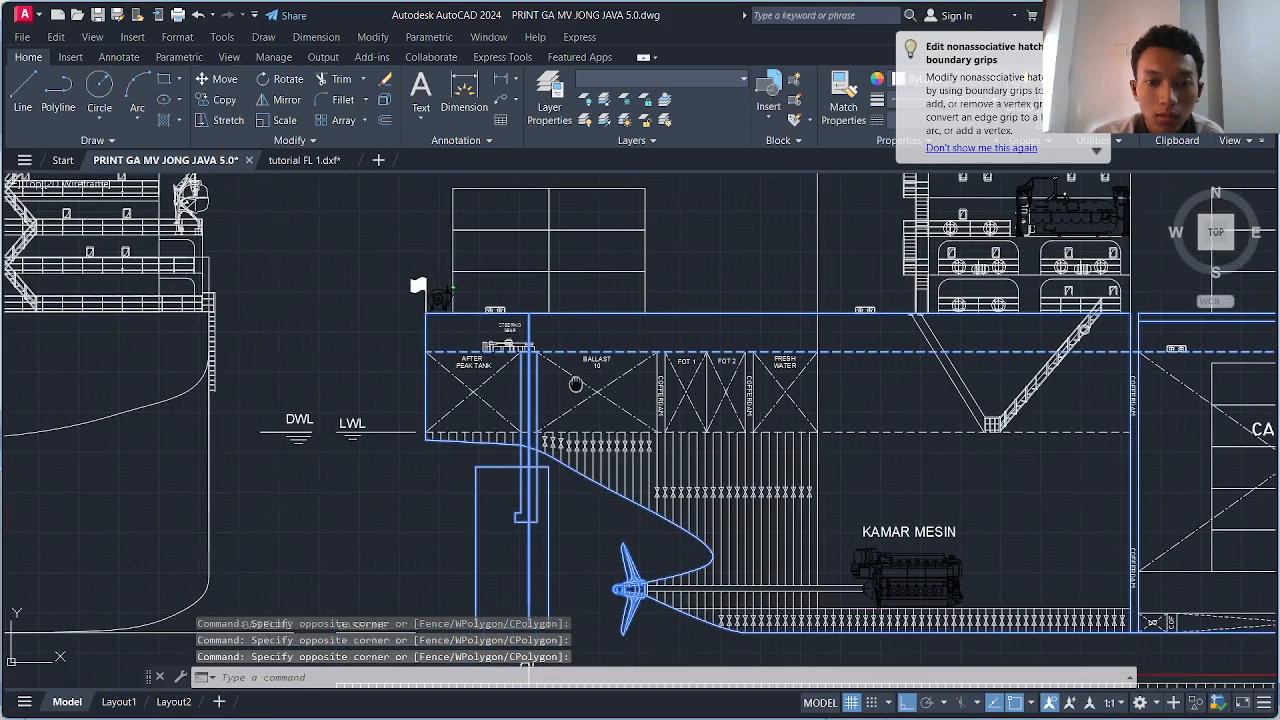
pyautogui.moveTo(583, 331); pyautogui.dragTo(577, 294, button='middle')
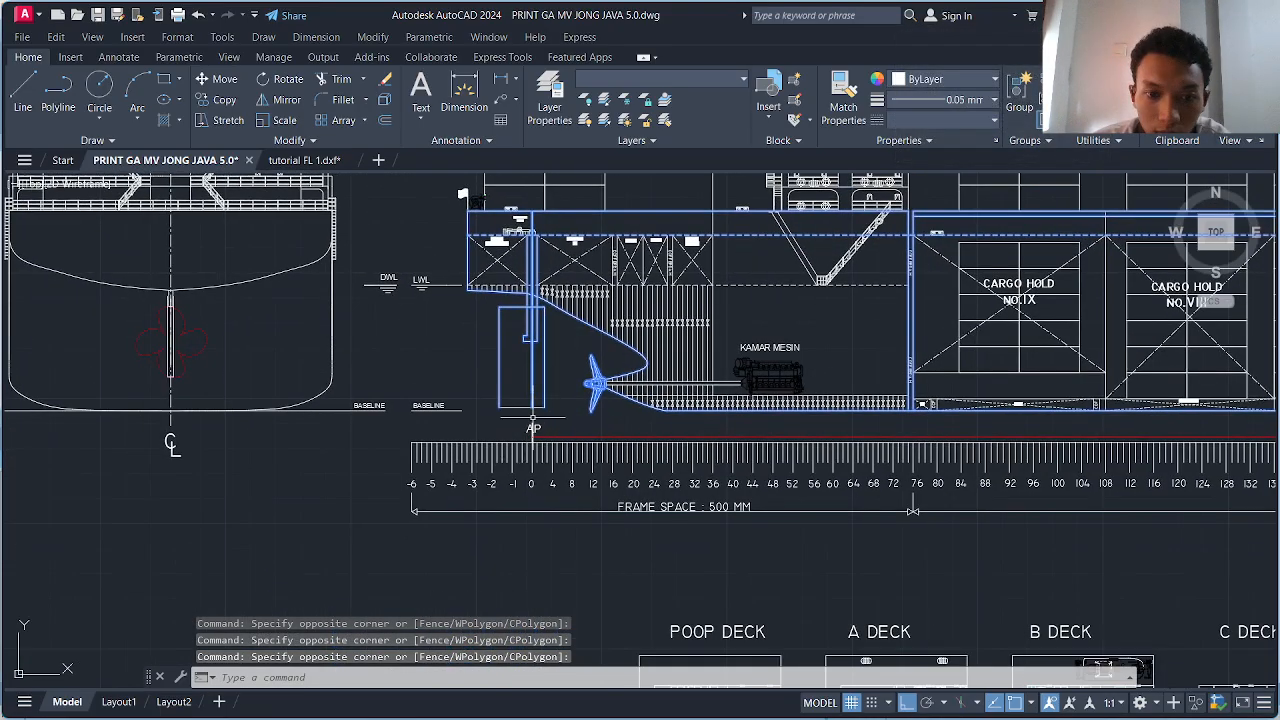
pyautogui.scroll(6, 535, 419)
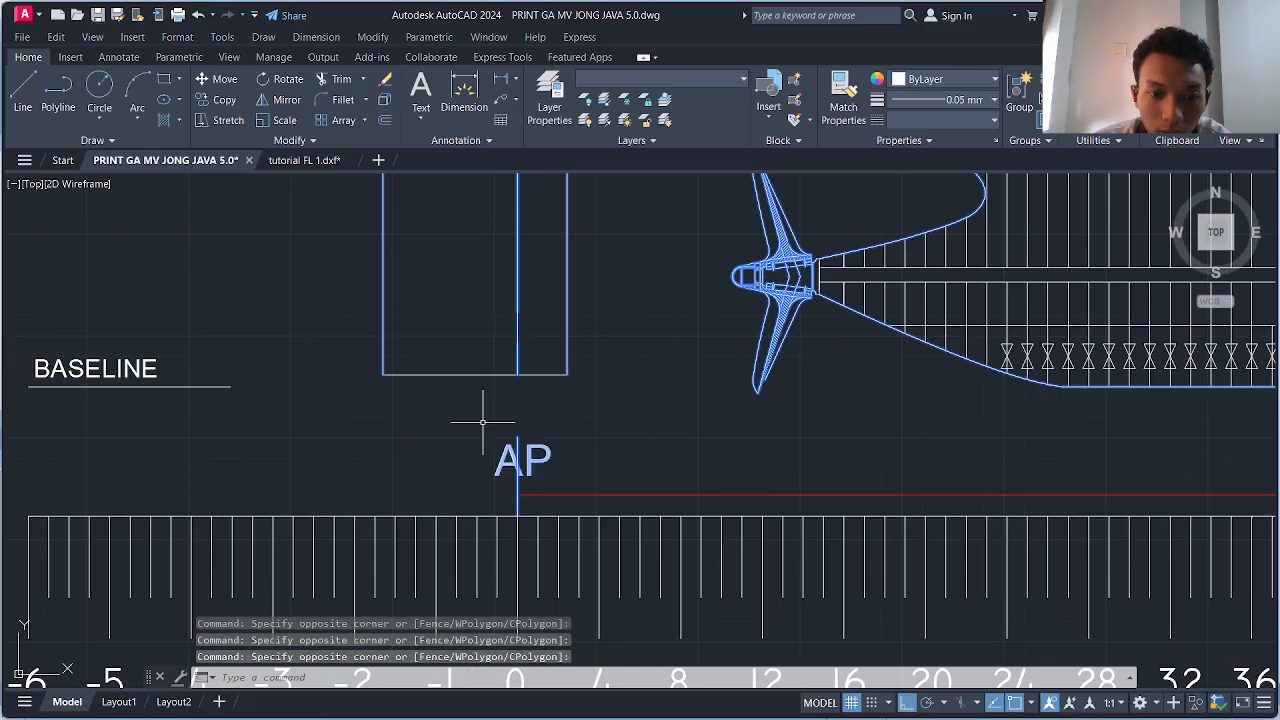
pyautogui.scroll(-6, 465, 355)
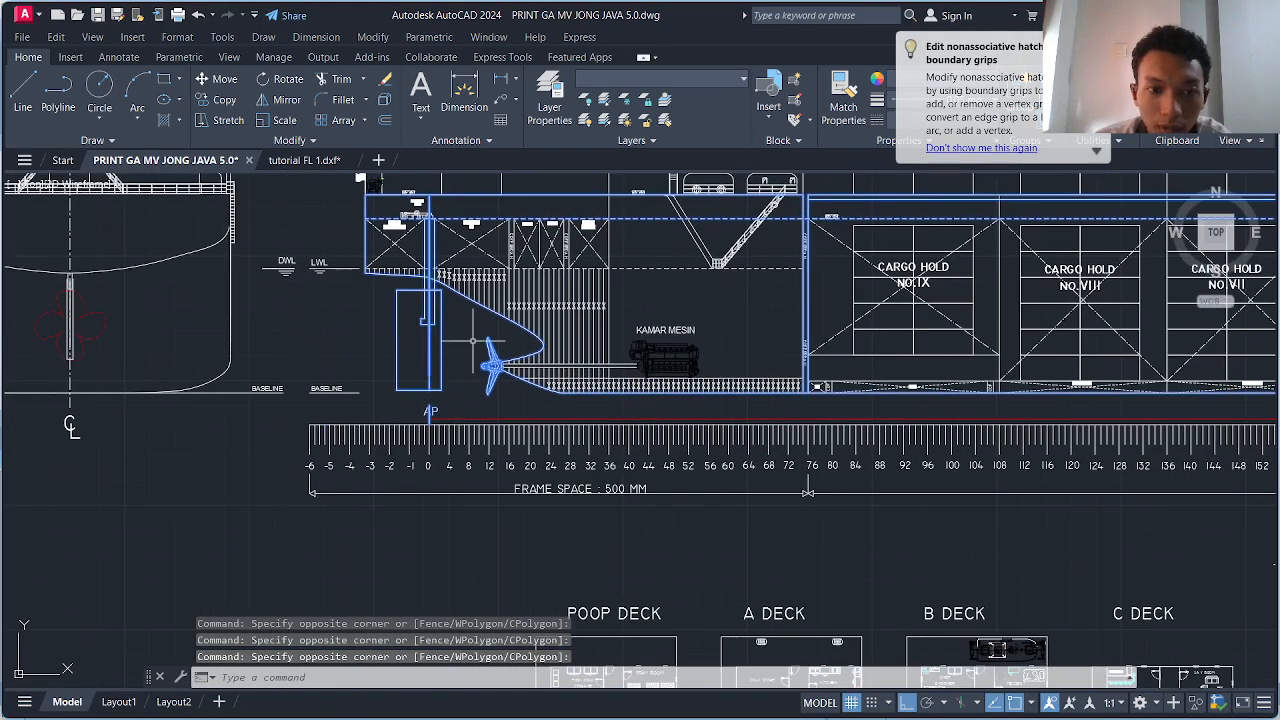
# - Add the bulkheads on both sides of CARGO HOLD NO.VIII to the selection
pyautogui.moveTo(744, 354); pyautogui.dragTo(492, 357, button='middle')
pyautogui.moveTo(739, 383); pyautogui.dragTo(650, 423, button='middle')
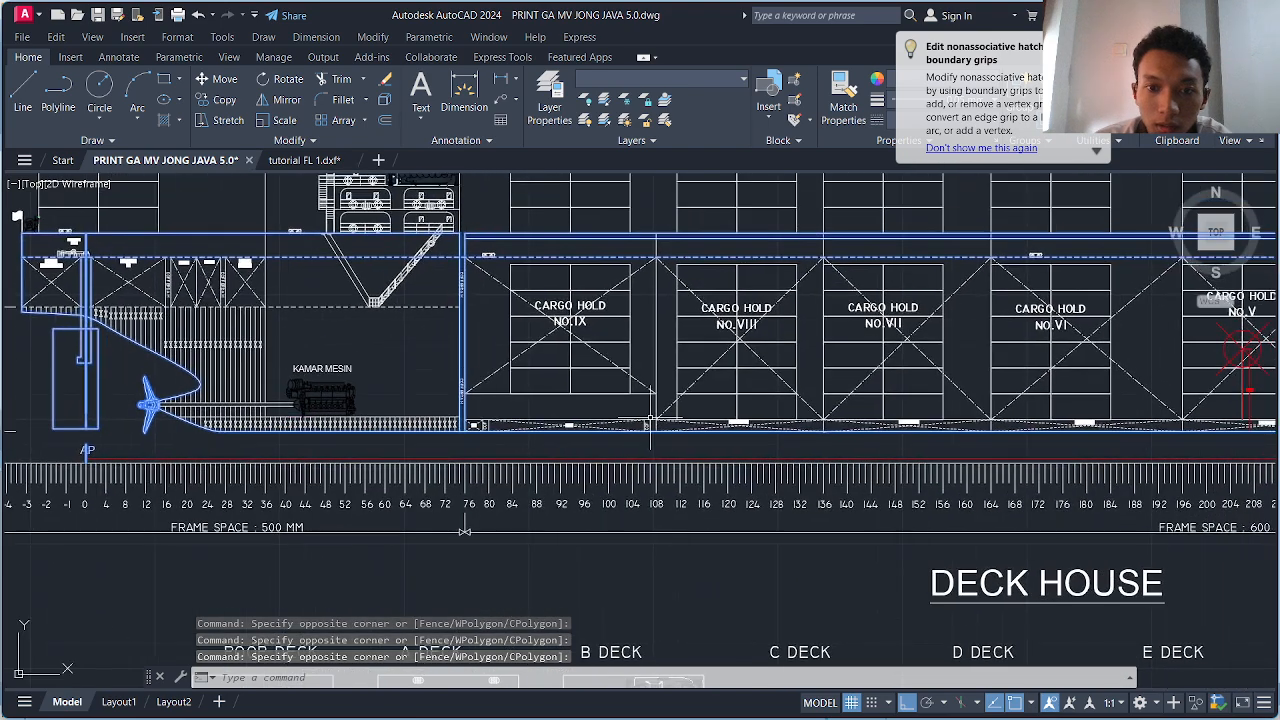
pyautogui.scroll(4, 660, 305)
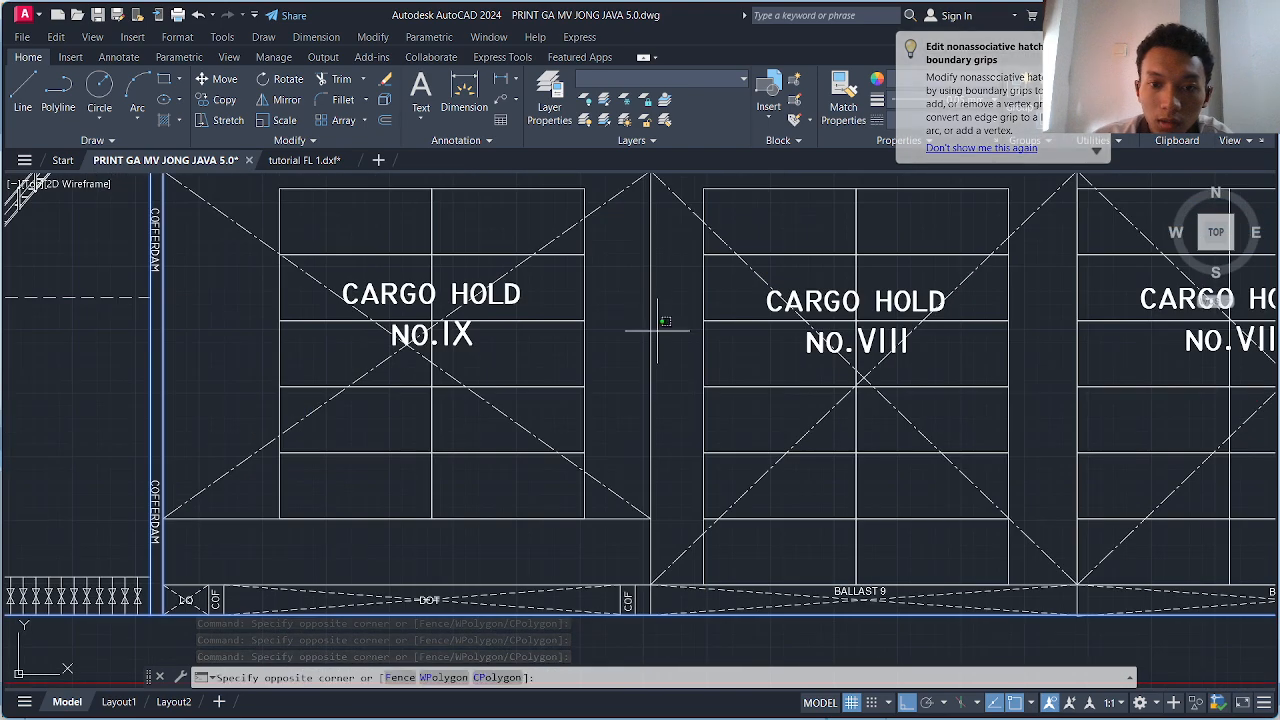
pyautogui.scroll(-4, 709, 366)
pyautogui.scroll(4, 719, 317)
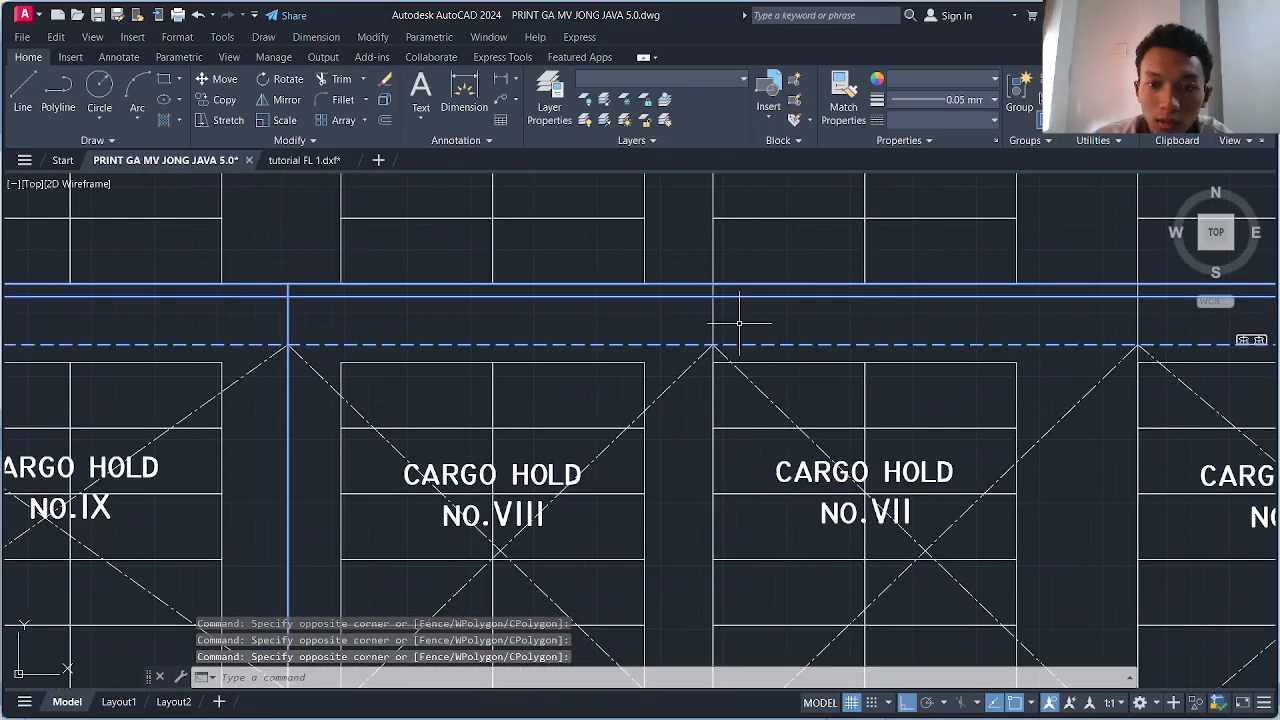
pyautogui.scroll(-4, 694, 313)
# - Add the bulkheads on both sides of CARGO HOLD NO.VI to the selection
pyautogui.scroll(4, 723, 341)
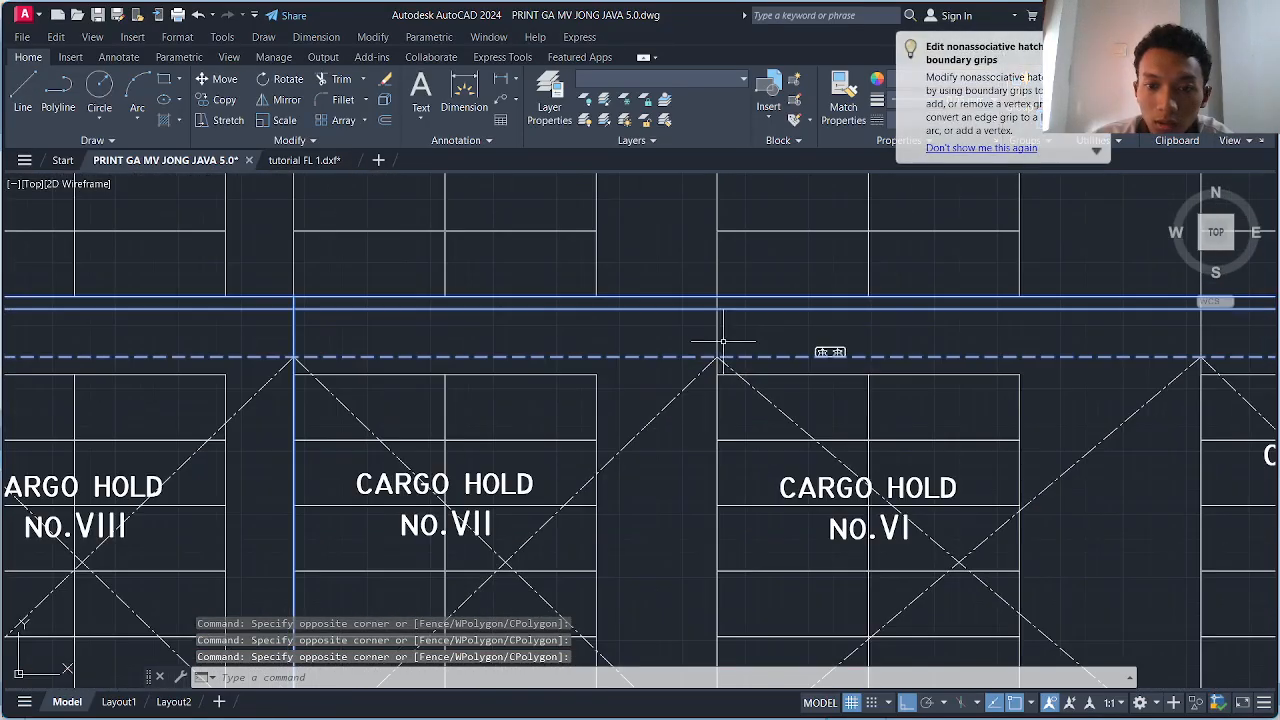
pyautogui.scroll(-4, 687, 323)
pyautogui.scroll(5, 689, 360)
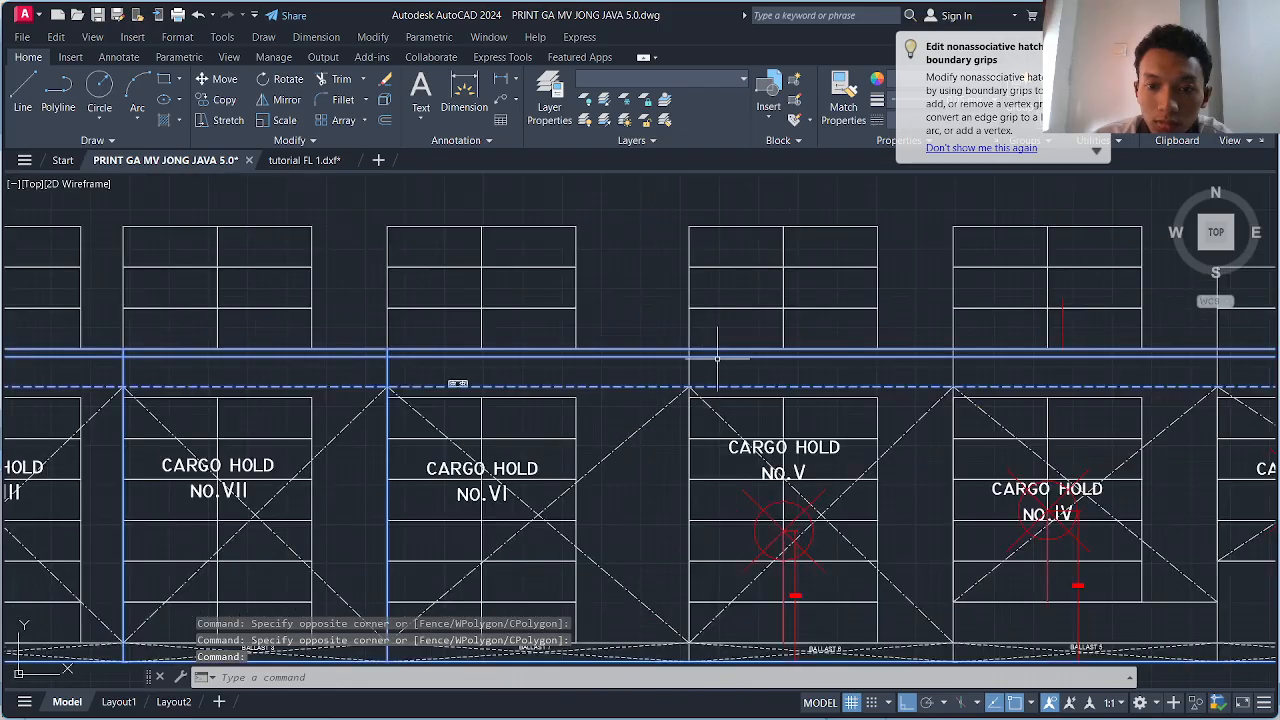
pyautogui.click(689, 366)
pyautogui.scroll(-4, 737, 366)
# - Add the bulkheads on both sides of CARGO HOLD NO.IV to the selection
pyautogui.scroll(2, 749, 354)
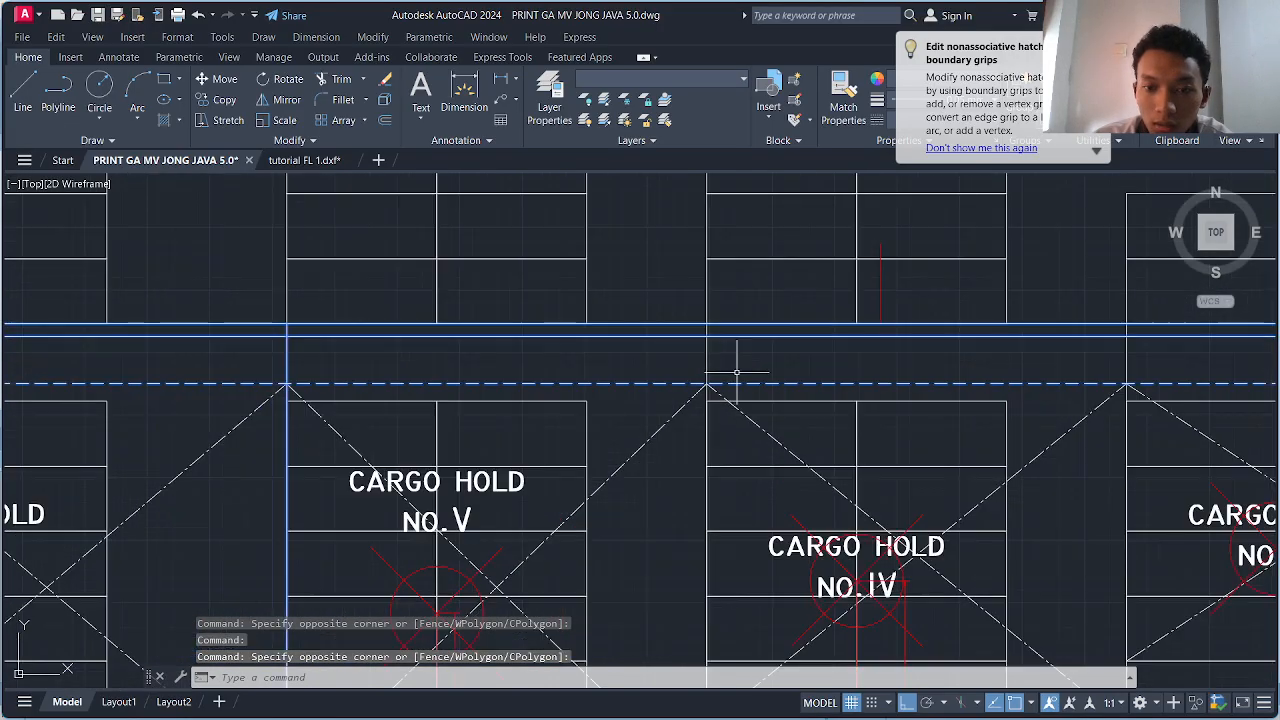
pyautogui.click(702, 366)
pyautogui.scroll(-4, 829, 360)
pyautogui.moveTo(829, 360); pyautogui.dragTo(621, 383, button='middle')
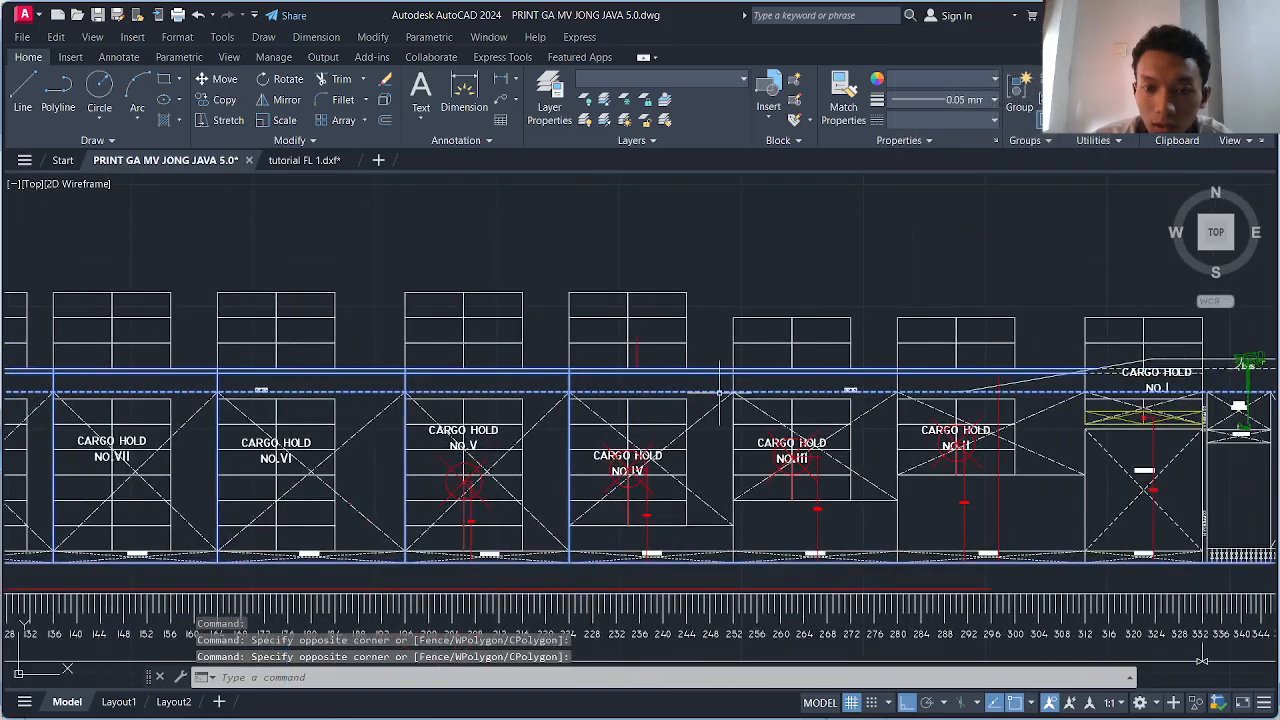
pyautogui.scroll(4, 746, 383)
pyautogui.click(712, 352)
pyautogui.scroll(-3, 712, 352)
# - Add the bulkheads on both sides of CARGO HOLD NO.II to the selection
pyautogui.moveTo(846, 363); pyautogui.dragTo(663, 349, button='middle')
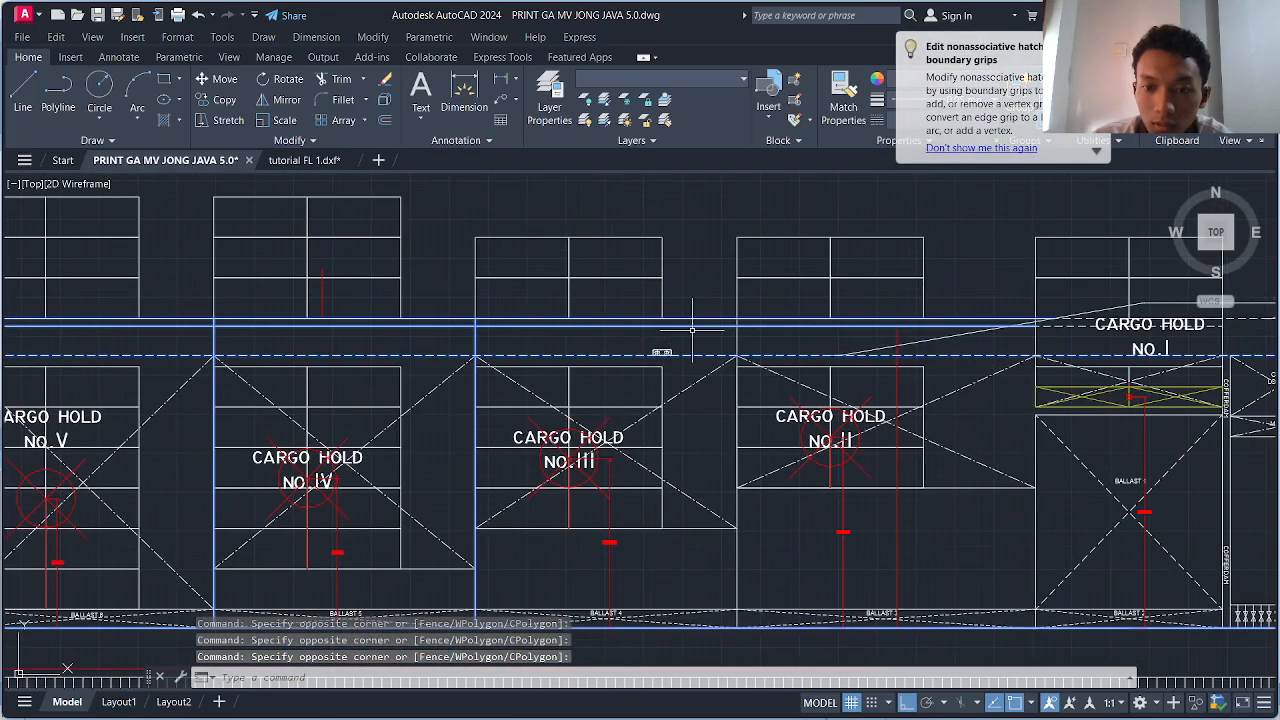
pyautogui.scroll(4, 743, 341)
pyautogui.scroll(-3, 660, 341)
pyautogui.moveTo(743, 354); pyautogui.dragTo(666, 334, button='middle')
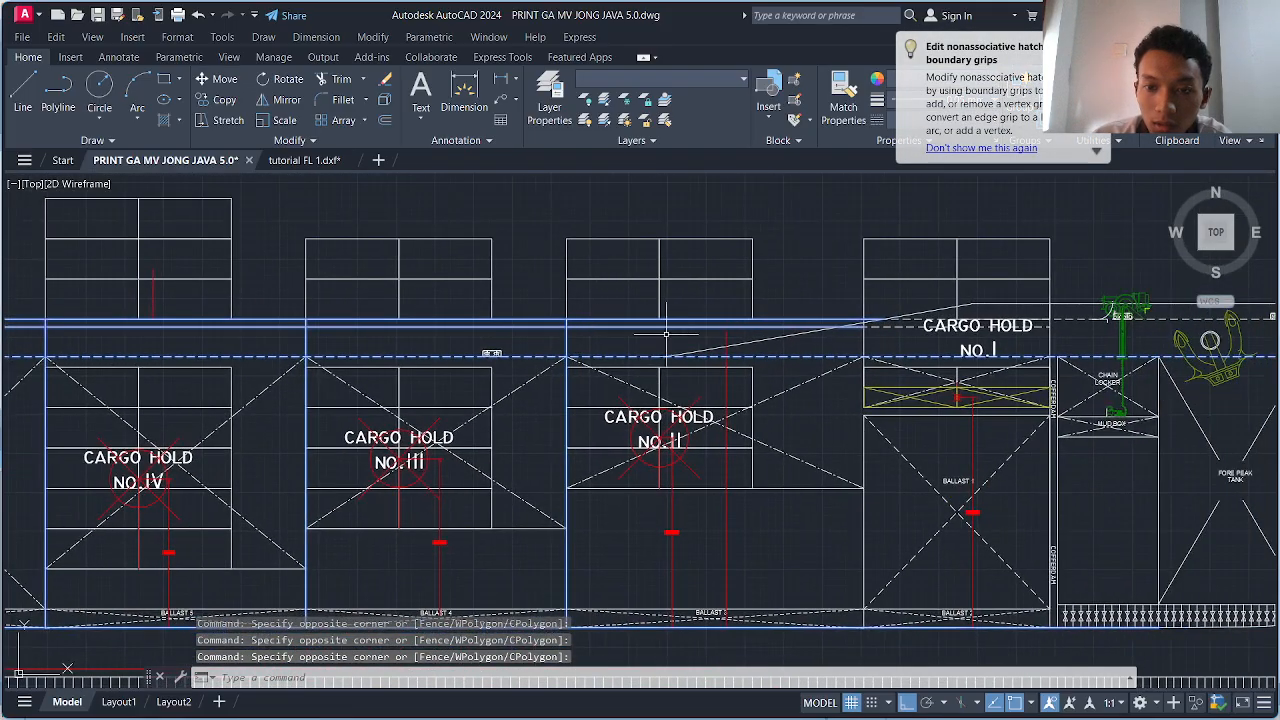
pyautogui.scroll(5, 862, 395)
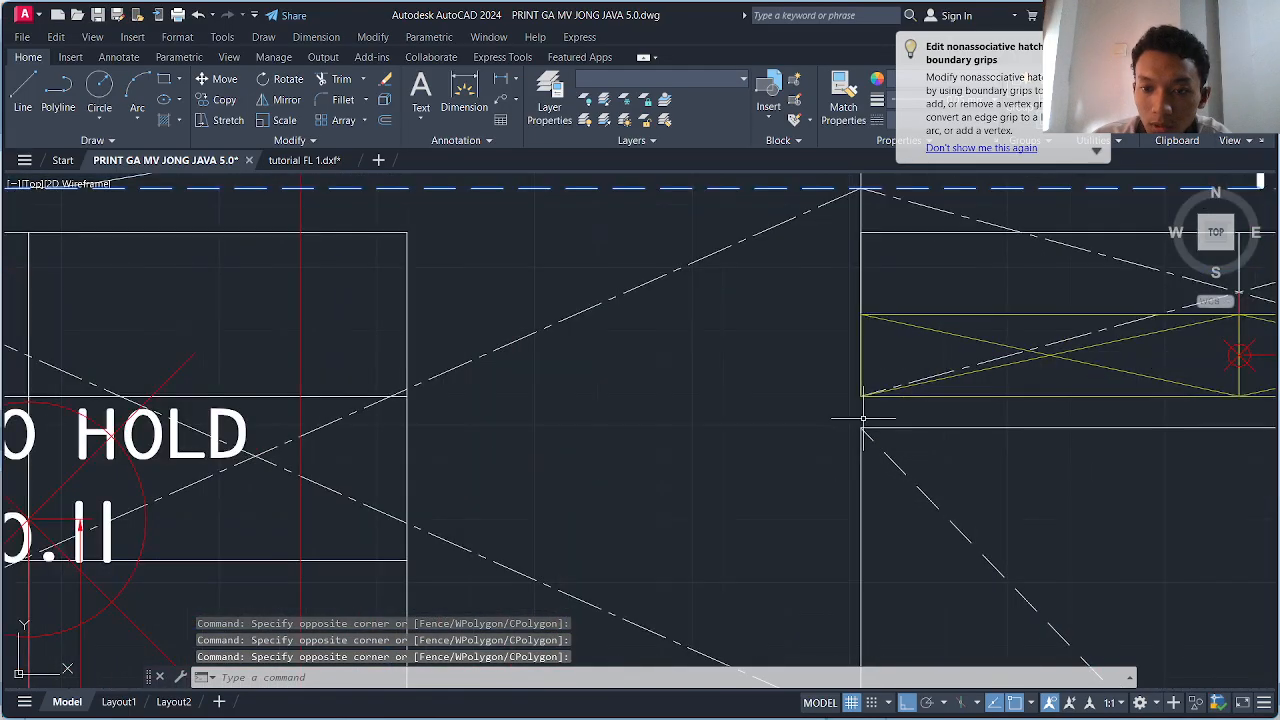
pyautogui.scroll(-3, 768, 337)
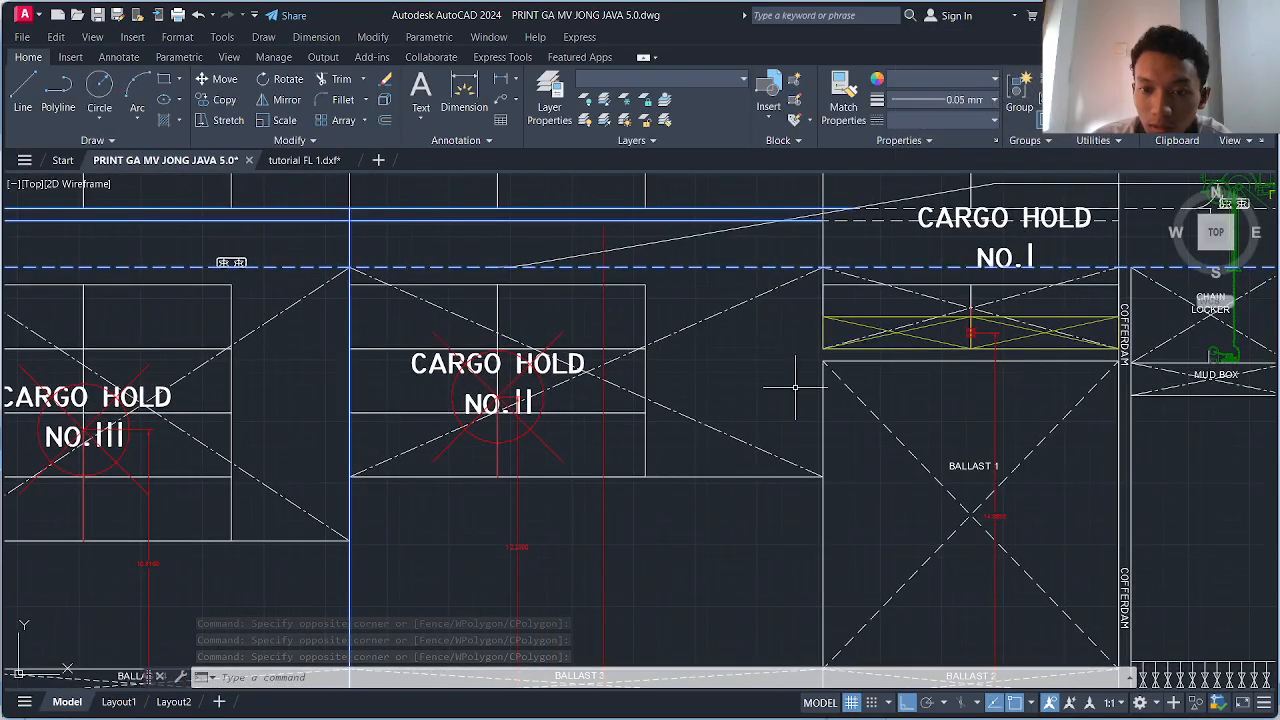
pyautogui.scroll(-4, 827, 421)
# - Add the bulkheads on both sides of CARGO HOLD NO.I, including the one at the forward cofferdam, to the selection
pyautogui.scroll(2, 782, 371)
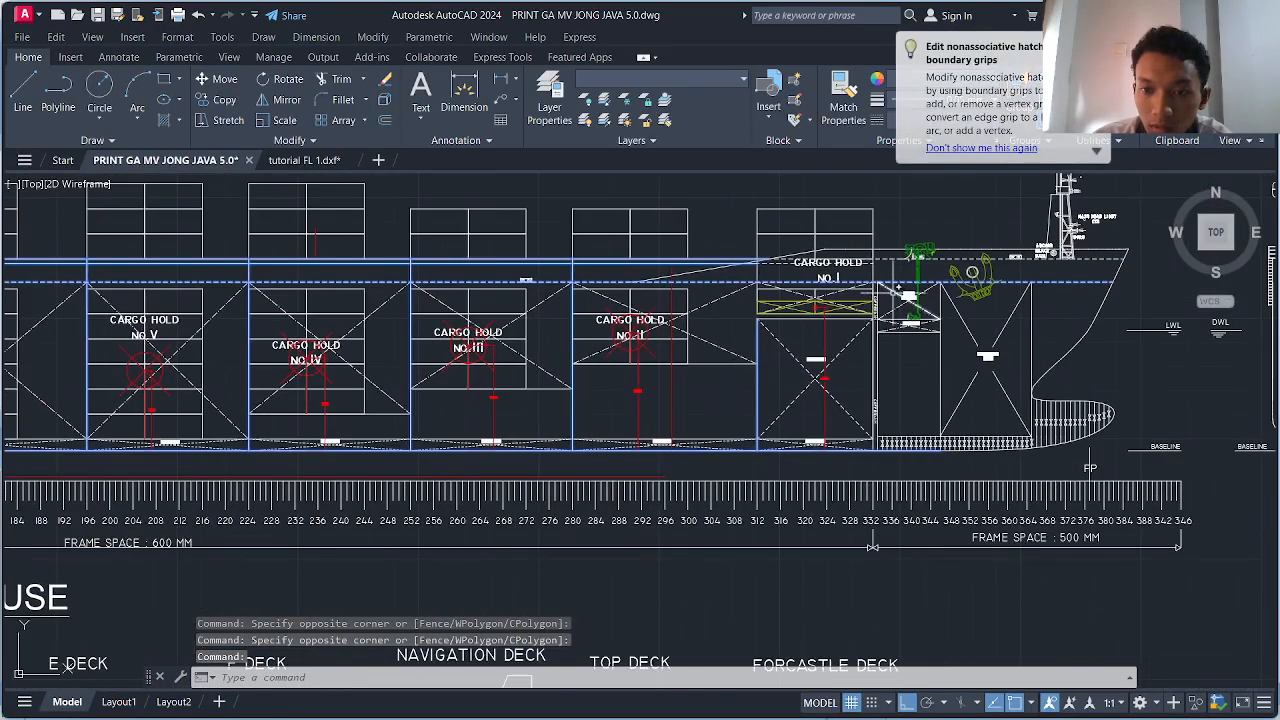
pyautogui.scroll(5, 898, 290)
pyautogui.moveTo(833, 441); pyautogui.dragTo(795, 378, button='middle')
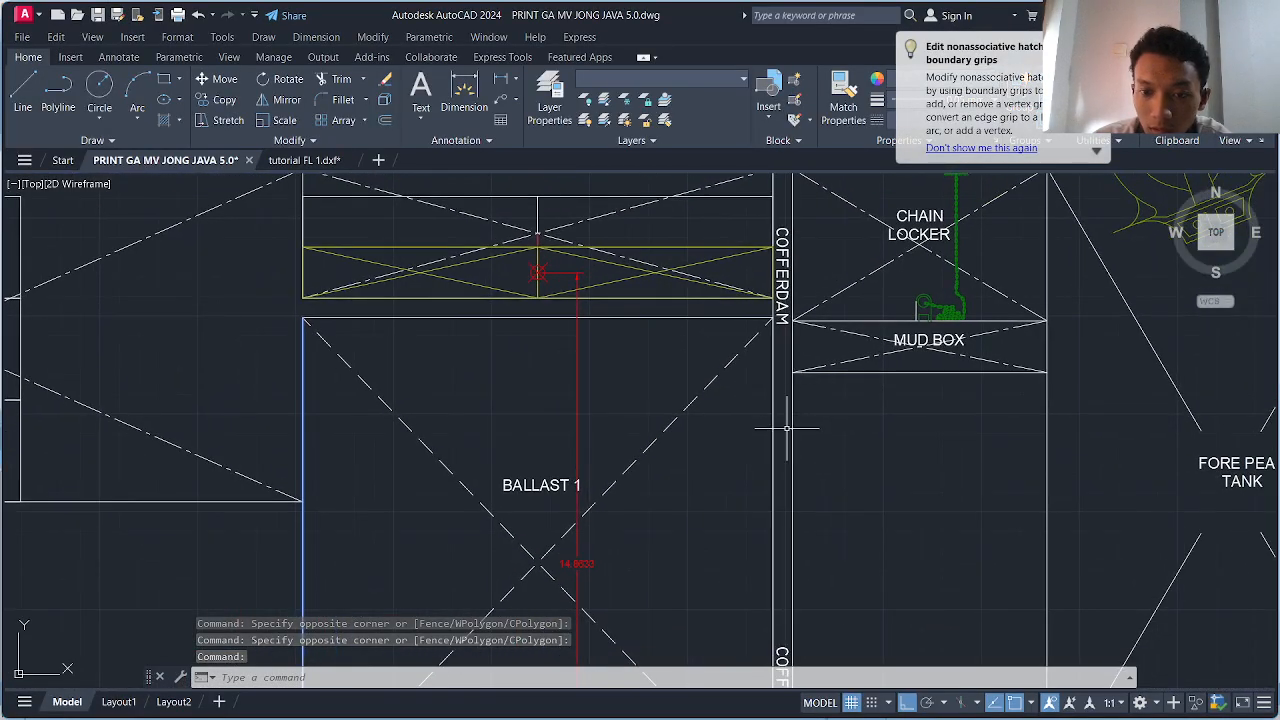
pyautogui.scroll(-4, 761, 424)
pyautogui.scroll(4, 770, 420)
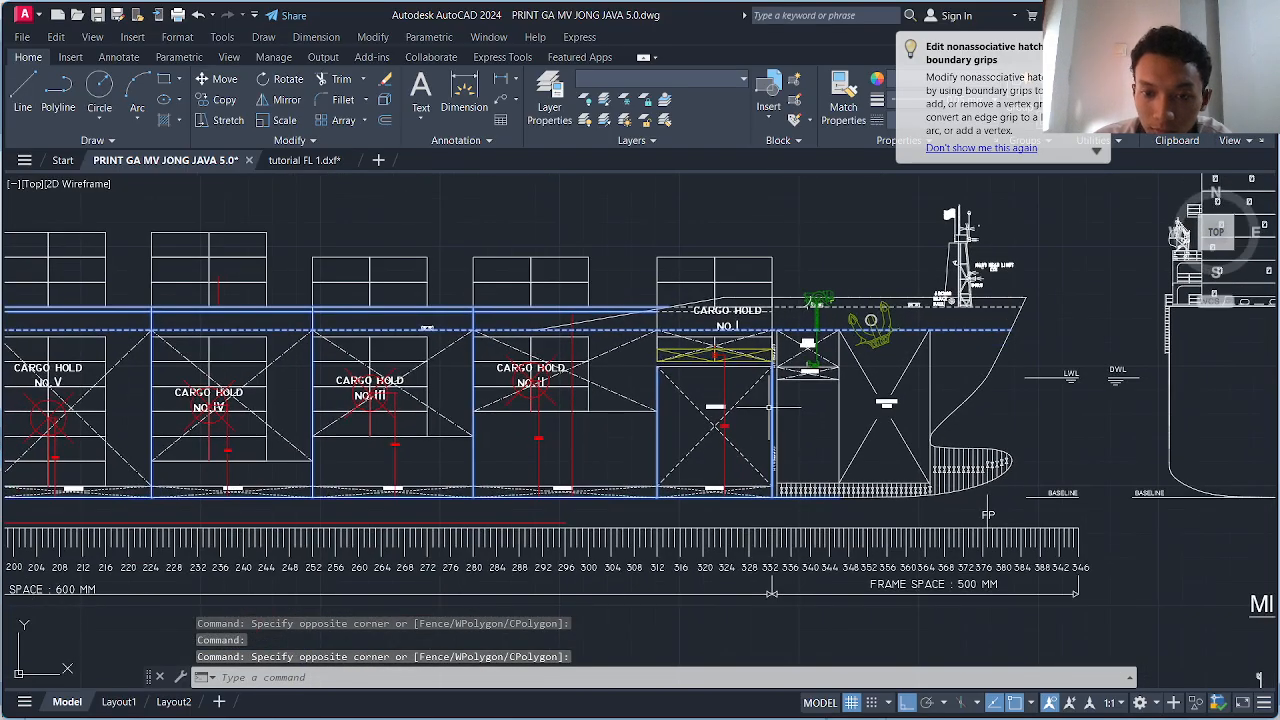
pyautogui.scroll(-2, 780, 428)
pyautogui.scroll(-2, 780, 428)
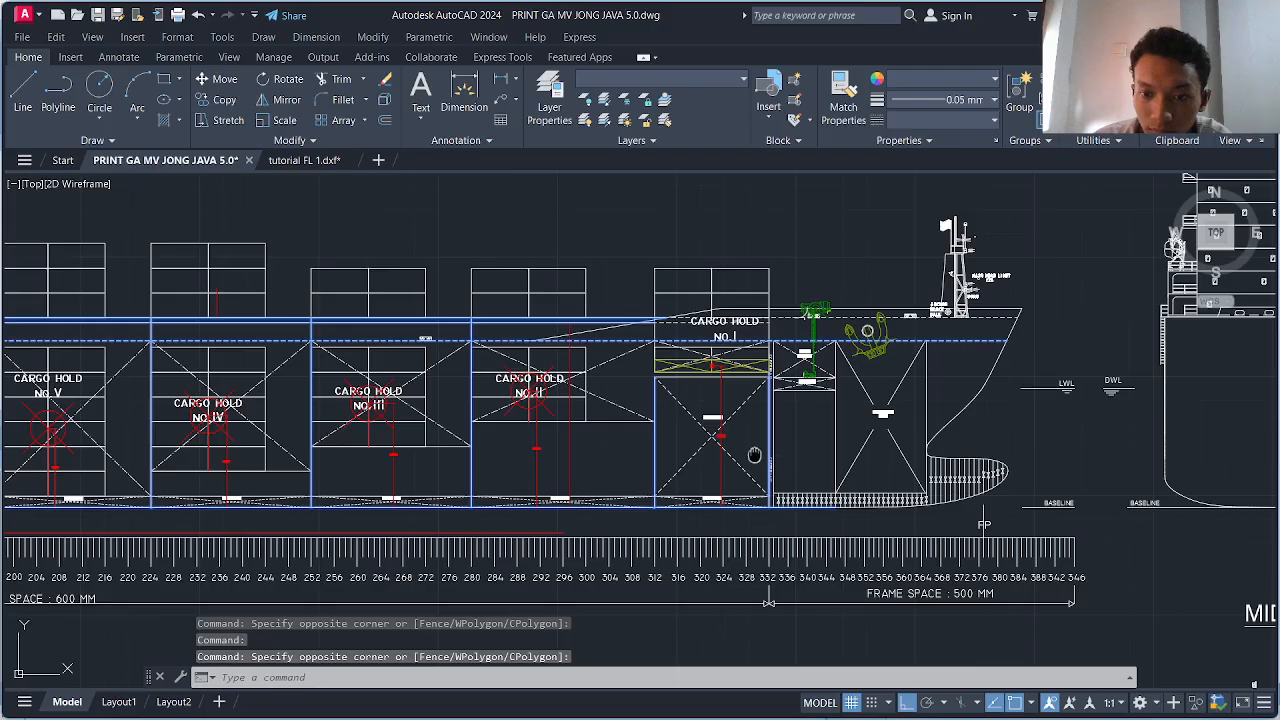
# - Add the sloped forecastle deck line above CARGO HOLD NO.I and the raked stem line to the selection
pyautogui.moveTo(754, 455); pyautogui.dragTo(842, 402, button='middle')
pyautogui.scroll(-5, 840, 408)
pyautogui.moveTo(586, 412); pyautogui.dragTo(722, 399, button='middle')
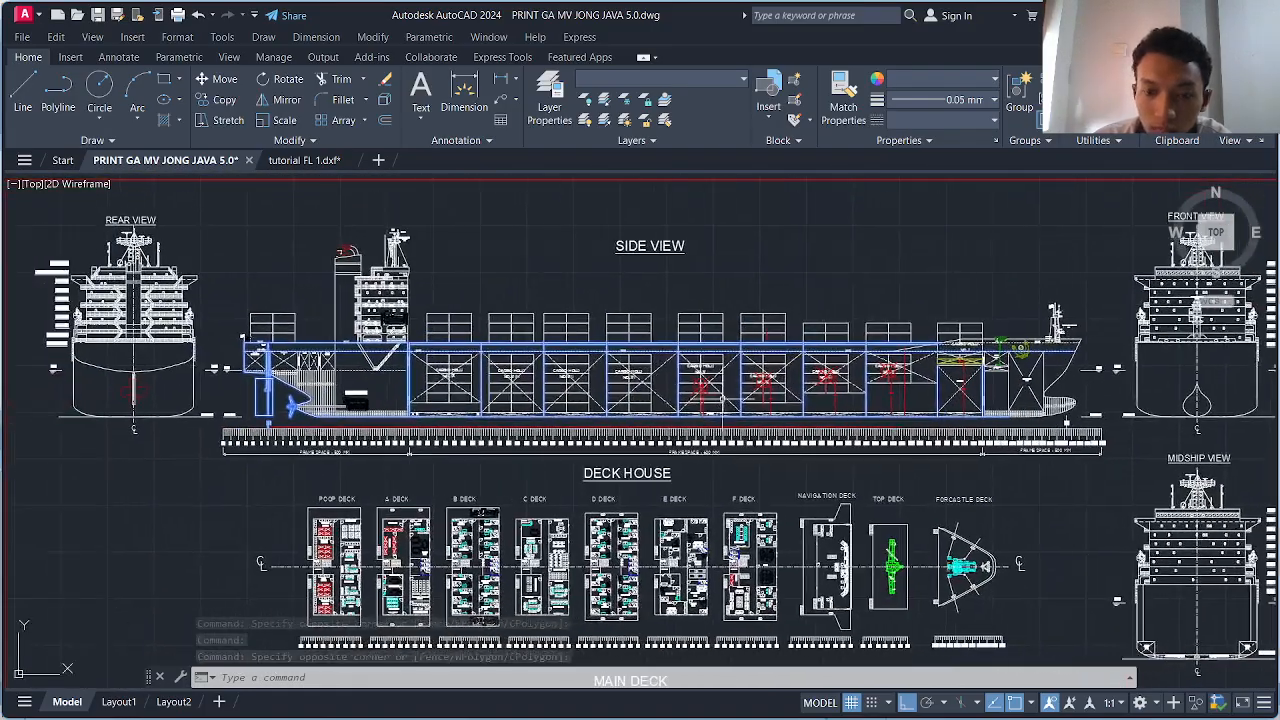
pyautogui.scroll(10, 950, 370)
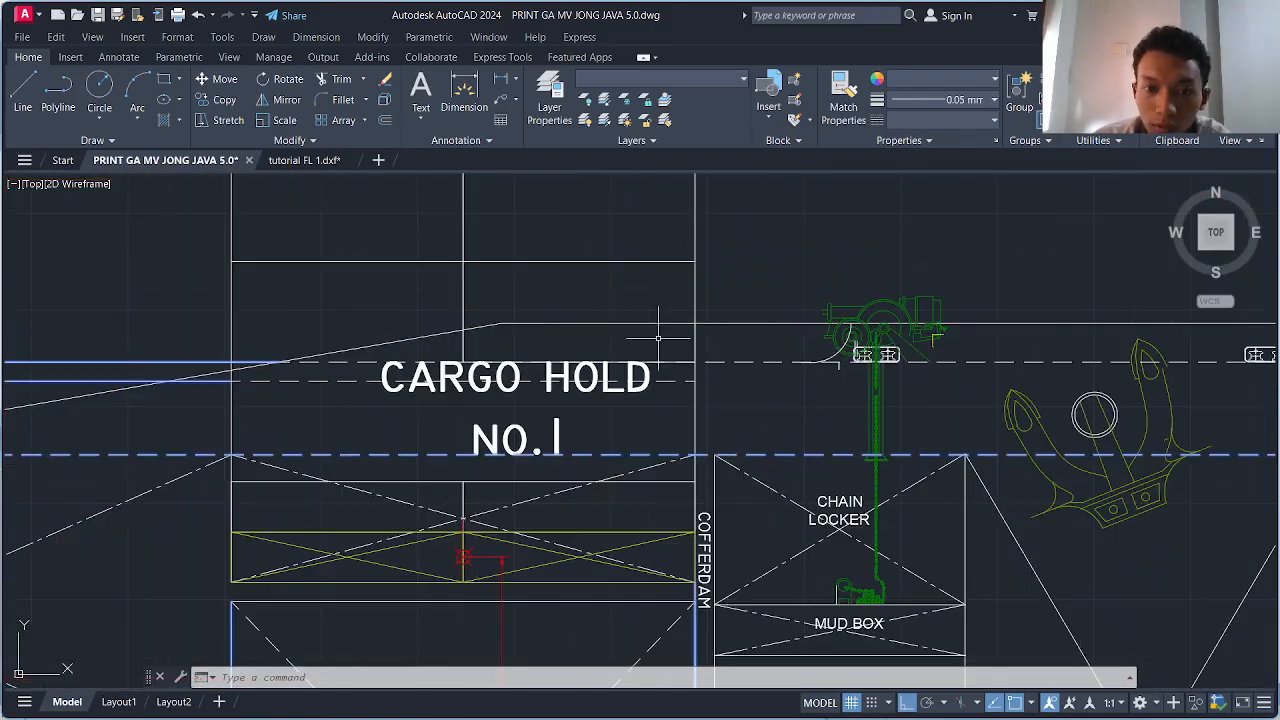
pyautogui.click(433, 345)
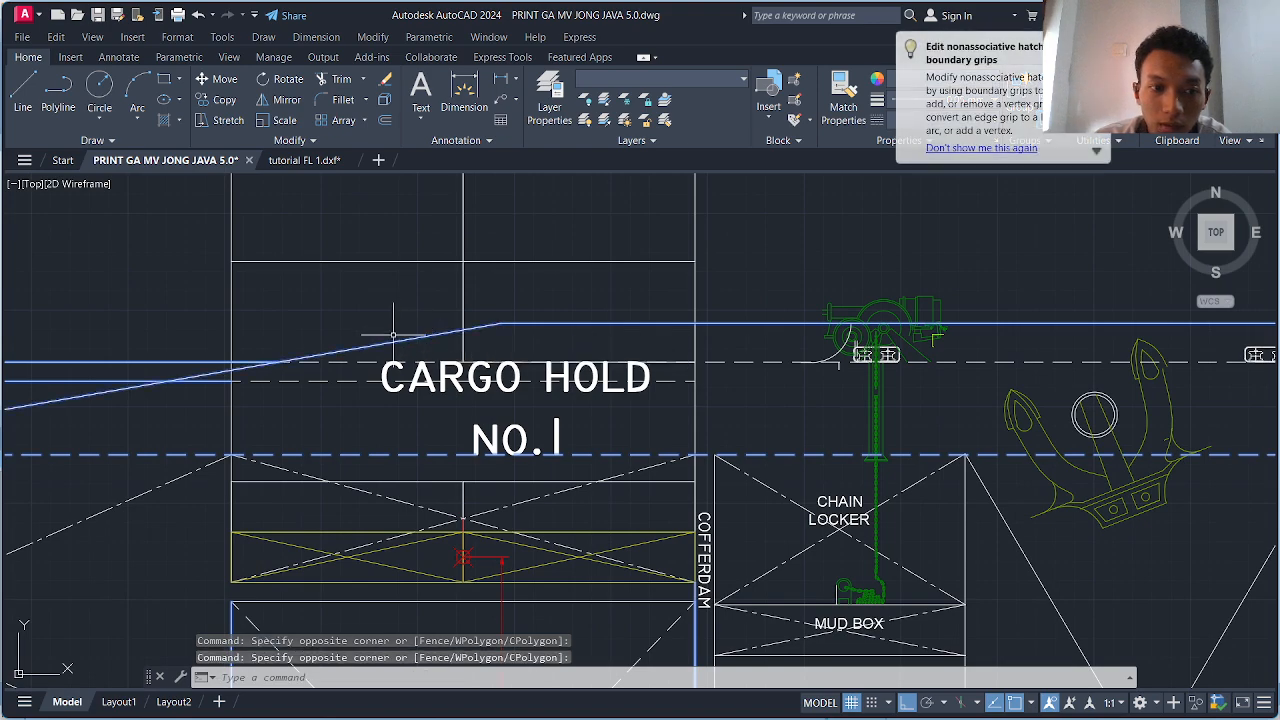
pyautogui.scroll(-4, 393, 335)
pyautogui.scroll(7, 905, 348)
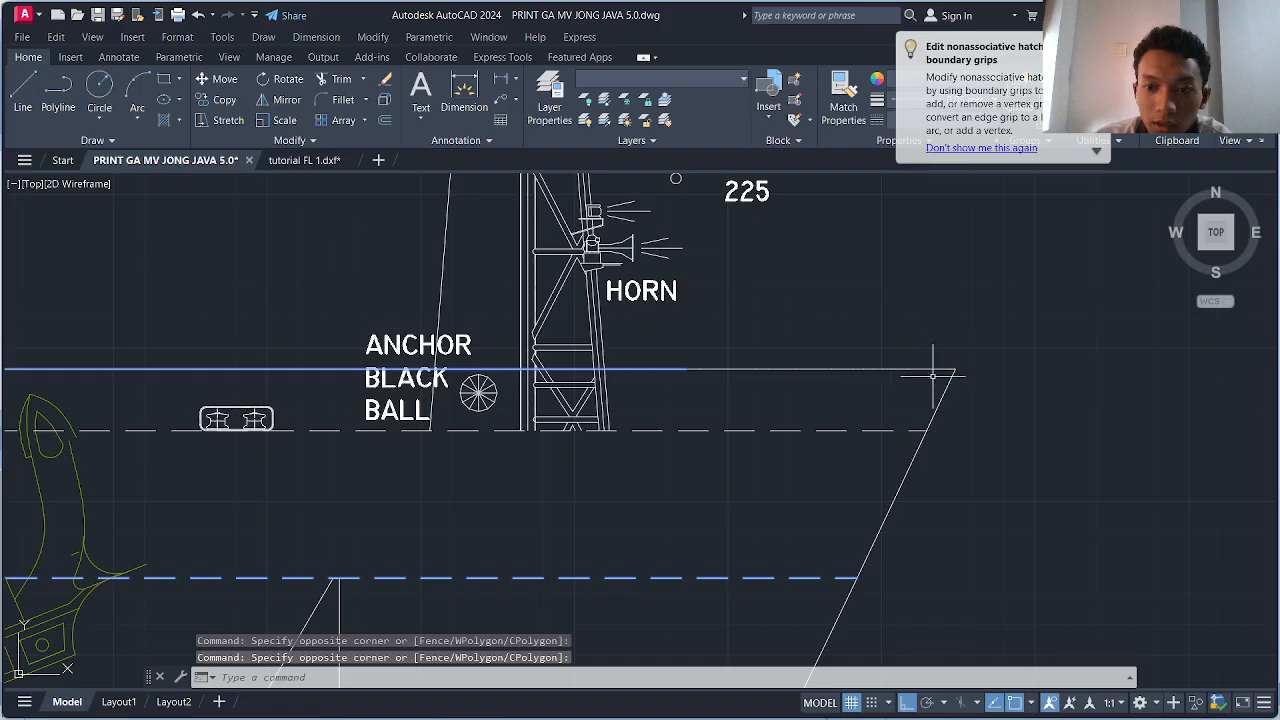
pyautogui.scroll(-5, 663, 351)
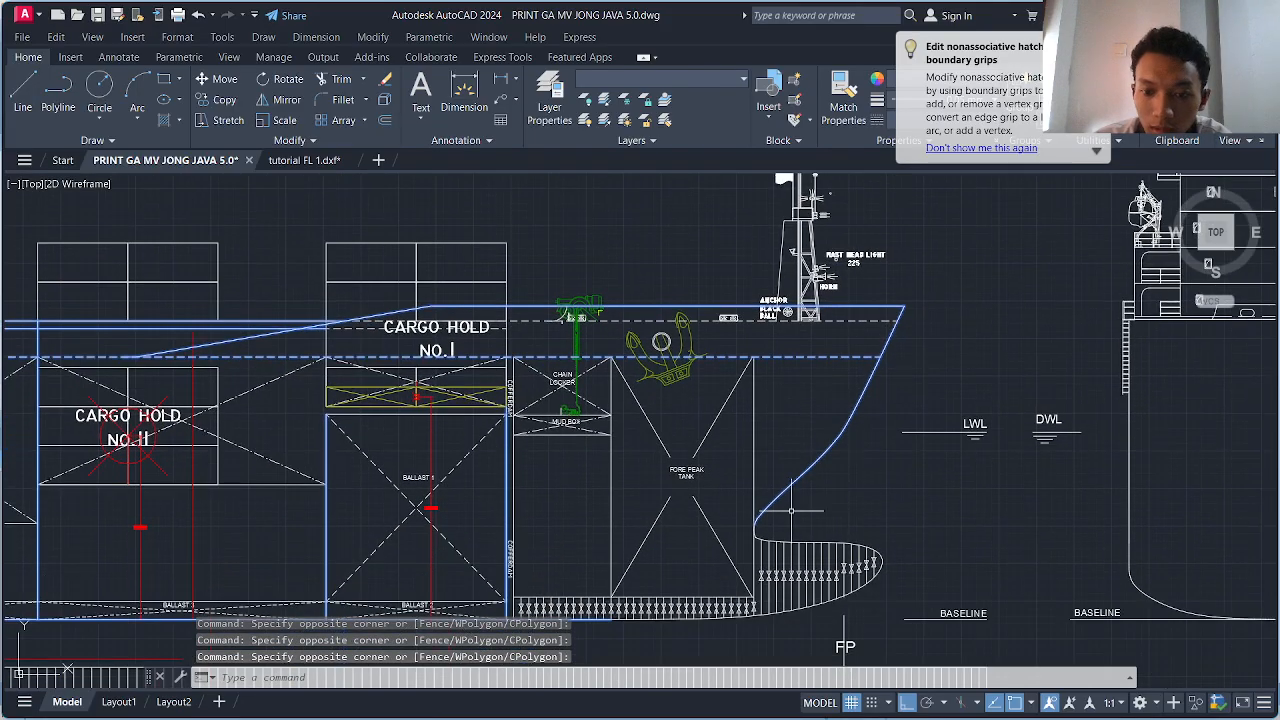
# - Add the bulbous bow outline and the curved hull bottom line below the forepeak tank to the selection
pyautogui.scroll(8, 755, 476)
pyautogui.click(735, 412)
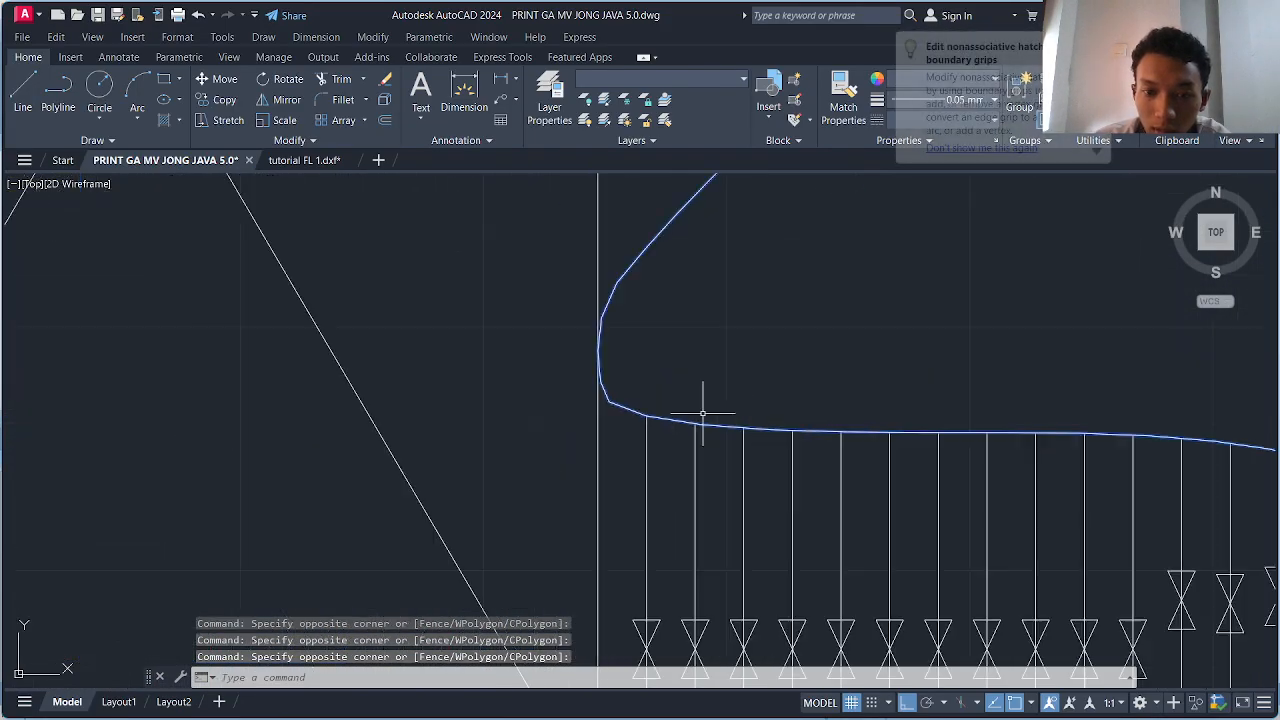
pyautogui.scroll(-5, 820, 434)
pyautogui.scroll(5, 706, 466)
pyautogui.scroll(2, 700, 475)
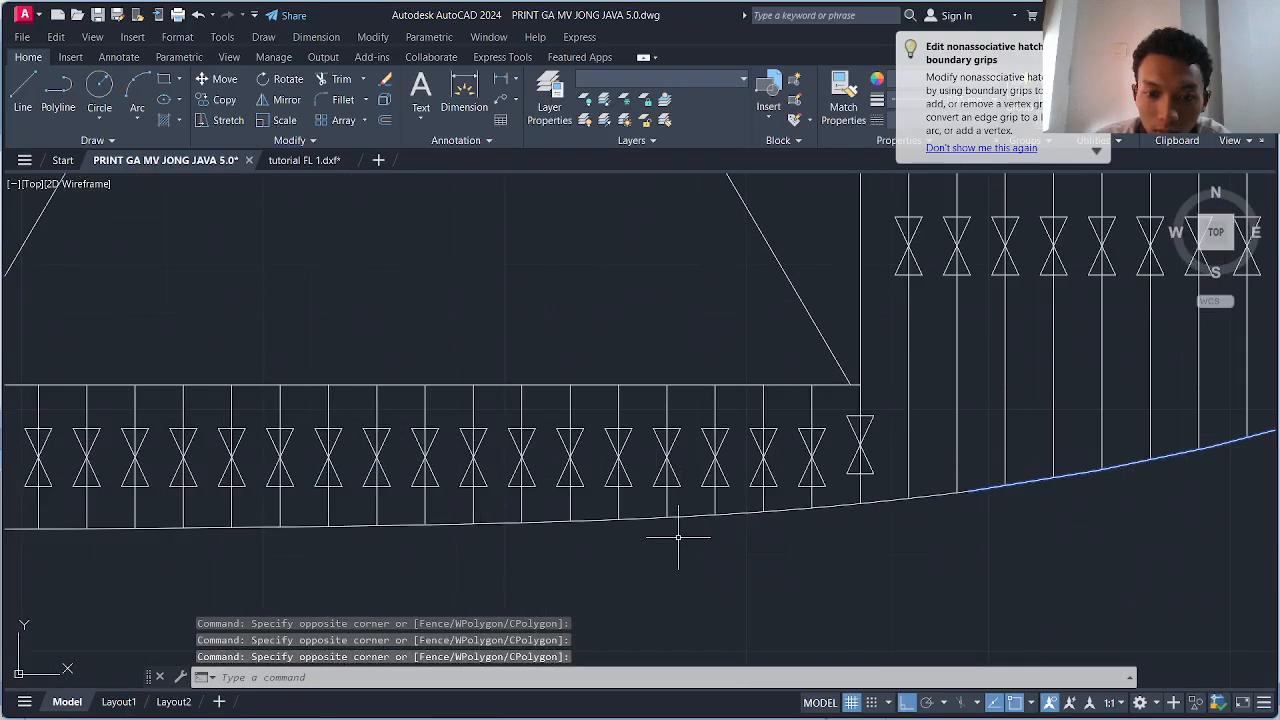
pyautogui.click(686, 537)
pyautogui.click(678, 512)
# - Add the upper and lower parts of the bulkhead between the FRESH WATER tank and the engine room (KAMAR MESIN) to the selection
pyautogui.scroll(-6, 610, 539)
pyautogui.moveTo(602, 536); pyautogui.dragTo(755, 491, button='middle')
pyautogui.scroll(-4, 728, 502)
pyautogui.moveTo(649, 422); pyautogui.dragTo(686, 437, button='middle')
pyautogui.scroll(-6, 686, 437)
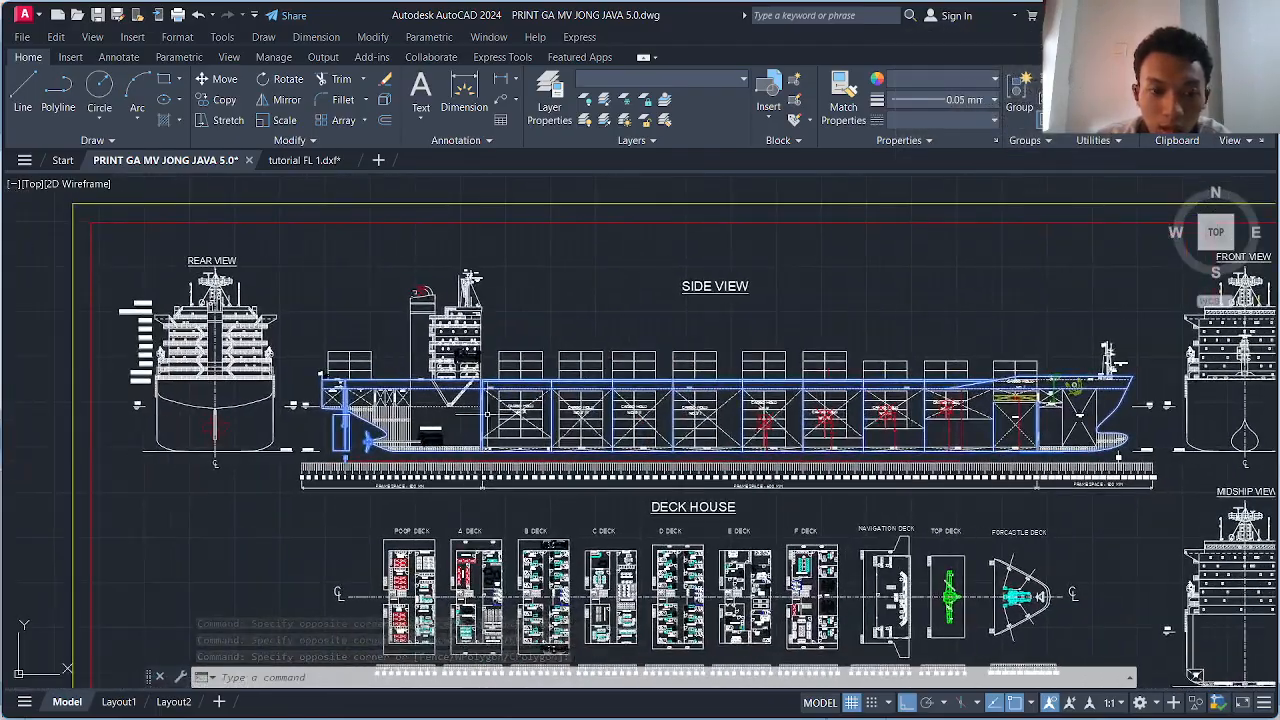
pyautogui.scroll(10, 425, 420)
pyautogui.click(375, 425)
pyautogui.click(397, 437)
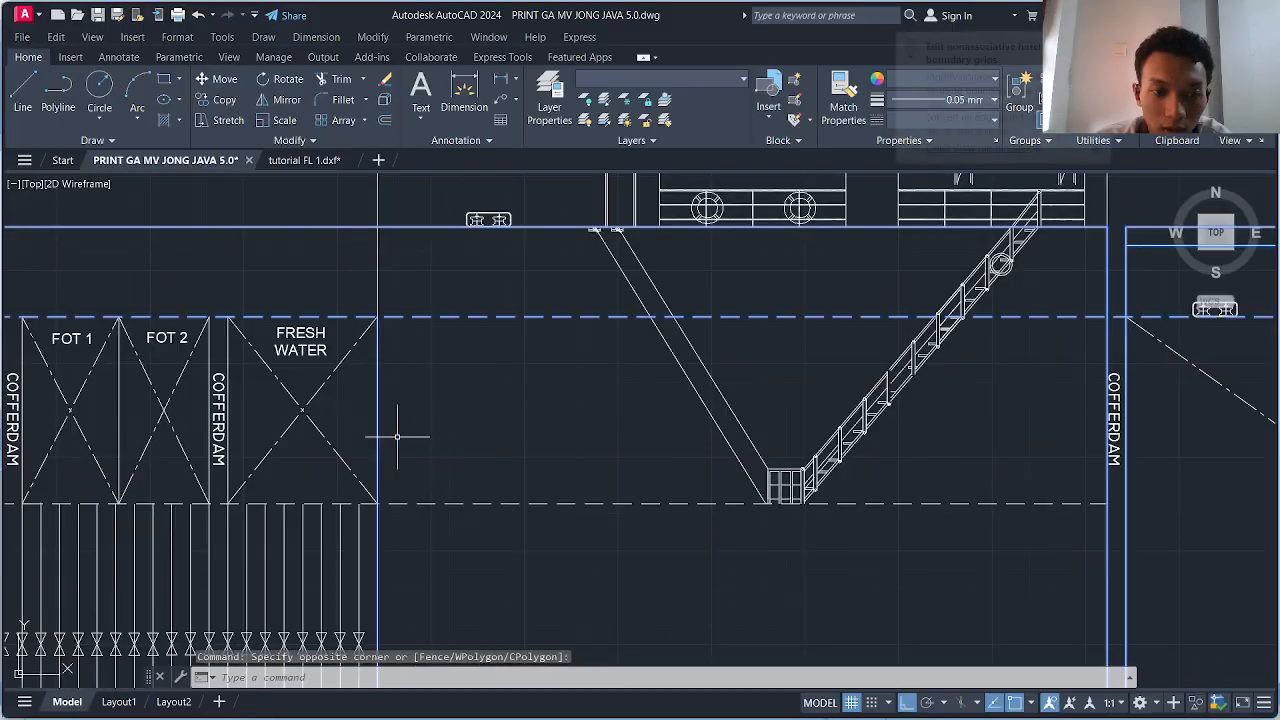
pyautogui.scroll(-5, 397, 437)
pyautogui.scroll(6, 494, 458)
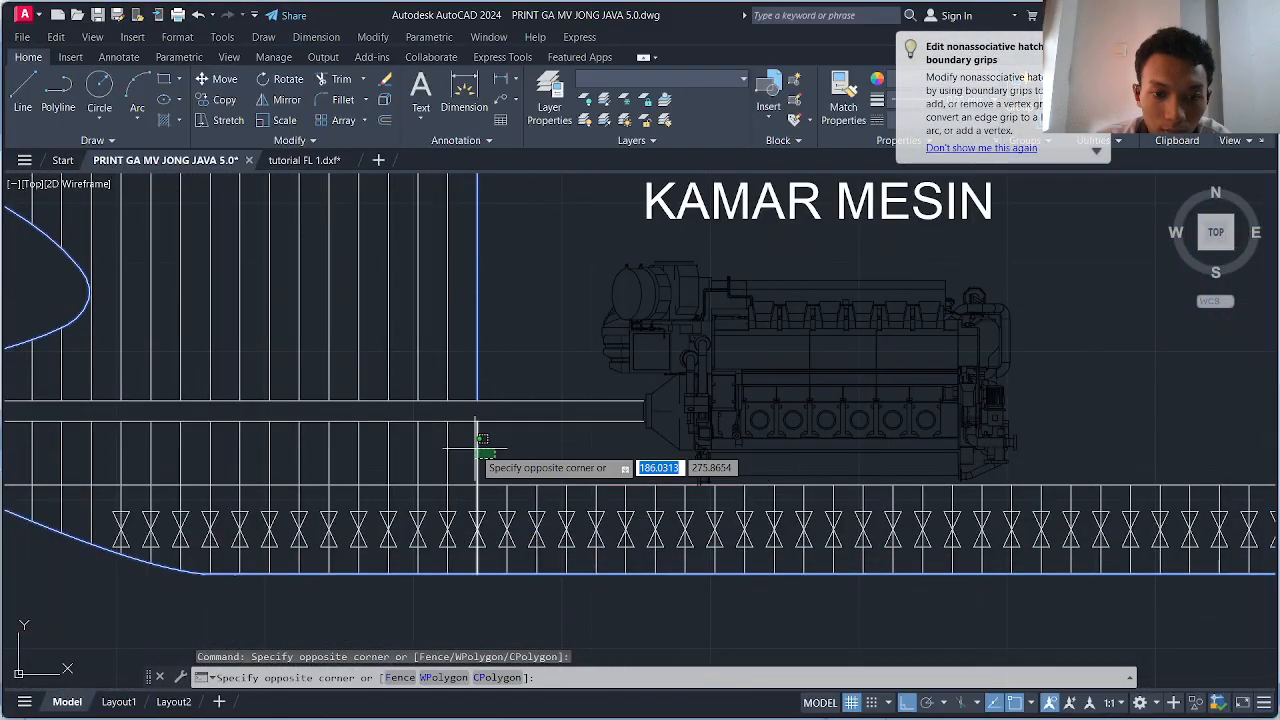
pyautogui.click(478, 440)
pyautogui.scroll(-5, 480, 440)
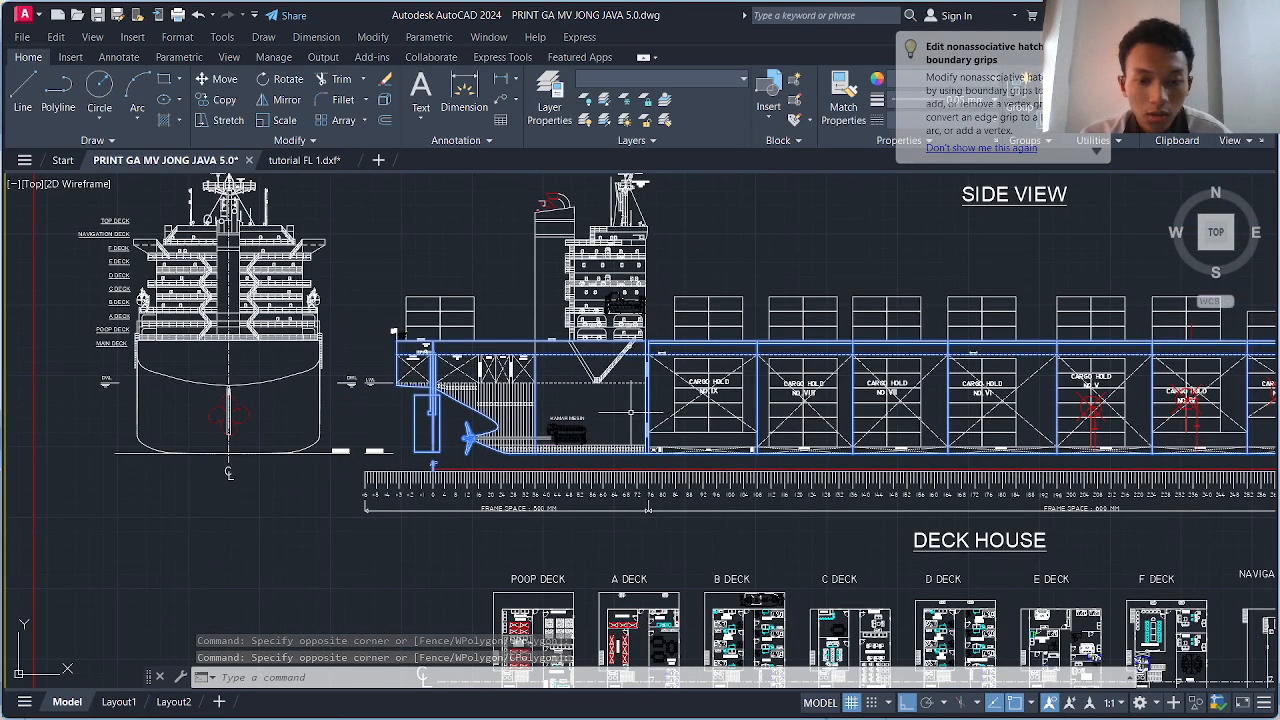
# - Copy the selected profile outline and bulkheads to the clipboard and switch to the tutorial FL 1.dxf drawing
pyautogui.hotkey('ctrl', 'c')
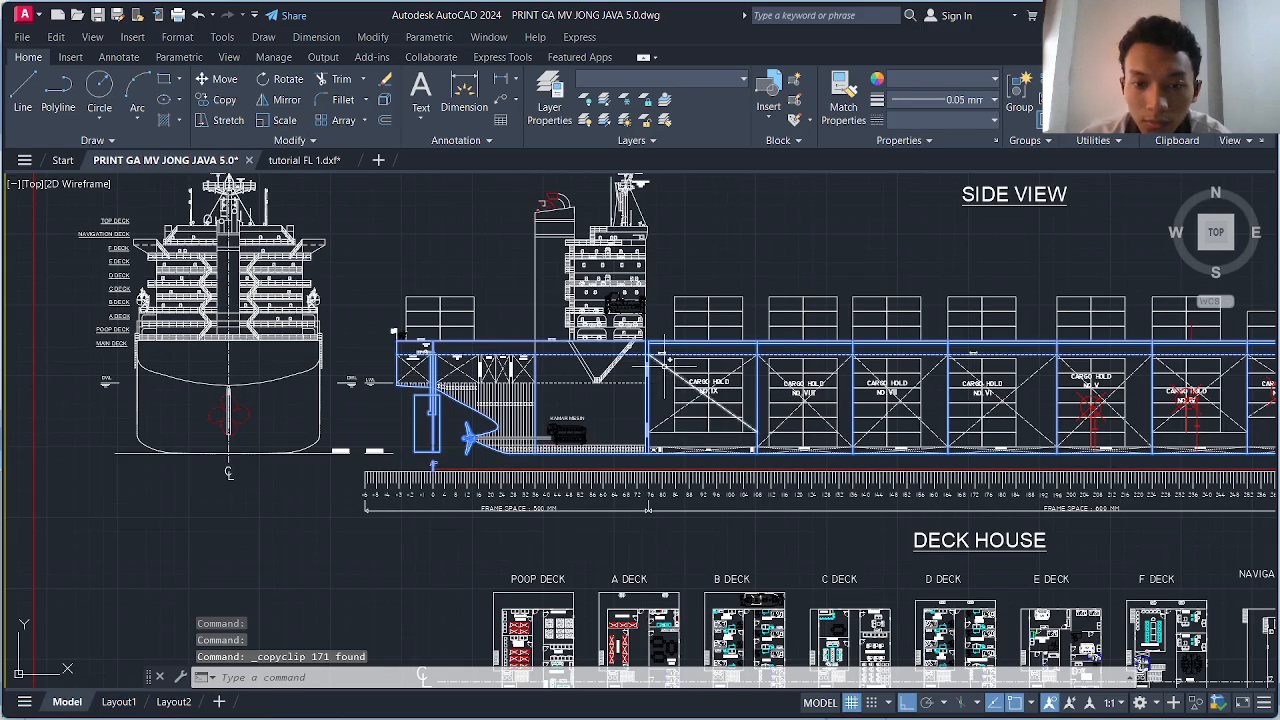
pyautogui.click(305, 160)
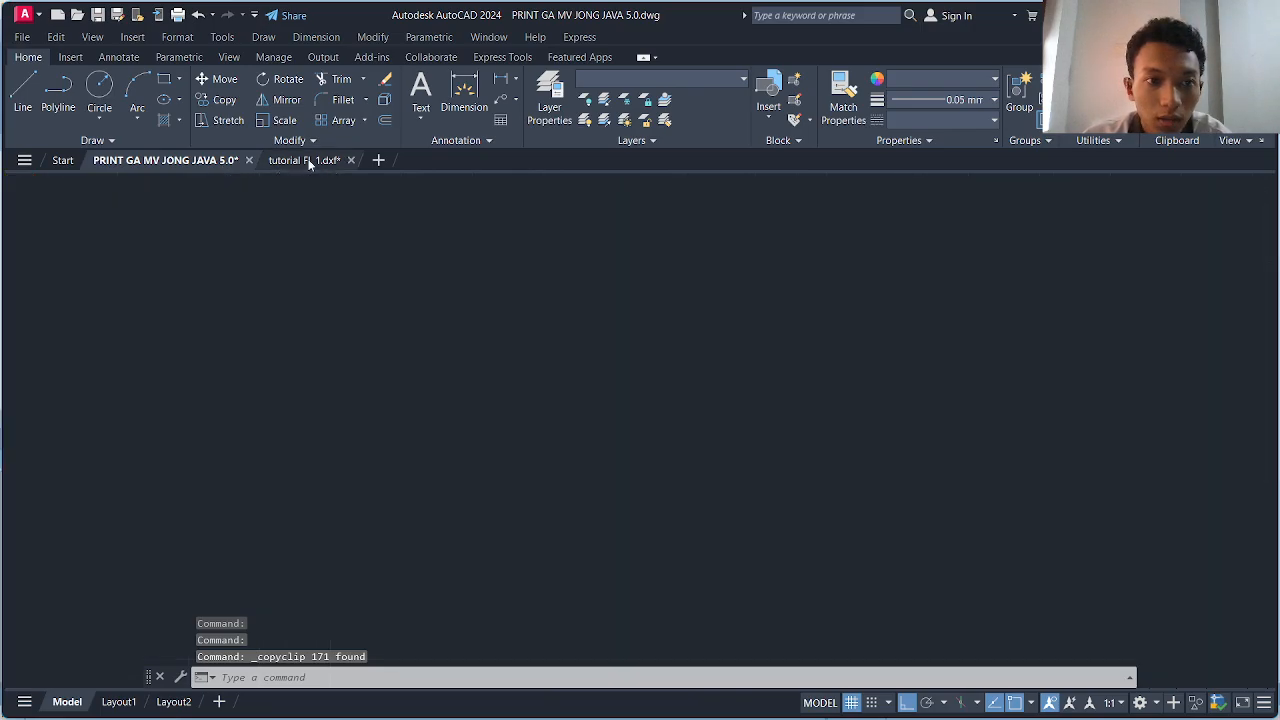
# - Paste the copied ship side profile into the tutorial FL 1.dxf drawing below the chart and inspect it from stern to bow
pyautogui.scroll(3, 489, 498)
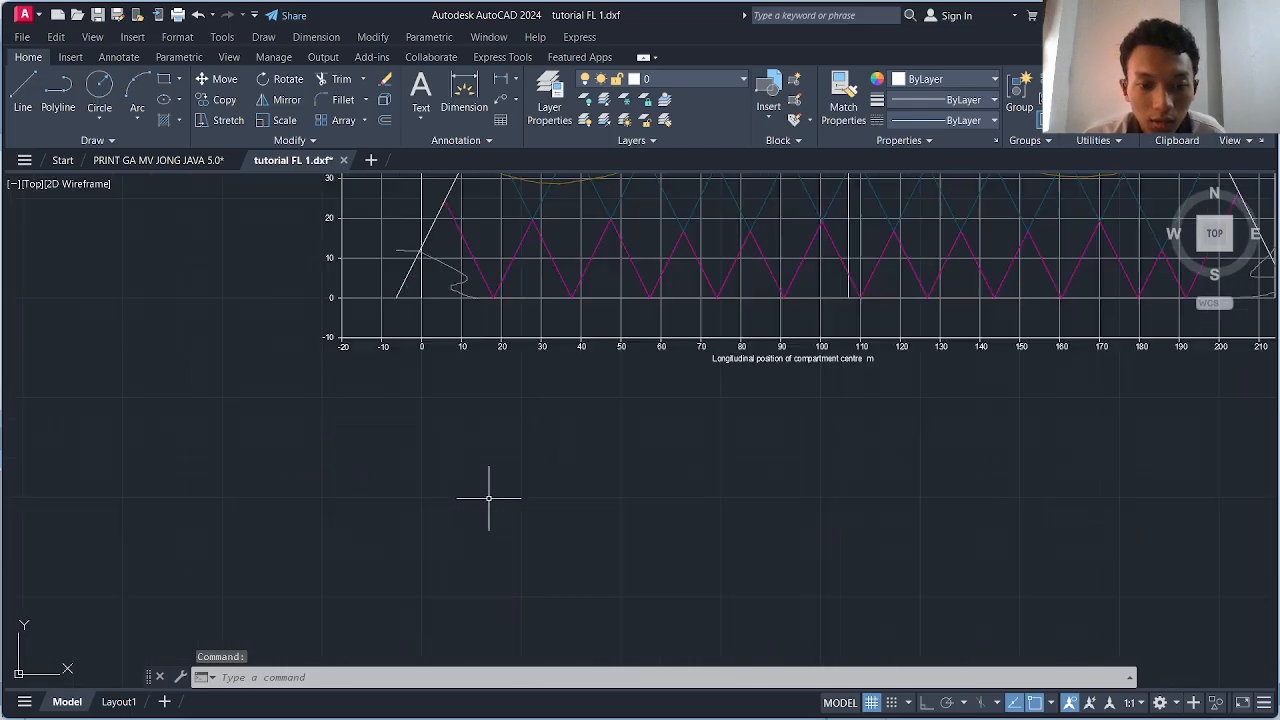
pyautogui.hotkey('ctrl', 'v')
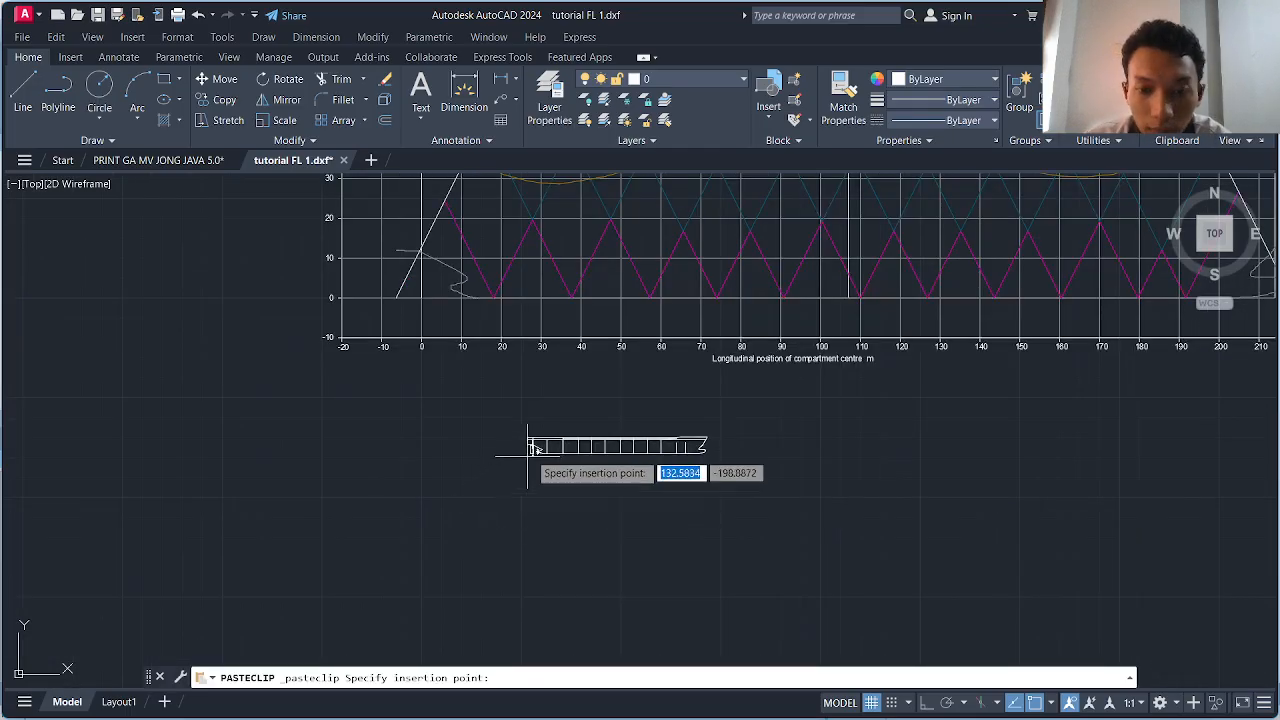
pyautogui.scroll(10, 637, 428)
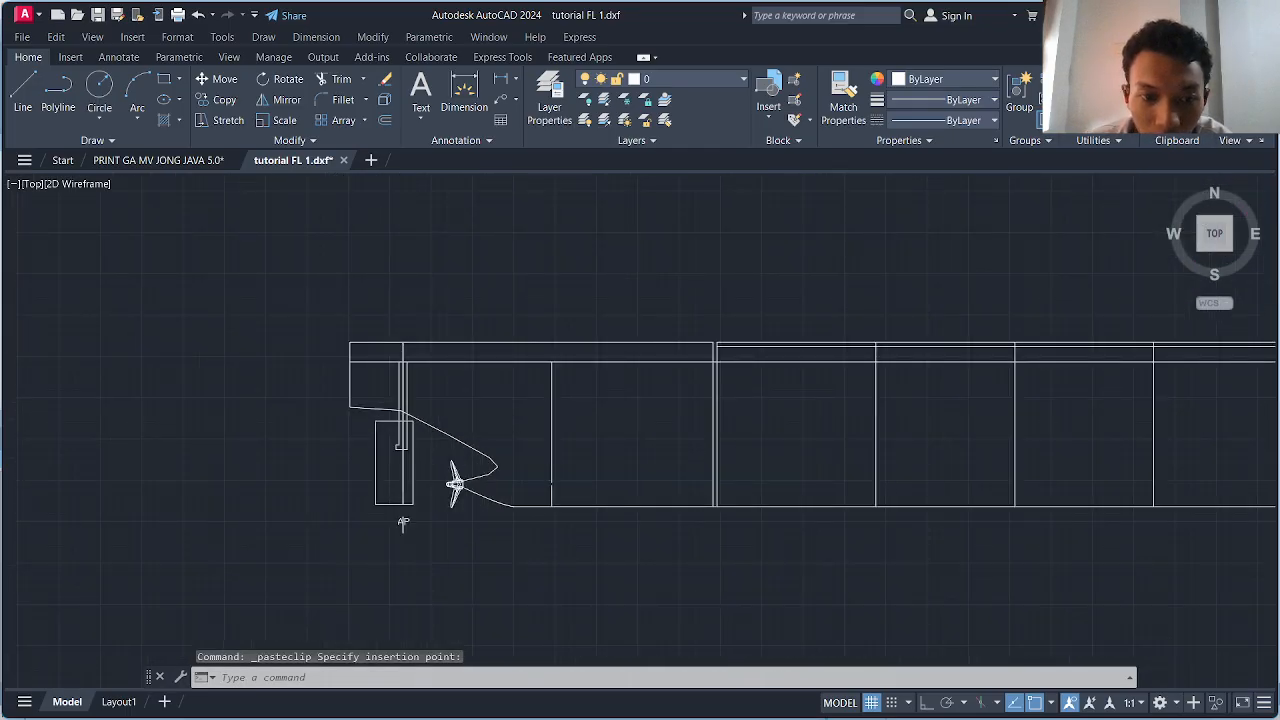
pyautogui.scroll(-5, 491, 491)
pyautogui.moveTo(823, 486); pyautogui.dragTo(769, 475, button='middle')
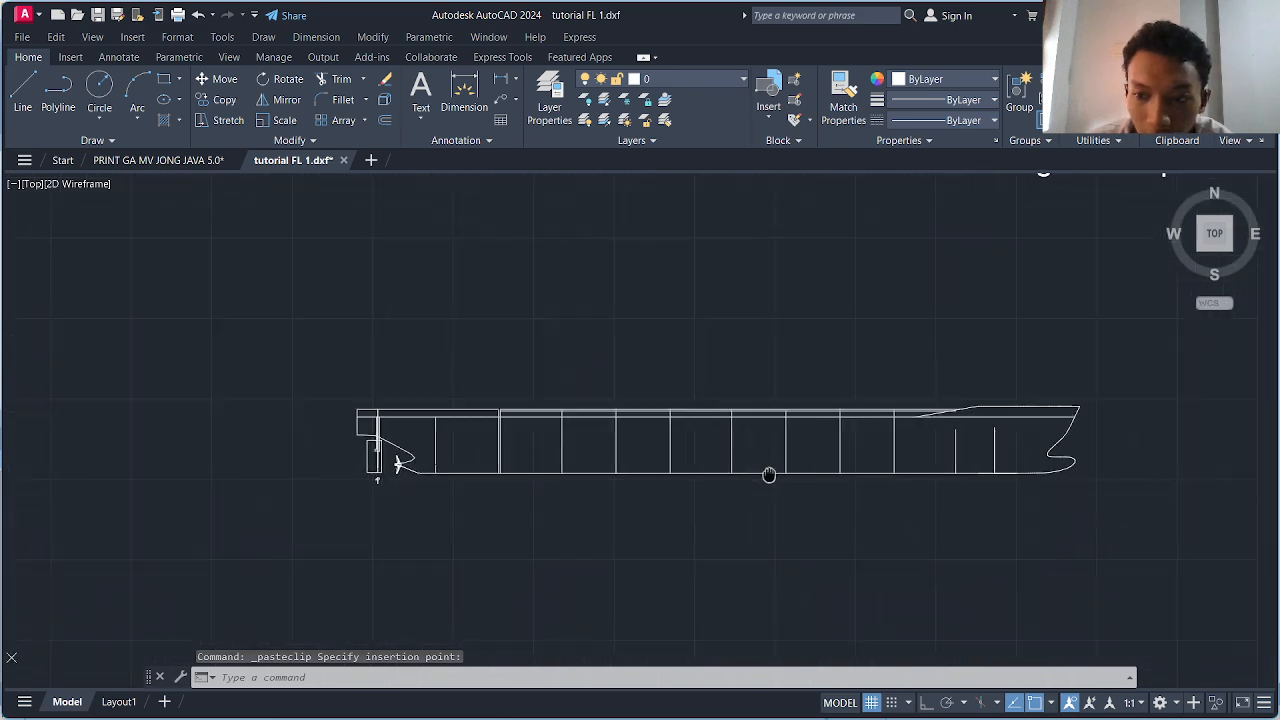
pyautogui.scroll(2, 1018, 462)
pyautogui.scroll(-2, 470, 488)
pyautogui.scroll(7, 190, 509)
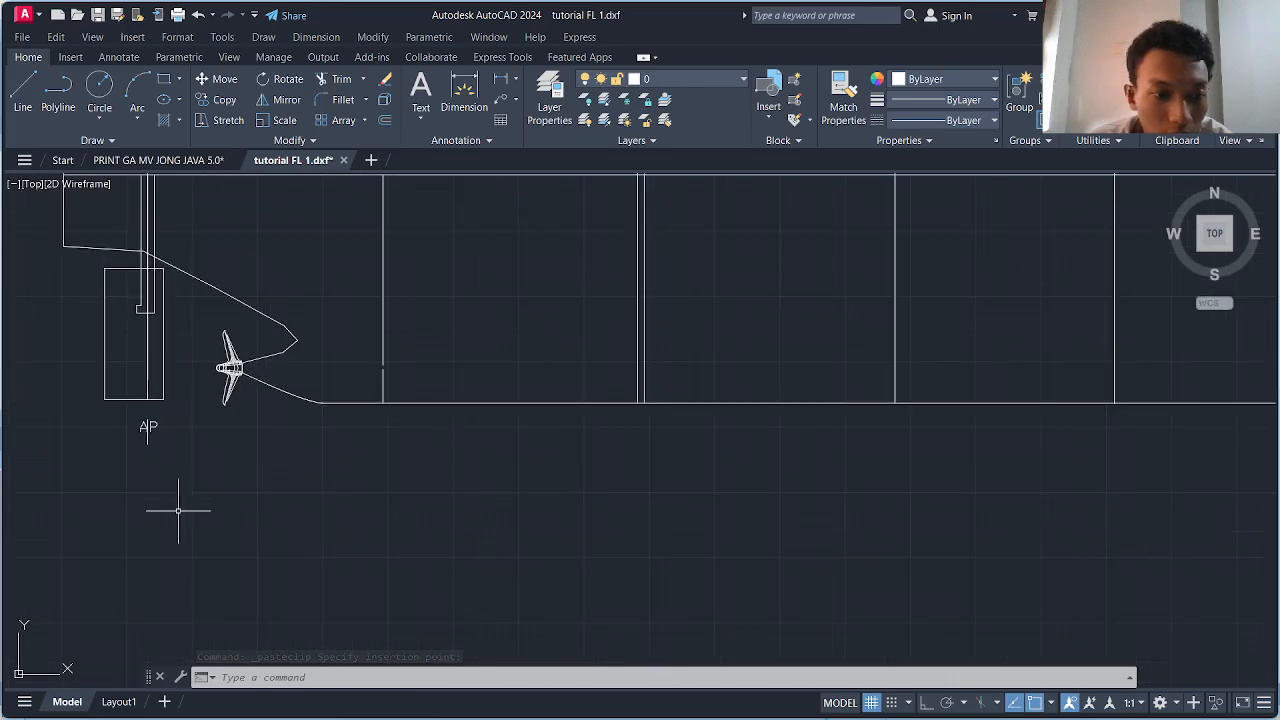
pyautogui.scroll(-7, 170, 502)
# - Erase the whole pasted ship side profile from the drawing
pyautogui.click(966, 503)
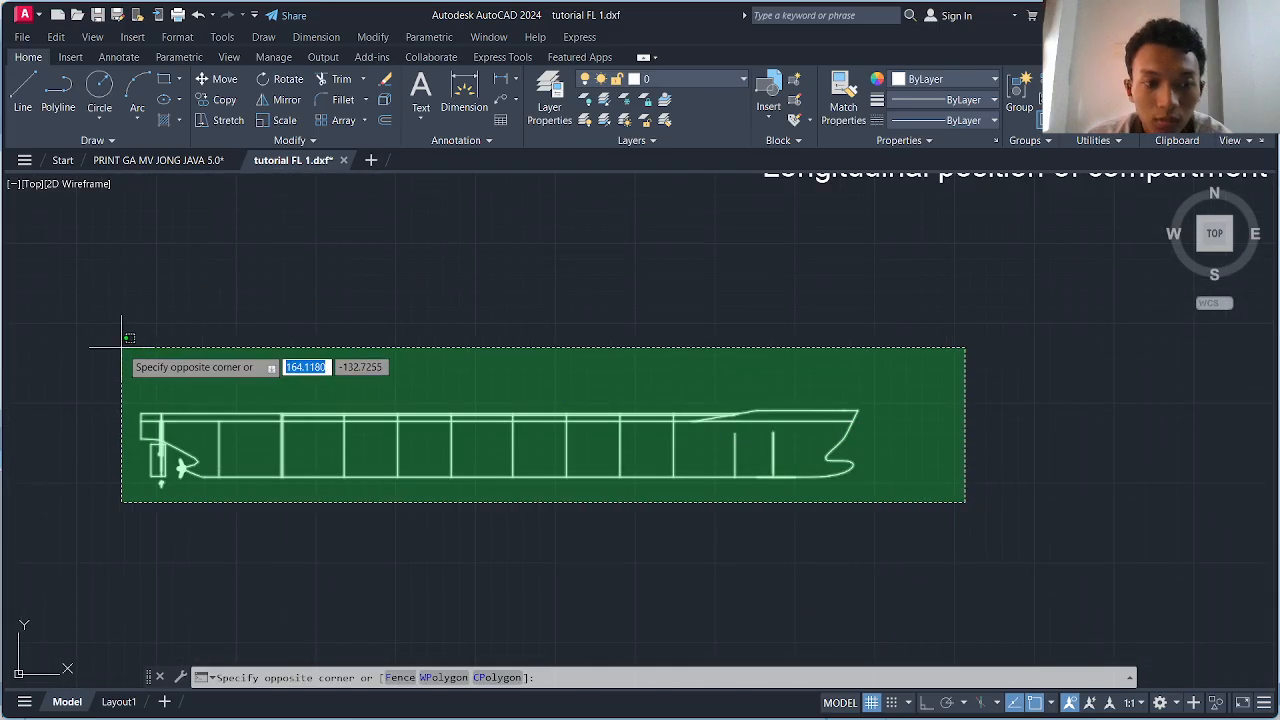
pyautogui.click(120, 350)
pyautogui.press('Delete')
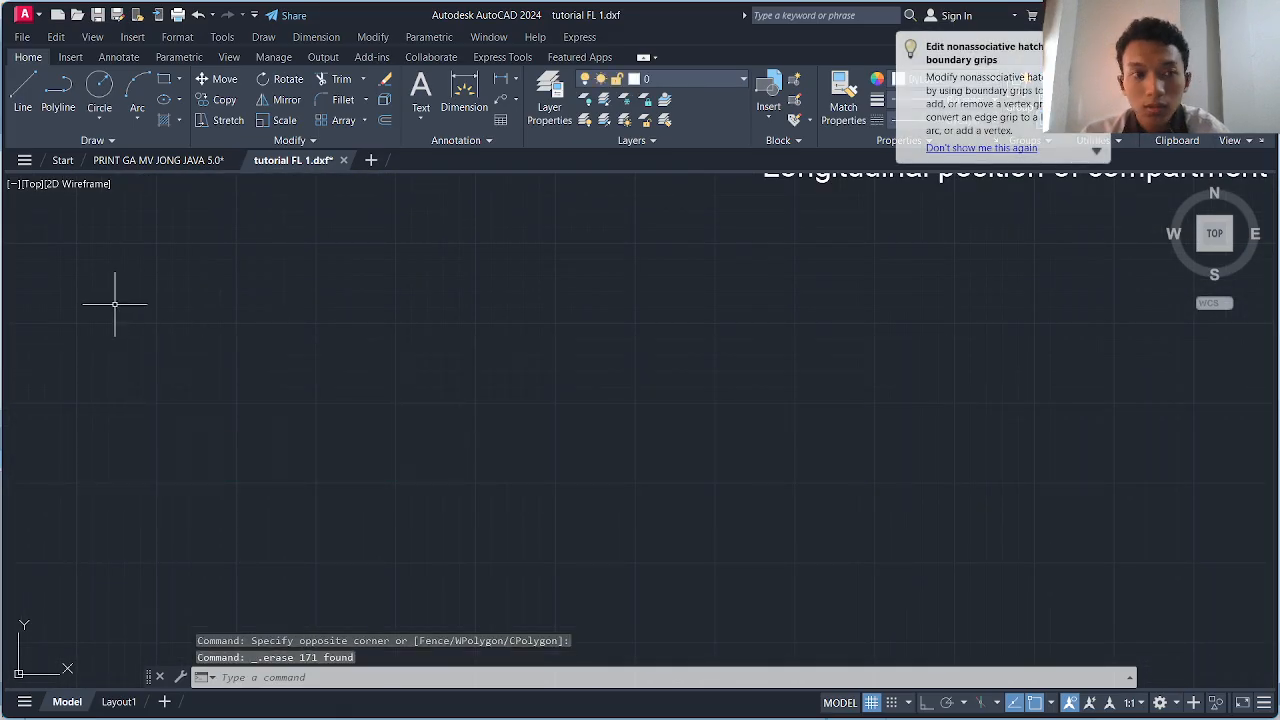
# - In the PRINT GA MV JONG JAVA 5.0 drawing, select the side view's aft main deck line, transom line and stern hull curve
pyautogui.click(143, 162)
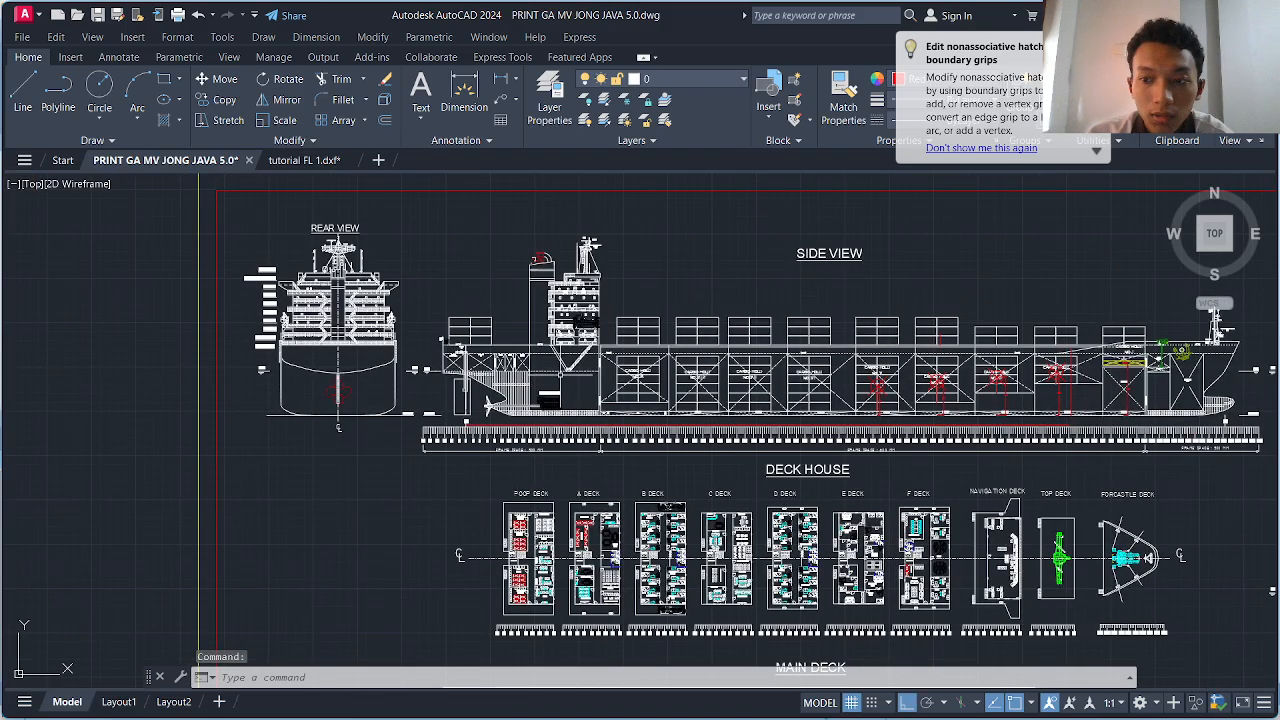
pyautogui.scroll(6, 490, 370)
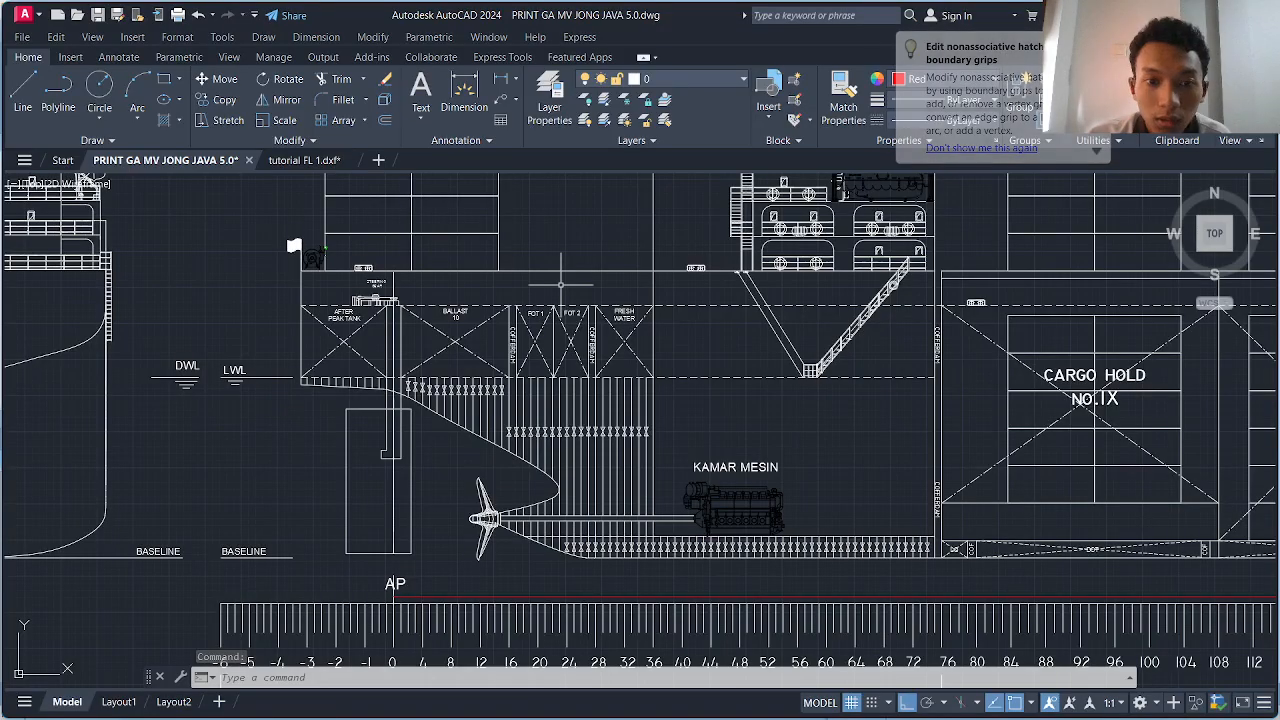
pyautogui.moveTo(690, 300); pyautogui.dragTo(532, 257)
pyautogui.scroll(5, 296, 298)
pyautogui.click(334, 281)
pyautogui.click(281, 260)
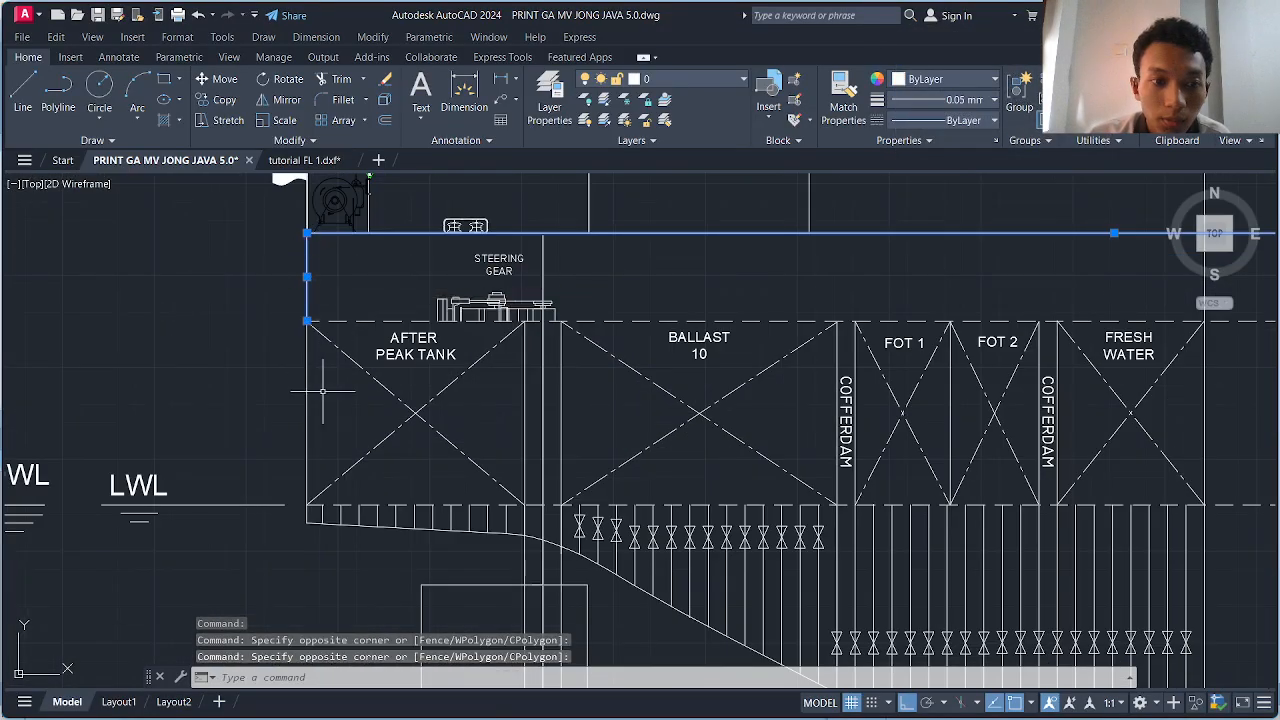
pyautogui.scroll(4, 355, 528)
pyautogui.click(337, 514)
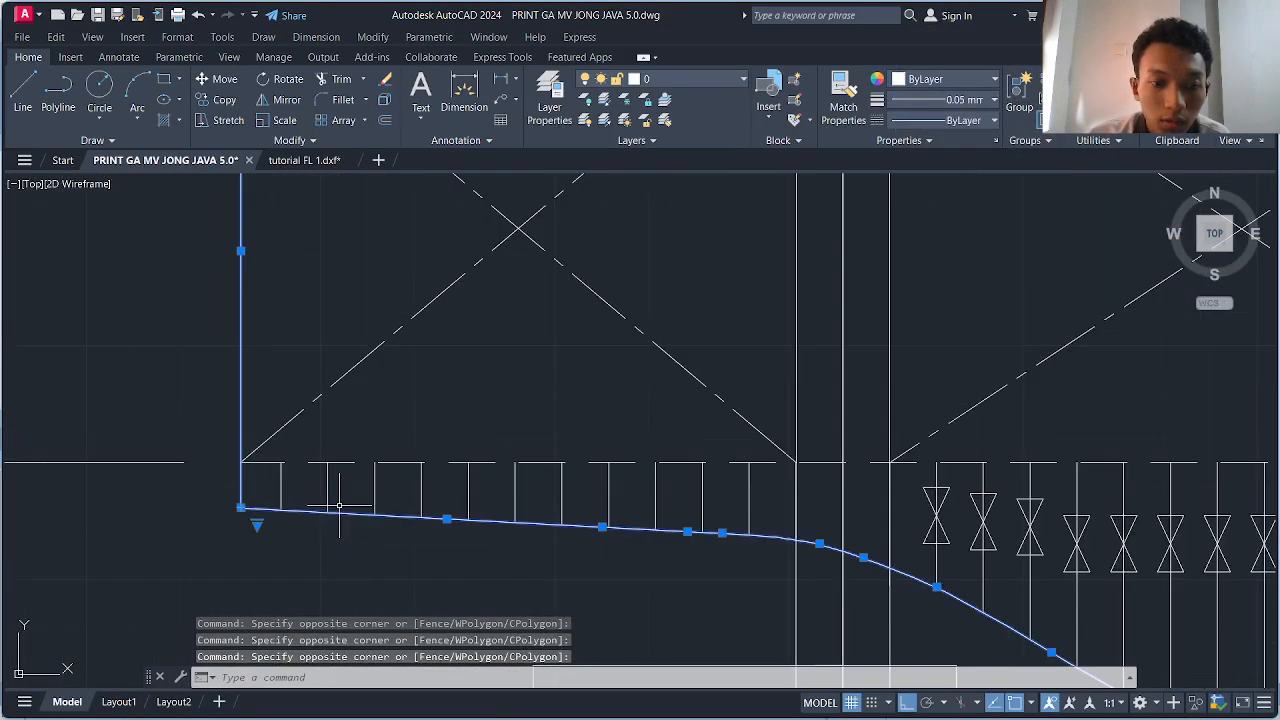
# - Add the rudder, rudder stock, propeller and AP line of the side view to the selection
pyautogui.scroll(-6, 337, 514)
pyautogui.moveTo(534, 610); pyautogui.dragTo(543, 510, button='middle')
pyautogui.moveTo(551, 585); pyautogui.dragTo(540, 485, button='middle')
pyautogui.click(647, 481)
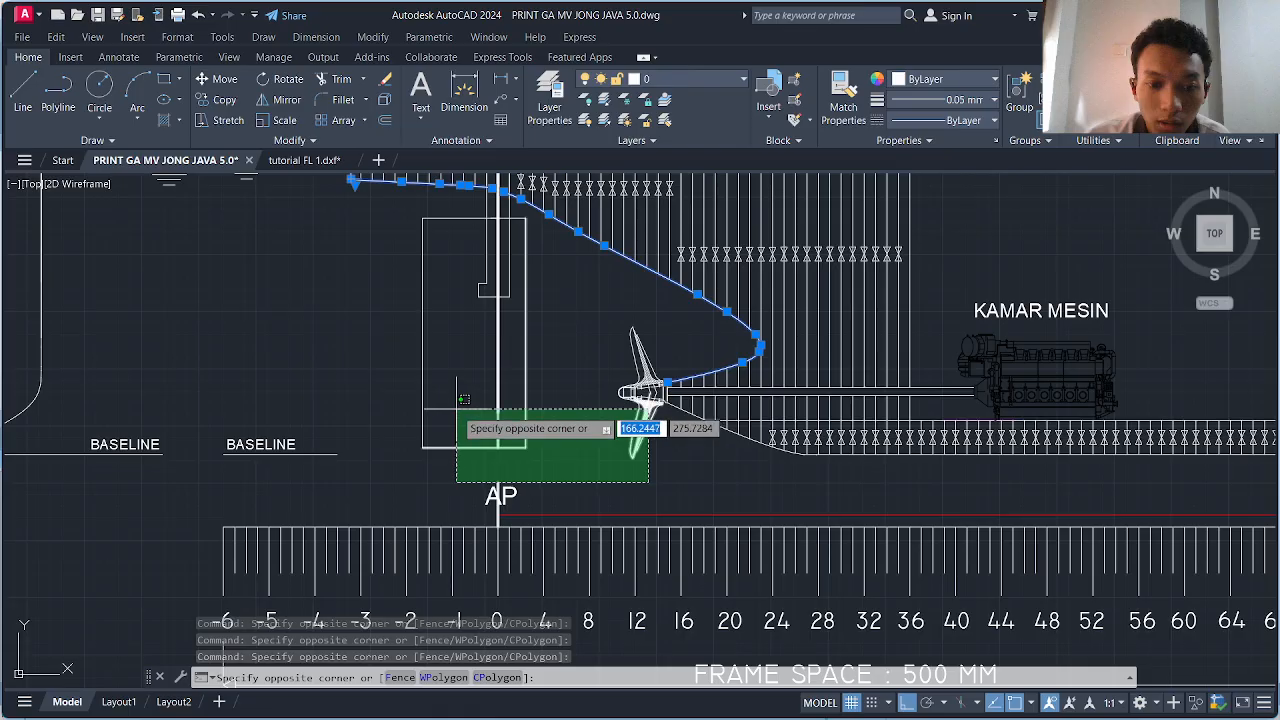
pyautogui.click(423, 338)
pyautogui.moveTo(423, 338); pyautogui.dragTo(425, 408, button='middle')
pyautogui.scroll(2, 484, 385)
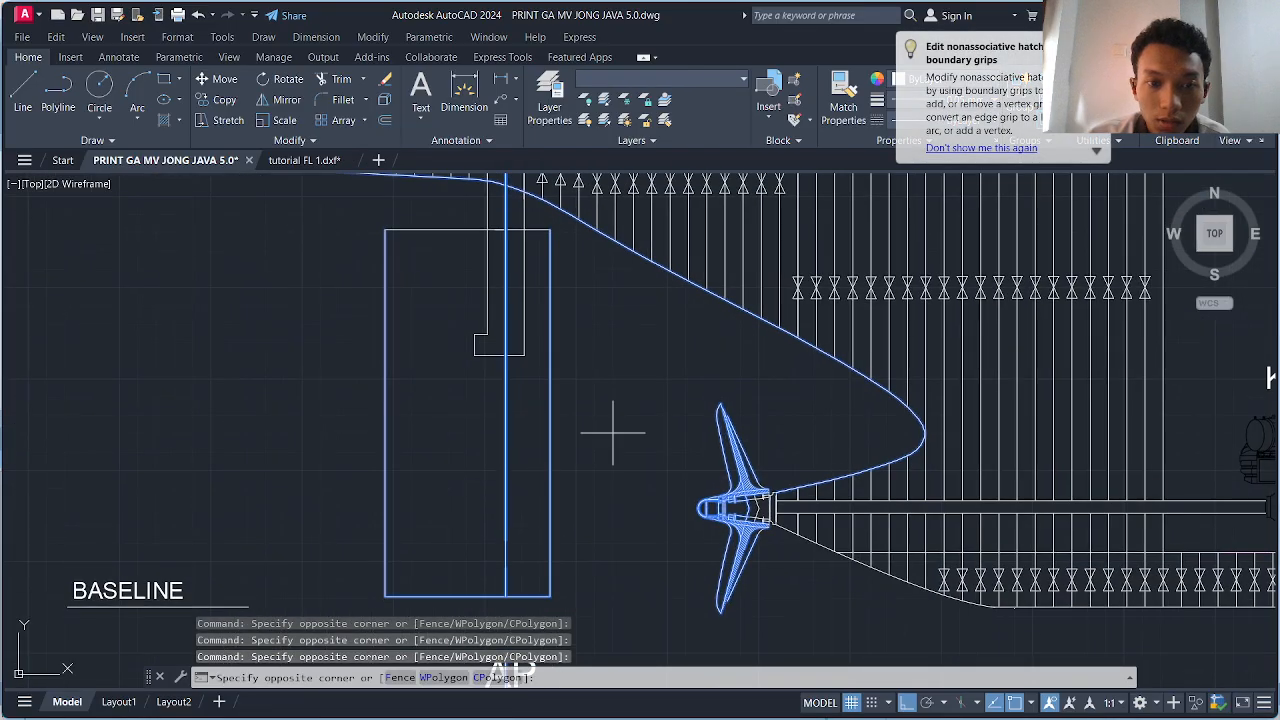
pyautogui.click(610, 432)
pyautogui.click(443, 309)
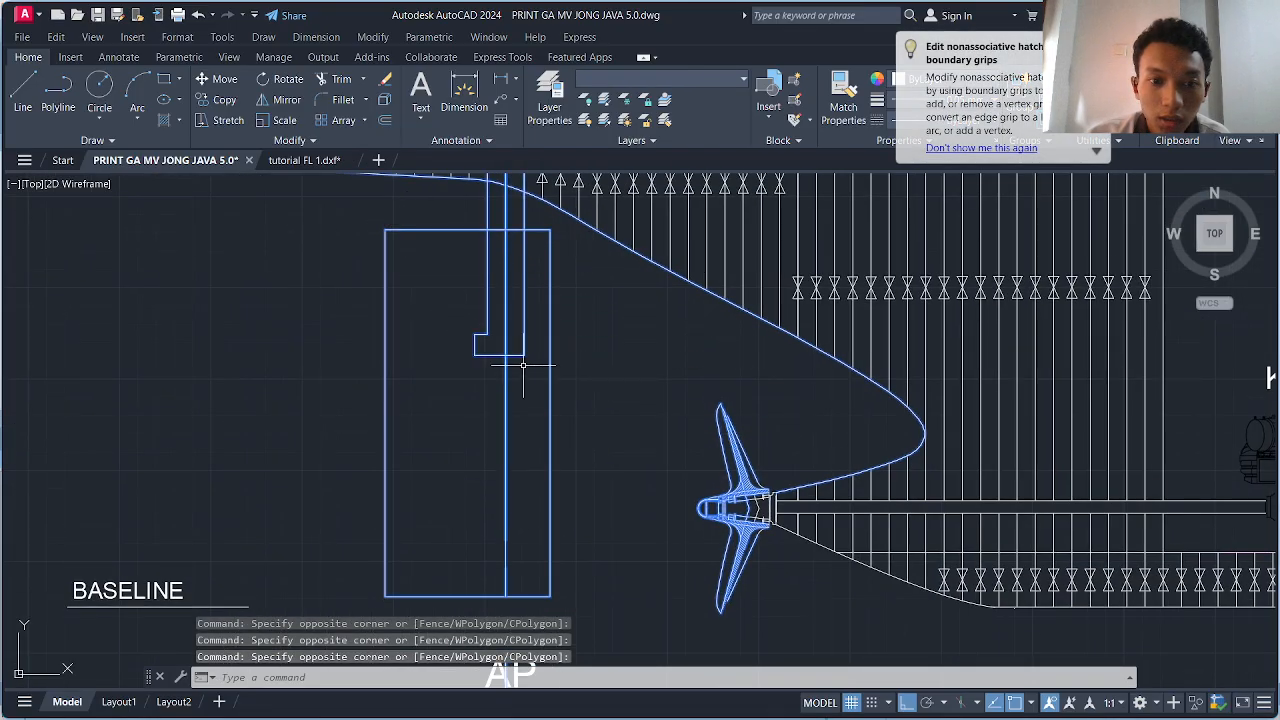
pyautogui.scroll(-3, 522, 365)
pyautogui.scroll(2, 528, 272)
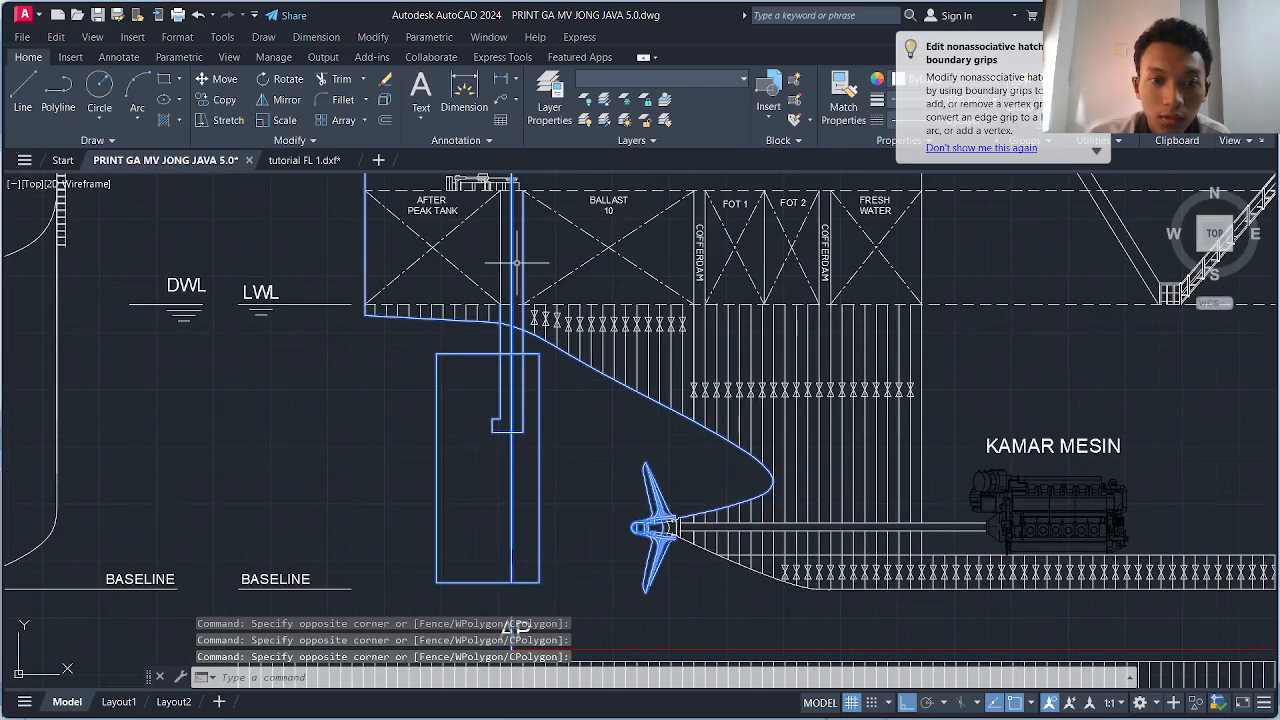
pyautogui.scroll(-3, 507, 255)
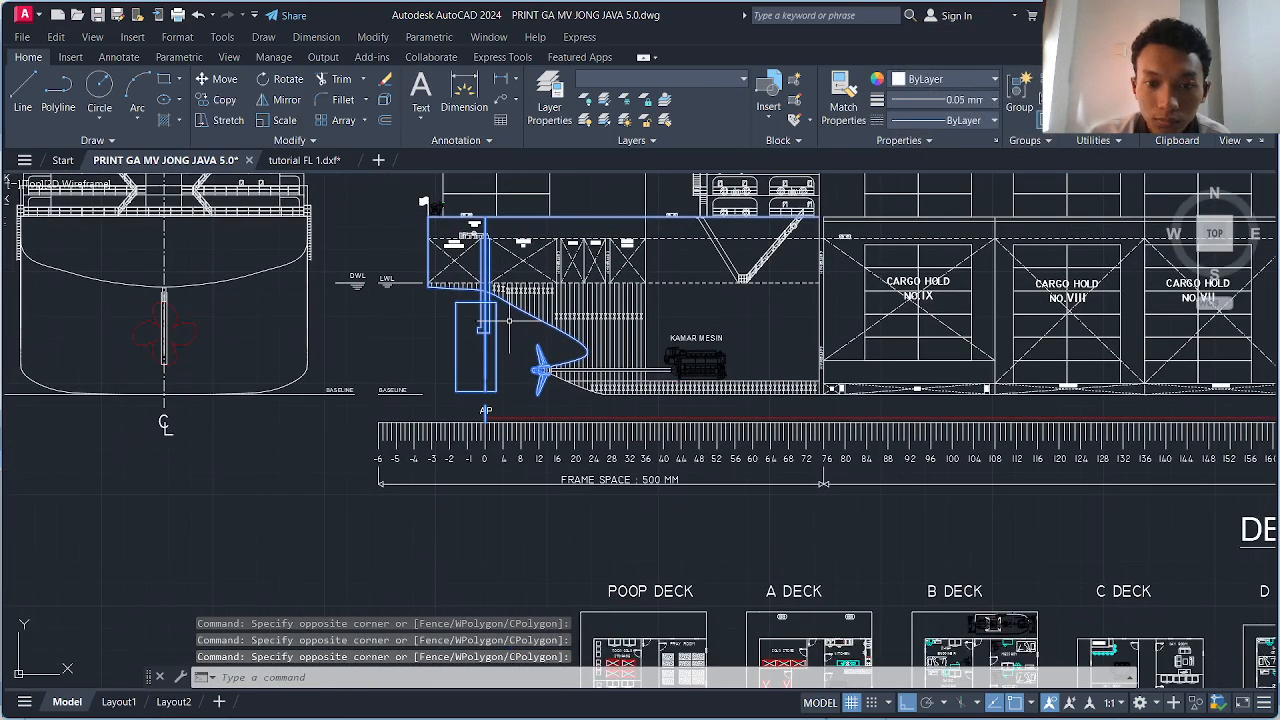
pyautogui.scroll(2, 575, 400)
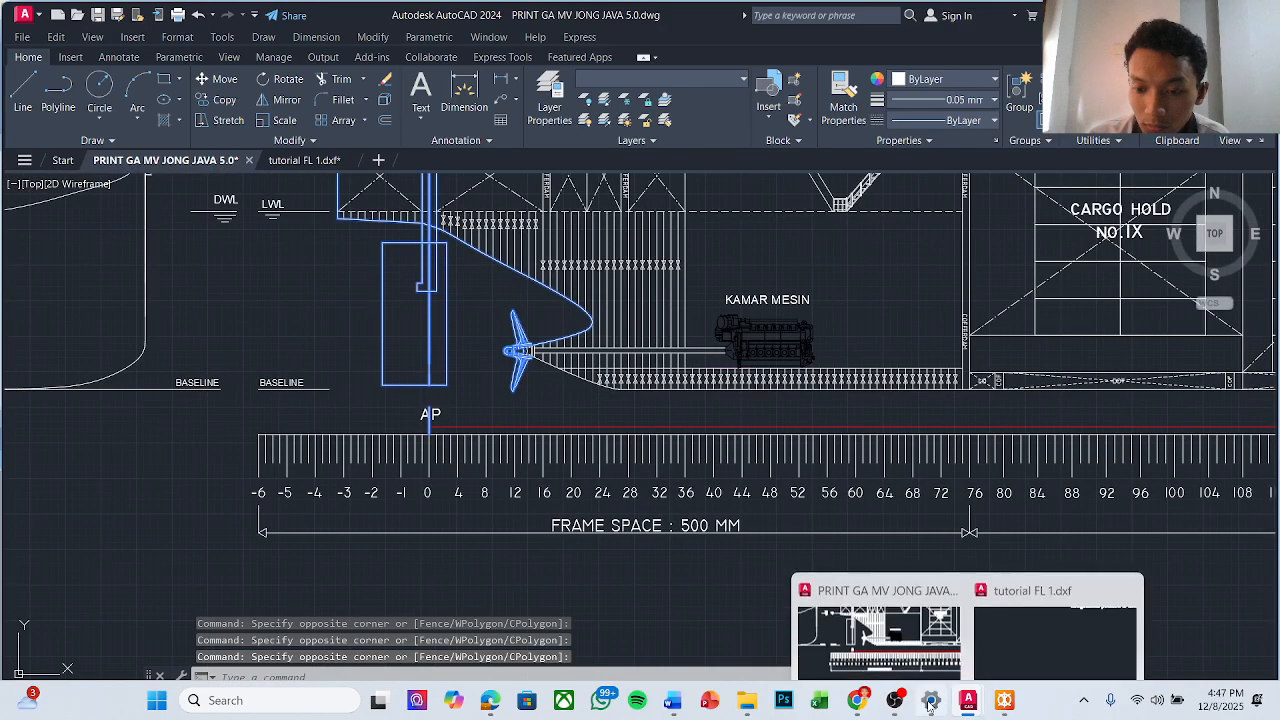
# - Switch to OBS Studio to check the recording, and return to the PRINT GA MV JONG JAVA 5.0 drawing in AutoCAD
pyautogui.click(893, 700)
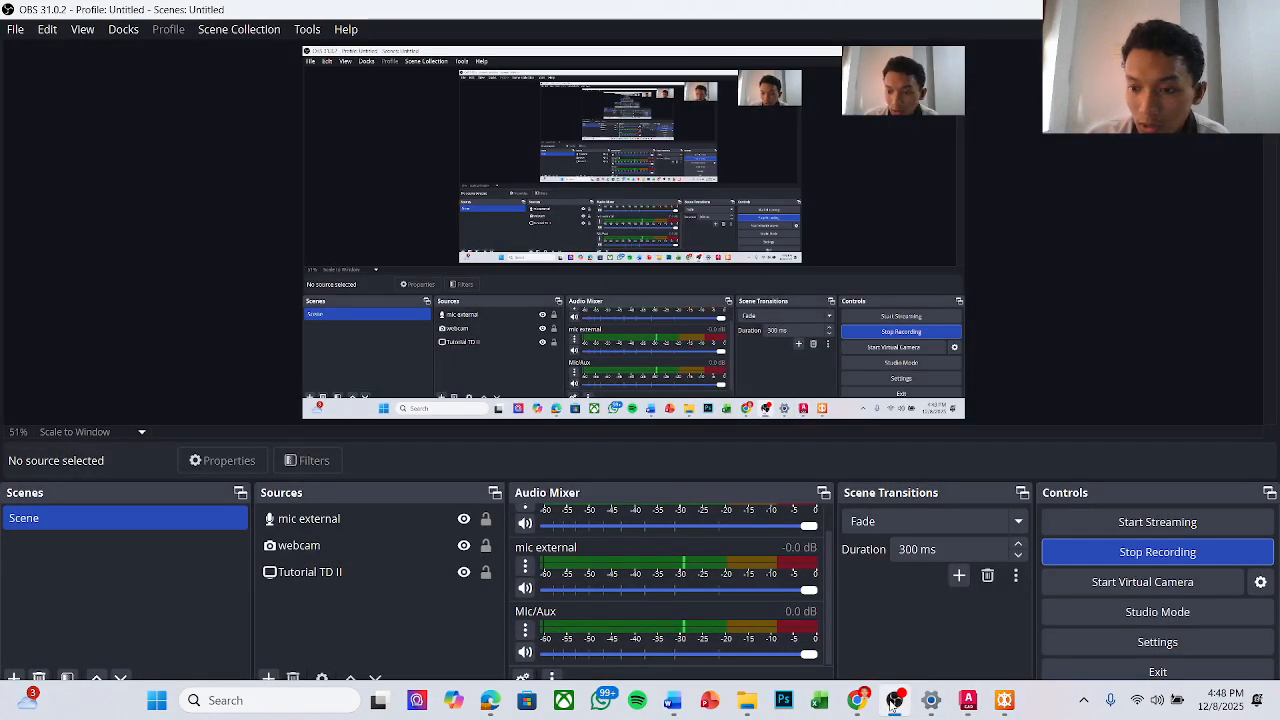
pyautogui.moveTo(938, 703)
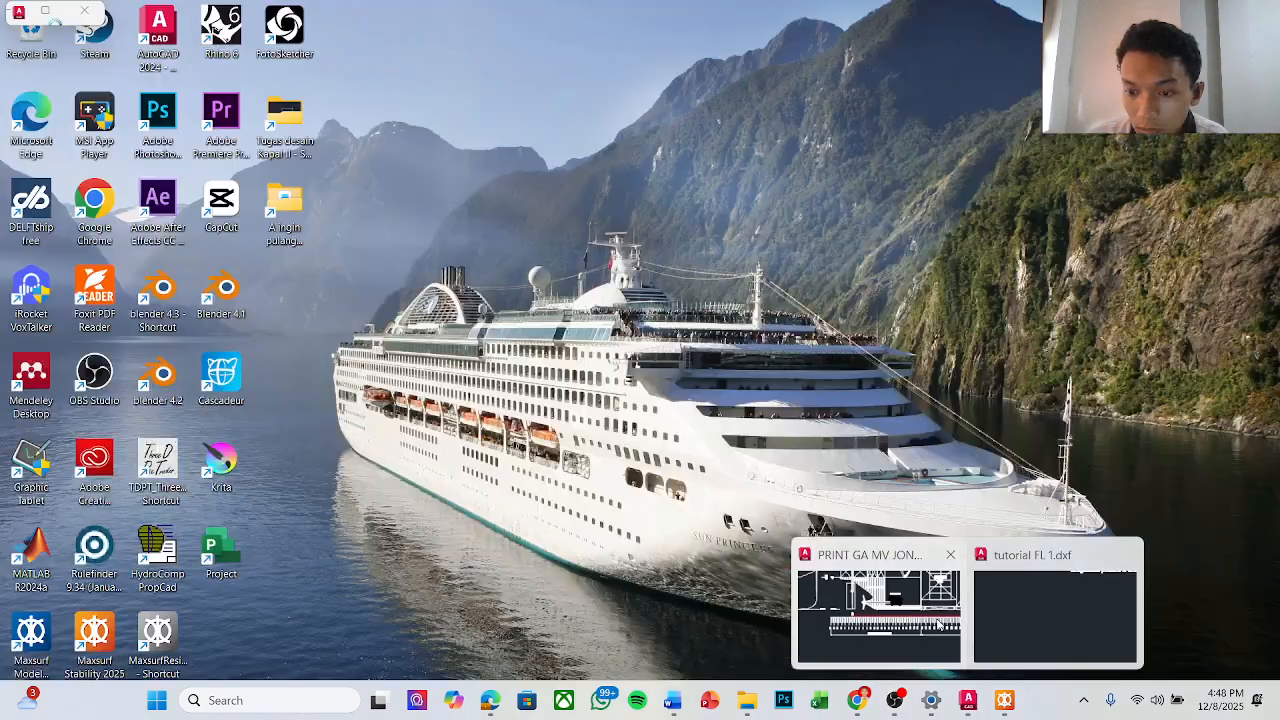
pyautogui.click(877, 610)
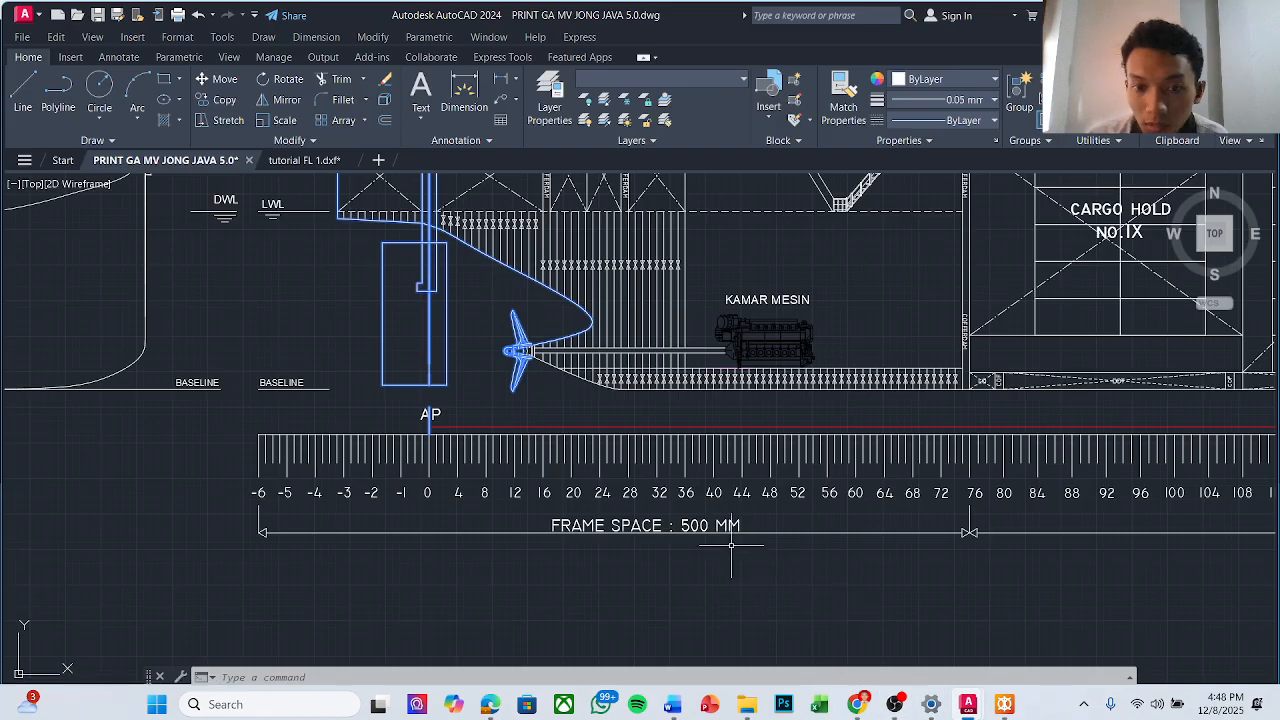
# - Add the lower stern curve, the ship's bottom line and the aft engine room bulkhead at frame 36 to the selection
pyautogui.scroll(5, 596, 368)
pyautogui.click(561, 440)
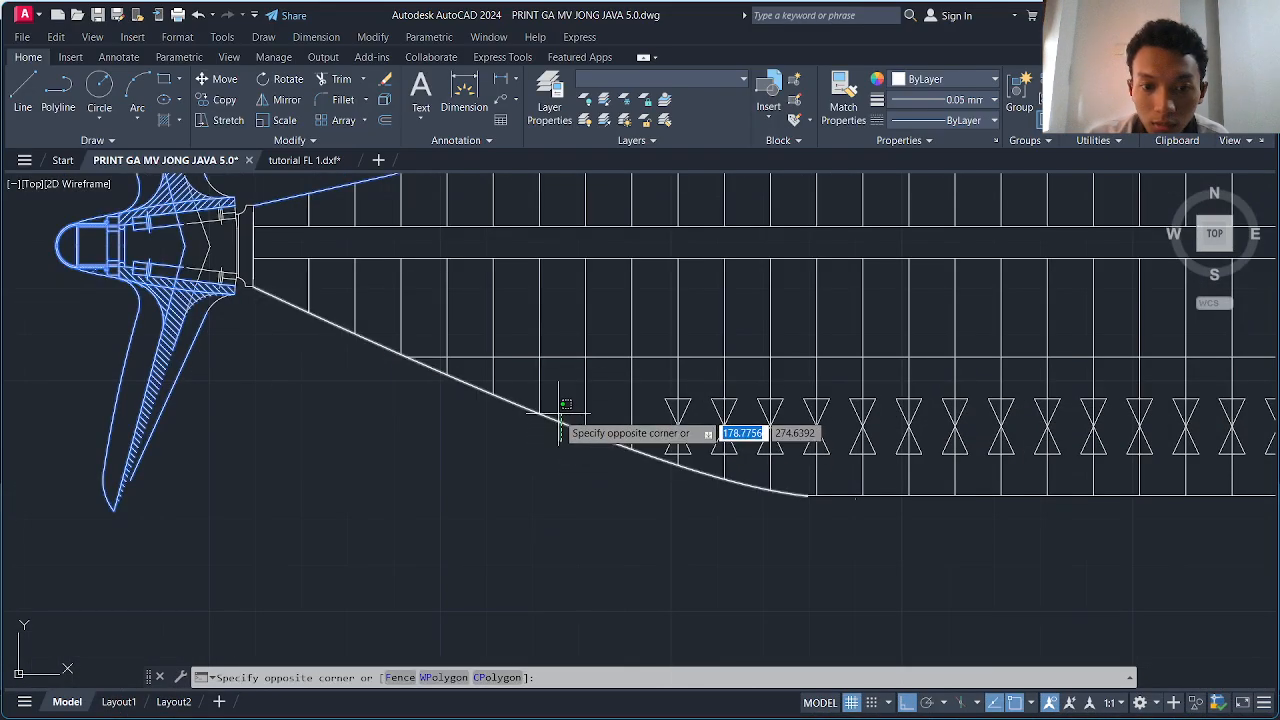
pyautogui.scroll(-5, 575, 440)
pyautogui.scroll(7, 677, 486)
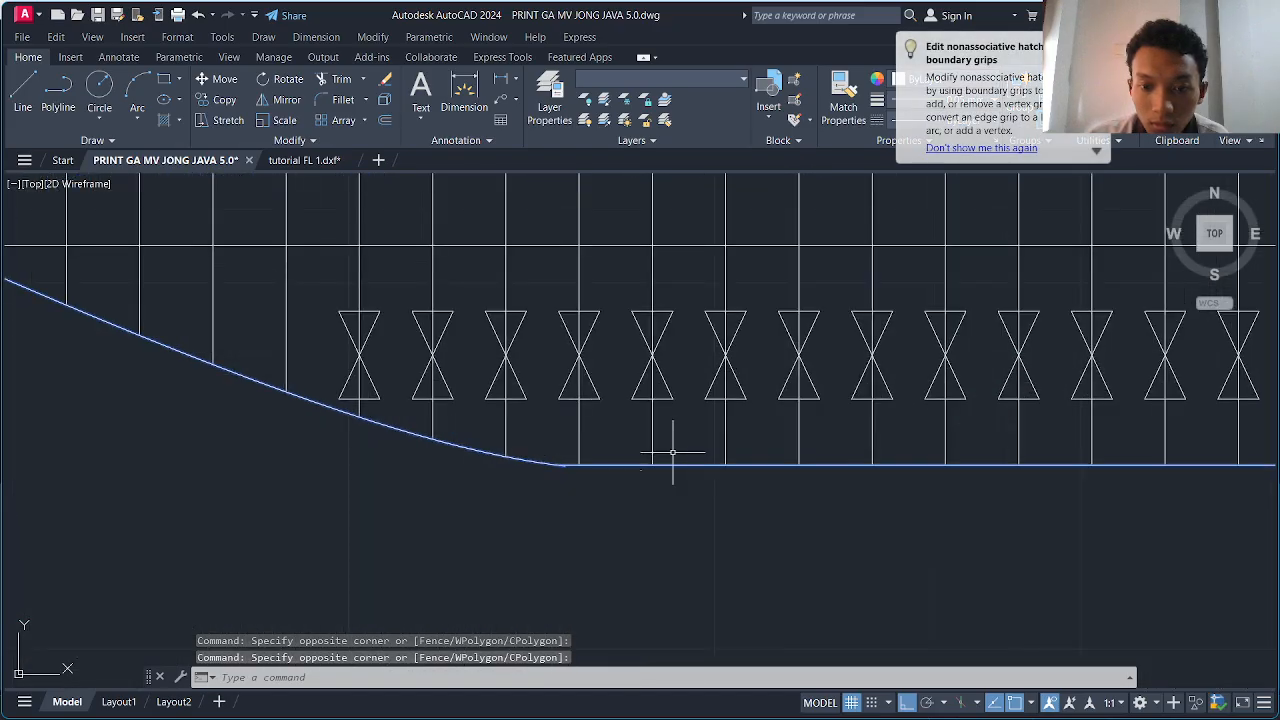
pyautogui.scroll(-6, 674, 450)
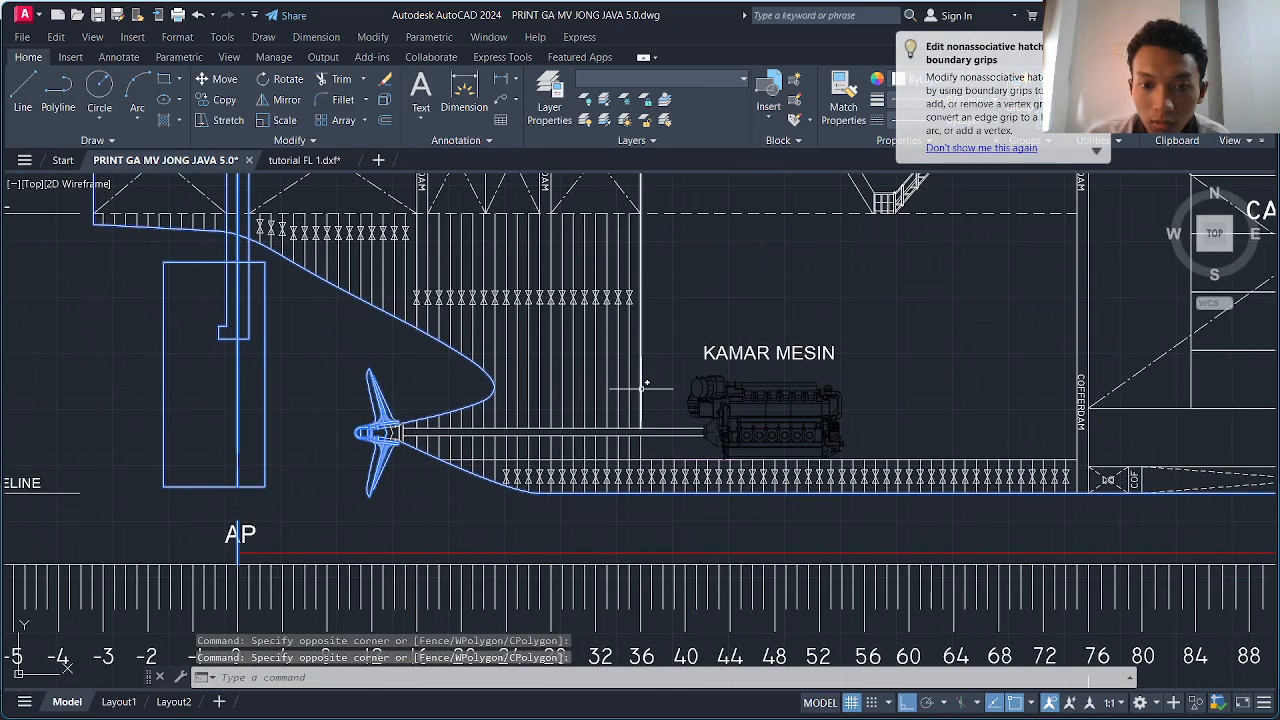
pyautogui.scroll(7, 647, 398)
pyautogui.scroll(-7, 614, 368)
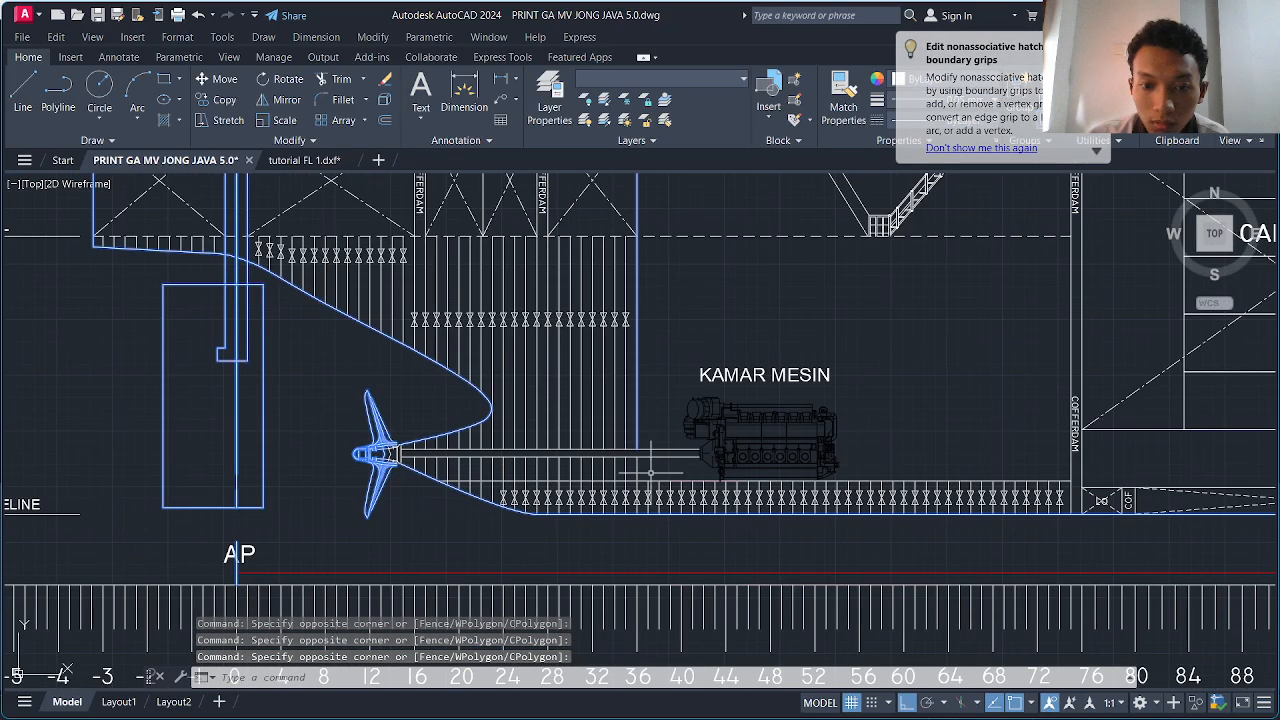
pyautogui.scroll(3, 641, 461)
pyautogui.scroll(-5, 614, 437)
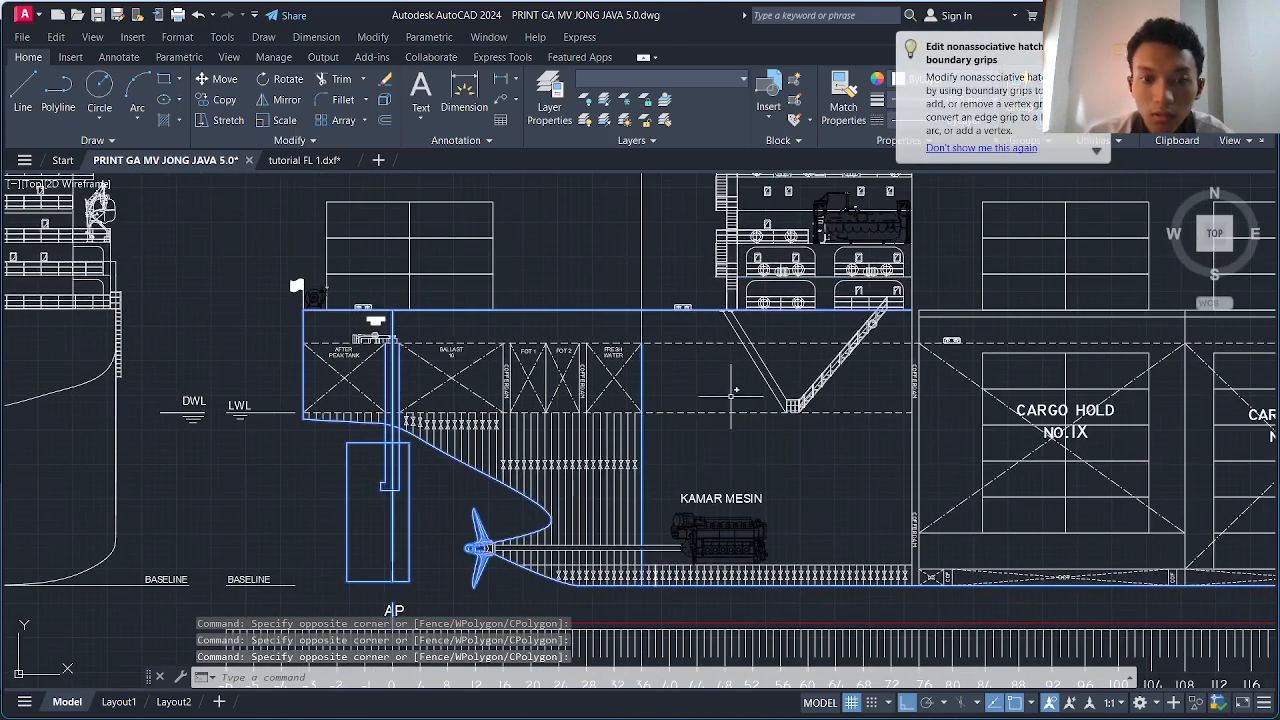
# - Add the two cofferdam bulkheads aft of Cargo Hold No. IX and the double deck line above the holds to the selection
pyautogui.scroll(4, 740, 365)
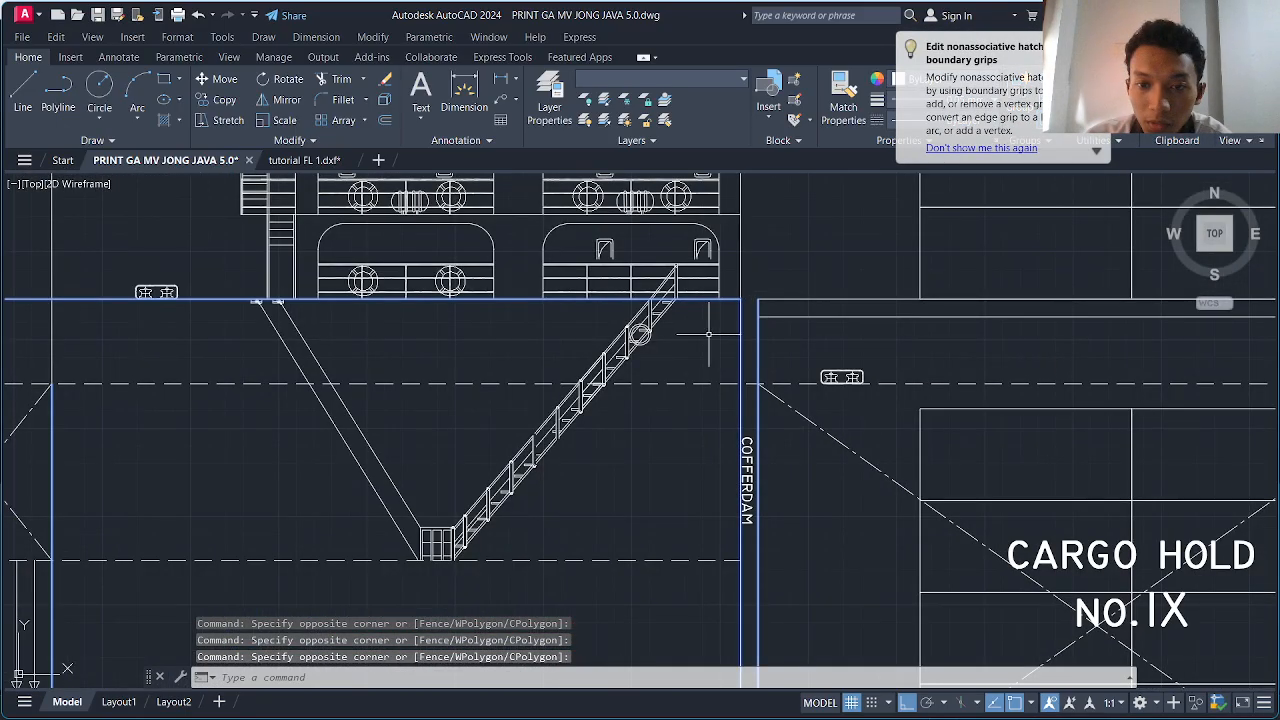
pyautogui.press('Escape')
pyautogui.scroll(-4, 807, 374)
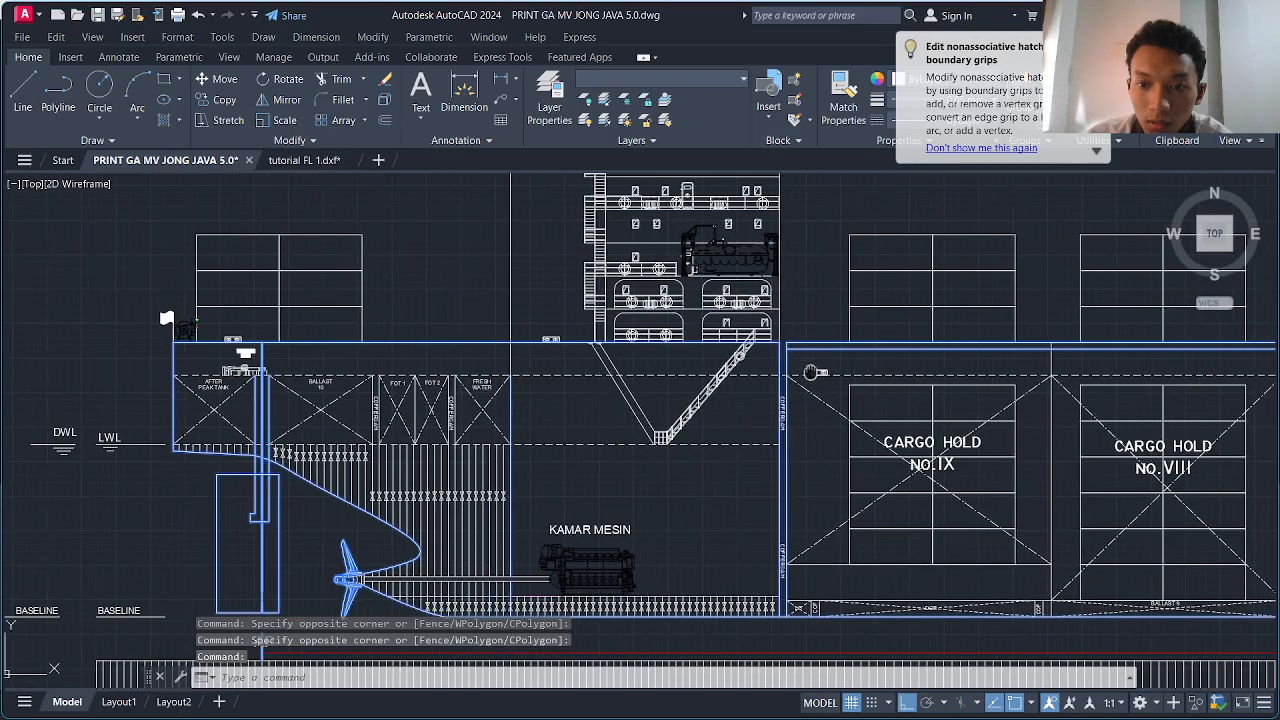
# - Add the bulkheads between Cargo Holds VIII and VII, VII and VI, and VI and V to the selection
pyautogui.moveTo(808, 371); pyautogui.dragTo(566, 408, button='middle')
pyautogui.moveTo(869, 403); pyautogui.dragTo(618, 394, button='middle')
pyautogui.scroll(2, 788, 404)
pyautogui.click(786, 391)
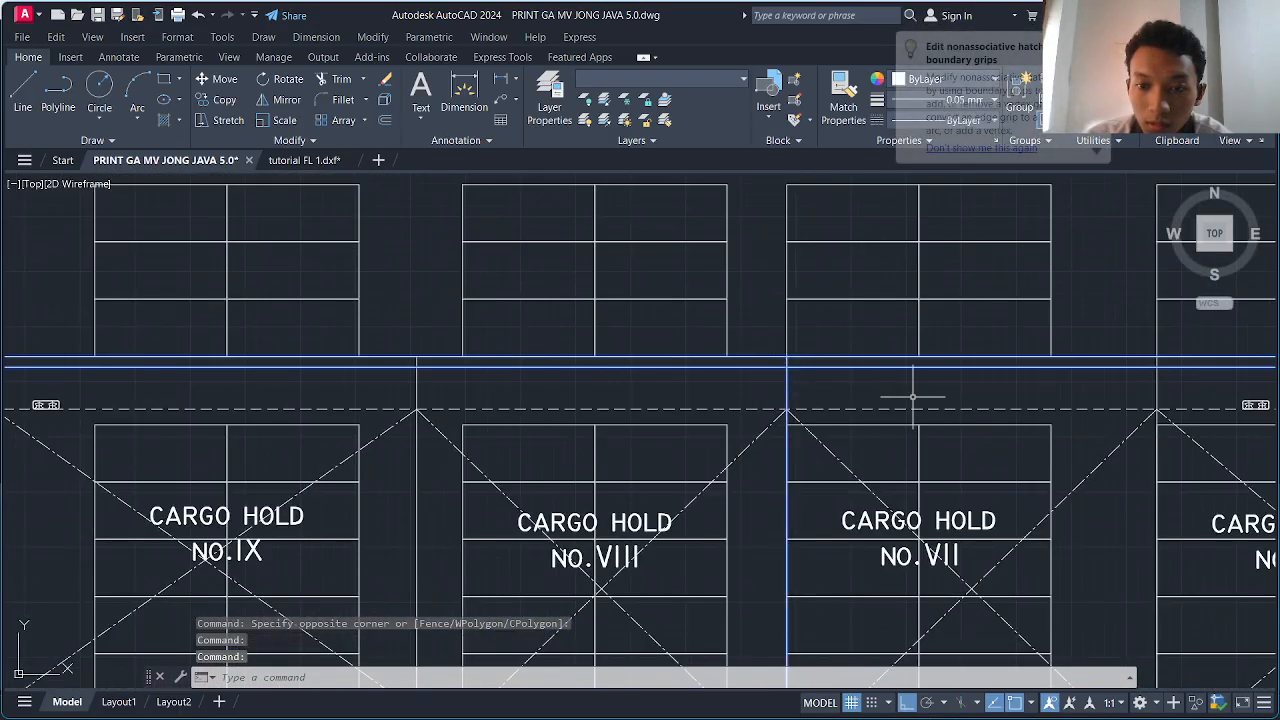
pyautogui.scroll(-1, 1012, 397)
pyautogui.moveTo(1012, 397); pyautogui.dragTo(527, 410, button='middle')
pyautogui.scroll(2, 886, 404)
pyautogui.click(884, 392)
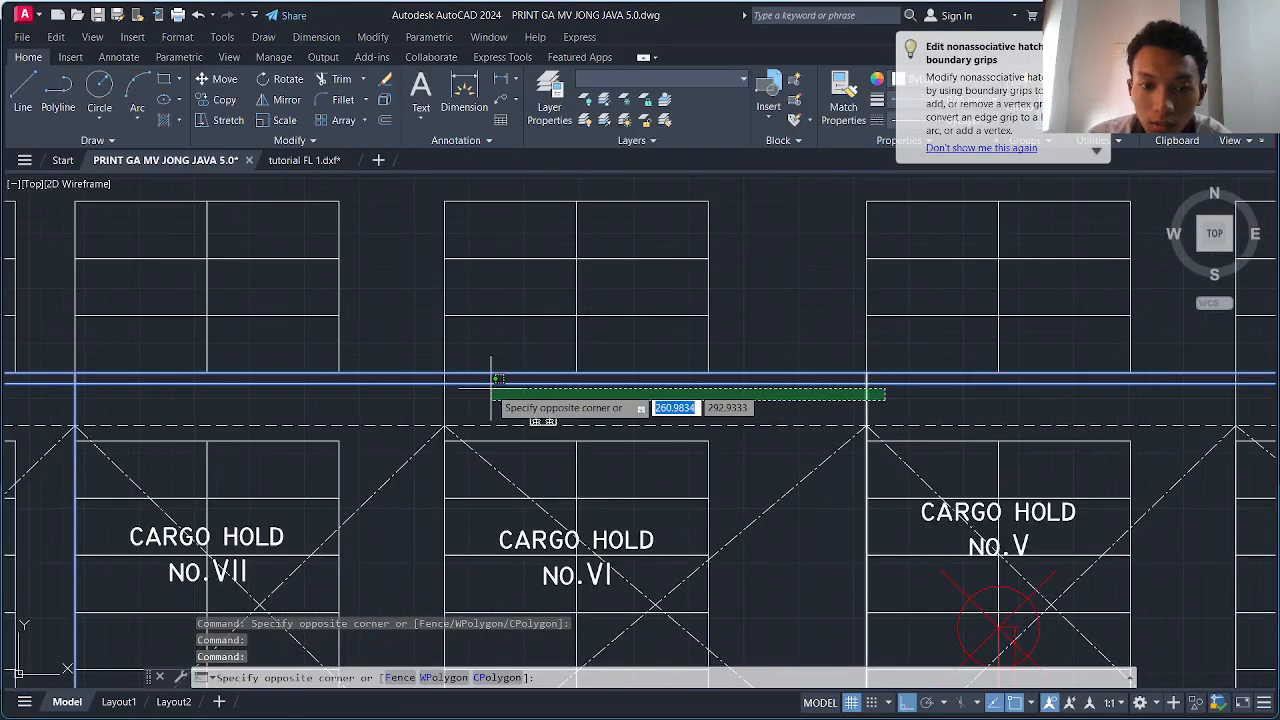
pyautogui.click(422, 387)
pyautogui.scroll(-2, 874, 398)
pyautogui.moveTo(874, 398); pyautogui.dragTo(643, 404, button='middle')
pyautogui.scroll(1, 948, 413)
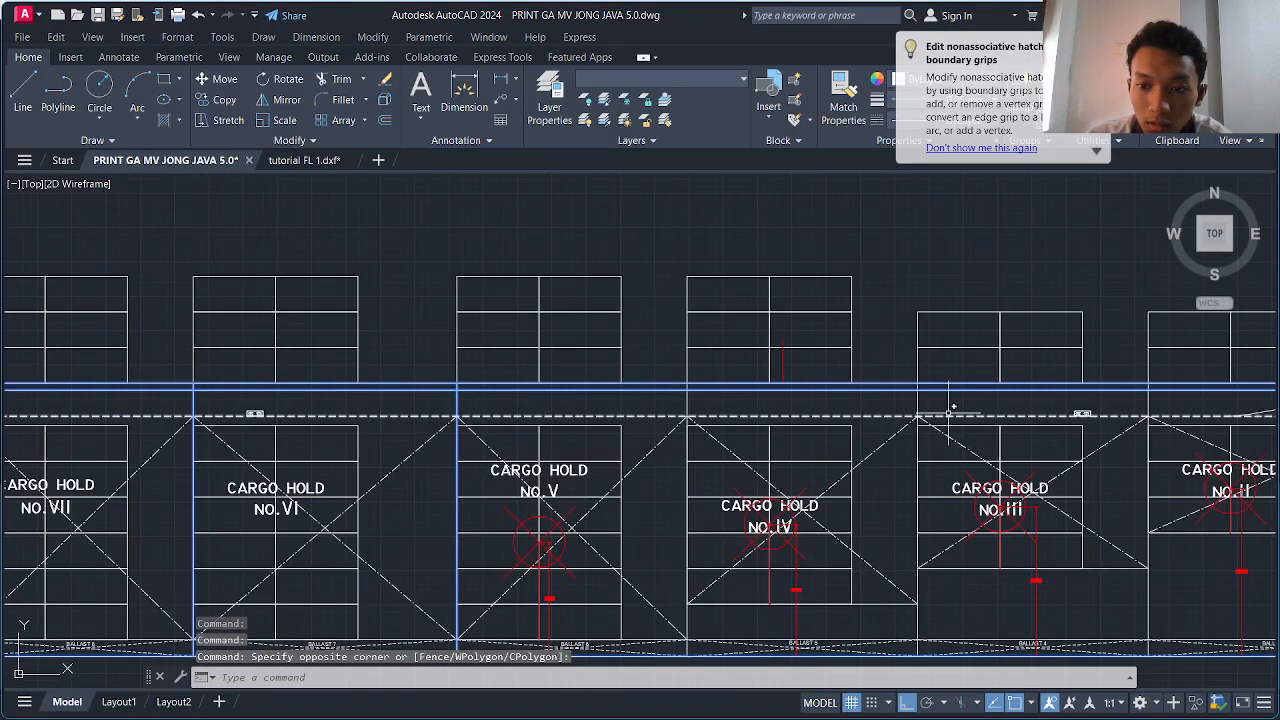
# - Add the bulkheads between Cargo Holds IV and III and between III and II to the selection
pyautogui.scroll(2, 948, 413)
pyautogui.click(500, 384)
pyautogui.scroll(-2, 860, 404)
pyautogui.moveTo(860, 404); pyautogui.dragTo(489, 414, button='middle')
pyautogui.scroll(2, 810, 404)
pyautogui.click(657, 384)
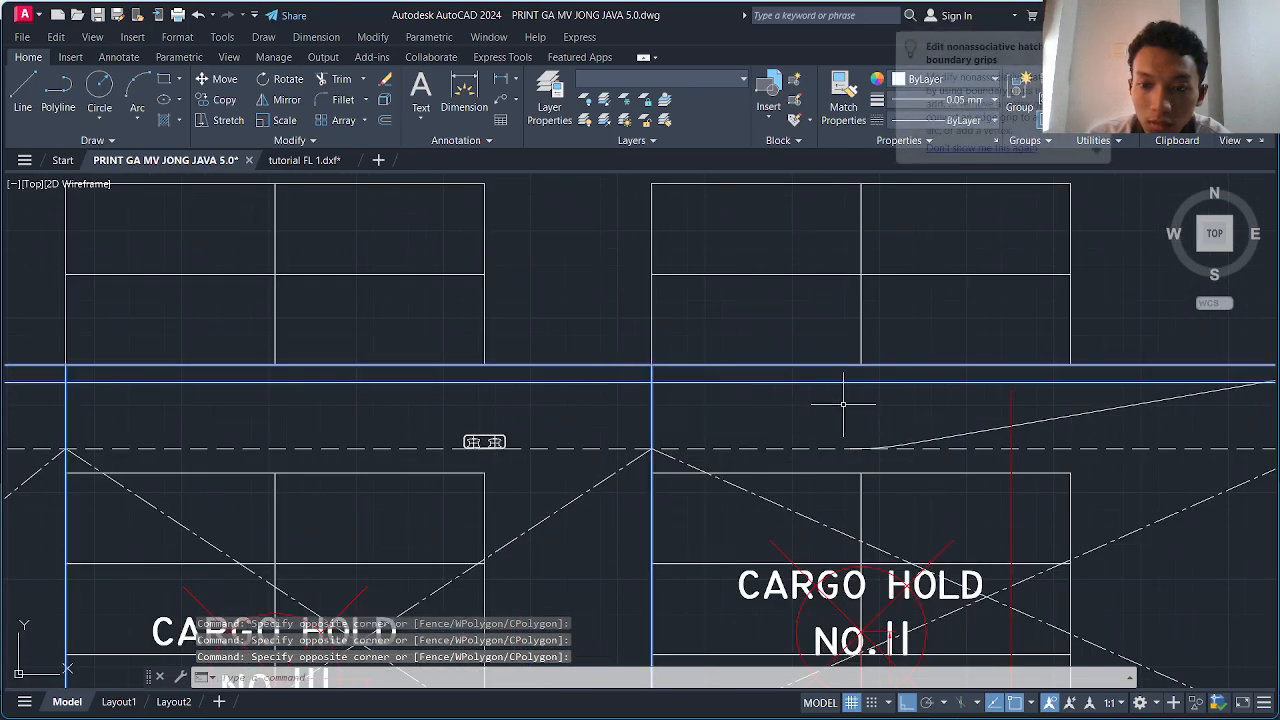
# - Add the upper and lower segments of the bulkhead between Cargo Holds II and I to the selection
pyautogui.scroll(-5, 846, 400)
pyautogui.scroll(4, 820, 400)
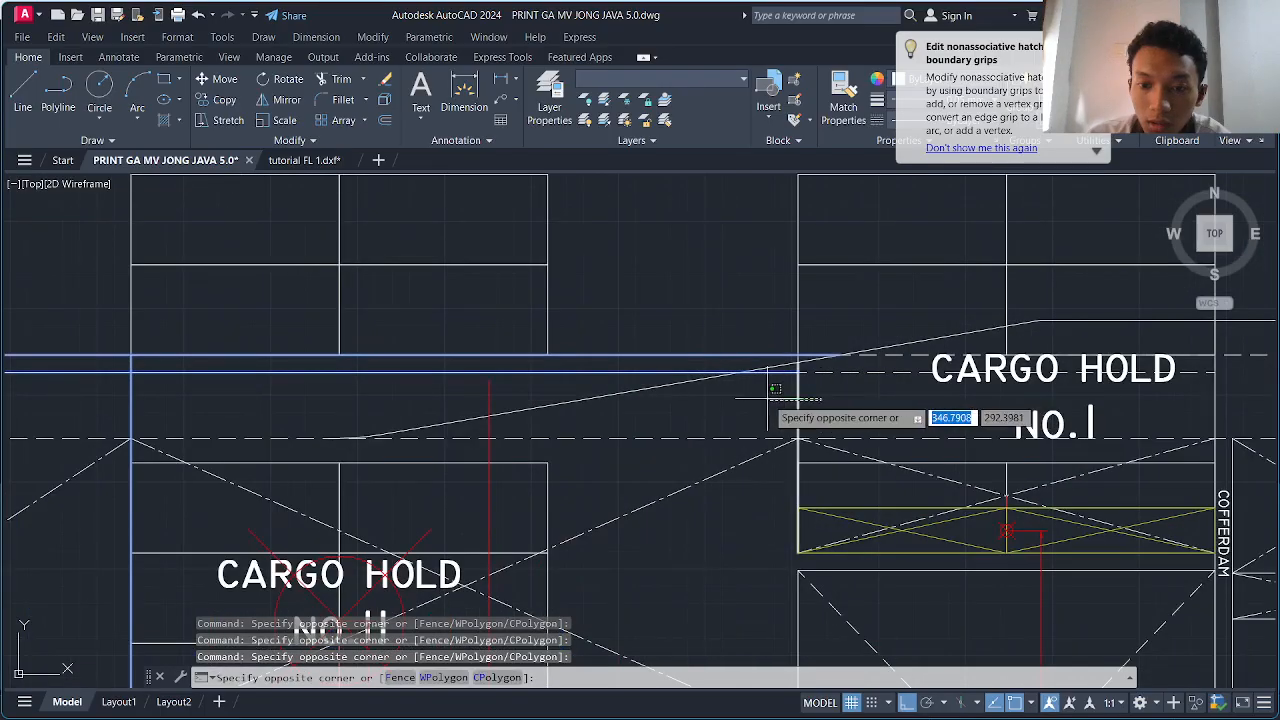
pyautogui.click(759, 397)
pyautogui.moveTo(794, 604); pyautogui.dragTo(779, 478, button='middle')
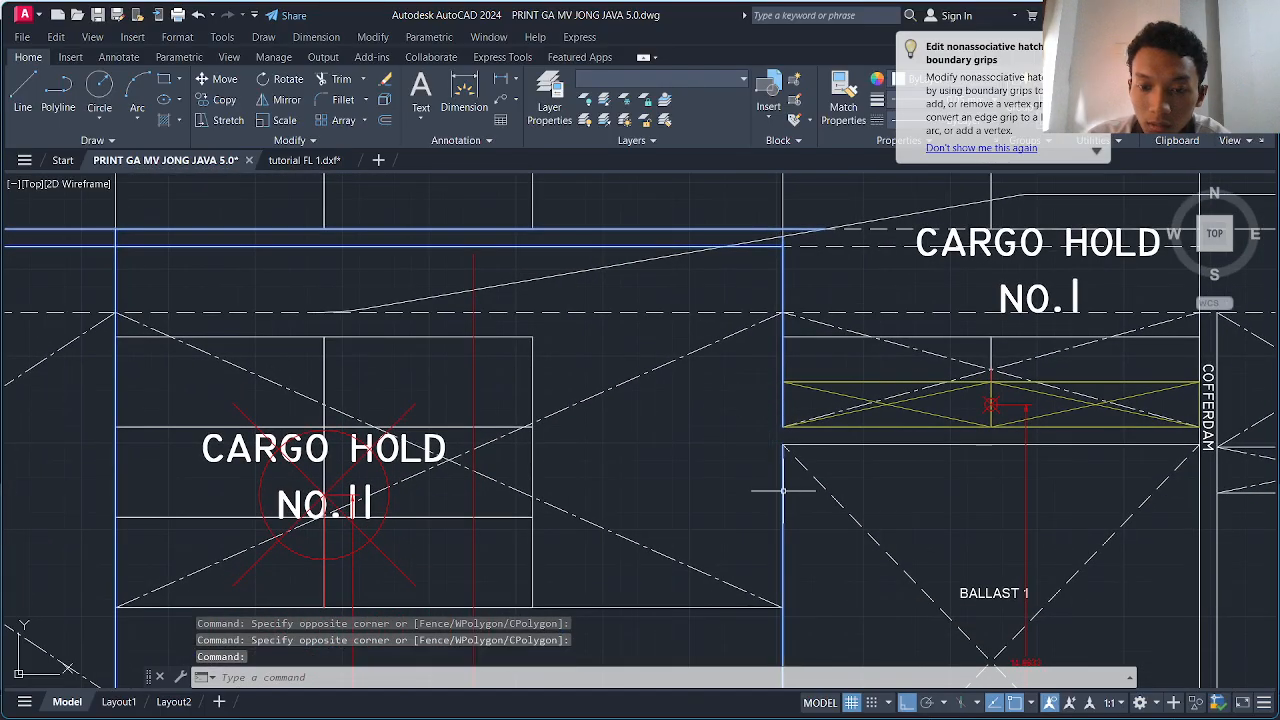
pyautogui.scroll(-4, 784, 490)
# - Add the sloping line rising over Cargo Hold No. I and the horizontal forecastle deck line to the selection
pyautogui.scroll(5, 778, 343)
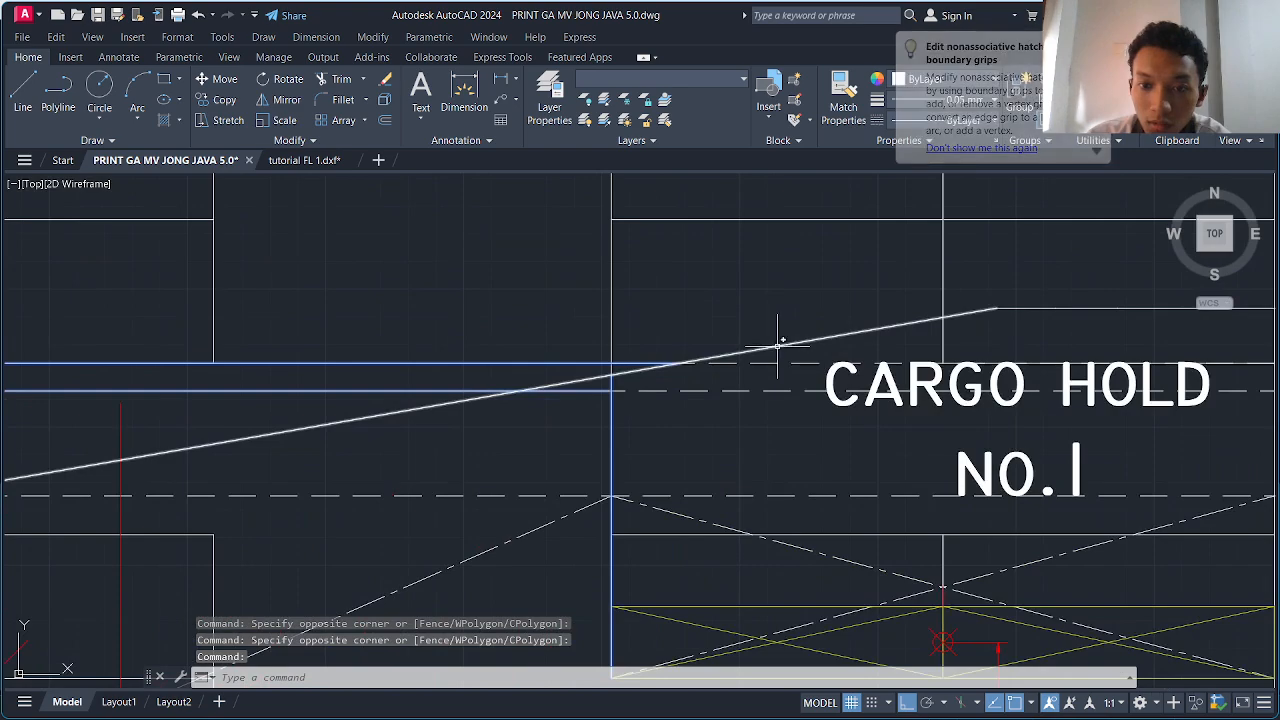
pyautogui.click(778, 343)
pyautogui.click(1024, 303)
pyautogui.click(1023, 313)
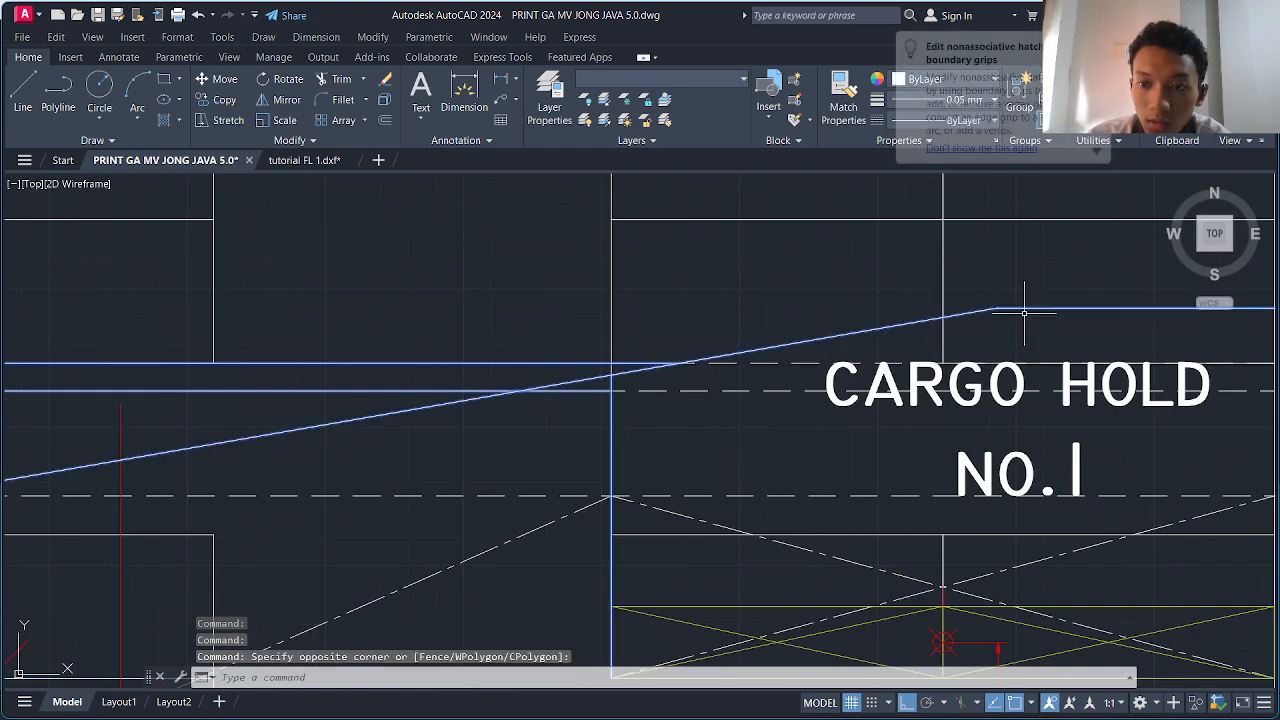
# - Add the raked stem line and the bulbous bow outline to the selection
pyautogui.scroll(-4, 1023, 313)
pyautogui.moveTo(1023, 313); pyautogui.dragTo(592, 326, button='middle')
pyautogui.scroll(2, 1017, 332)
pyautogui.click(1029, 329)
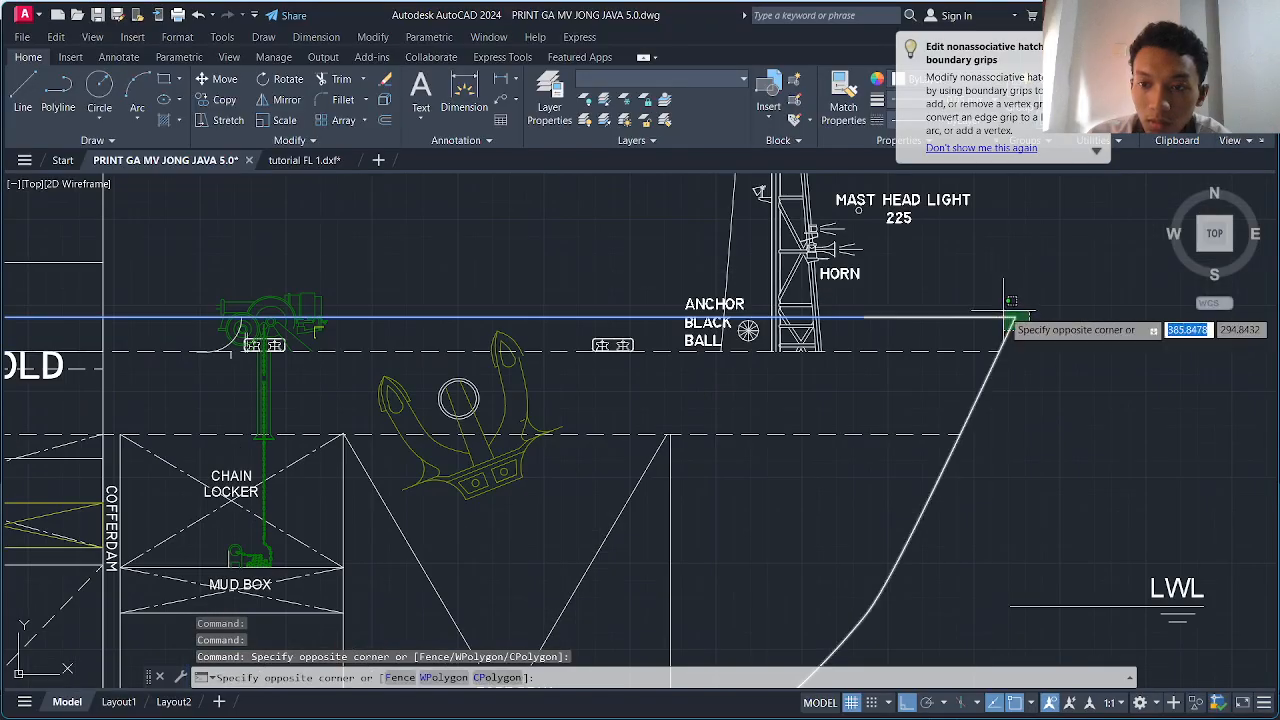
pyautogui.click(1011, 314)
pyautogui.scroll(-2, 918, 460)
pyautogui.moveTo(869, 568); pyautogui.dragTo(872, 450, button='middle')
pyautogui.scroll(5, 872, 475)
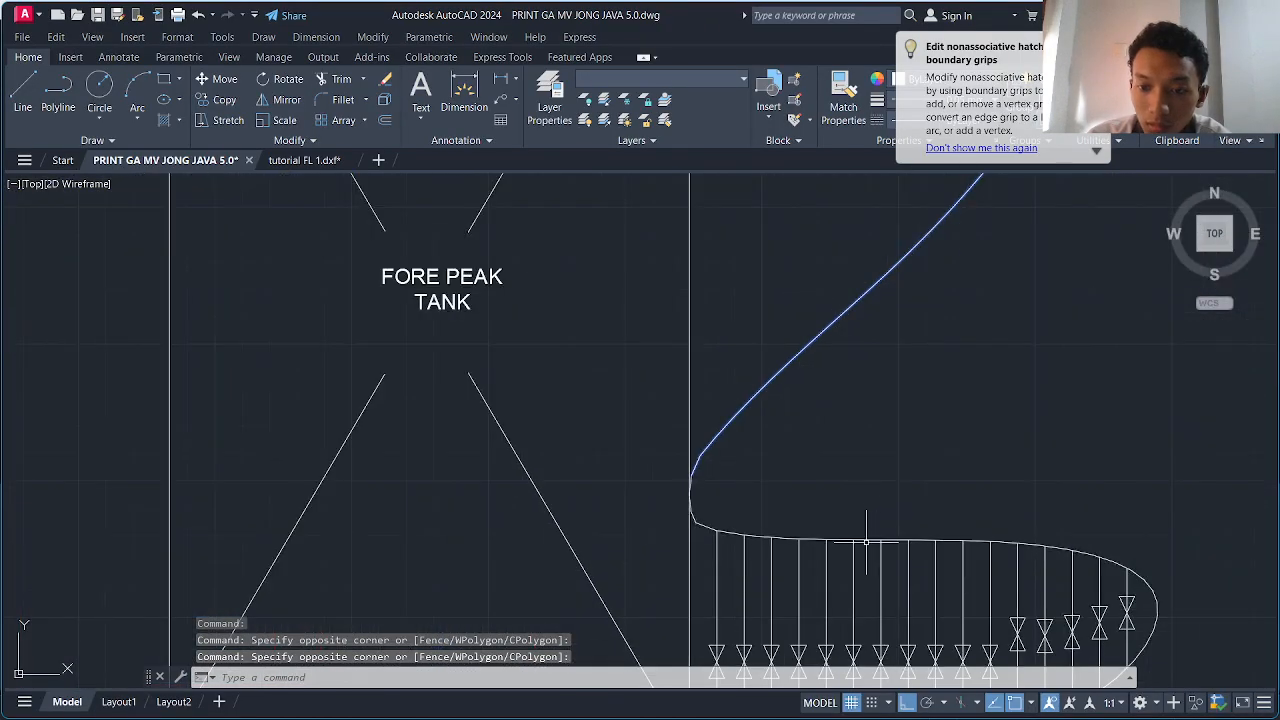
pyautogui.click(866, 542)
pyautogui.click(857, 529)
# - Add the curved bottom hull line beneath the Fore Peak Tank to the selection
pyautogui.scroll(-4, 871, 464)
pyautogui.moveTo(793, 595); pyautogui.dragTo(818, 501, button='middle')
pyautogui.scroll(5, 812, 515)
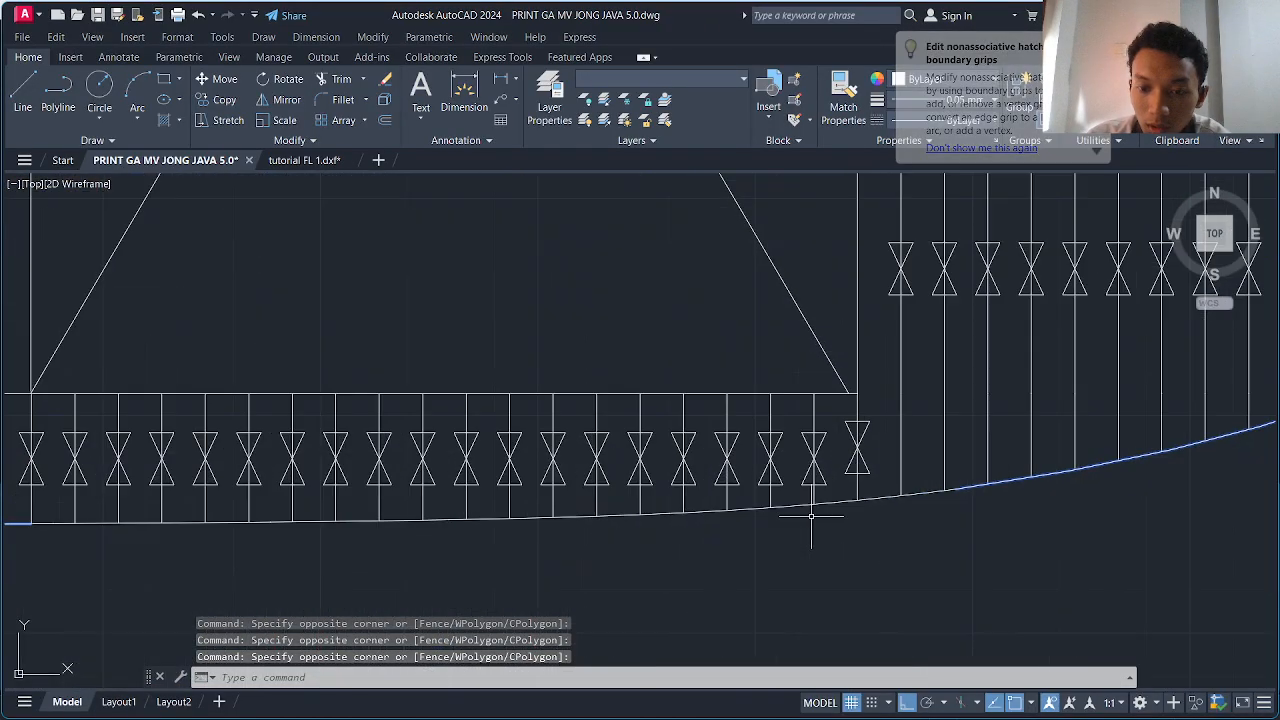
pyautogui.click(806, 514)
pyautogui.scroll(-4, 770, 505)
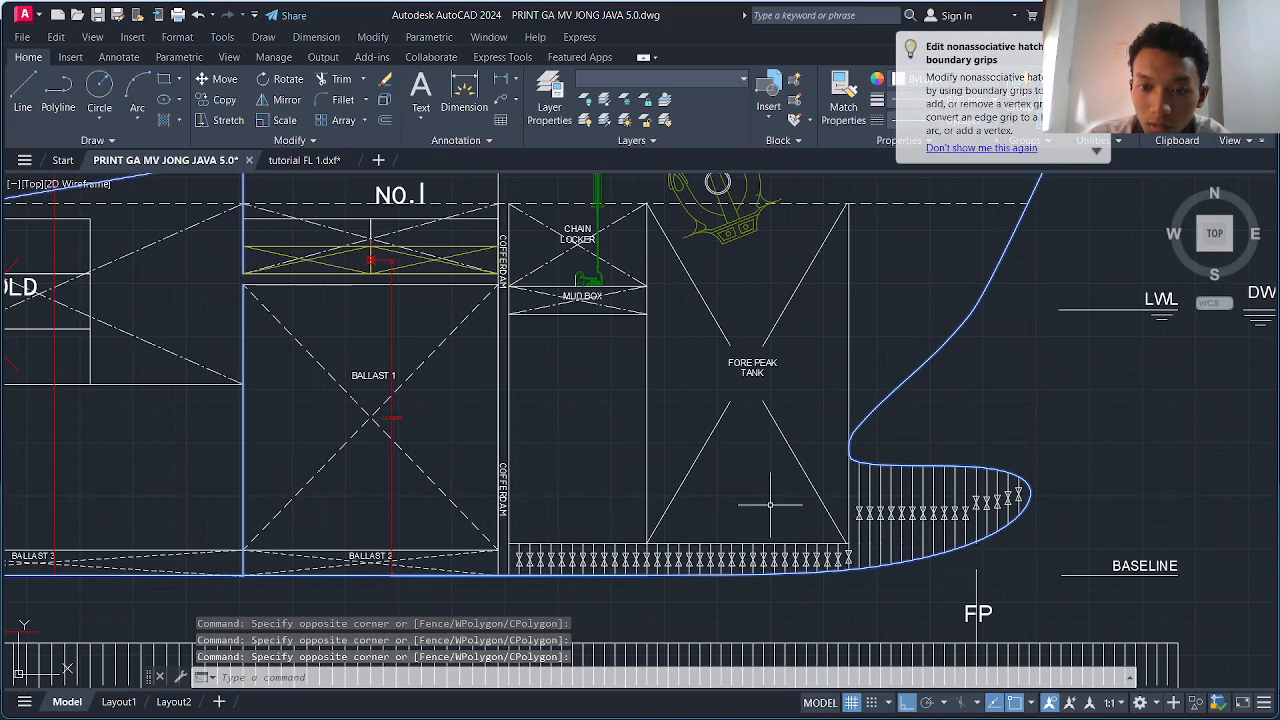
pyautogui.moveTo(781, 448)
pyautogui.mouseDown(button='middle')
pyautogui.moveTo(797, 454)
pyautogui.moveTo(834, 537)
pyautogui.mouseUp(button='middle')
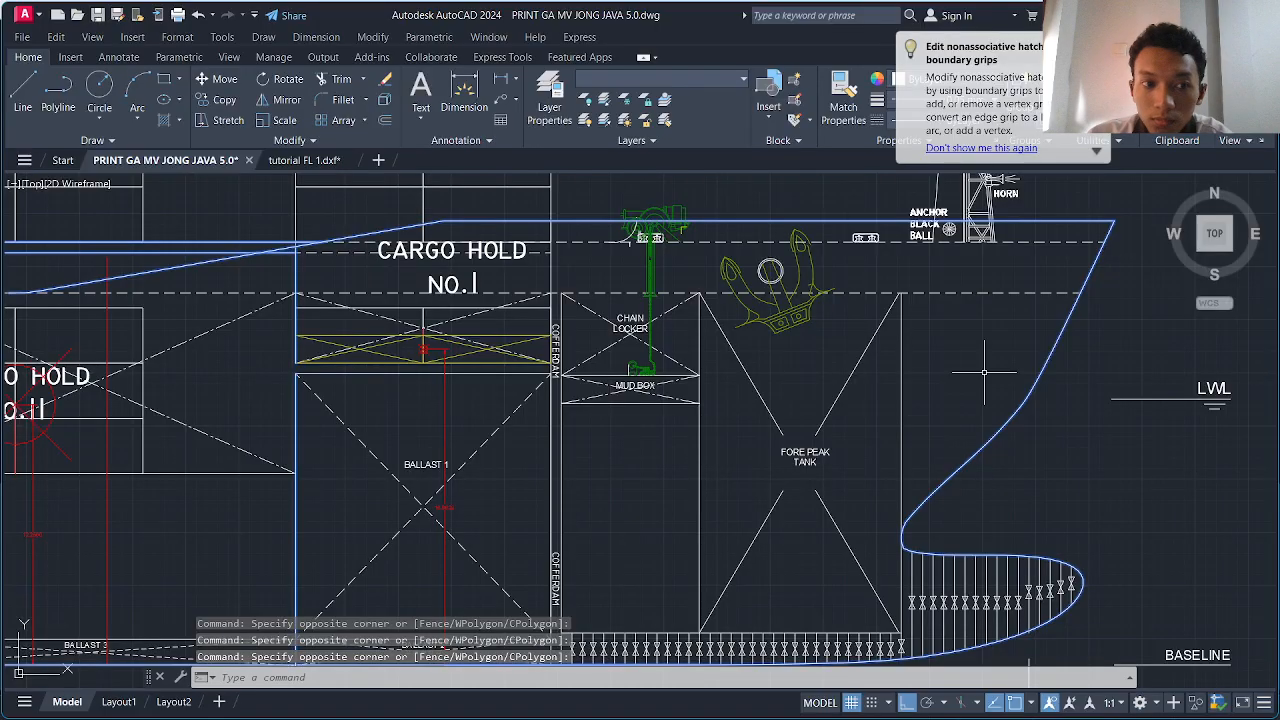
# - Add the dashed deck line running along the length of the hull to the selection
pyautogui.scroll(-3, 950, 378)
pyautogui.scroll(3, 470, 390)
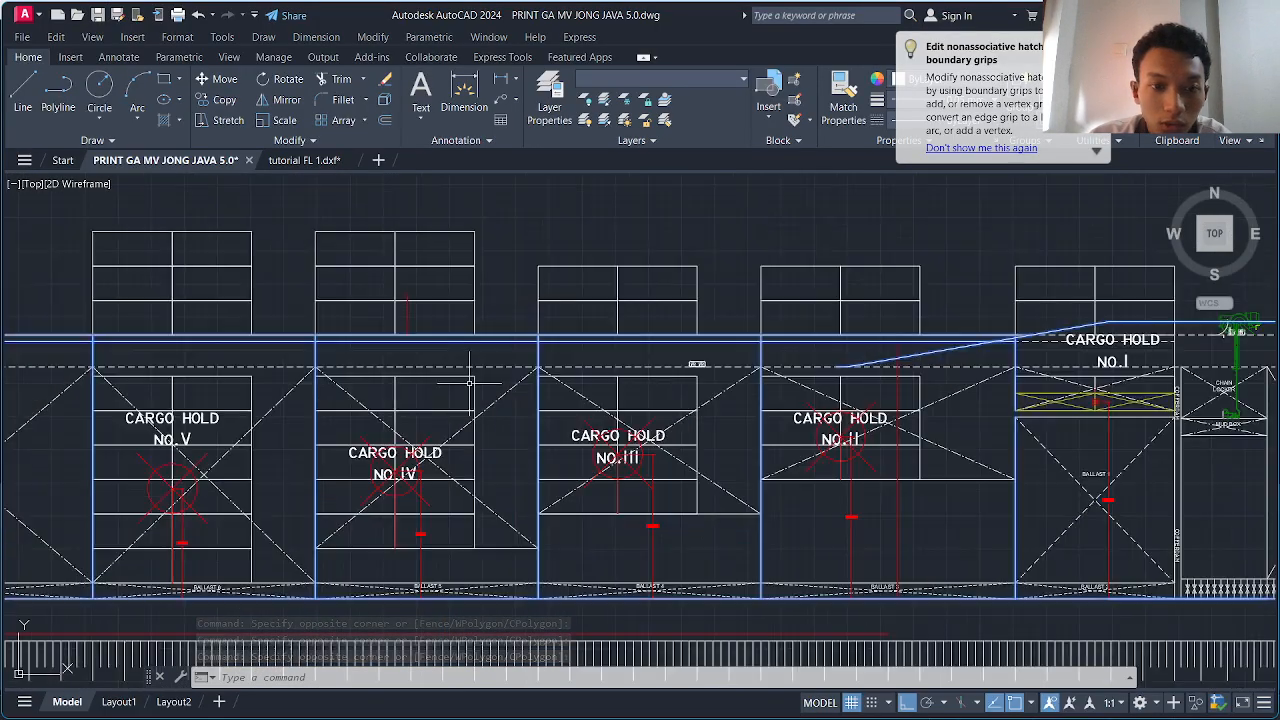
pyautogui.scroll(-2, 511, 393)
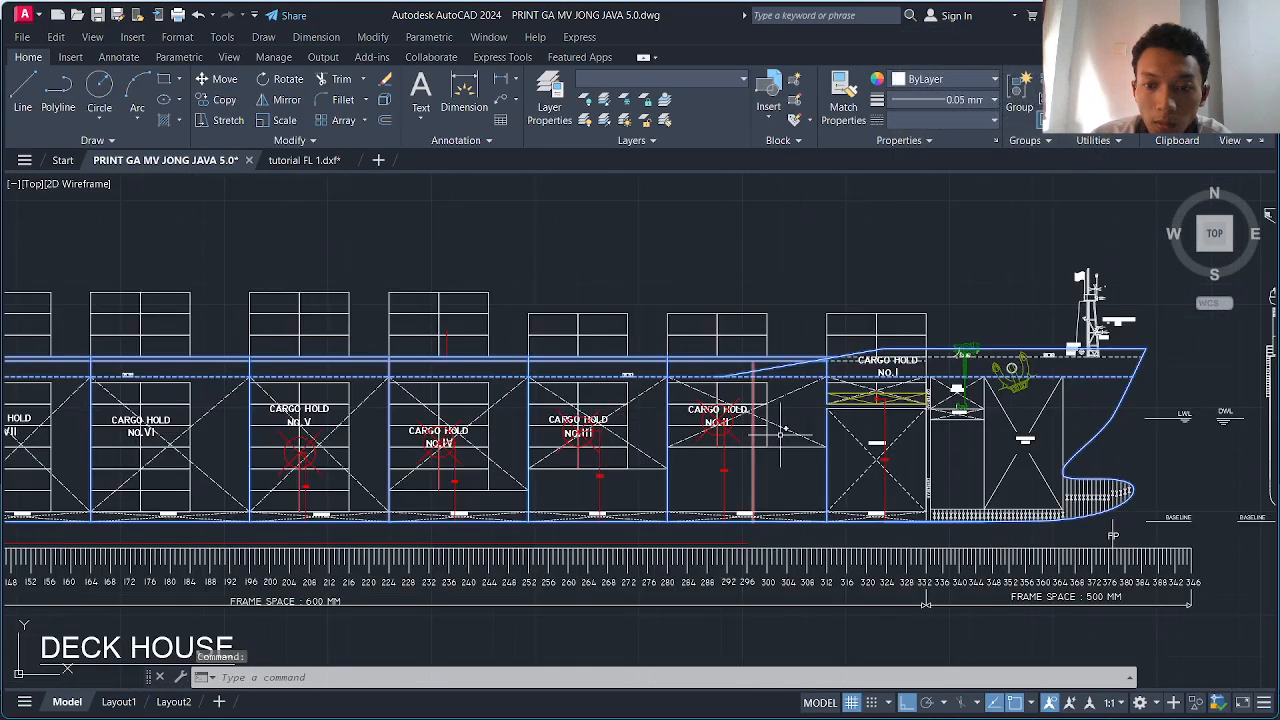
# - Add the bulkhead between Cargo Hold No. I and the cofferdam to the selection
pyautogui.scroll(5, 930, 445)
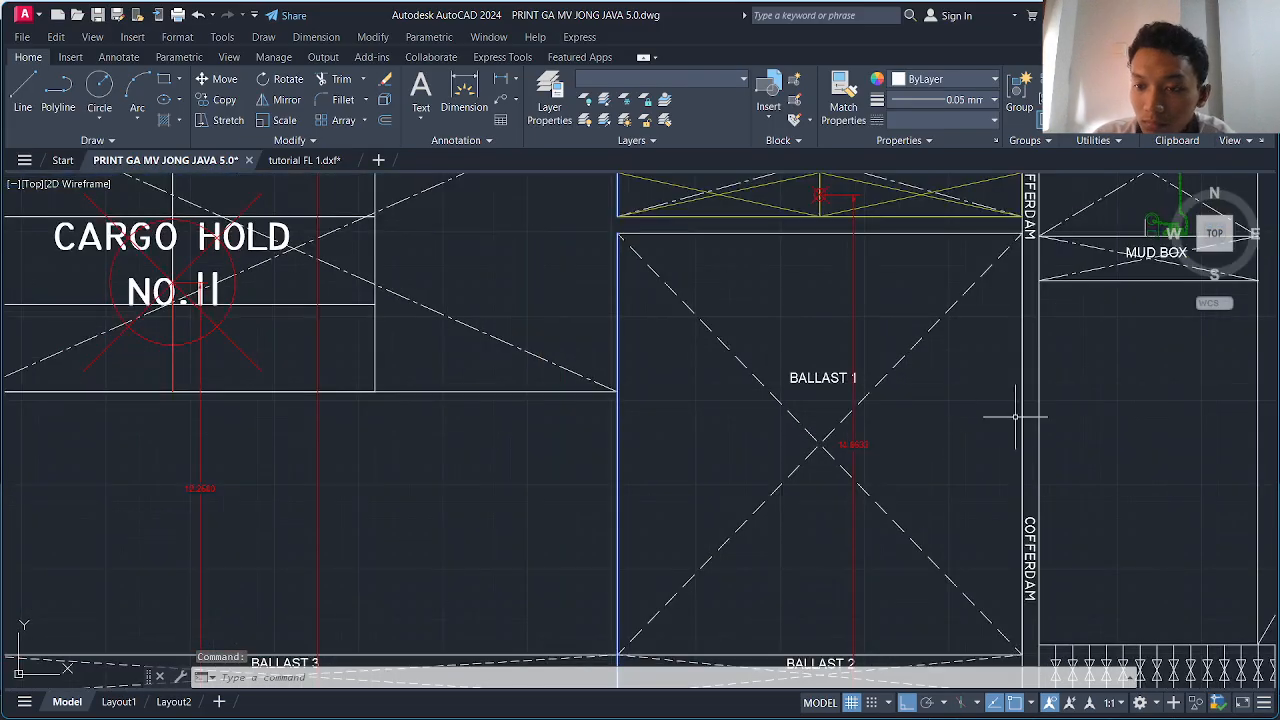
pyautogui.scroll(-4, 1022, 416)
pyautogui.scroll(5, 1018, 321)
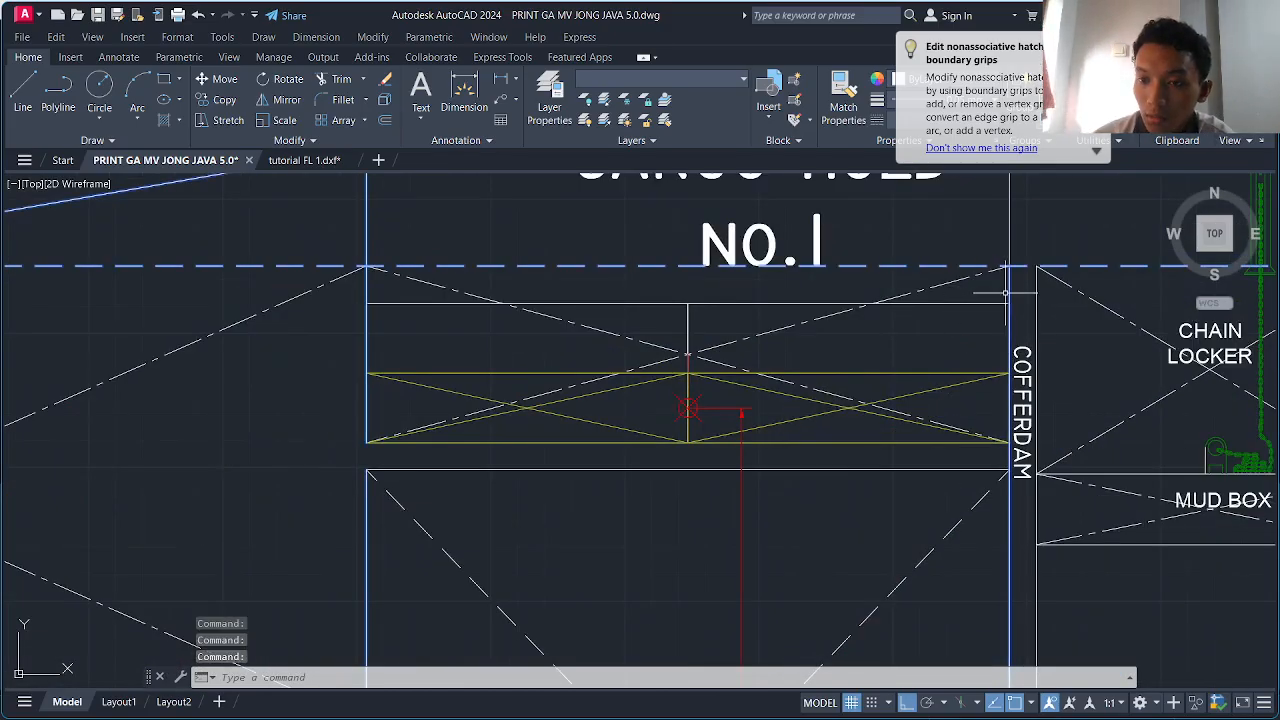
pyautogui.scroll(-2, 991, 400)
pyautogui.moveTo(989, 480)
pyautogui.mouseDown(button='middle')
pyautogui.moveTo(1006, 369)
pyautogui.moveTo(1036, 361)
pyautogui.mouseUp(button='middle')
# - Add the FP label and its vertical perpendicular line below the bow to the selection
pyautogui.scroll(-1, 1036, 361)
pyautogui.moveTo(846, 504); pyautogui.dragTo(882, 513, button='middle')
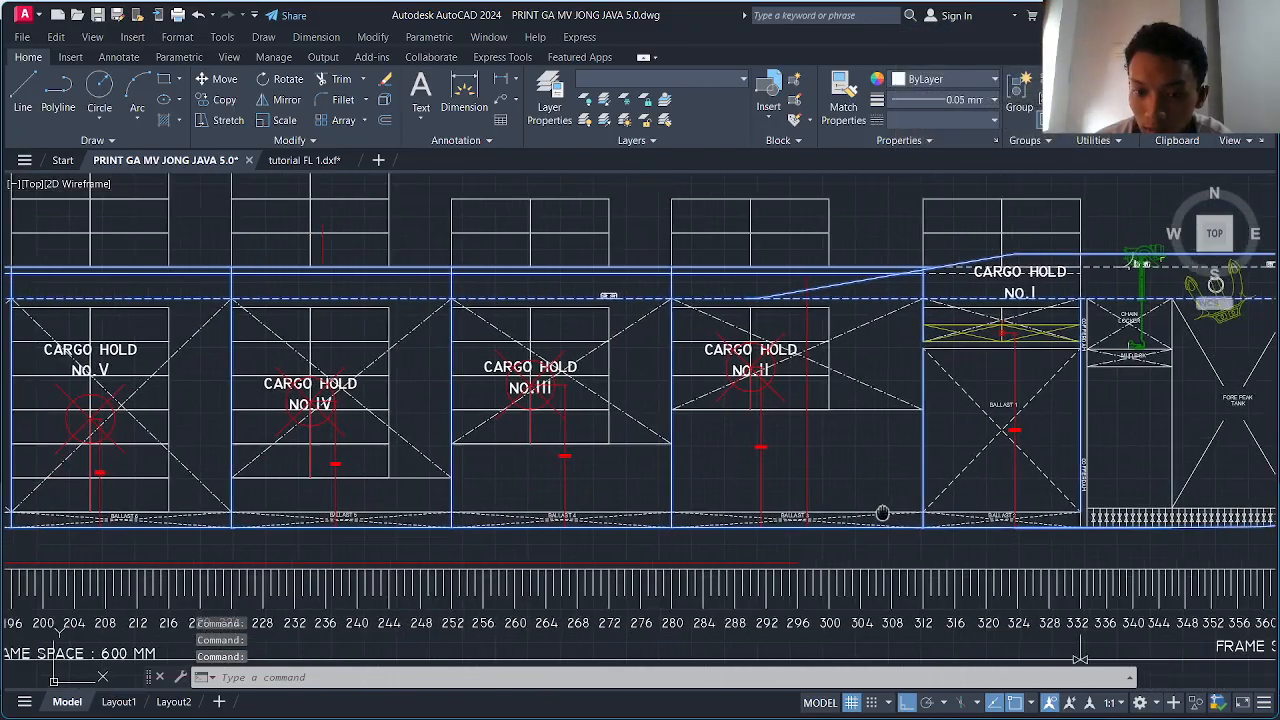
pyautogui.scroll(-2, 882, 513)
pyautogui.scroll(6, 1068, 503)
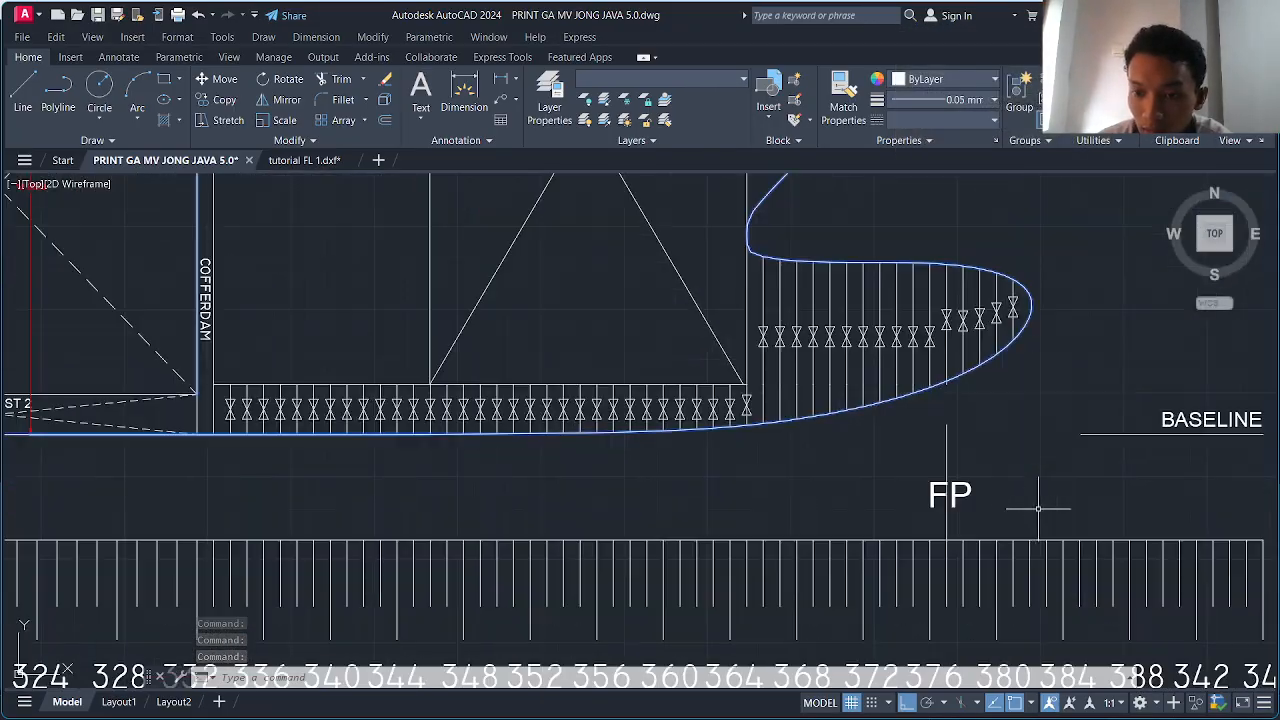
pyautogui.click(1043, 509)
pyautogui.scroll(-6, 943, 443)
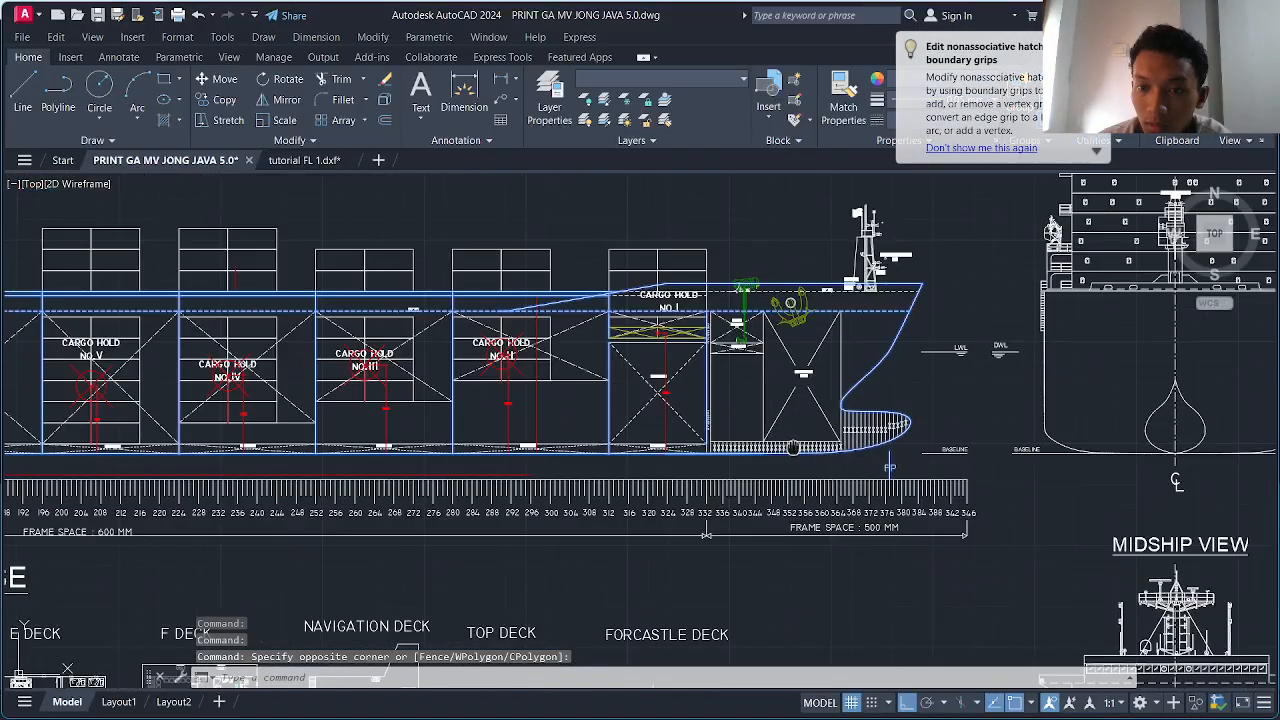
# - Add the AP label below the rudder at the stern to the selection
pyautogui.moveTo(774, 448); pyautogui.dragTo(951, 428, button='middle')
pyautogui.moveTo(712, 438); pyautogui.dragTo(859, 467, button='middle')
pyautogui.moveTo(665, 440); pyautogui.dragTo(866, 415, button='middle')
pyautogui.moveTo(698, 403)
pyautogui.mouseDown(button='middle')
pyautogui.moveTo(1024, 400)
pyautogui.moveTo(900, 420)
pyautogui.moveTo(954, 423)
pyautogui.mouseUp(button='middle')
pyautogui.moveTo(542, 436); pyautogui.dragTo(704, 445, button='middle')
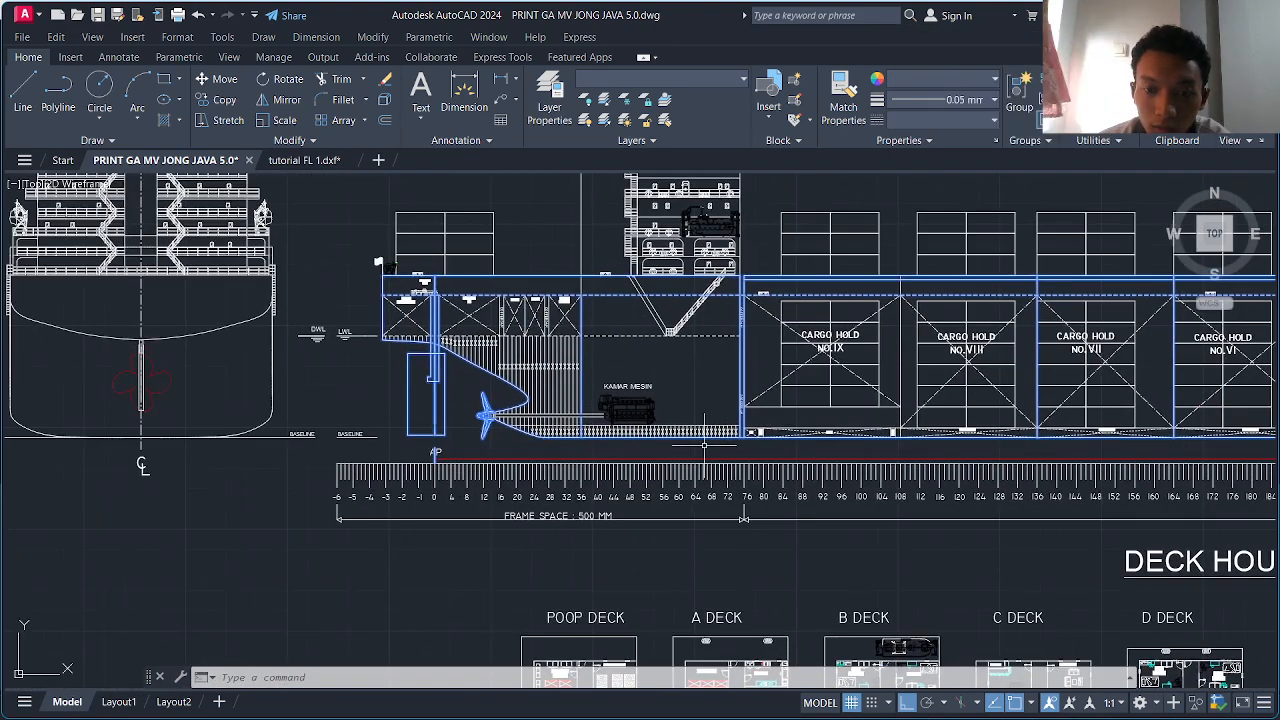
pyautogui.scroll(1, 764, 357)
pyautogui.scroll(-2, 764, 357)
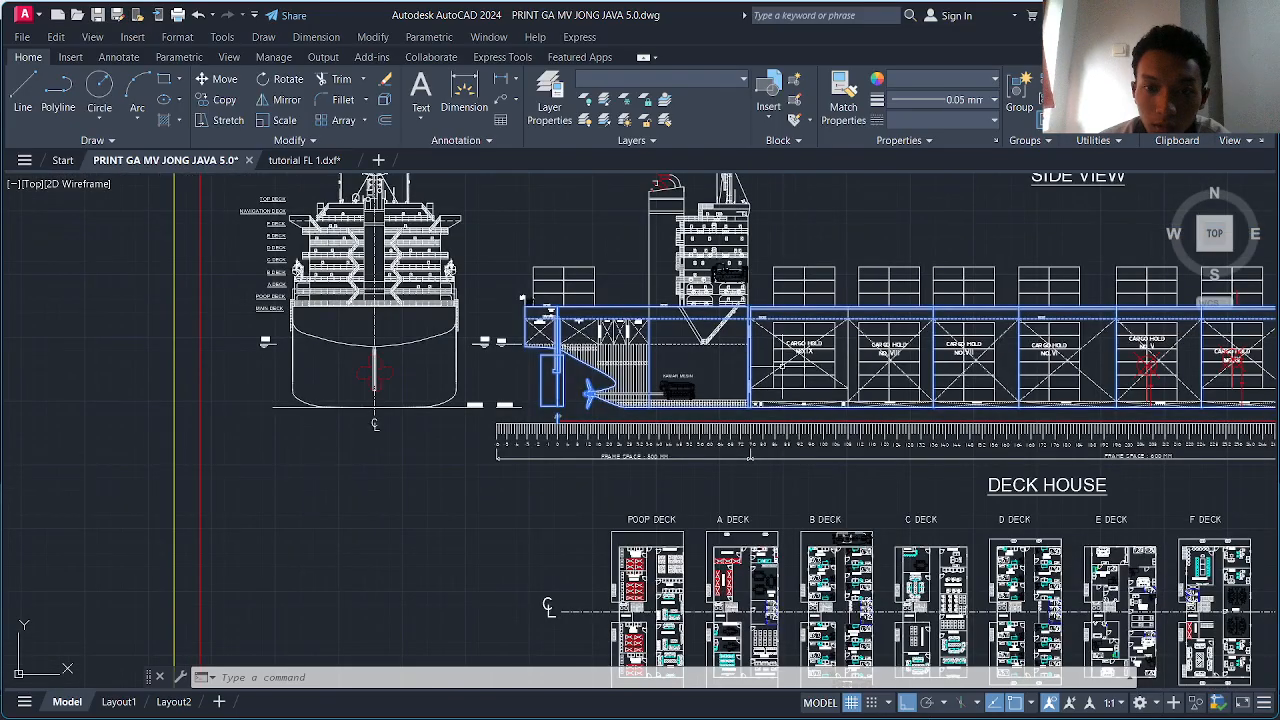
pyautogui.moveTo(802, 369); pyautogui.dragTo(760, 381, button='middle')
pyautogui.scroll(1, 581, 386)
pyautogui.scroll(6, 445, 450)
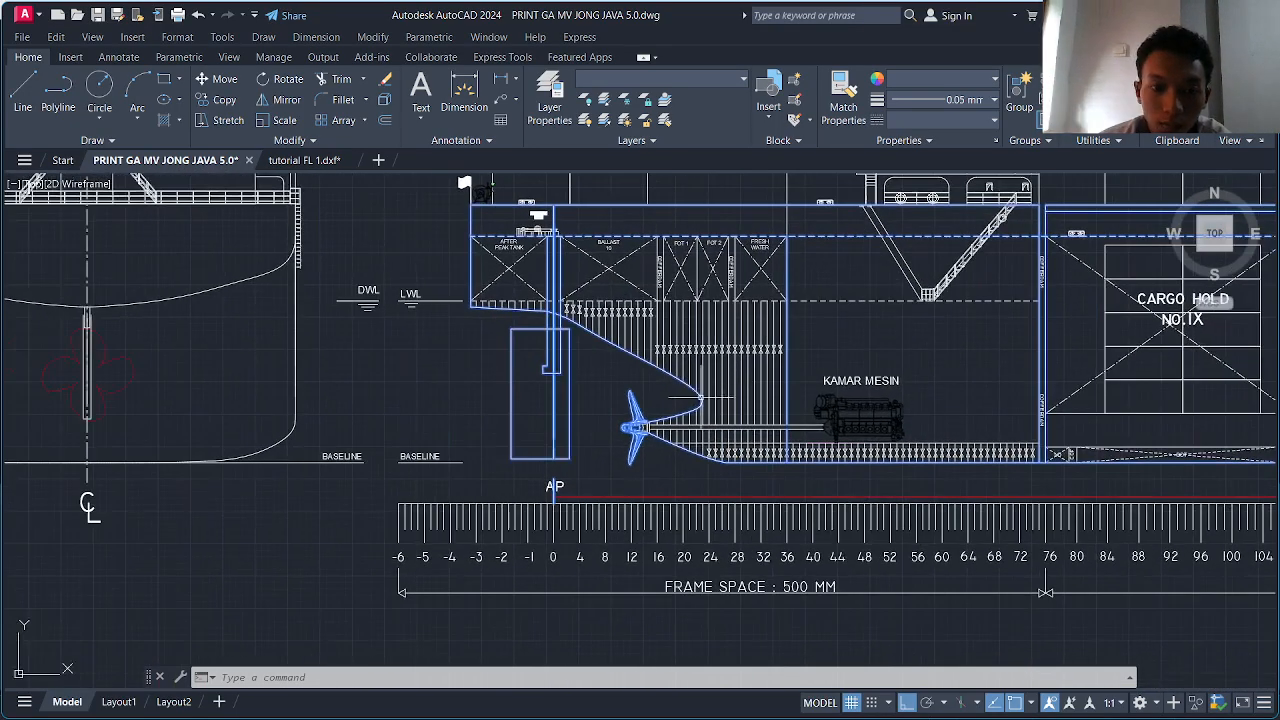
pyautogui.click(598, 453)
pyautogui.scroll(-5, 631, 474)
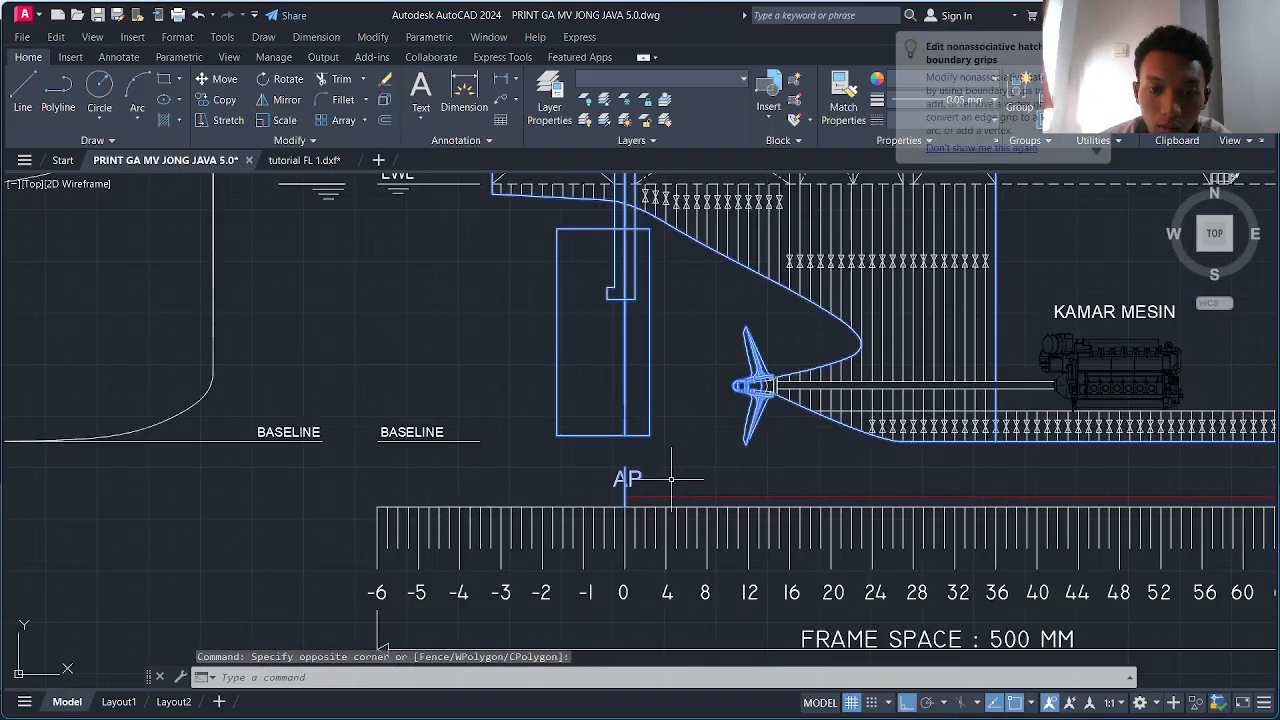
pyautogui.scroll(-1, 656, 407)
pyautogui.scroll(-1, 740, 425)
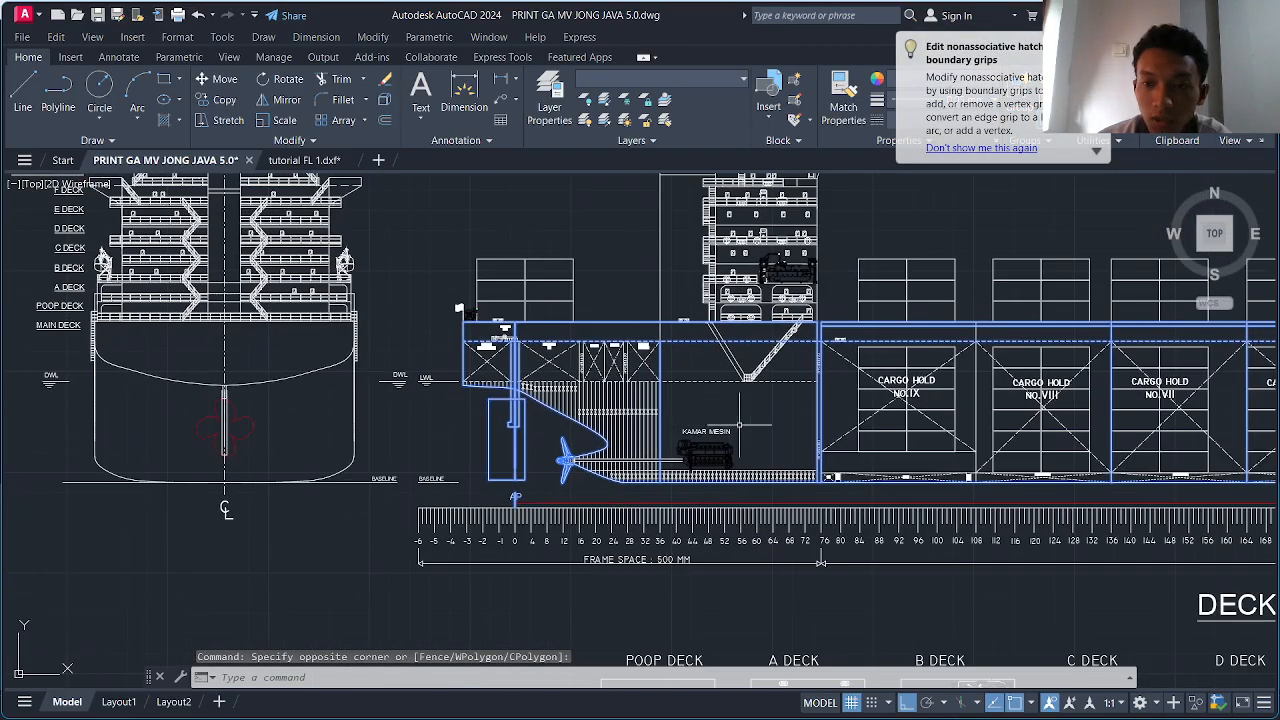
# - Copy the selected side-view outline and paste it into tutorial FL 1.dxf, below the floodable length chart
pyautogui.hotkey('ctrl', 'c')
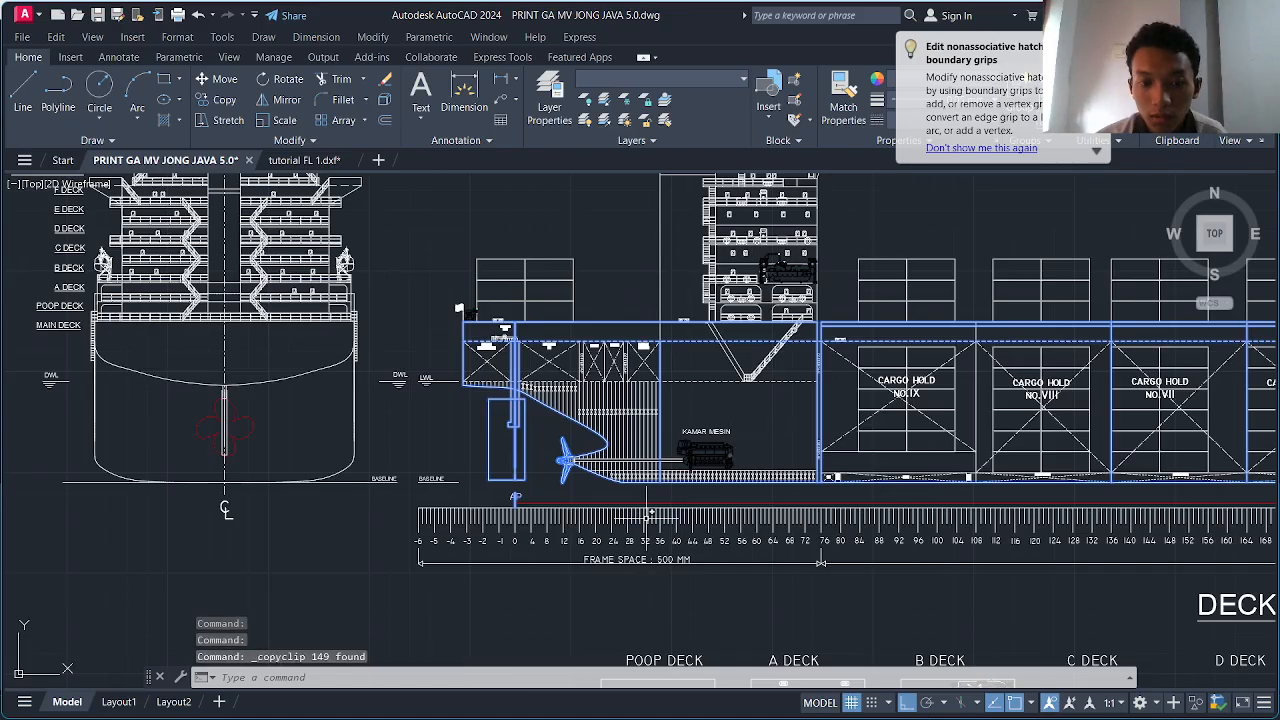
pyautogui.click(290, 160)
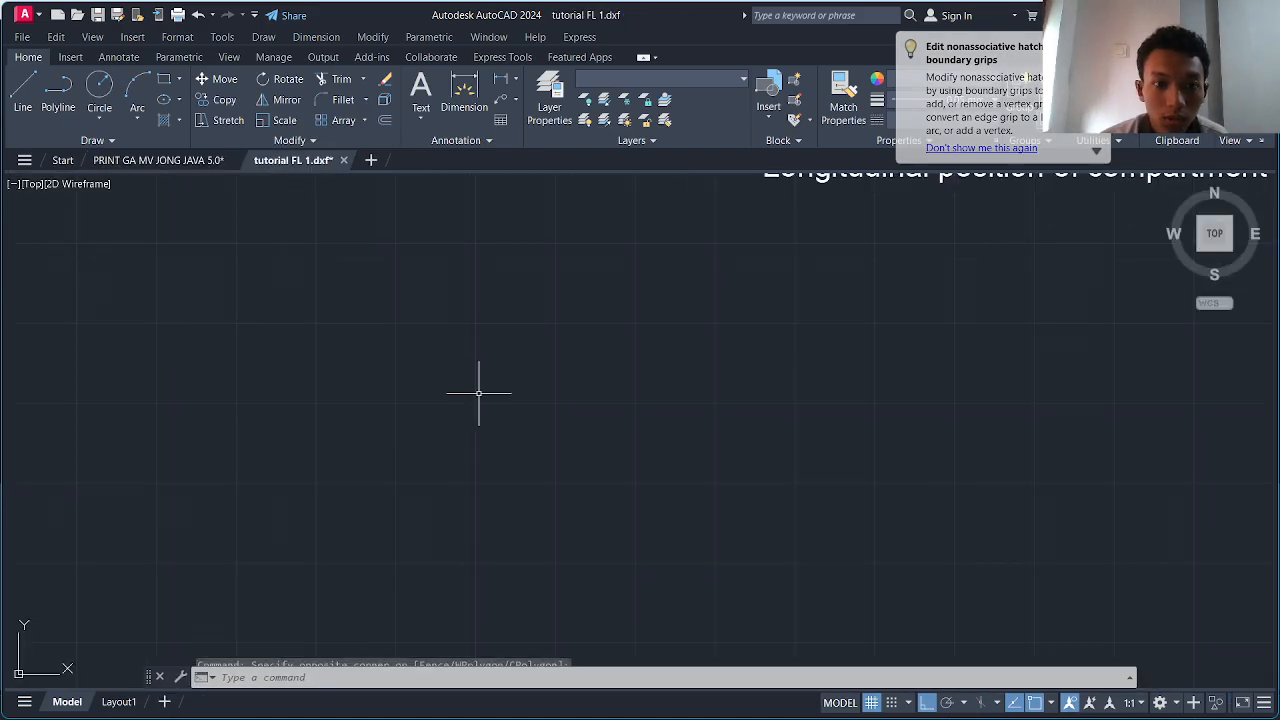
pyautogui.scroll(-2, 639, 446)
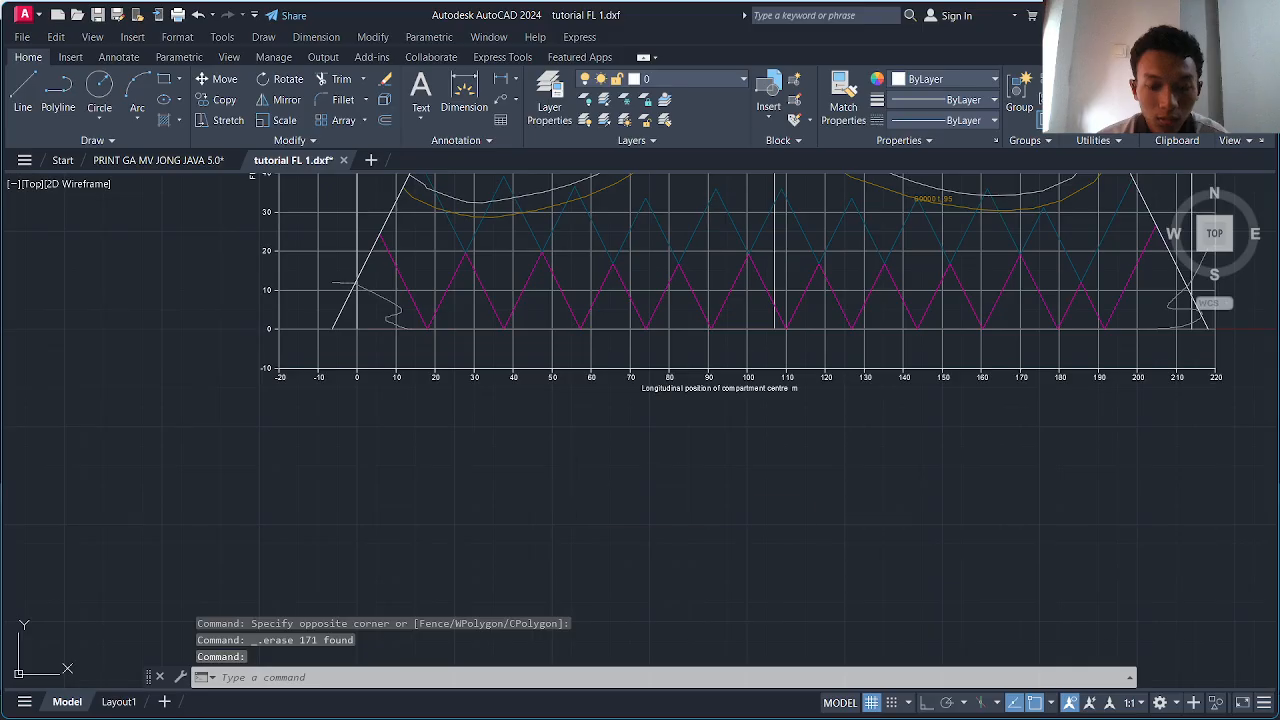
pyautogui.hotkey('ctrl', 'v')
pyautogui.scroll(4, 500, 476)
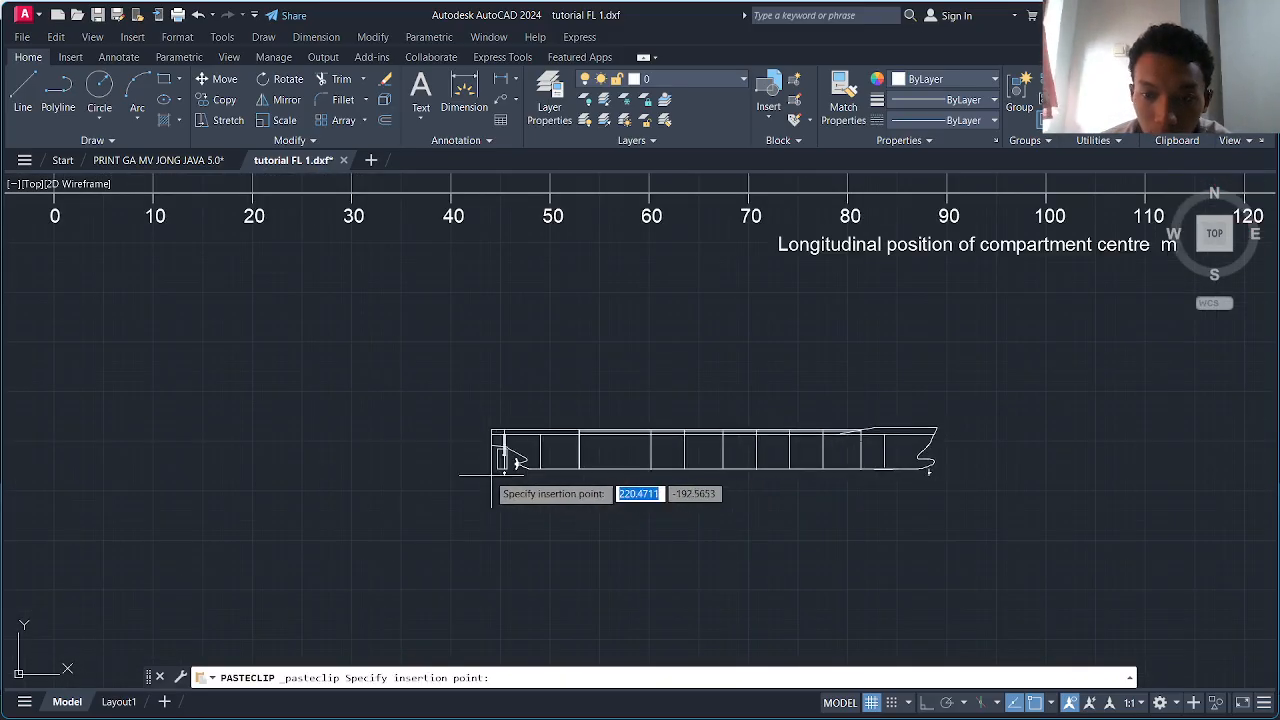
pyautogui.scroll(-3, 491, 476)
pyautogui.click(383, 432)
pyautogui.scroll(-2, 587, 402)
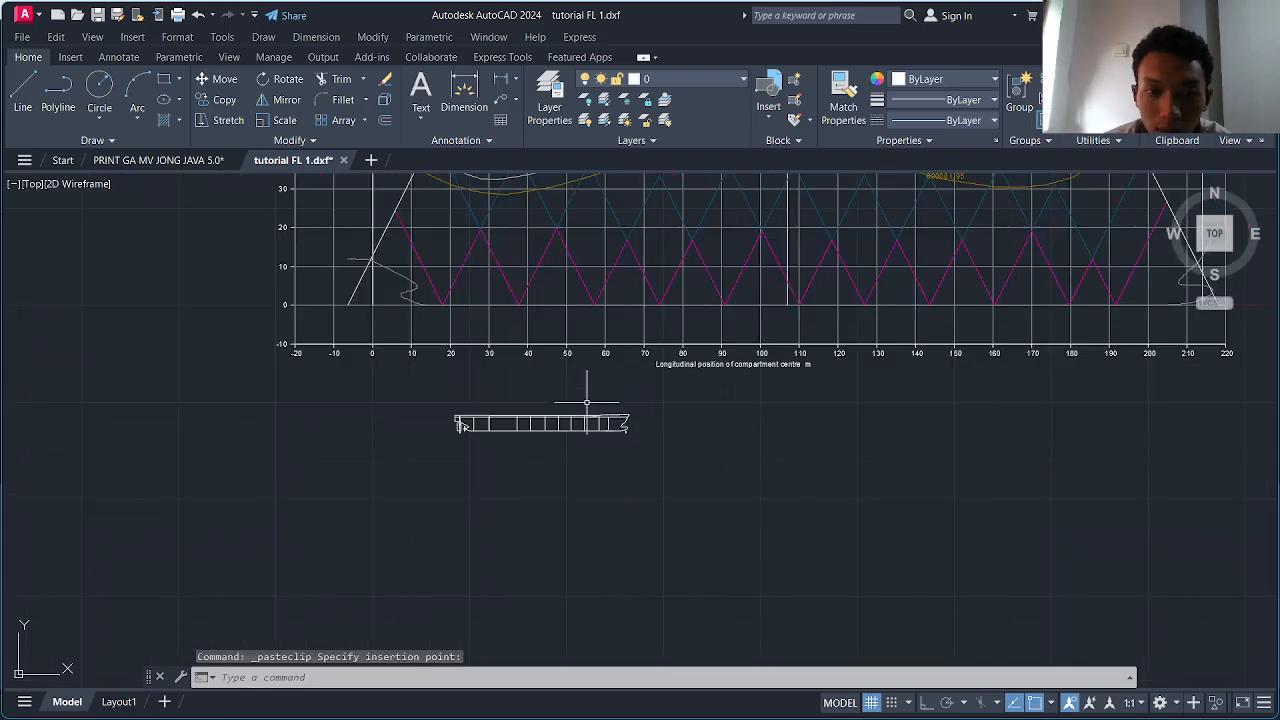
# - Examine the pasted ship profile against the floodable length chart and the stern outline at its aft end
pyautogui.moveTo(587, 402)
pyautogui.mouseDown(button='middle')
pyautogui.moveTo(634, 452)
pyautogui.moveTo(578, 462)
pyautogui.mouseUp(button='middle')
pyautogui.scroll(4, 630, 455)
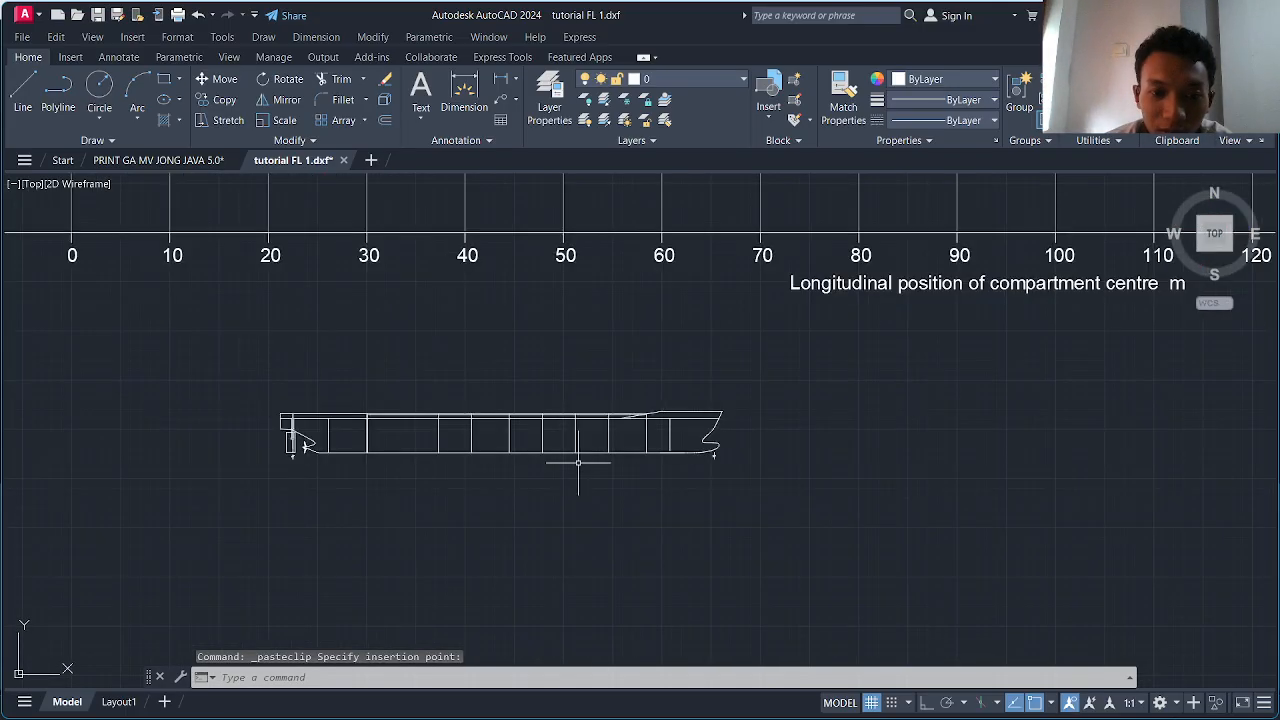
pyautogui.moveTo(265, 424)
pyautogui.mouseDown(button='middle')
pyautogui.moveTo(360, 580)
pyautogui.moveTo(633, 484)
pyautogui.mouseUp(button='middle')
pyautogui.scroll(-4, 360, 595)
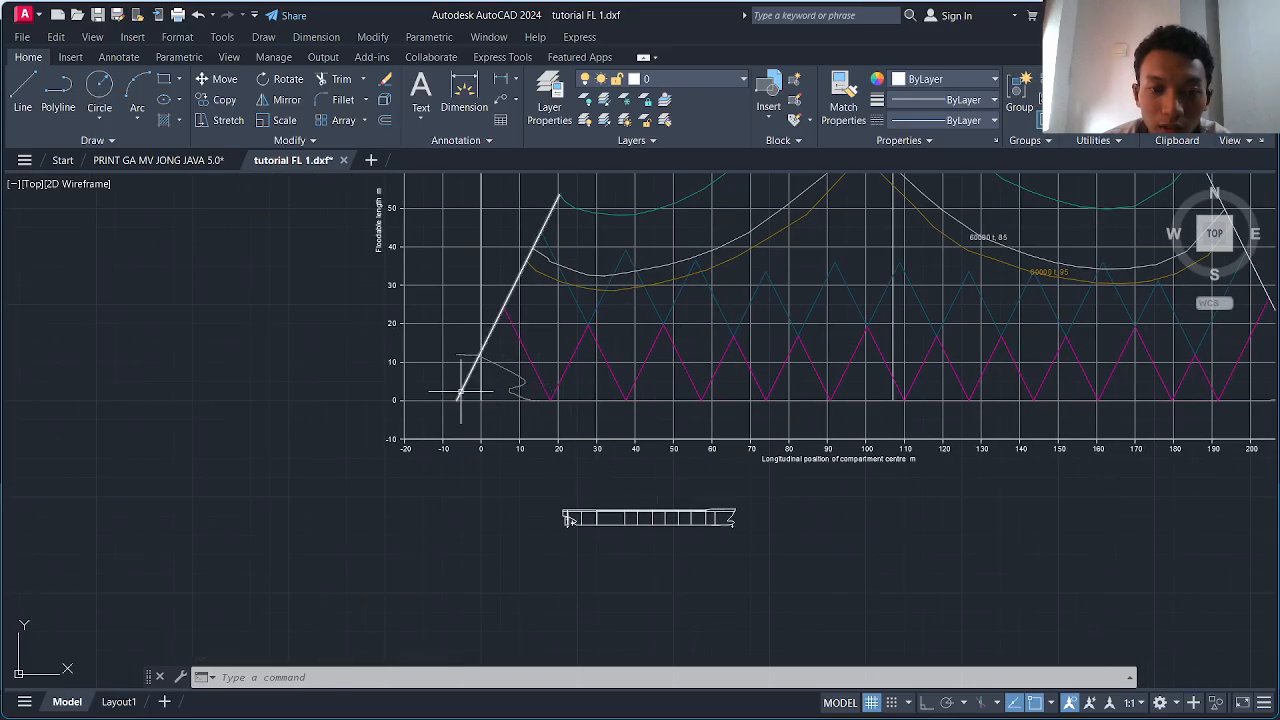
pyautogui.scroll(4, 460, 392)
pyautogui.scroll(-3, 503, 423)
pyautogui.scroll(1, 451, 423)
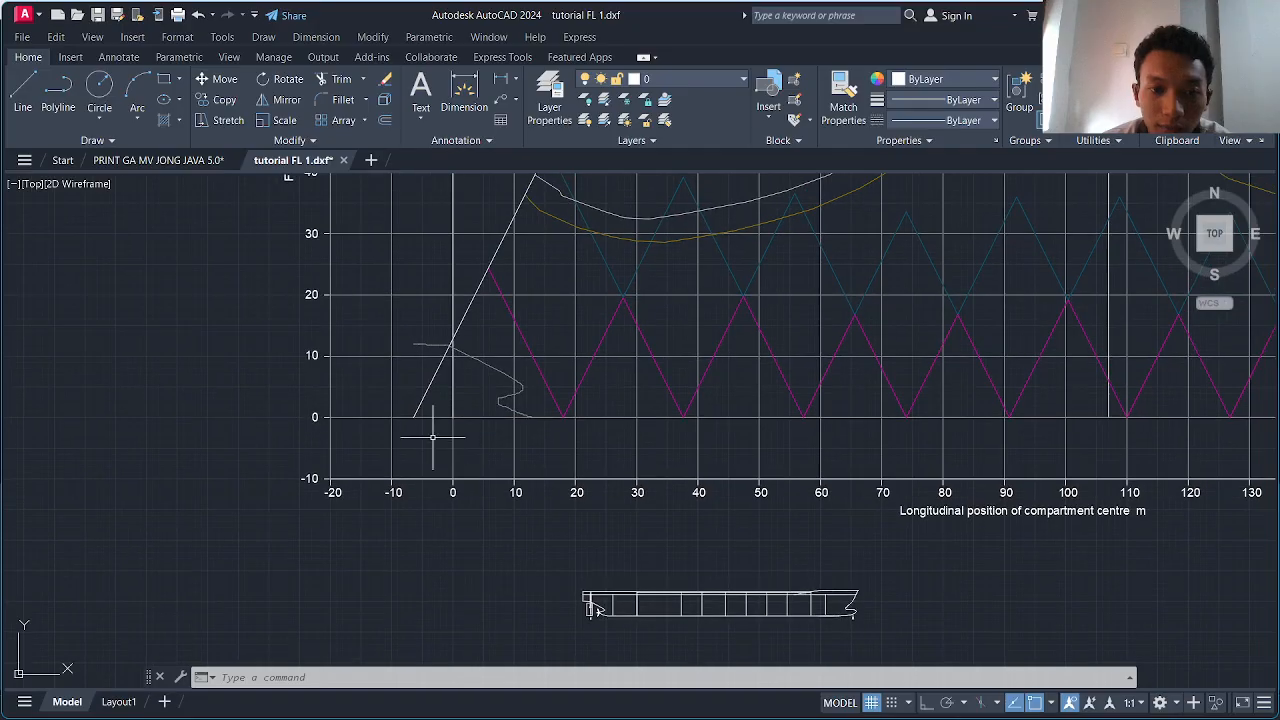
pyautogui.scroll(2, 440, 445)
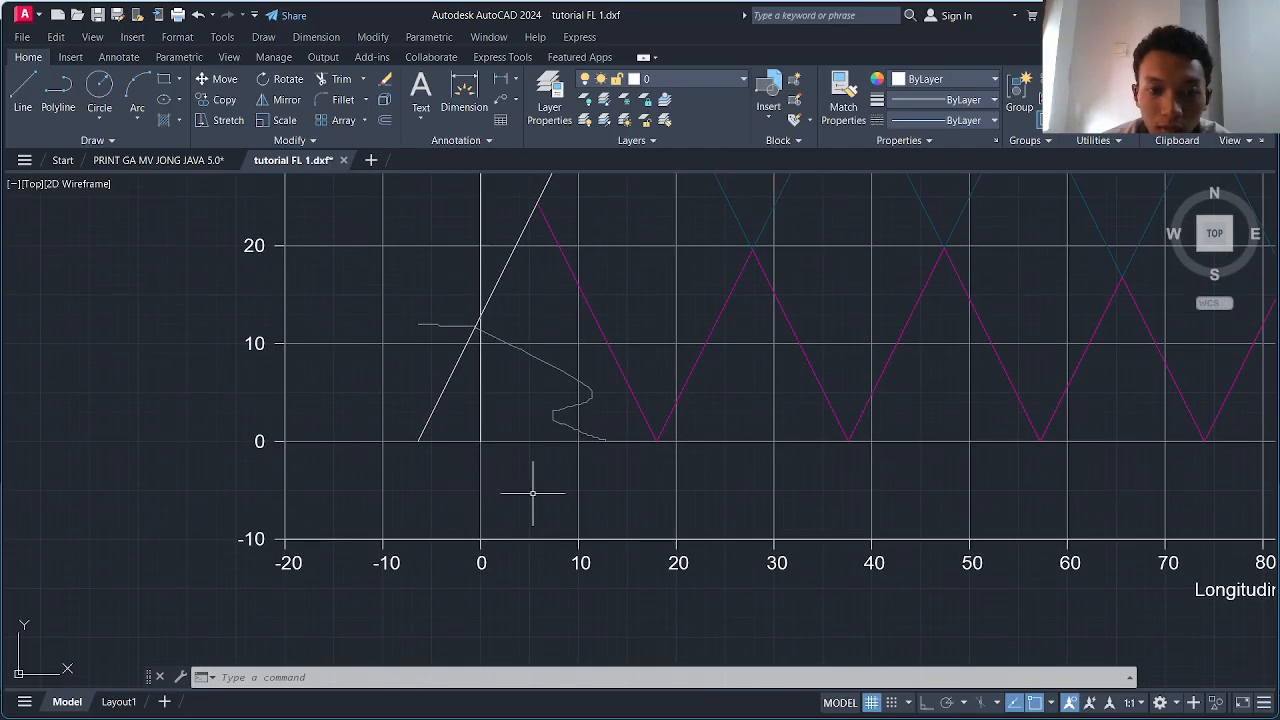
pyautogui.scroll(-5, 512, 500)
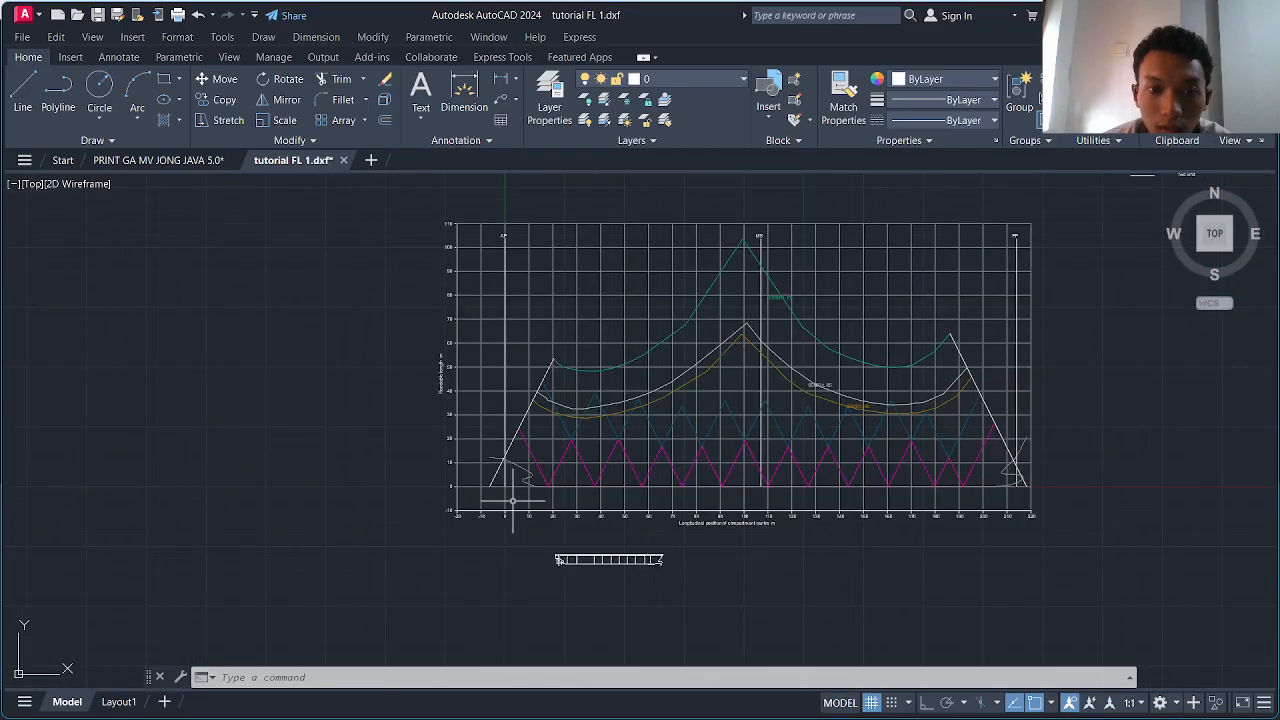
pyautogui.scroll(5, 507, 319)
pyautogui.click(500, 289)
pyautogui.click(483, 271)
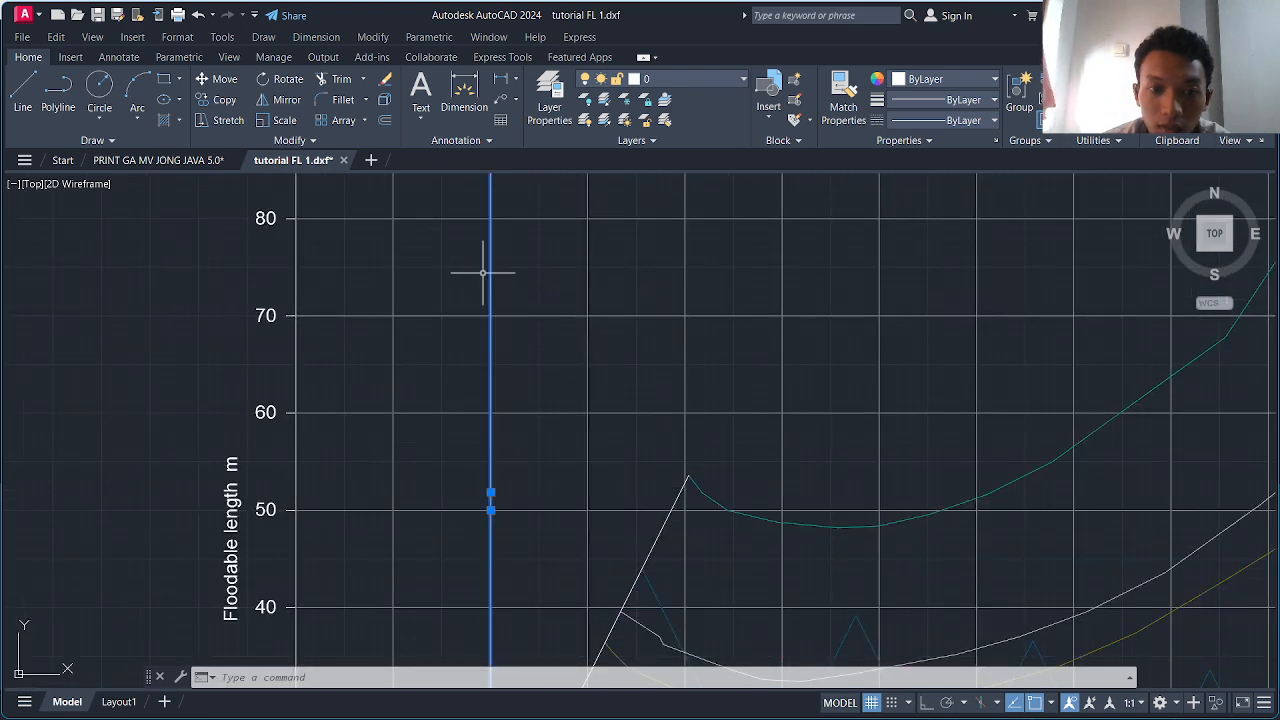
pyautogui.scroll(-3, 500, 400)
pyautogui.moveTo(499, 404)
pyautogui.mouseDown(button='middle')
pyautogui.moveTo(494, 414)
pyautogui.moveTo(483, 308)
pyautogui.mouseUp(button='middle')
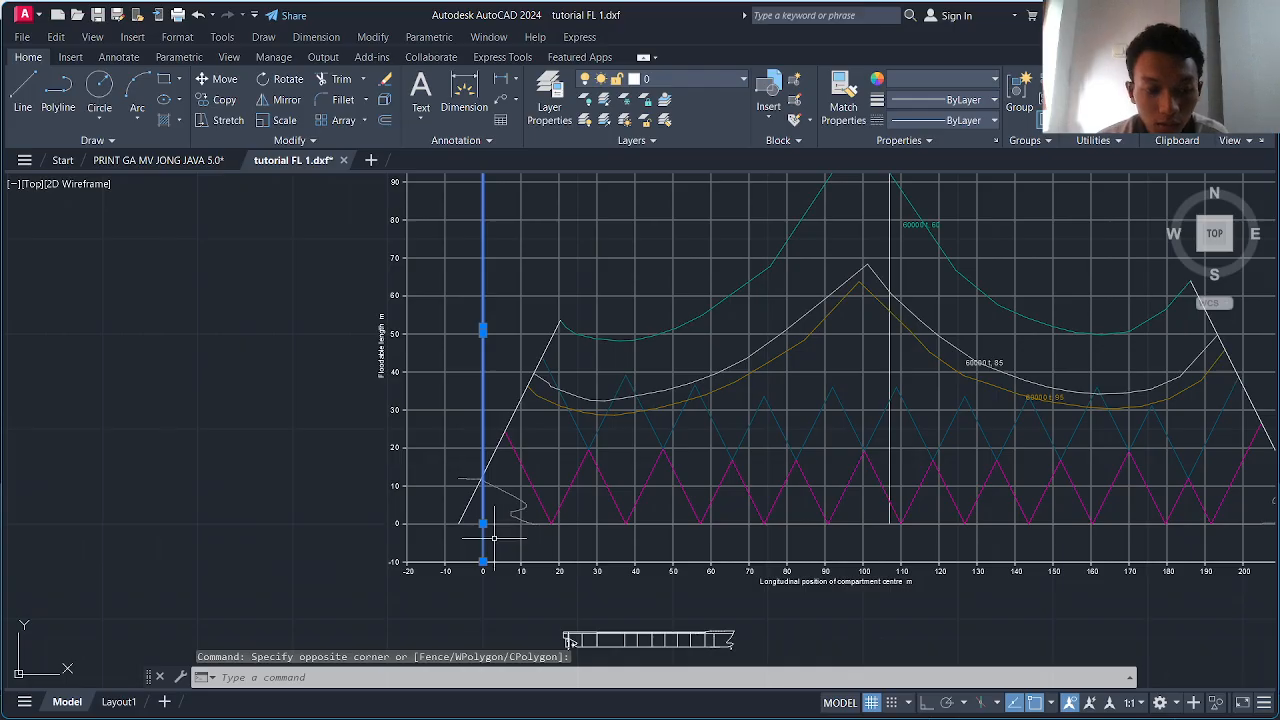
pyautogui.press('Escape')
pyautogui.scroll(4, 484, 523)
pyautogui.scroll(-5, 500, 549)
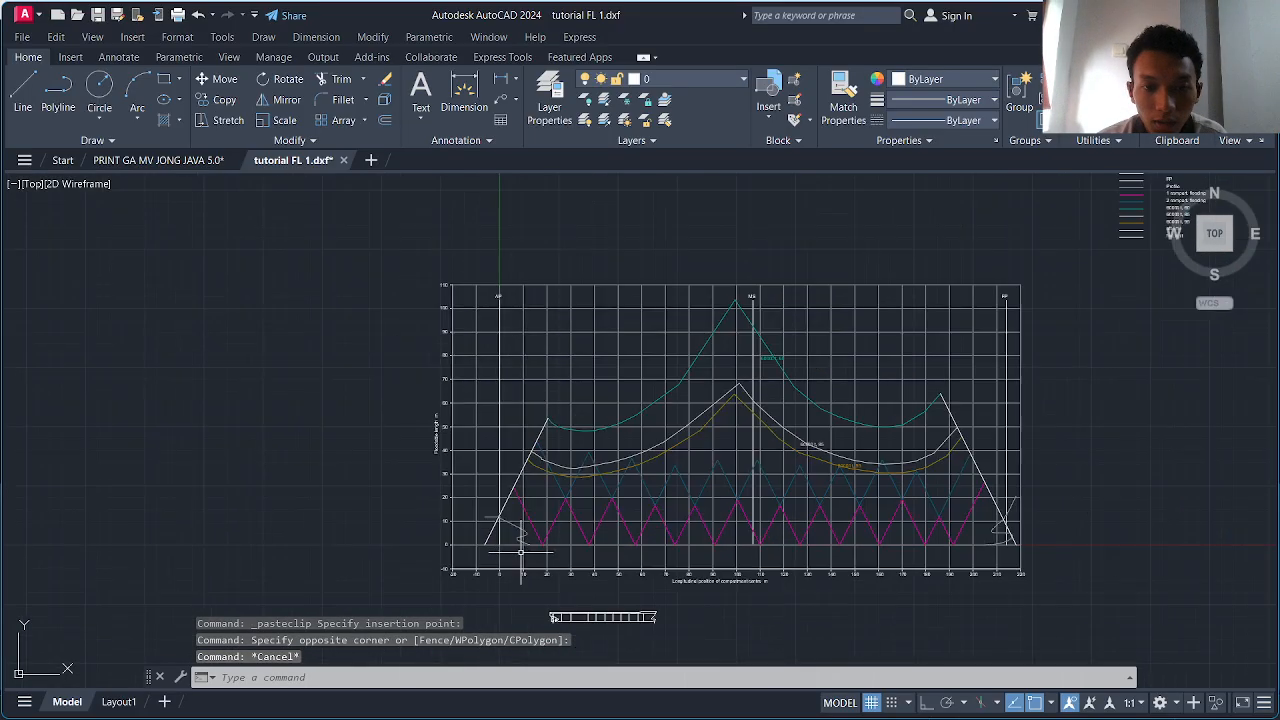
# - Turn Ortho on while trying a horizontal line from the AP line towards FP, just below the chart's zero line
pyautogui.scroll(5, 539, 524)
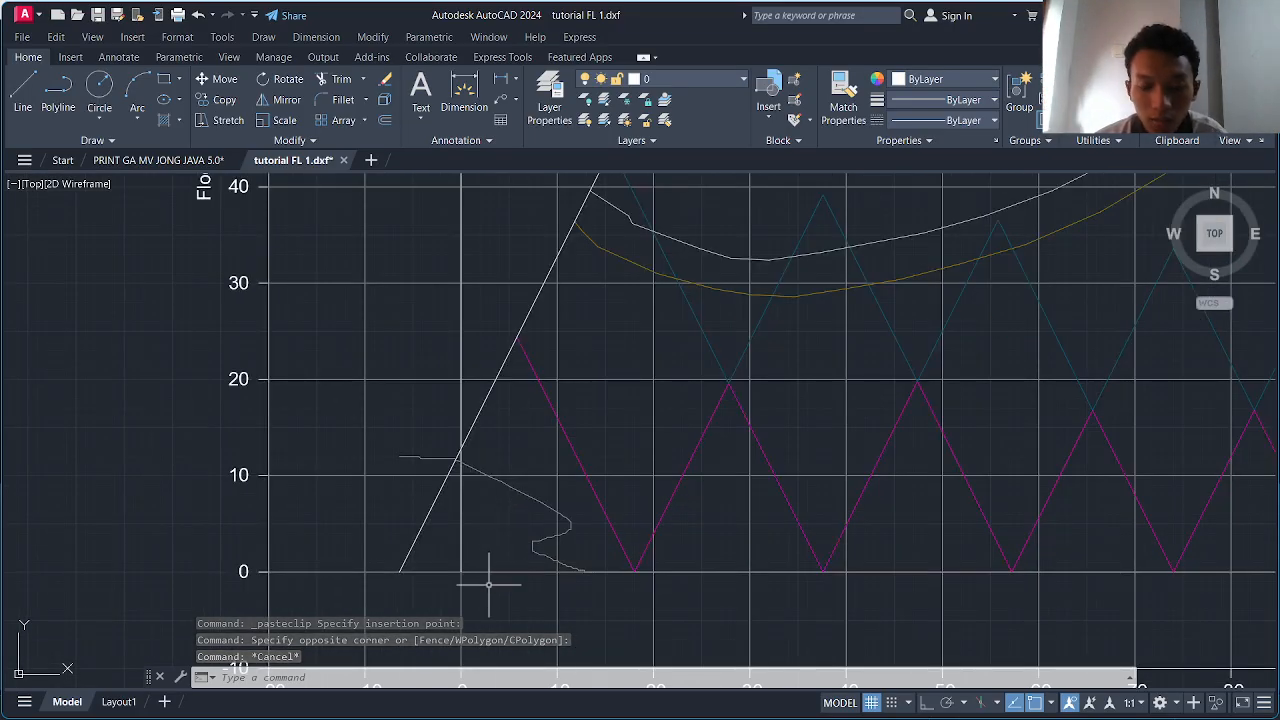
pyautogui.write('l')
pyautogui.press('Return')
pyautogui.moveTo(489, 584); pyautogui.dragTo(518, 475, button='middle')
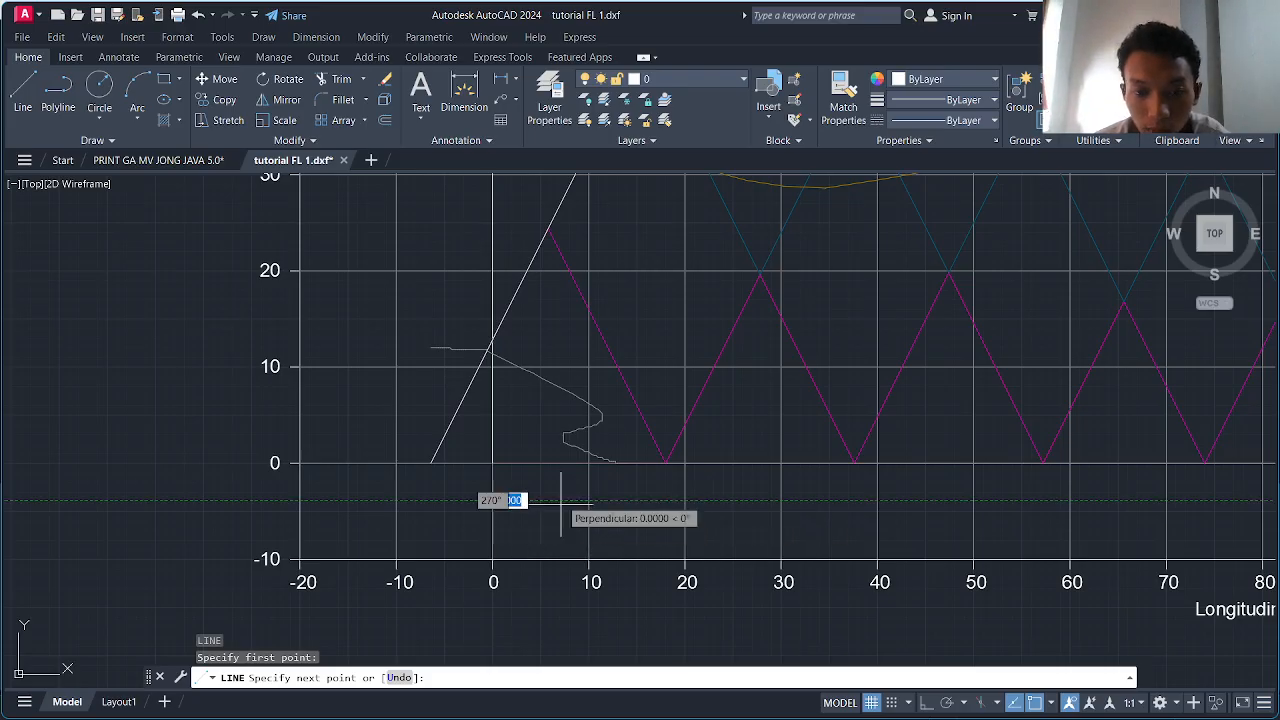
pyautogui.scroll(5, 564, 518)
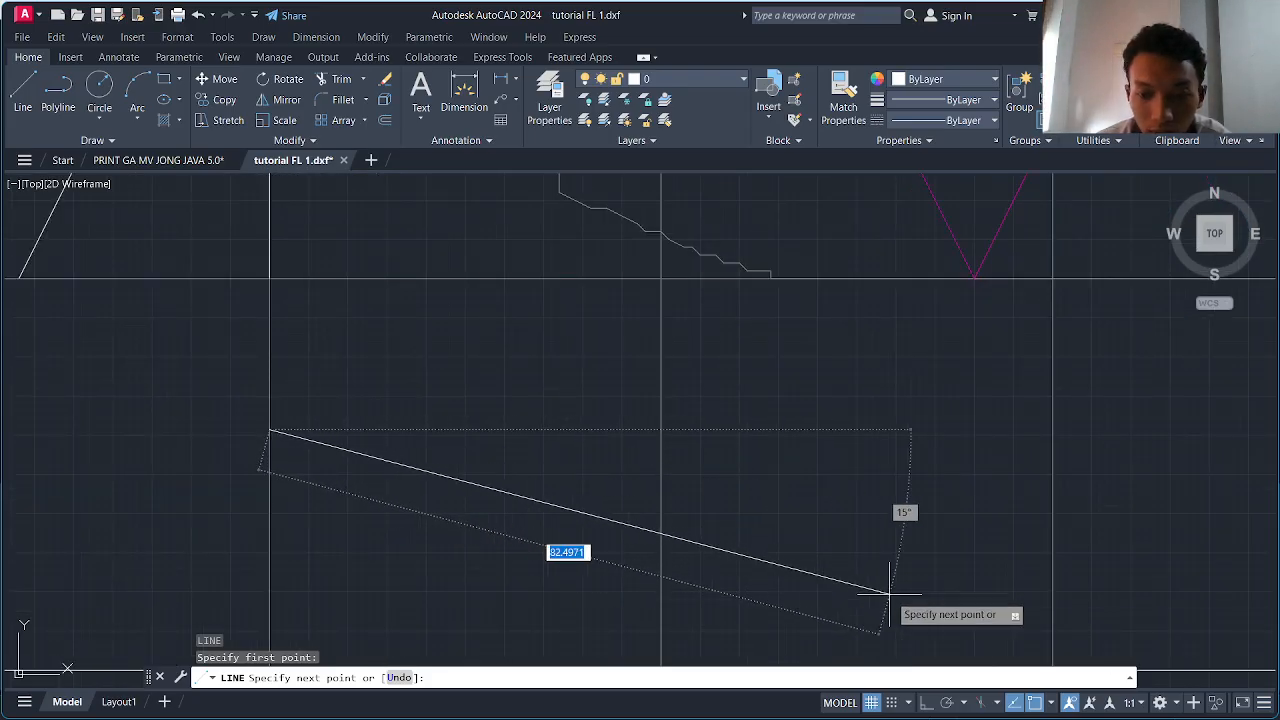
pyautogui.click(923, 708)
pyautogui.scroll(-2, 903, 374)
pyautogui.moveTo(903, 374); pyautogui.dragTo(620, 400, button='middle')
pyautogui.scroll(-2, 844, 414)
pyautogui.moveTo(844, 414); pyautogui.dragTo(588, 433, button='middle')
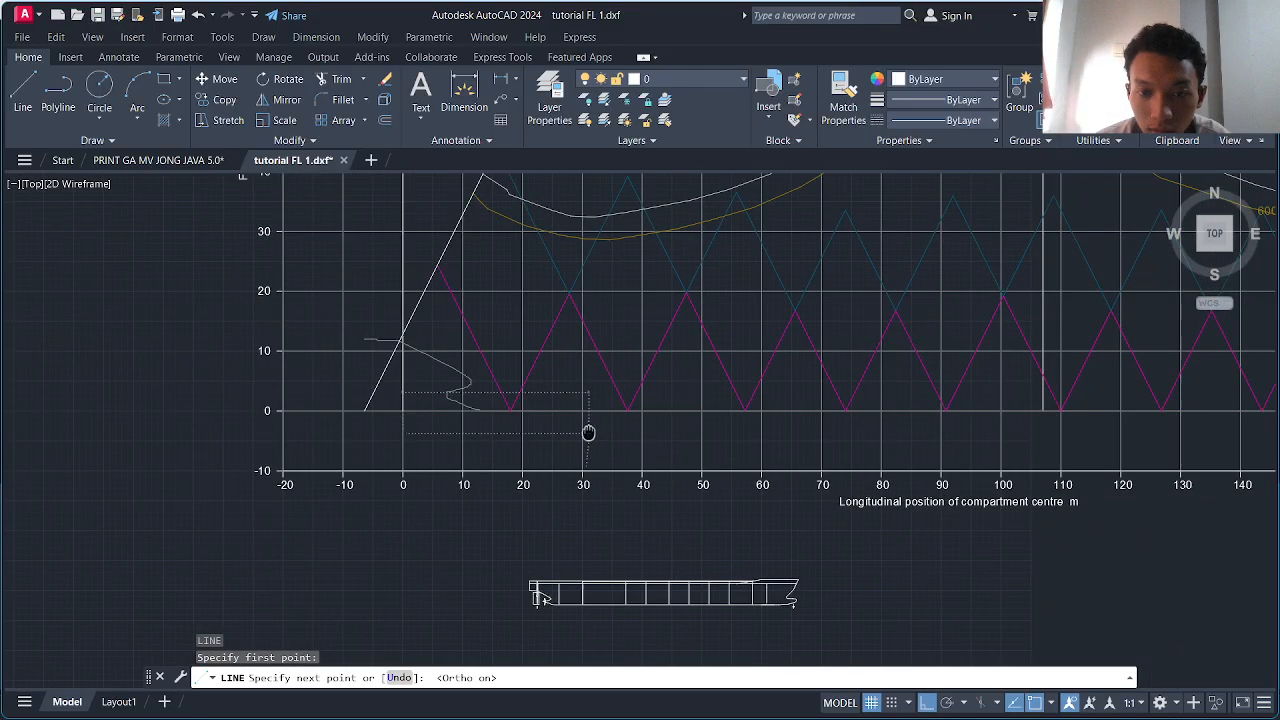
pyautogui.moveTo(738, 435); pyautogui.dragTo(489, 441, button='middle')
pyautogui.moveTo(925, 463); pyautogui.dragTo(572, 465, button='middle')
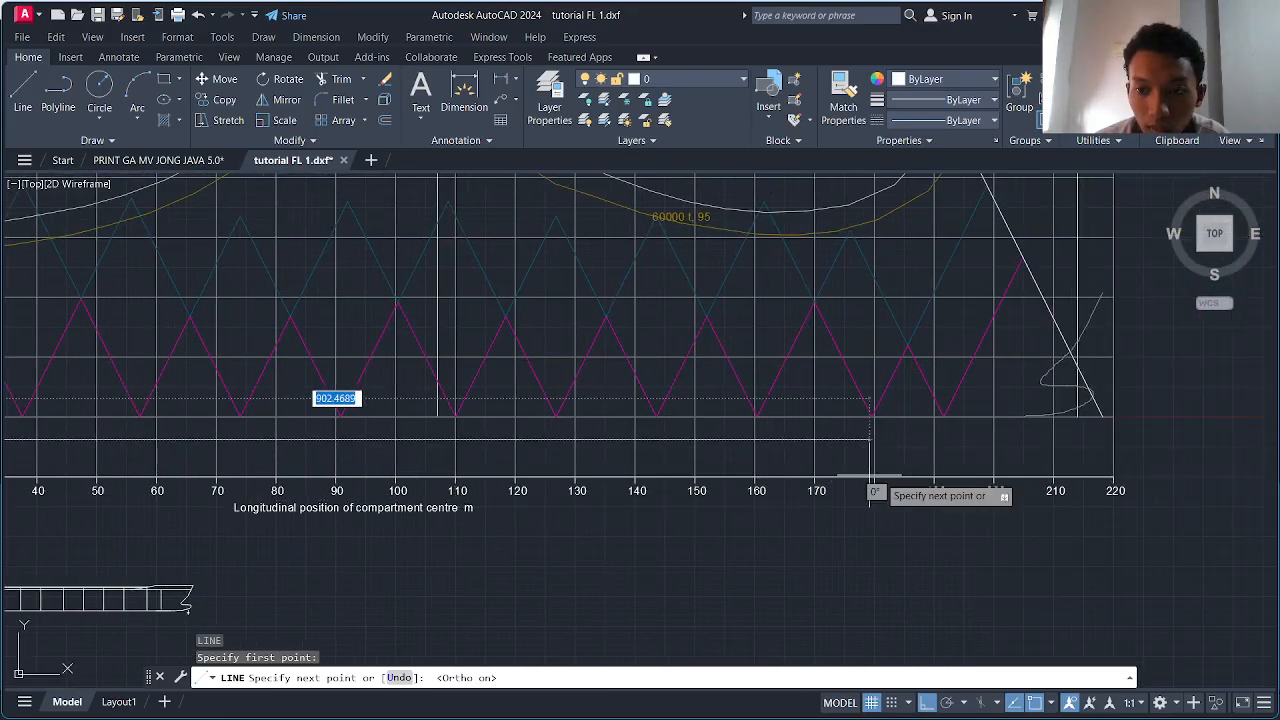
pyautogui.moveTo(941, 470); pyautogui.dragTo(652, 610, button='middle')
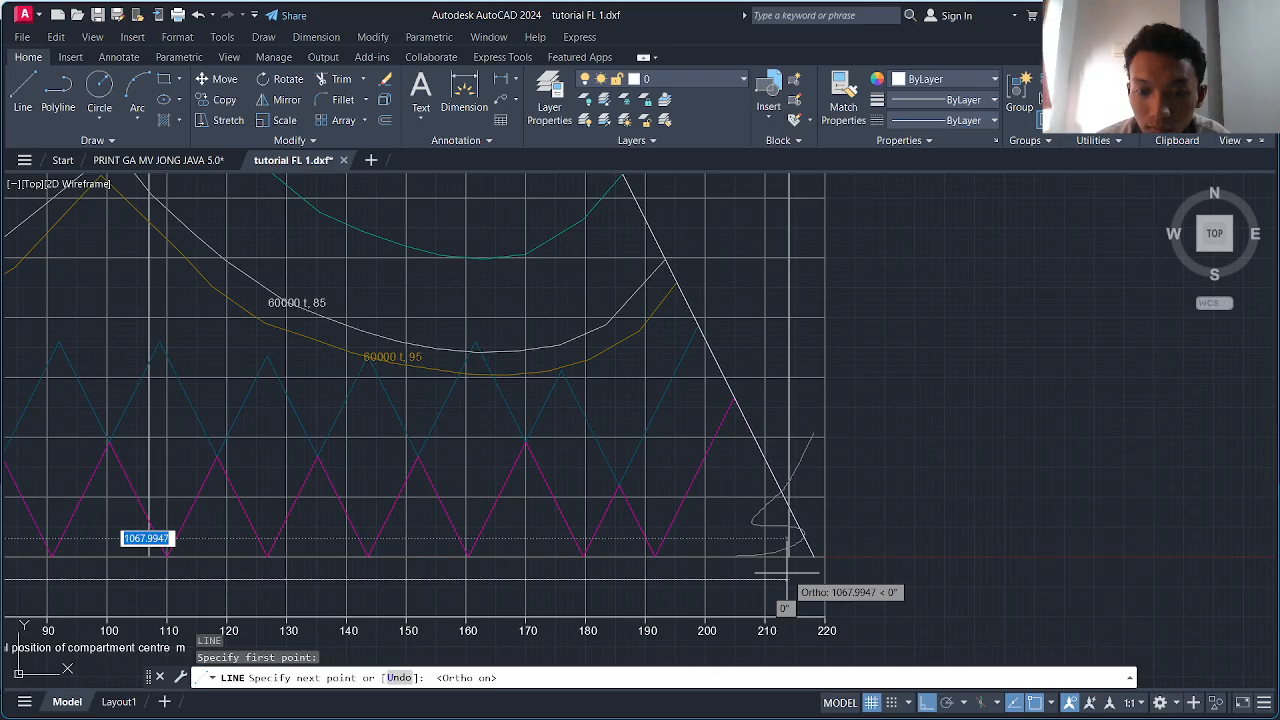
pyautogui.press('Escape')
# - Draw a horizontal line across the floodable length chart from its AP vertical line to its FP vertical line
pyautogui.scroll(-9, 733, 508)
pyautogui.scroll(9, 569, 494)
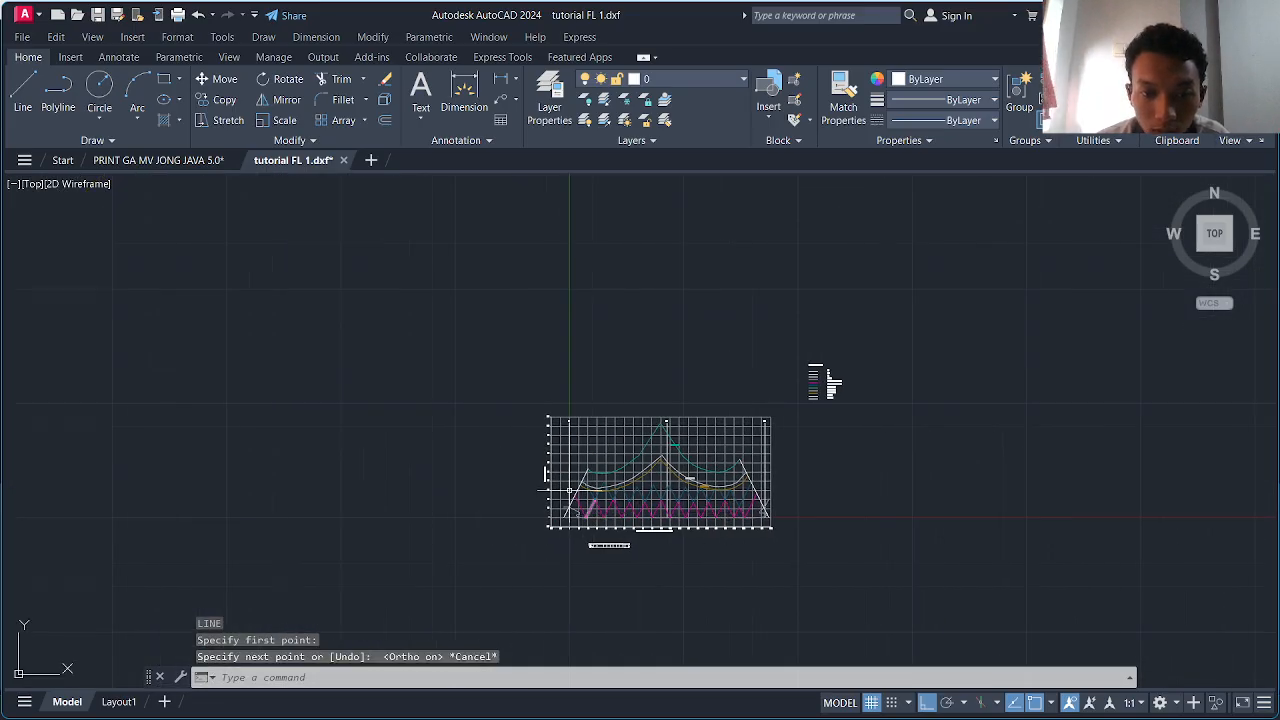
pyautogui.write('l')
pyautogui.press('Return')
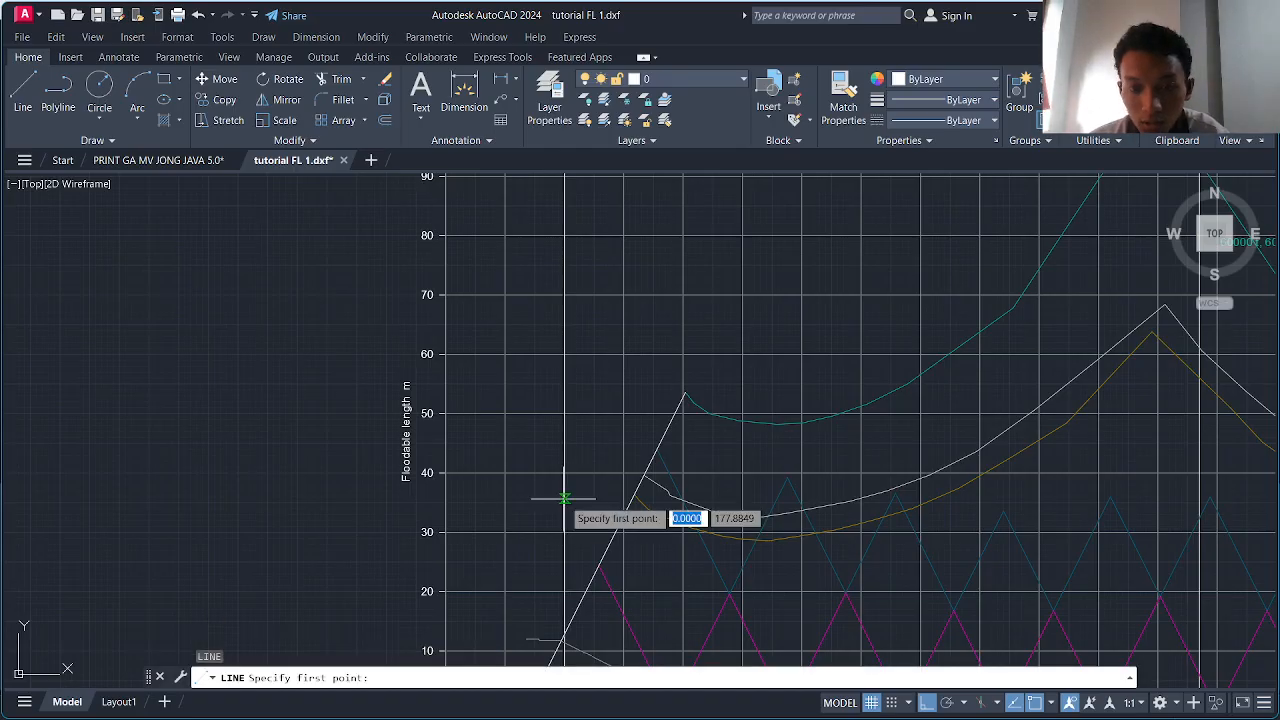
pyautogui.click(564, 497)
pyautogui.scroll(-2, 854, 536)
pyautogui.moveTo(860, 535); pyautogui.dragTo(630, 535, button='middle')
pyautogui.moveTo(928, 540); pyautogui.dragTo(808, 535, button='middle')
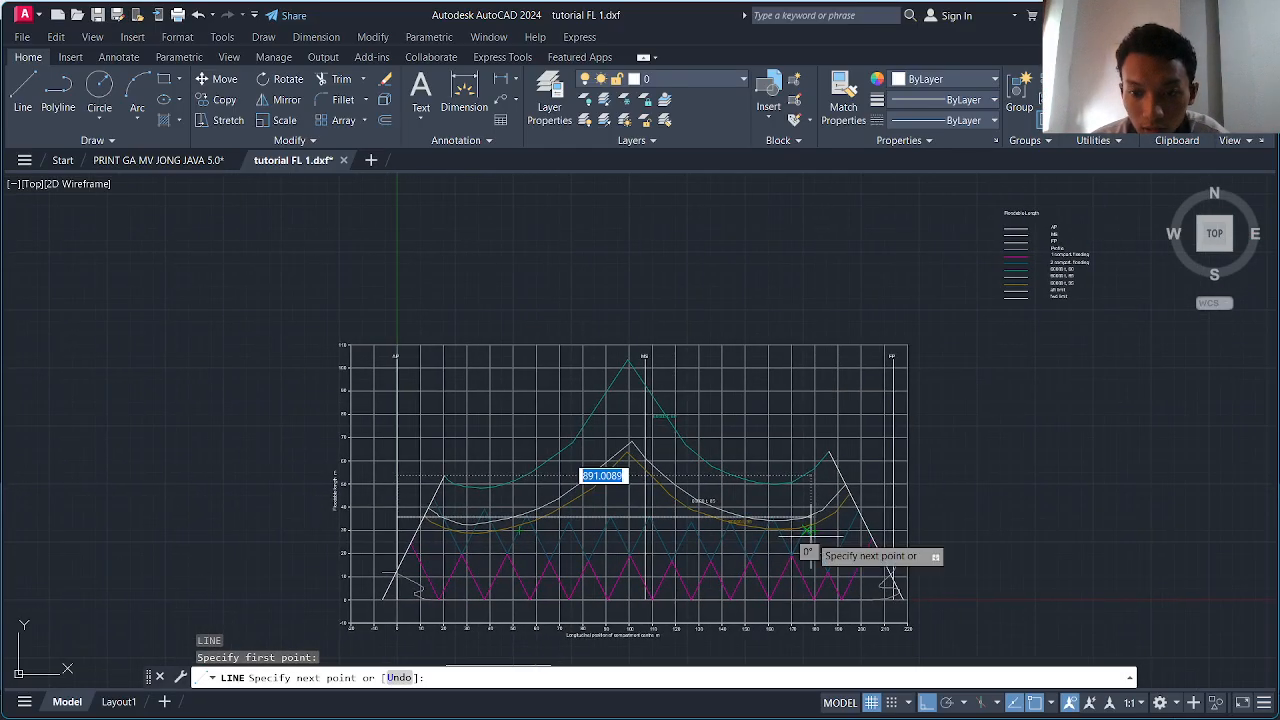
pyautogui.scroll(8, 858, 518)
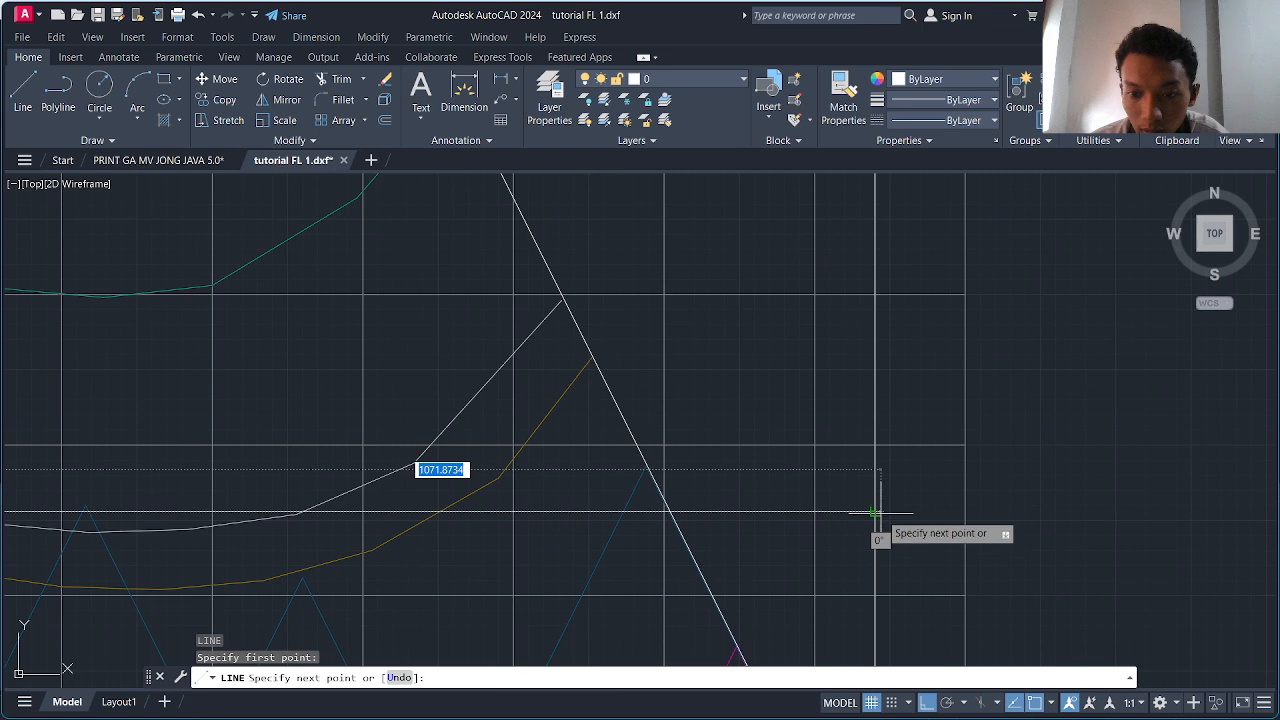
pyautogui.press('Escape')
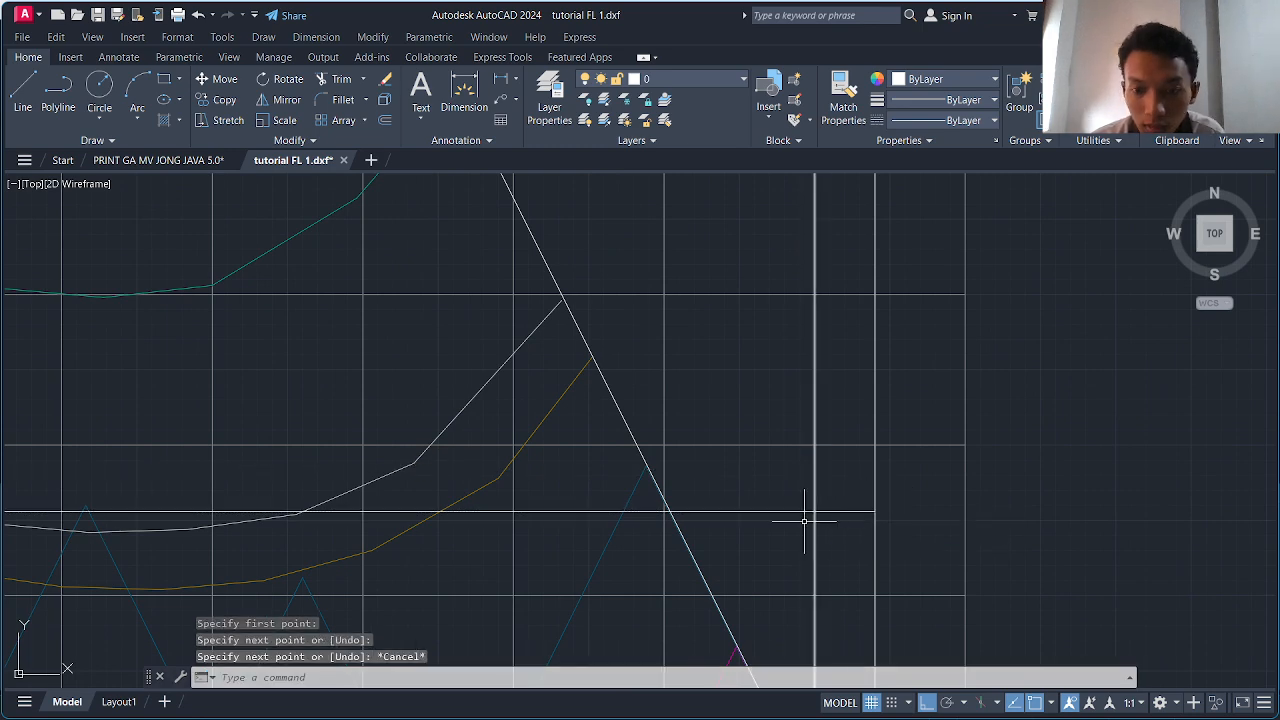
# - Change the colour of the new horizontal AP-to-FP line to red 153,27,30
pyautogui.click(803, 520)
pyautogui.click(757, 492)
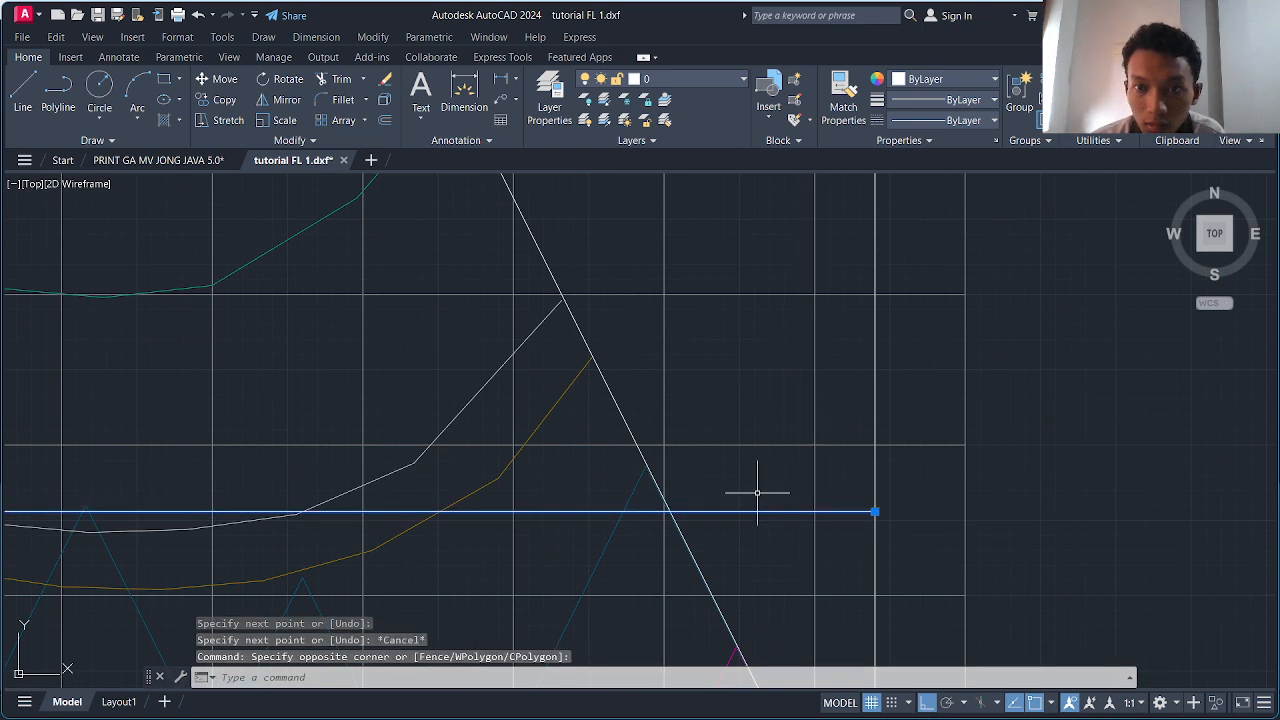
pyautogui.click(913, 78)
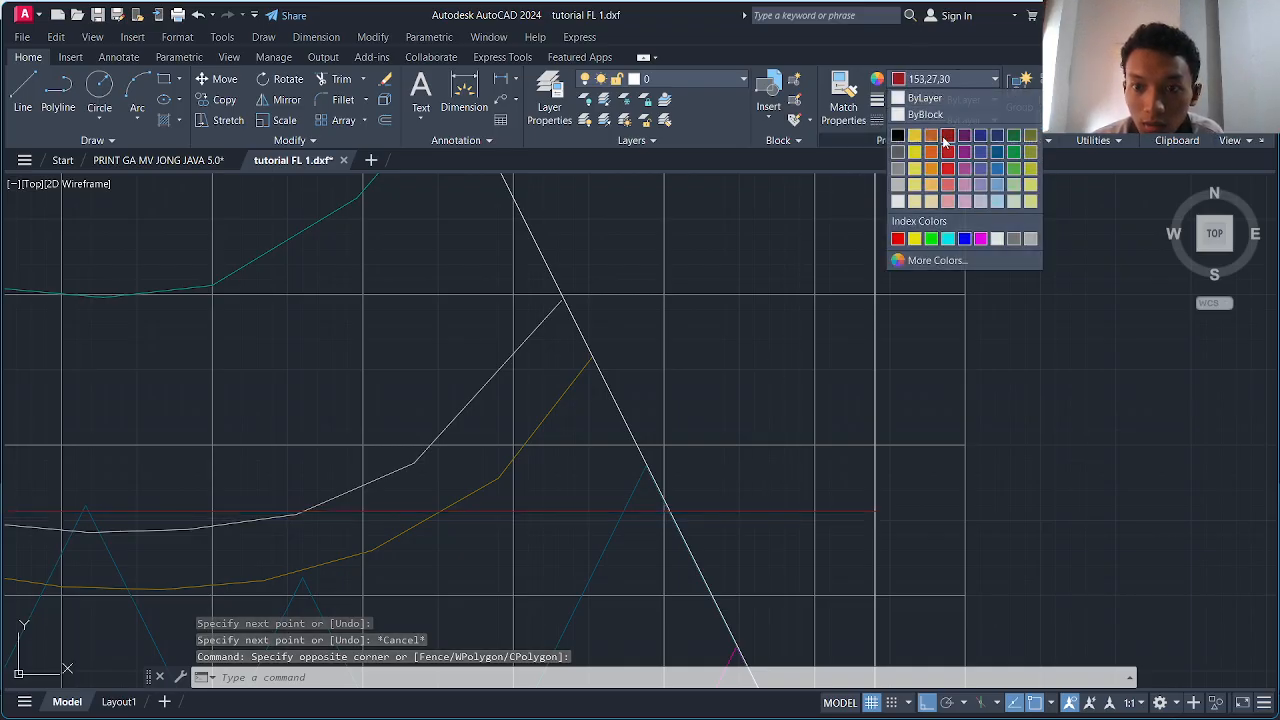
pyautogui.press('Escape')
# - Move the red AP-to-FP line straight down out of the chart to below the pasted ship profile
pyautogui.click(777, 529)
pyautogui.click(753, 500)
pyautogui.scroll(-2, 771, 514)
pyautogui.moveTo(771, 514); pyautogui.dragTo(963, 379, button='middle')
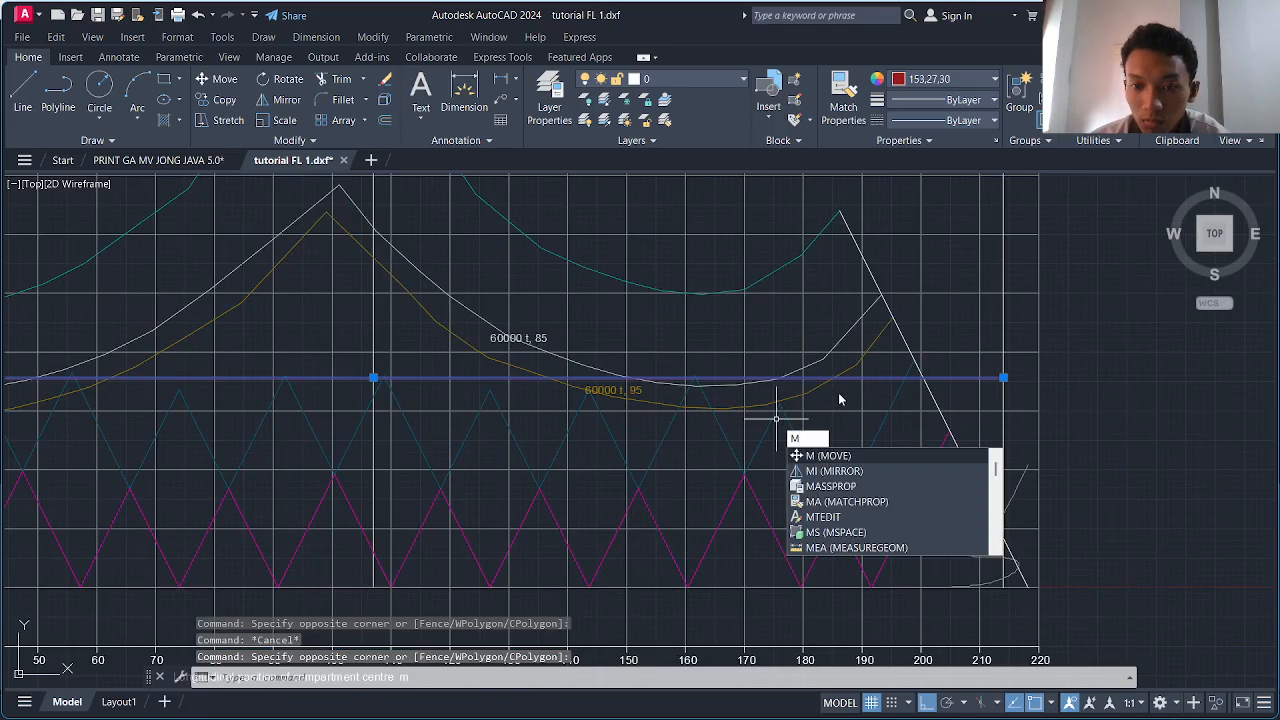
pyautogui.press('Return')
pyautogui.click(1100, 372)
pyautogui.scroll(-2, 1119, 338)
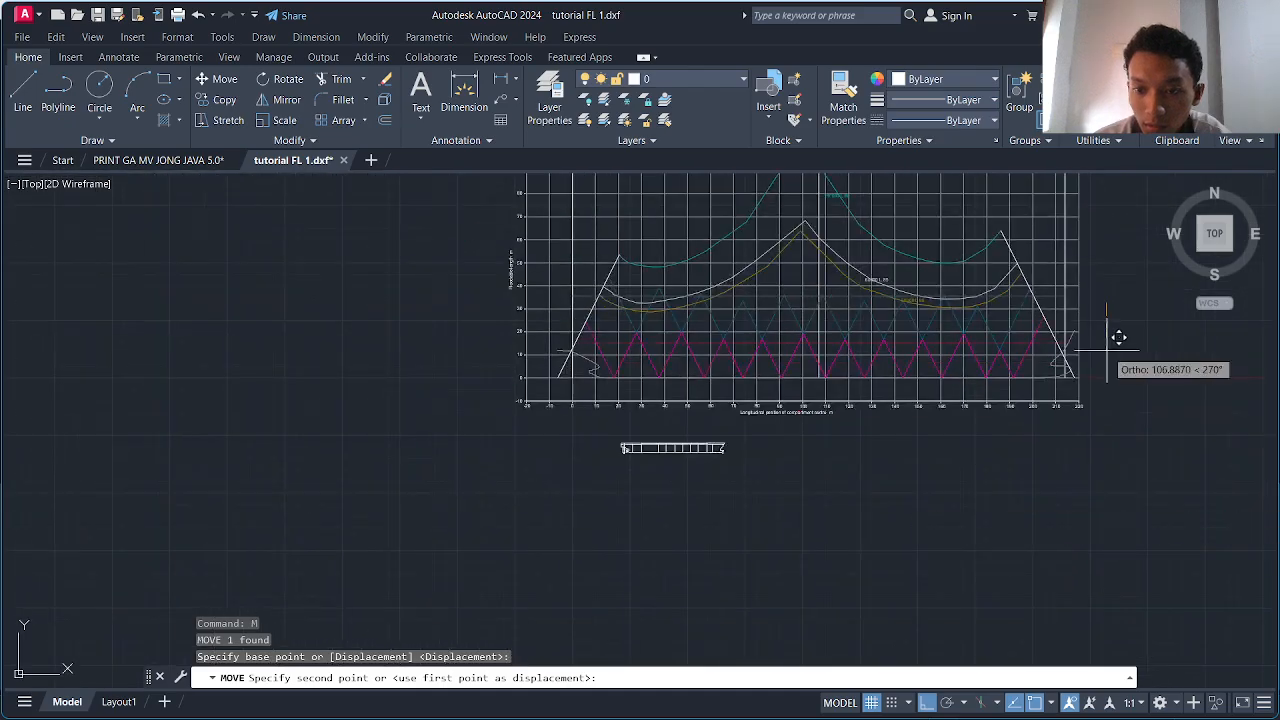
pyautogui.click(1097, 490)
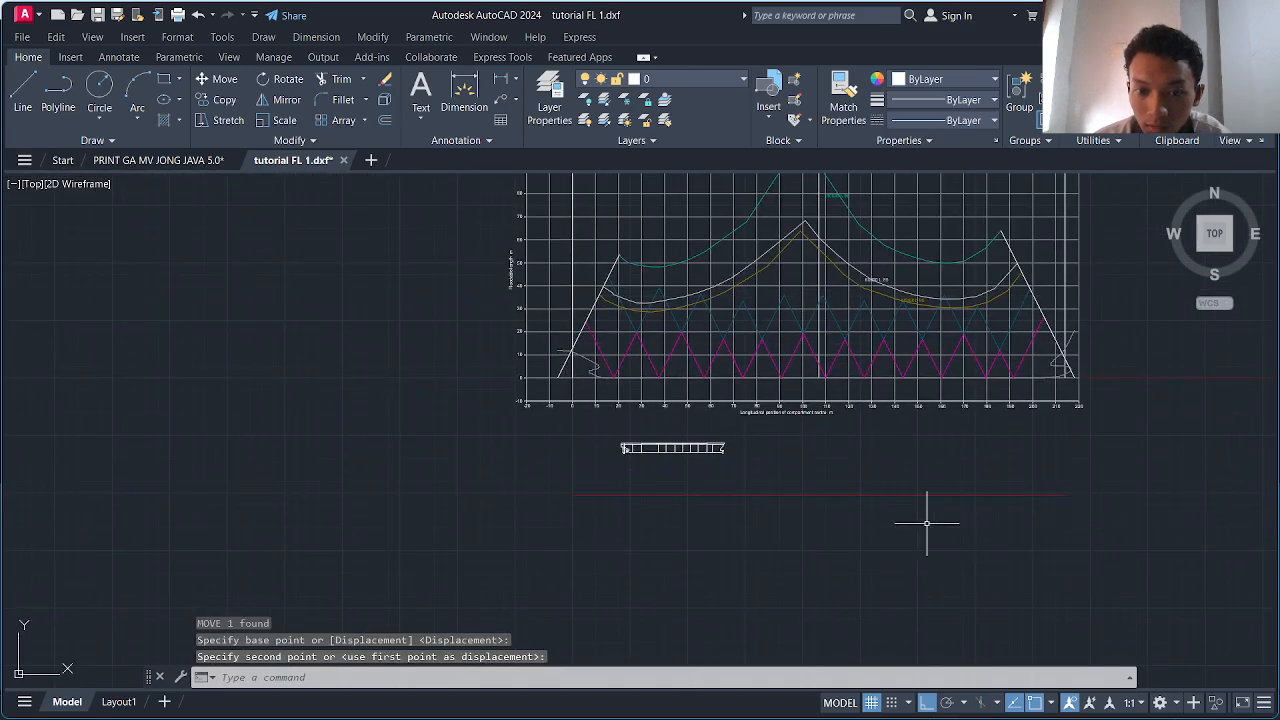
# - Move the red line further straight down to leave more space between it and the ship profile
pyautogui.click(867, 536)
pyautogui.click(851, 479)
pyautogui.write('m')
pyautogui.press('Return')
pyautogui.click(852, 553)
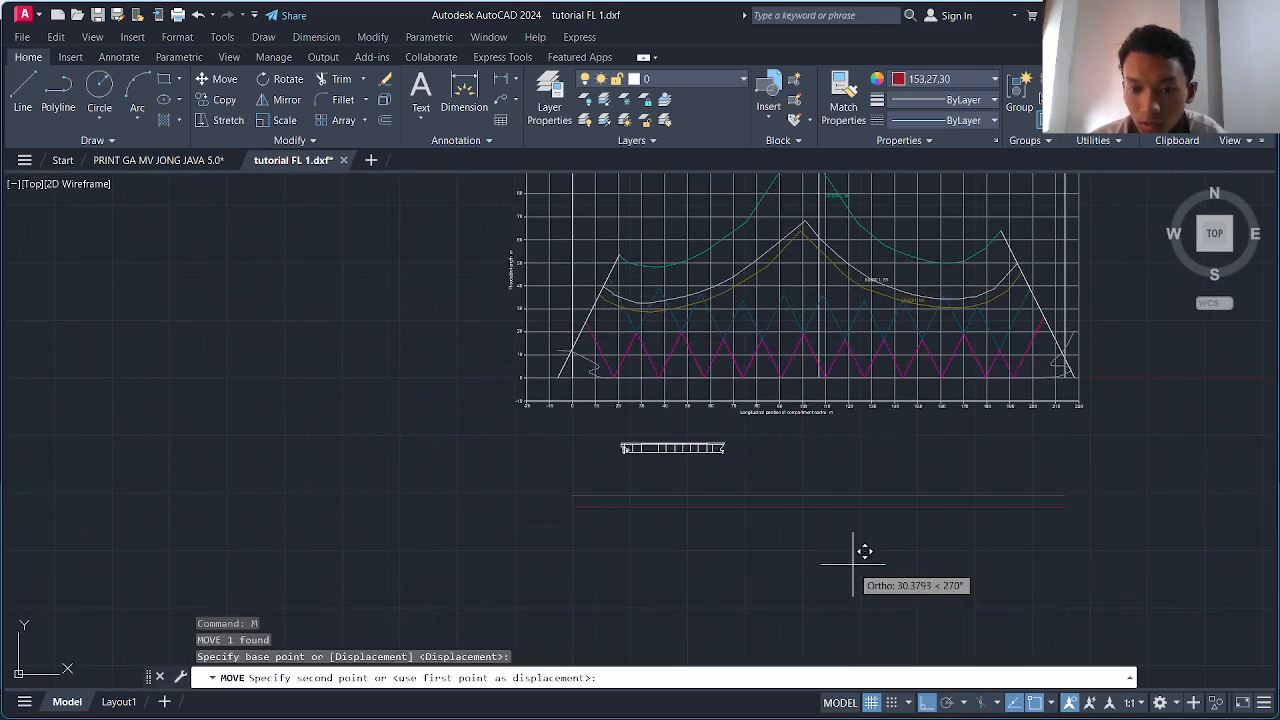
pyautogui.moveTo(870, 604); pyautogui.dragTo(843, 486, button='middle')
pyautogui.click(848, 535)
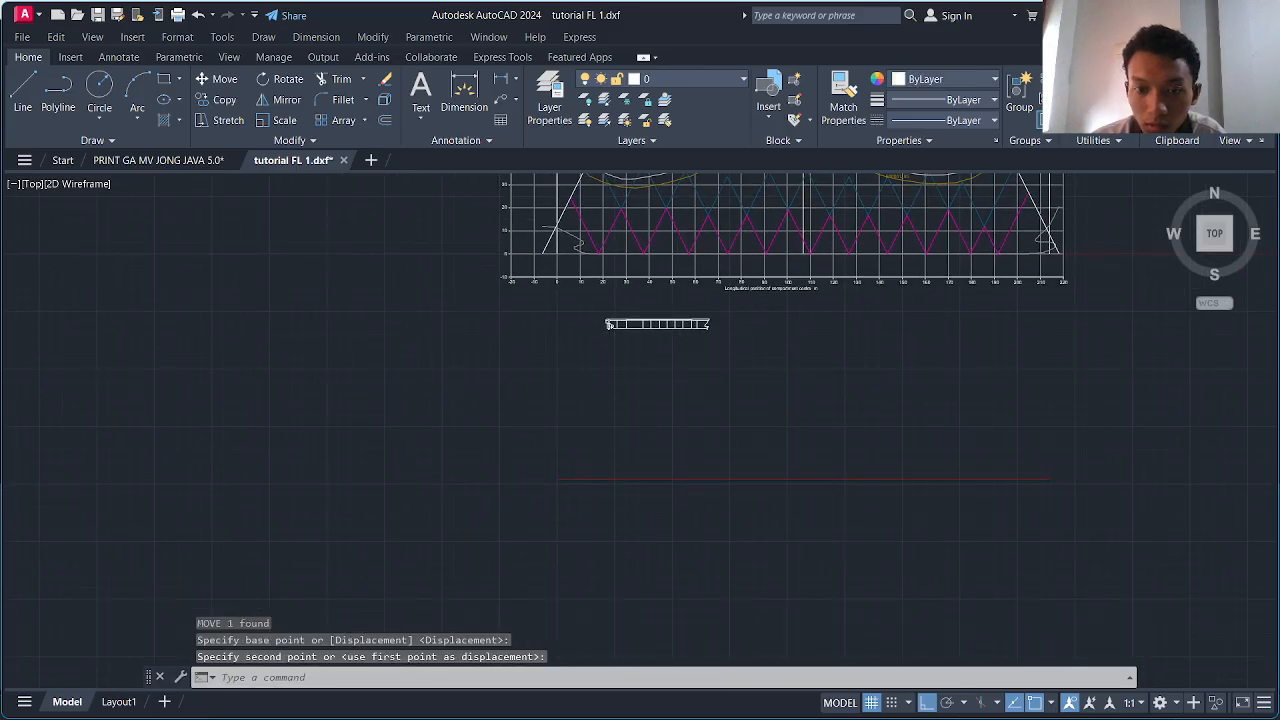
# - Move the whole ship profile, with Ortho off, from the lower end of its AP line onto the aft end of the red line
pyautogui.scroll(1, 665, 335)
pyautogui.moveTo(700, 352)
pyautogui.mouseDown(button='middle')
pyautogui.moveTo(757, 402)
pyautogui.moveTo(749, 429)
pyautogui.moveTo(805, 416)
pyautogui.mouseUp(button='middle')
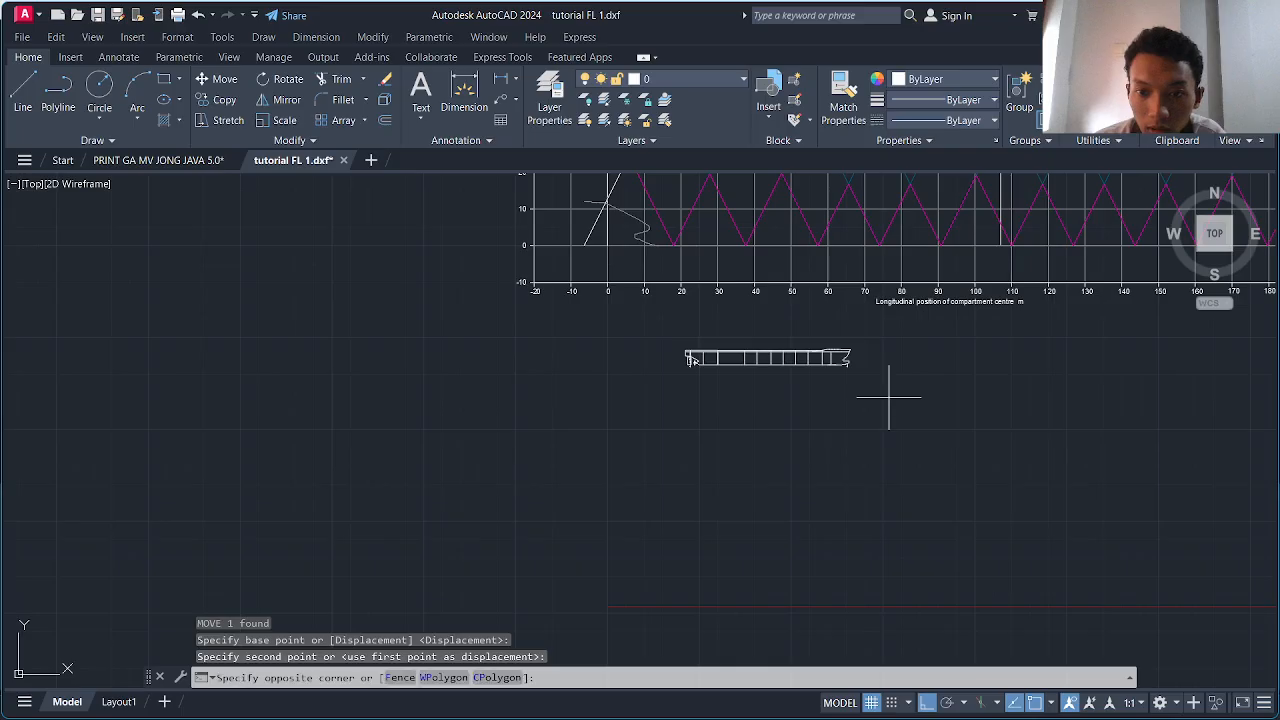
pyautogui.click(672, 345)
pyautogui.scroll(5, 710, 380)
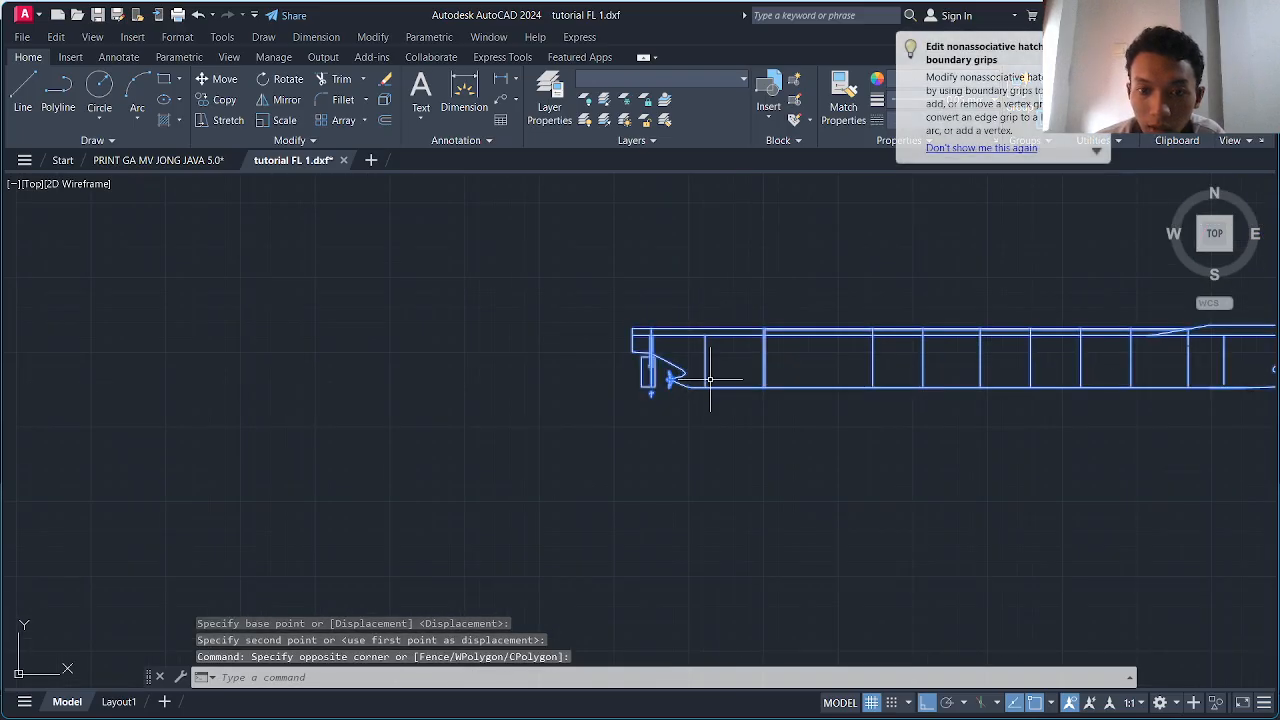
pyautogui.scroll(-2, 710, 380)
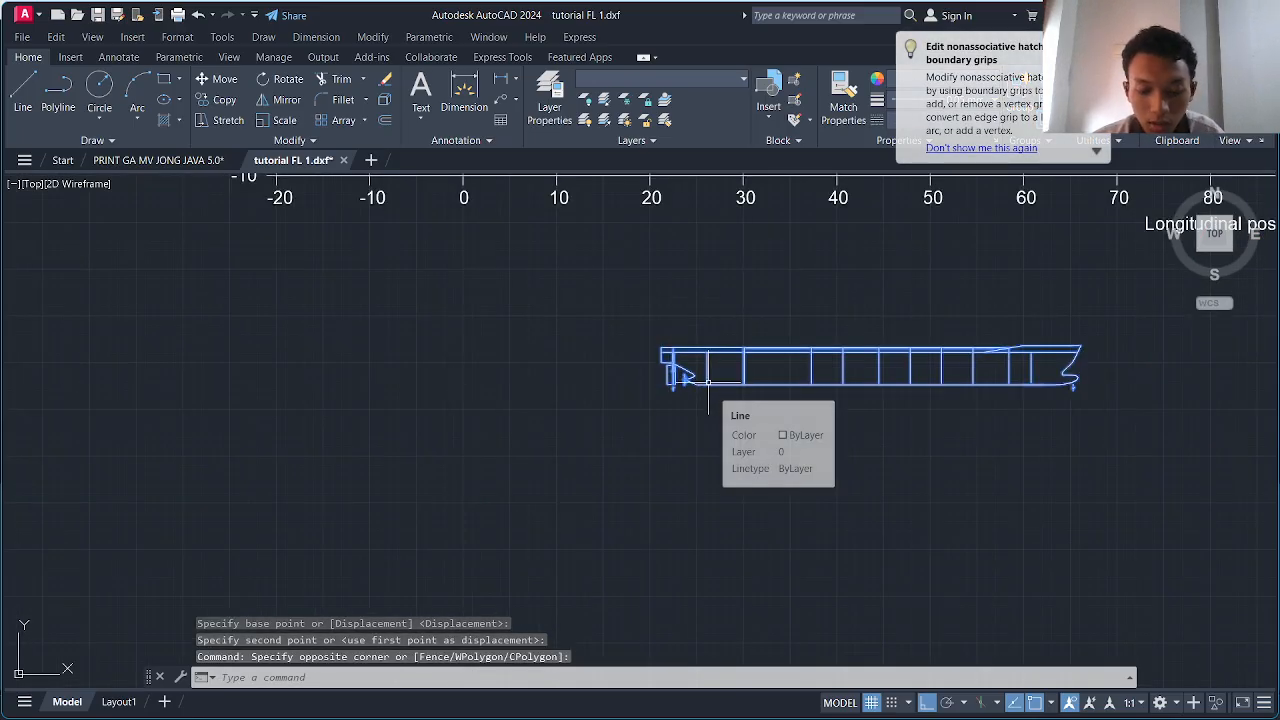
pyautogui.write('M')
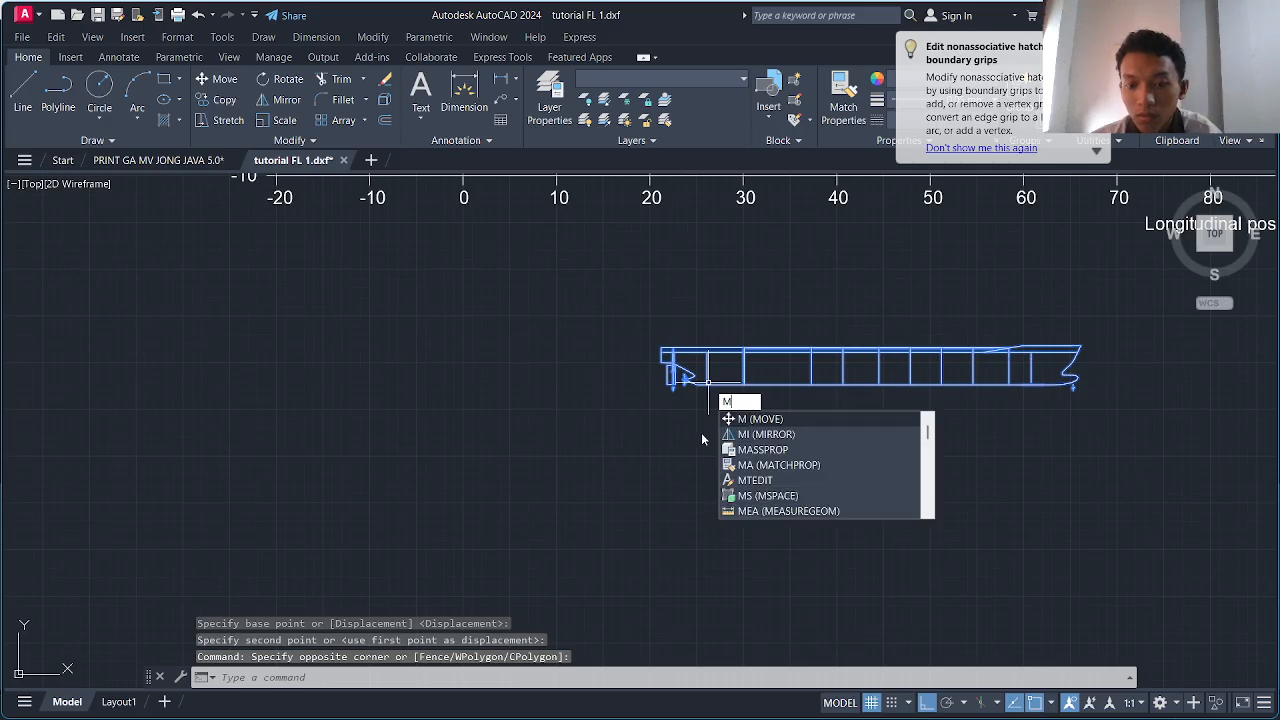
pyautogui.press('Return')
pyautogui.scroll(5, 680, 429)
pyautogui.moveTo(634, 351); pyautogui.dragTo(656, 398, button='middle')
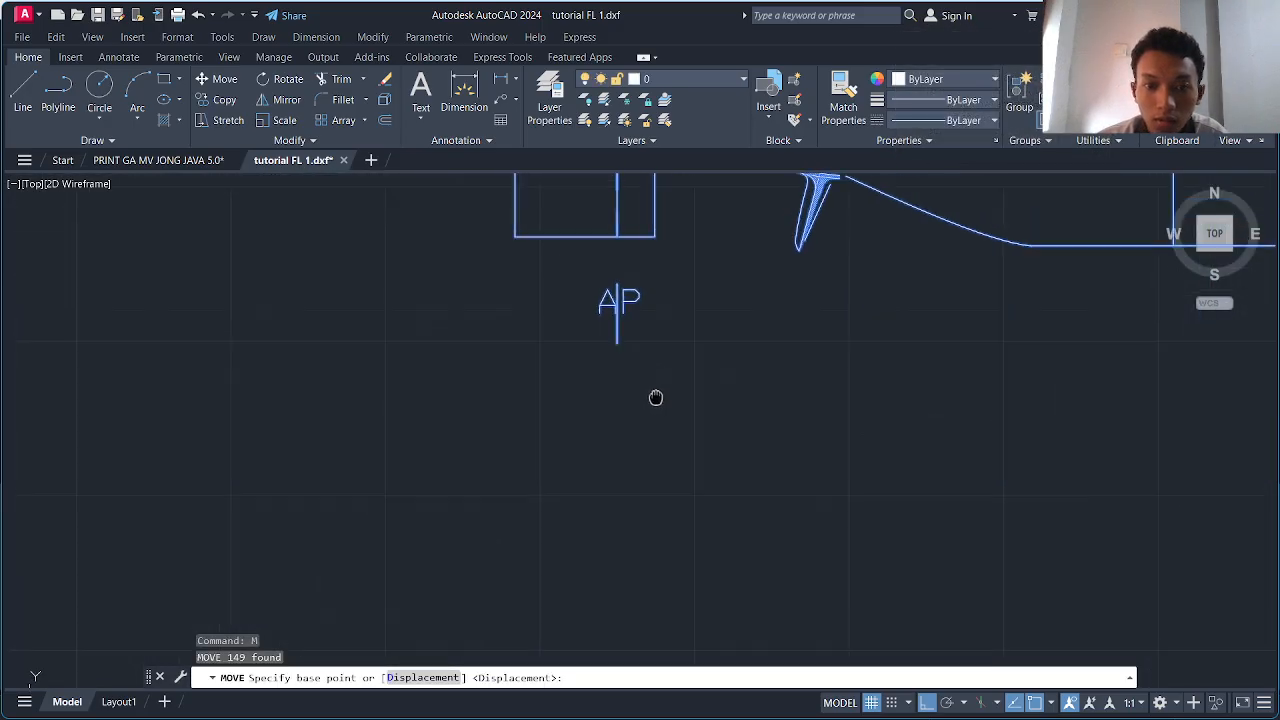
pyautogui.moveTo(623, 357); pyautogui.dragTo(645, 472, button='middle')
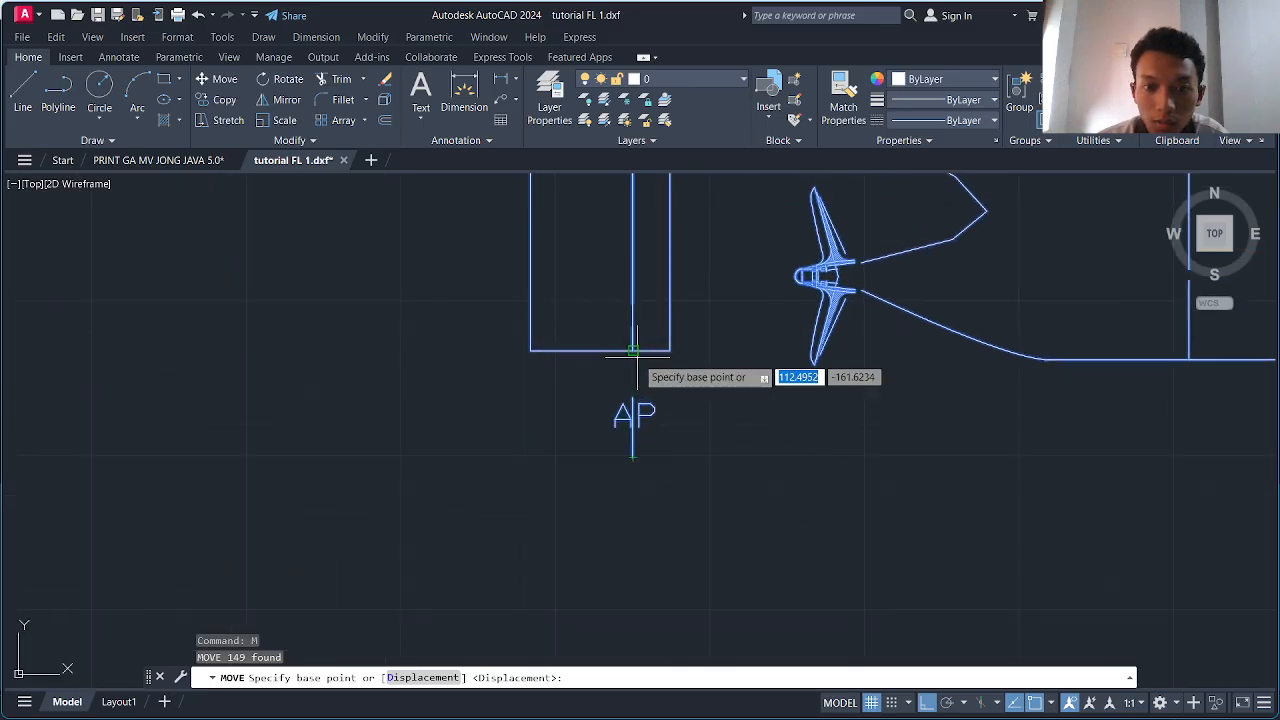
pyautogui.scroll(4, 633, 350)
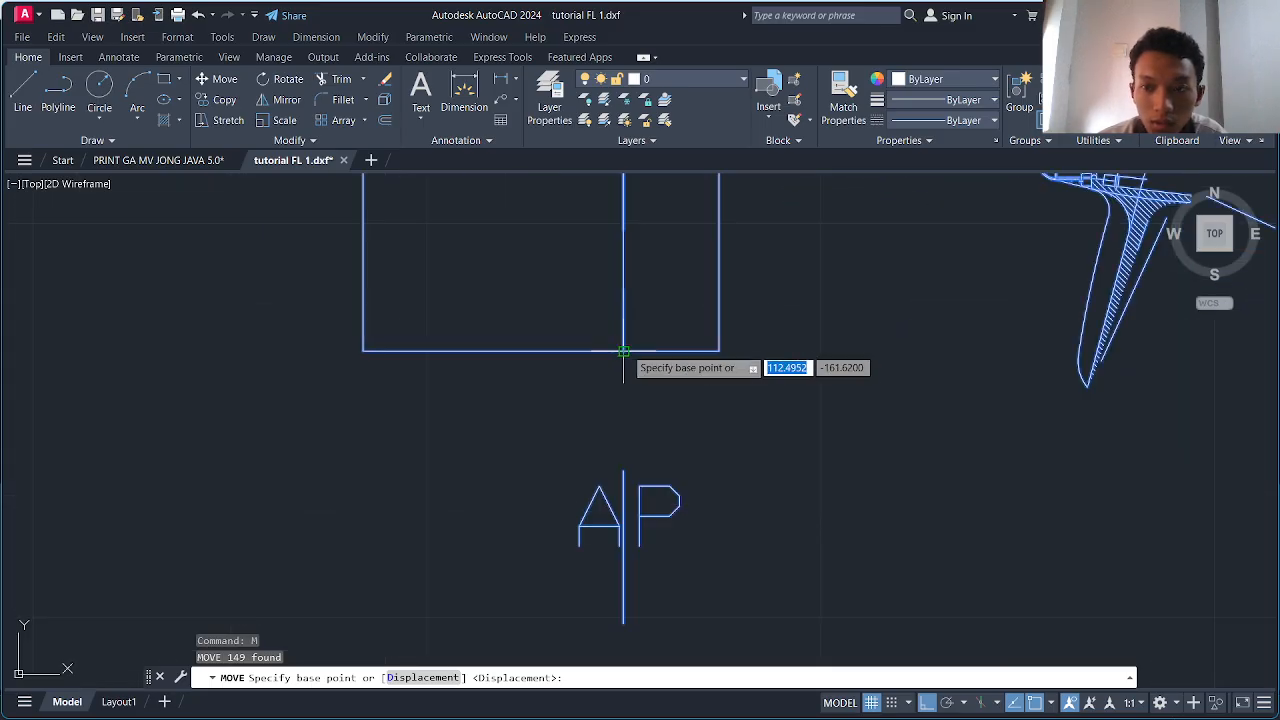
pyautogui.scroll(-4, 640, 515)
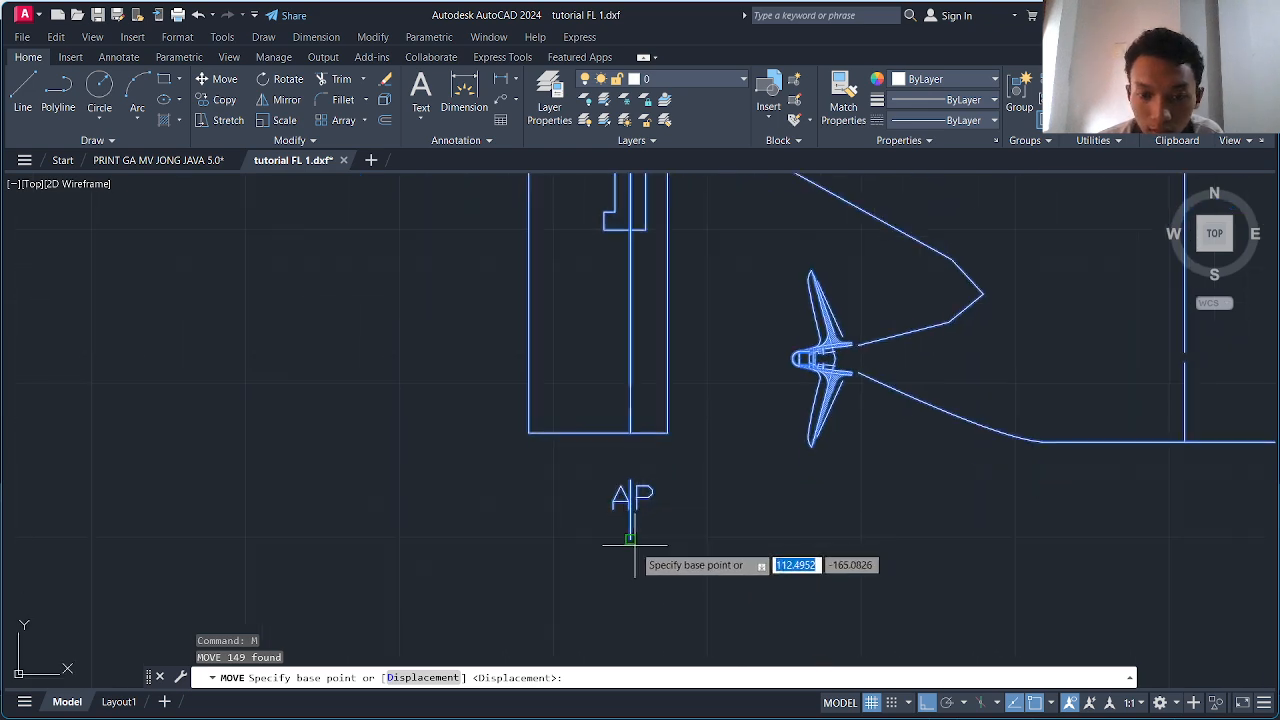
pyautogui.click(632, 543)
pyautogui.scroll(-5, 600, 545)
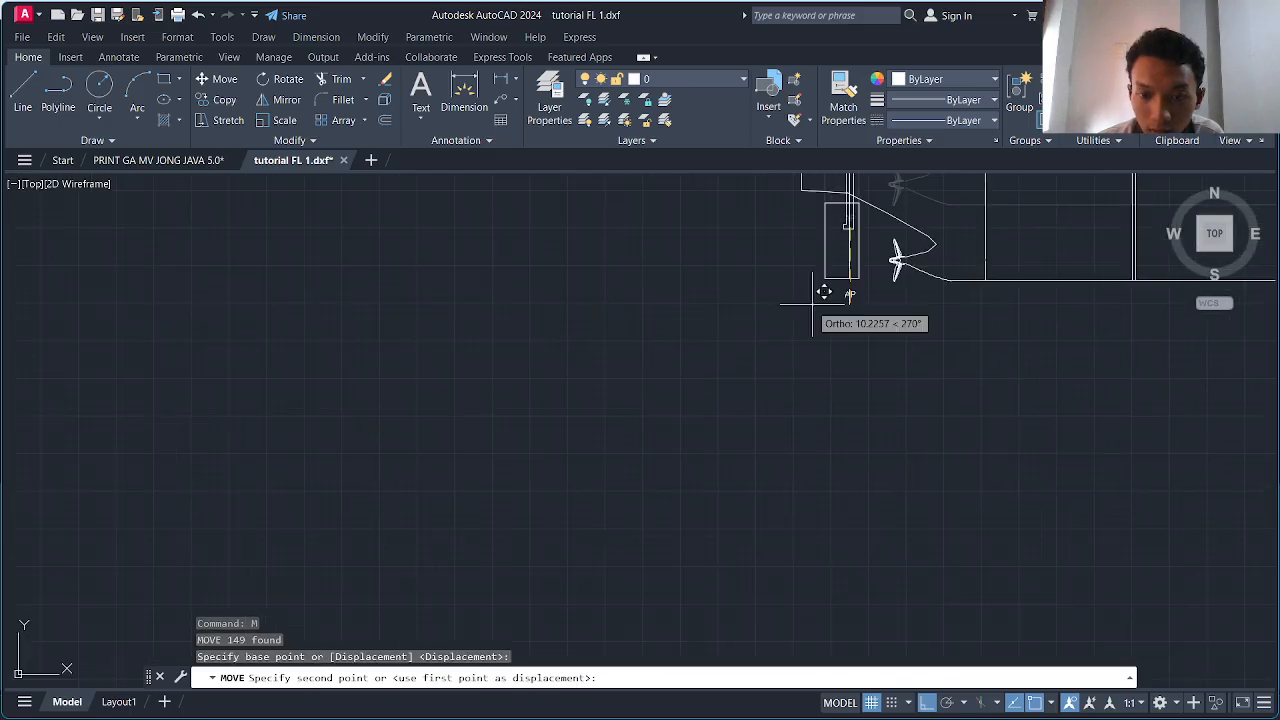
pyautogui.click(926, 703)
pyautogui.scroll(-5, 800, 480)
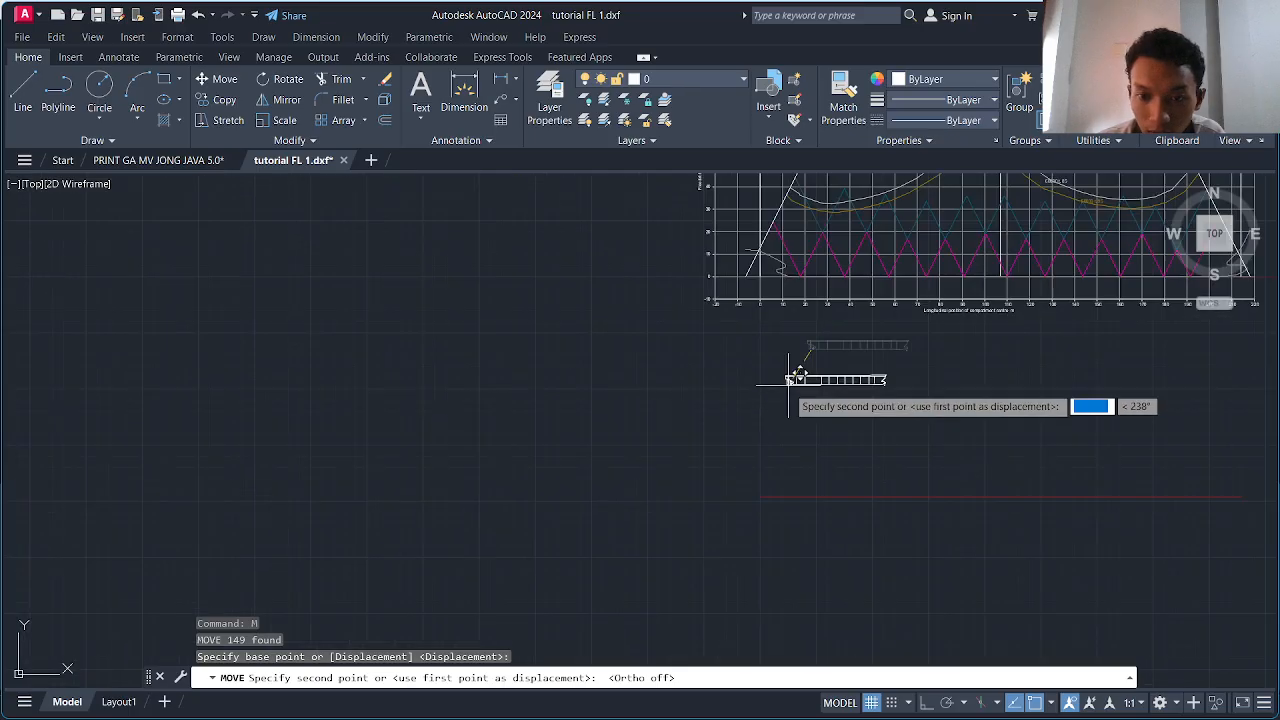
pyautogui.scroll(5, 865, 296)
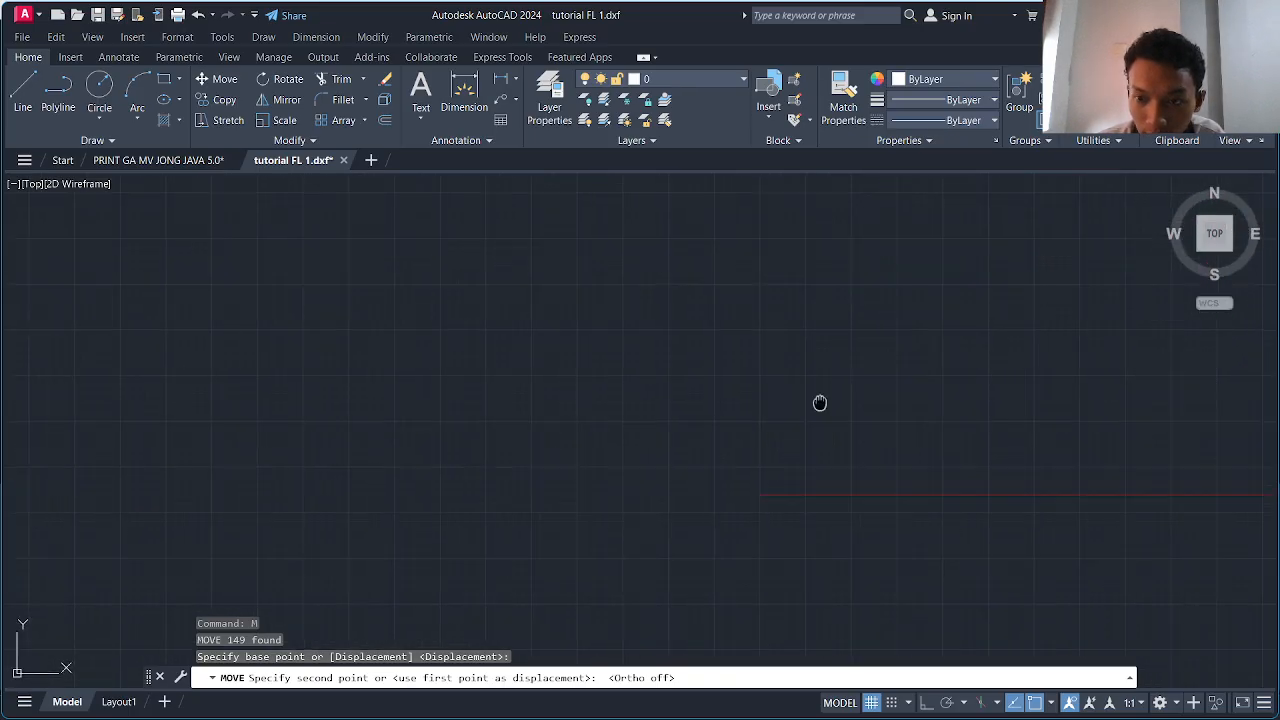
pyautogui.scroll(5, 820, 386)
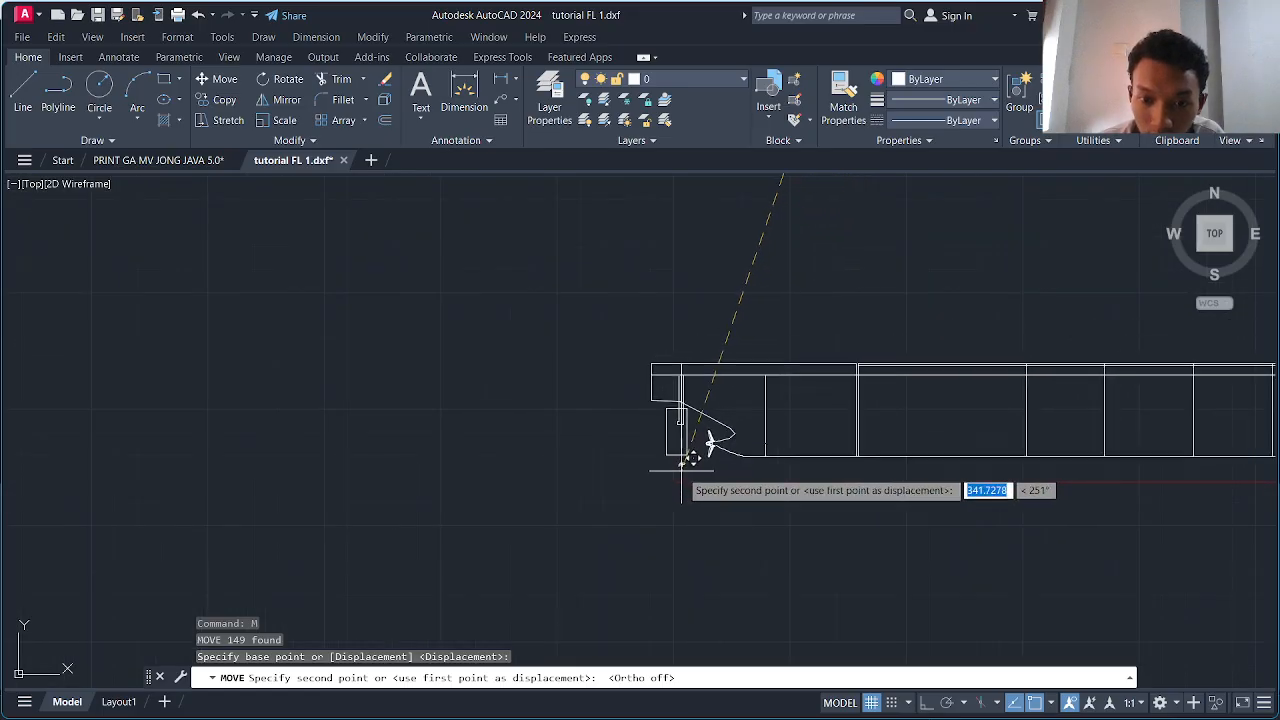
pyautogui.scroll(3, 690, 480)
pyautogui.scroll(-2, 680, 420)
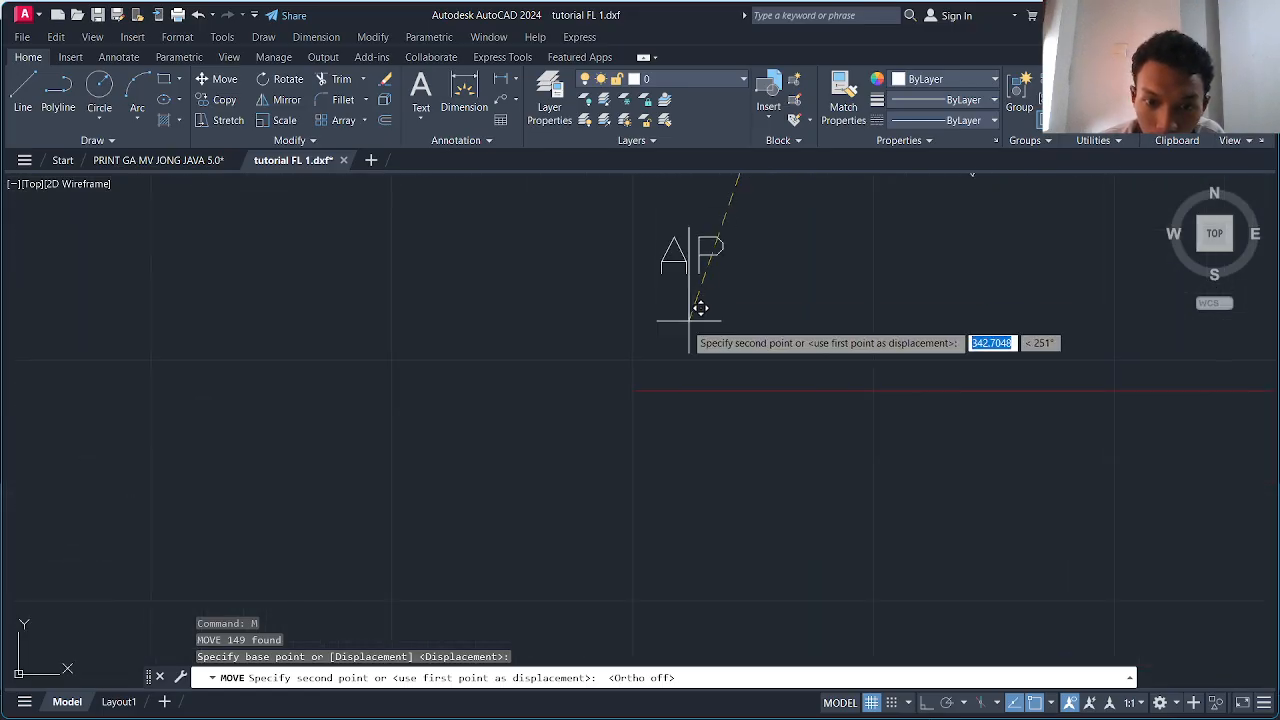
pyautogui.click(636, 386)
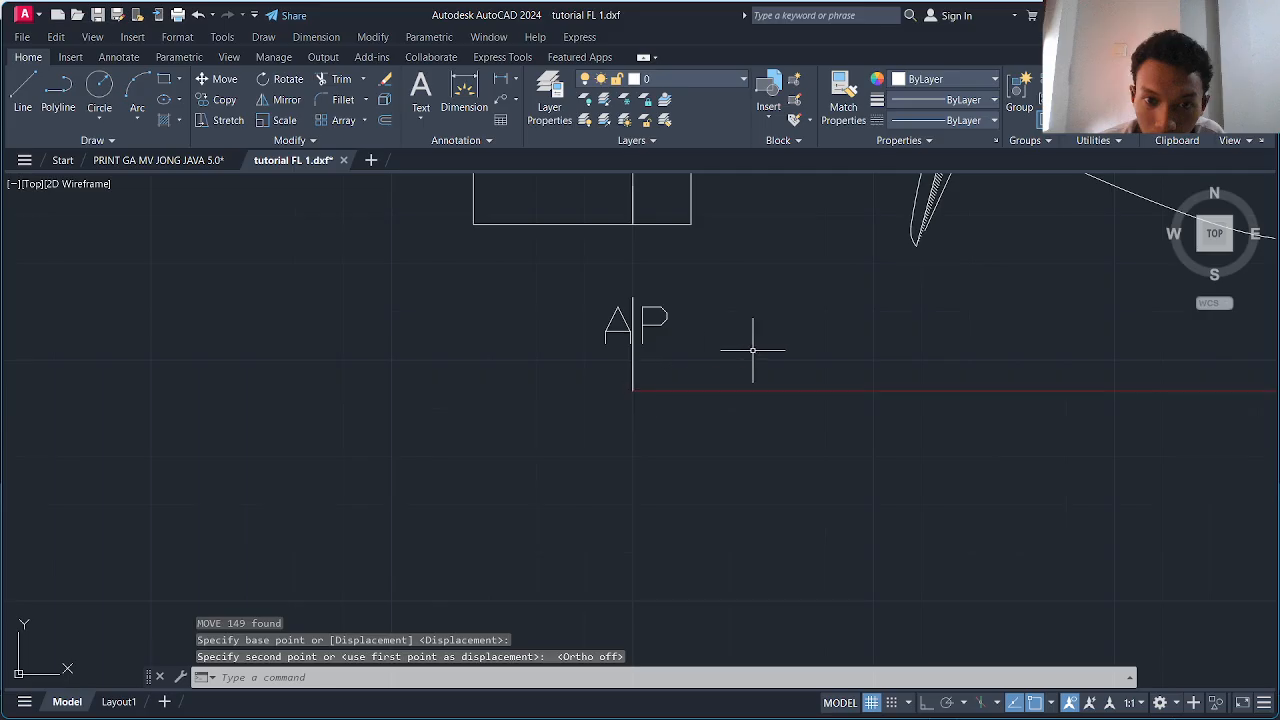
# - Select the whole ship profile with its bulkheads and AP and FP marks, leaving the red line out of the selection
pyautogui.scroll(-3, 751, 349)
pyautogui.scroll(-5, 745, 360)
pyautogui.moveTo(1200, 380); pyautogui.dragTo(787, 376, button='middle')
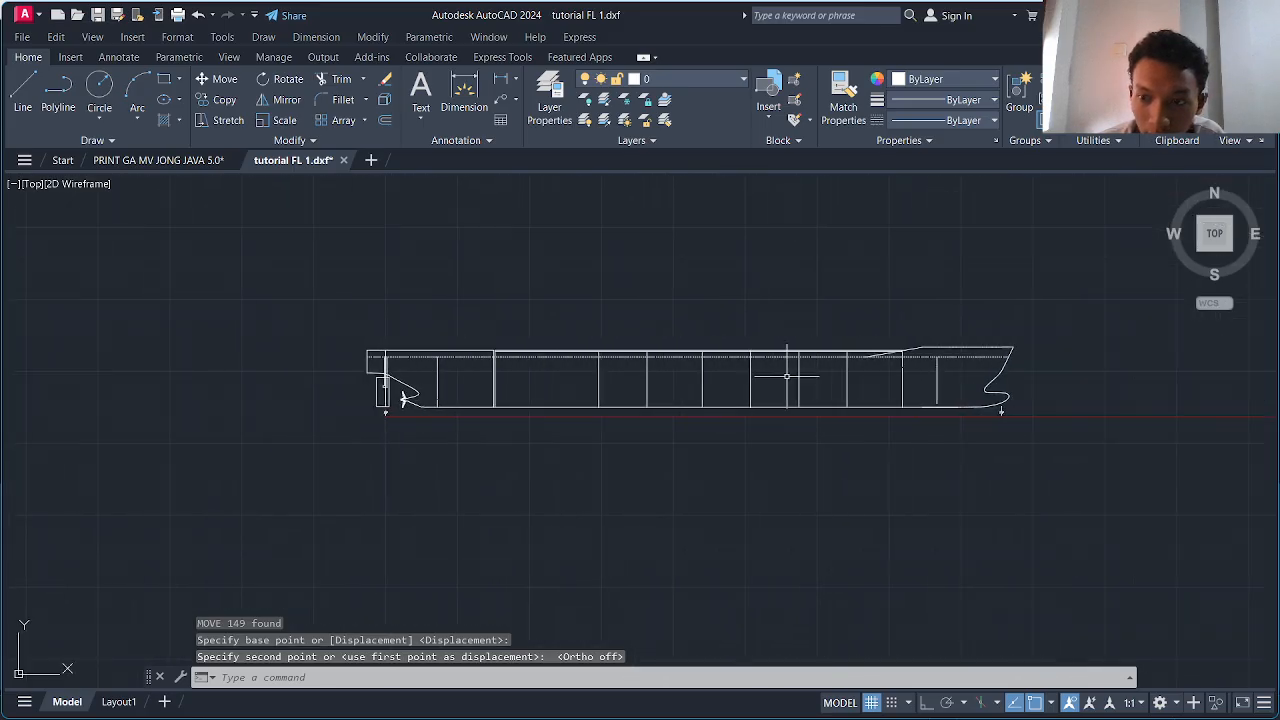
pyautogui.click(1014, 432)
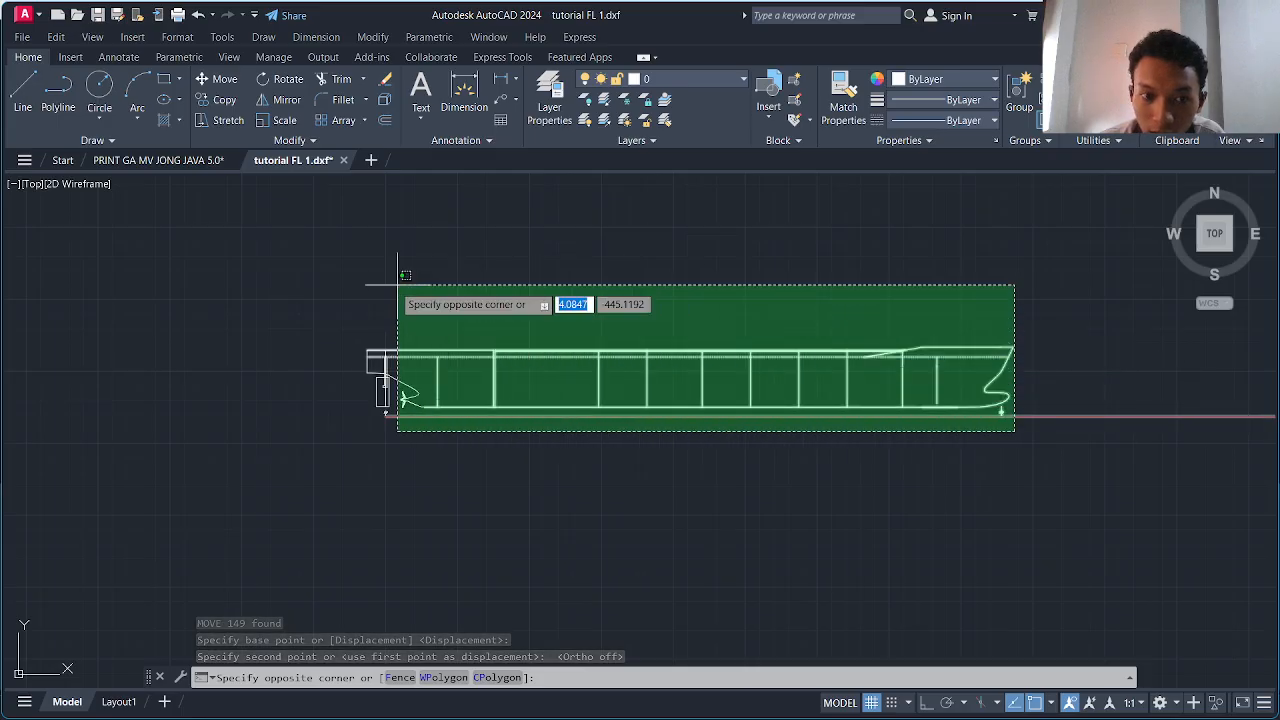
pyautogui.click(288, 248)
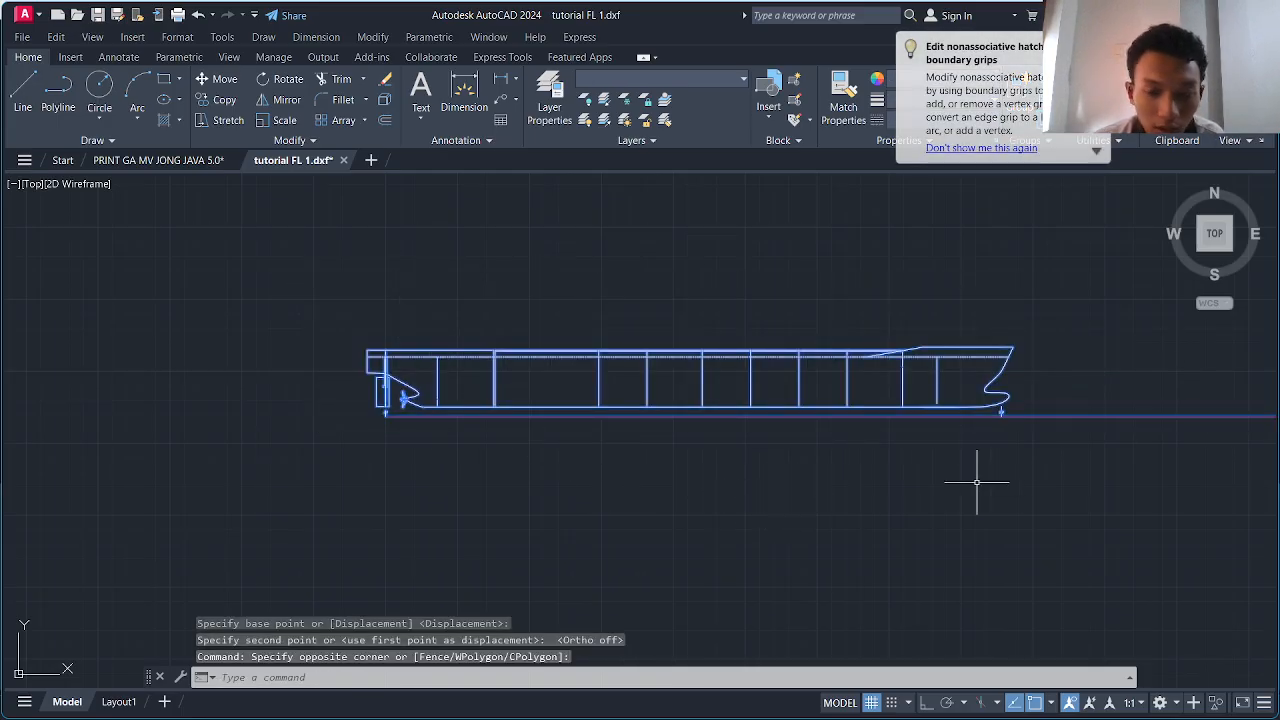
pyautogui.scroll(4, 1080, 470)
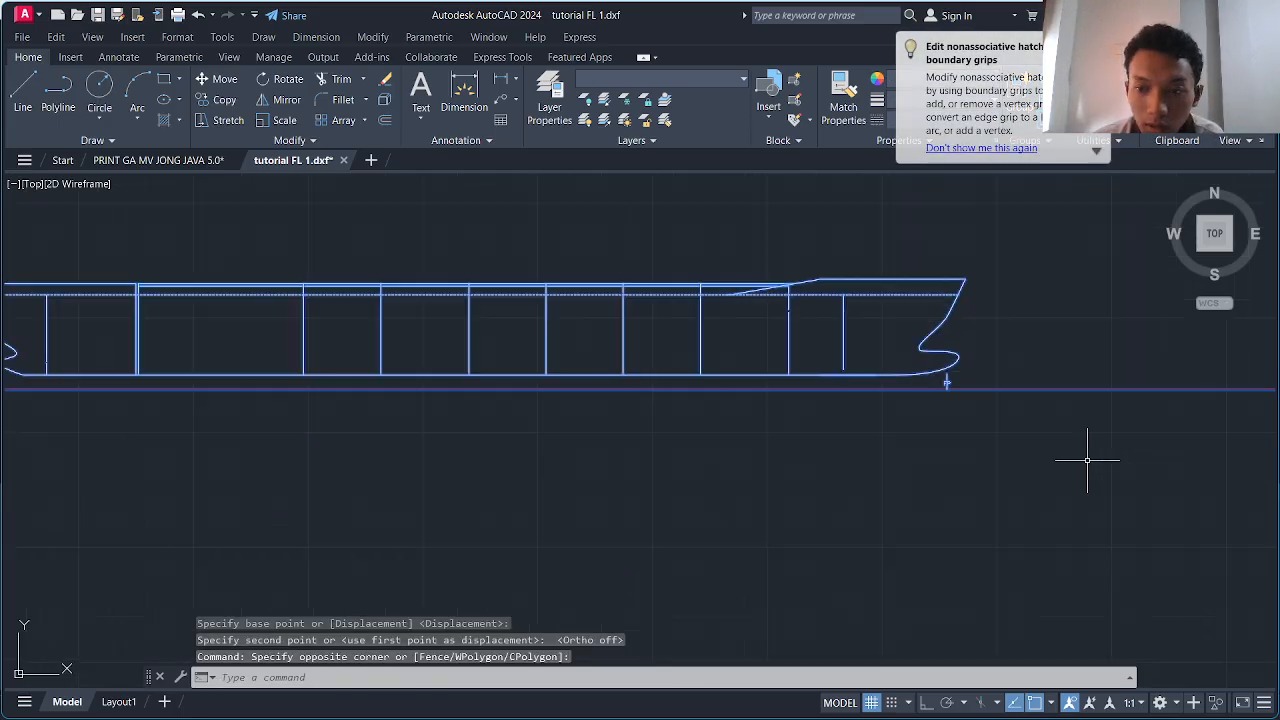
pyautogui.click(958, 484)
pyautogui.click(900, 402)
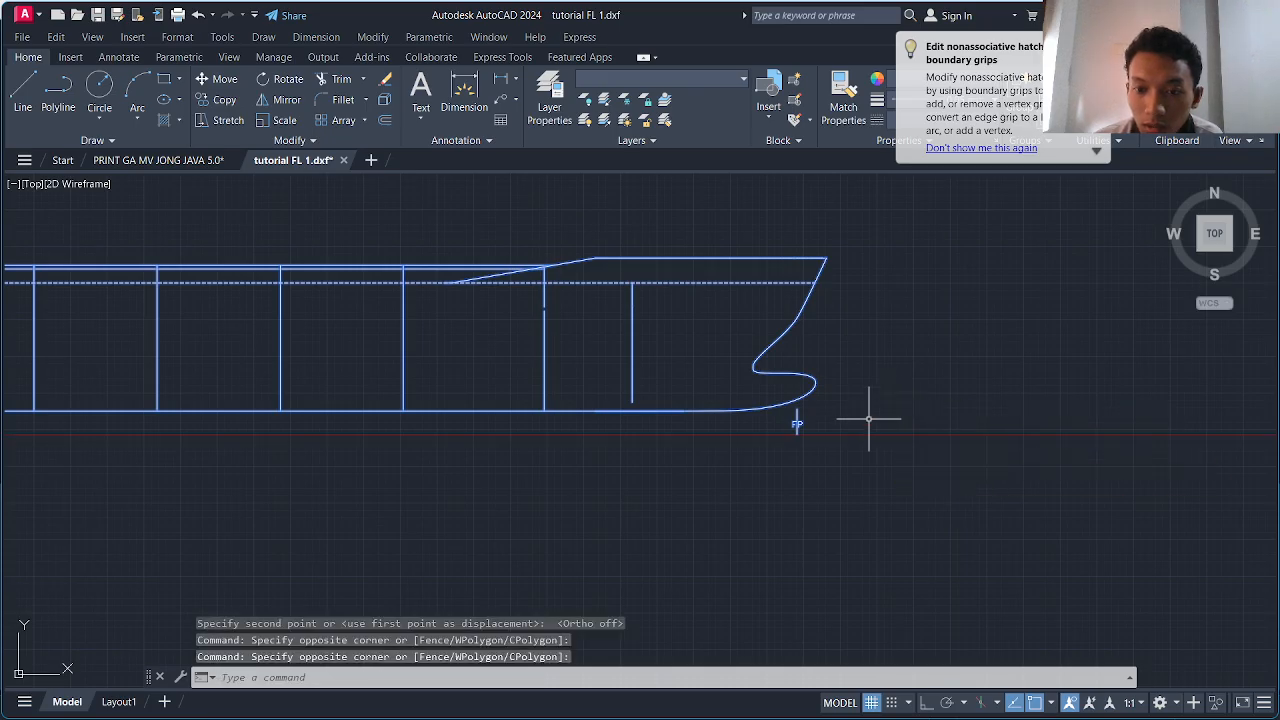
pyautogui.scroll(3, 825, 432)
pyautogui.scroll(-6, 686, 443)
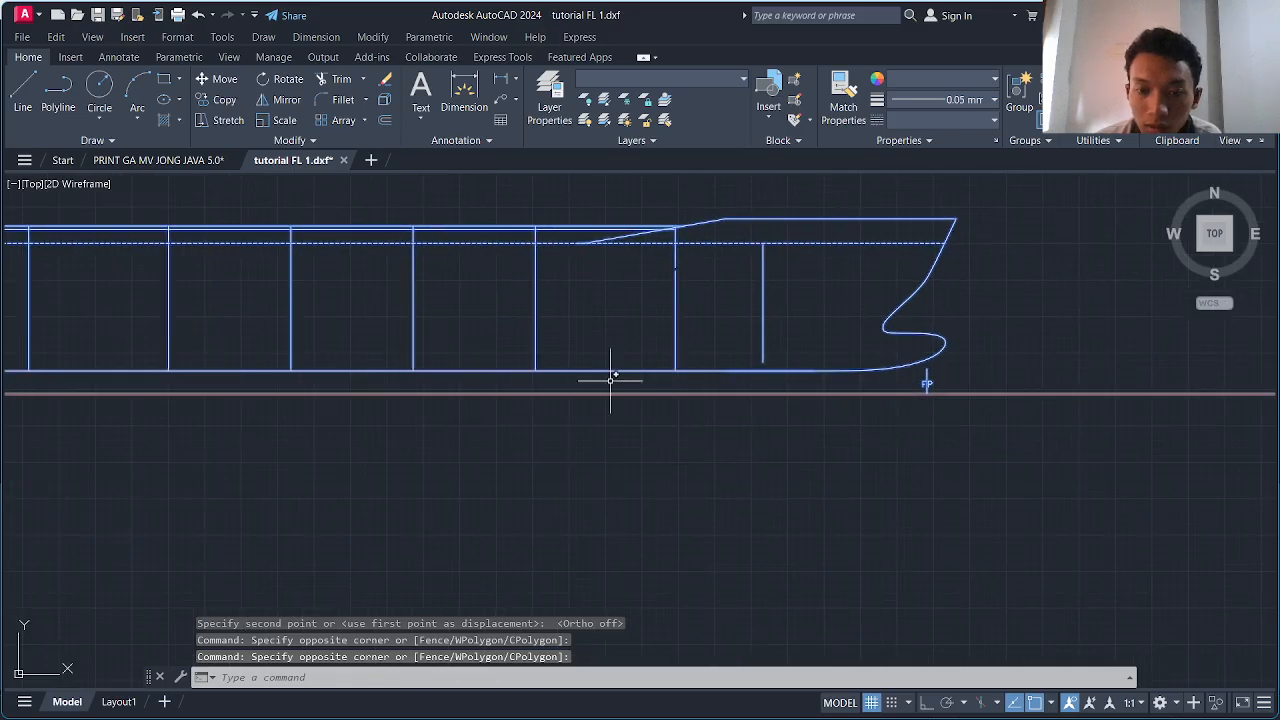
# - Start a Scale by Reference of the ship profile from the lower AP end, taking the AP-to-FP distance as reference length with Ortho on
pyautogui.moveTo(484, 425); pyautogui.dragTo(932, 483, button='middle')
pyautogui.scroll(4, 569, 487)
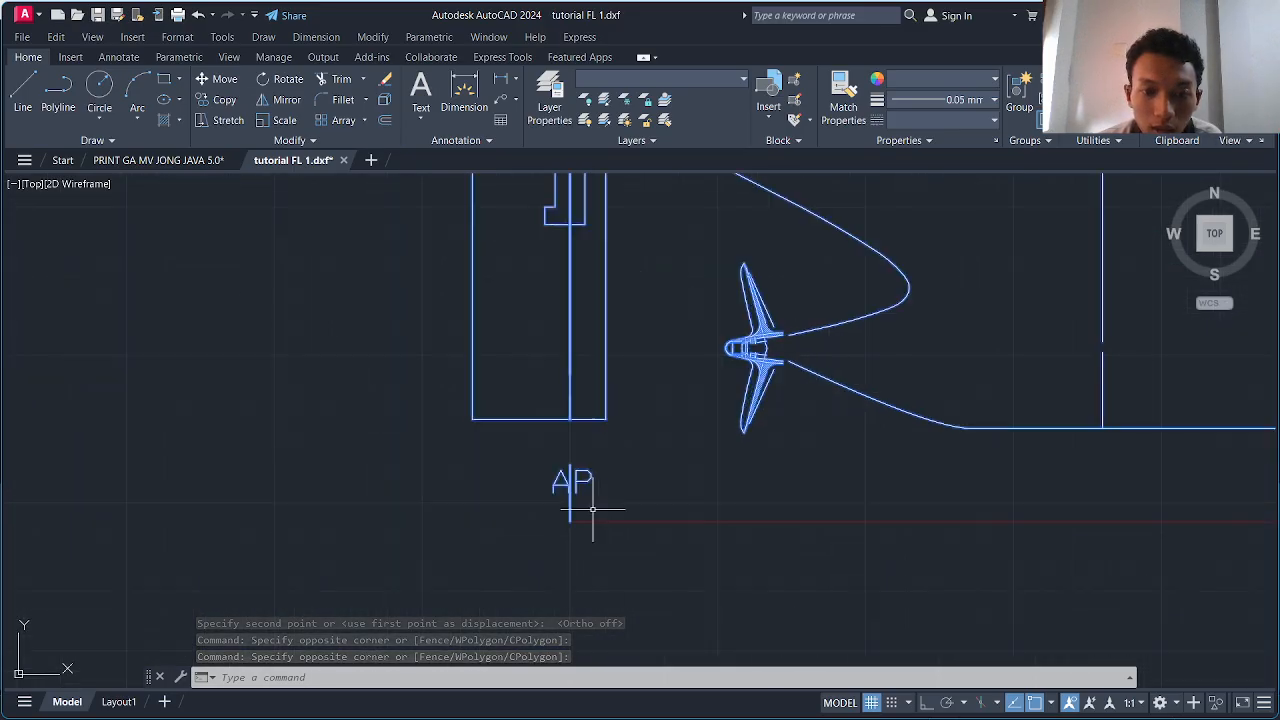
pyautogui.write('s')
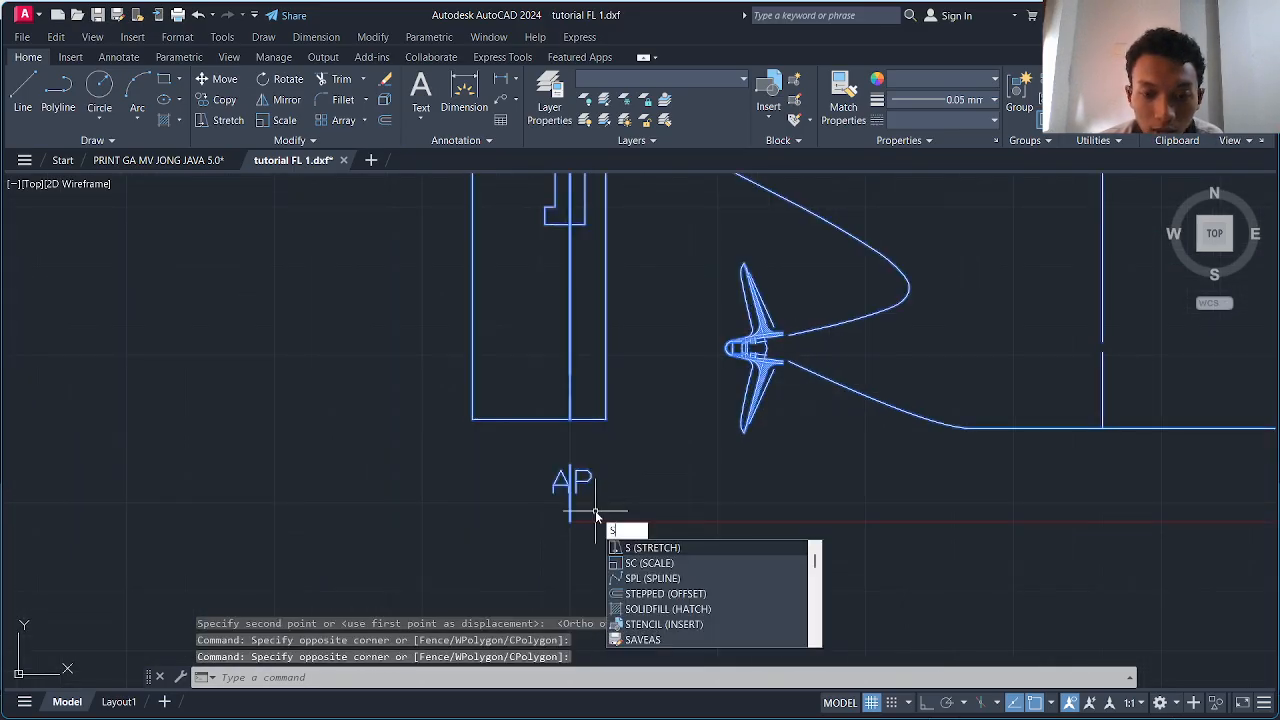
pyautogui.click(659, 564)
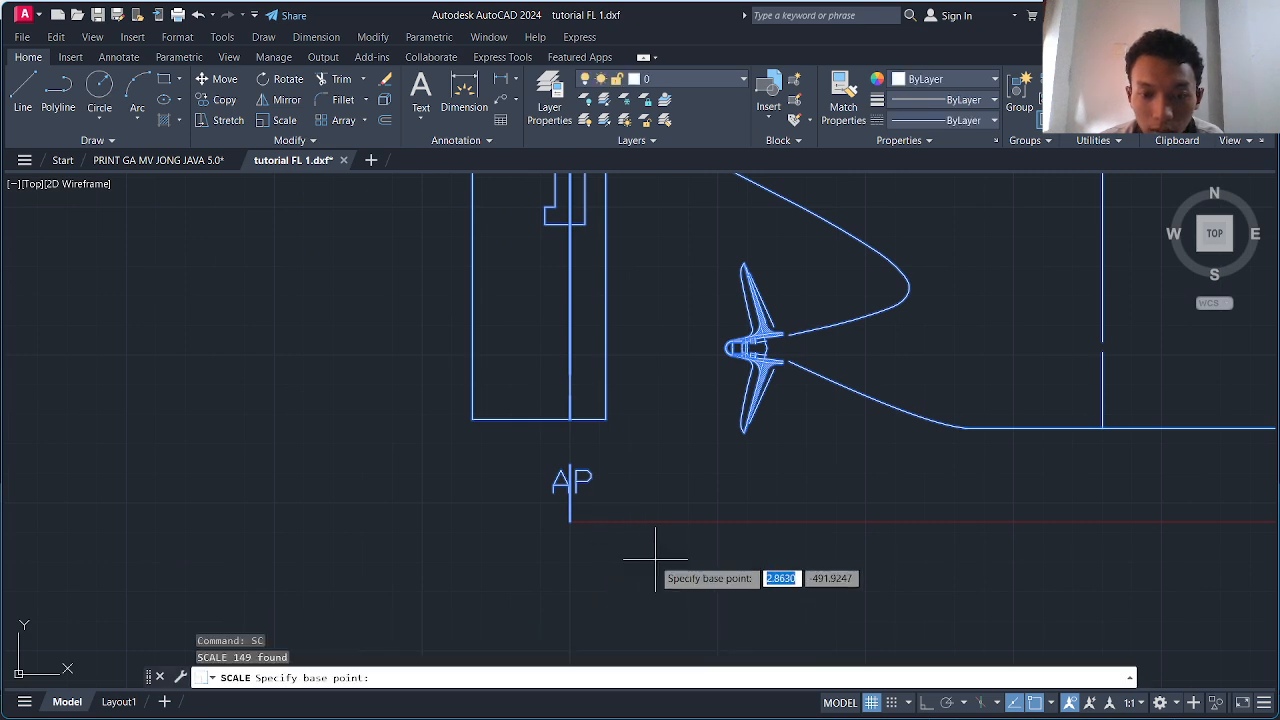
pyautogui.click(570, 521)
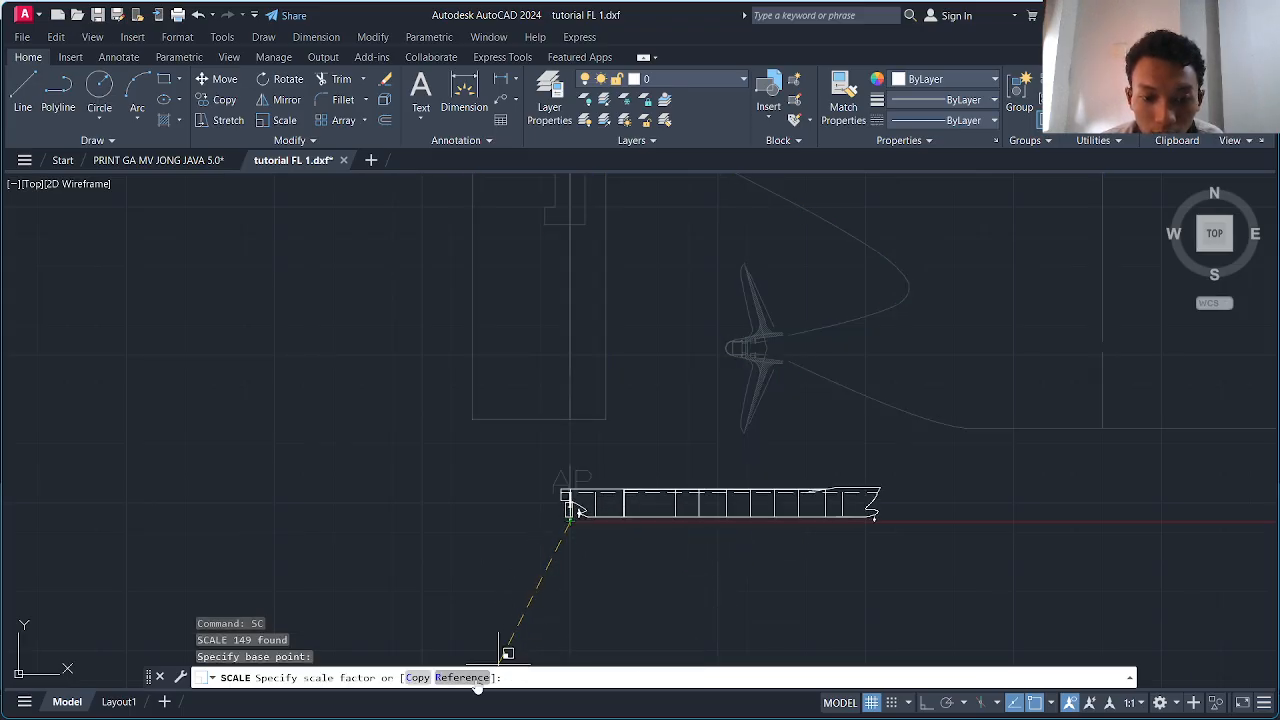
pyautogui.click(464, 678)
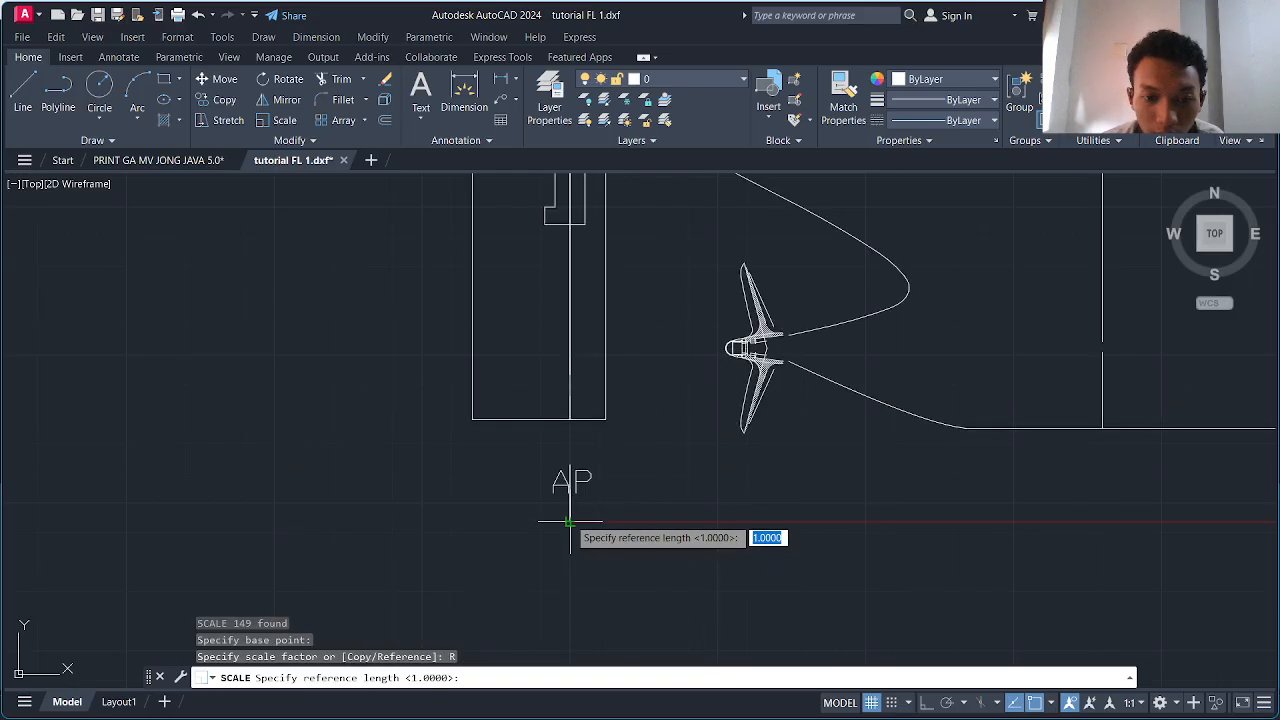
pyautogui.scroll(-5, 570, 521)
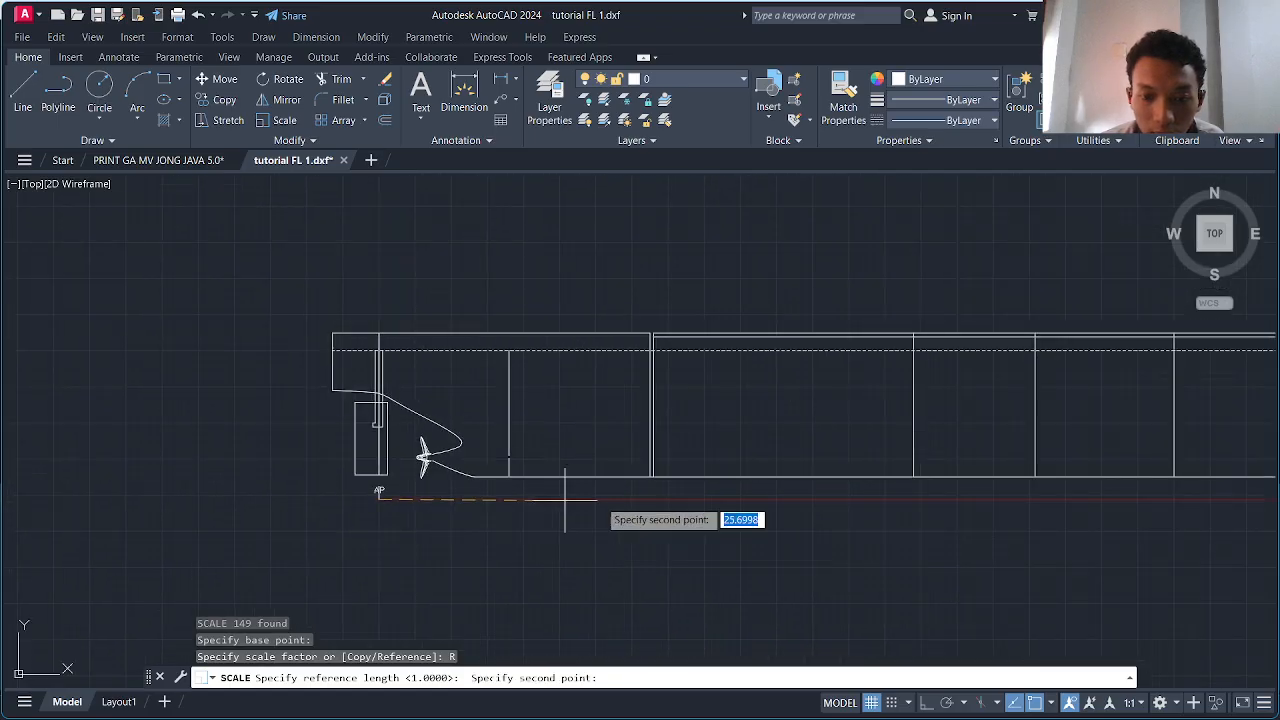
pyautogui.click(926, 704)
pyautogui.moveTo(1015, 546); pyautogui.dragTo(611, 531, button='middle')
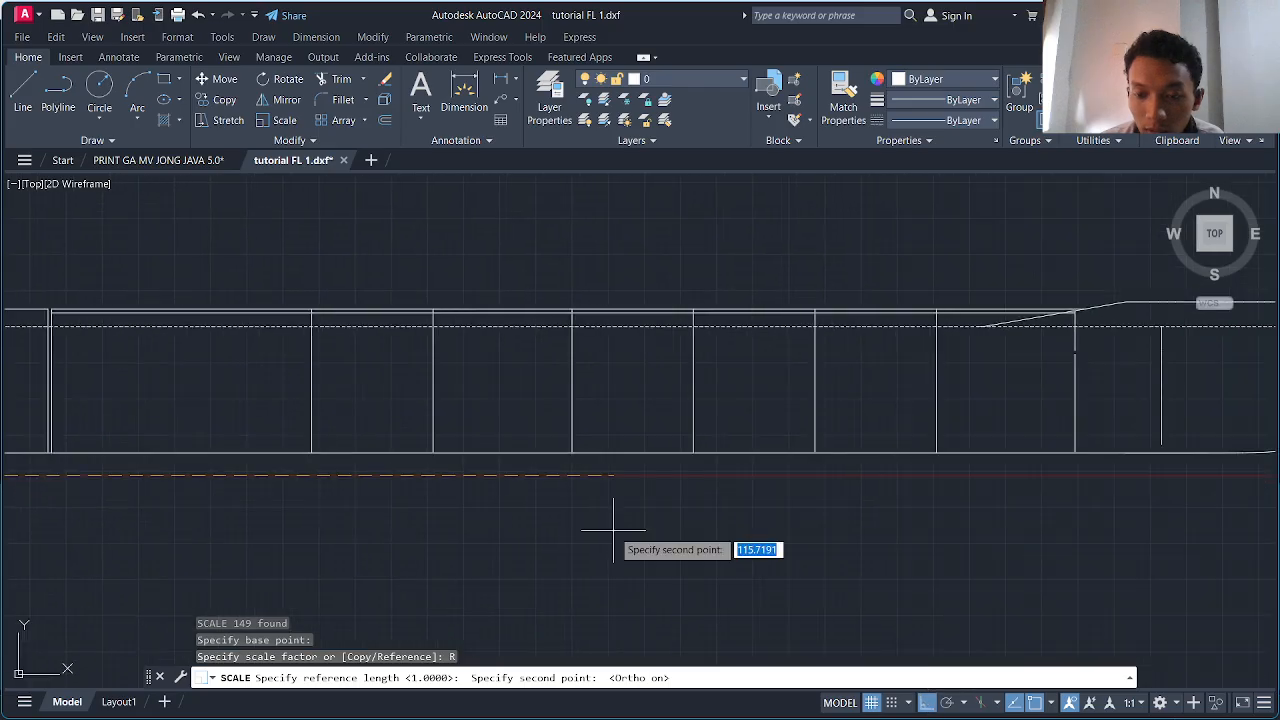
pyautogui.moveTo(973, 457); pyautogui.dragTo(440, 453, button='middle')
pyautogui.scroll(2, 735, 472)
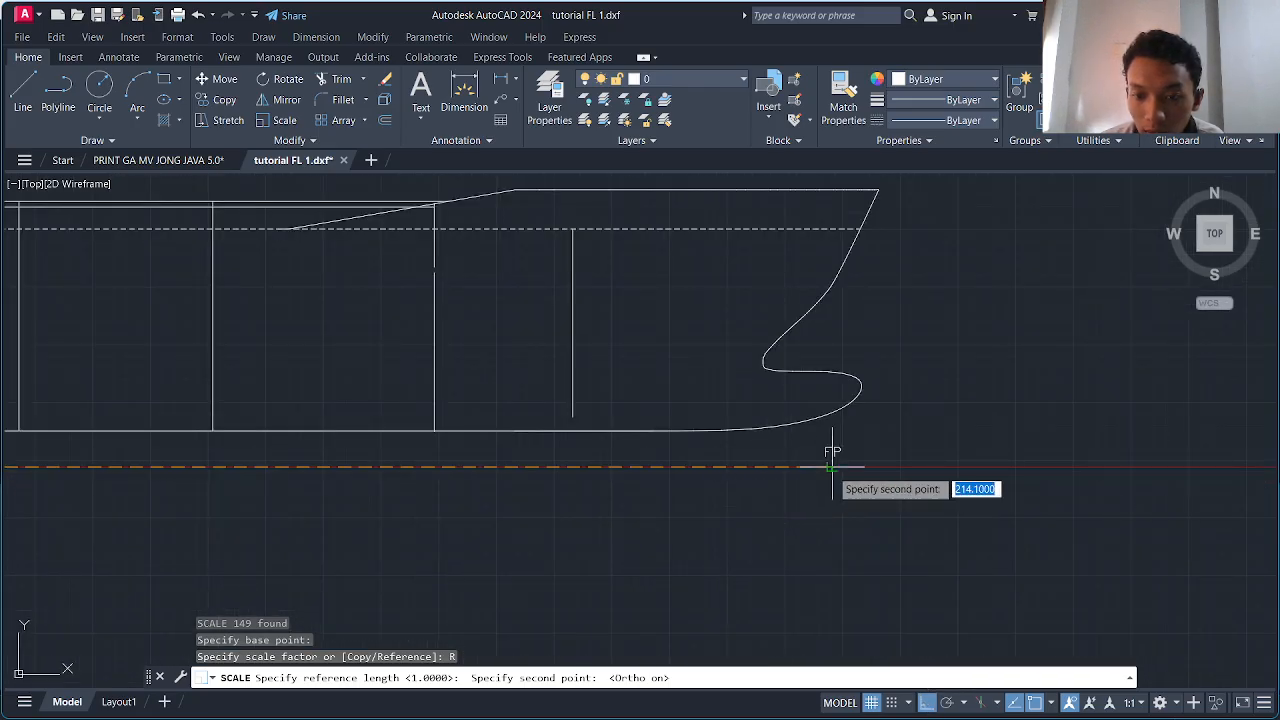
pyautogui.click(832, 467)
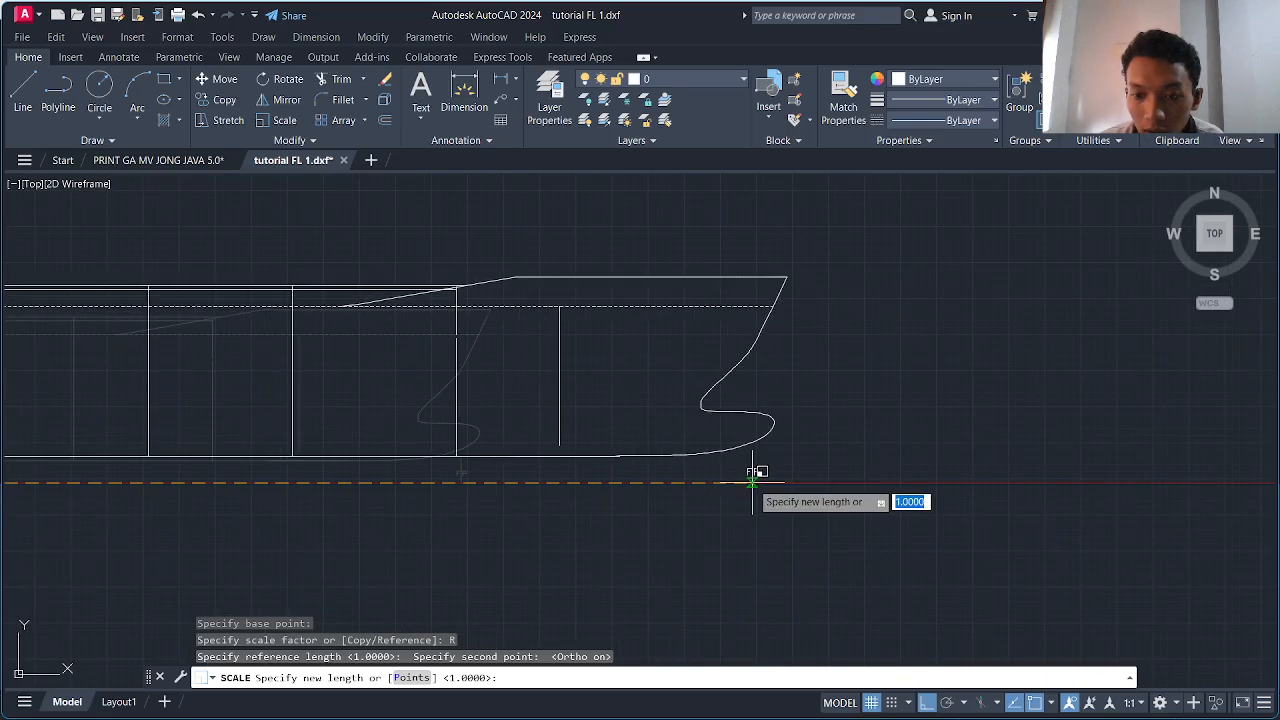
# - Set the new scale length at the forward end of the red line so the profile's FP lands there
pyautogui.moveTo(752, 482); pyautogui.dragTo(383, 462, button='middle')
pyautogui.scroll(-7, 578, 450)
pyautogui.moveTo(617, 446); pyautogui.dragTo(302, 457, button='middle')
pyautogui.scroll(-2, 800, 467)
pyautogui.moveTo(818, 470); pyautogui.dragTo(434, 474, button='middle')
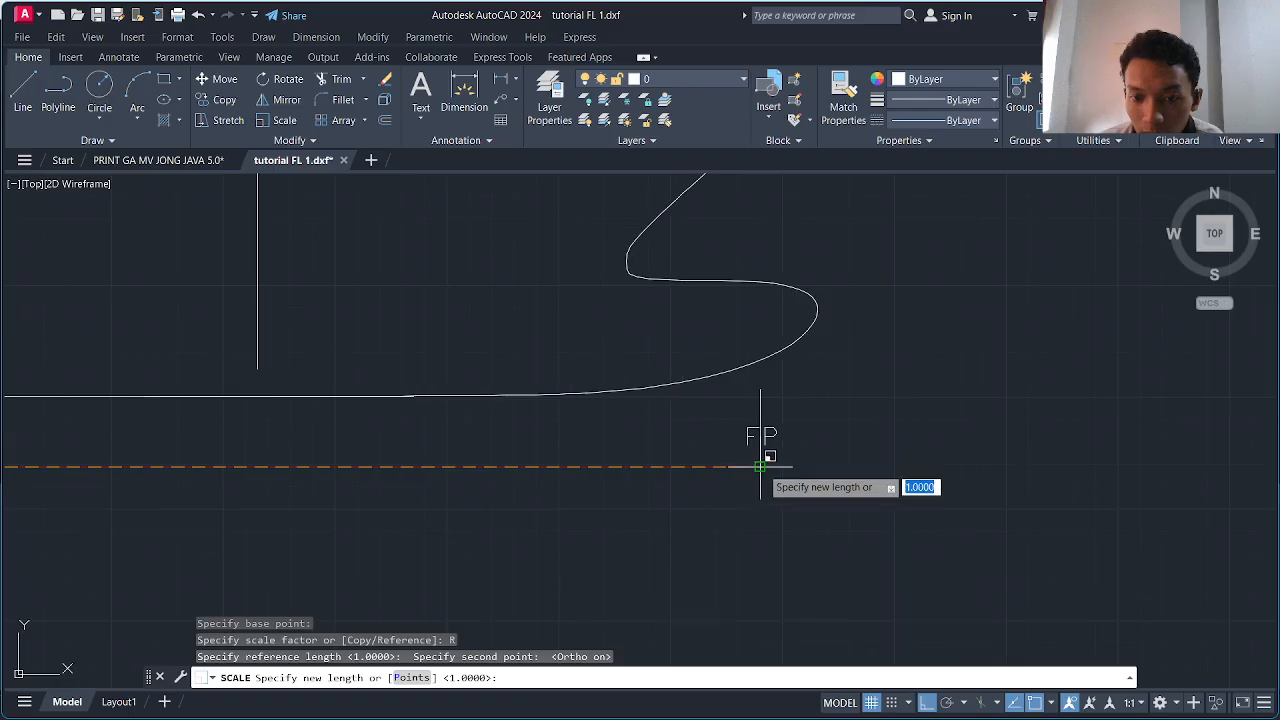
pyautogui.scroll(-5, 802, 470)
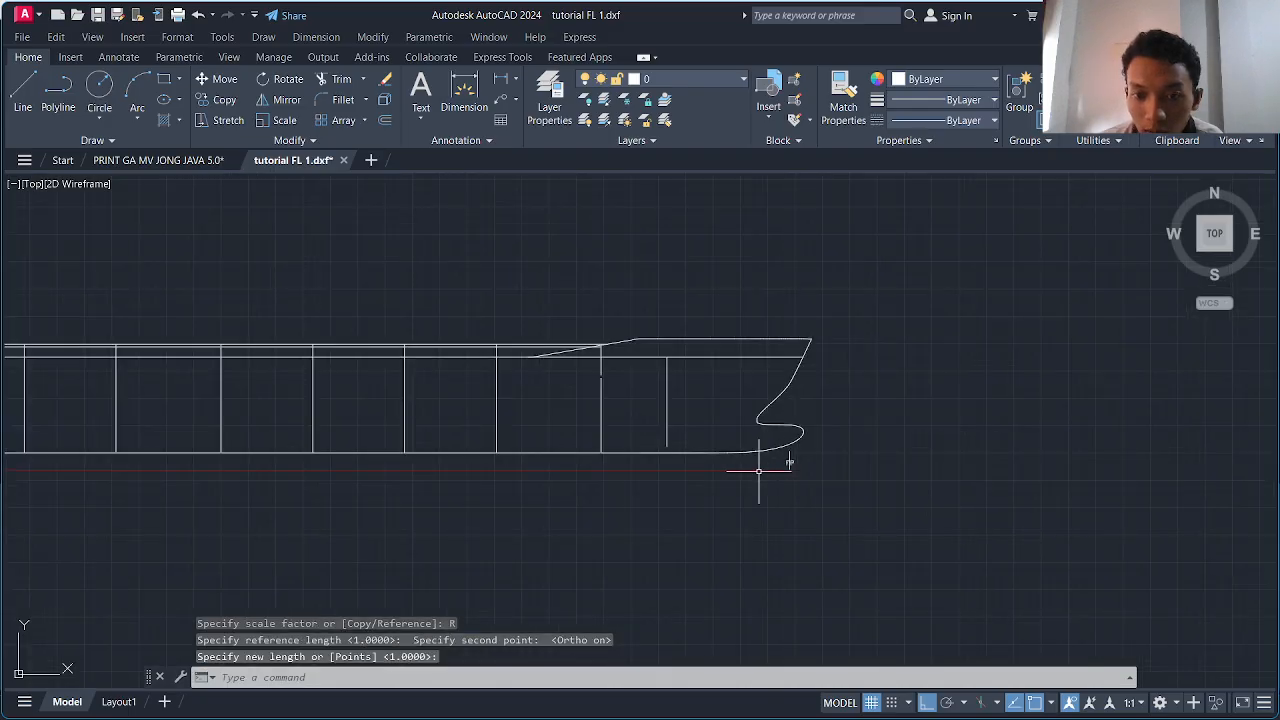
# - Erase the uppermost segments of the old grey bow outline near the forward end of the floodable length chart
pyautogui.moveTo(573, 467); pyautogui.dragTo(638, 470, button='middle')
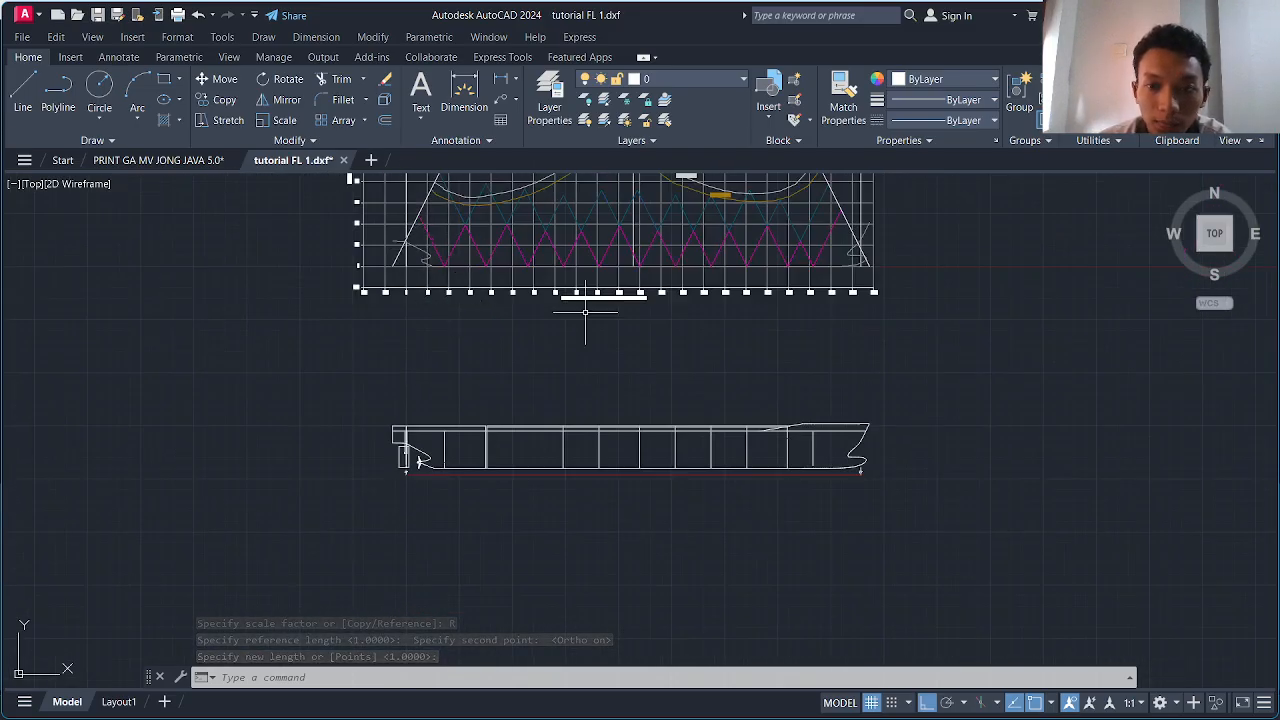
pyautogui.scroll(3, 858, 230)
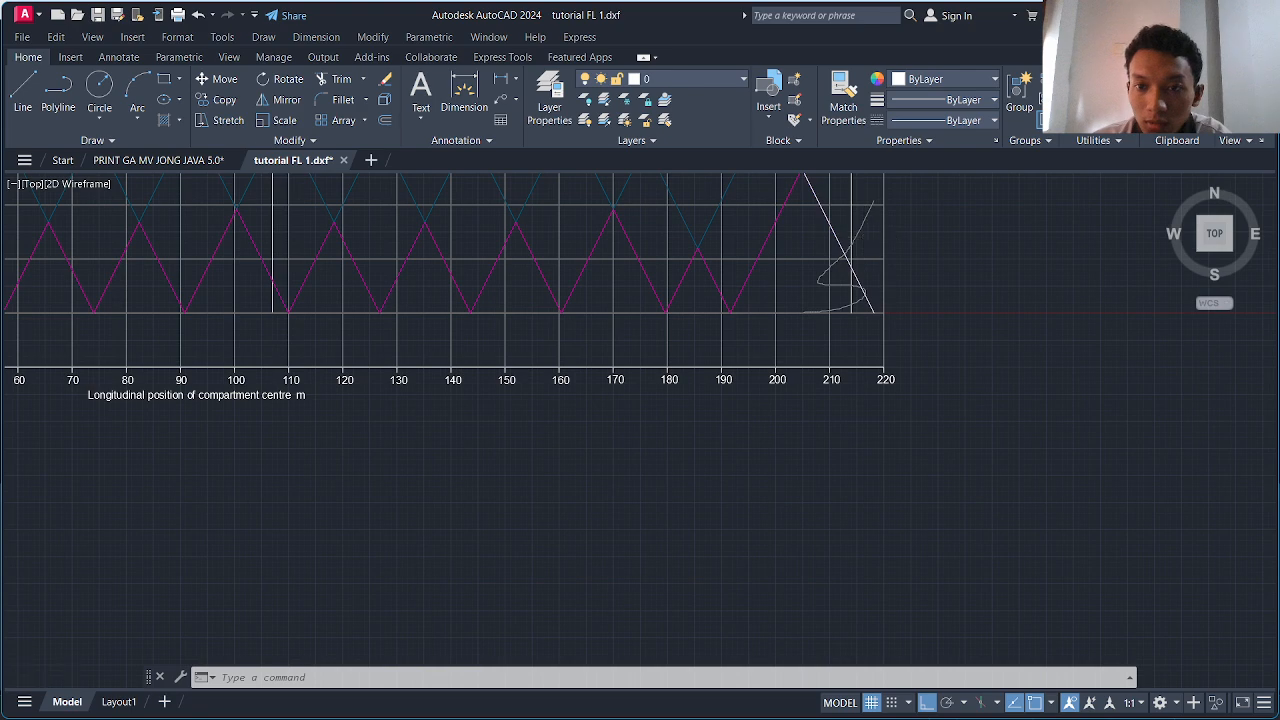
pyautogui.scroll(3, 855, 290)
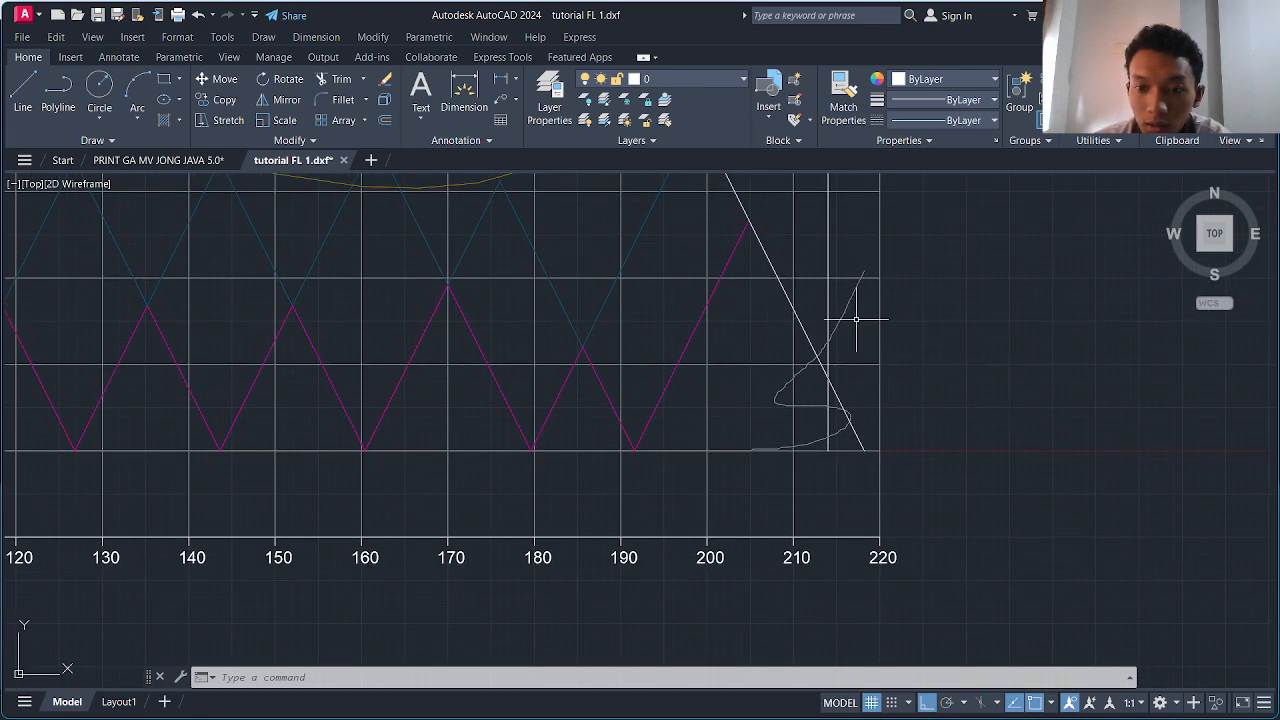
pyautogui.scroll(-3, 856, 319)
pyautogui.scroll(5, 847, 413)
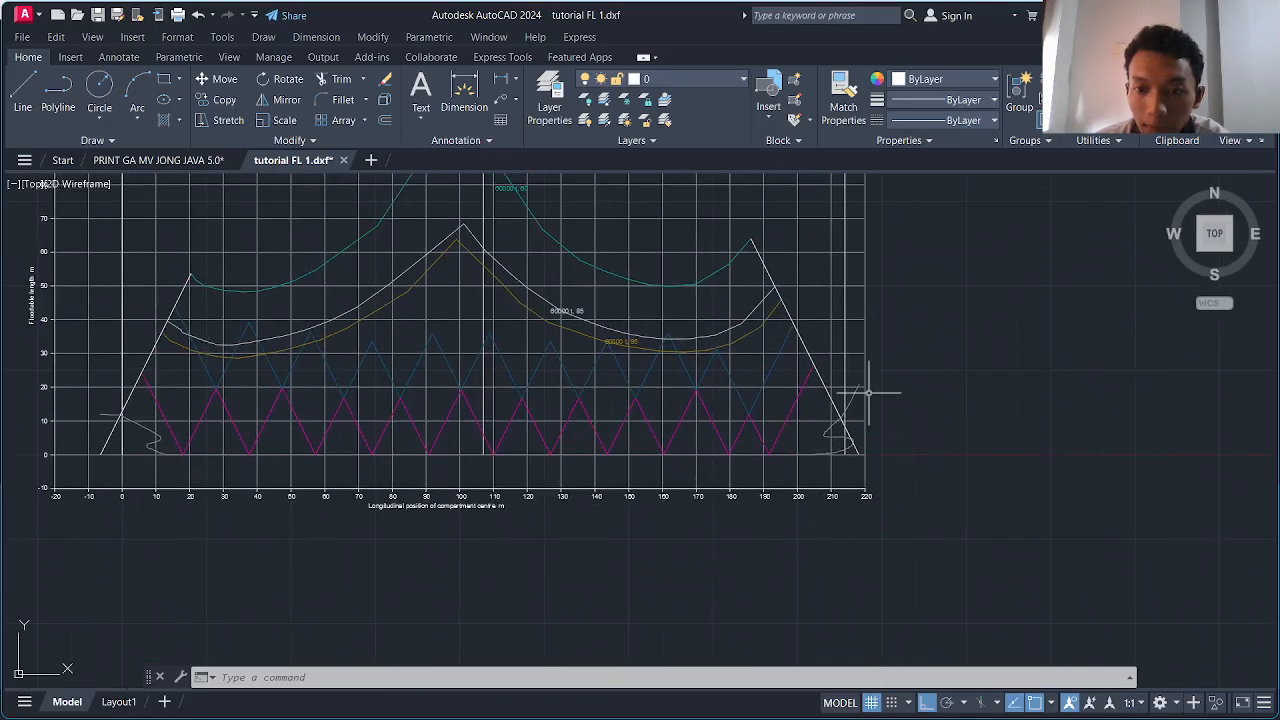
pyautogui.click(805, 359)
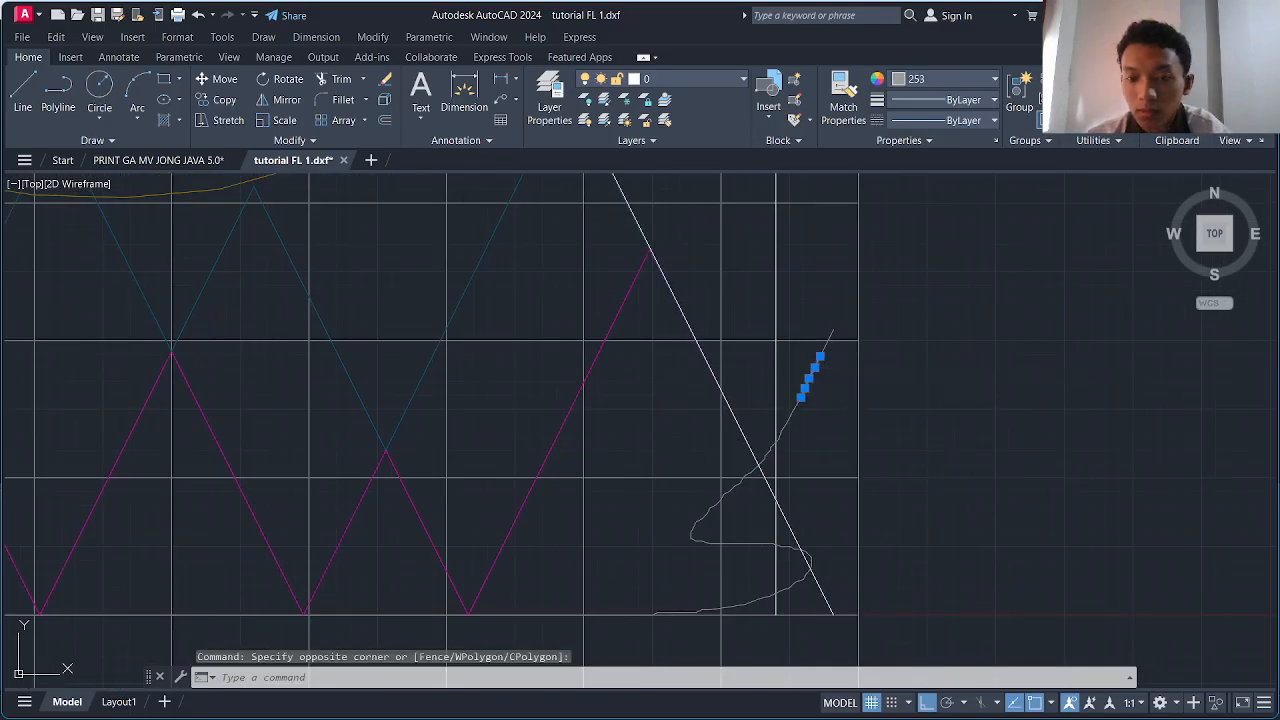
pyautogui.press('Delete')
pyautogui.scroll(3, 812, 367)
pyautogui.click(876, 358)
pyautogui.click(849, 266)
pyautogui.press('Delete')
pyautogui.scroll(-2, 830, 395)
pyautogui.moveTo(820, 435); pyautogui.dragTo(803, 349, button='middle')
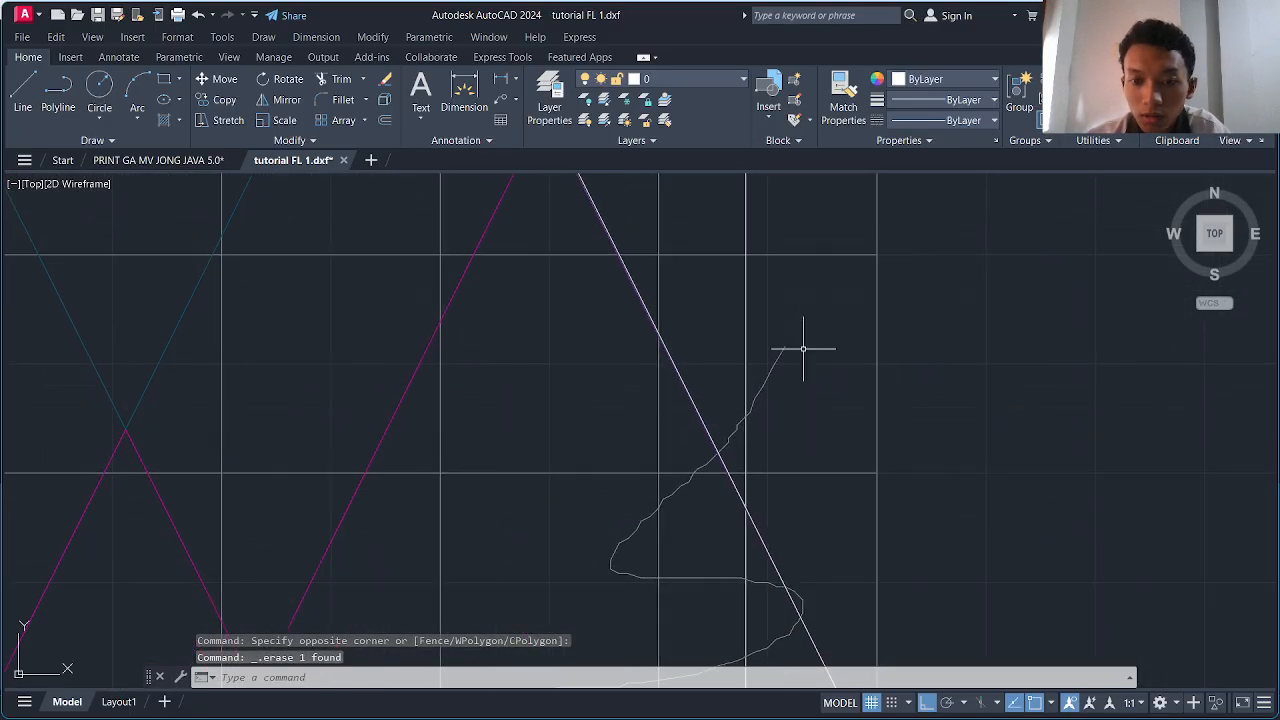
# - Erase the loose stem segments of the old bow outline around the vertical FP line
pyautogui.scroll(2, 746, 430)
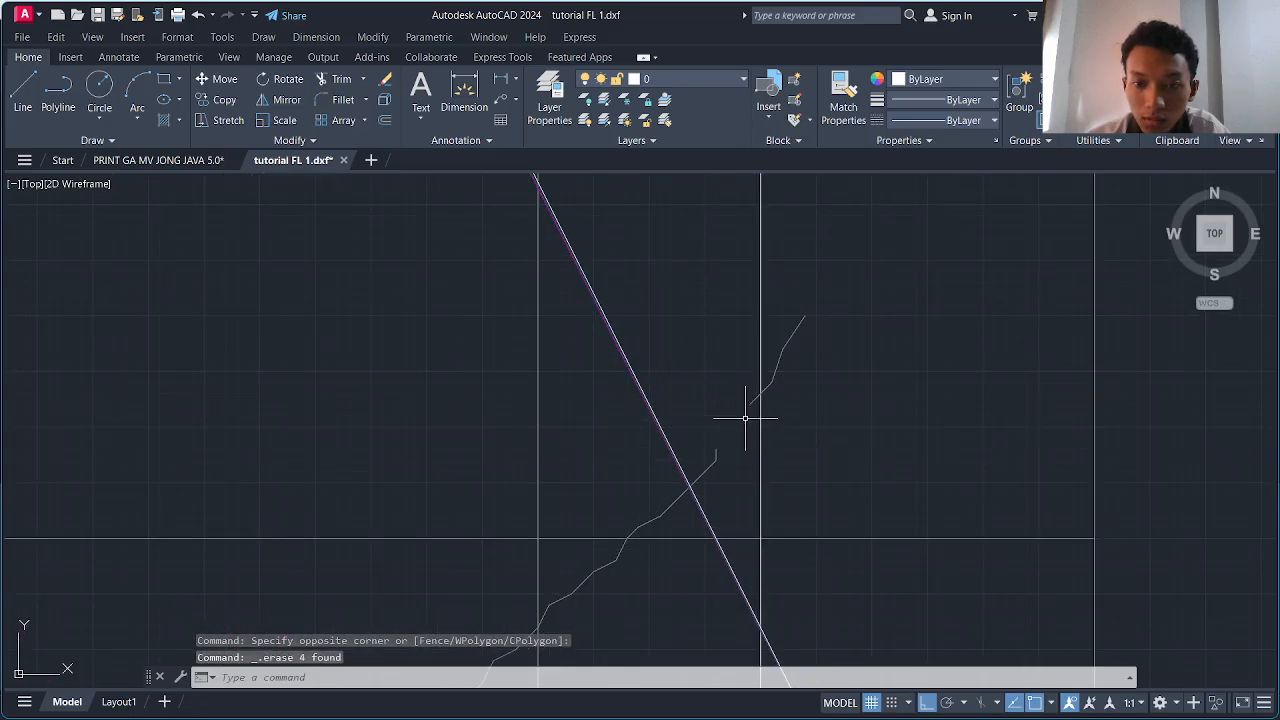
pyautogui.click(807, 367)
pyautogui.click(788, 322)
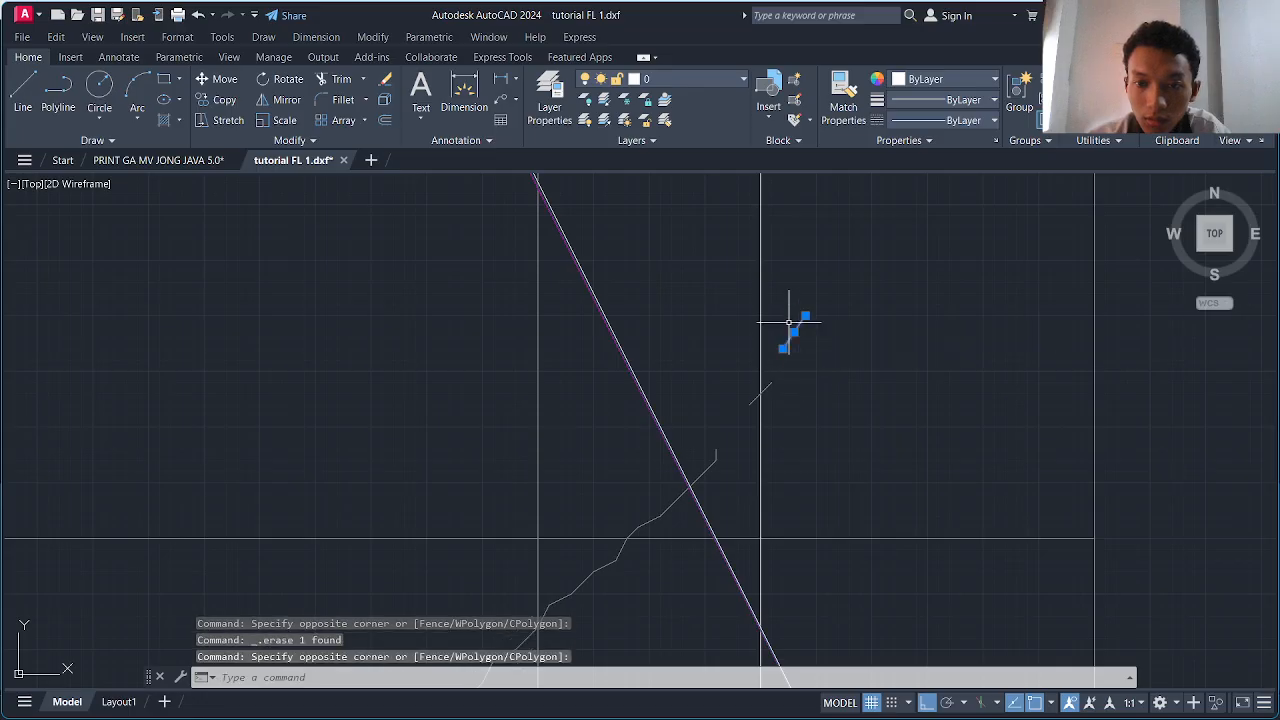
pyautogui.press('Delete')
pyautogui.scroll(3, 755, 414)
pyautogui.click(736, 341)
pyautogui.press('Delete')
pyautogui.scroll(-3, 720, 338)
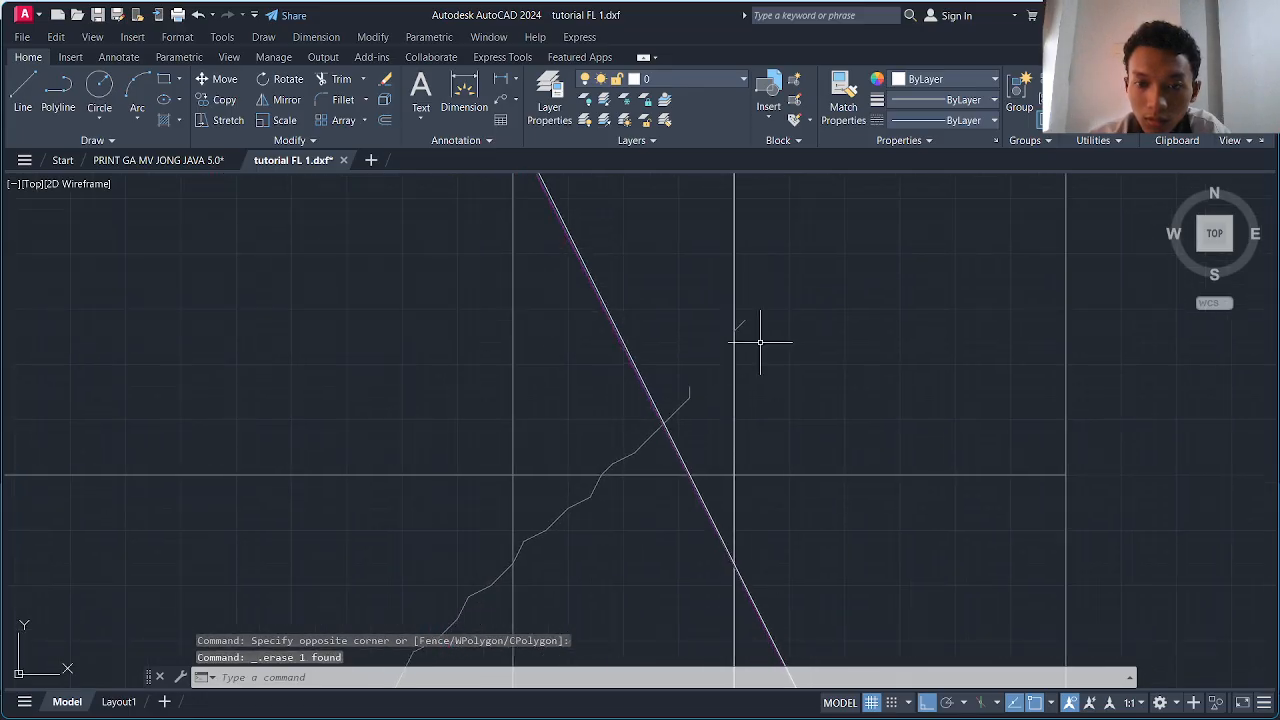
pyautogui.scroll(2, 760, 343)
pyautogui.click(749, 329)
pyautogui.click(716, 273)
pyautogui.press('Delete')
pyautogui.scroll(-1, 686, 397)
# - Erase the old stem segments around the slanted forward limit line, just above the 10 m gridline
pyautogui.moveTo(605, 499); pyautogui.dragTo(673, 381, button='middle')
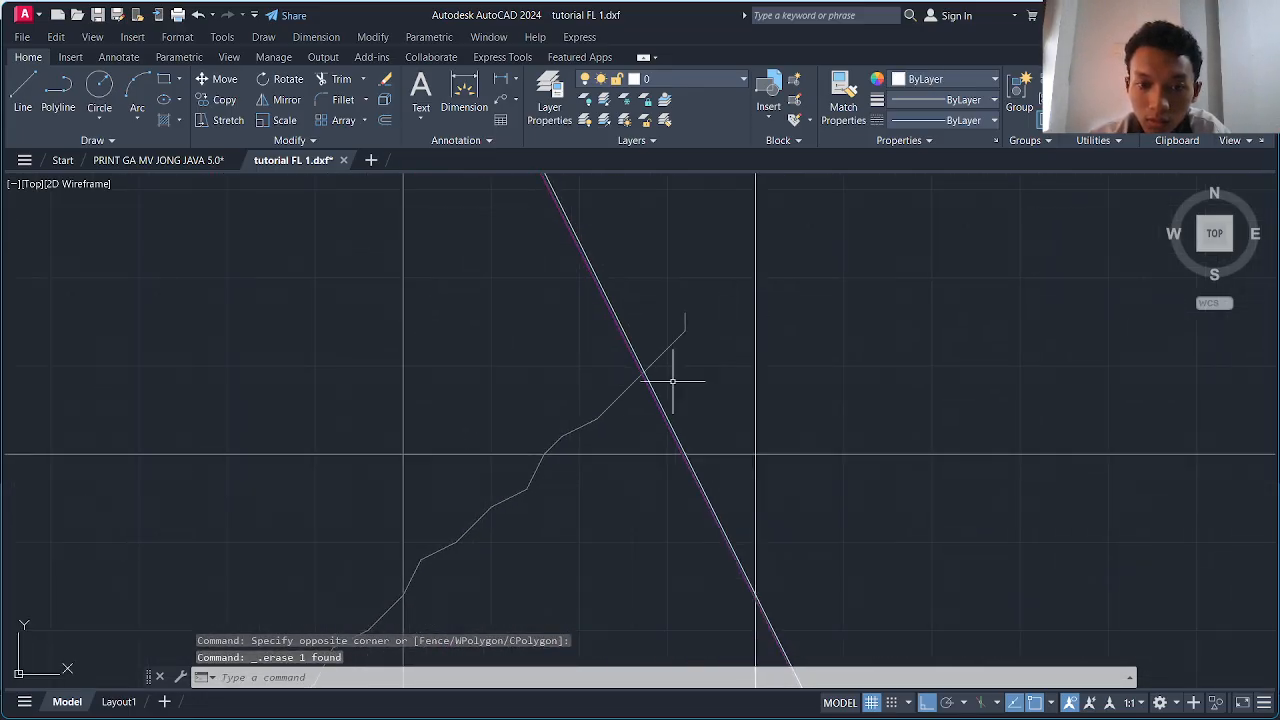
pyautogui.click(589, 385)
pyautogui.press('Delete')
pyautogui.click(779, 362)
pyautogui.click(651, 318)
pyautogui.press('Delete')
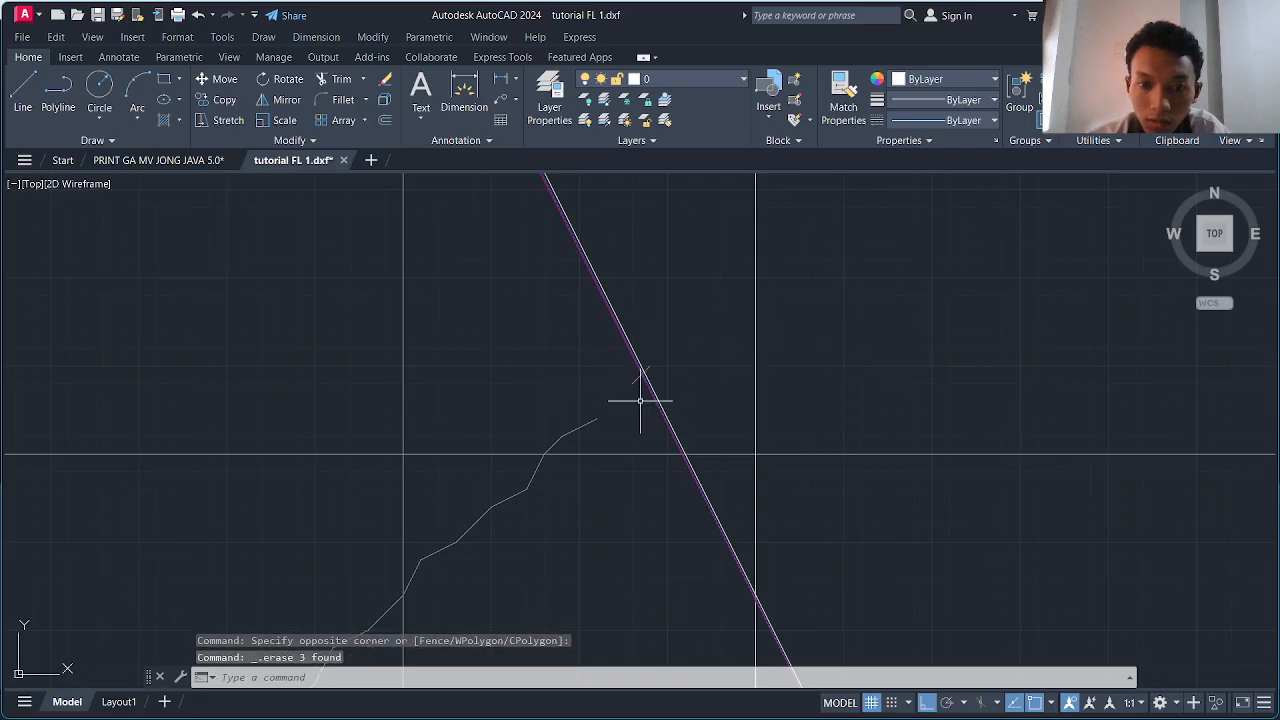
pyautogui.scroll(2, 640, 395)
pyautogui.press('Escape')
pyautogui.click(560, 480)
pyautogui.click(429, 434)
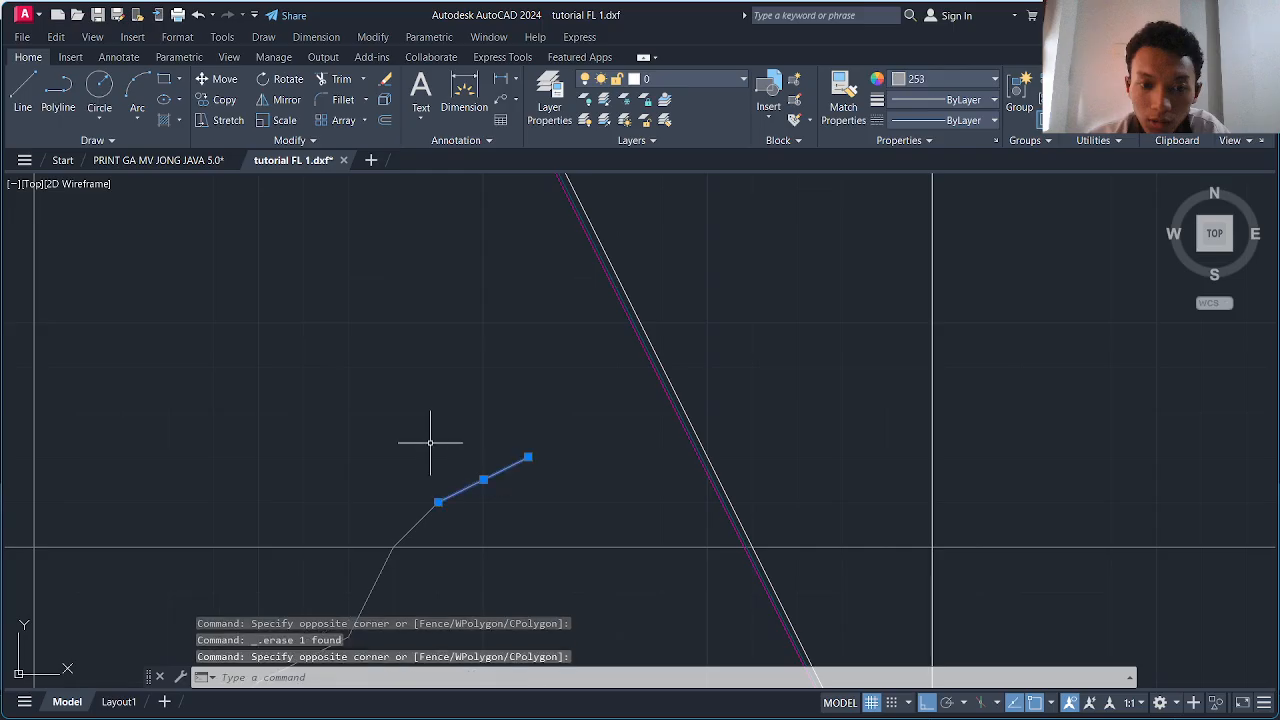
pyautogui.press('Delete')
# - Erase the old stem segments at and just below the 10 m gridline, including the small leftover pieces
pyautogui.scroll(-1, 450, 370)
pyautogui.click(452, 432)
pyautogui.click(325, 409)
pyautogui.press('Delete')
pyautogui.click(363, 496)
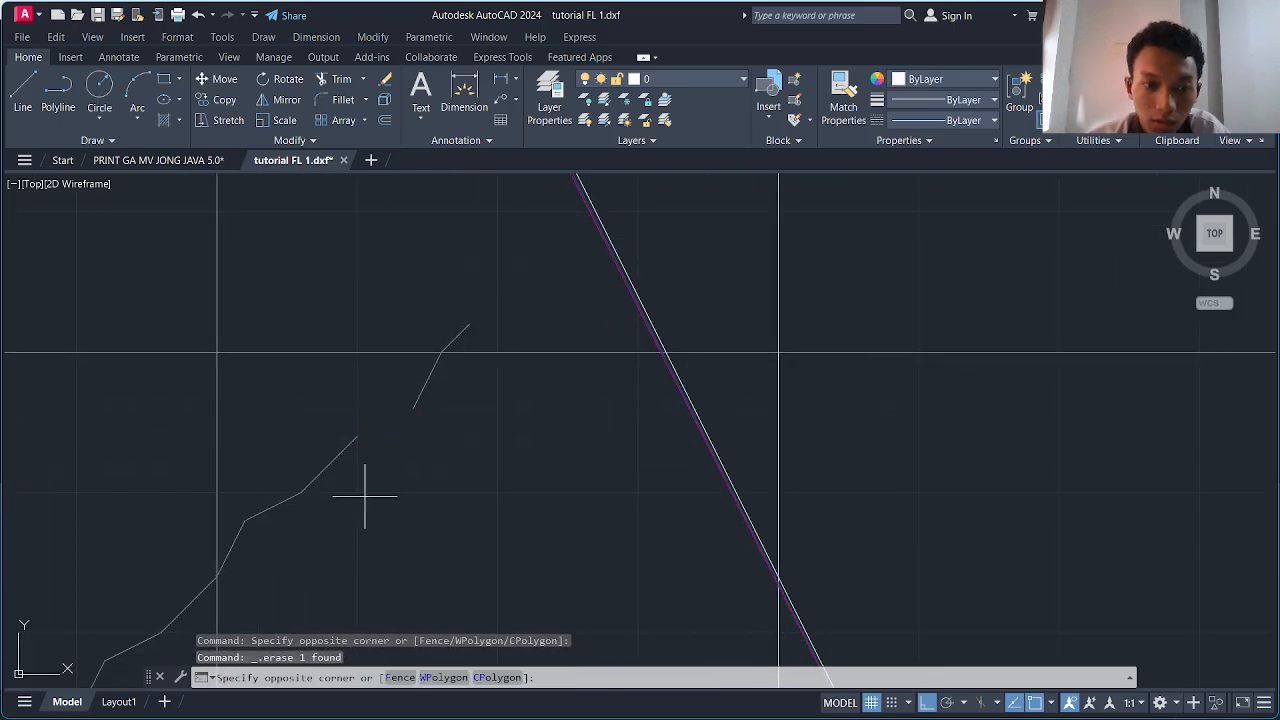
pyautogui.click(278, 434)
pyautogui.press('Delete')
pyautogui.click(403, 382)
pyautogui.press('Delete')
pyautogui.click(494, 337)
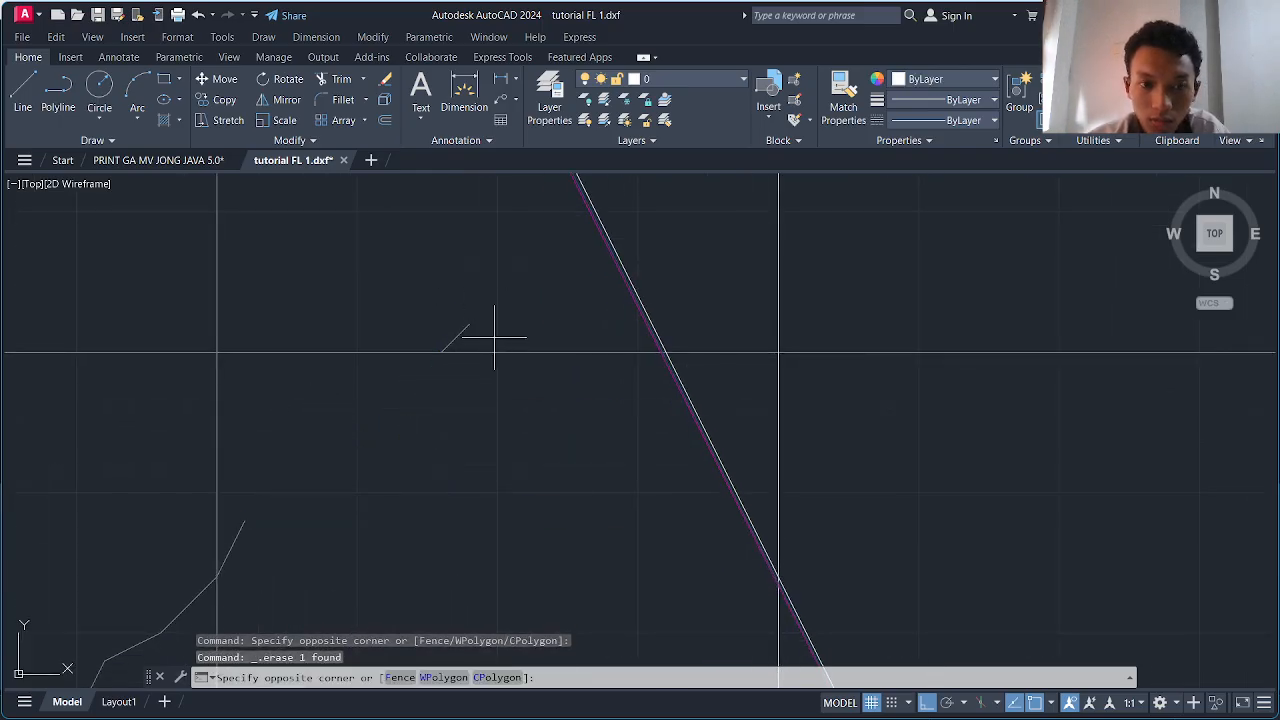
pyautogui.click(446, 315)
pyautogui.press('Delete')
# - Erase the hollow part of the old bow outline above the bulb, including the leftover segments at the 210 m gridline
pyautogui.scroll(-3, 446, 315)
pyautogui.moveTo(434, 346); pyautogui.dragTo(539, 293, button='middle')
pyautogui.scroll(2, 434, 433)
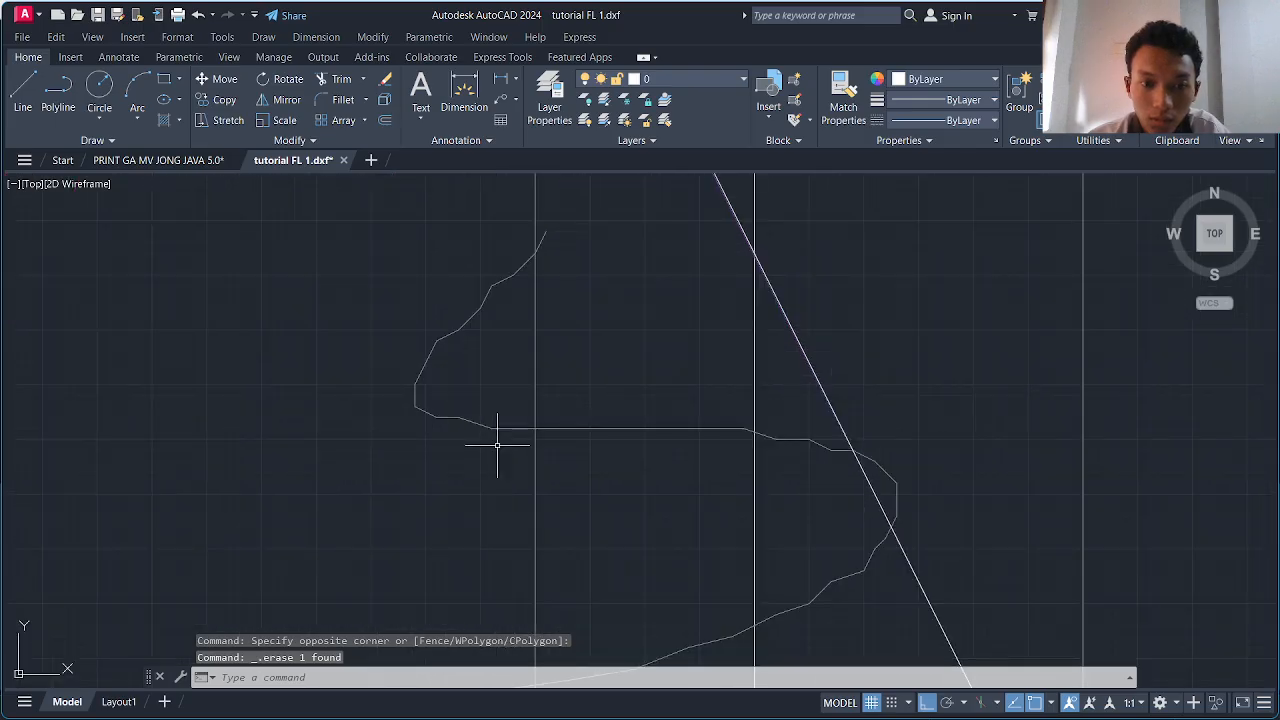
pyautogui.click(510, 446)
pyautogui.click(389, 274)
pyautogui.press('Delete')
pyautogui.scroll(2, 480, 290)
pyautogui.click(523, 271)
pyautogui.click(497, 228)
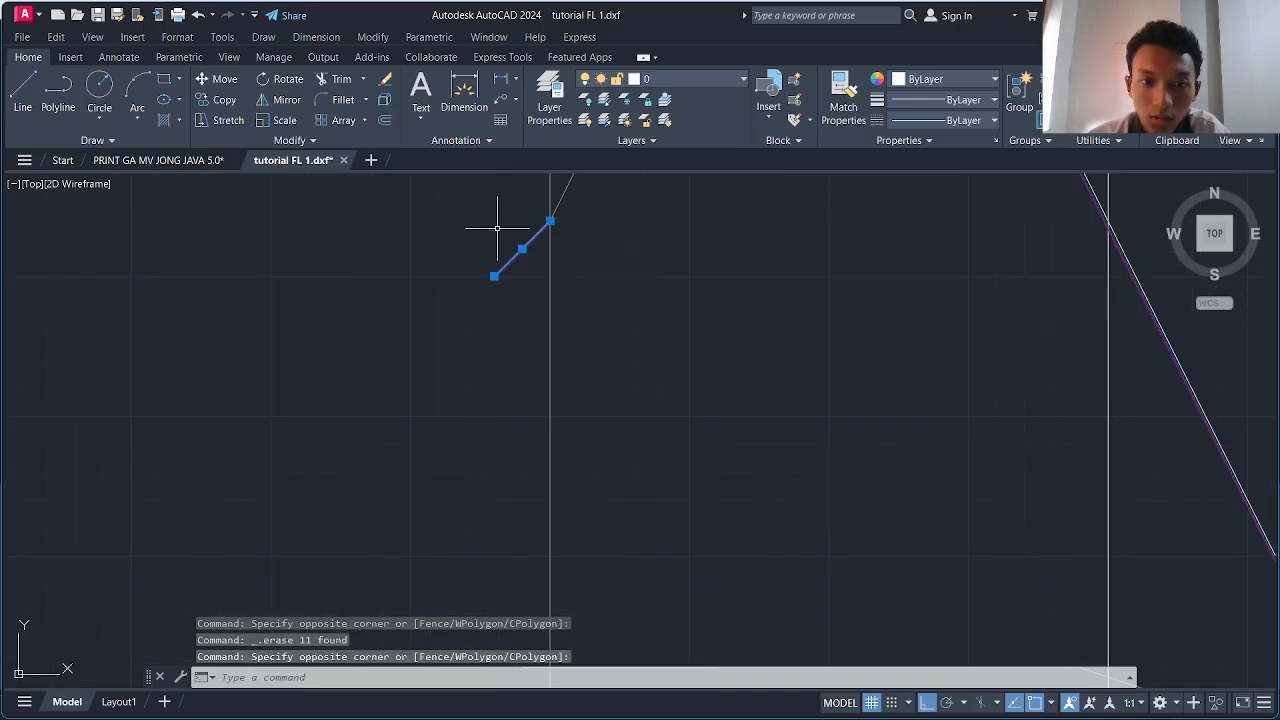
pyautogui.press('Delete')
pyautogui.scroll(-2, 583, 243)
pyautogui.moveTo(583, 243); pyautogui.dragTo(613, 341, button='middle')
pyautogui.click(591, 308)
pyautogui.press('Delete')
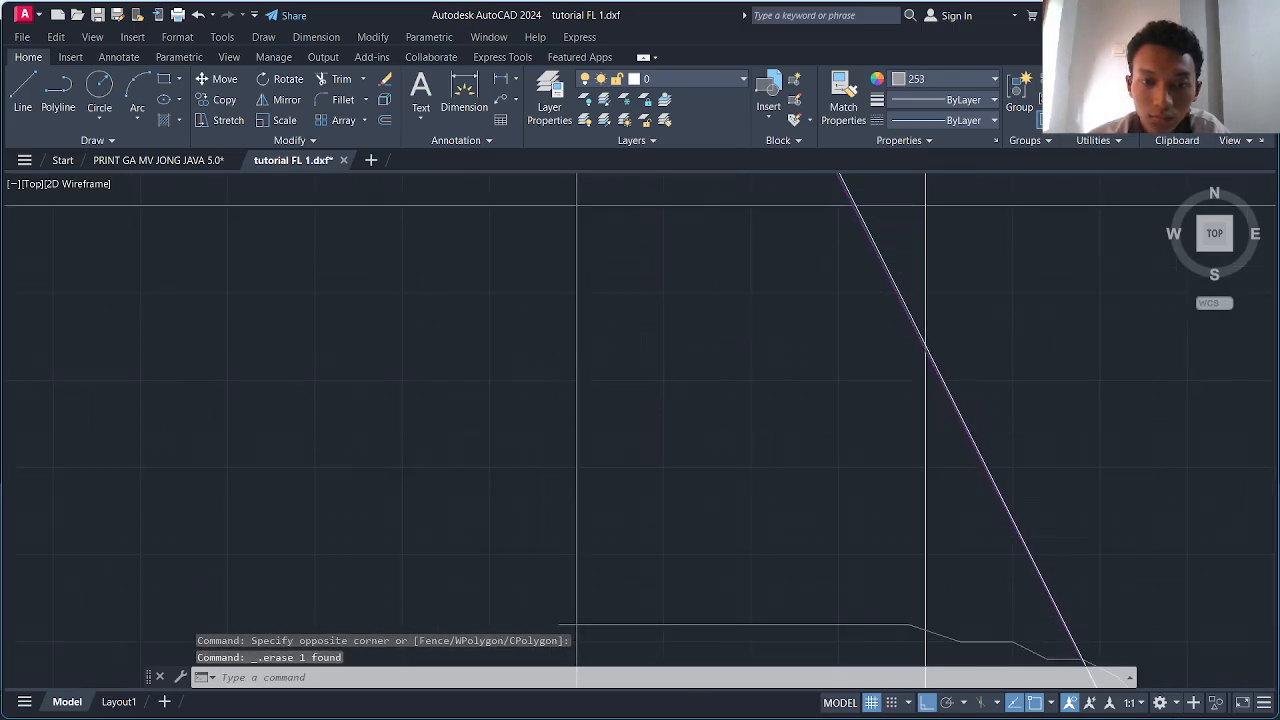
# - Erase the flat upper edge segments of the old bulb outline between the 210 m gridline and the FP line
pyautogui.scroll(-2, 619, 272)
pyautogui.scroll(2, 670, 459)
pyautogui.click(732, 434)
pyautogui.click(549, 288)
pyautogui.press('Delete')
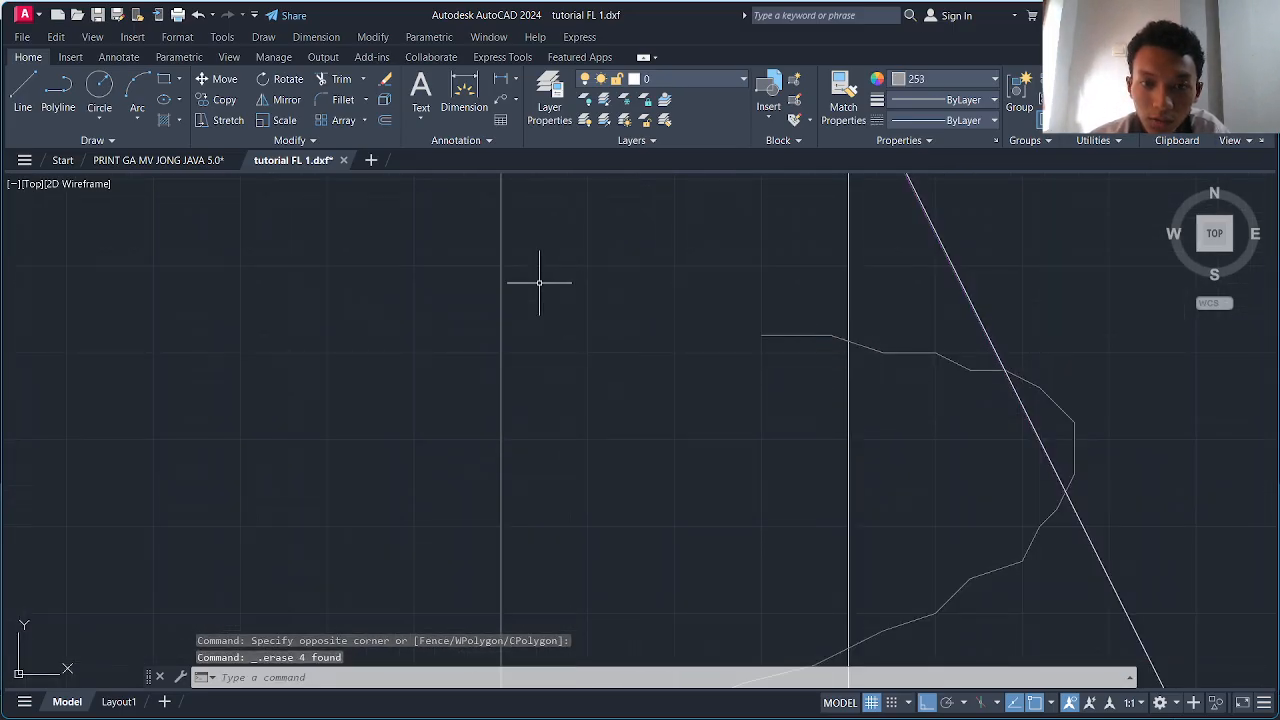
# - Erase the old bulb outline's upper edge segments on both sides of the FP line
pyautogui.scroll(-2, 537, 280)
pyautogui.scroll(2, 660, 350)
pyautogui.scroll(1, 644, 360)
pyautogui.click(644, 360)
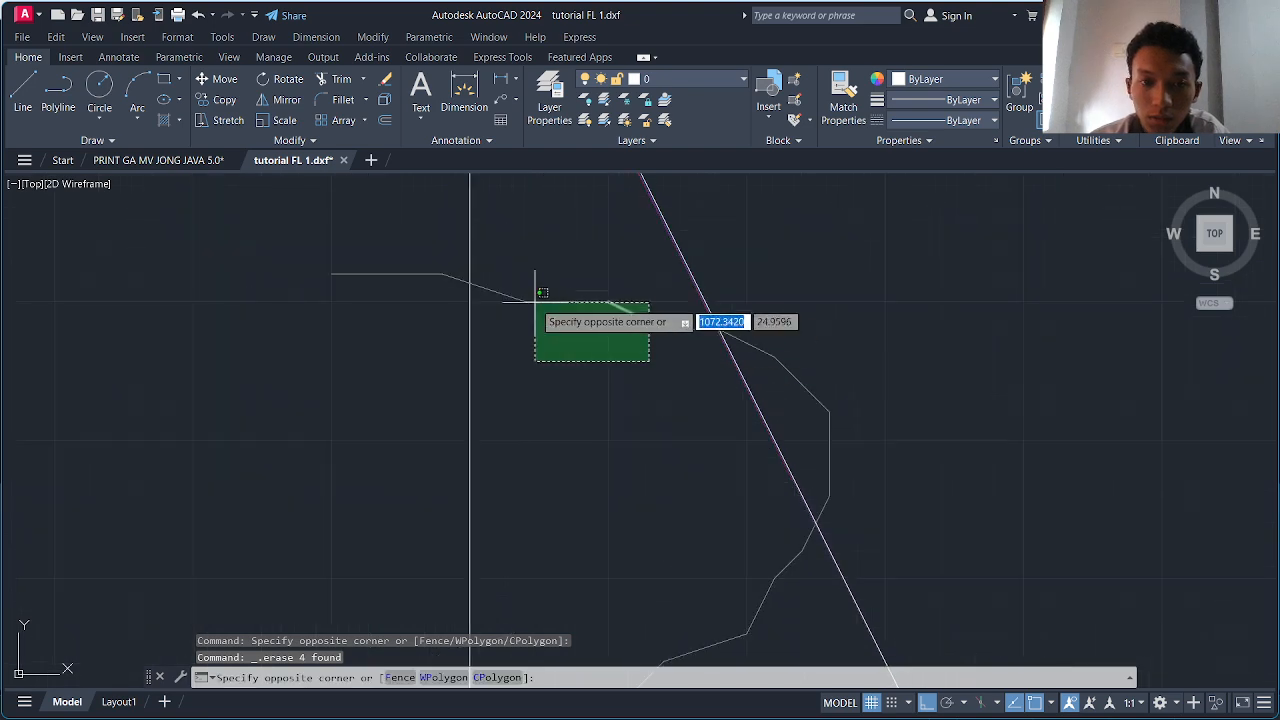
pyautogui.click(514, 286)
pyautogui.press('Delete')
pyautogui.click(437, 297)
pyautogui.click(317, 261)
pyautogui.press('Delete')
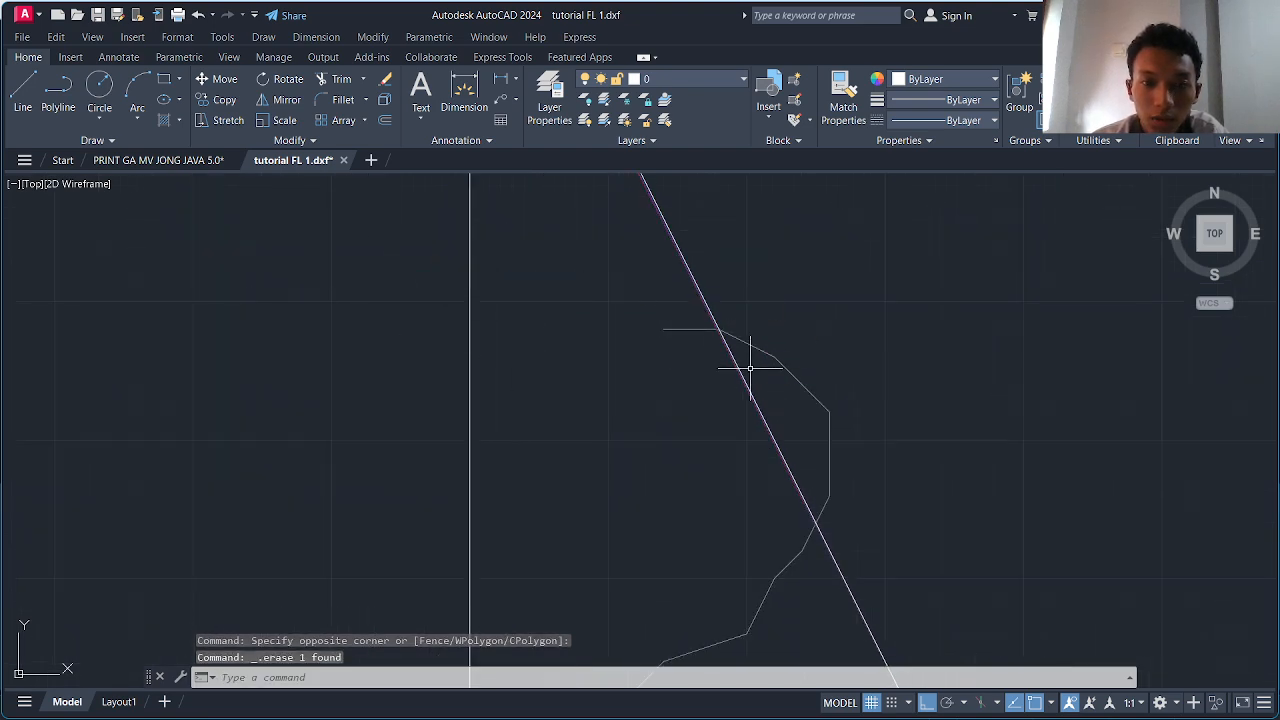
# - Erase the old bulb's rounded nose and the leftover upper segments beside the slanted forward limit line
pyautogui.moveTo(869, 410); pyautogui.dragTo(706, 308, button='middle')
pyautogui.click(657, 286)
pyautogui.press('Delete')
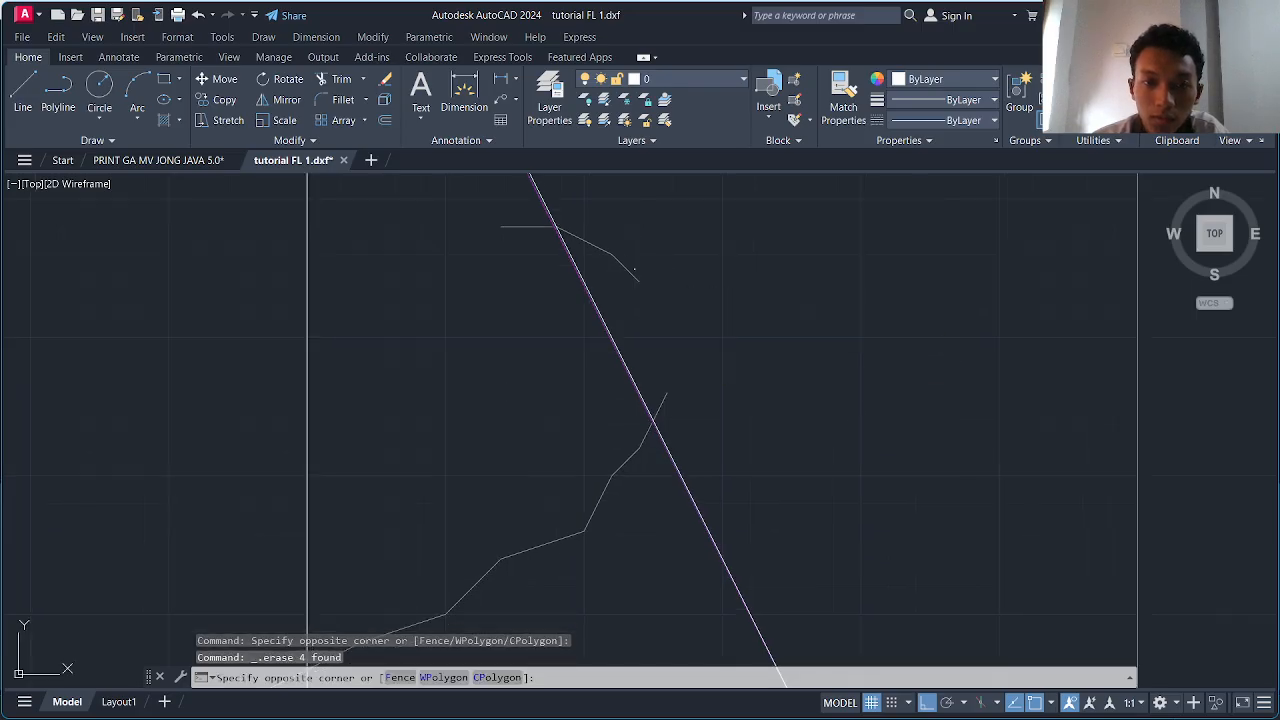
pyautogui.click(531, 263)
pyautogui.click(500, 226)
pyautogui.press('Delete')
# - Erase the old bulb's lower curve from the slanted forward limit line back past the FP line
pyautogui.moveTo(589, 441); pyautogui.dragTo(559, 374, button='middle')
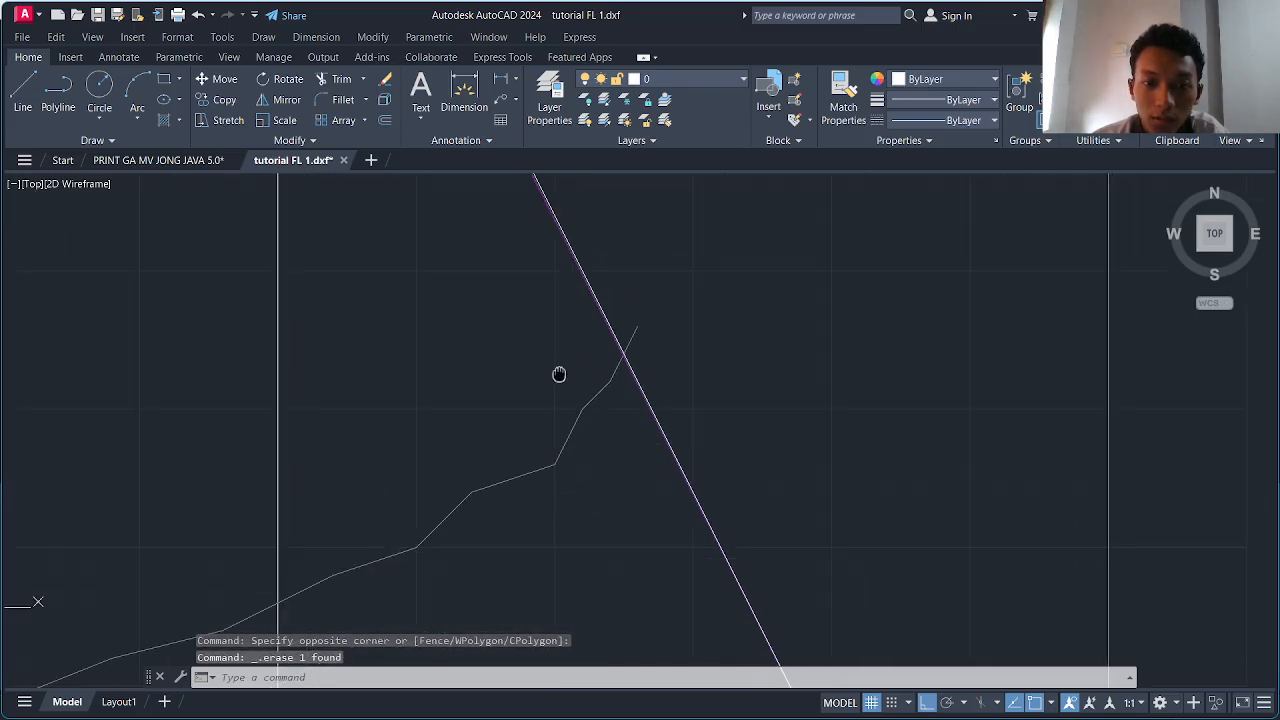
pyautogui.click(343, 423)
pyautogui.press('Delete')
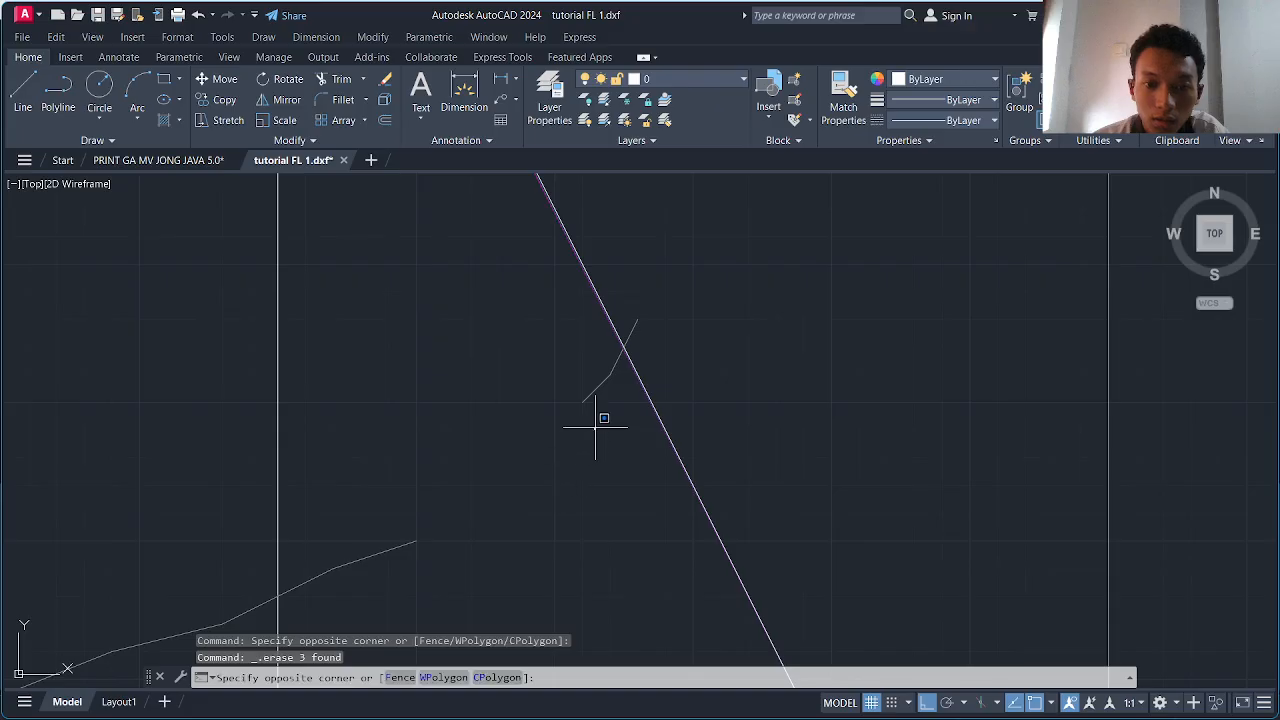
pyautogui.click(633, 305)
pyautogui.press('Delete')
pyautogui.scroll(-2, 574, 400)
pyautogui.press('Escape')
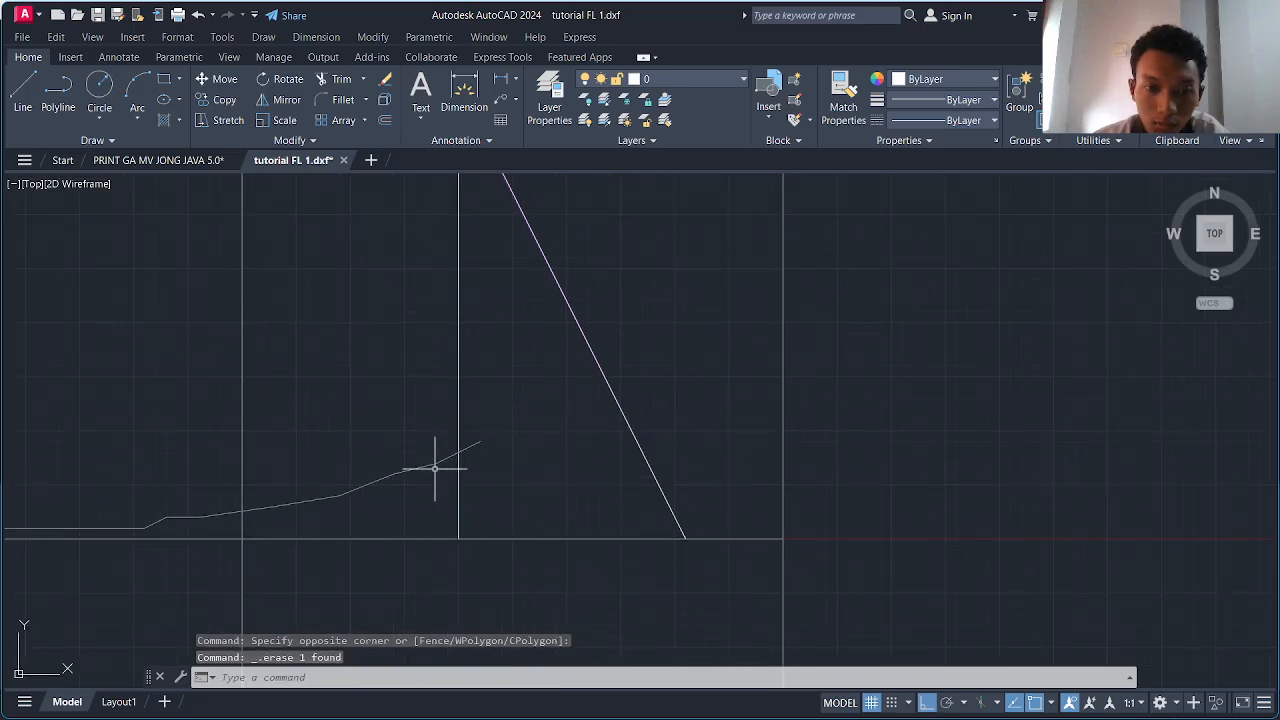
pyautogui.click(473, 439)
pyautogui.press('Delete')
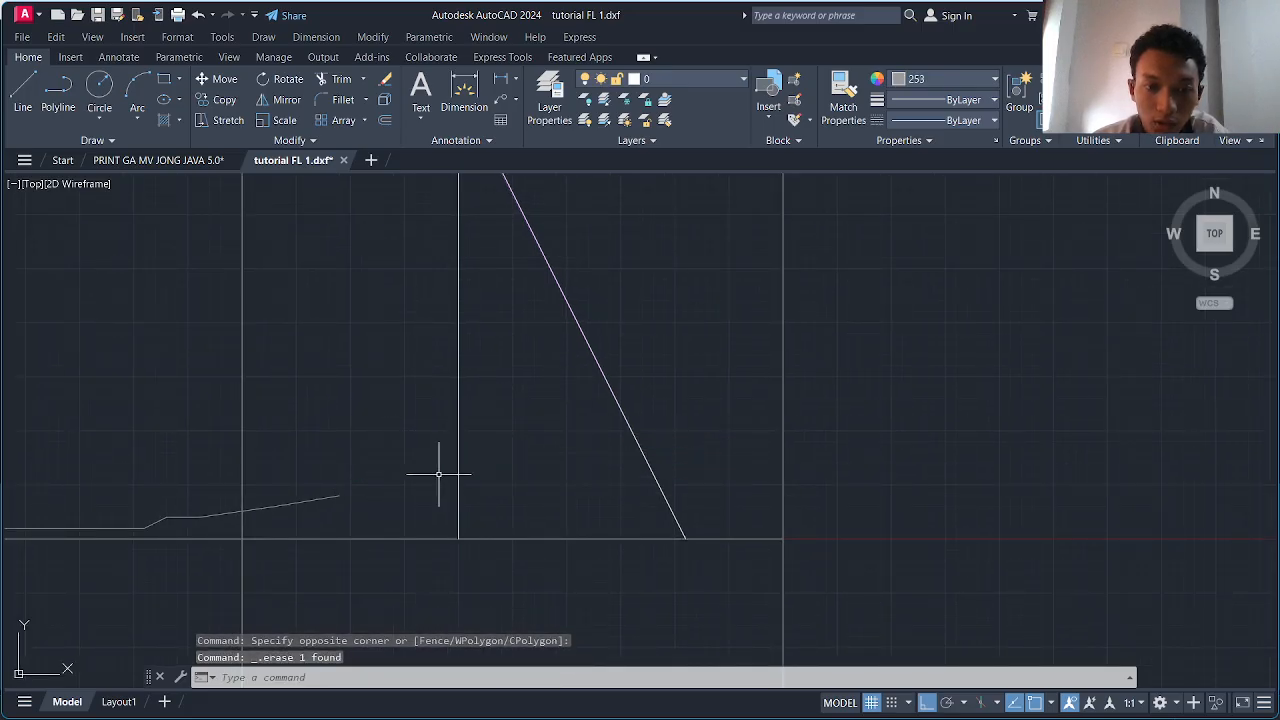
# - Erase the remaining bulb underside segments around the 210 m gridline, down to where they meet the baseline
pyautogui.moveTo(400, 496); pyautogui.dragTo(511, 440, button='middle')
pyautogui.scroll(1, 511, 440)
pyautogui.click(486, 459)
pyautogui.click(322, 432)
pyautogui.moveTo(373, 441); pyautogui.dragTo(542, 438, button='middle')
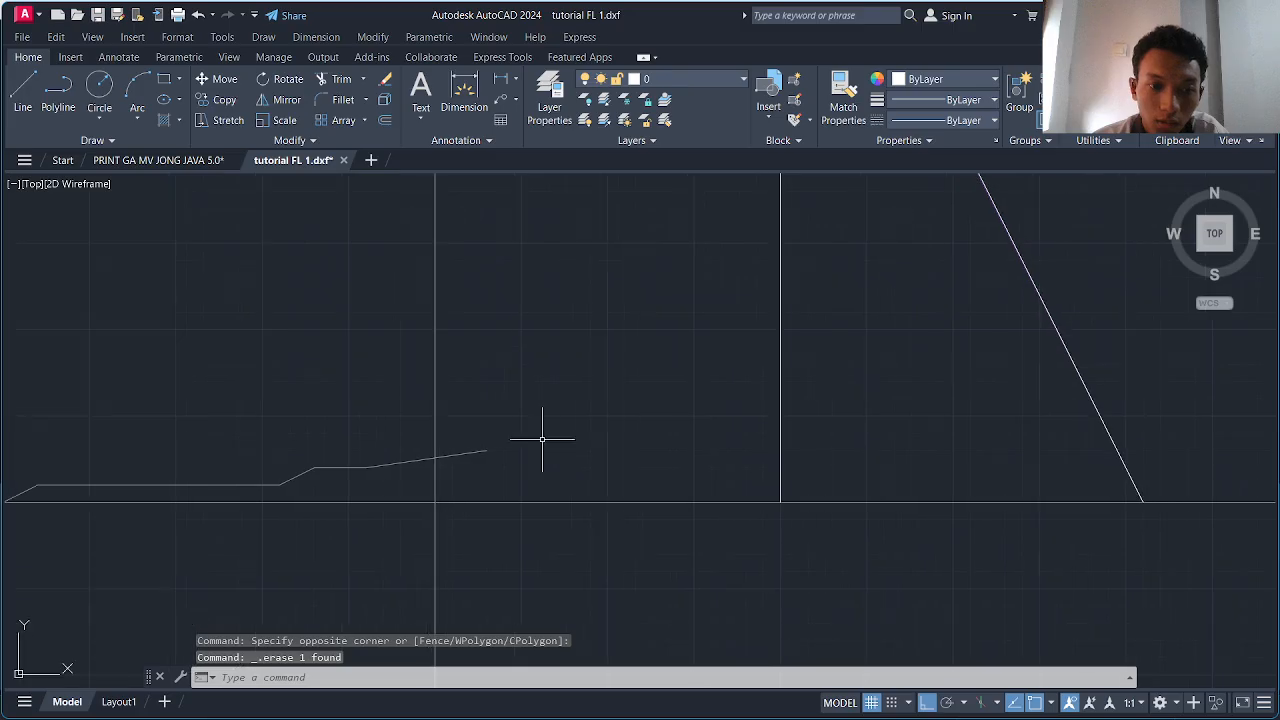
pyautogui.click(280, 455)
pyautogui.press('Delete')
pyautogui.moveTo(277, 449); pyautogui.dragTo(498, 439, button='middle')
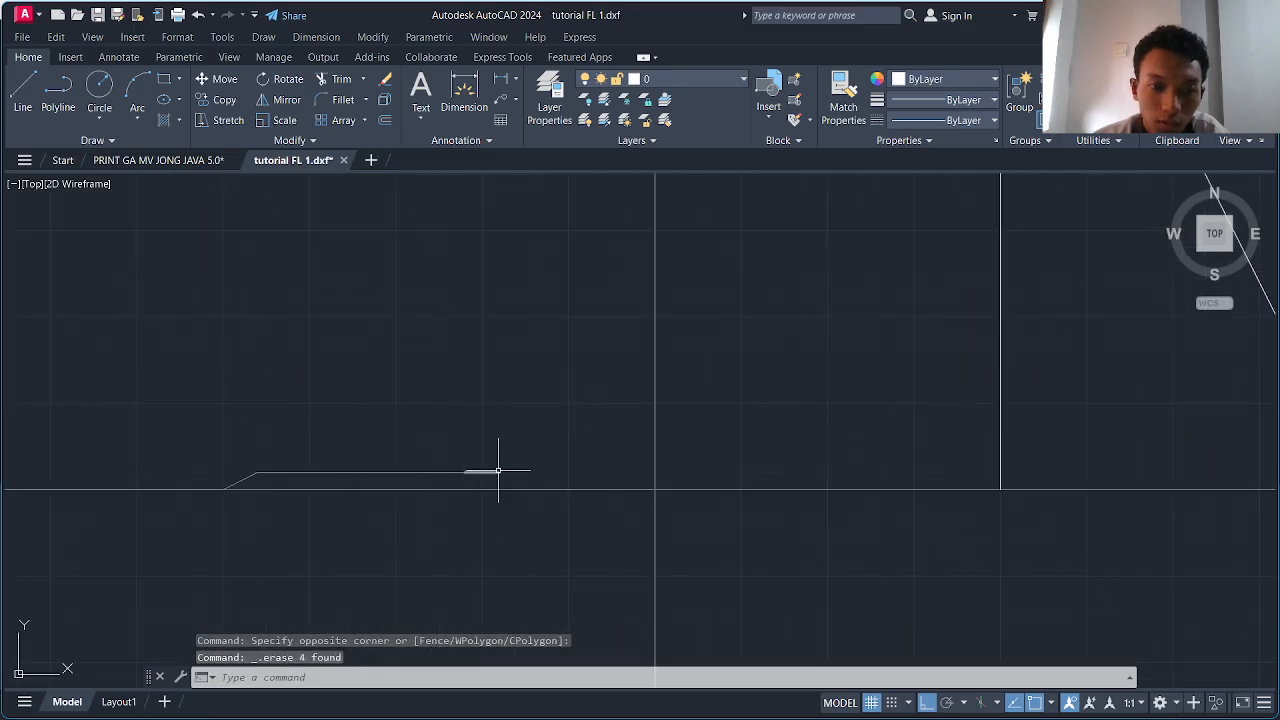
pyautogui.click(225, 453)
pyautogui.press('Delete')
# - Erase the sloping middle segments of the old stern outline just below the 10 m height gridline
pyautogui.scroll(-3, 243, 434)
pyautogui.moveTo(262, 434); pyautogui.dragTo(491, 478, button='middle')
pyautogui.scroll(-2, 440, 479)
pyautogui.scroll(-2, 394, 463)
pyautogui.scroll(6, 337, 429)
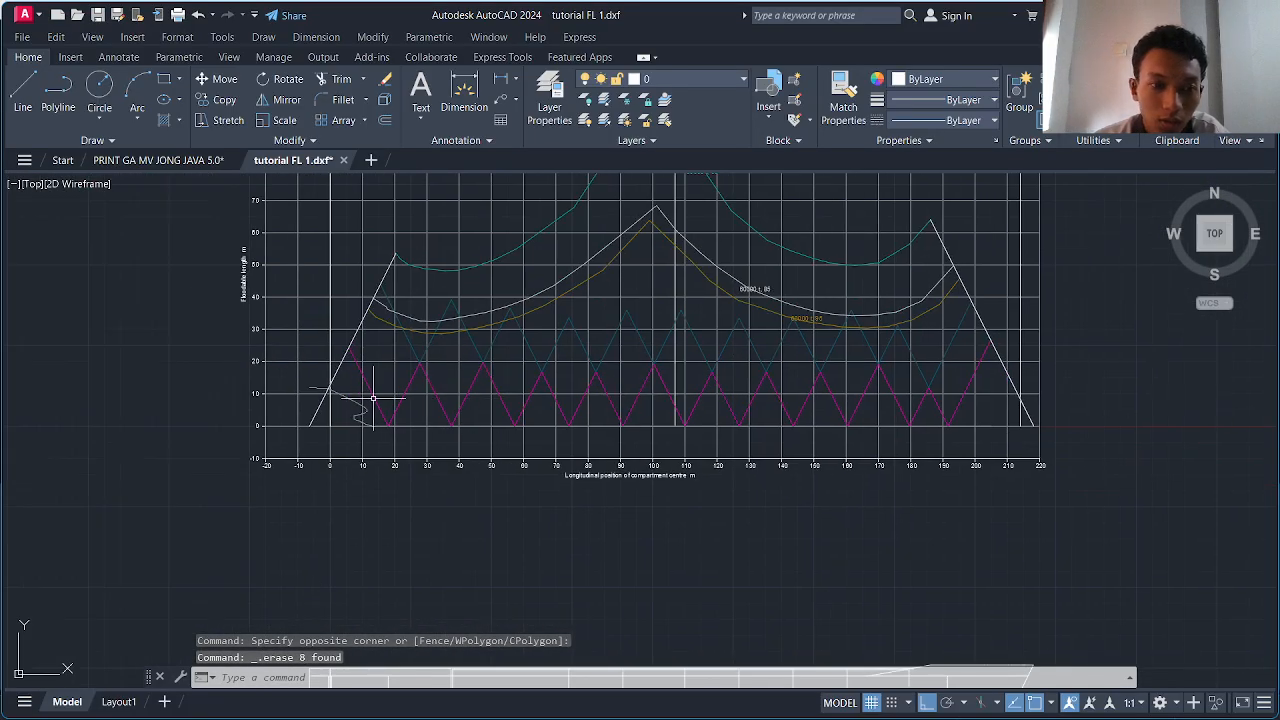
pyautogui.moveTo(354, 398); pyautogui.dragTo(522, 412, button='middle')
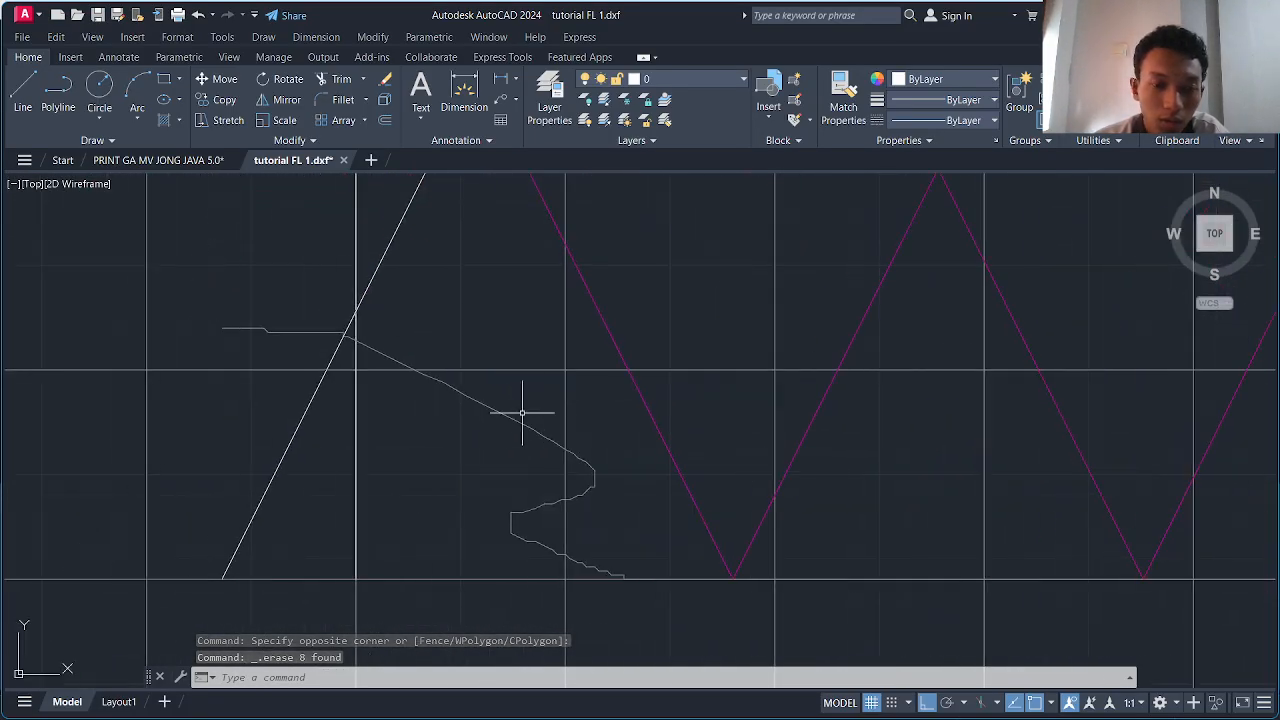
pyautogui.click(446, 385)
pyautogui.press('Delete')
# - Try to erase all remaining old stern outline segments in one selection, and undo that erasure
pyautogui.click(514, 459)
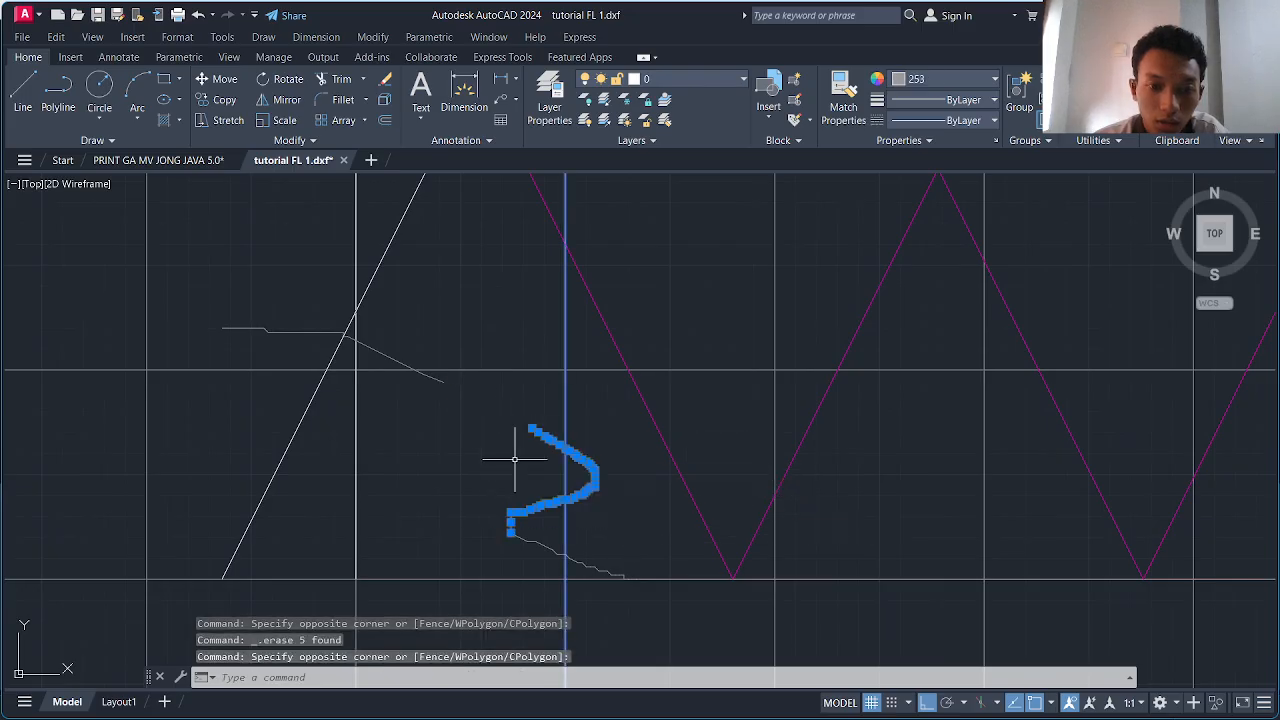
pyautogui.click(622, 577)
pyautogui.click(509, 495)
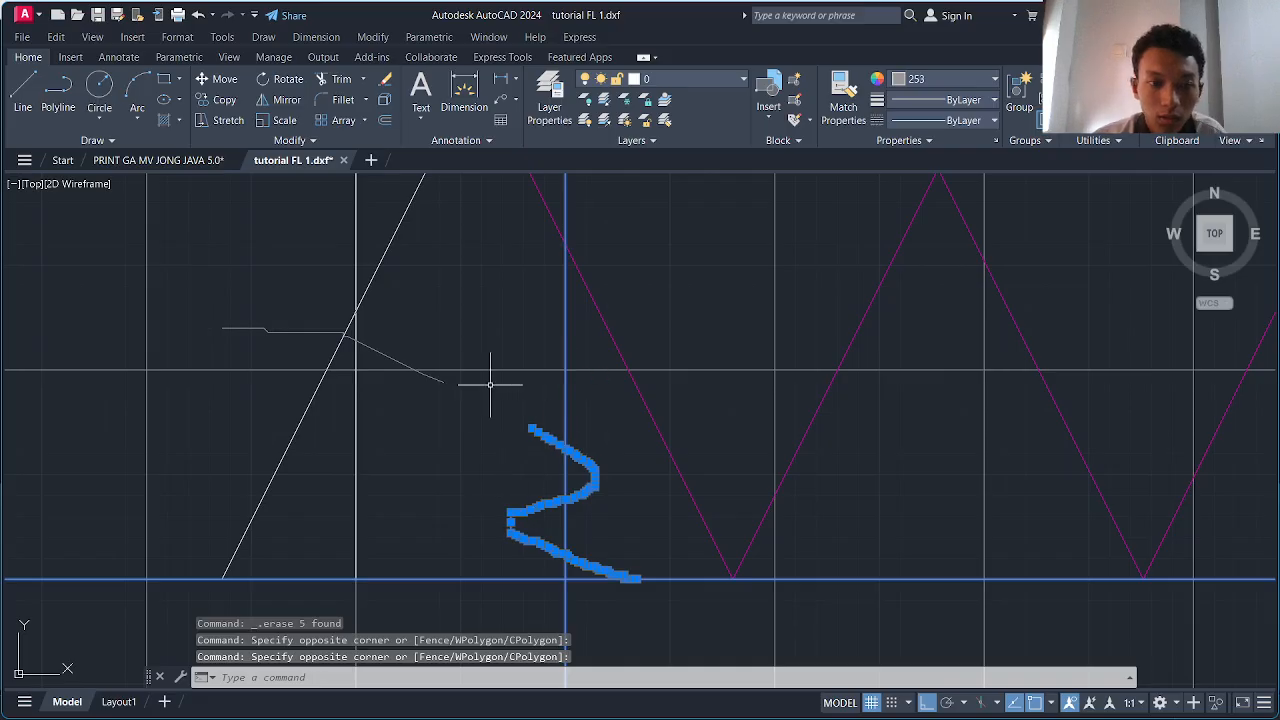
pyautogui.click(446, 394)
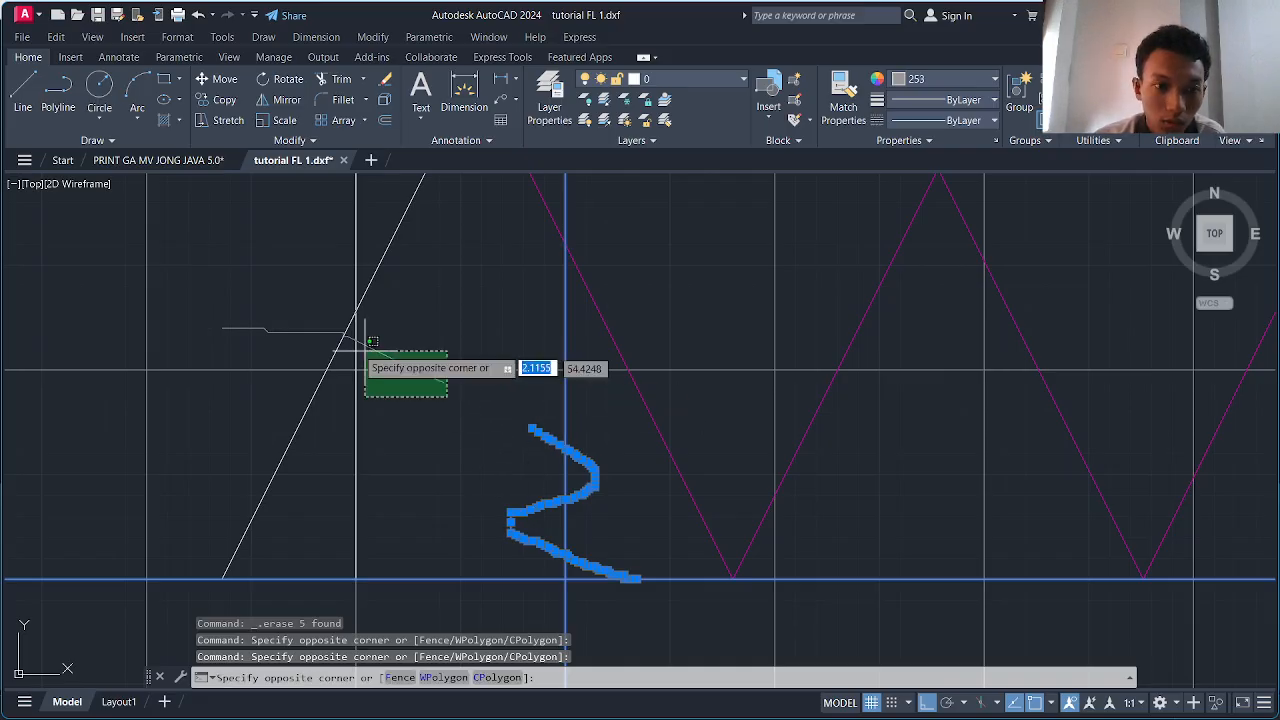
pyautogui.click(229, 286)
pyautogui.press('Escape')
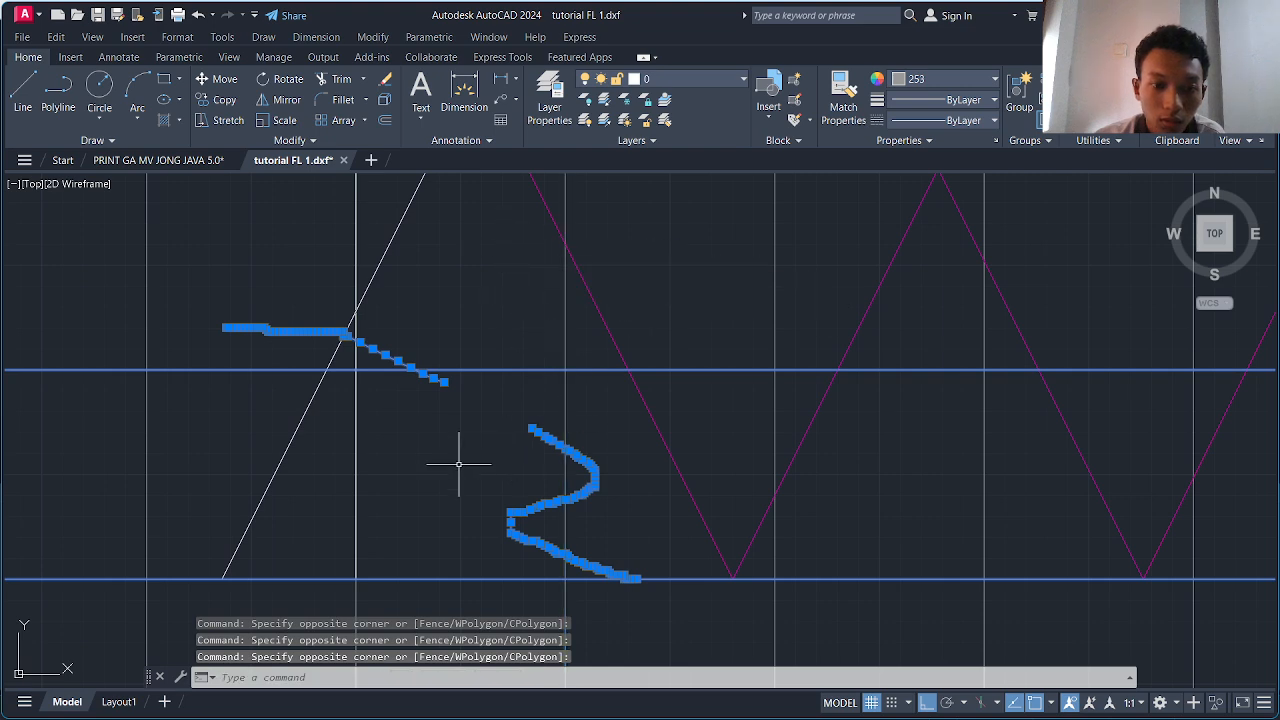
pyautogui.moveTo(430, 493); pyautogui.dragTo(515, 448, button='middle')
pyautogui.click(515, 448)
pyautogui.press('Escape')
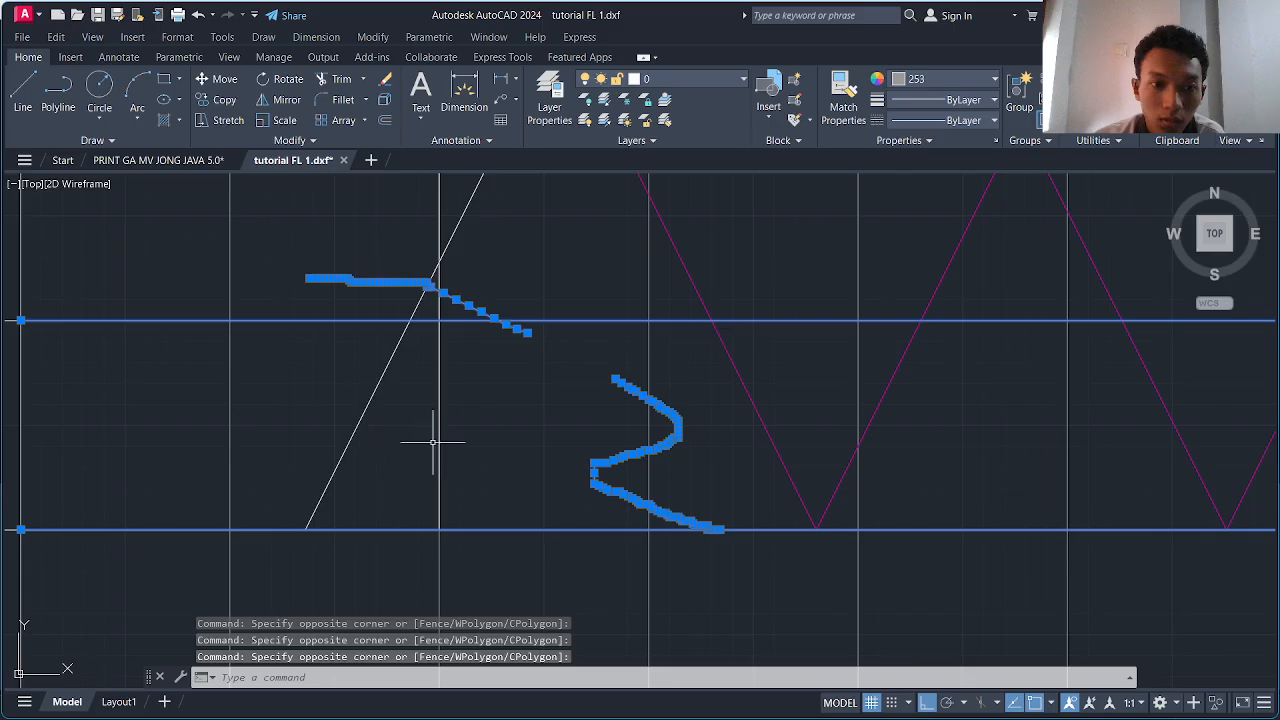
pyautogui.press('Delete')
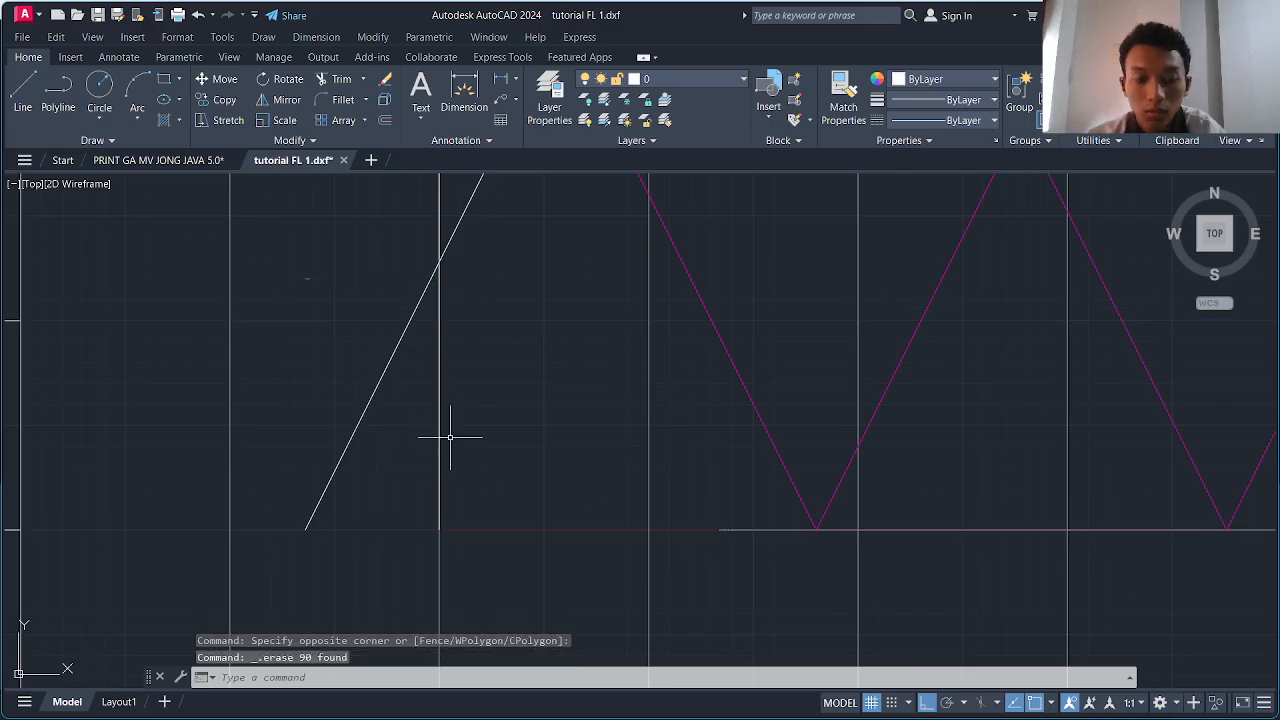
pyautogui.hotkey('ctrl', 'z')
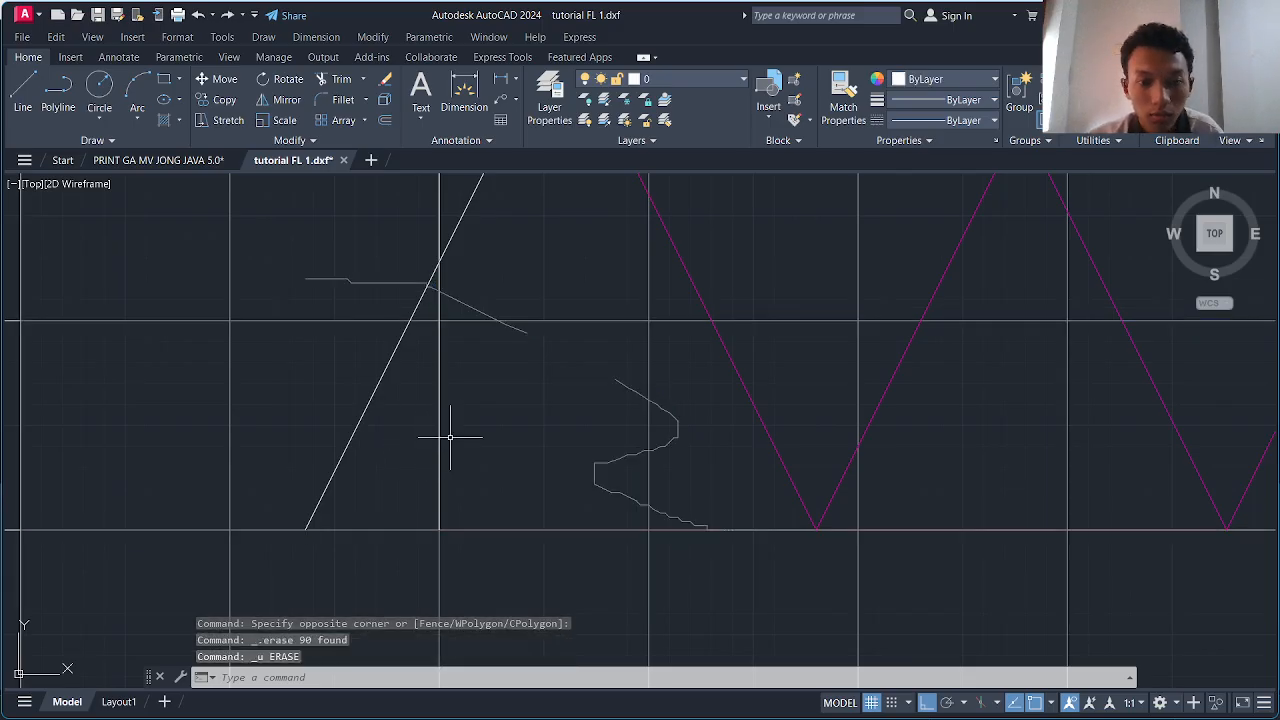
# - Erase the lower S-shaped part of the old stern outline down to the baseline, keeping the chart gridlines out of the selection
pyautogui.click(734, 555)
pyautogui.click(569, 377)
pyautogui.moveTo(676, 517); pyautogui.dragTo(672, 443, button='middle')
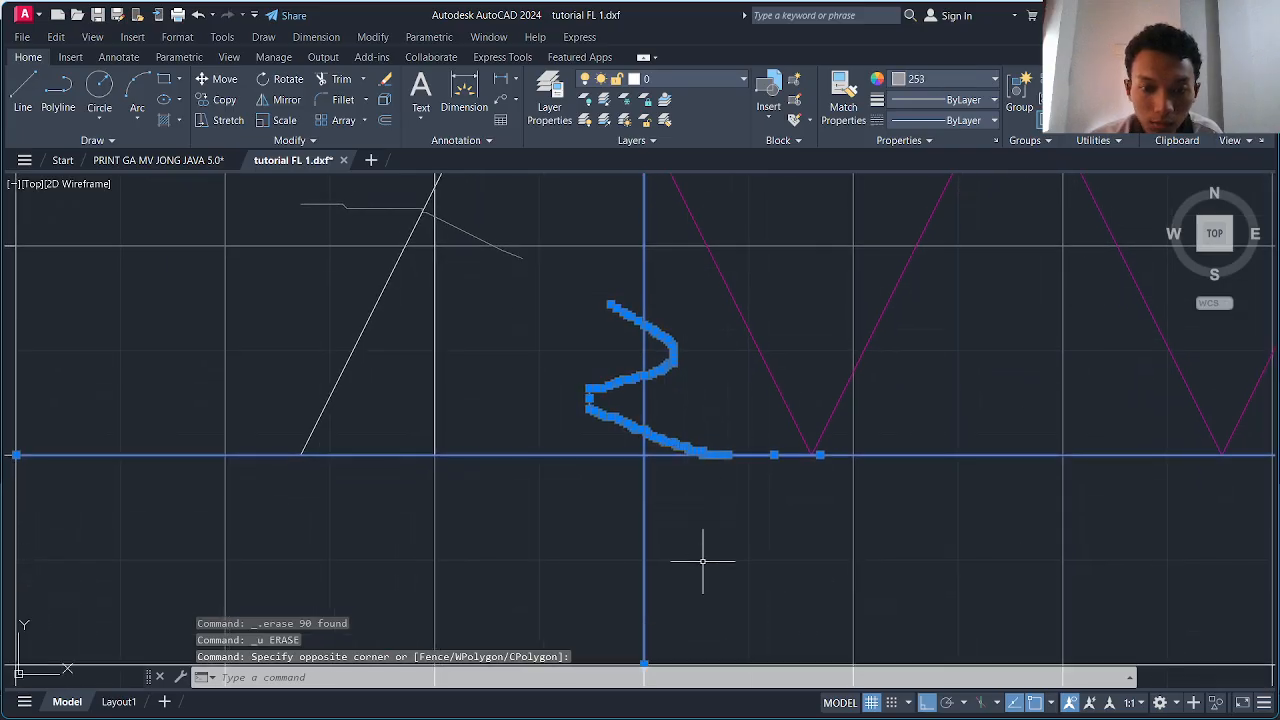
pyautogui.keyDown('shift'); pyautogui.click(703, 561); pyautogui.keyUp('shift')
pyautogui.keyDown('shift'); pyautogui.click(598, 537); pyautogui.keyUp('shift')
pyautogui.keyDown('shift'); pyautogui.click(576, 522); pyautogui.keyUp('shift')
pyautogui.keyDown('shift'); pyautogui.click(505, 423); pyautogui.keyUp('shift')
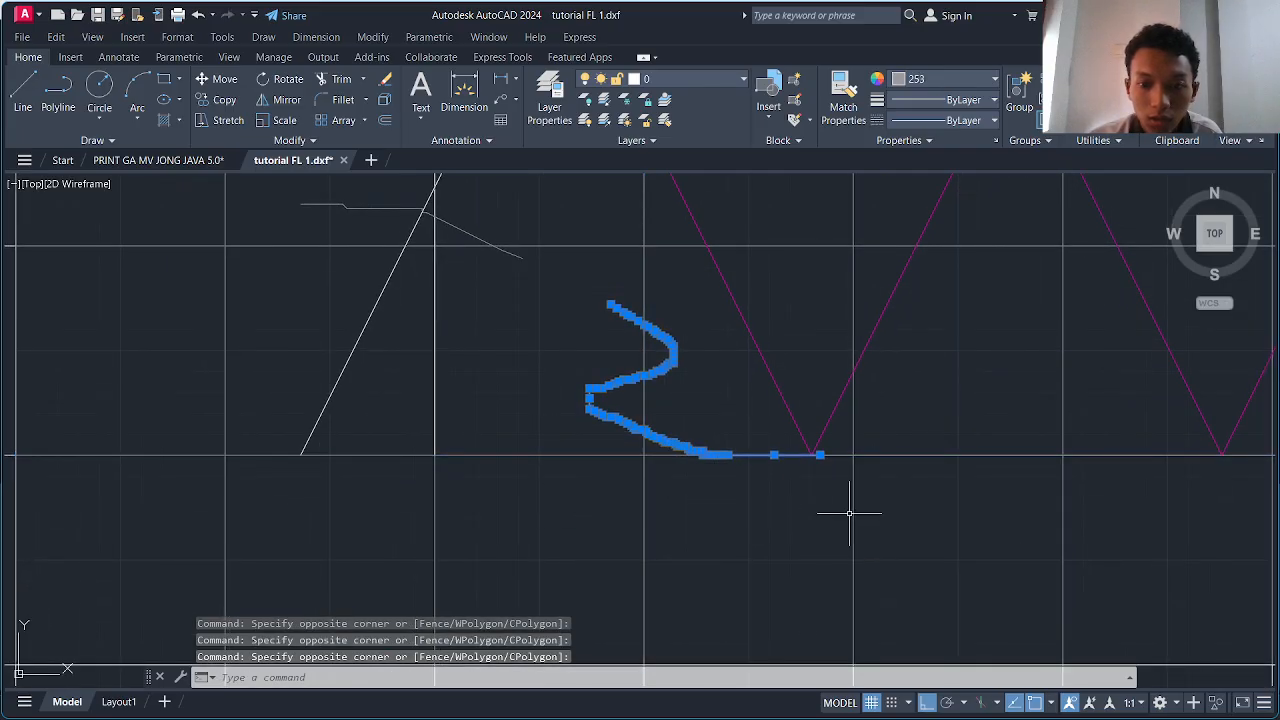
pyautogui.press('Delete')
# - Erase the upper stern outline segments near the 10 m height, excluding the gridlines, AP line and slanted aft limit line from the selection
pyautogui.scroll(-2, 705, 432)
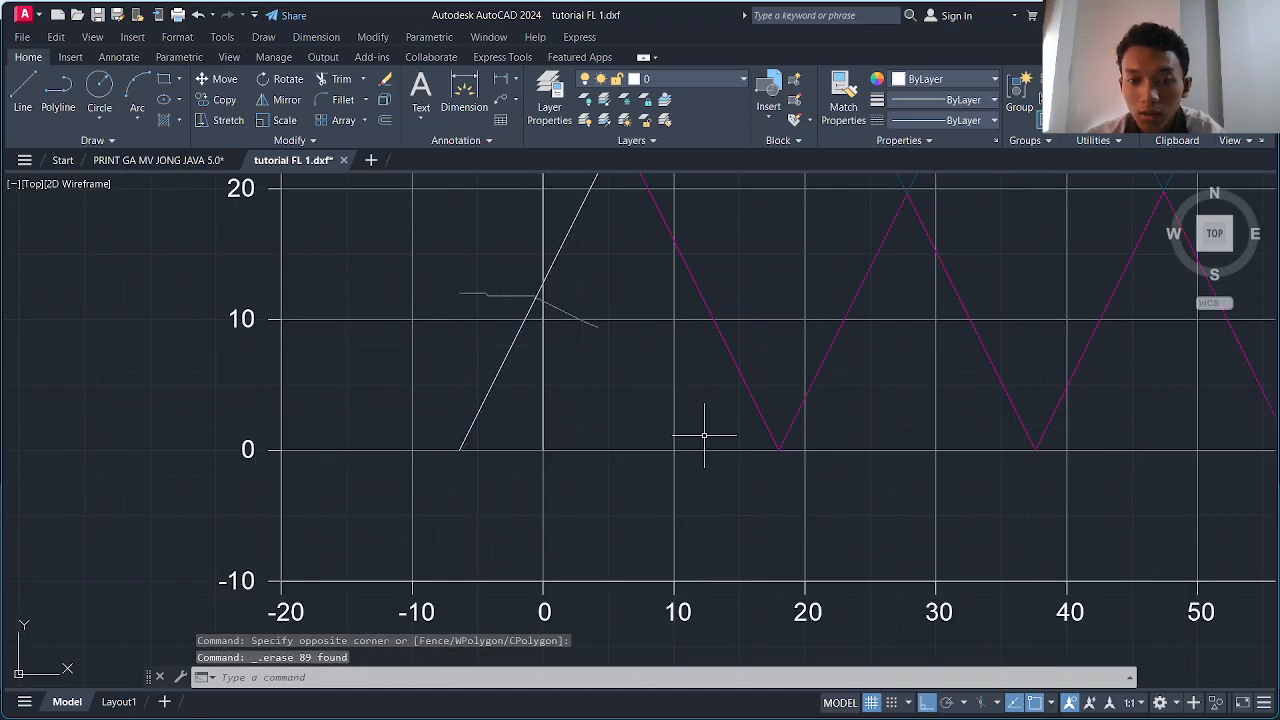
pyautogui.moveTo(700, 434); pyautogui.dragTo(694, 497, button='middle')
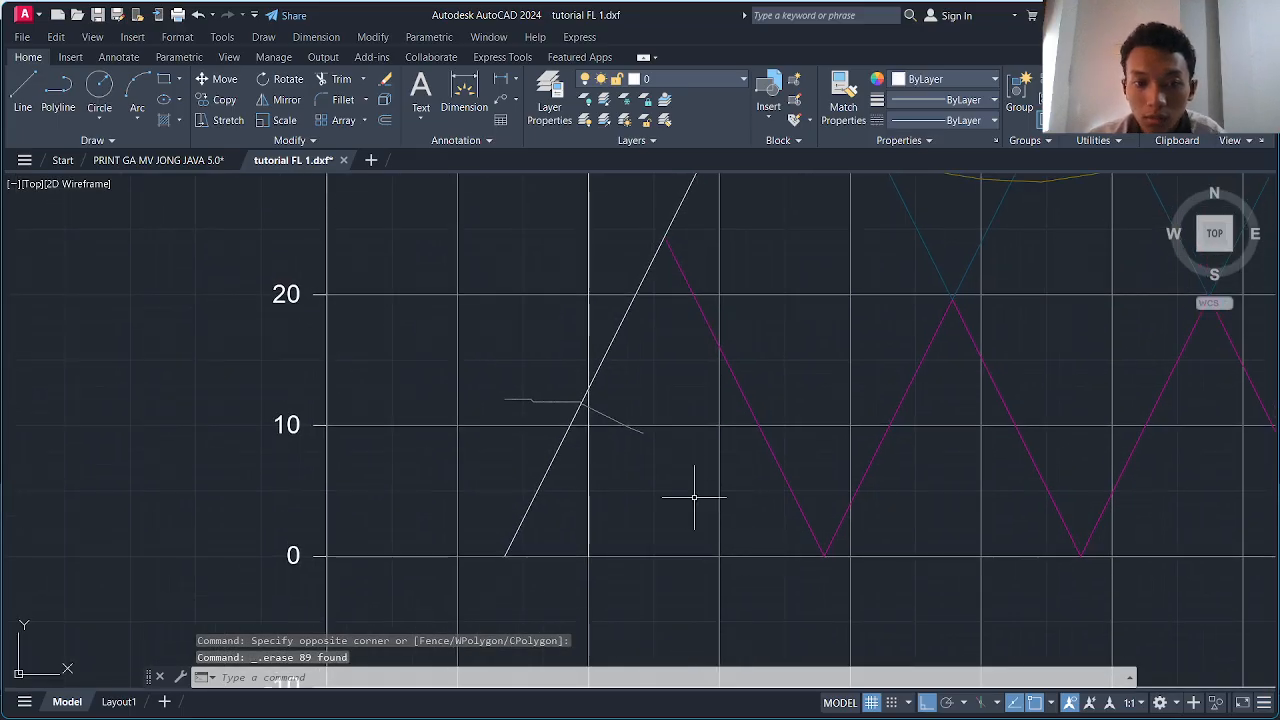
pyautogui.click(510, 388)
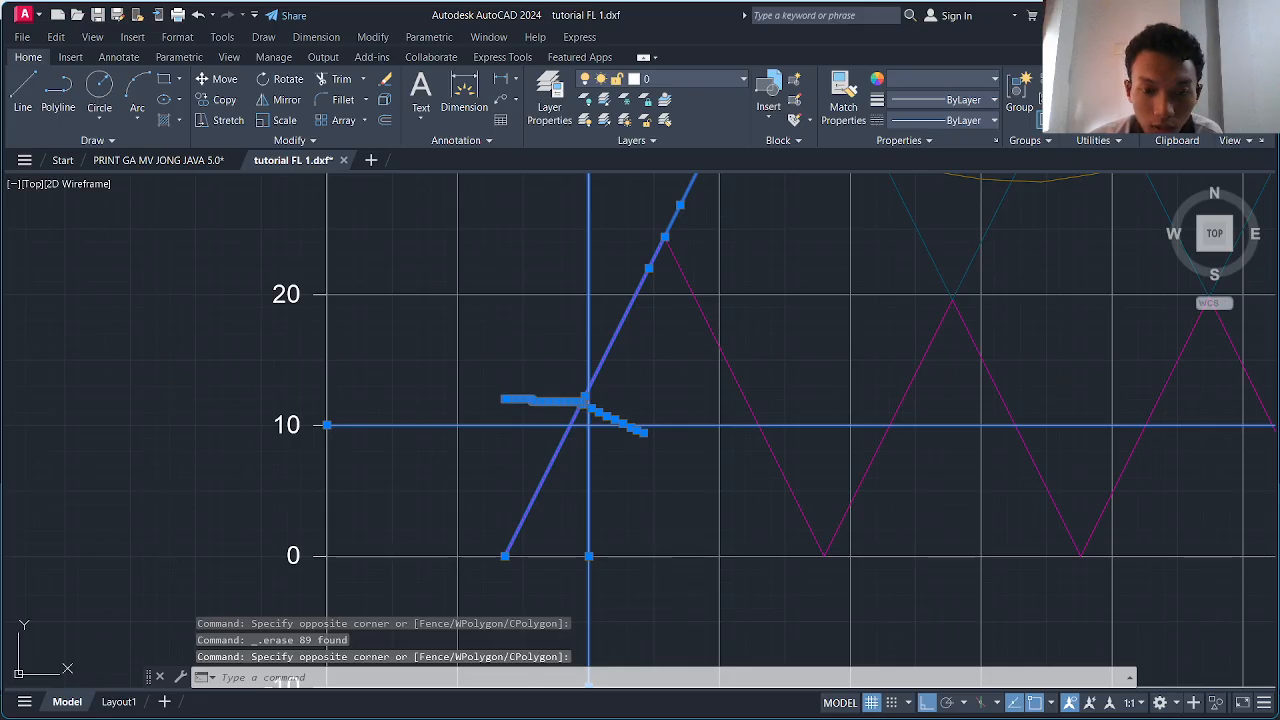
pyautogui.keyDown('shift'); pyautogui.click(606, 532); pyautogui.keyUp('shift')
pyautogui.keyDown('shift'); pyautogui.click(534, 516); pyautogui.keyUp('shift')
pyautogui.keyDown('shift'); pyautogui.click(508, 502); pyautogui.keyUp('shift')
pyautogui.keyDown('shift'); pyautogui.click(474, 470); pyautogui.keyUp('shift')
pyautogui.keyDown('shift'); pyautogui.click(416, 413); pyautogui.keyUp('shift')
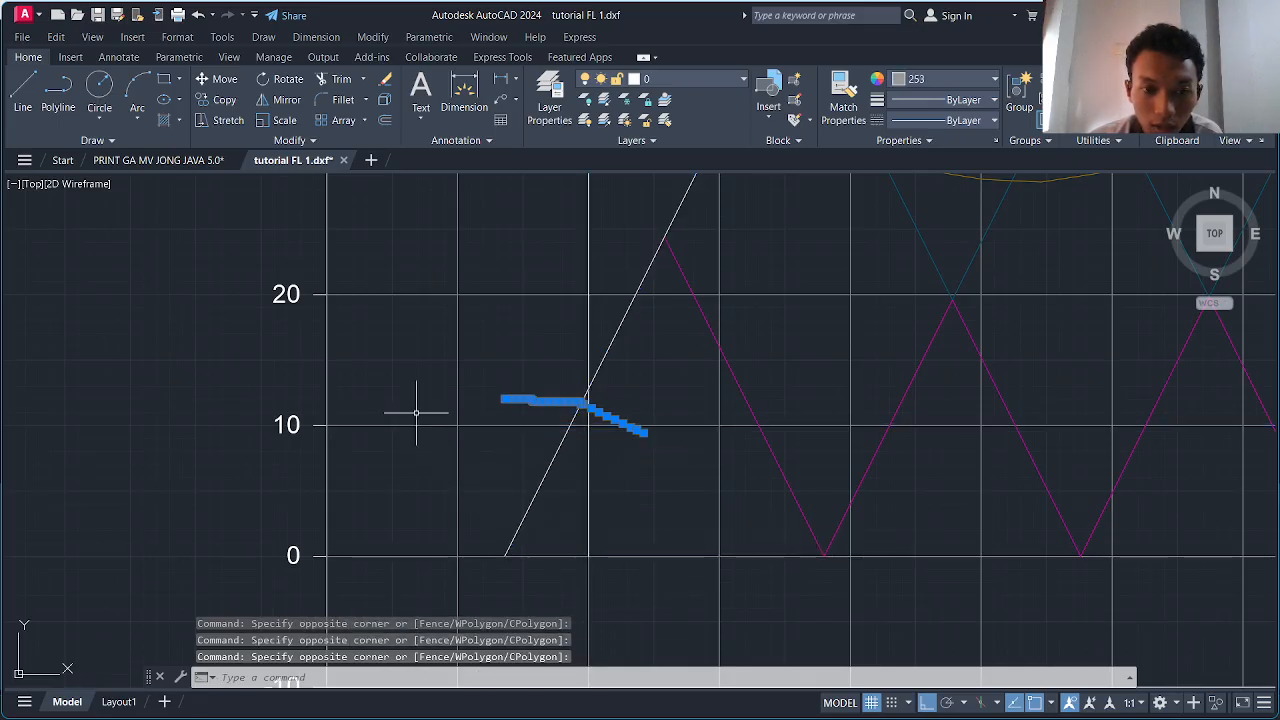
pyautogui.press('Delete')
pyautogui.scroll(-3, 607, 523)
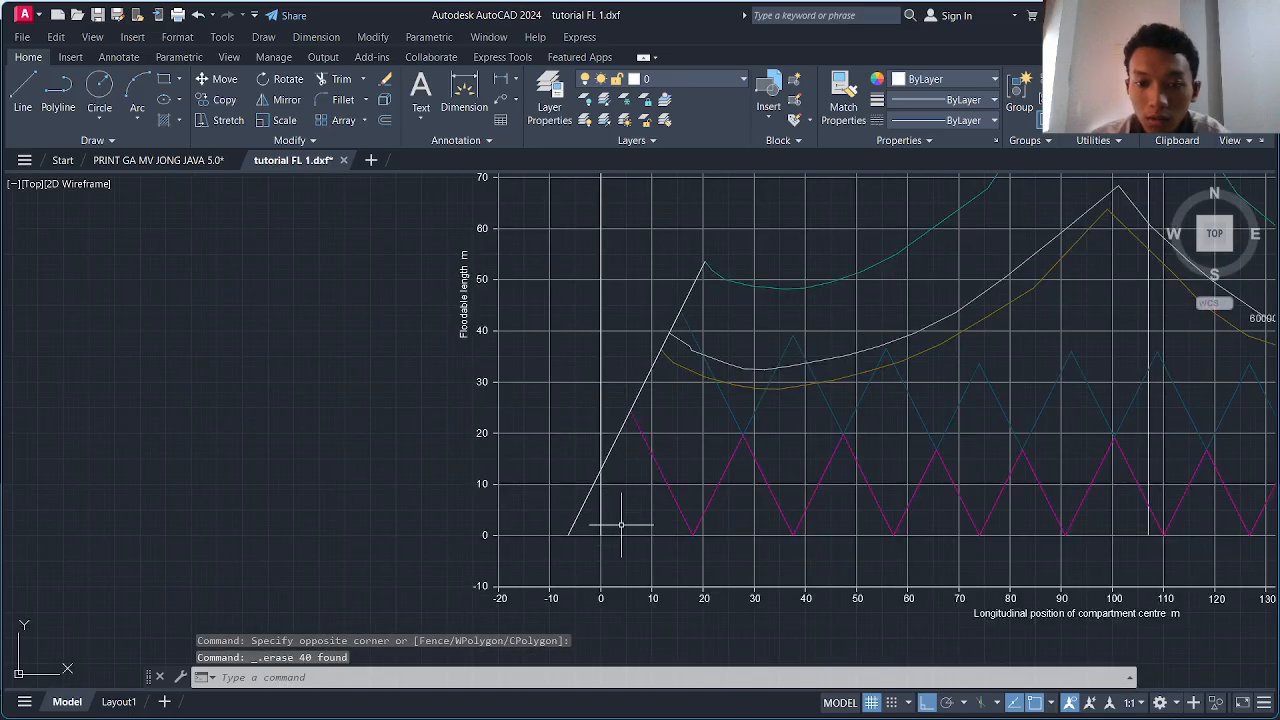
pyautogui.moveTo(608, 523); pyautogui.dragTo(511, 491, button='middle')
pyautogui.scroll(-5, 608, 530)
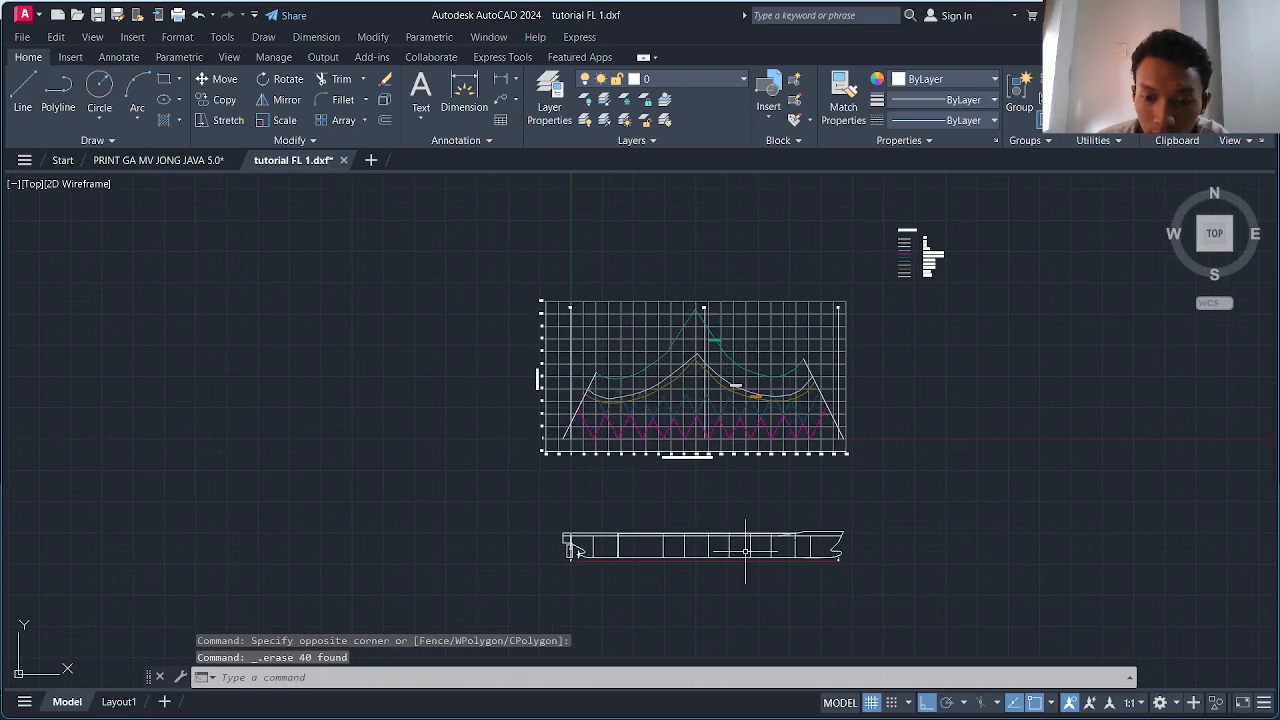
pyautogui.scroll(2, 770, 530)
pyautogui.scroll(4, 872, 574)
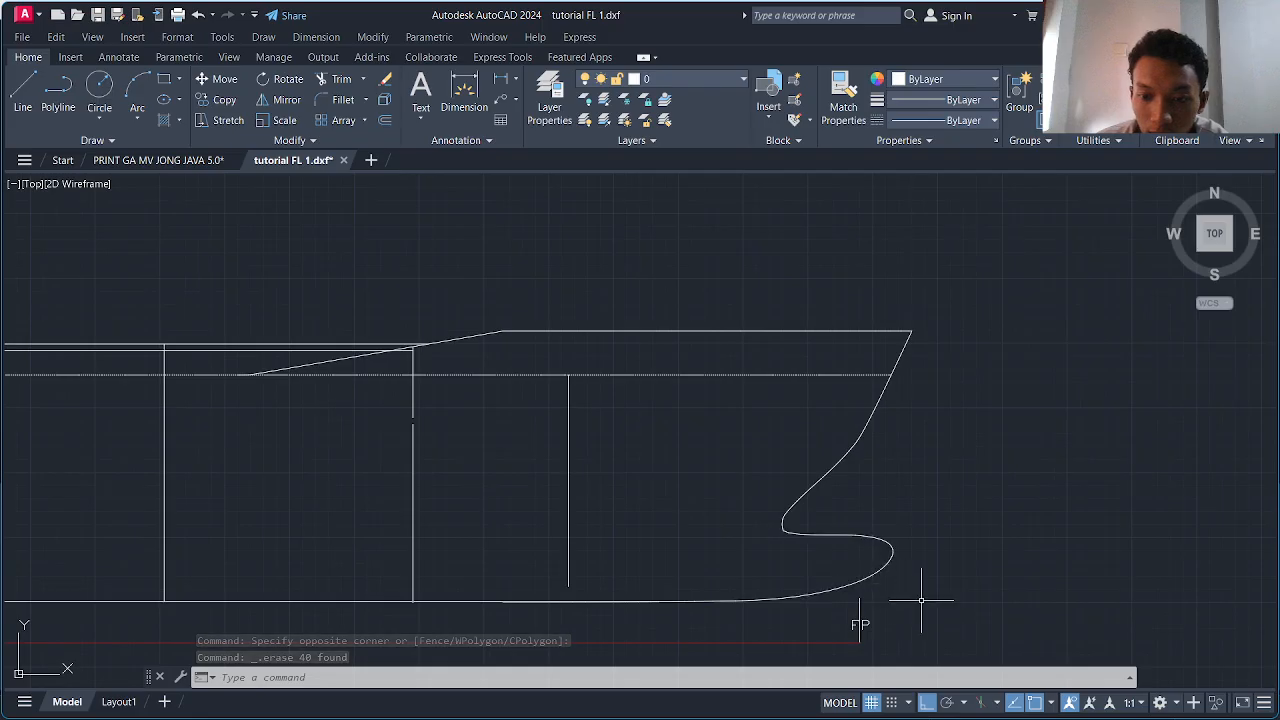
pyautogui.click(951, 611)
pyautogui.scroll(-3, 531, 460)
pyautogui.moveTo(531, 443); pyautogui.dragTo(651, 451, button='middle')
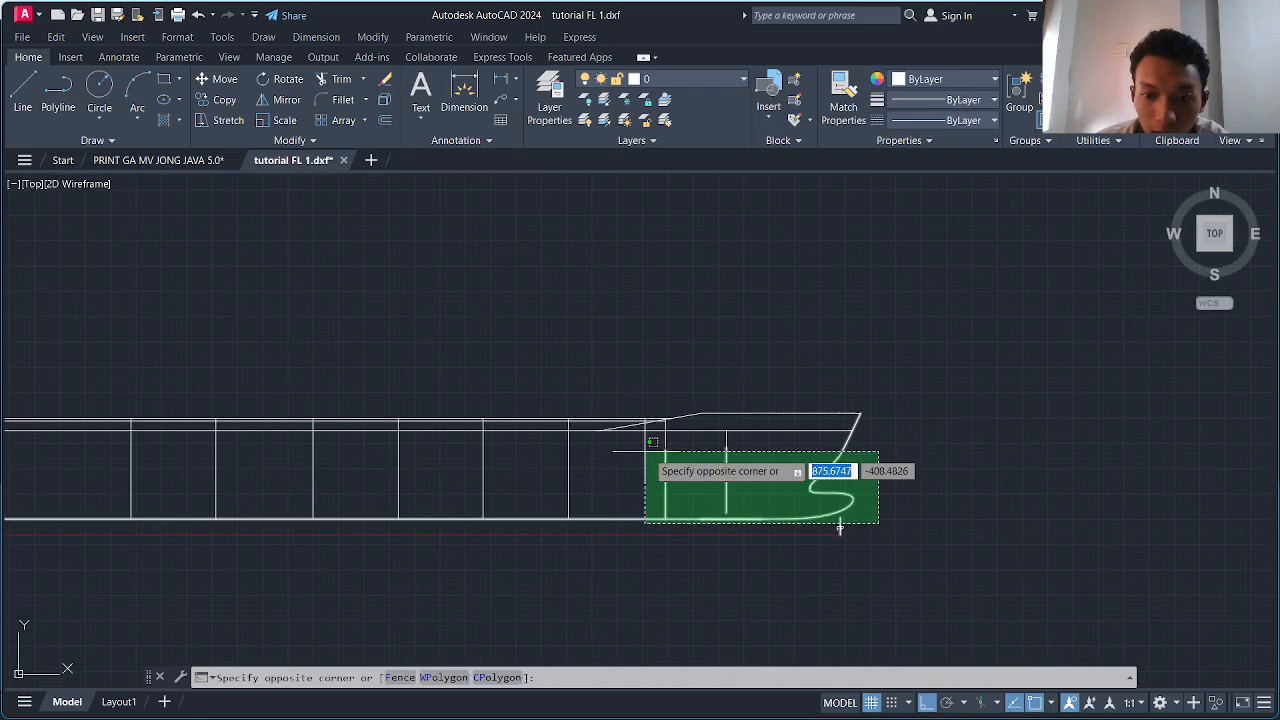
pyautogui.click(945, 549)
pyautogui.scroll(-3, 270, 353)
pyautogui.moveTo(263, 351); pyautogui.dragTo(652, 361, button='middle')
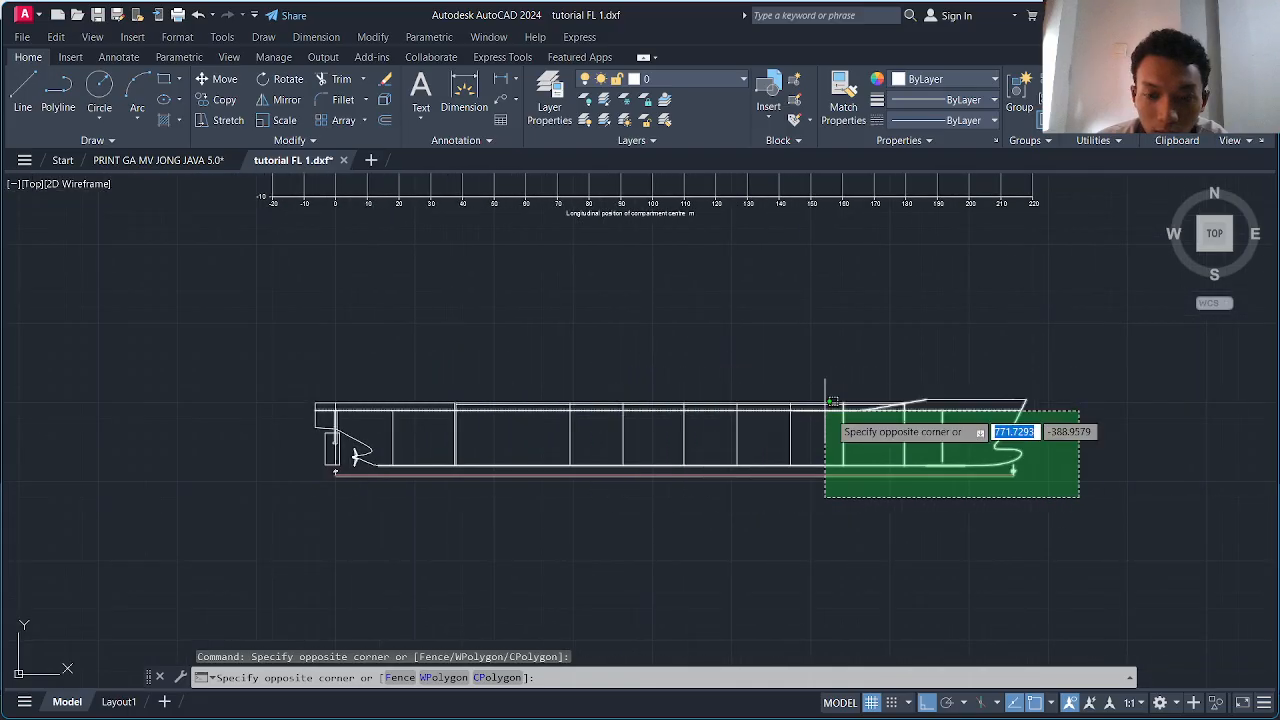
pyautogui.click(450, 350)
pyautogui.scroll(5, 345, 468)
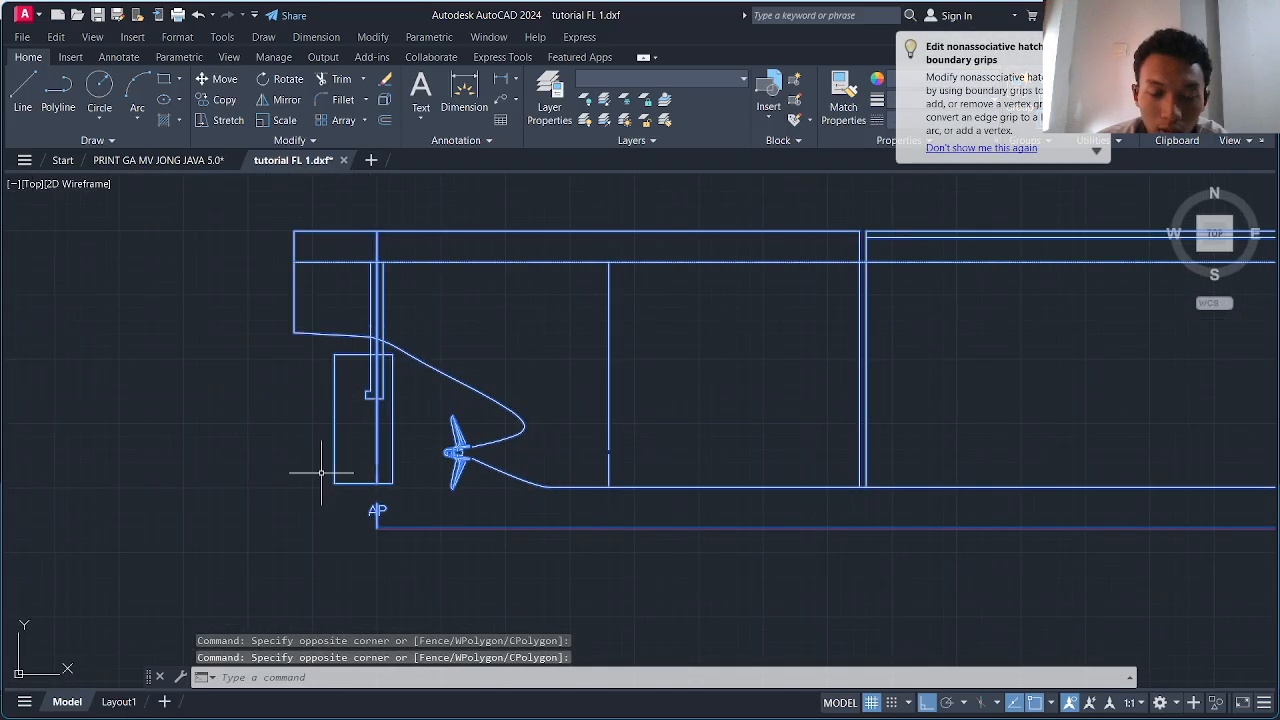
pyautogui.scroll(-1, 335, 477)
pyautogui.scroll(-3, 440, 485)
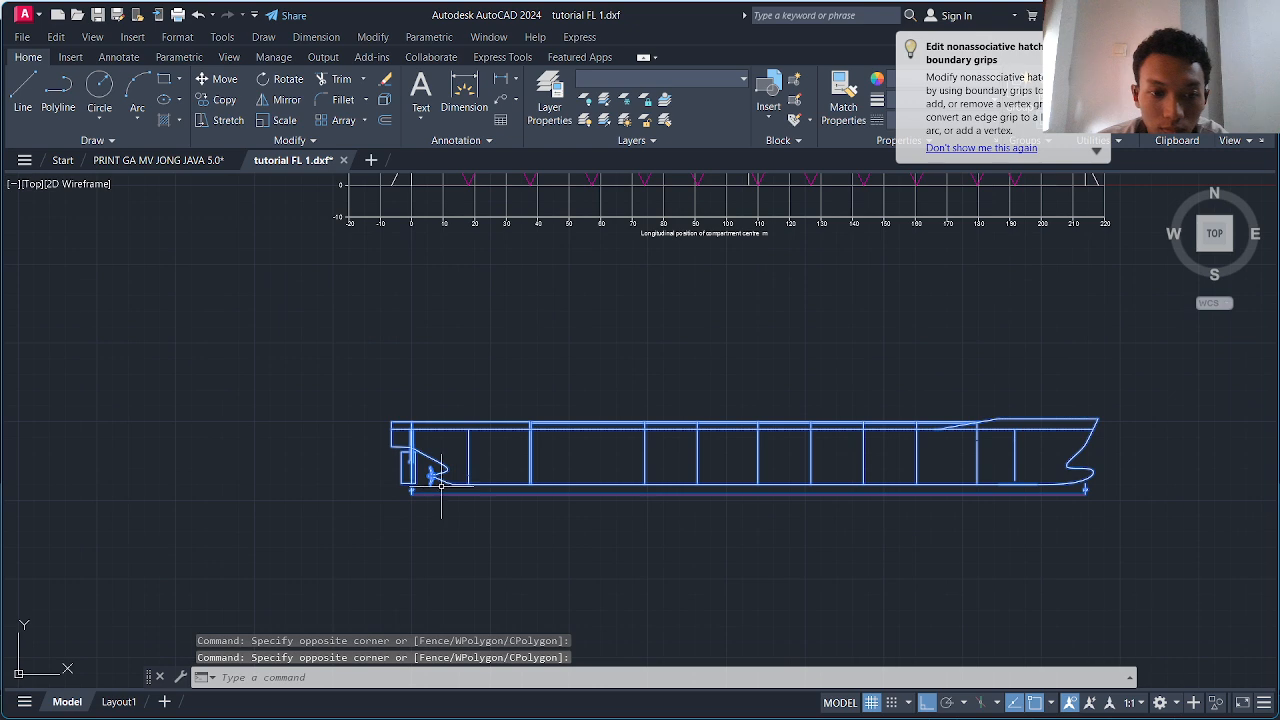
pyautogui.scroll(5, 427, 484)
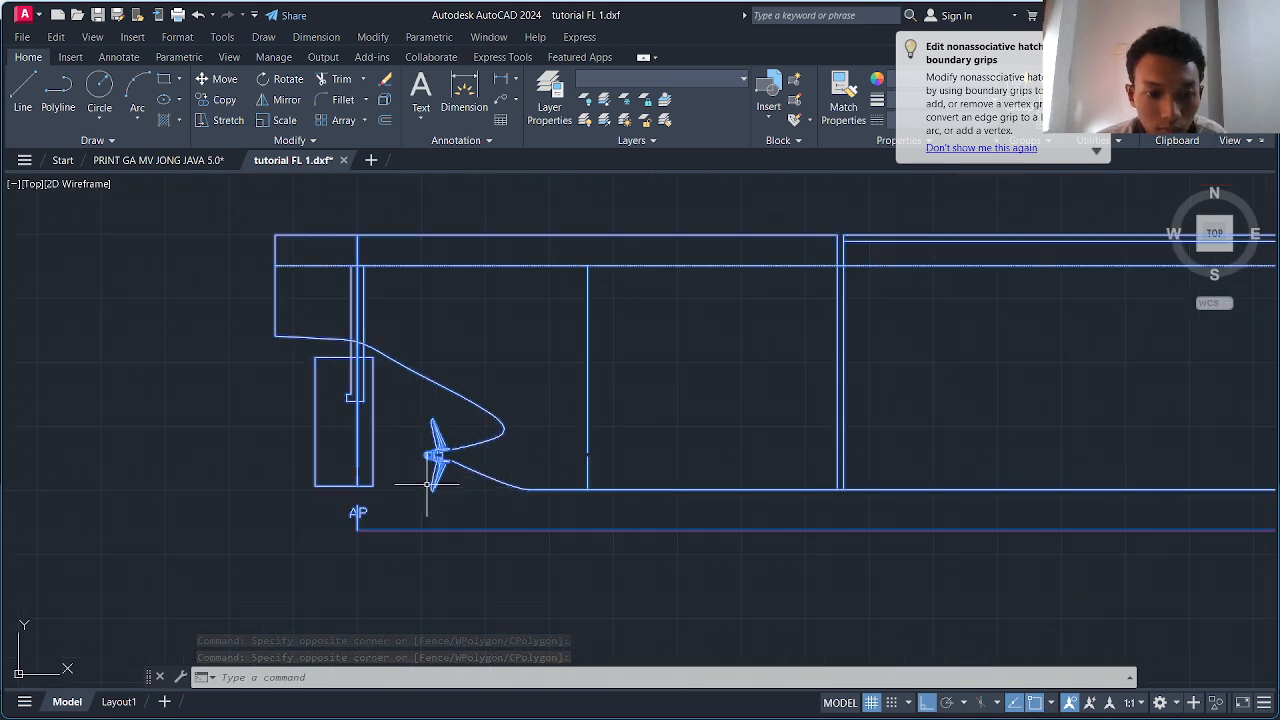
pyautogui.press('Escape')
# - Move the red reference line below the copied ship profile up onto the profile's bottom line
pyautogui.moveTo(646, 500); pyautogui.dragTo(546, 507, button='middle')
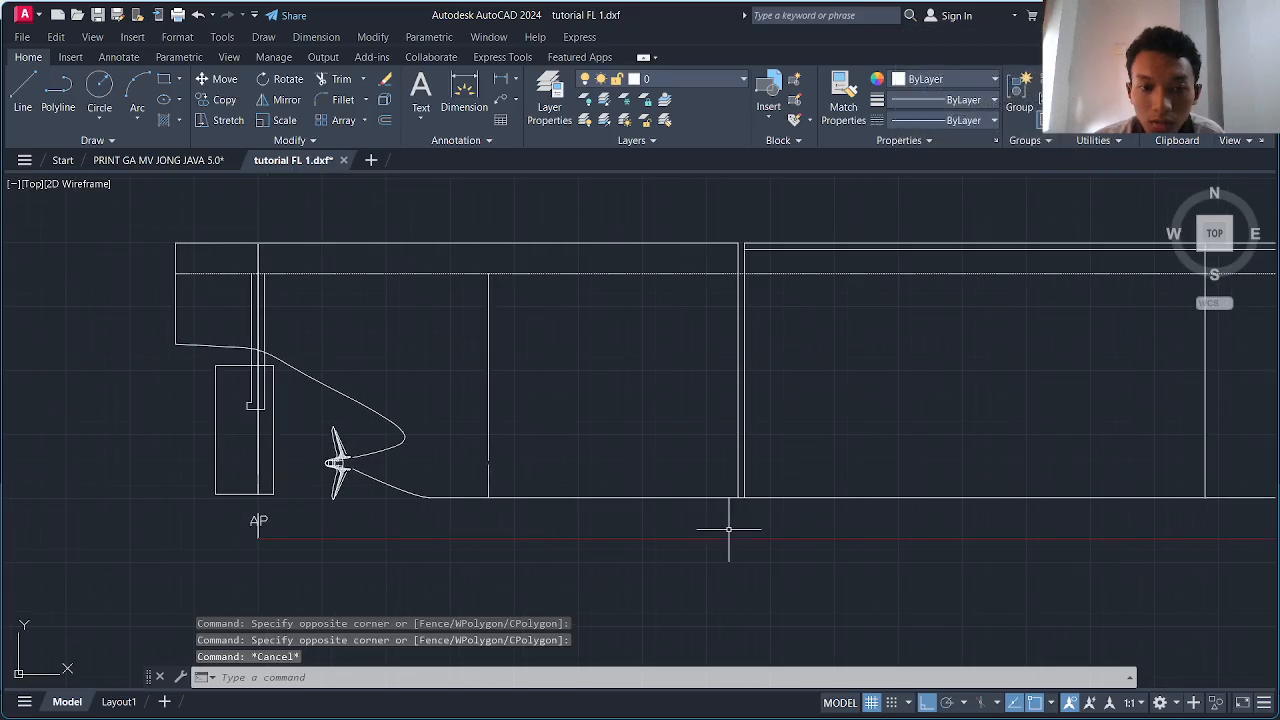
pyautogui.click(695, 535)
pyautogui.scroll(-2, 808, 529)
pyautogui.moveTo(830, 539); pyautogui.dragTo(607, 545, button='middle')
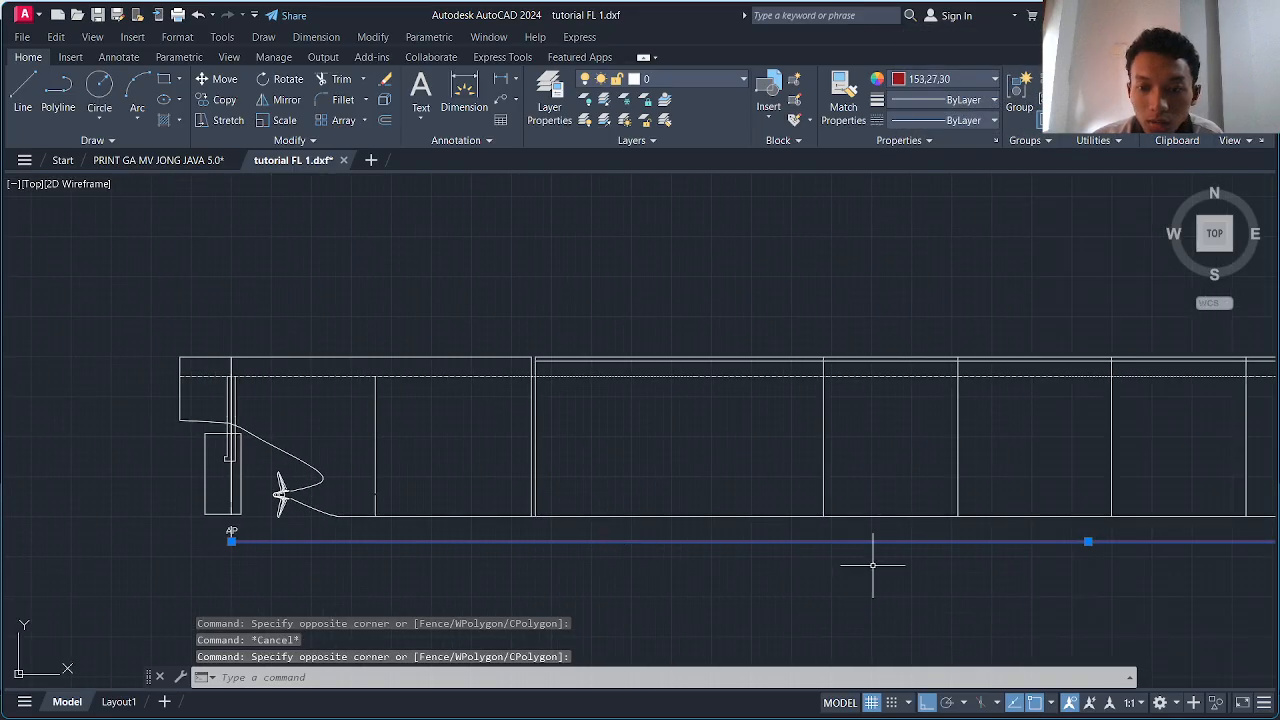
pyautogui.moveTo(966, 564); pyautogui.dragTo(880, 565, button='middle')
pyautogui.press('Return')
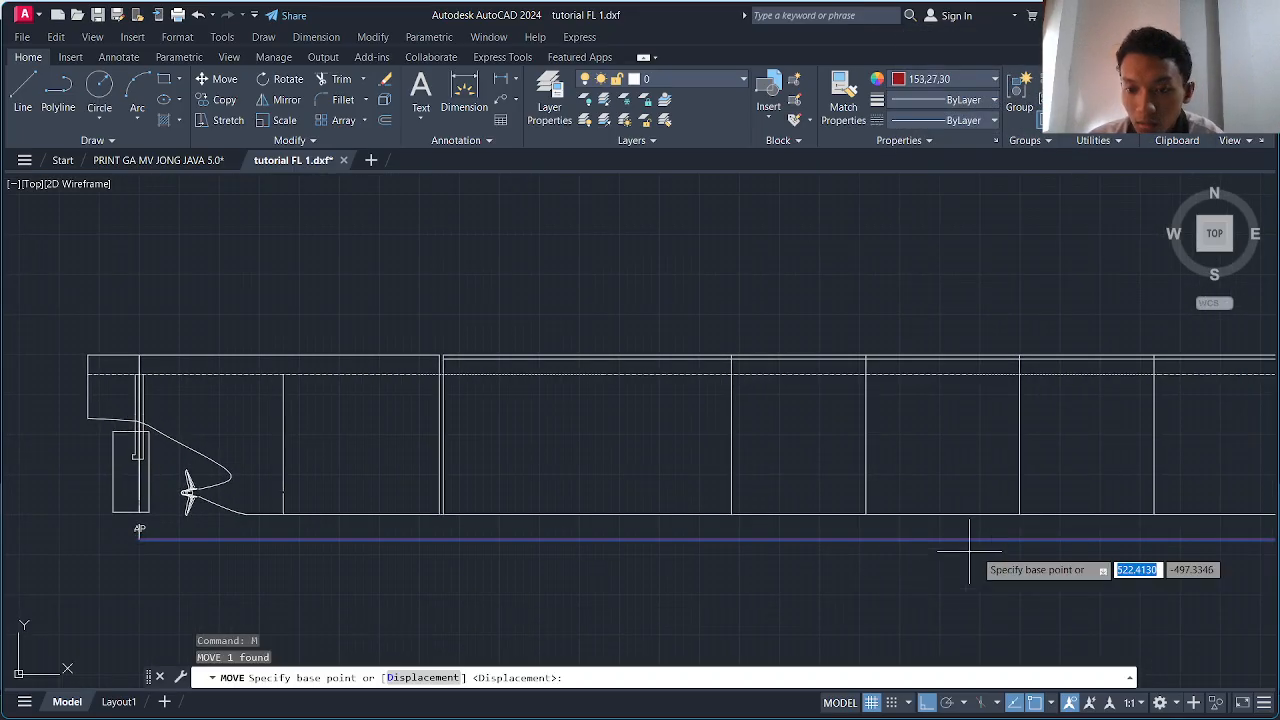
pyautogui.scroll(4, 975, 540)
pyautogui.click(984, 528)
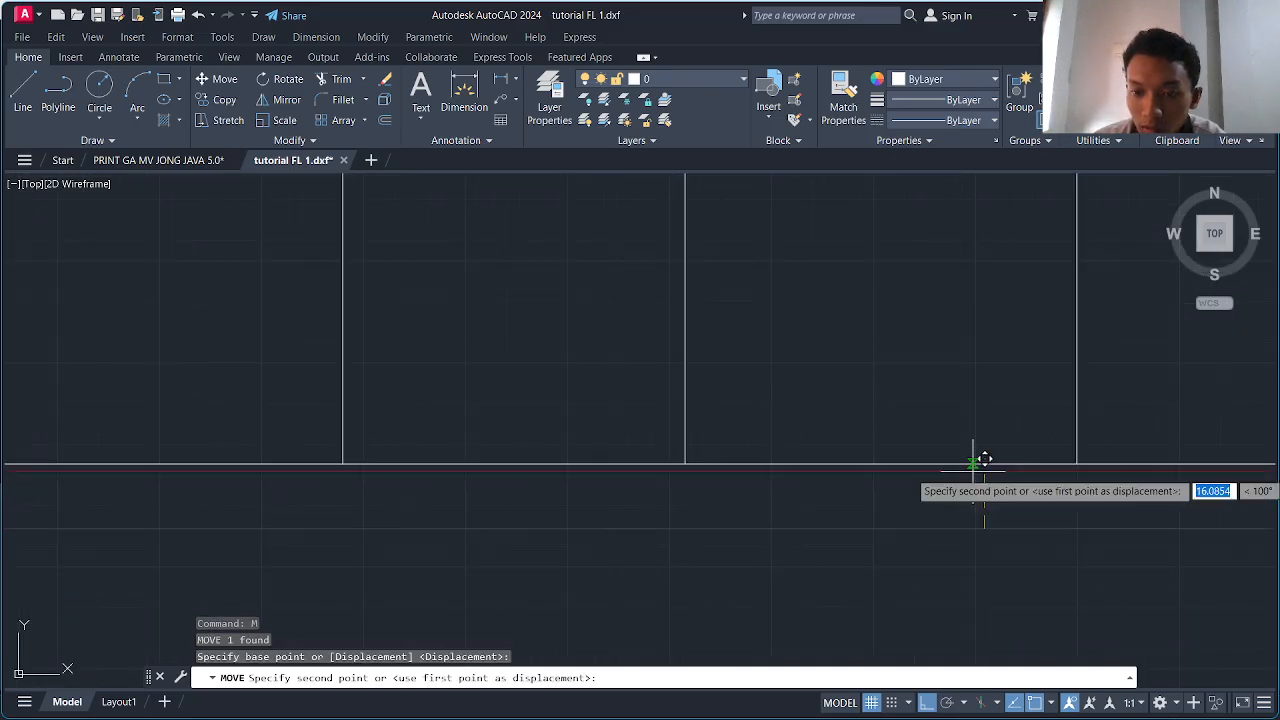
pyautogui.click(984, 456)
pyautogui.scroll(-5, 916, 526)
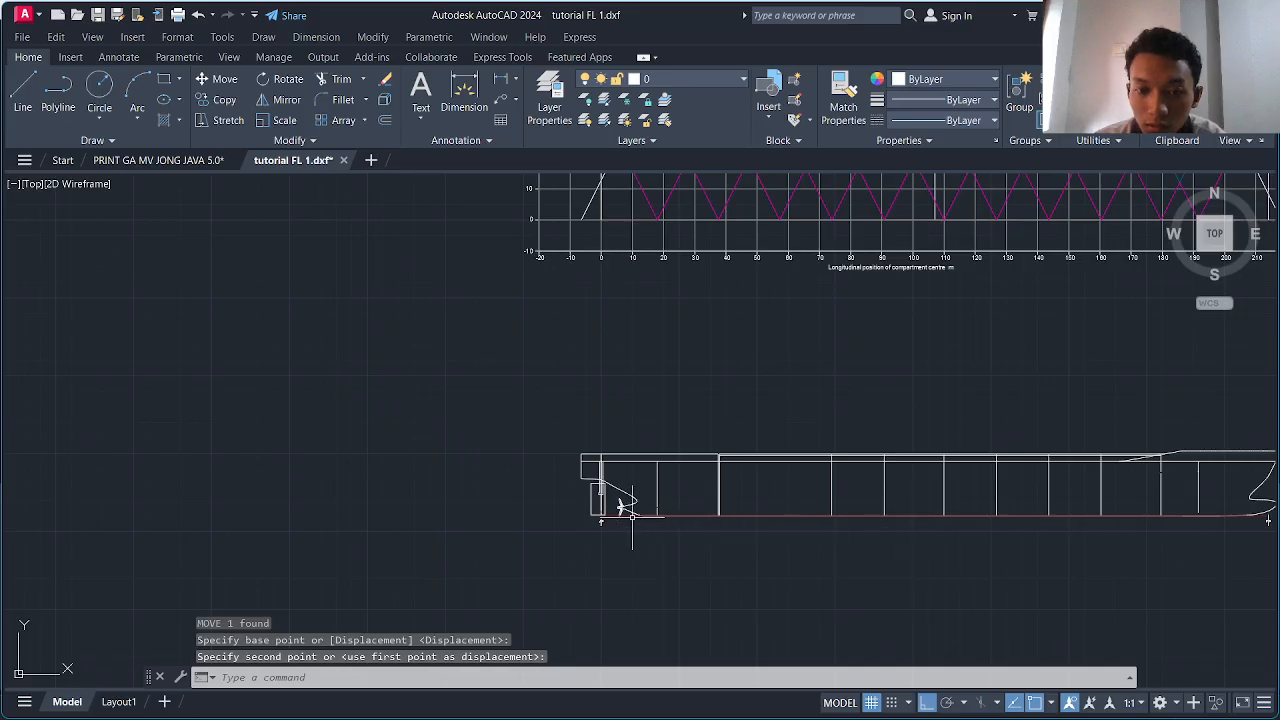
pyautogui.scroll(4, 590, 505)
pyautogui.scroll(-1, 834, 561)
pyautogui.moveTo(834, 560); pyautogui.dragTo(666, 526, button='middle')
pyautogui.scroll(-3, 786, 492)
pyautogui.moveTo(794, 495); pyautogui.dragTo(431, 483, button='middle')
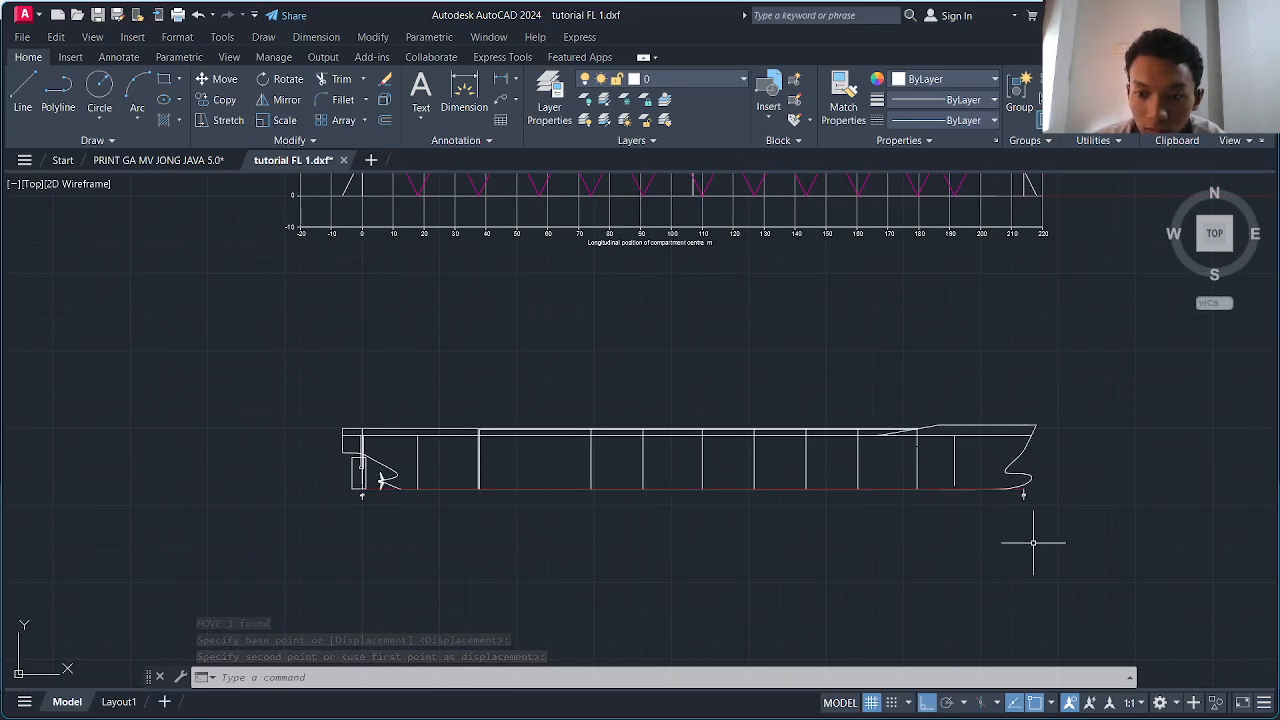
pyautogui.click(1065, 548)
pyautogui.click(286, 371)
pyautogui.scroll(5, 350, 478)
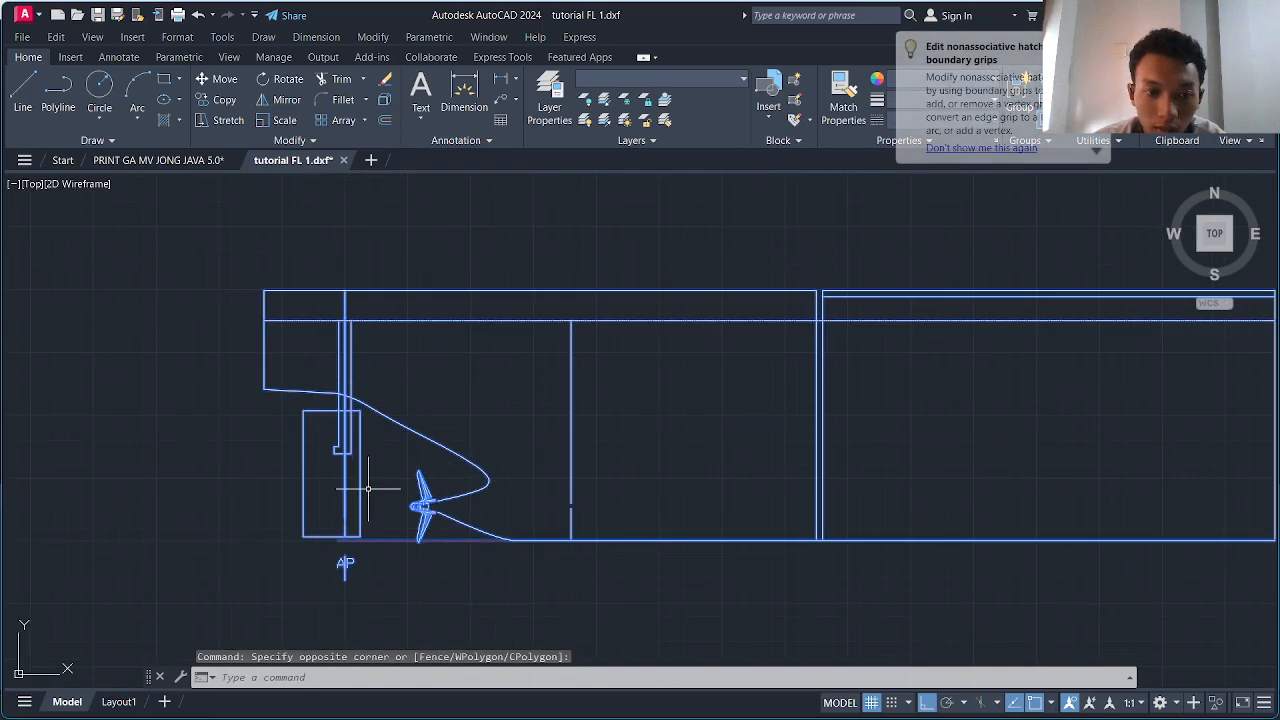
pyautogui.scroll(5, 365, 500)
pyautogui.scroll(-4, 355, 560)
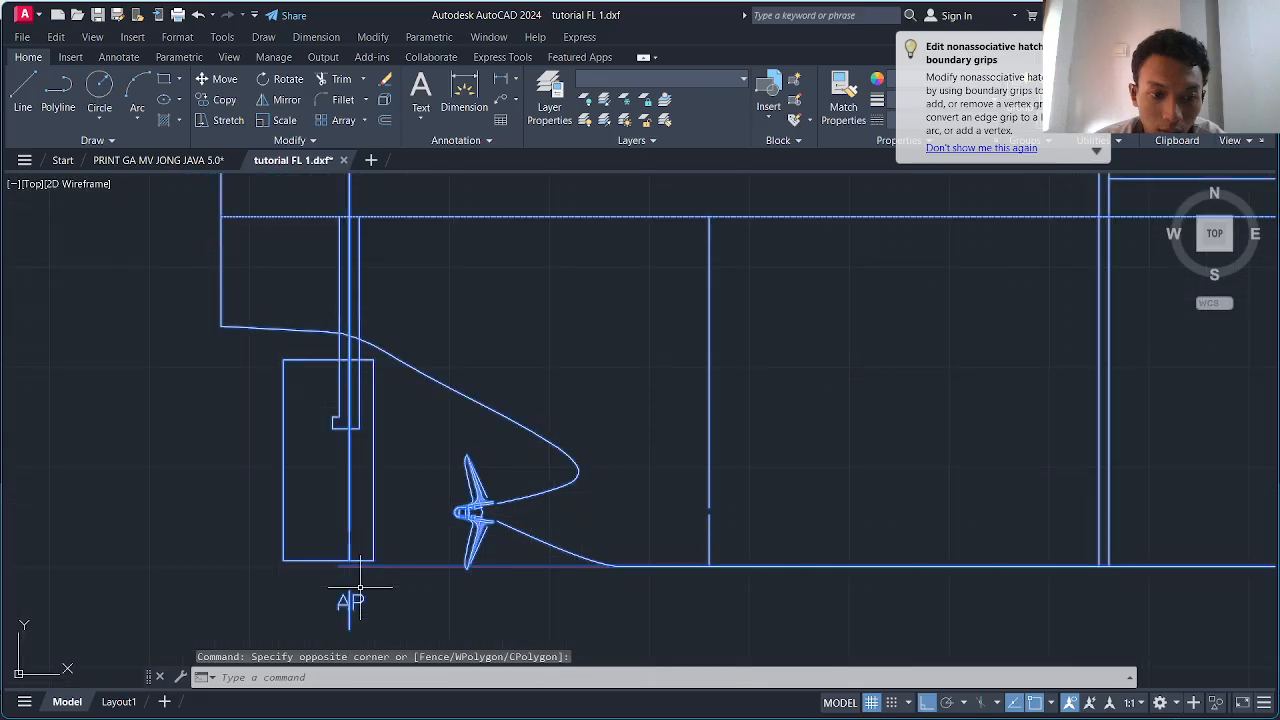
pyautogui.scroll(-5, 371, 596)
pyautogui.scroll(-2, 520, 530)
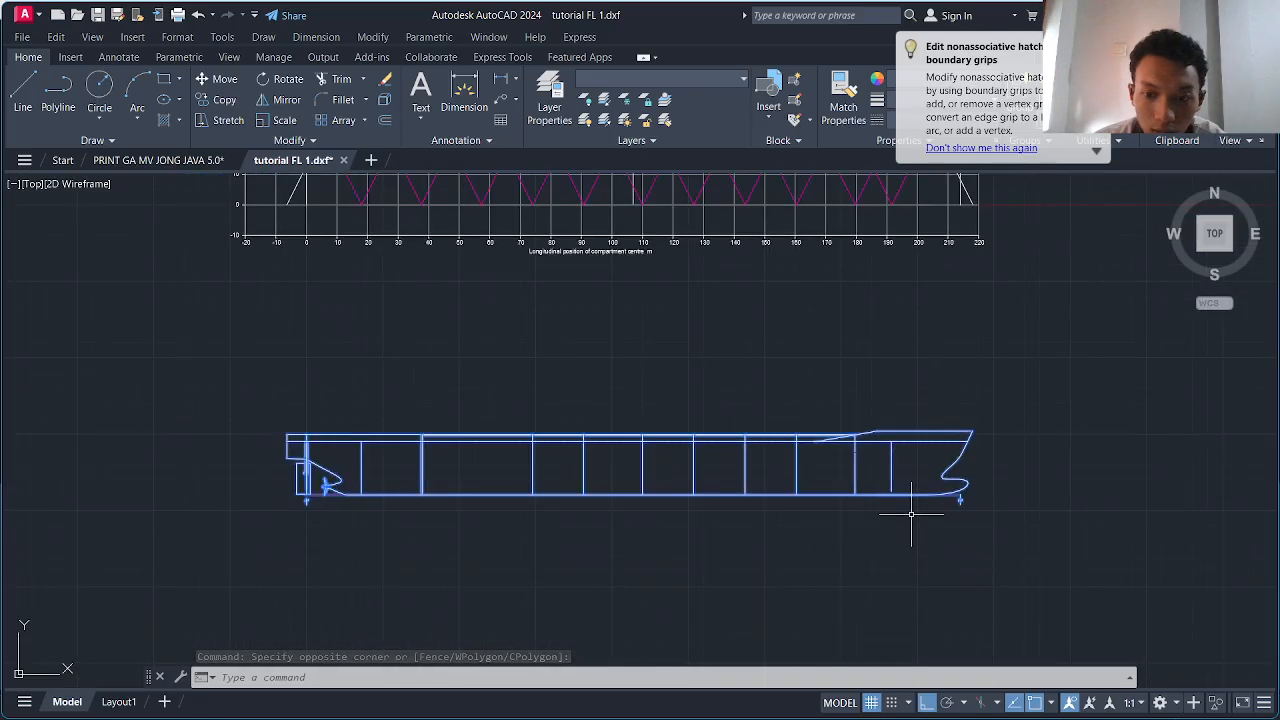
pyautogui.scroll(7, 956, 511)
pyautogui.scroll(-8, 964, 470)
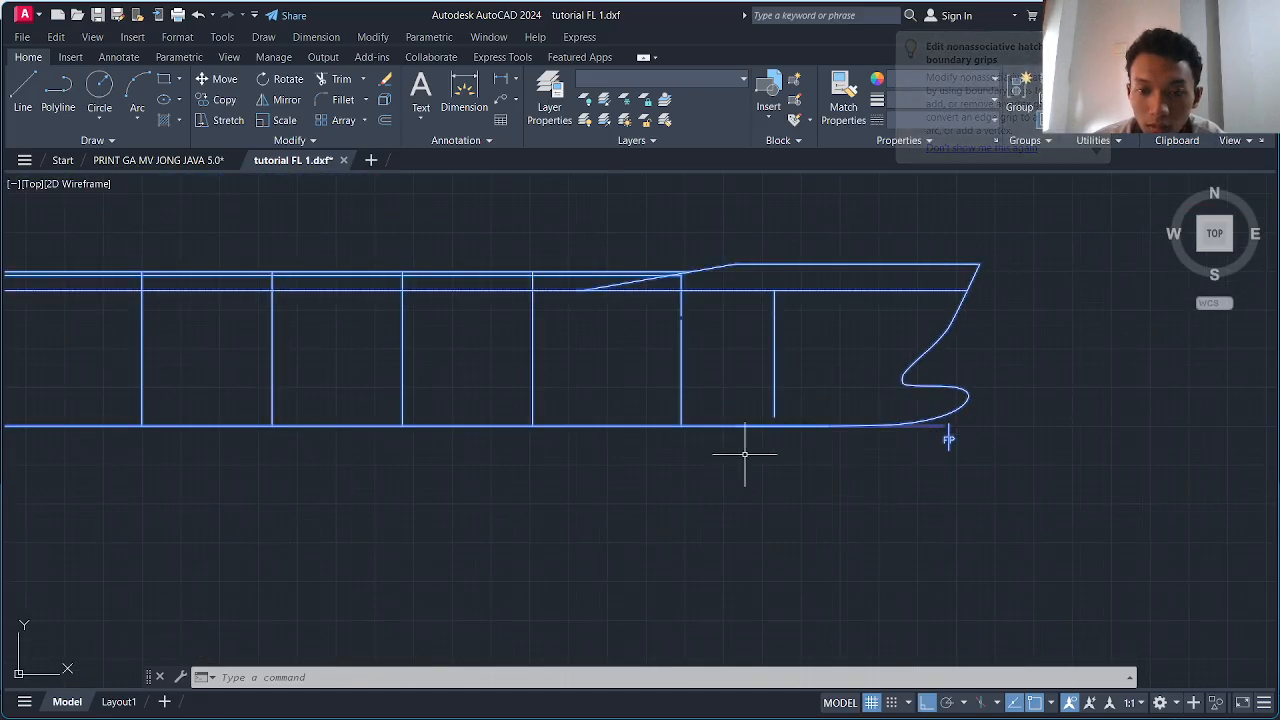
pyautogui.scroll(10, 360, 440)
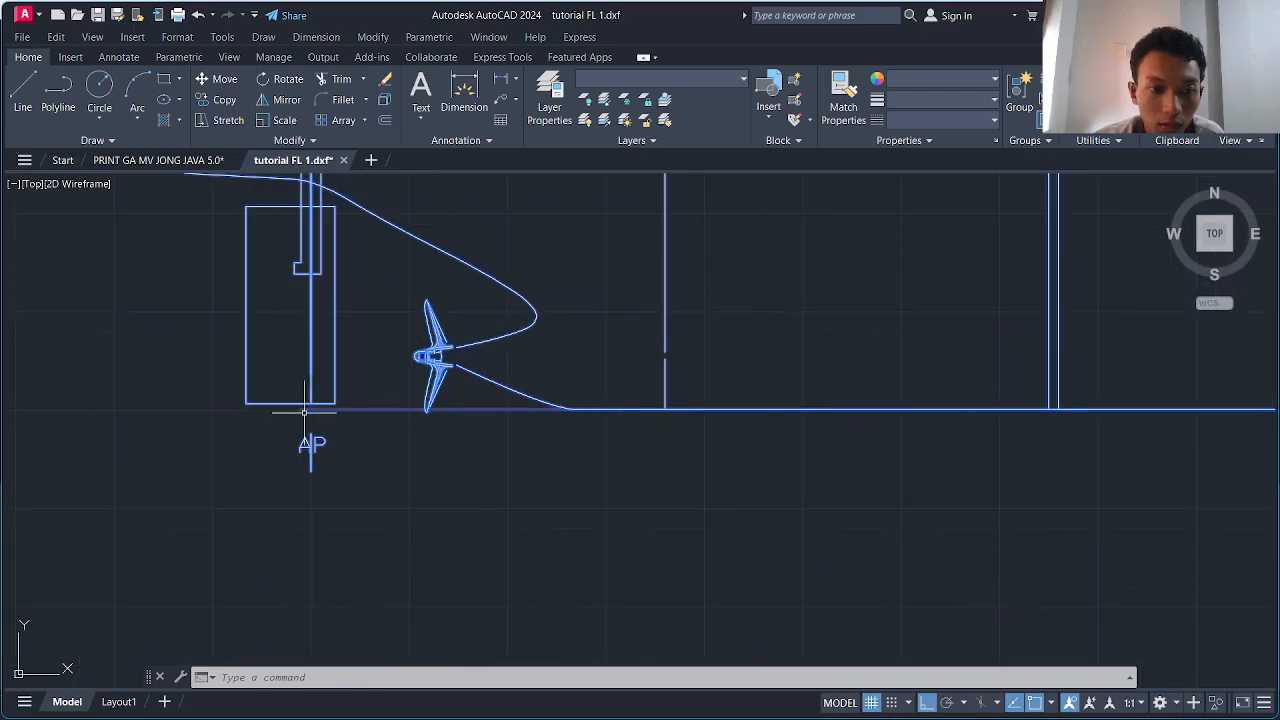
pyautogui.press('Escape')
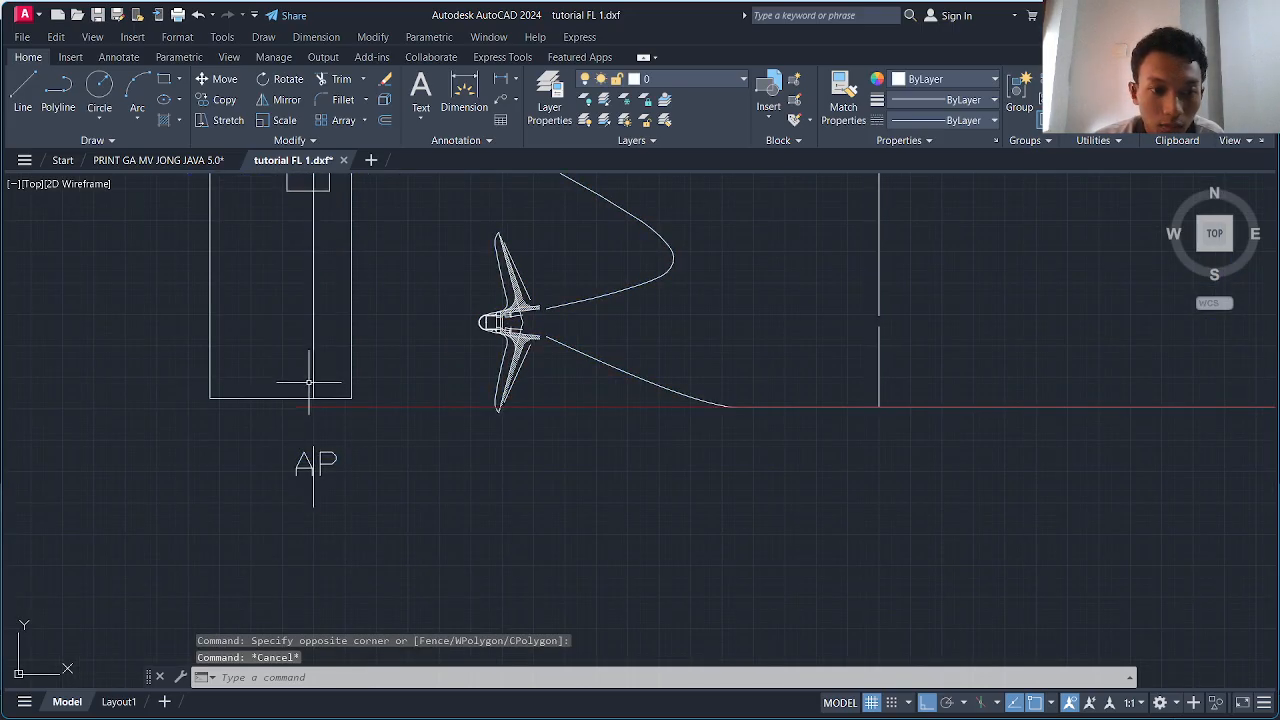
# - Stretch the lower end of the vertical AP line in the rudder straight down past the red baseline
pyautogui.click(313, 388)
pyautogui.scroll(5, 314, 389)
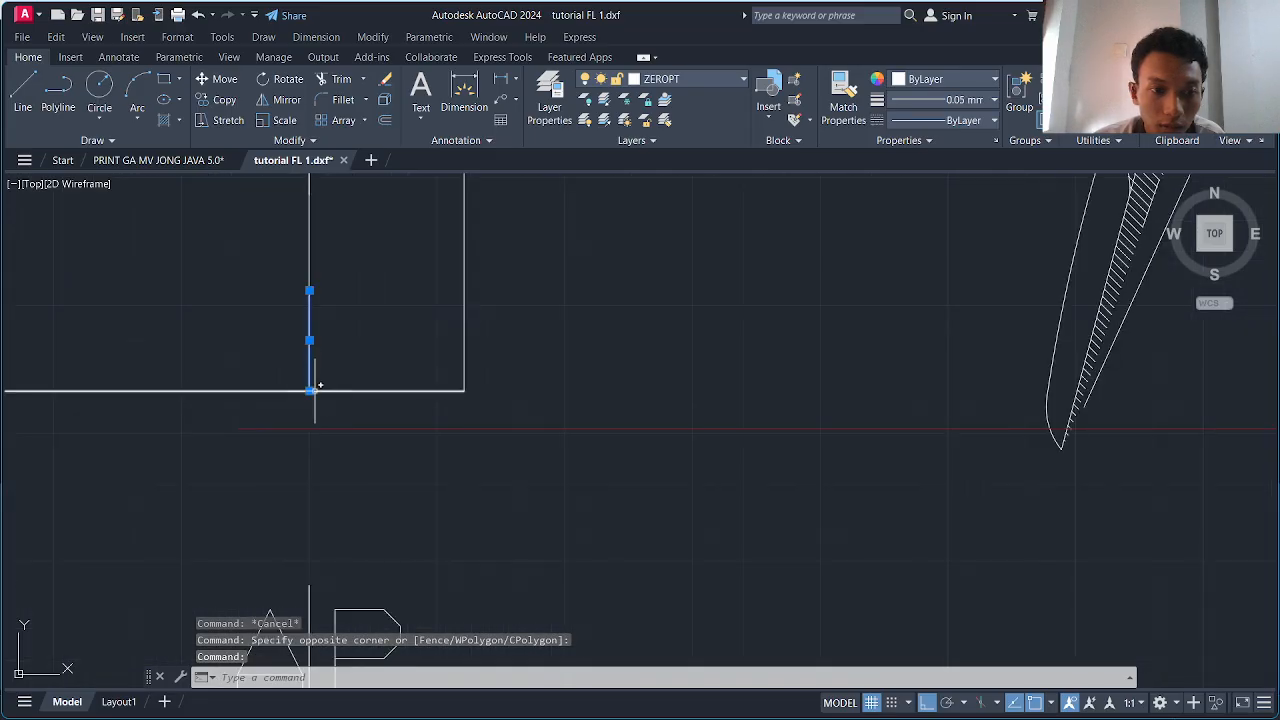
pyautogui.click(309, 390)
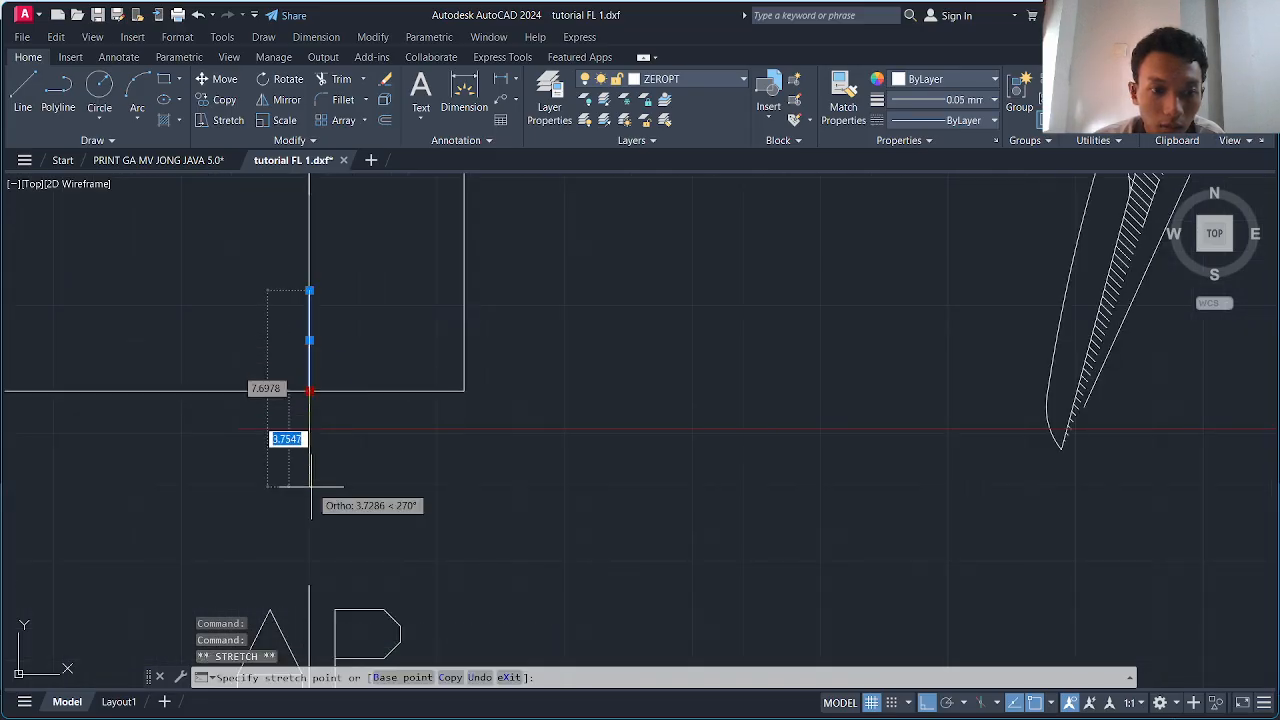
# - Move the red baseline horizontally by its aft endpoint so that it starts exactly on the vertical AP line
pyautogui.click(257, 428)
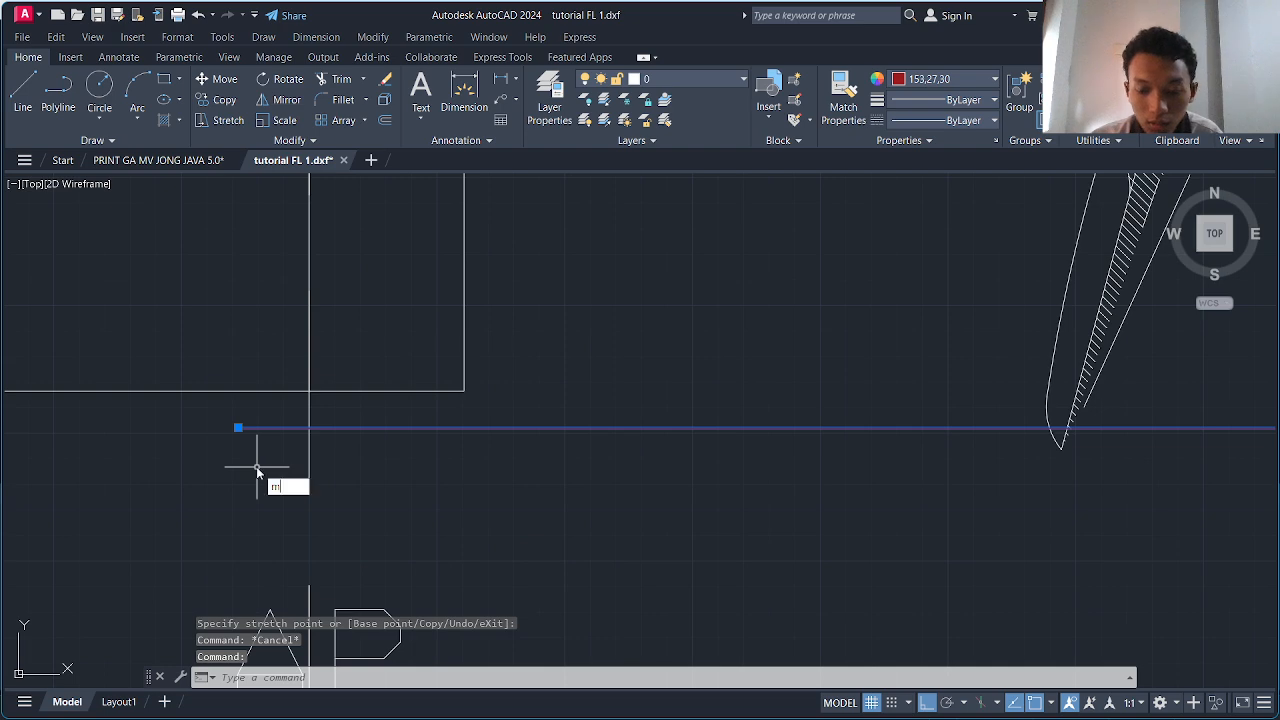
pyautogui.write('m')
pyautogui.press('Return')
pyautogui.click(238, 428)
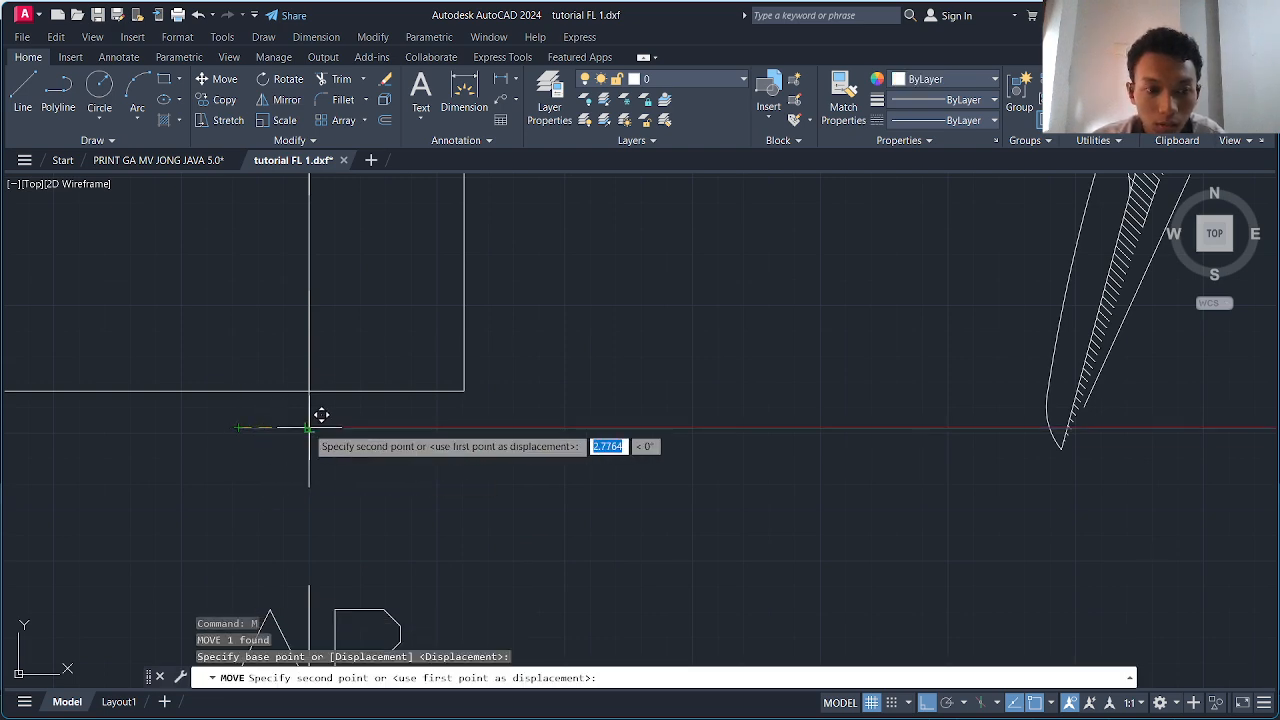
pyautogui.click(309, 428)
# - Examine how the red baseline lines up with the profile's keel and the FP mark at the bow
pyautogui.scroll(-4, 529, 440)
pyautogui.scroll(-3, 673, 472)
pyautogui.moveTo(669, 474); pyautogui.dragTo(332, 465, button='middle')
pyautogui.moveTo(880, 457); pyautogui.dragTo(418, 457, button='middle')
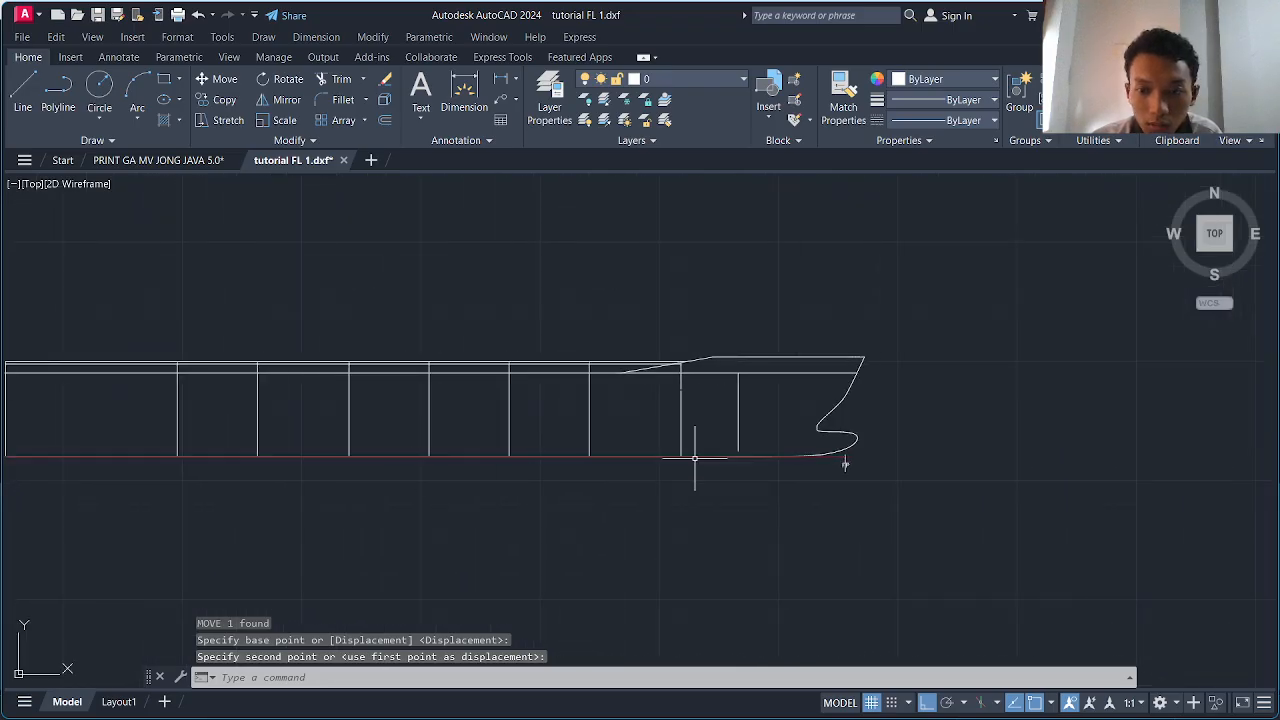
pyautogui.scroll(5, 846, 465)
pyautogui.scroll(-5, 826, 439)
pyautogui.moveTo(741, 480); pyautogui.dragTo(974, 491, button='middle')
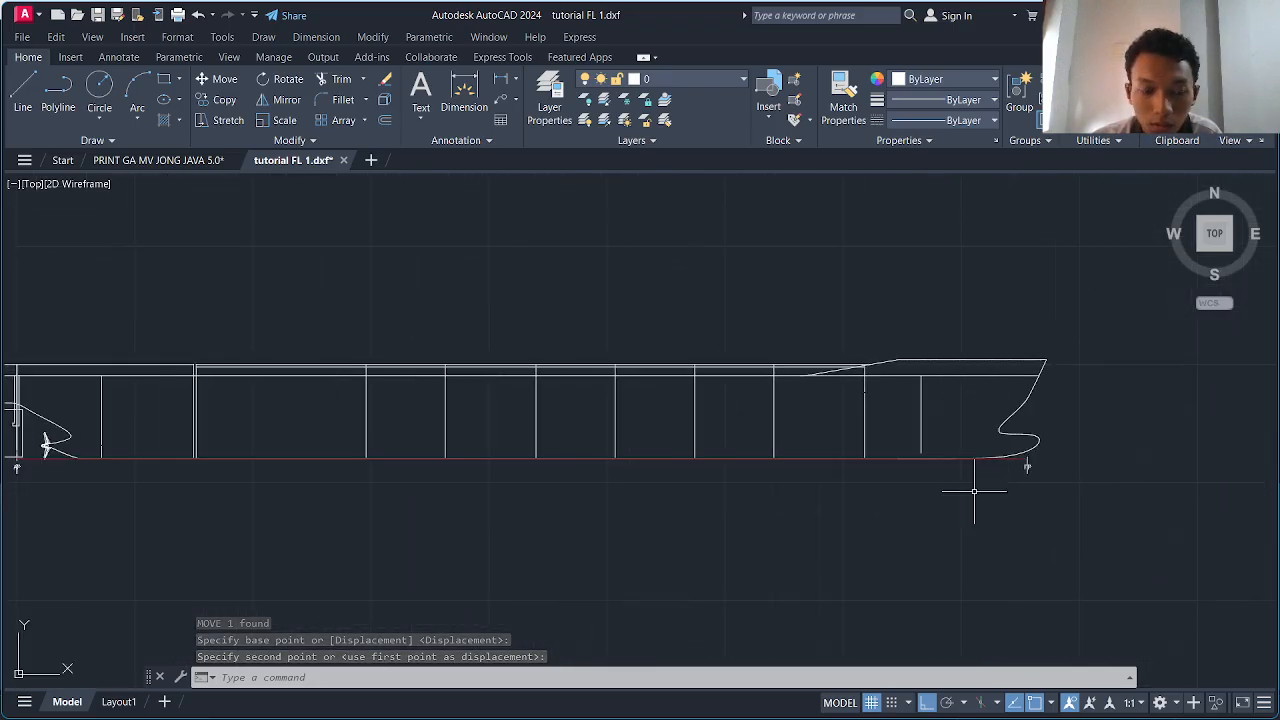
pyautogui.press('Escape')
# - Move the whole ship profile by its AP and baseline intersection onto the chart's 0,0 point, turning Ortho off
pyautogui.scroll(-3, 974, 491)
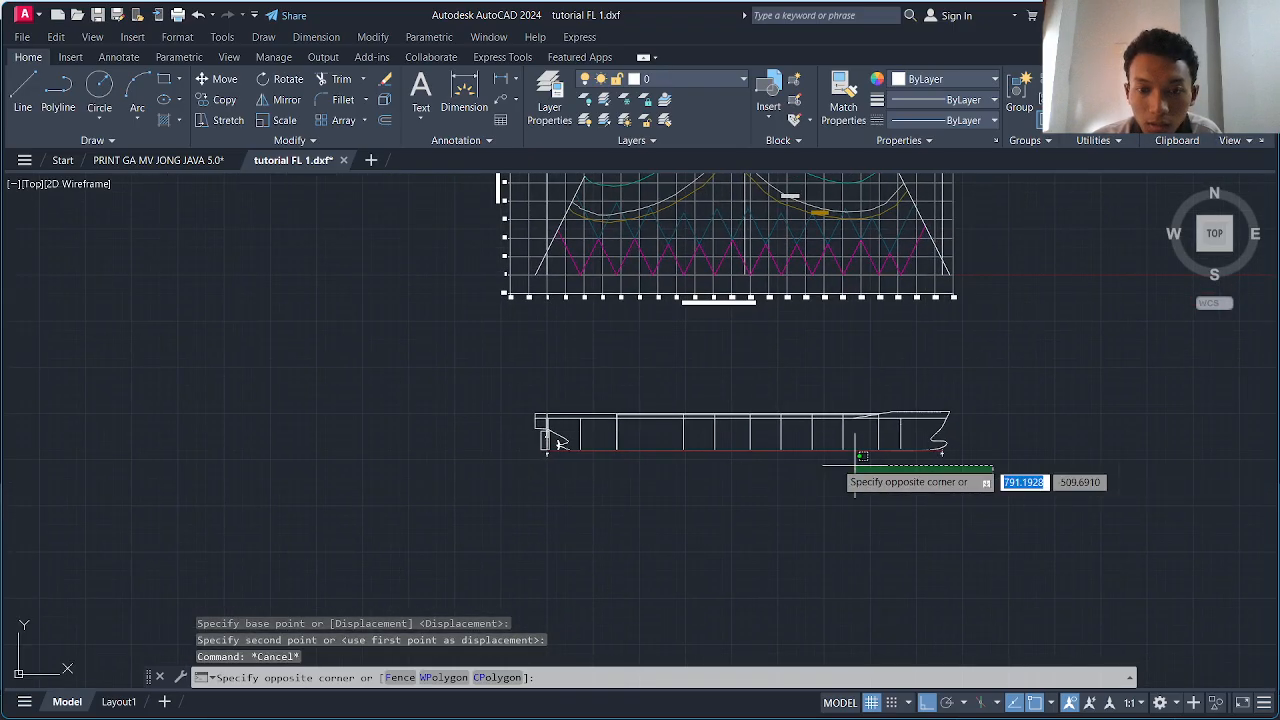
pyautogui.click(516, 402)
pyautogui.scroll(5, 560, 485)
pyautogui.scroll(2, 567, 496)
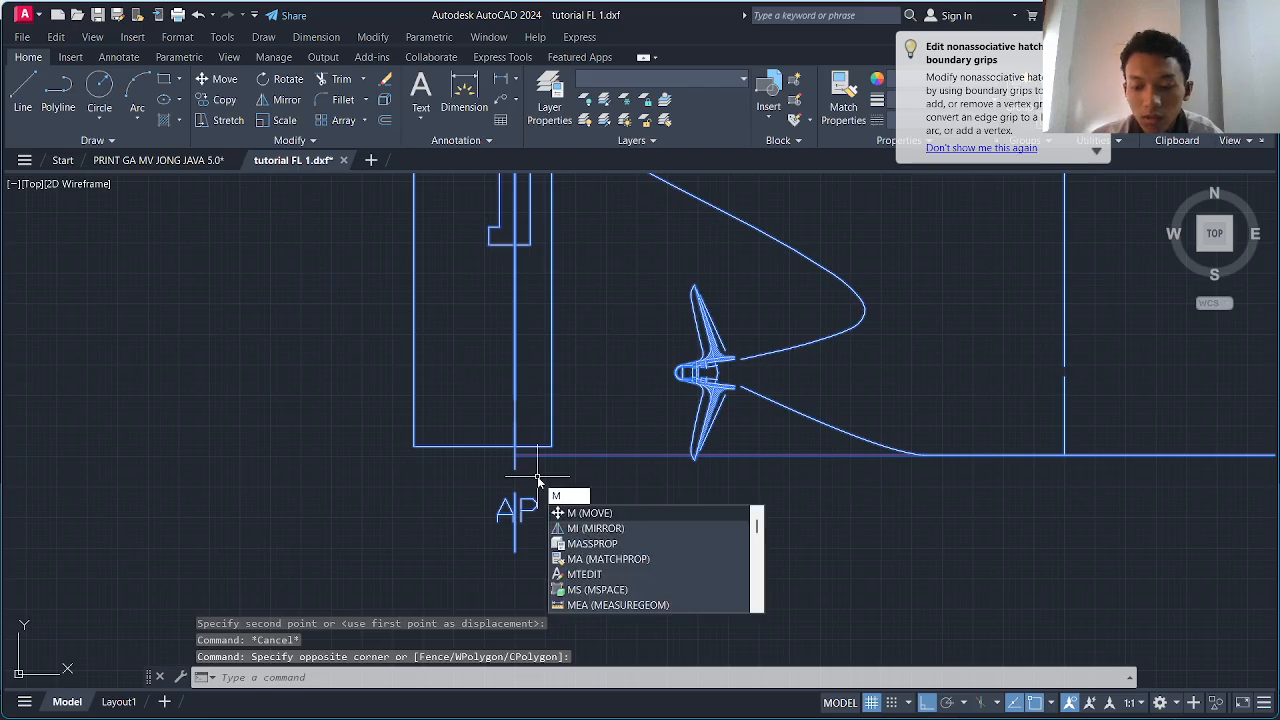
pyautogui.press('Return')
pyautogui.scroll(3, 530, 475)
pyautogui.click(489, 442)
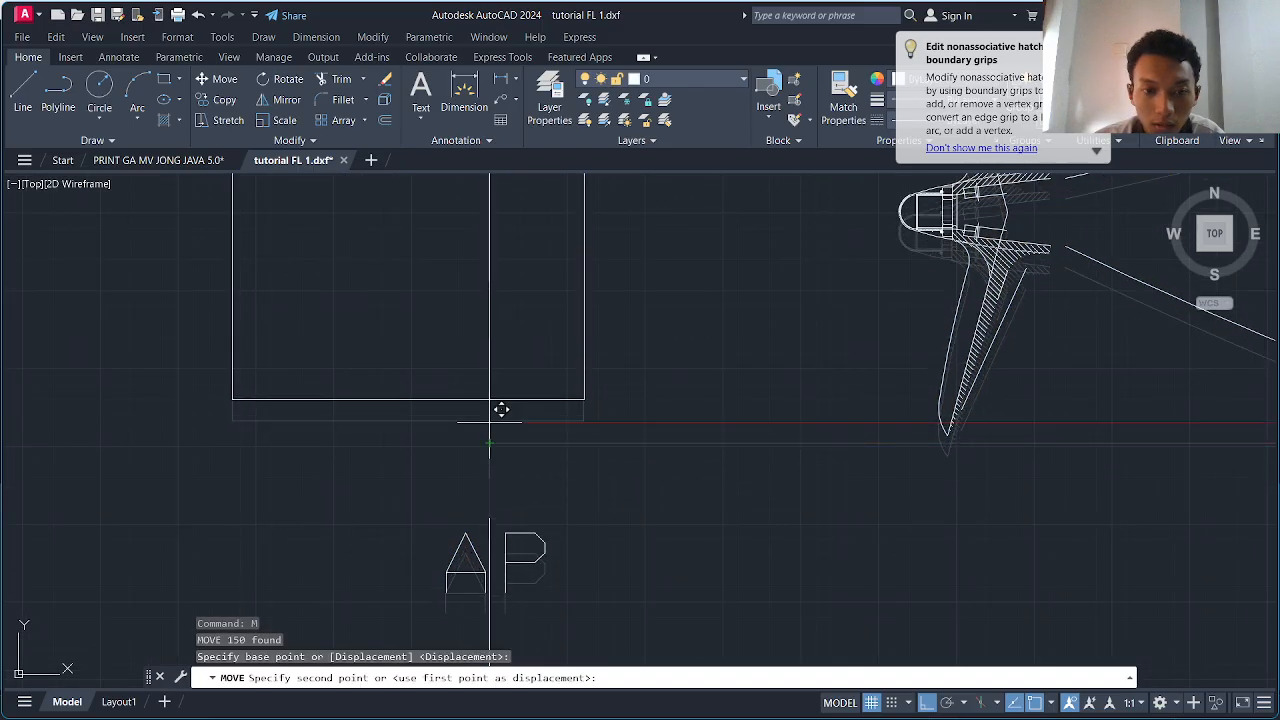
pyautogui.scroll(-6, 500, 408)
pyautogui.moveTo(532, 454); pyautogui.dragTo(546, 590, button='middle')
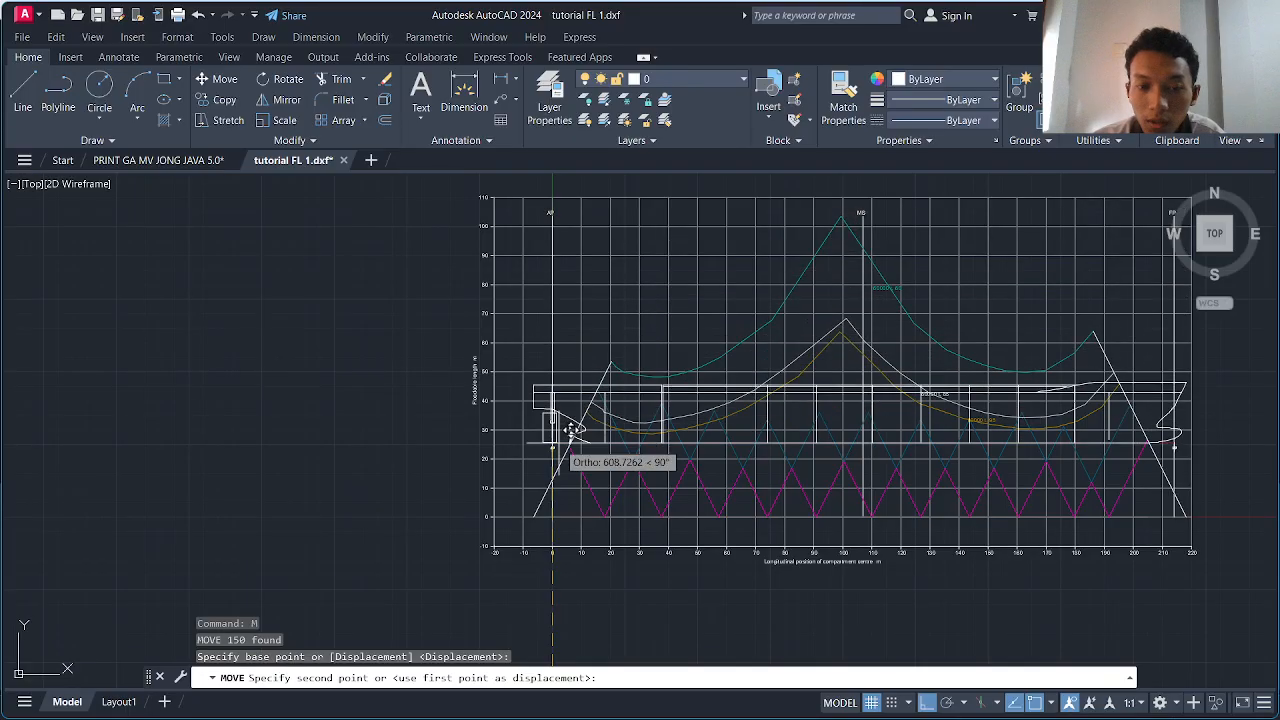
pyautogui.scroll(6, 572, 460)
pyautogui.scroll(-3, 540, 455)
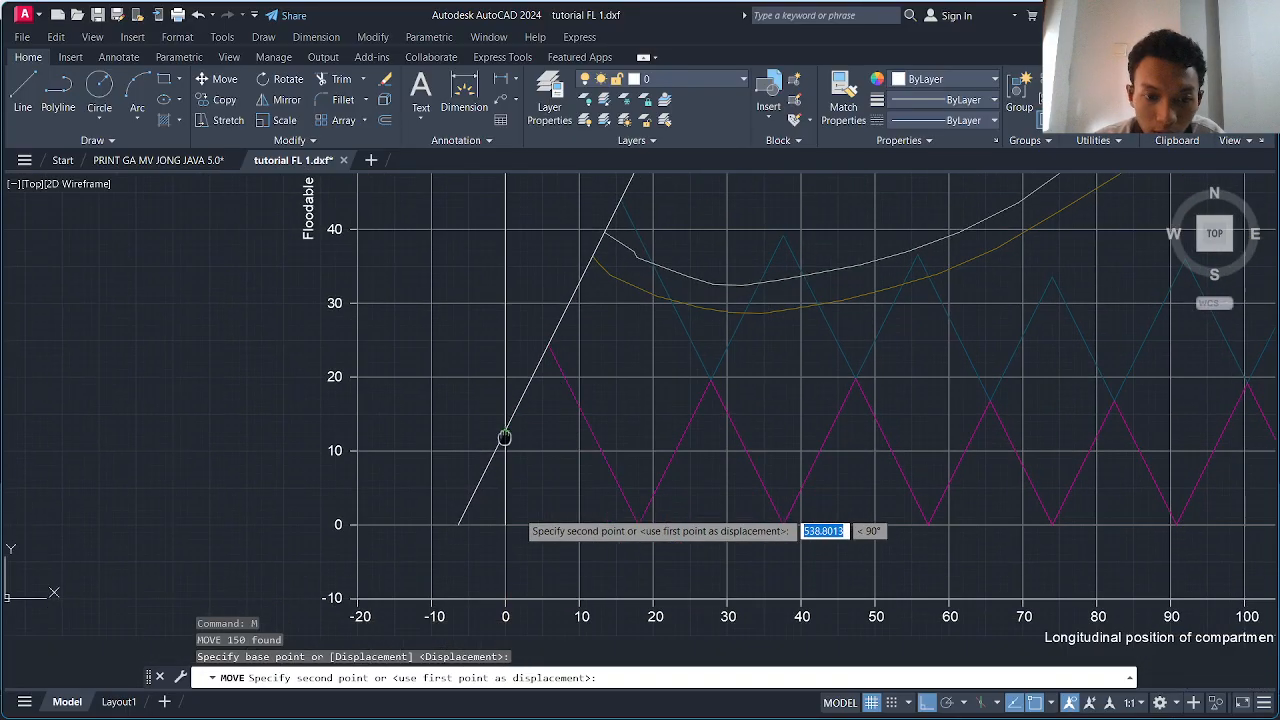
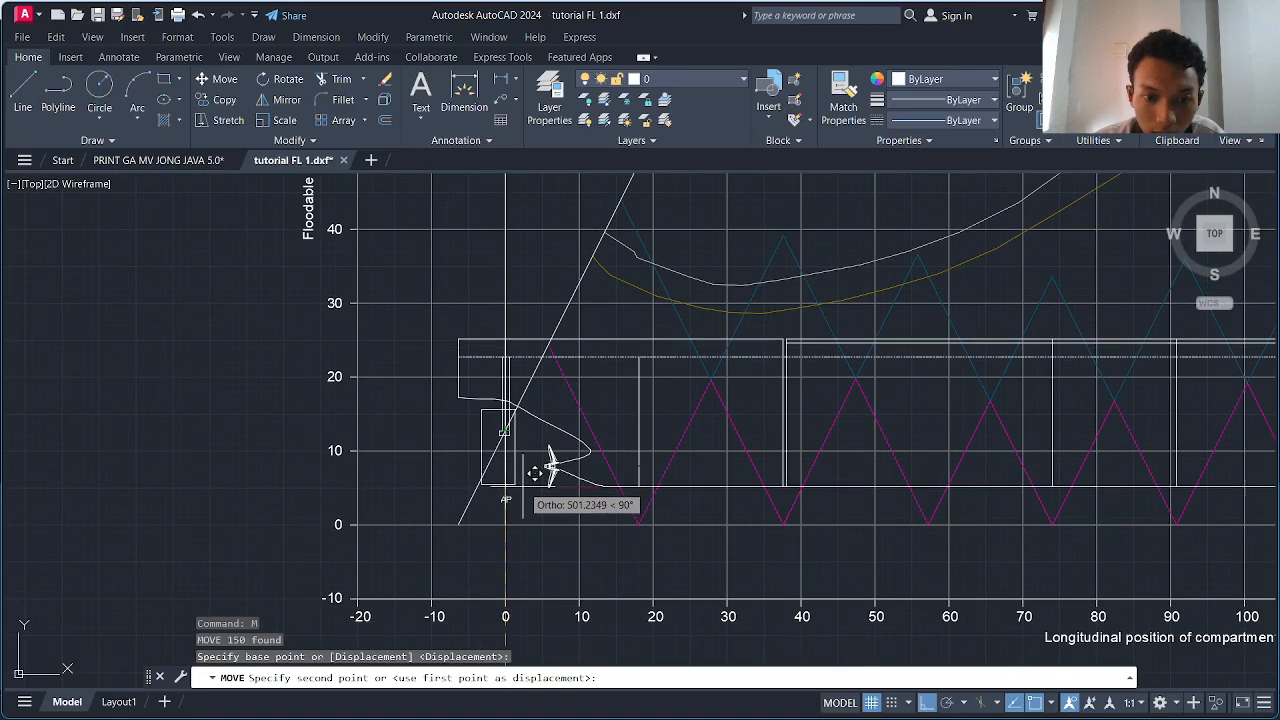
pyautogui.click(926, 704)
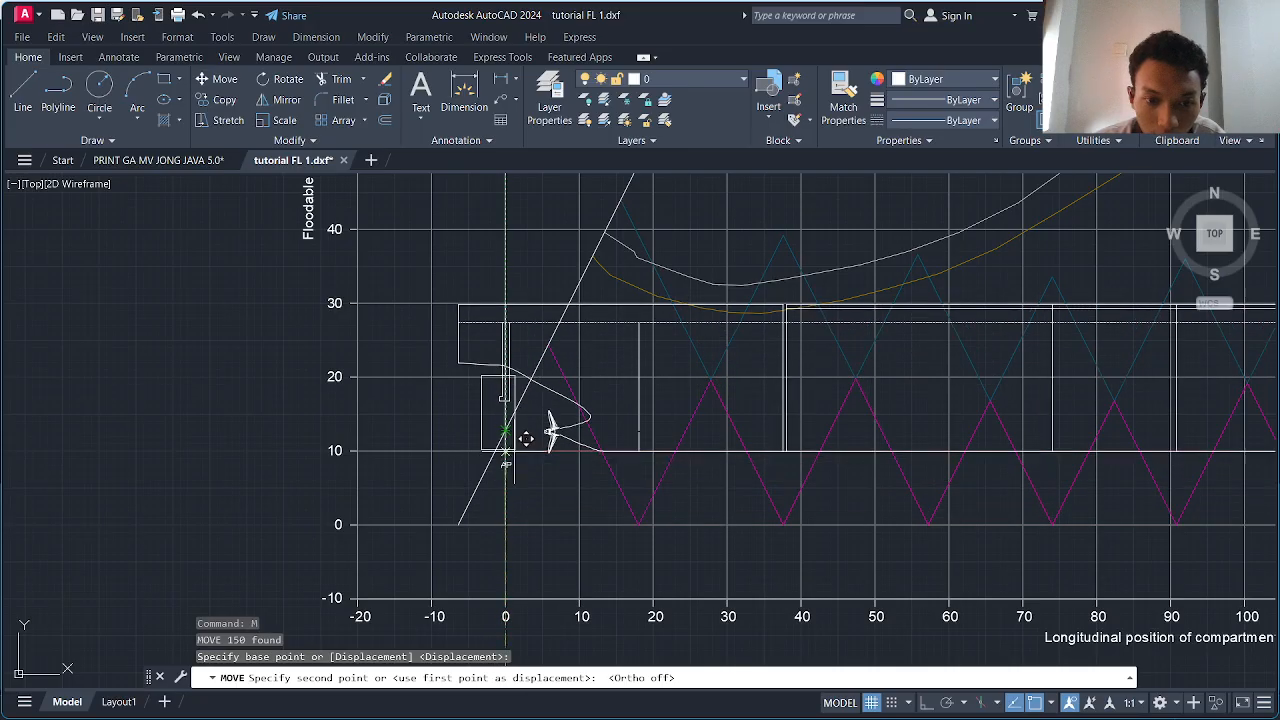
pyautogui.scroll(4, 548, 445)
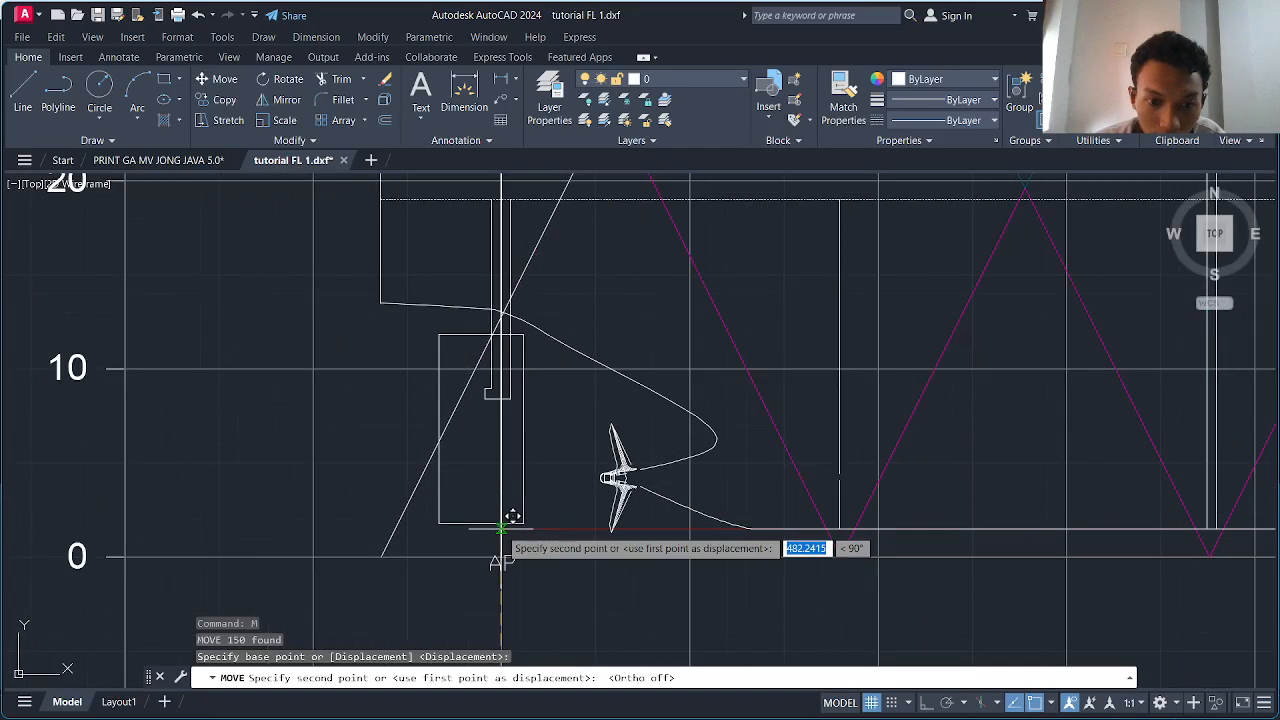
pyautogui.scroll(4, 509, 416)
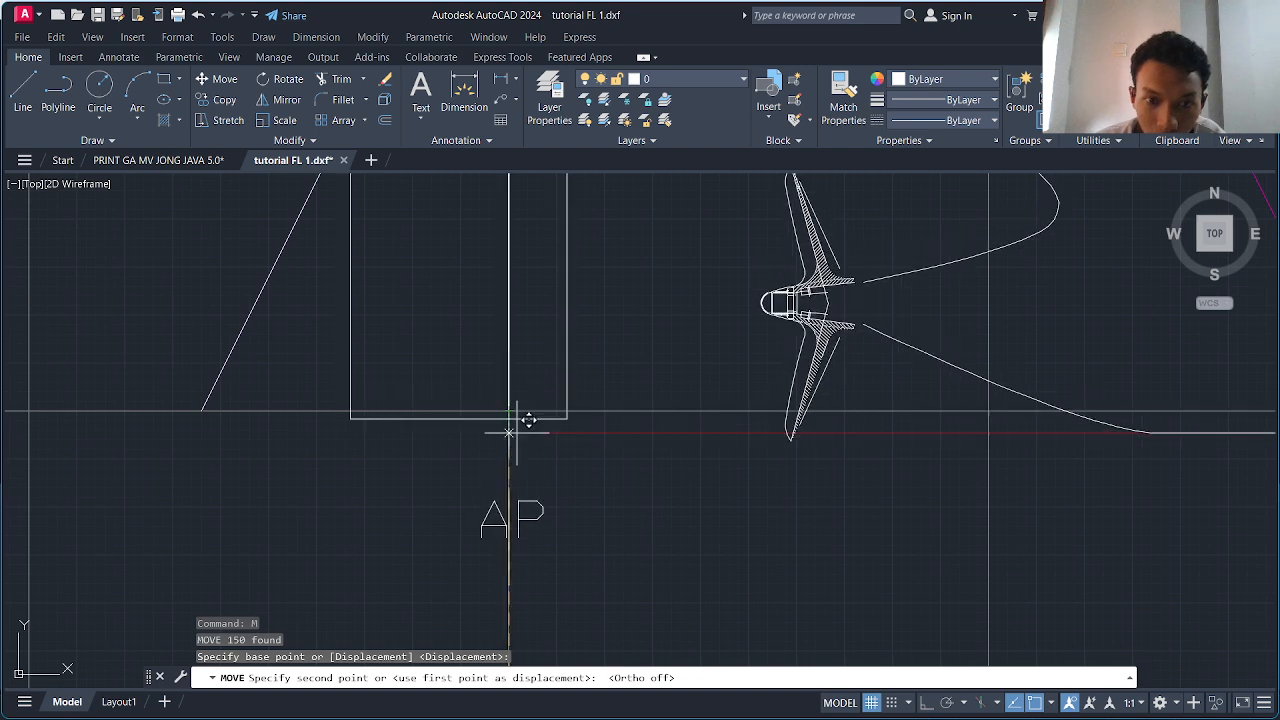
pyautogui.scroll(-5, 518, 378)
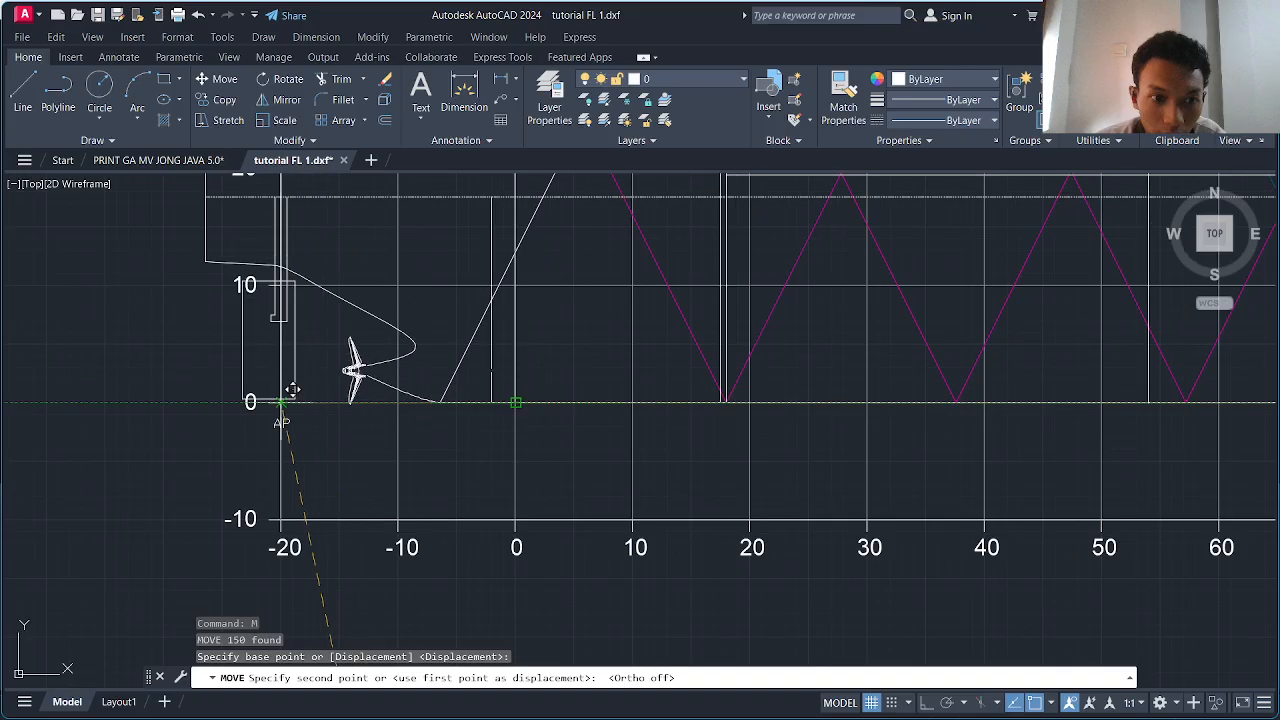
pyautogui.scroll(4, 515, 380)
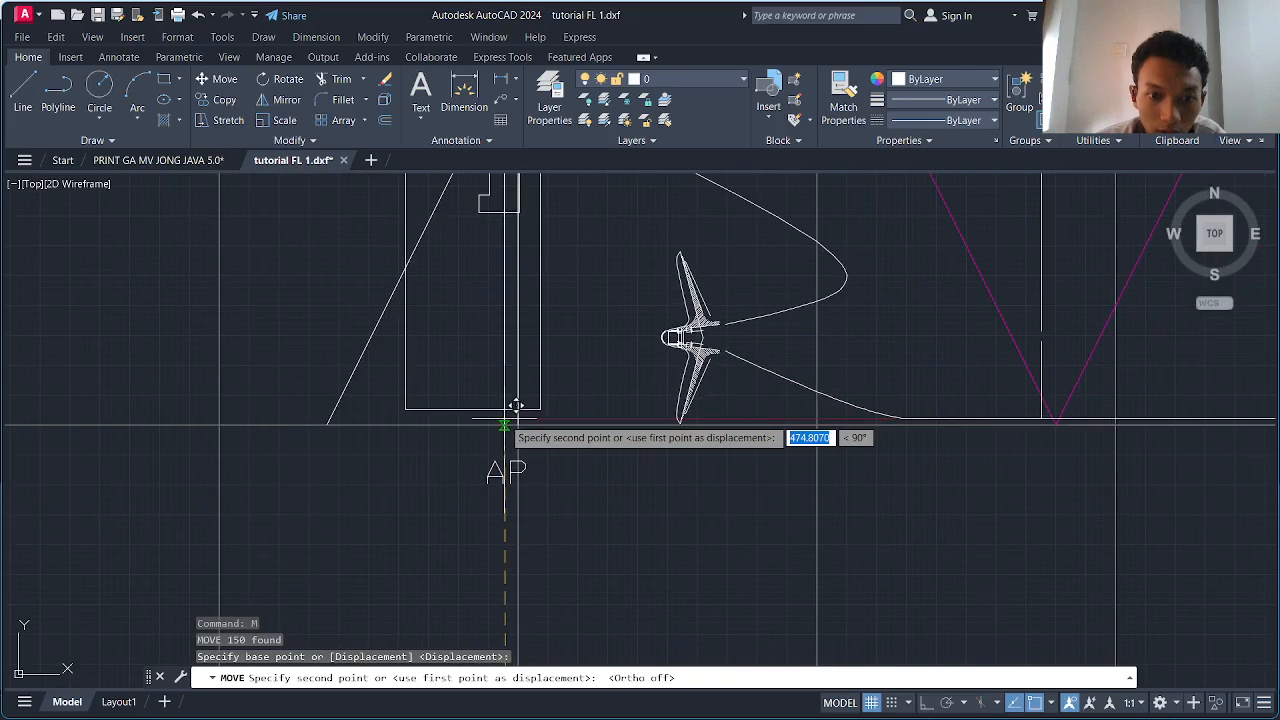
pyautogui.scroll(-6, 520, 405)
pyautogui.scroll(4, 528, 402)
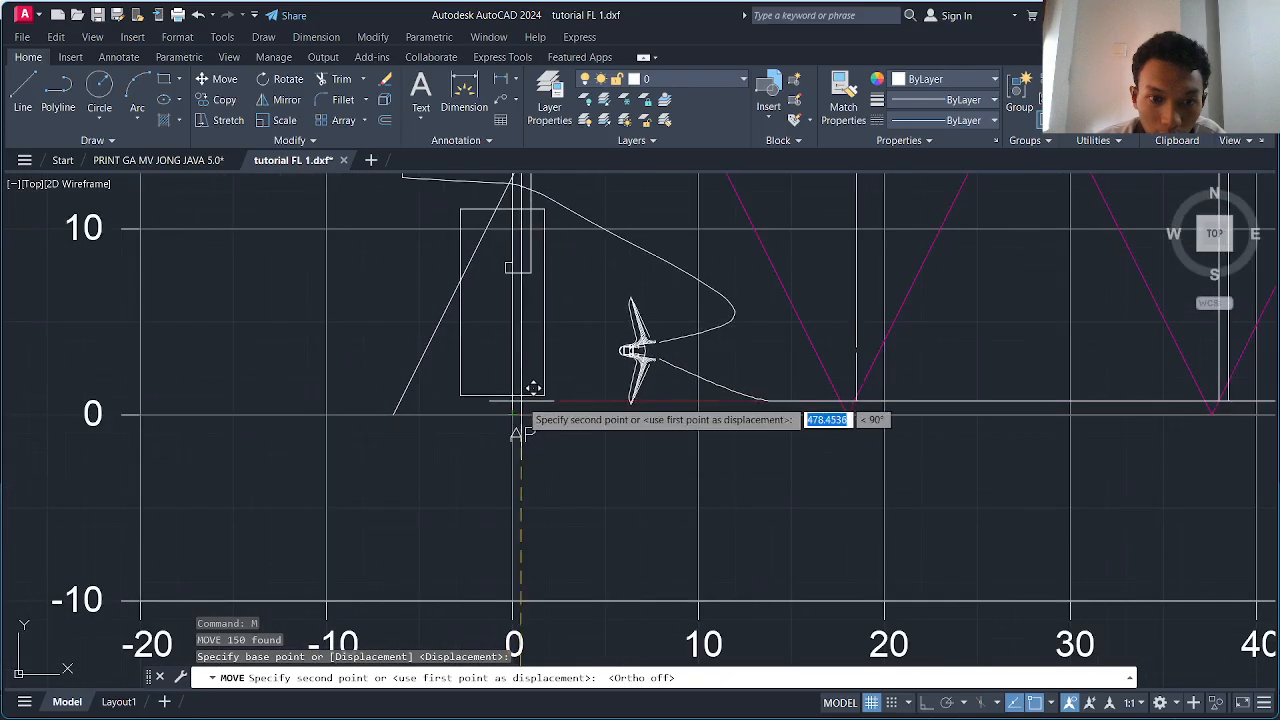
pyautogui.click(513, 414)
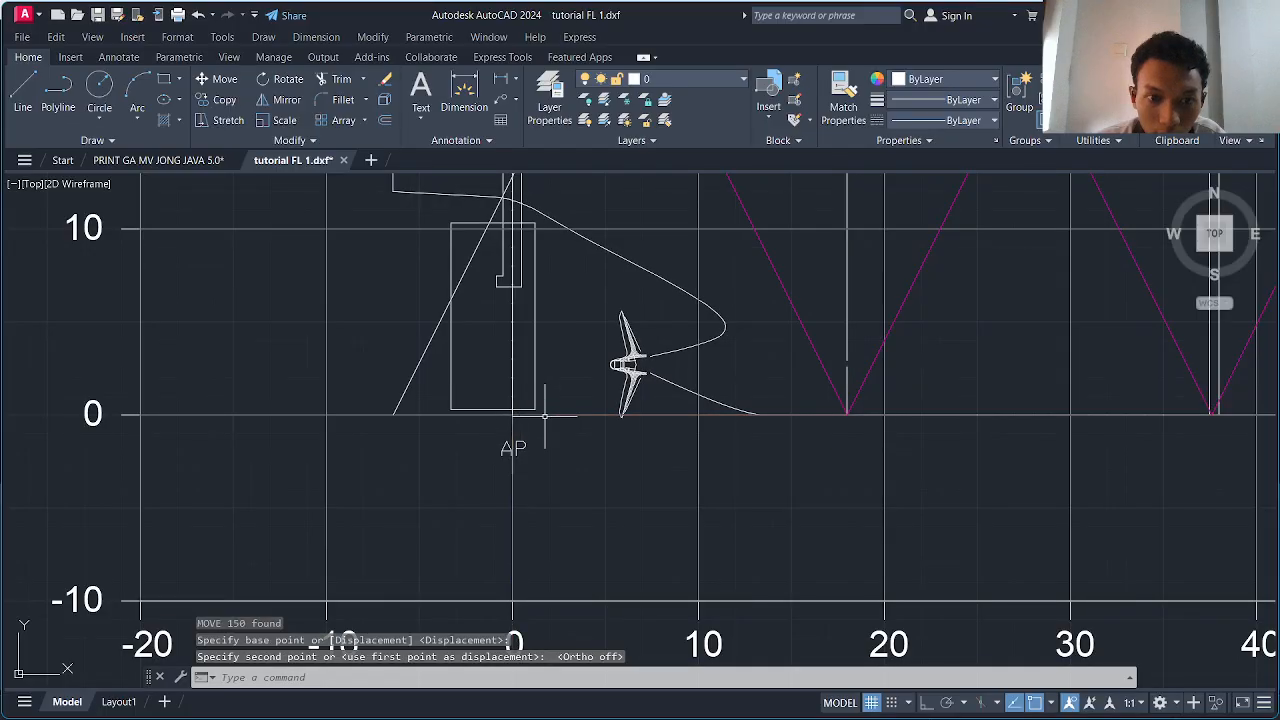
# - Erase the red baseline along the keel of the profile placed on the chart
pyautogui.scroll(-4, 545, 415)
pyautogui.scroll(2, 507, 439)
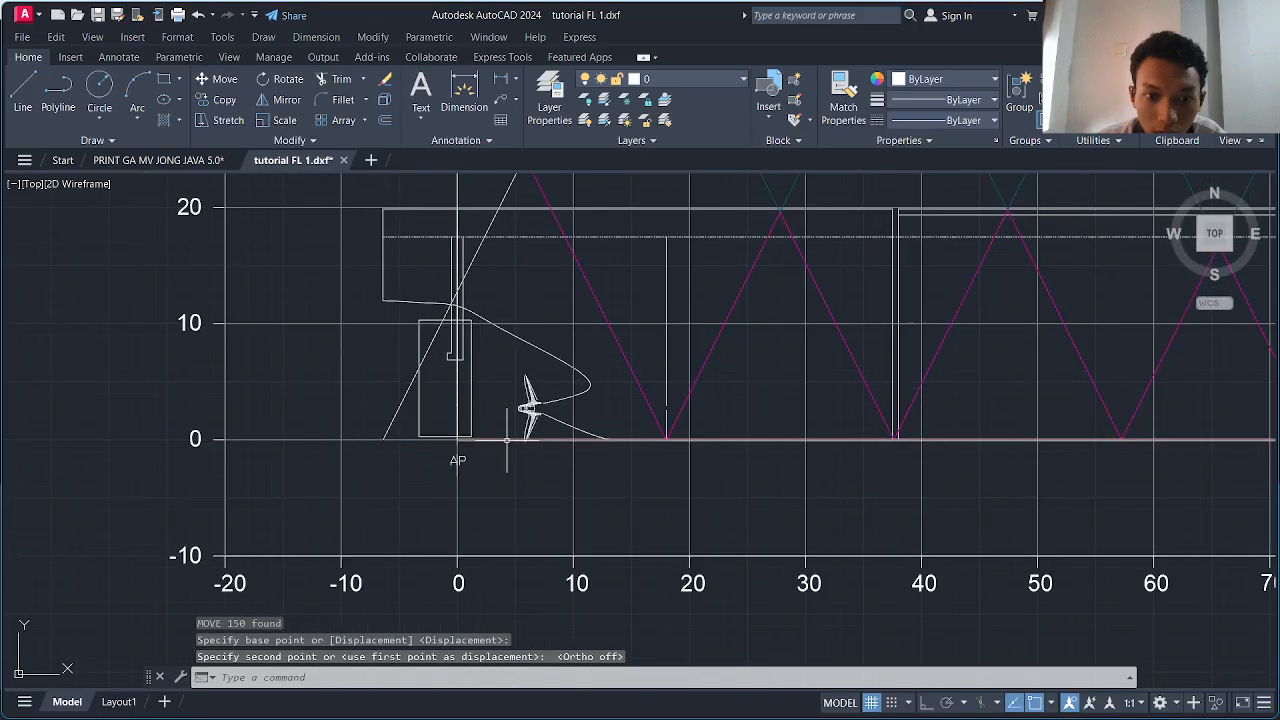
pyautogui.scroll(2, 507, 439)
pyautogui.click(503, 437)
pyautogui.scroll(-5, 505, 476)
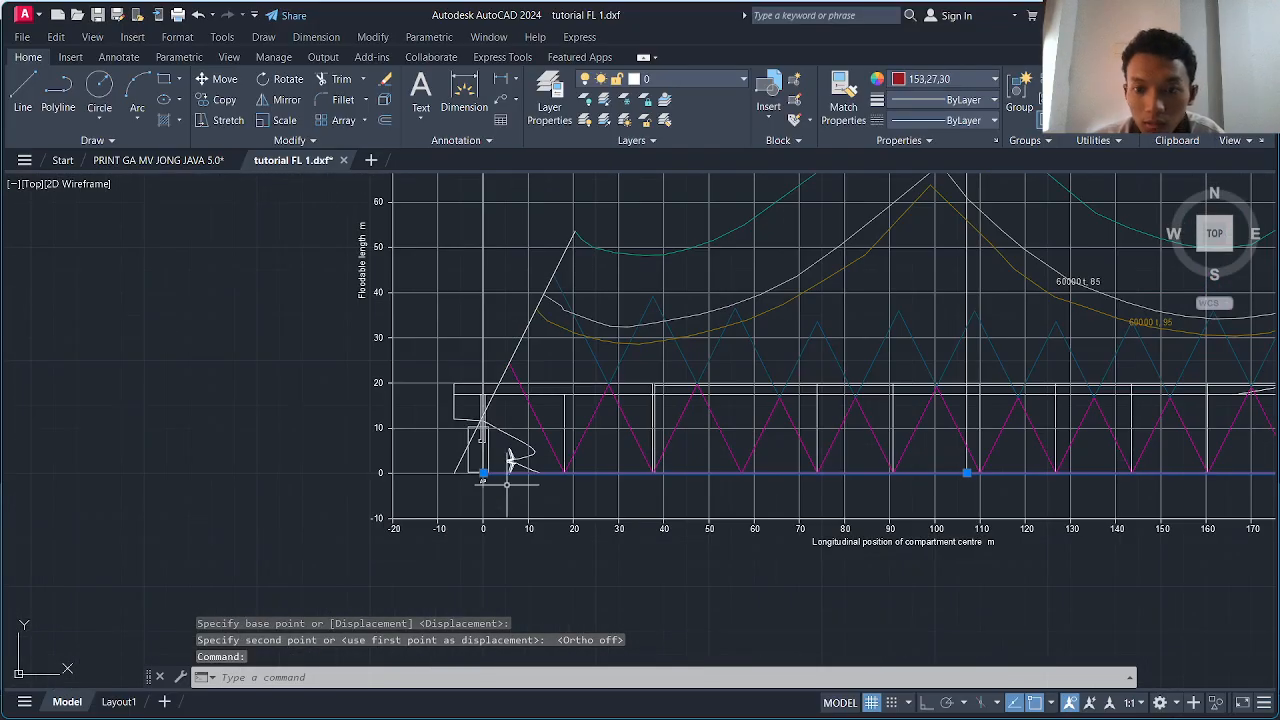
pyautogui.press('Delete')
pyautogui.scroll(-2, 733, 451)
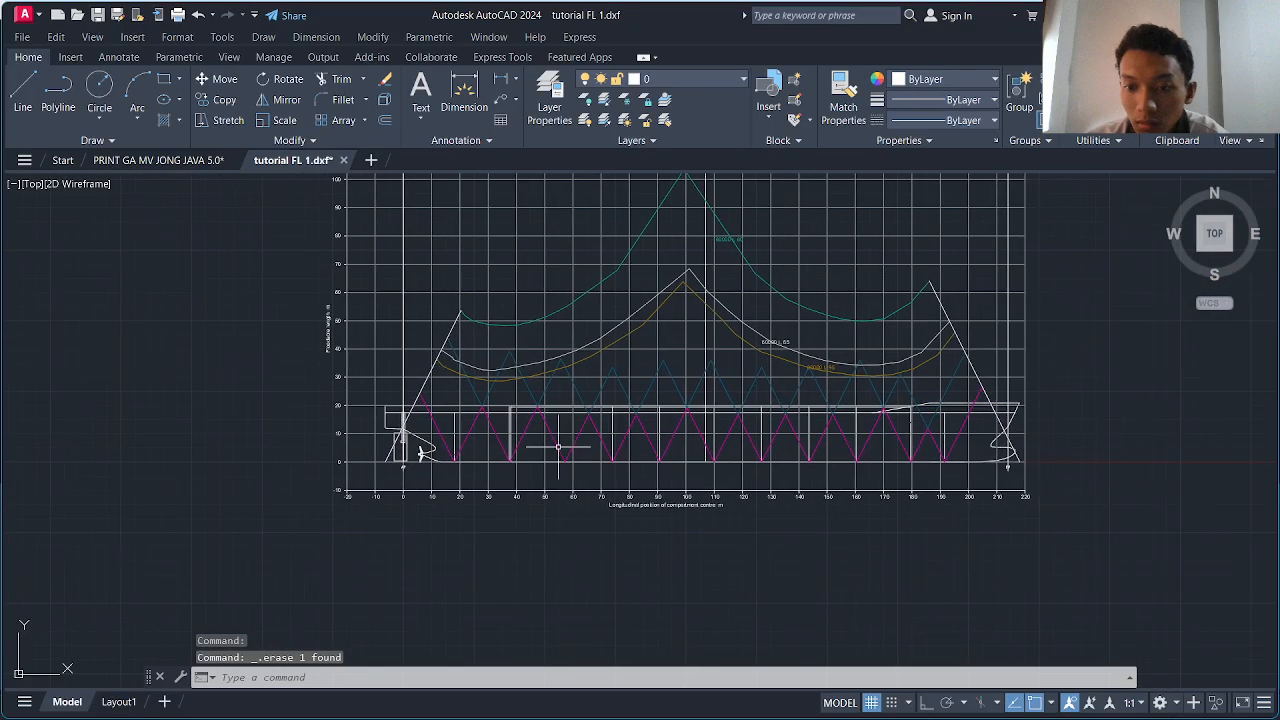
# - Erase the profile's FP label and its marker line below the baseline at the bow
pyautogui.scroll(5, 1008, 463)
pyautogui.scroll(6, 975, 522)
pyautogui.click(979, 515)
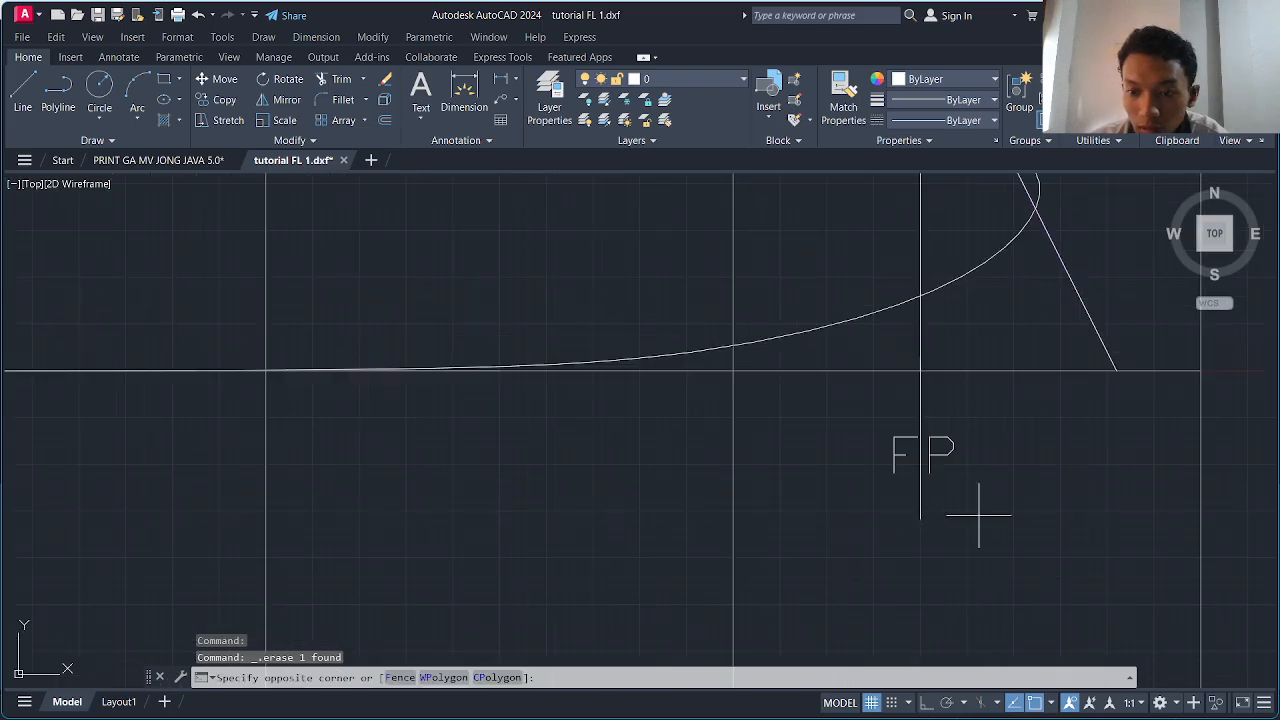
pyautogui.click(850, 430)
pyautogui.press('Delete')
pyautogui.scroll(-8, 846, 437)
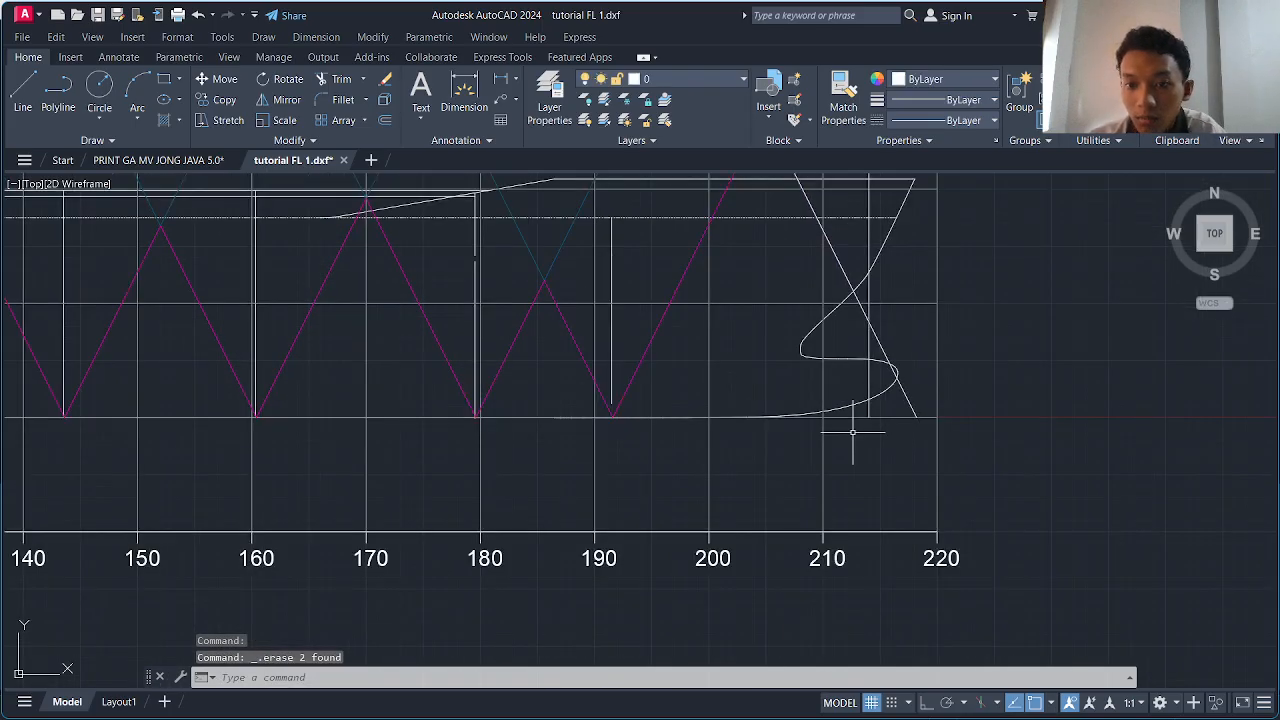
pyautogui.scroll(2, 856, 415)
pyautogui.scroll(-2, 834, 425)
# - Erase the profile's AP label below the baseline at the stern
pyautogui.moveTo(693, 431); pyautogui.dragTo(874, 409, button='middle')
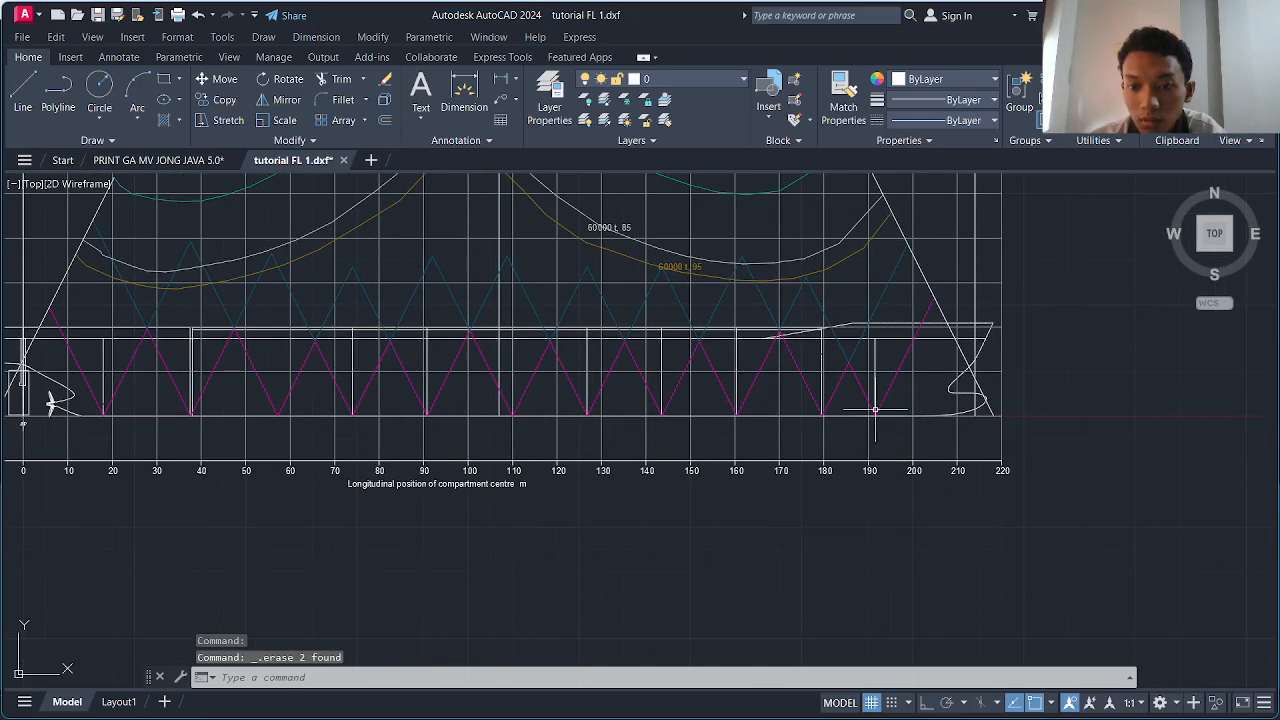
pyautogui.scroll(-1, 550, 406)
pyautogui.moveTo(550, 406); pyautogui.dragTo(707, 389, button='middle')
pyautogui.scroll(8, 387, 398)
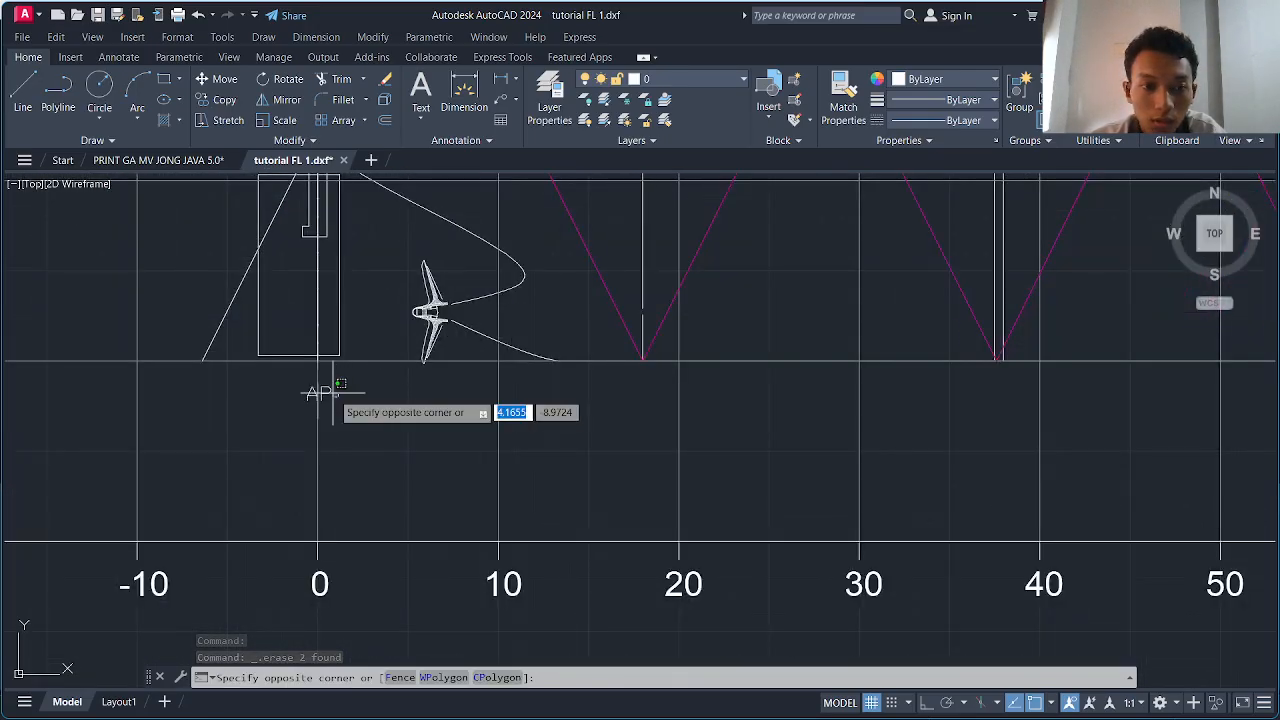
pyautogui.click(333, 393)
pyautogui.press('Delete')
pyautogui.scroll(-6, 333, 393)
pyautogui.moveTo(450, 342)
pyautogui.mouseDown(button='middle')
pyautogui.moveTo(473, 362)
pyautogui.moveTo(483, 443)
pyautogui.mouseUp(button='middle')
pyautogui.moveTo(683, 430); pyautogui.dragTo(649, 434, button='middle')
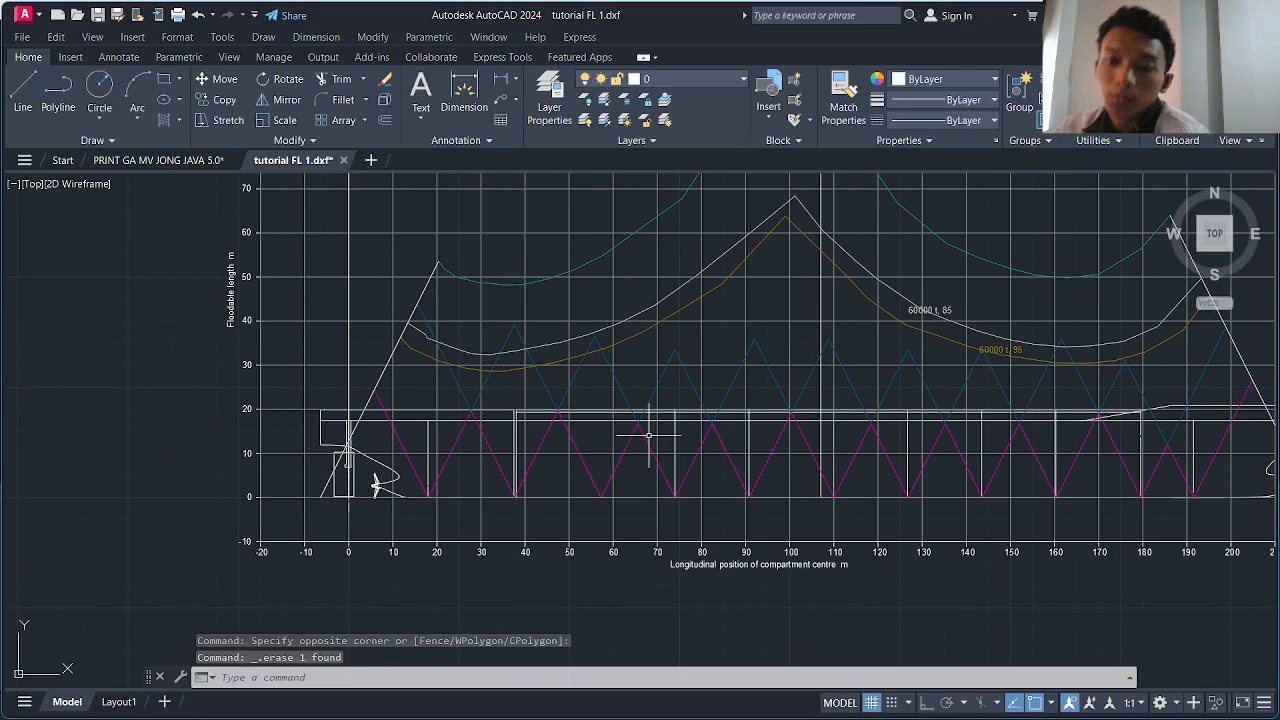
pyautogui.moveTo(751, 412); pyautogui.dragTo(692, 413, button='middle')
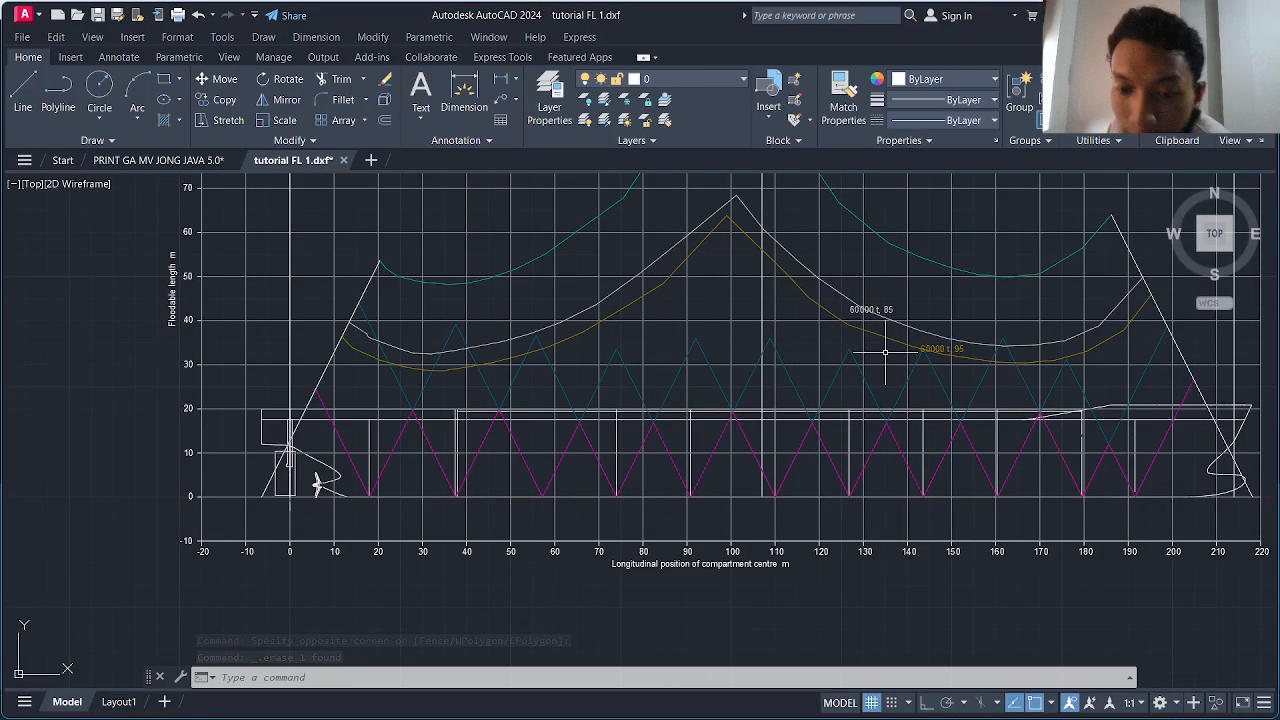
# - Move the whole Floodable Length legend down beside the chart's upper right corner
pyautogui.scroll(-8, 885, 352)
pyautogui.scroll(5, 860, 321)
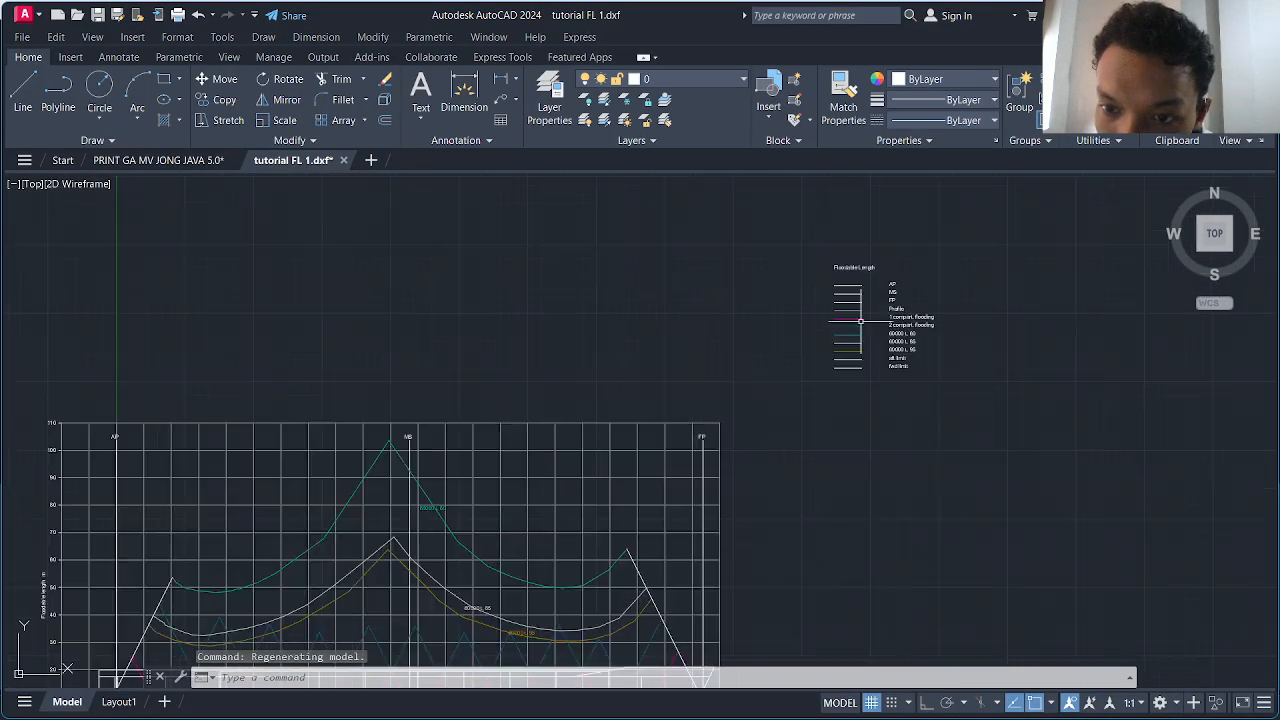
pyautogui.scroll(4, 860, 321)
pyautogui.scroll(-2, 817, 349)
pyautogui.click(986, 471)
pyautogui.click(766, 274)
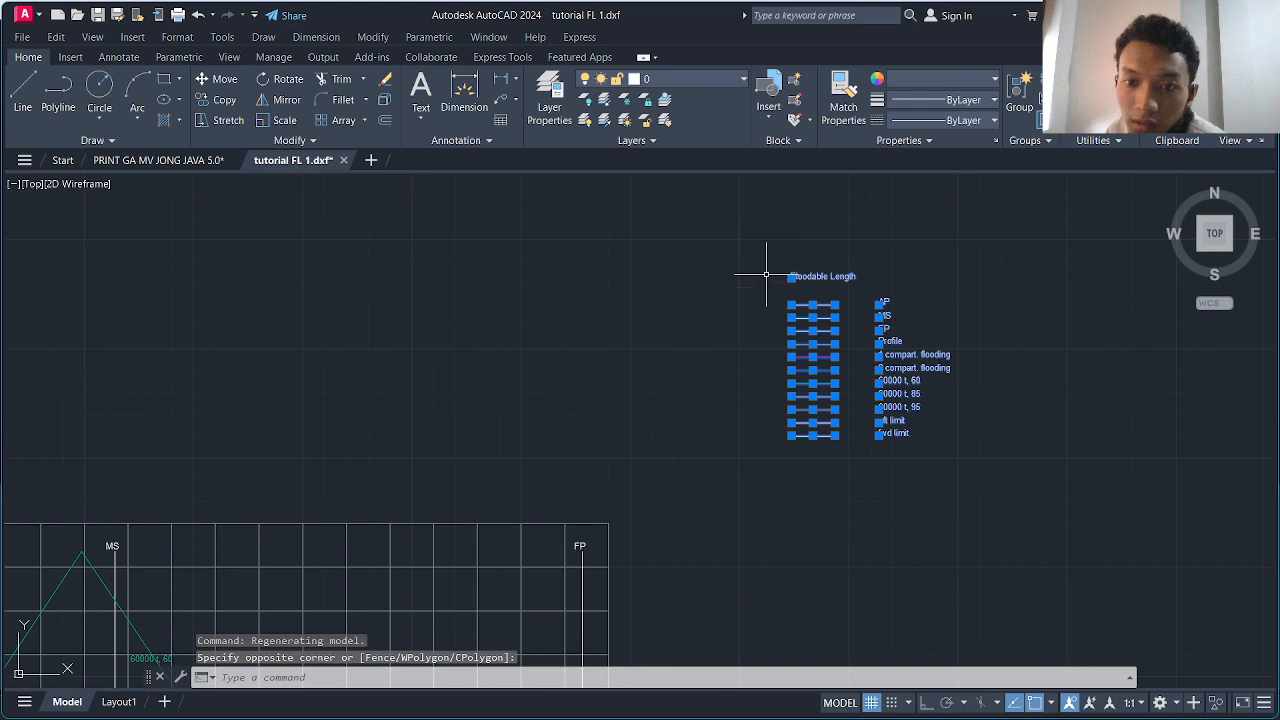
pyautogui.press('Return')
pyautogui.click(960, 402)
pyautogui.scroll(-4, 966, 506)
pyautogui.moveTo(966, 508); pyautogui.dragTo(948, 337, button='middle')
pyautogui.scroll(4, 924, 380)
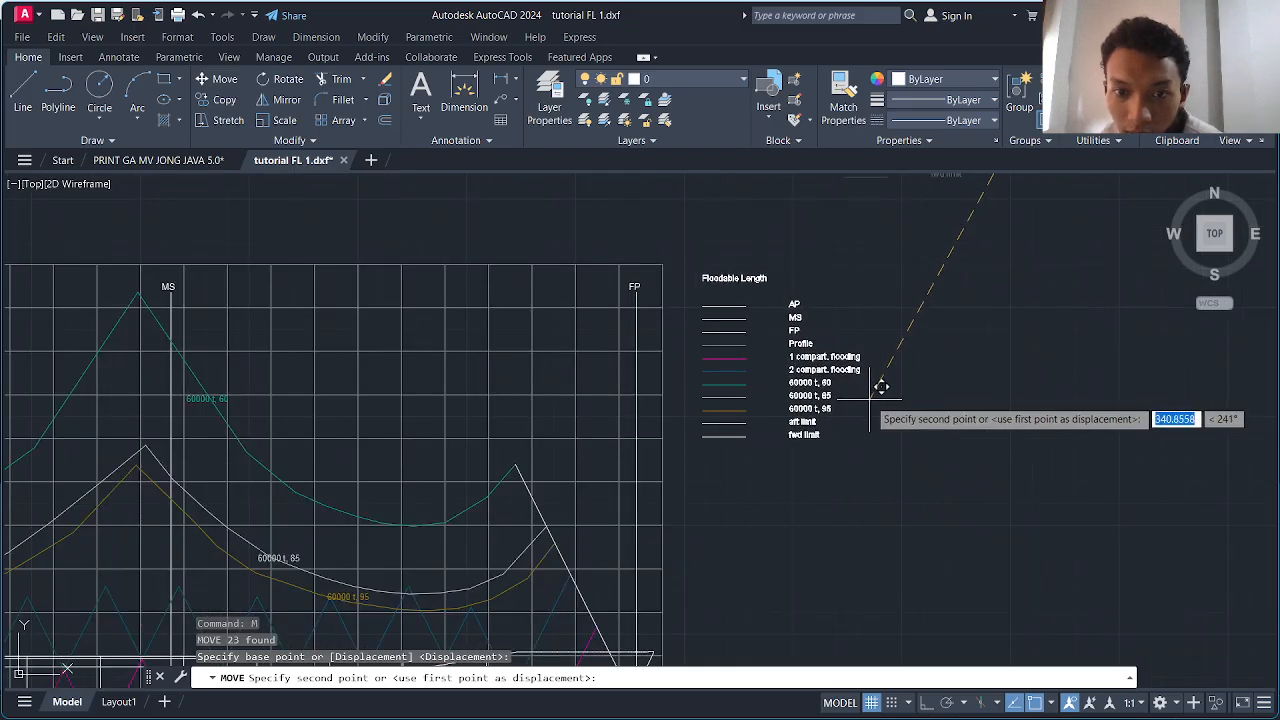
pyautogui.click(858, 378)
pyautogui.scroll(-4, 846, 363)
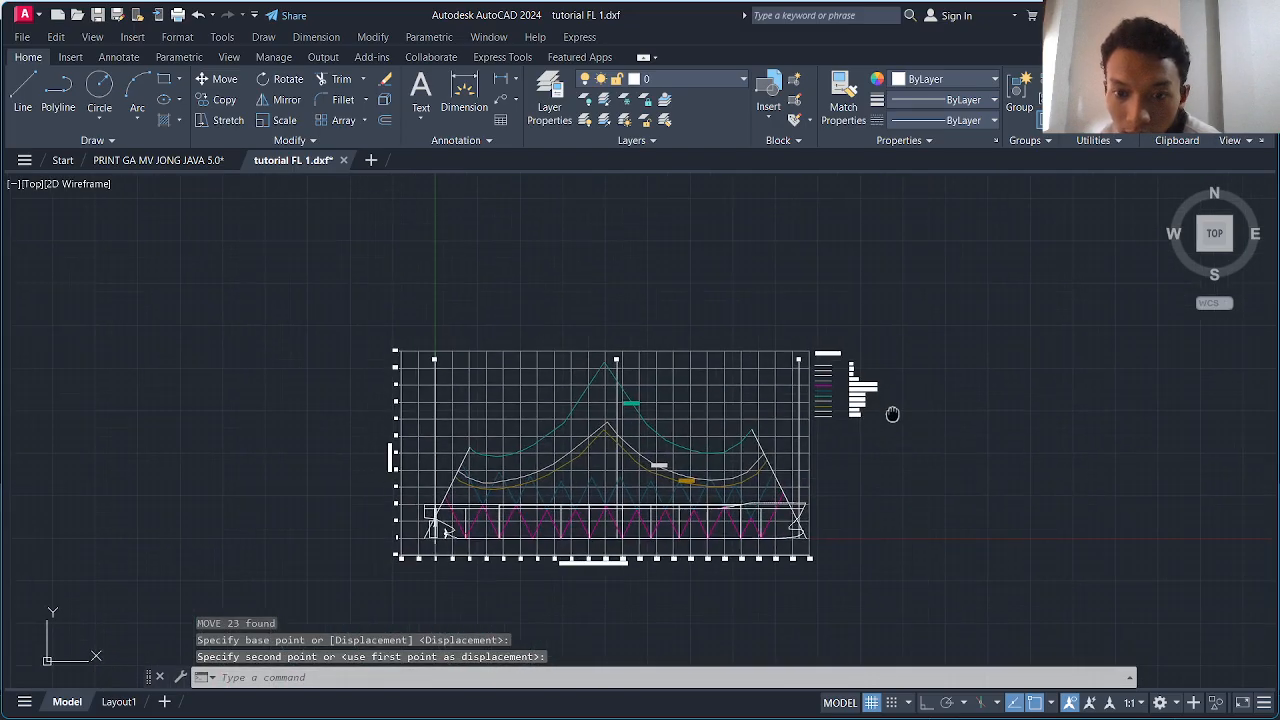
# - Examine the floodable length curves and compartment triangles over the ship profile, together with the chart's overall layout and legend
pyautogui.moveTo(894, 414); pyautogui.dragTo(980, 371, button='middle')
pyautogui.moveTo(543, 466); pyautogui.dragTo(586, 502, button='middle')
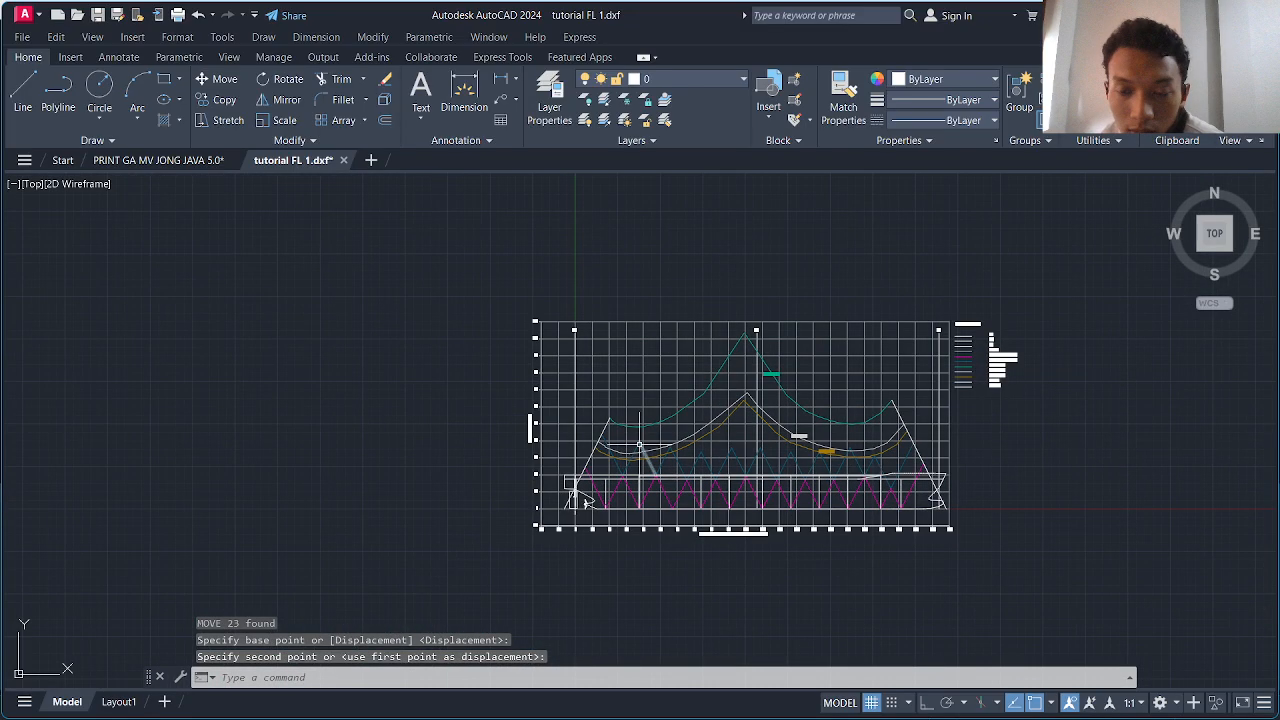
pyautogui.moveTo(546, 271); pyautogui.dragTo(586, 386, button='middle')
pyautogui.scroll(-2, 586, 386)
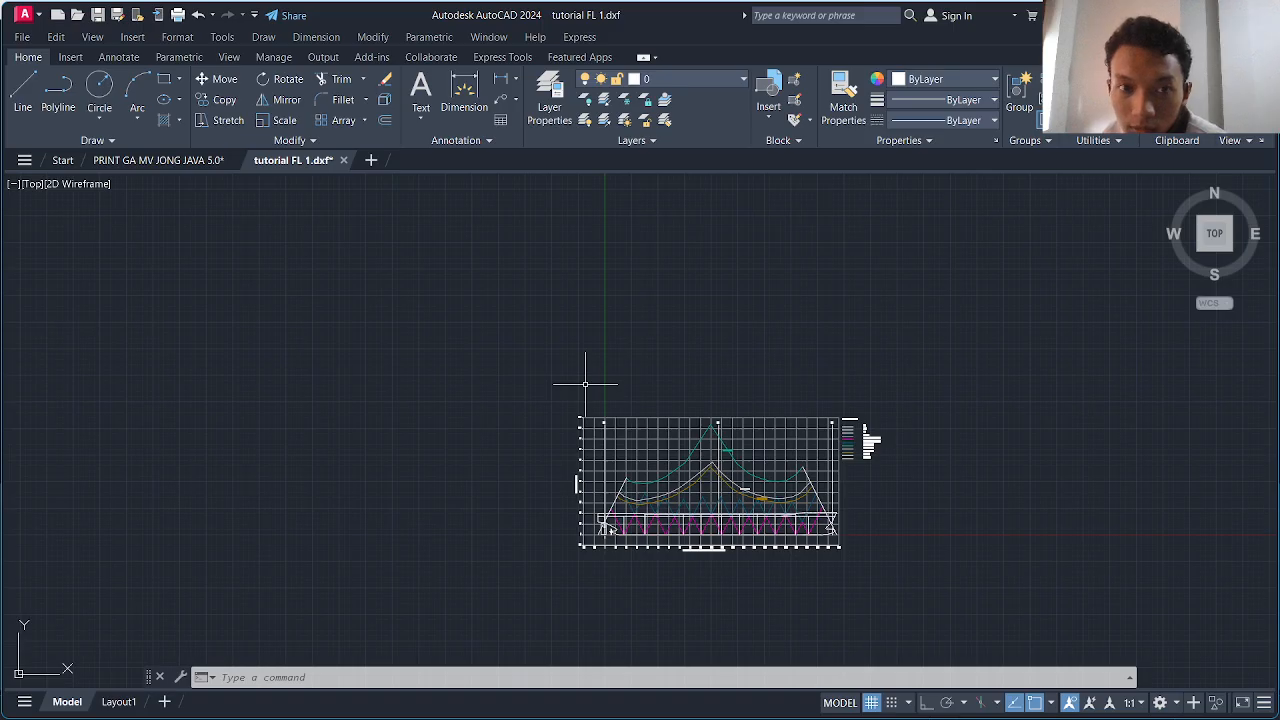
pyautogui.scroll(-4, 665, 385)
pyautogui.scroll(8, 664, 443)
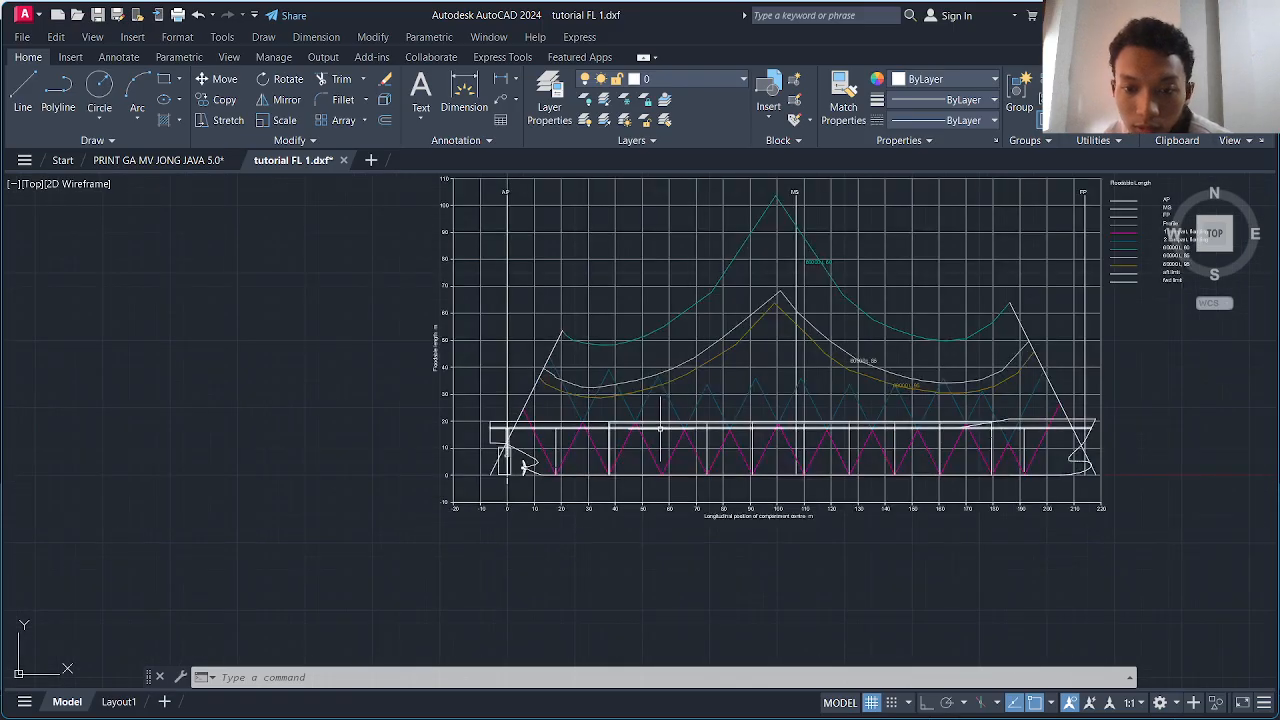
pyautogui.scroll(-3, 667, 447)
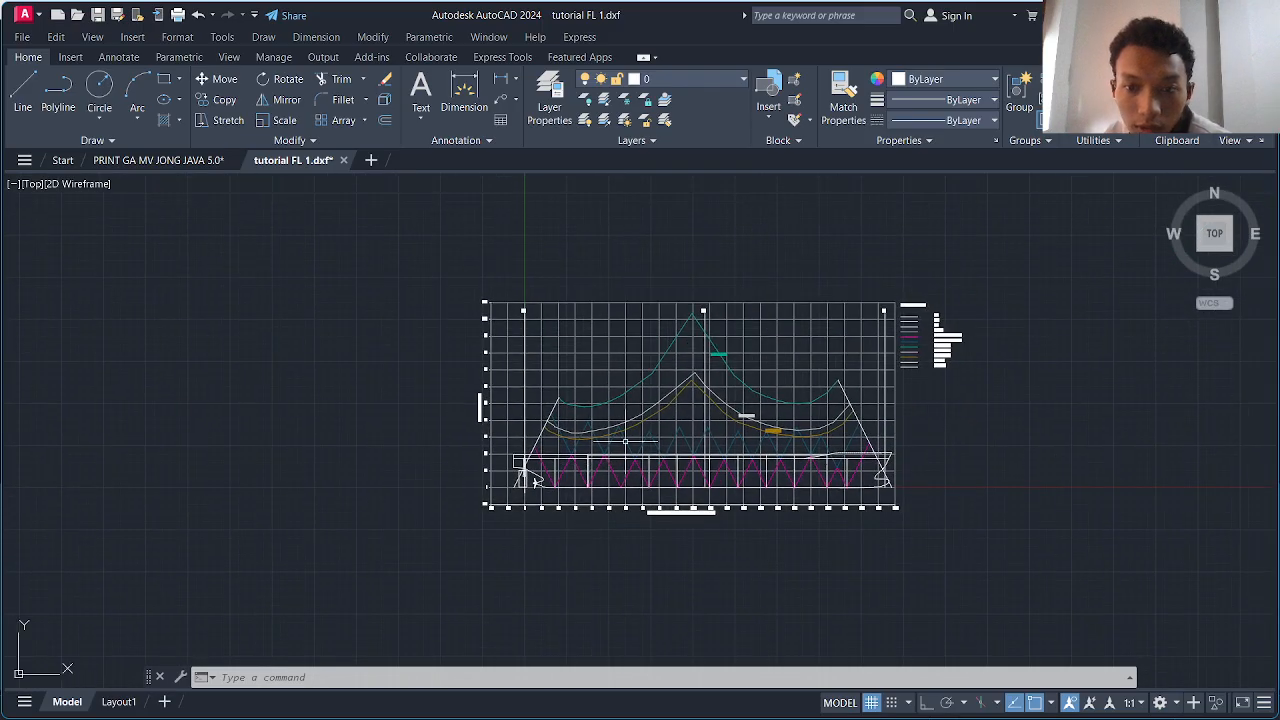
pyautogui.scroll(5, 690, 449)
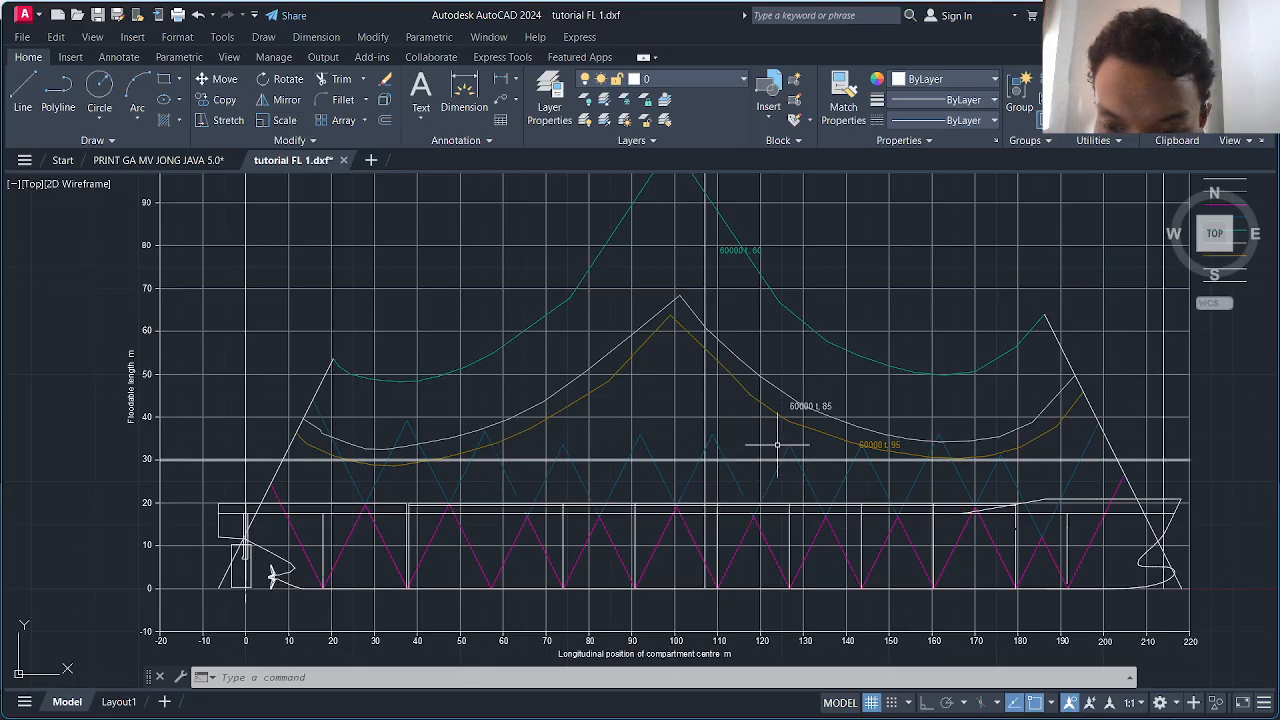
pyautogui.scroll(-4, 829, 500)
pyautogui.scroll(5, 657, 457)
pyautogui.scroll(-1, 640, 380)
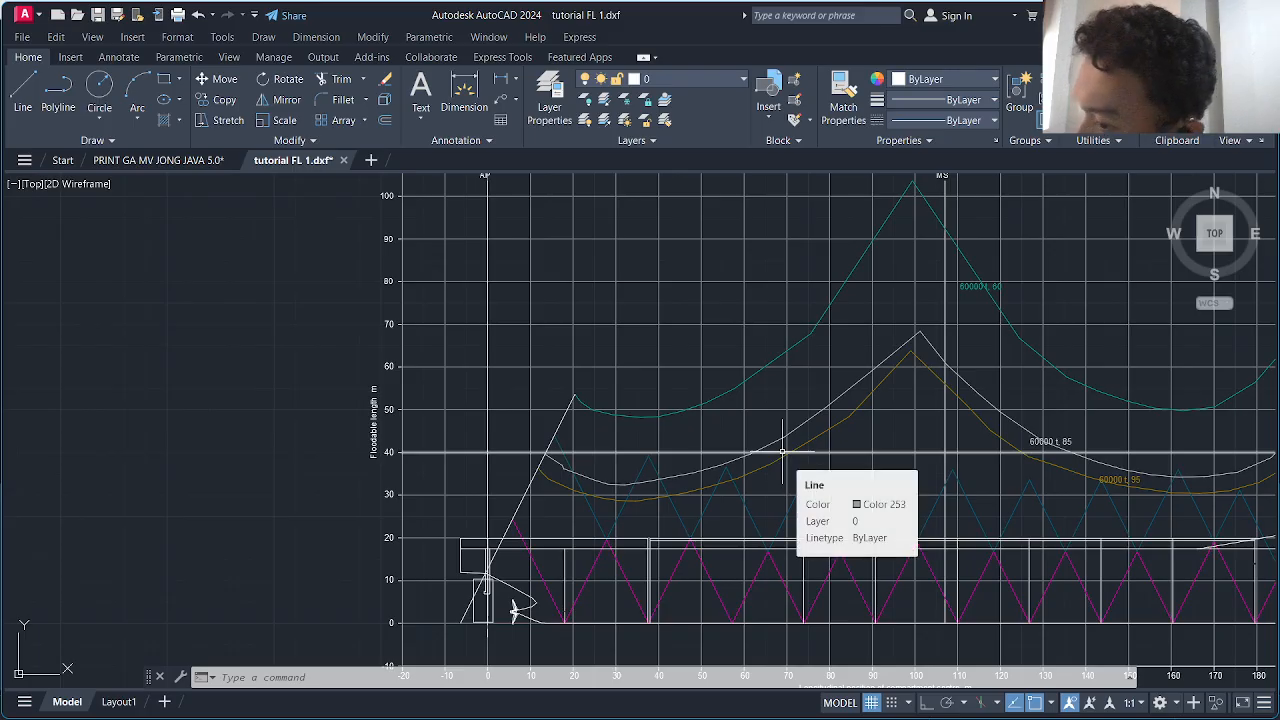
pyautogui.scroll(-3, 782, 452)
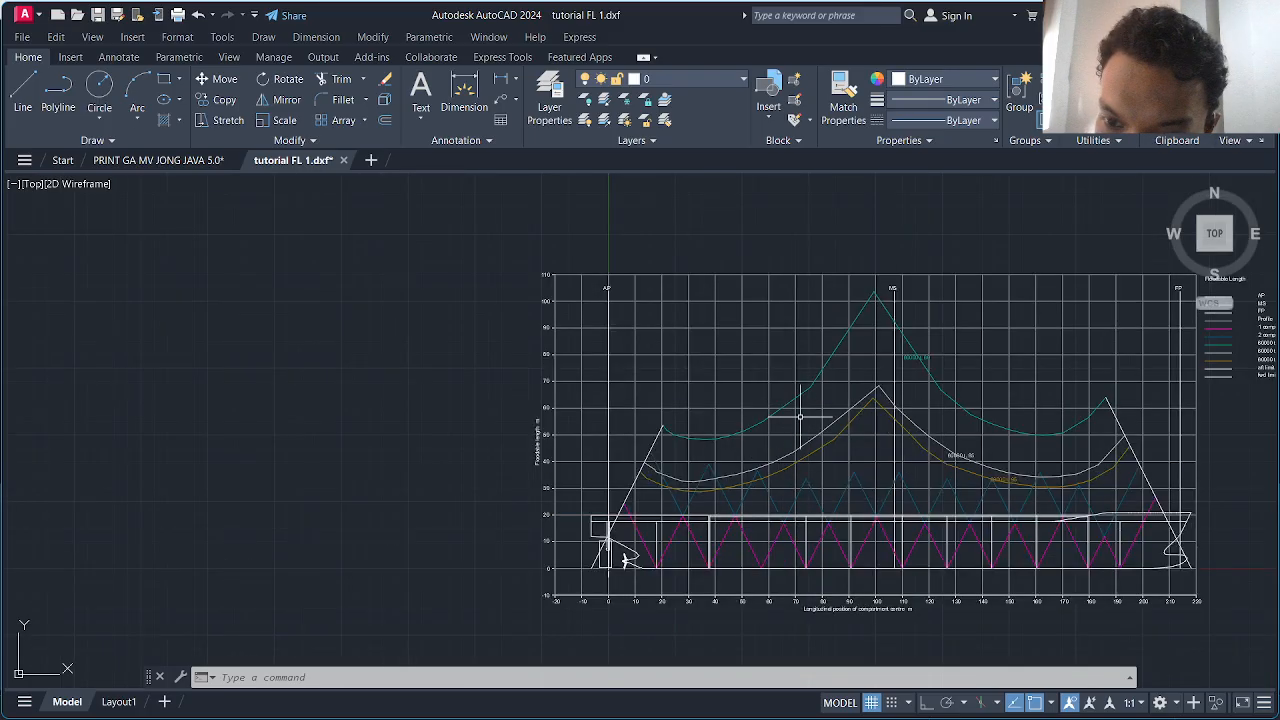
pyautogui.moveTo(855, 439); pyautogui.dragTo(683, 425, button='middle')
pyautogui.moveTo(541, 345); pyautogui.dragTo(570, 370, button='middle')
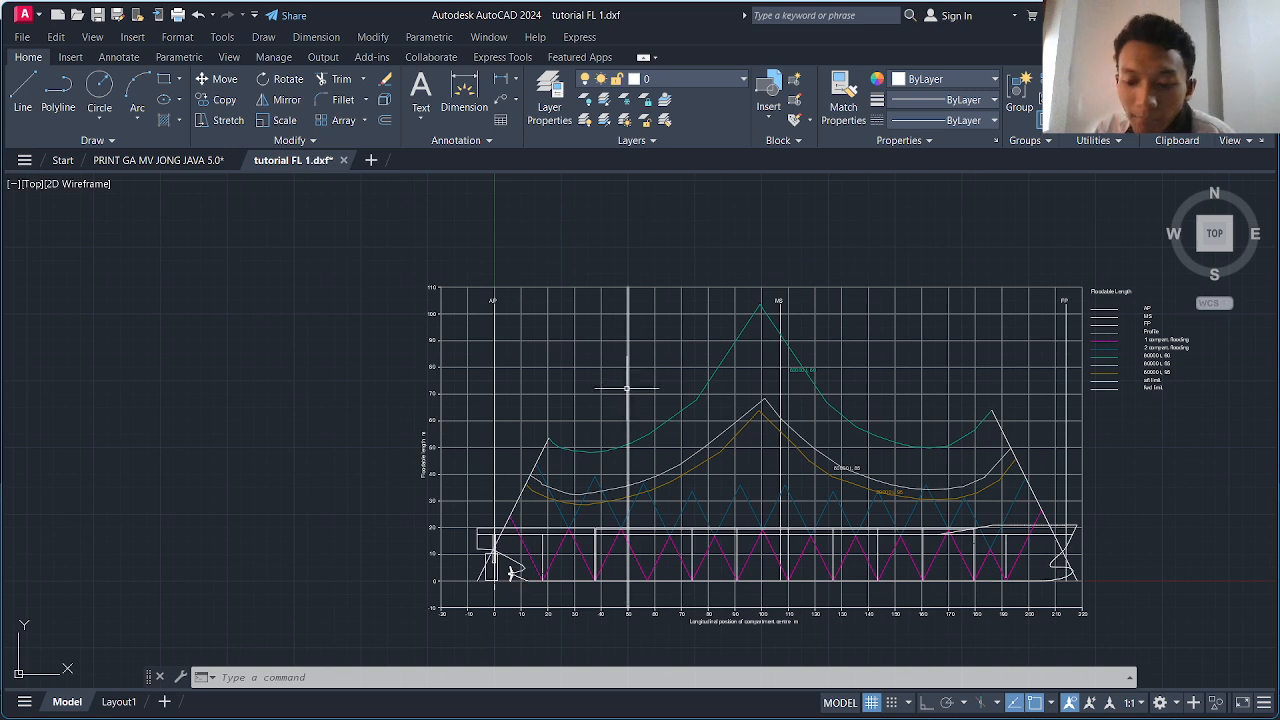
pyautogui.write('l')
pyautogui.press('Return')
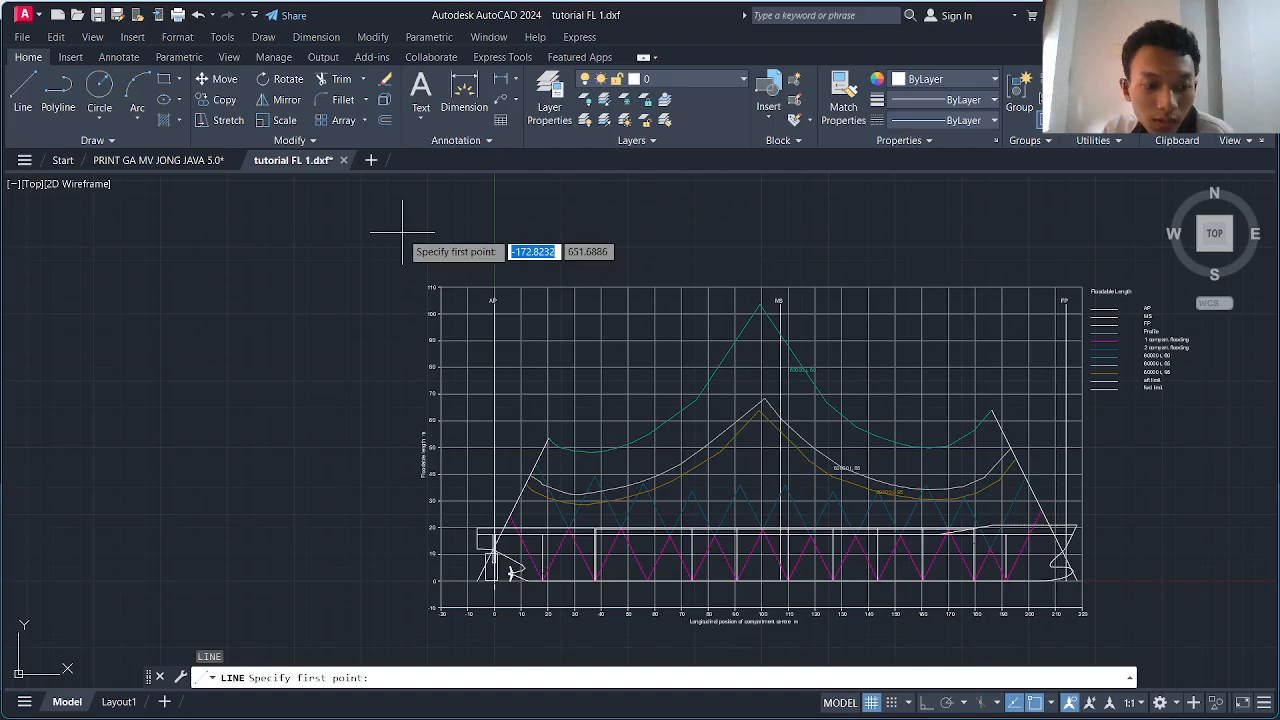
pyautogui.press('Escape')
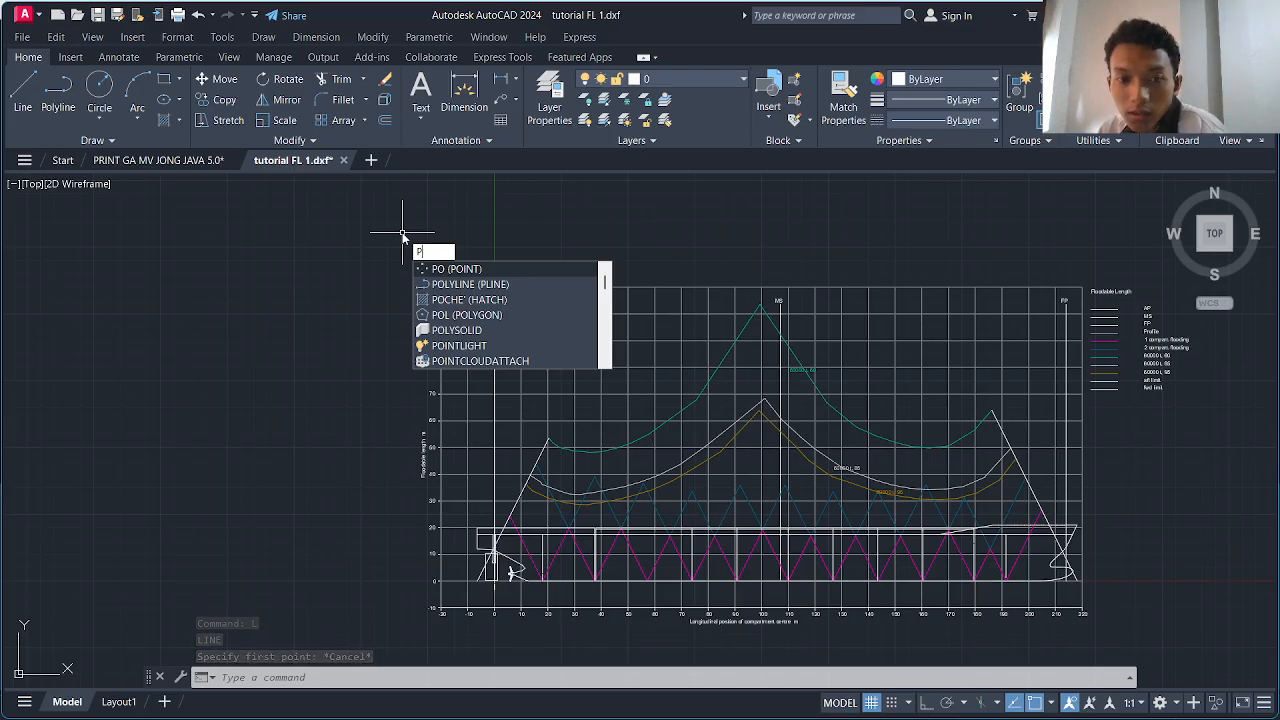
pyautogui.press('BackSpace')
# - Draw a frame's horizontal top line above the chart and its vertical right line beyond the legend, with Ortho on
pyautogui.write('l')
pyautogui.press('Return')
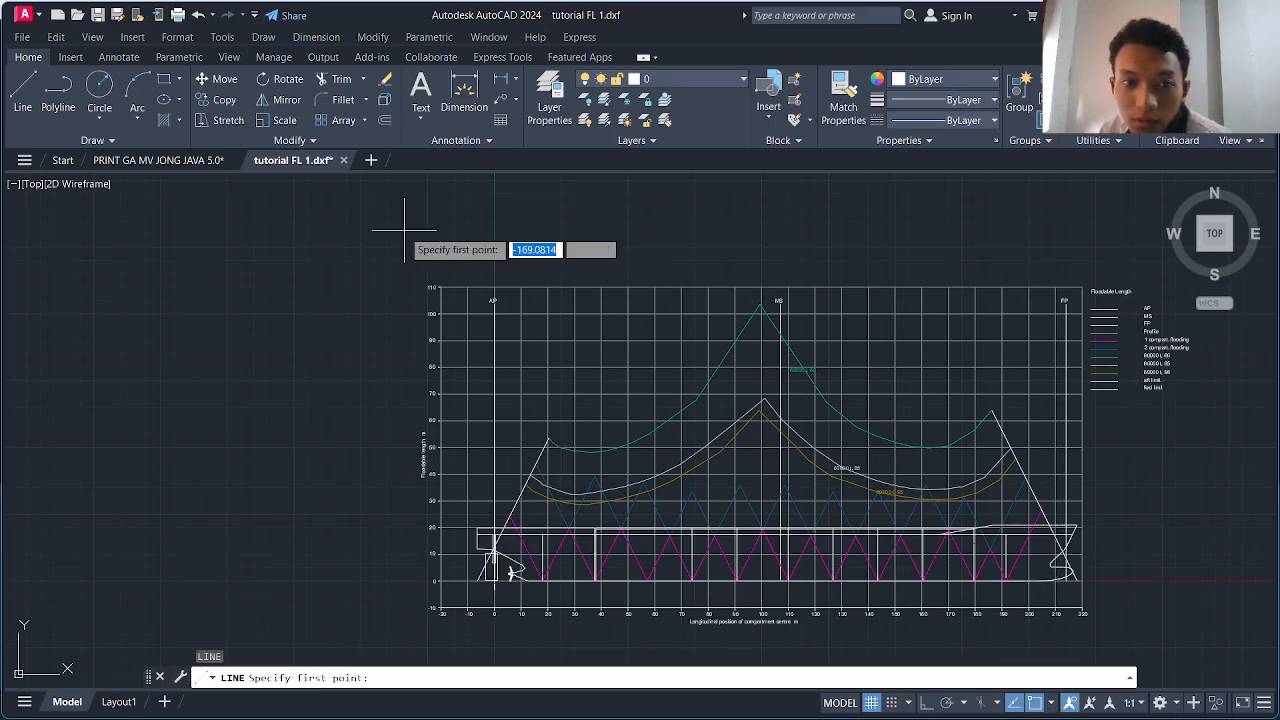
pyautogui.click(392, 246)
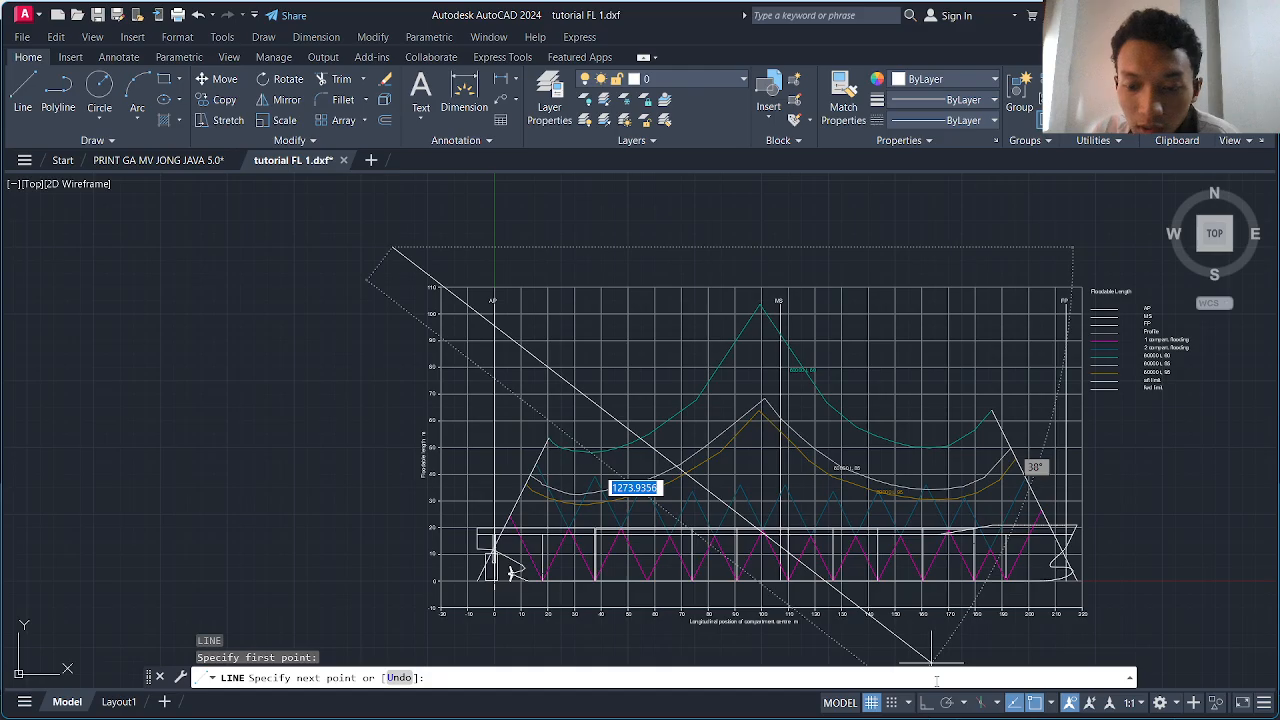
pyautogui.press('F8')
pyautogui.moveTo(1039, 261); pyautogui.dragTo(771, 286, button='middle')
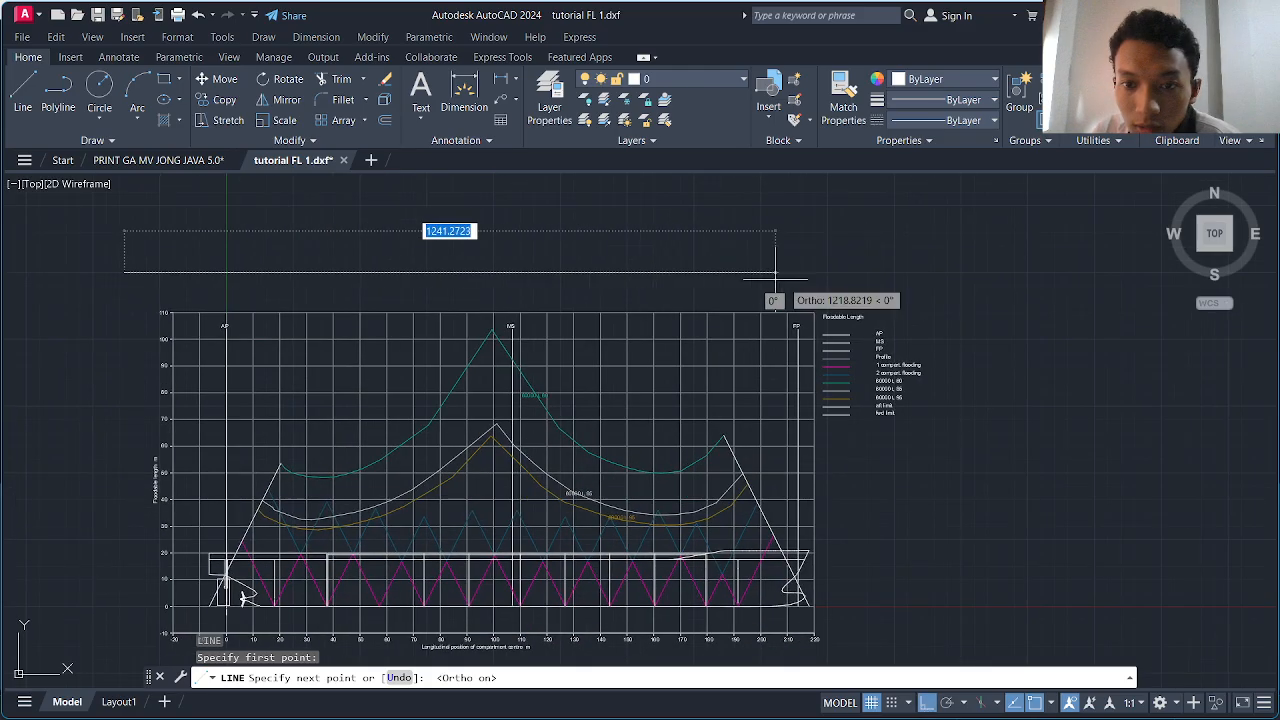
pyautogui.click(976, 272)
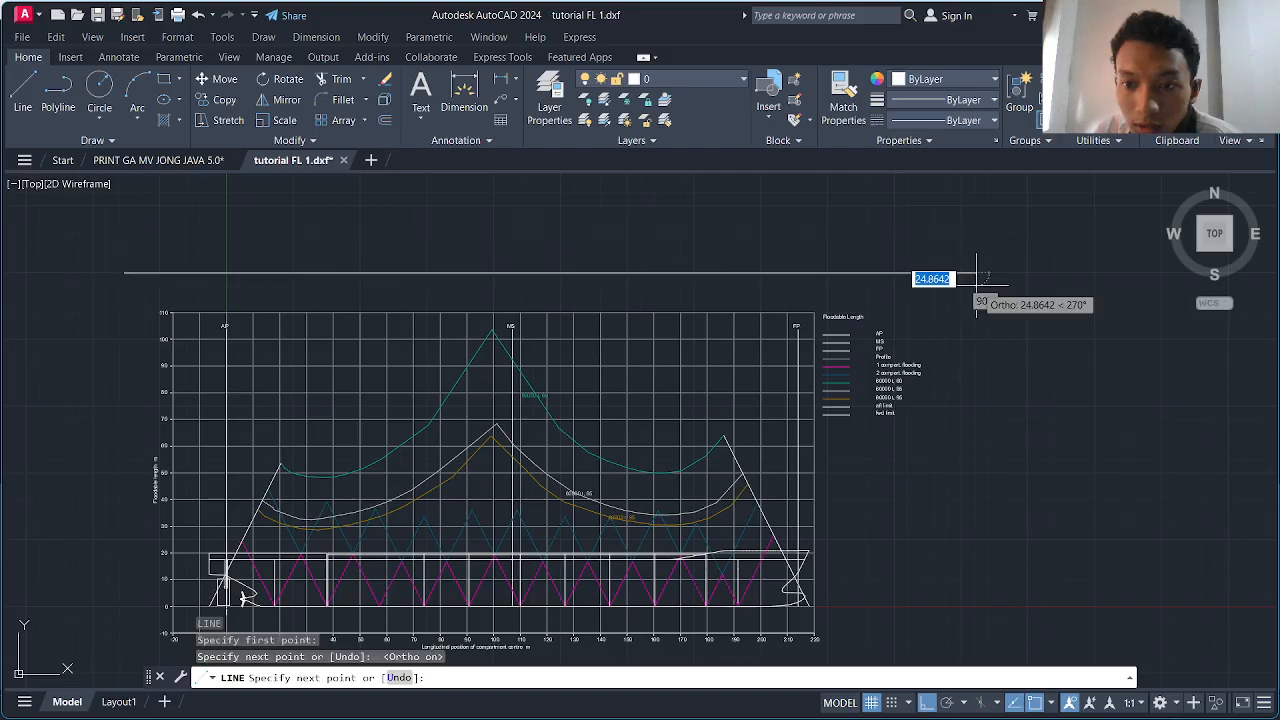
pyautogui.moveTo(967, 488); pyautogui.dragTo(945, 345, button='middle')
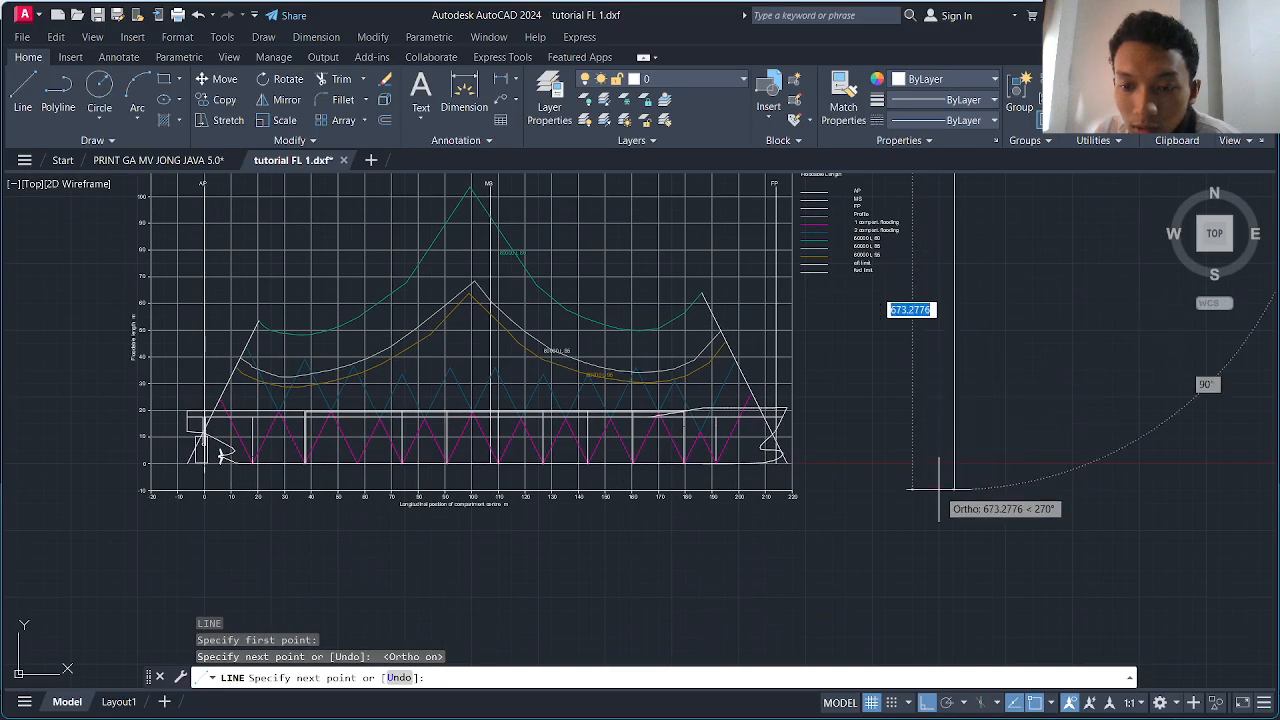
pyautogui.click(937, 528)
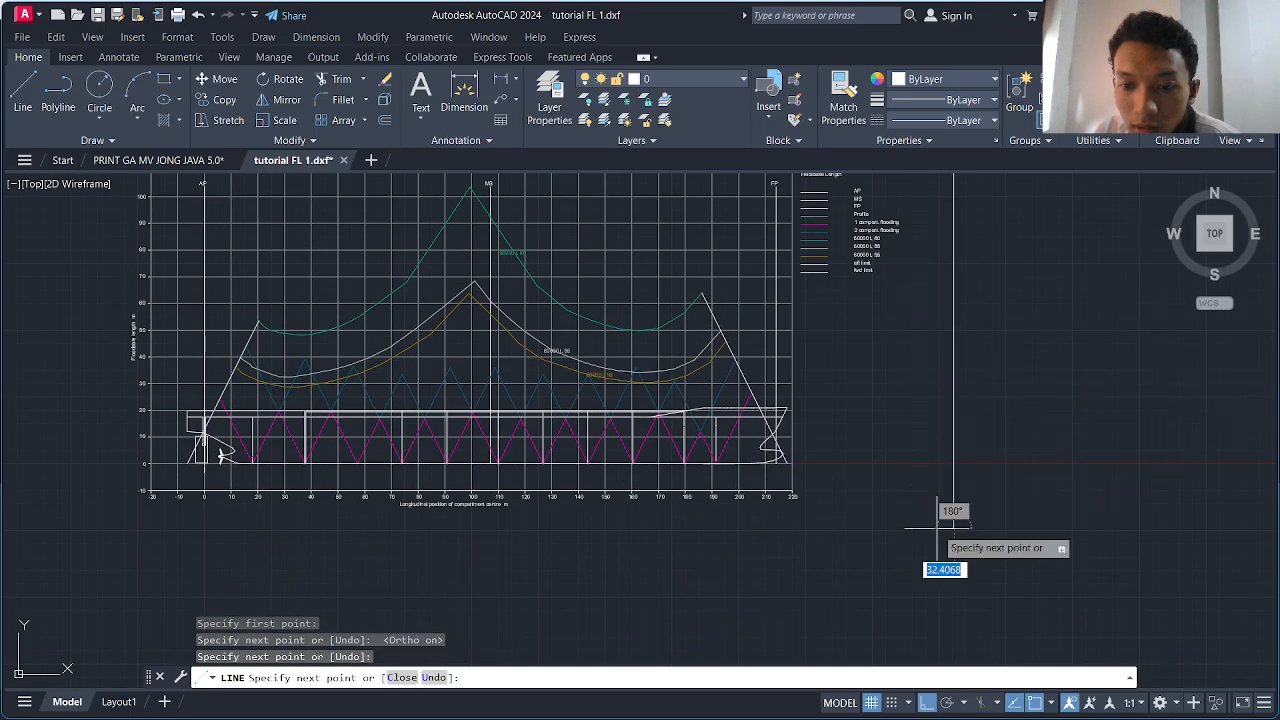
pyautogui.press('Escape')
pyautogui.scroll(-4, 878, 447)
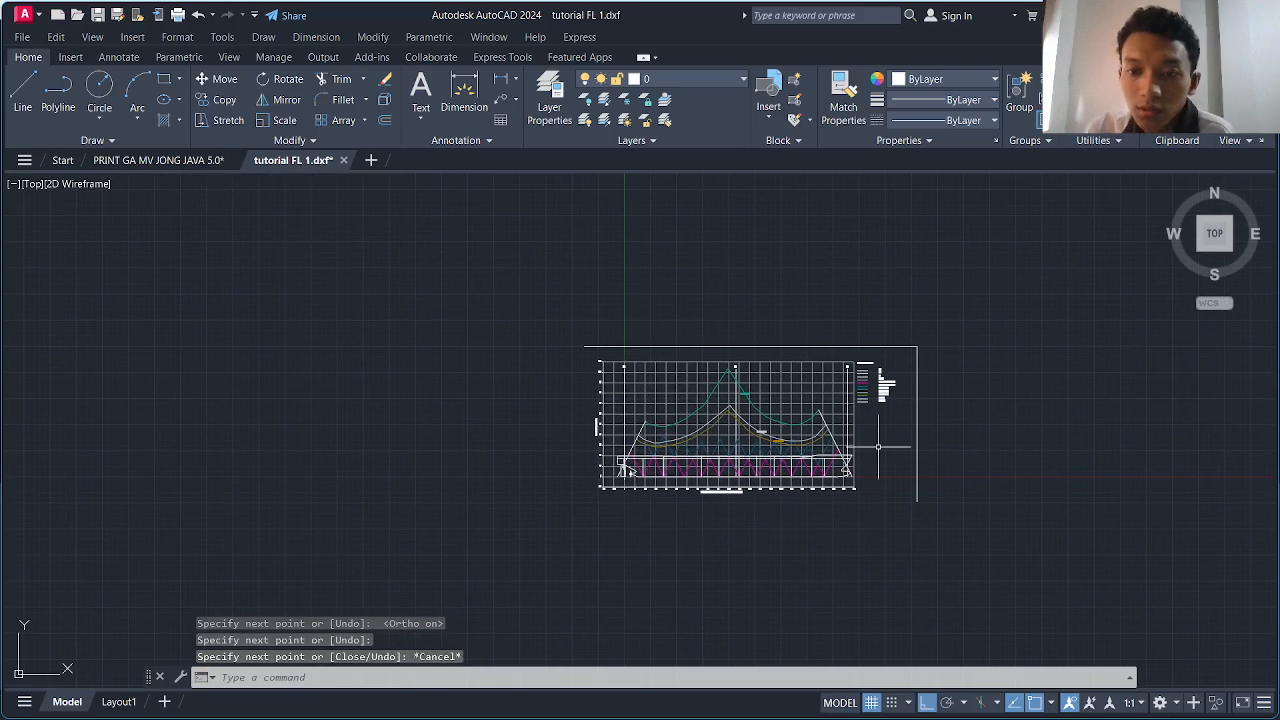
# - Copy the frame's top line from its right endpoint down to the lower end of the vertical line
pyautogui.scroll(2, 878, 447)
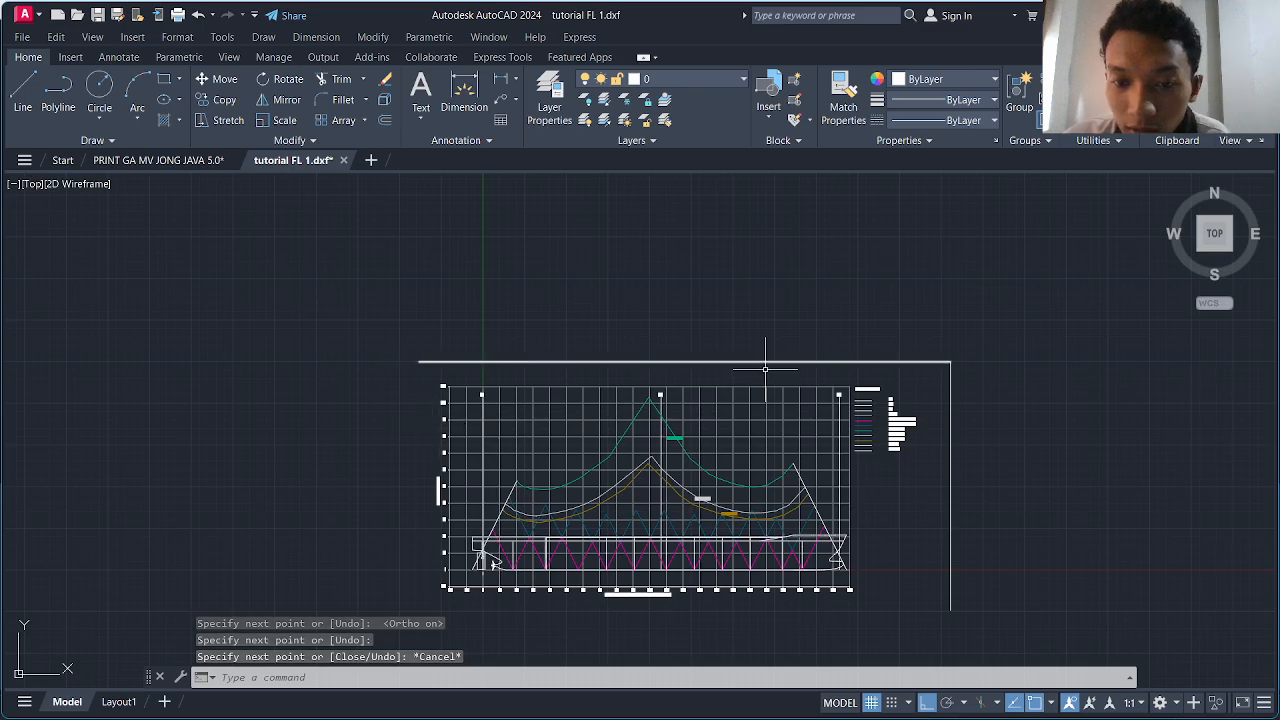
pyautogui.scroll(2, 766, 368)
pyautogui.moveTo(766, 368); pyautogui.dragTo(745, 347)
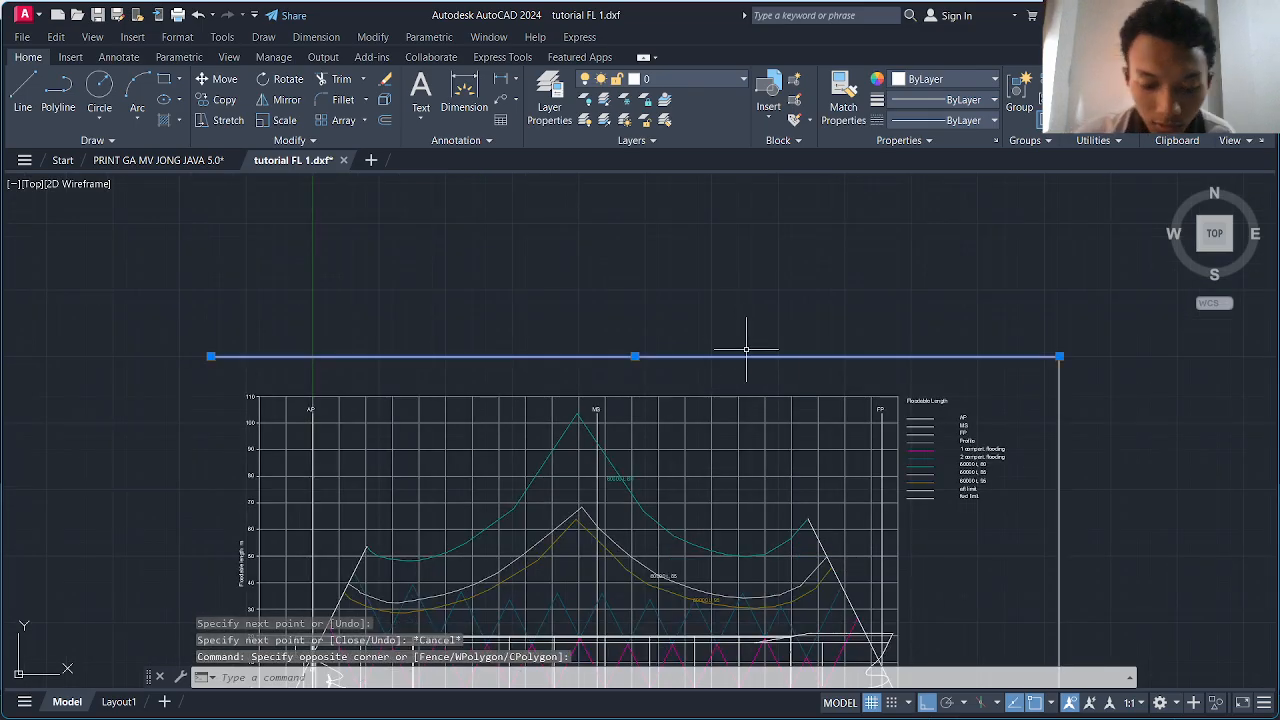
pyautogui.press('Return')
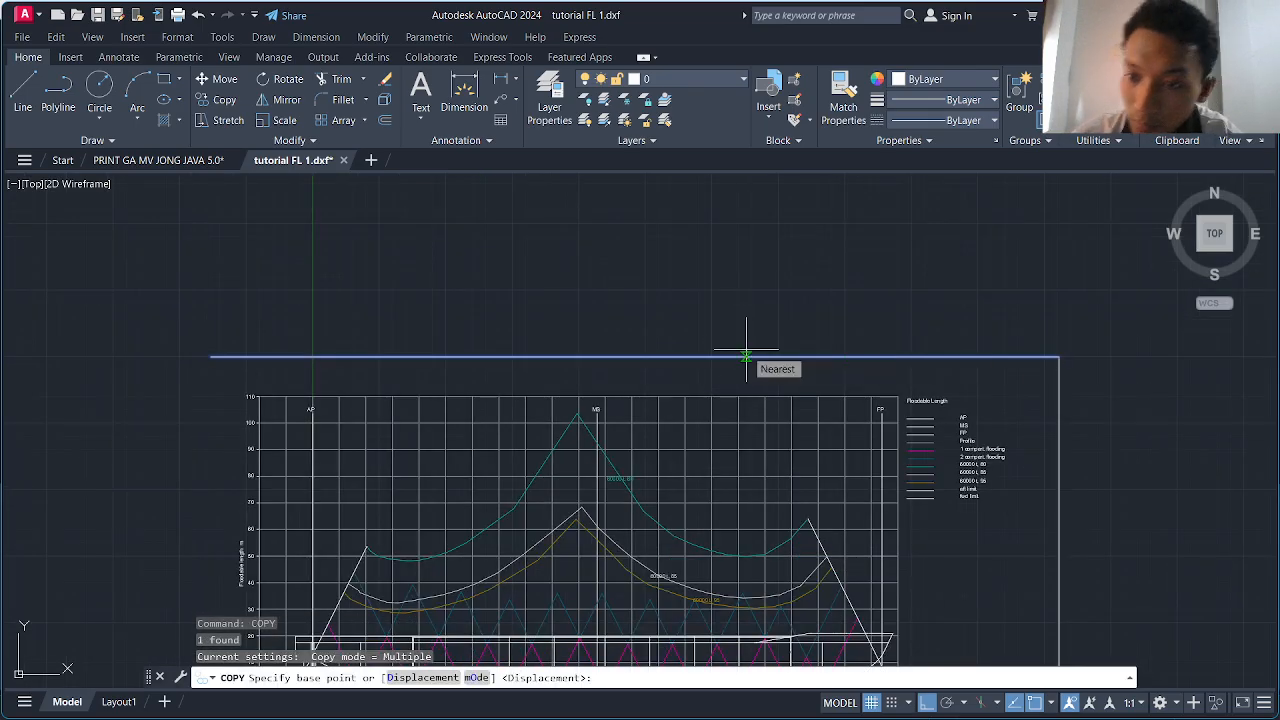
pyautogui.click(1059, 356)
pyautogui.moveTo(1063, 356); pyautogui.dragTo(1043, 146, button='middle')
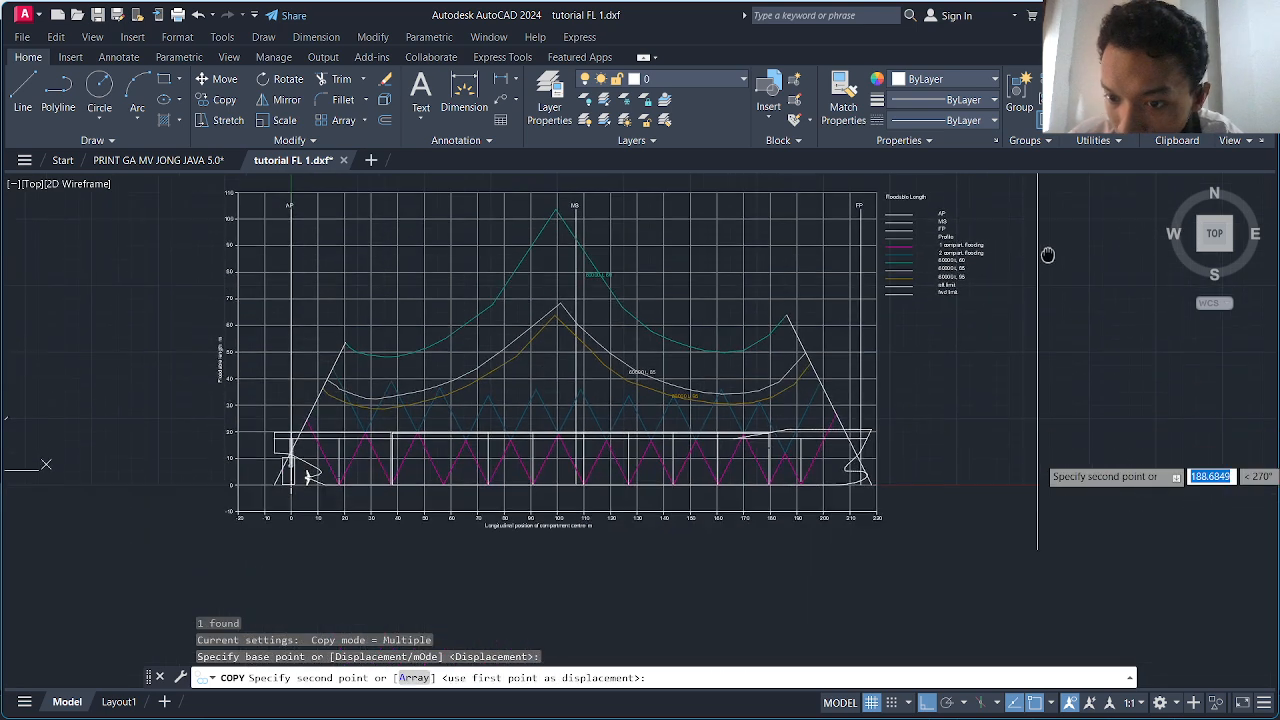
pyautogui.click(1040, 535)
pyautogui.scroll(-2, 890, 530)
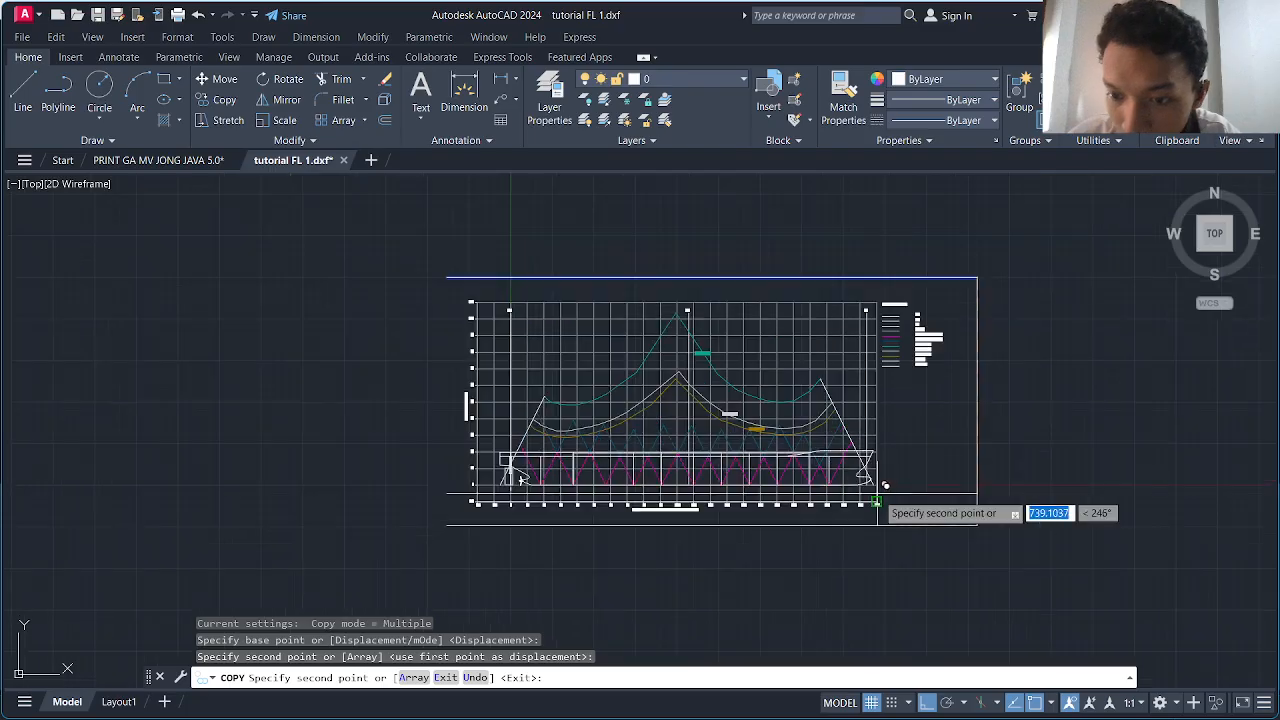
pyautogui.press('Escape')
# - Copy the frame's vertical right line from its upper endpoint to the left endpoint of the top line, closing the frame
pyautogui.click(1014, 509)
pyautogui.click(979, 481)
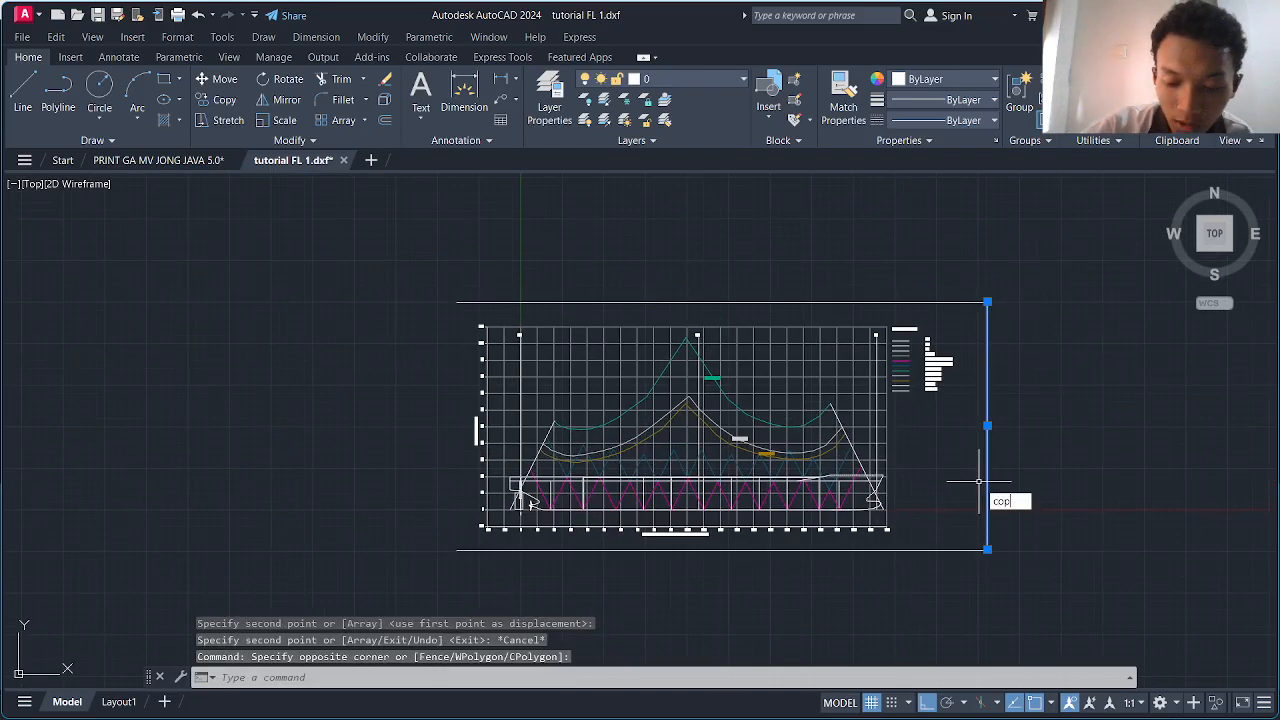
pyautogui.write('cop')
pyautogui.press('Return')
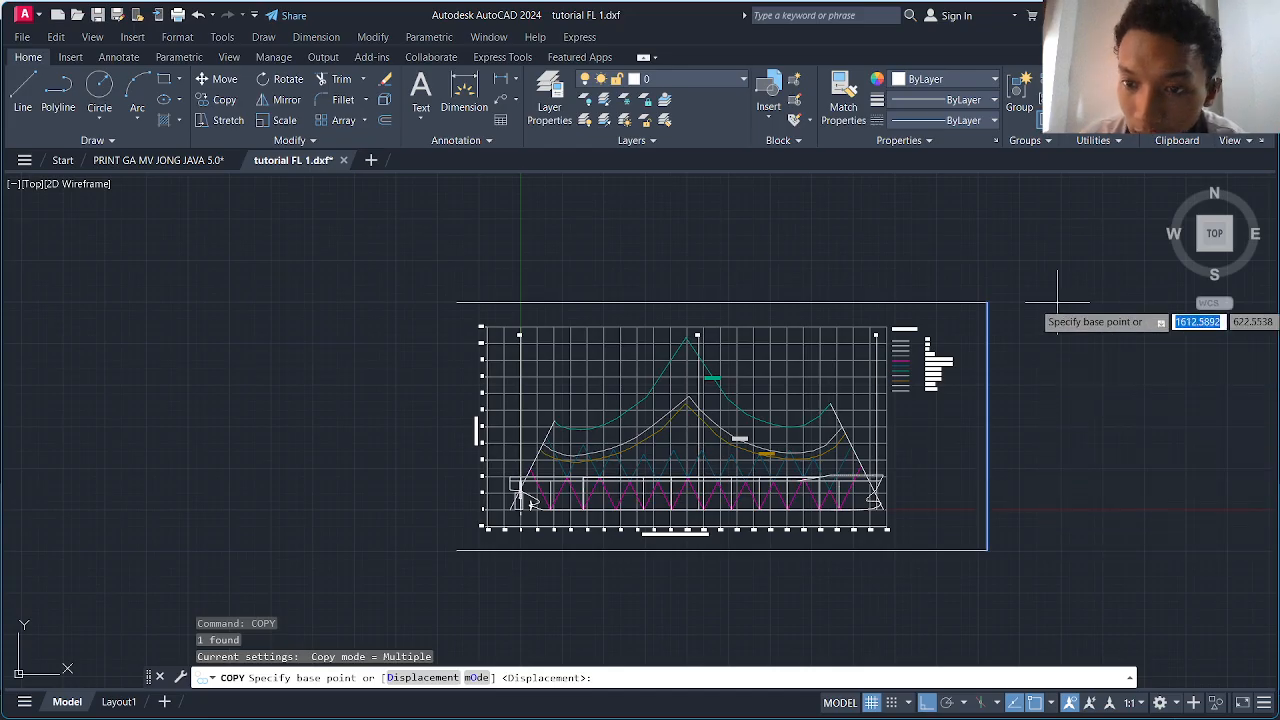
pyautogui.click(987, 301)
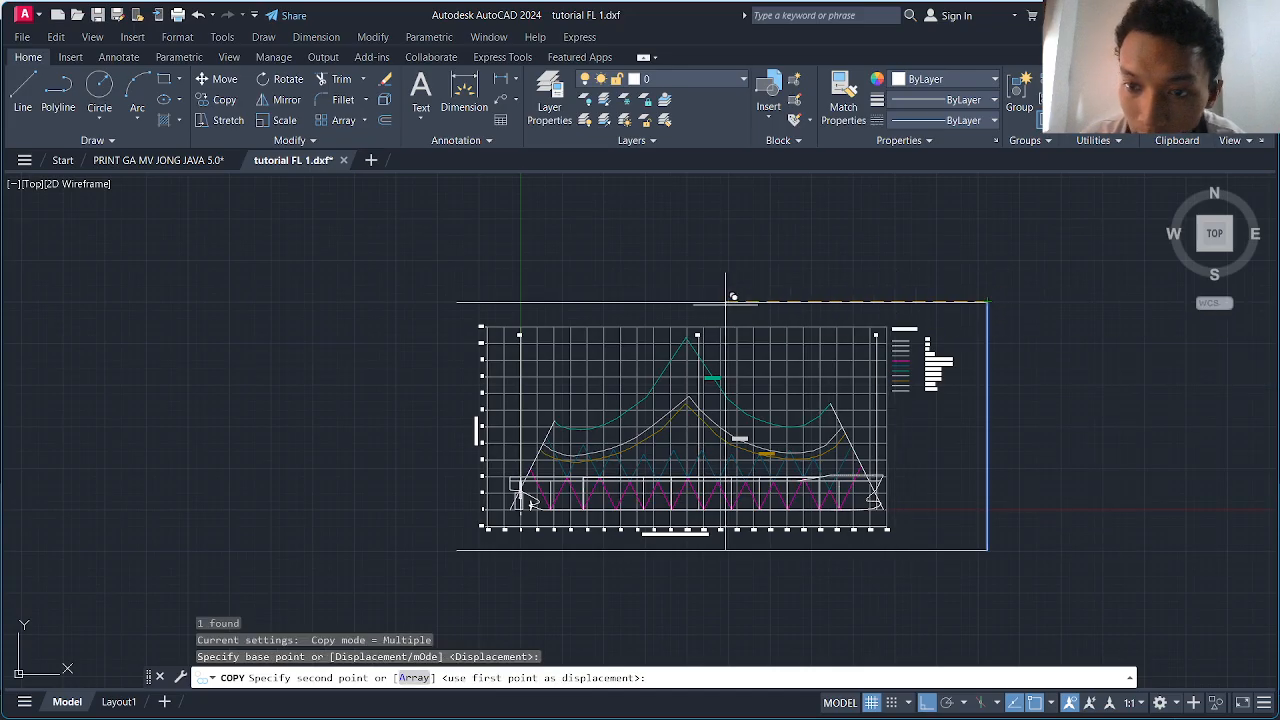
pyautogui.click(457, 300)
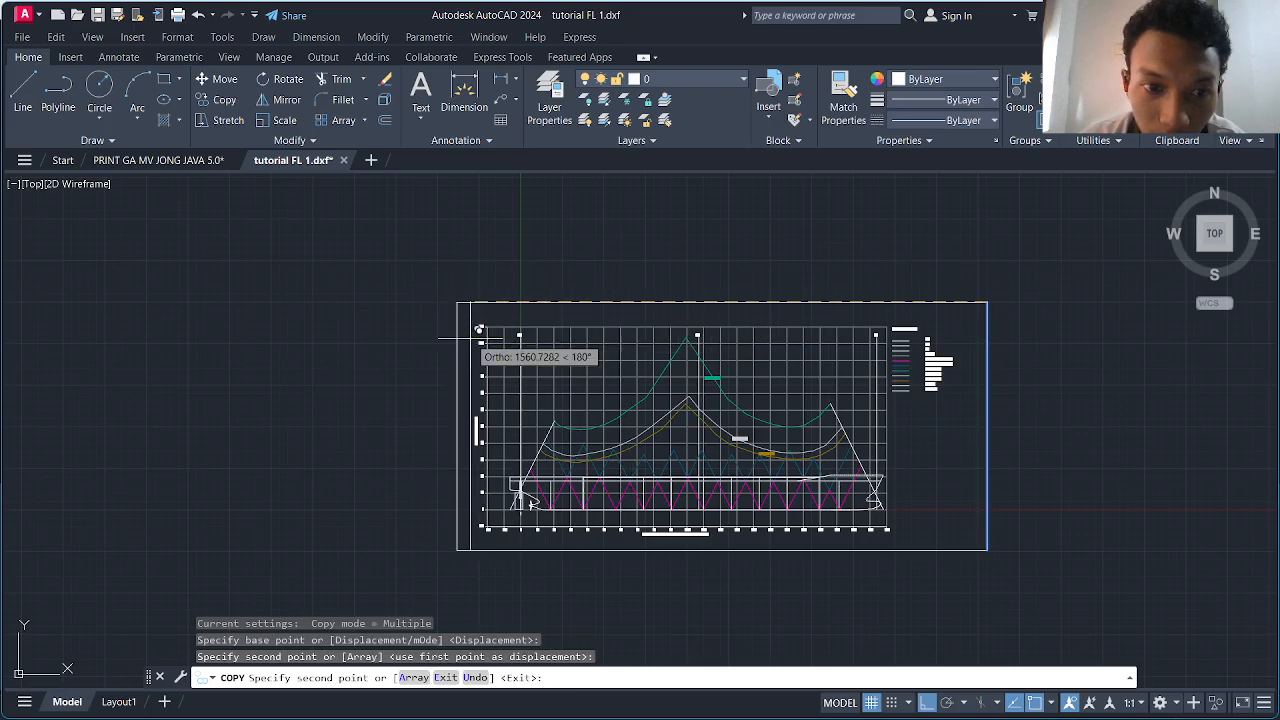
pyautogui.press('Escape')
# - Move the frame's right line about 90 units inward along the bottom line, closer to the legend
pyautogui.moveTo(994, 453); pyautogui.dragTo(960, 412, button='middle')
pyautogui.scroll(2, 923, 291)
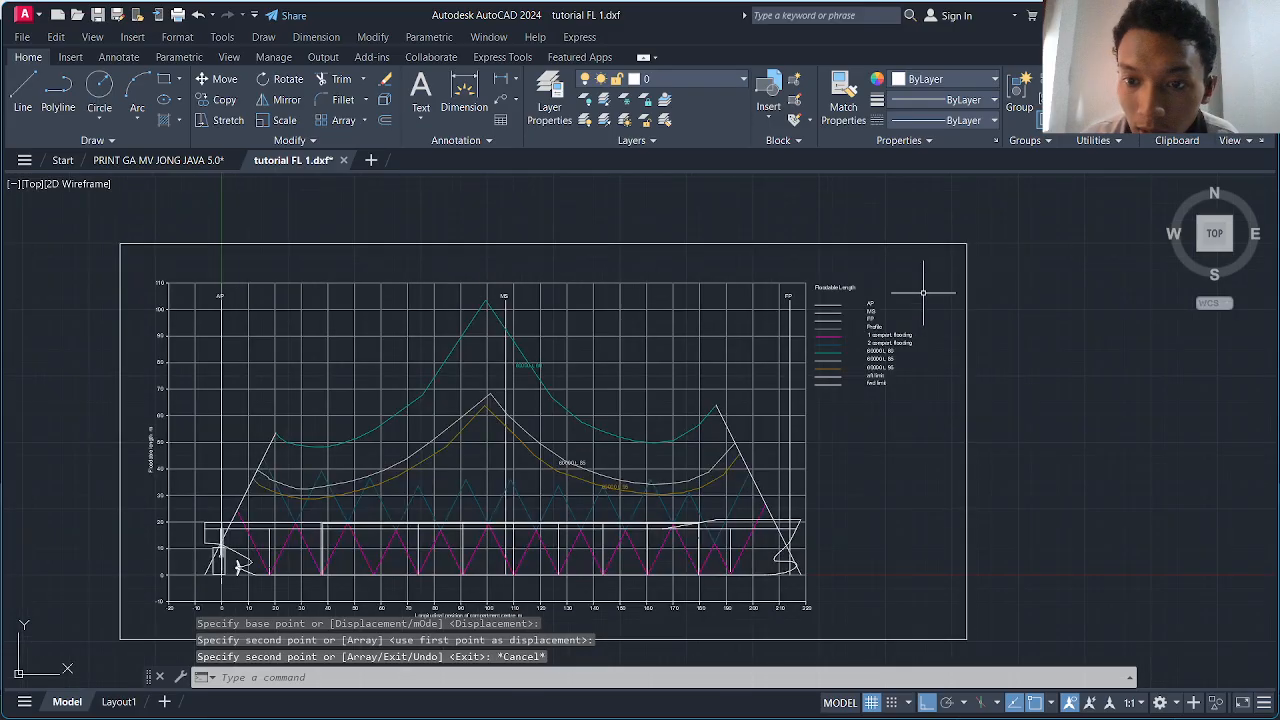
pyautogui.scroll(-4, 904, 297)
pyautogui.scroll(6, 644, 318)
pyautogui.scroll(-4, 481, 365)
pyautogui.scroll(-3, 481, 365)
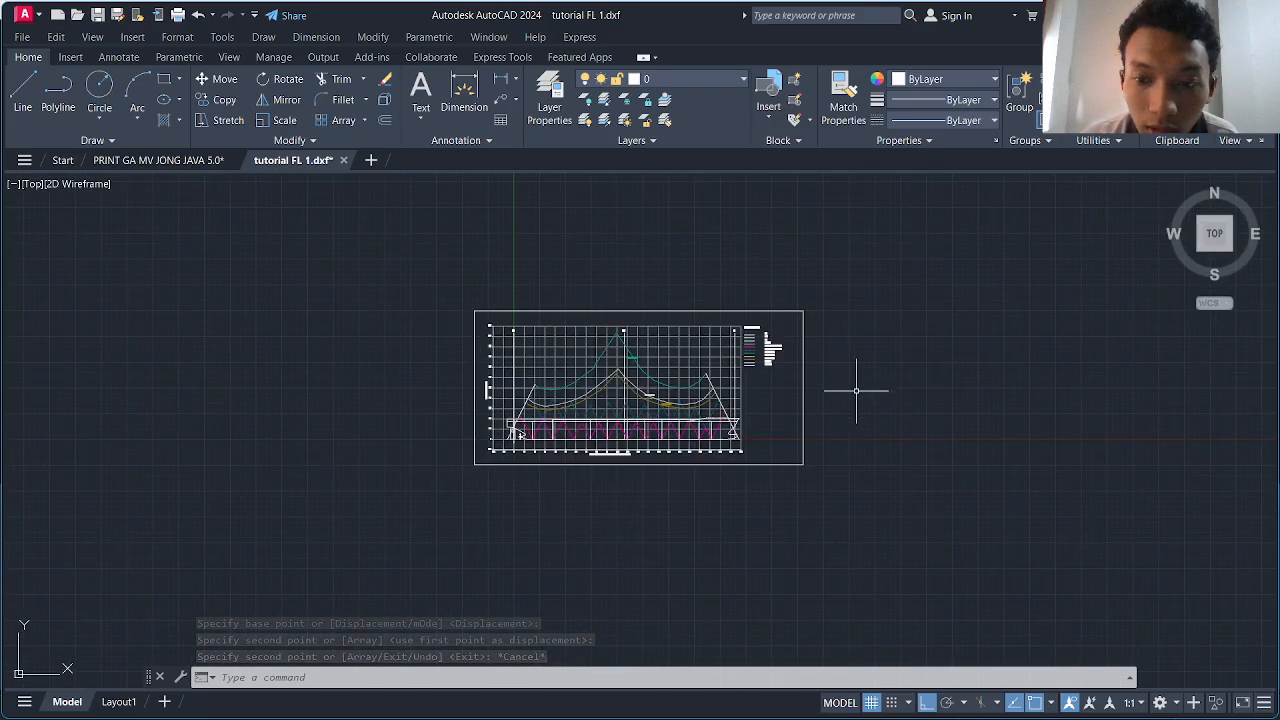
pyautogui.scroll(4, 800, 380)
pyautogui.click(737, 410)
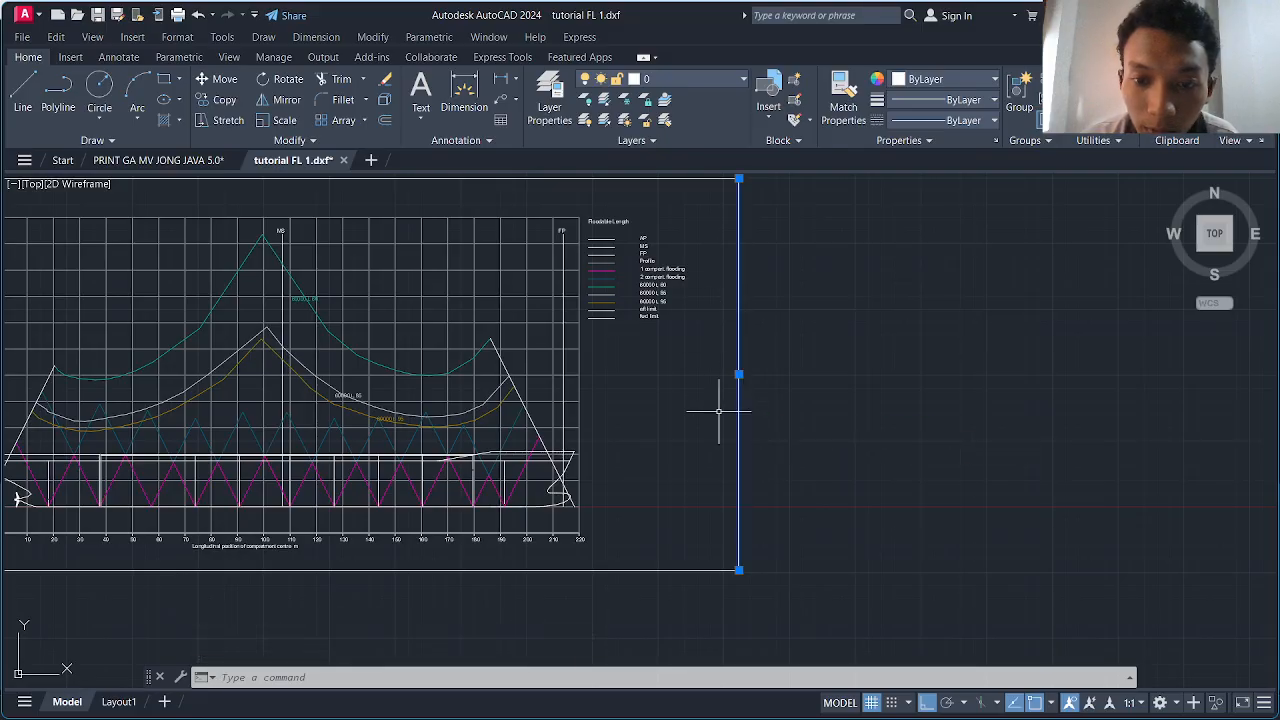
pyautogui.click(727, 535)
pyautogui.press('Return')
pyautogui.scroll(3, 730, 552)
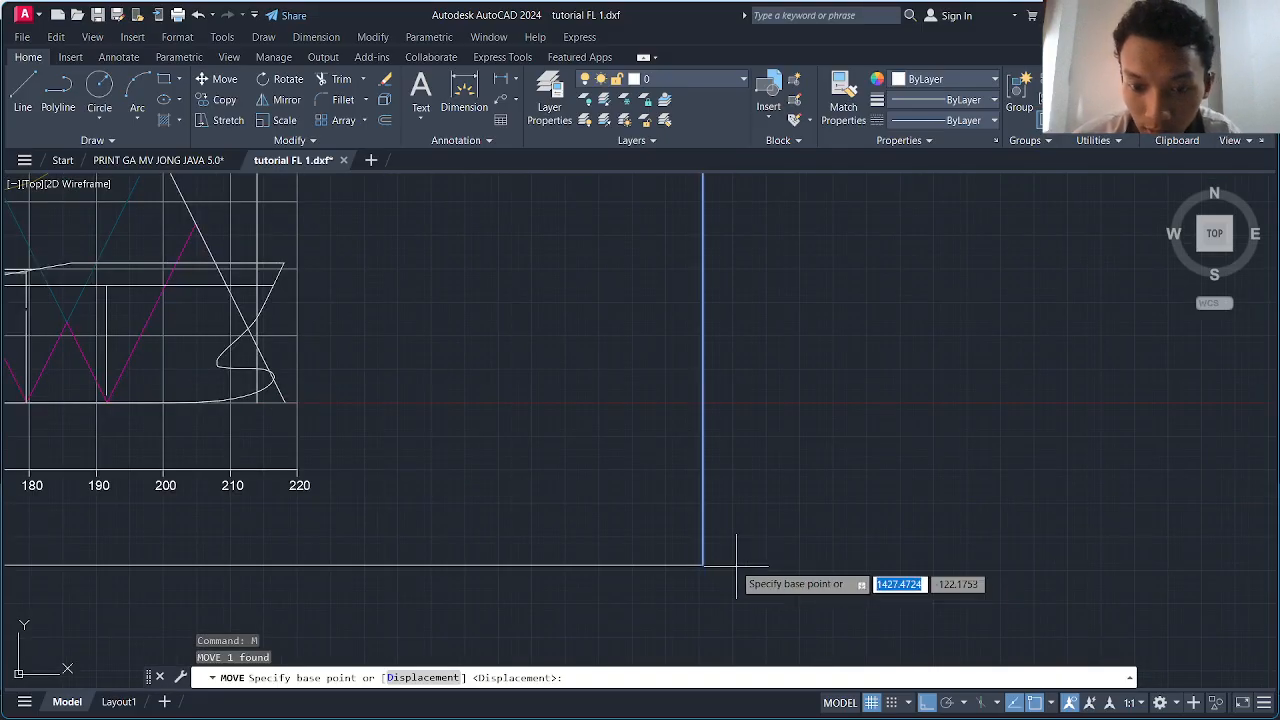
pyautogui.click(702, 565)
pyautogui.scroll(-3, 640, 563)
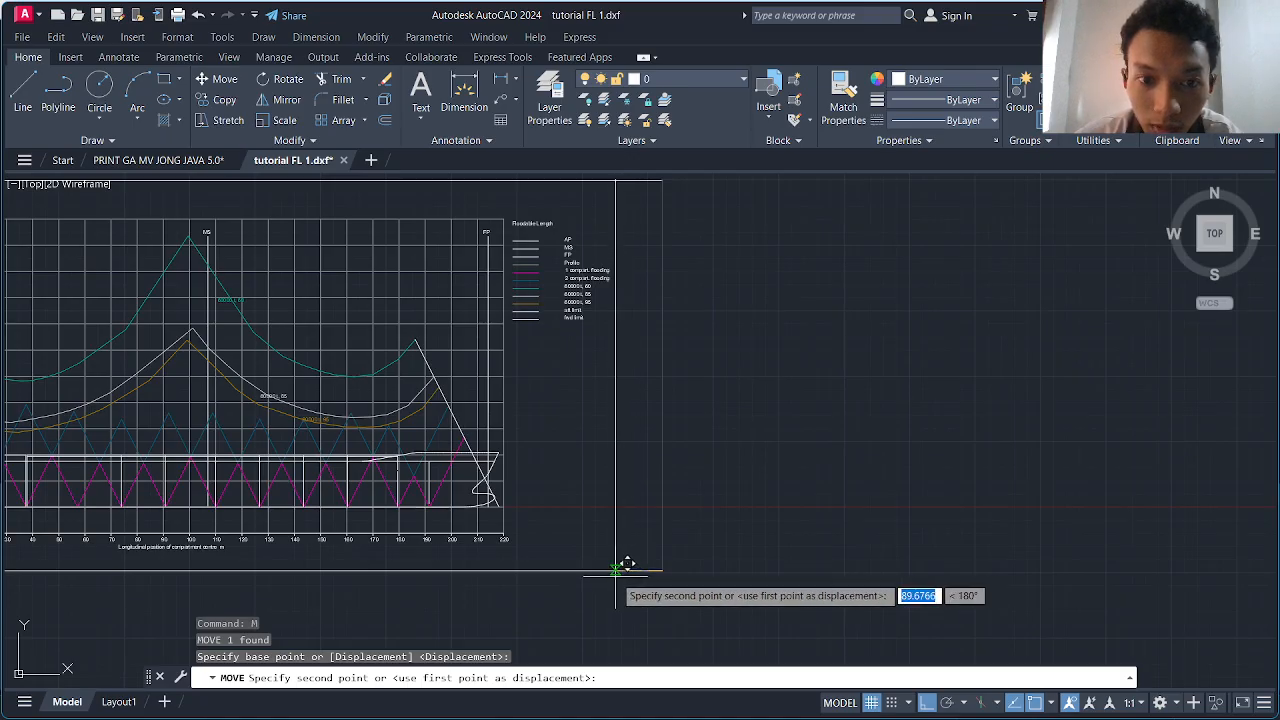
pyautogui.click(621, 568)
# - Move the frame's left line about 30 units inward along the bottom line, closer to the chart's vertical axis label
pyautogui.scroll(-3, 688, 568)
pyautogui.scroll(4, 437, 488)
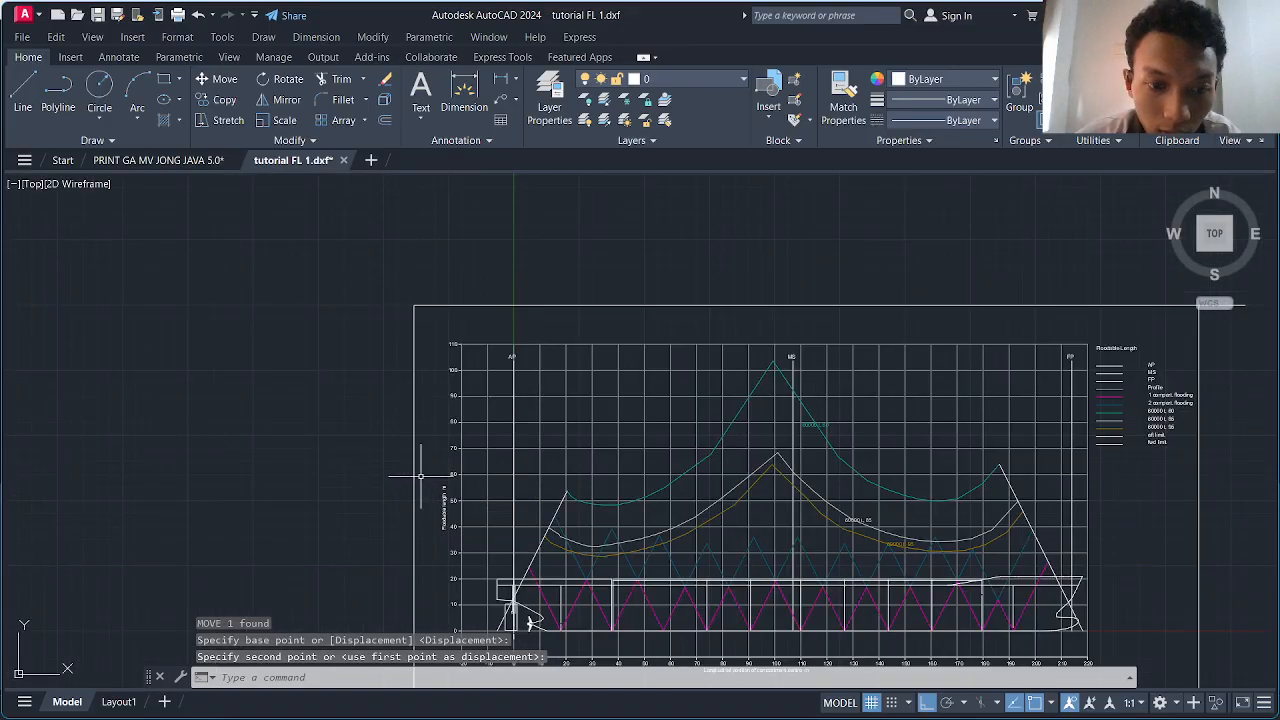
pyautogui.click(428, 476)
pyautogui.click(404, 512)
pyautogui.moveTo(411, 540); pyautogui.dragTo(427, 413, button='middle')
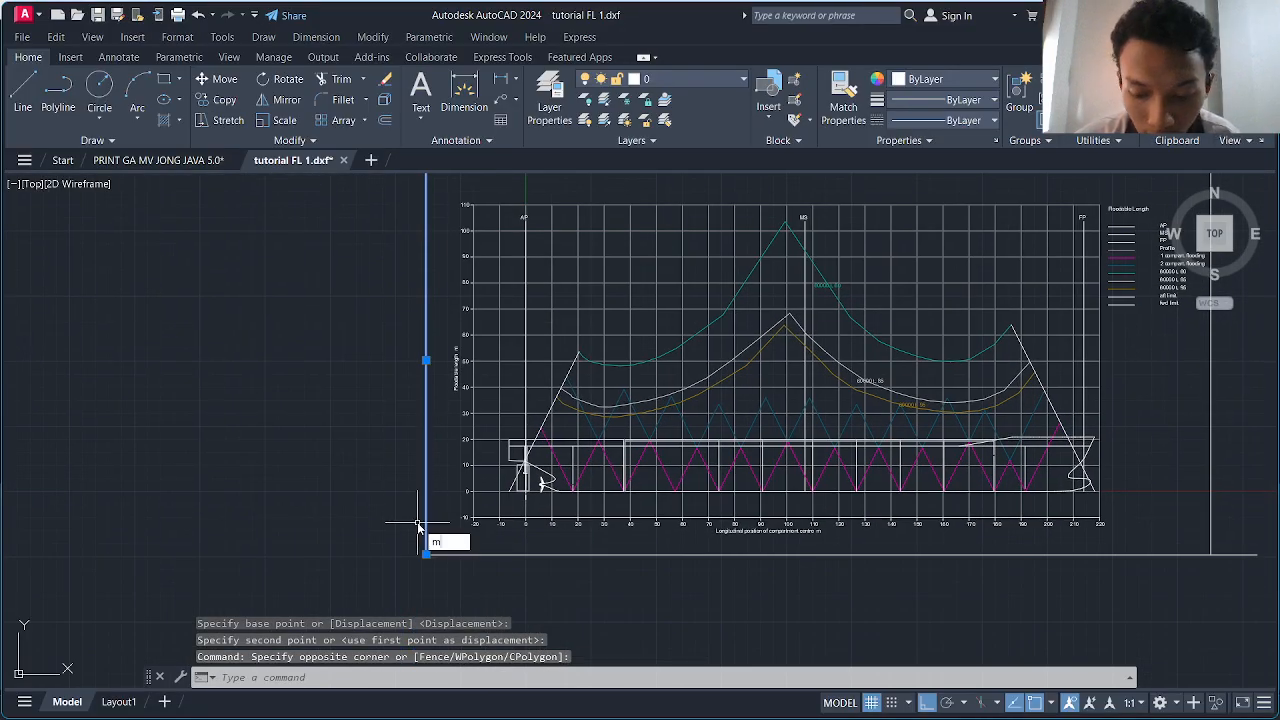
pyautogui.press('Return')
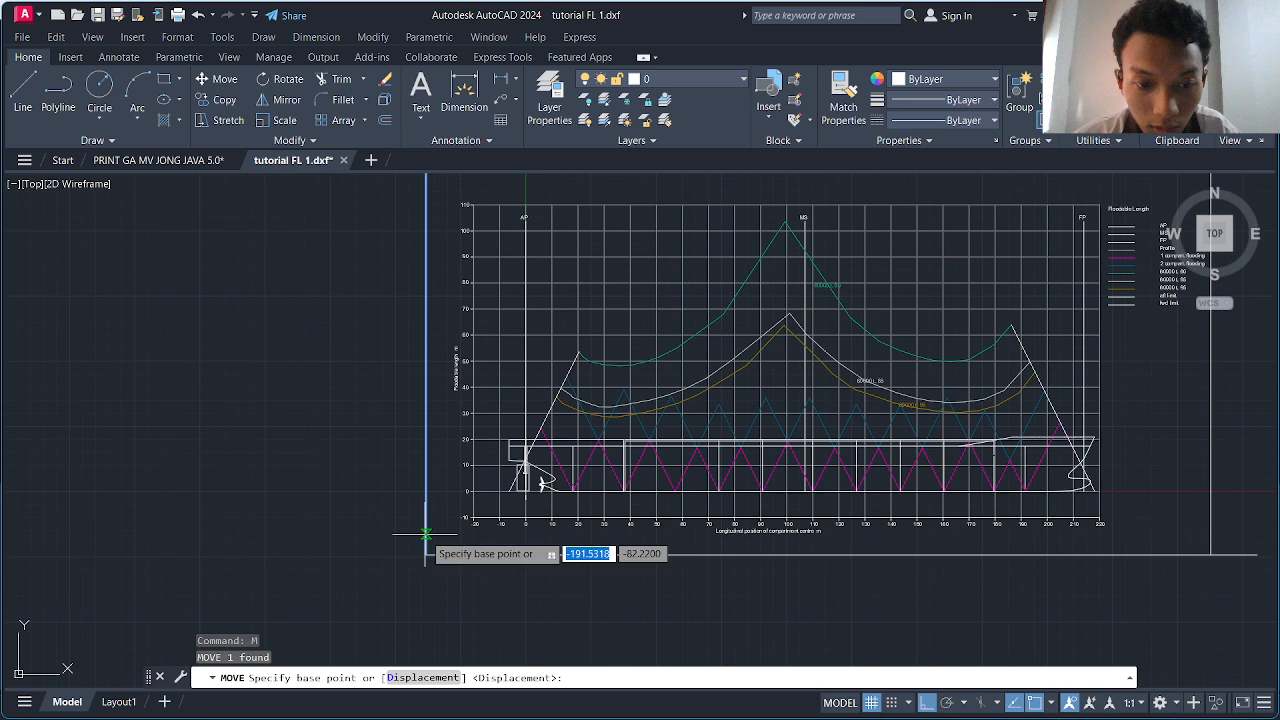
pyautogui.scroll(2, 425, 532)
pyautogui.click(445, 566)
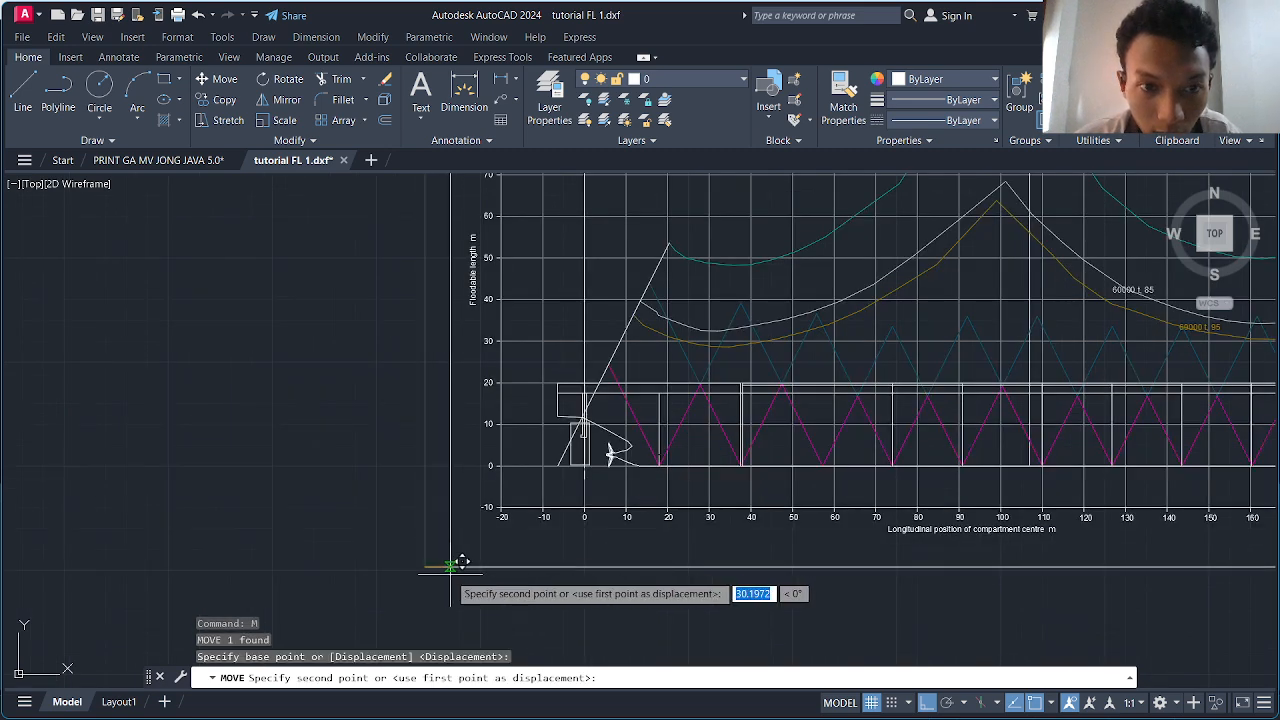
pyautogui.click(455, 564)
# - Move the frame's top line straight down along the right line until it sits just above the chart grid
pyautogui.scroll(-5, 505, 540)
pyautogui.scroll(4, 628, 410)
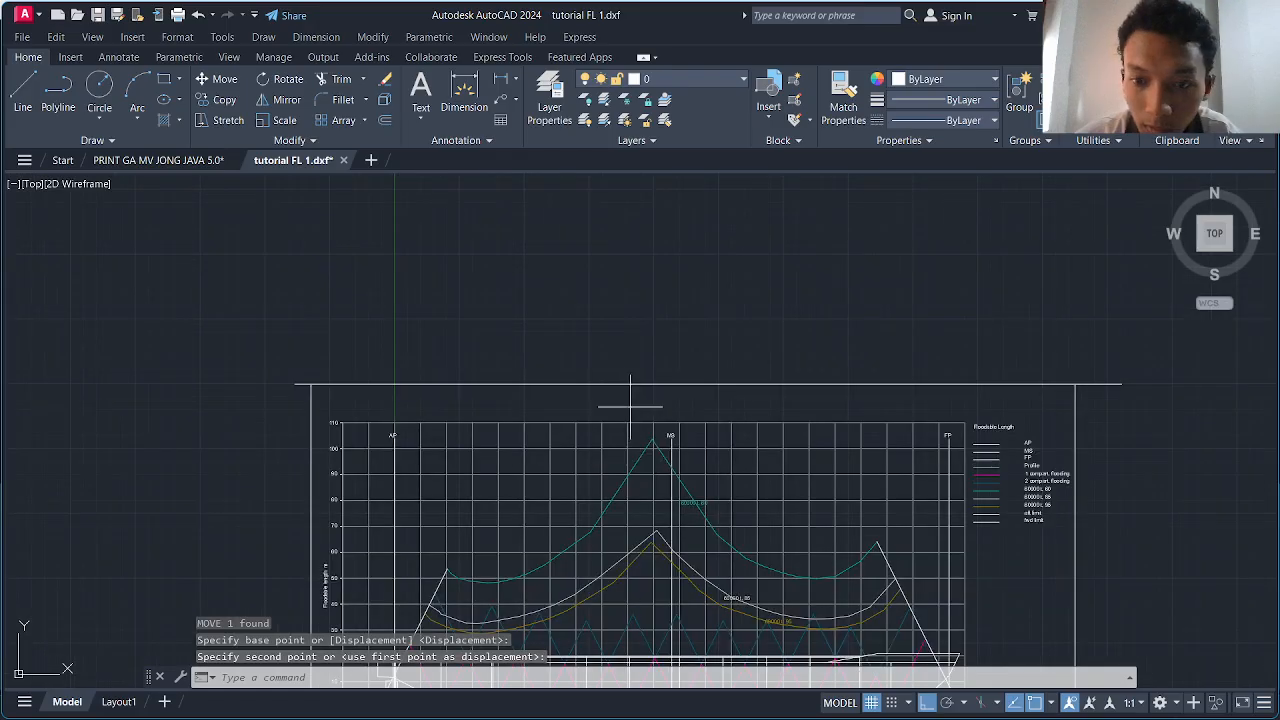
pyautogui.click(622, 383)
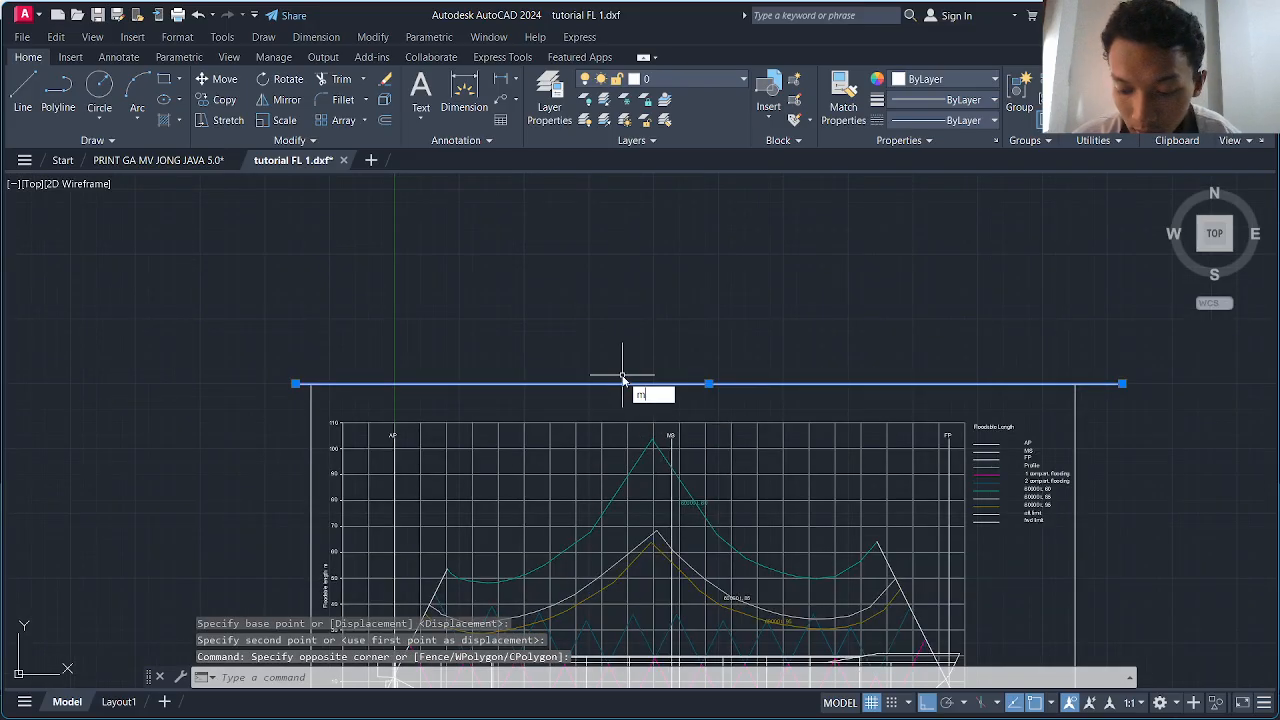
pyautogui.write('m')
pyautogui.press('Return')
pyautogui.scroll(2, 1057, 366)
pyautogui.scroll(2, 1137, 371)
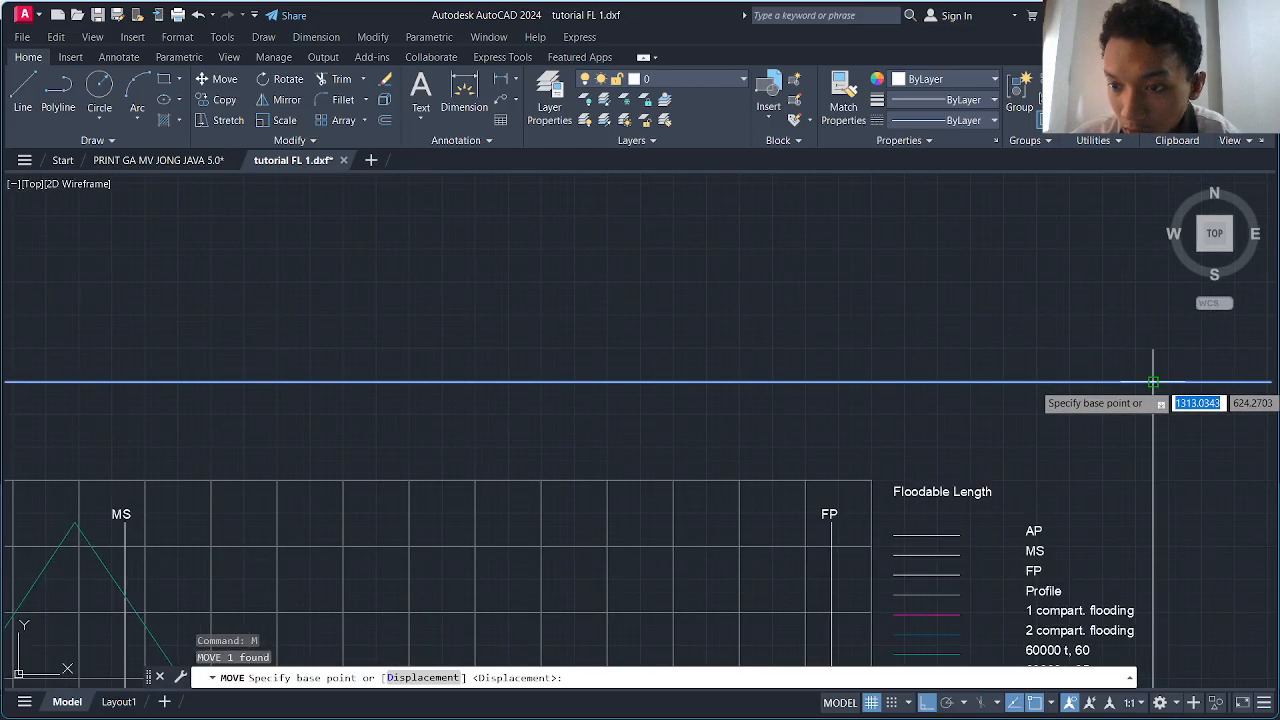
pyautogui.click(1153, 381)
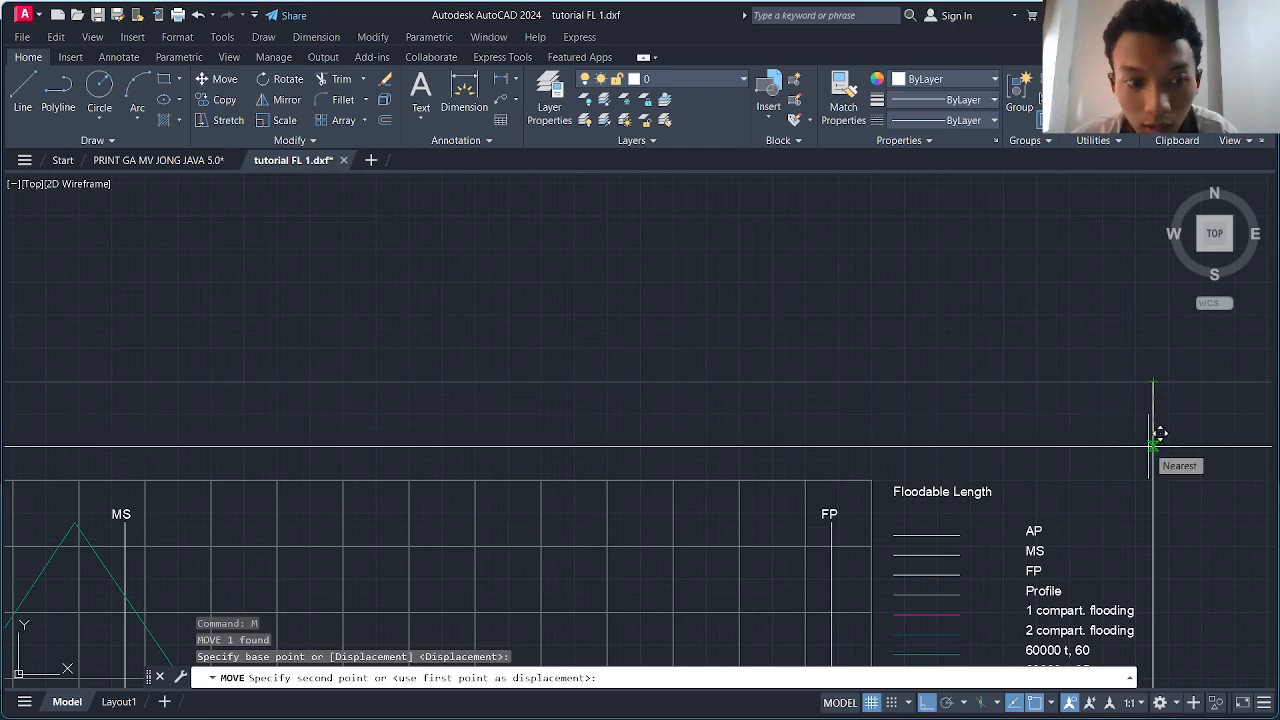
pyautogui.click(1151, 443)
# - Move the frame's bottom line straight up until it sits just below the chart's horizontal axis label
pyautogui.scroll(-5, 919, 500)
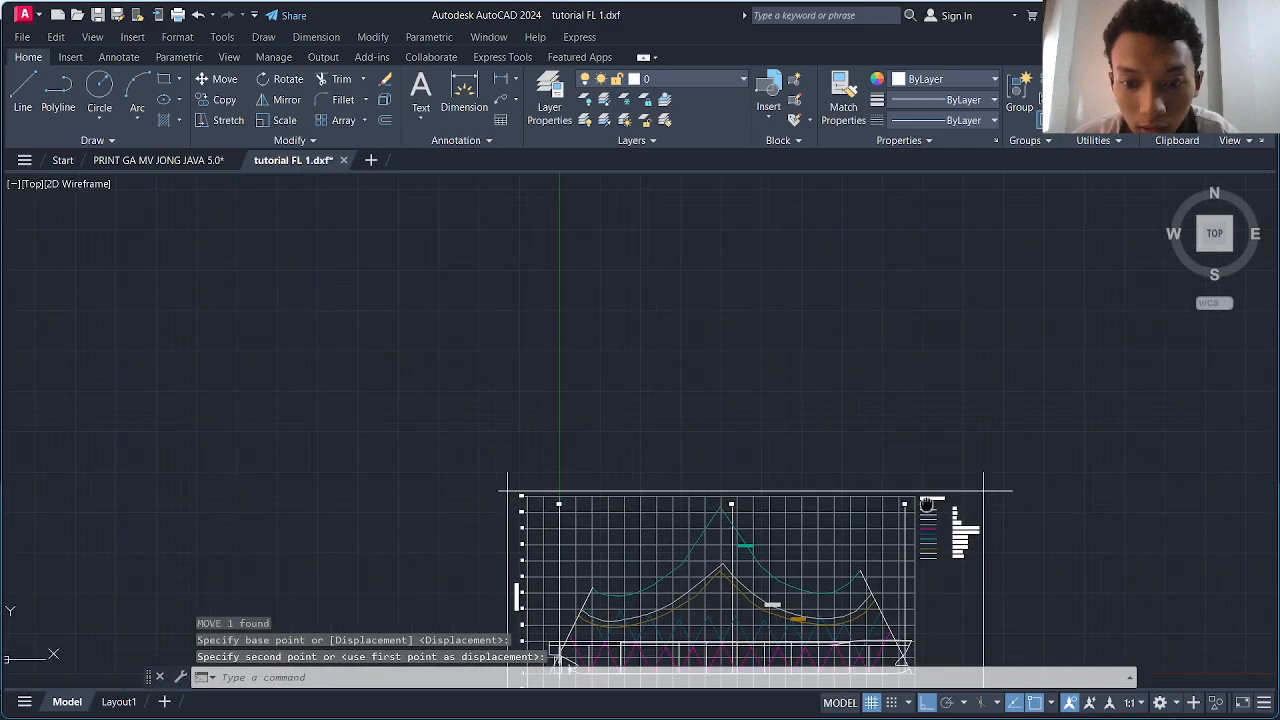
pyautogui.scroll(5, 919, 500)
pyautogui.click(916, 462)
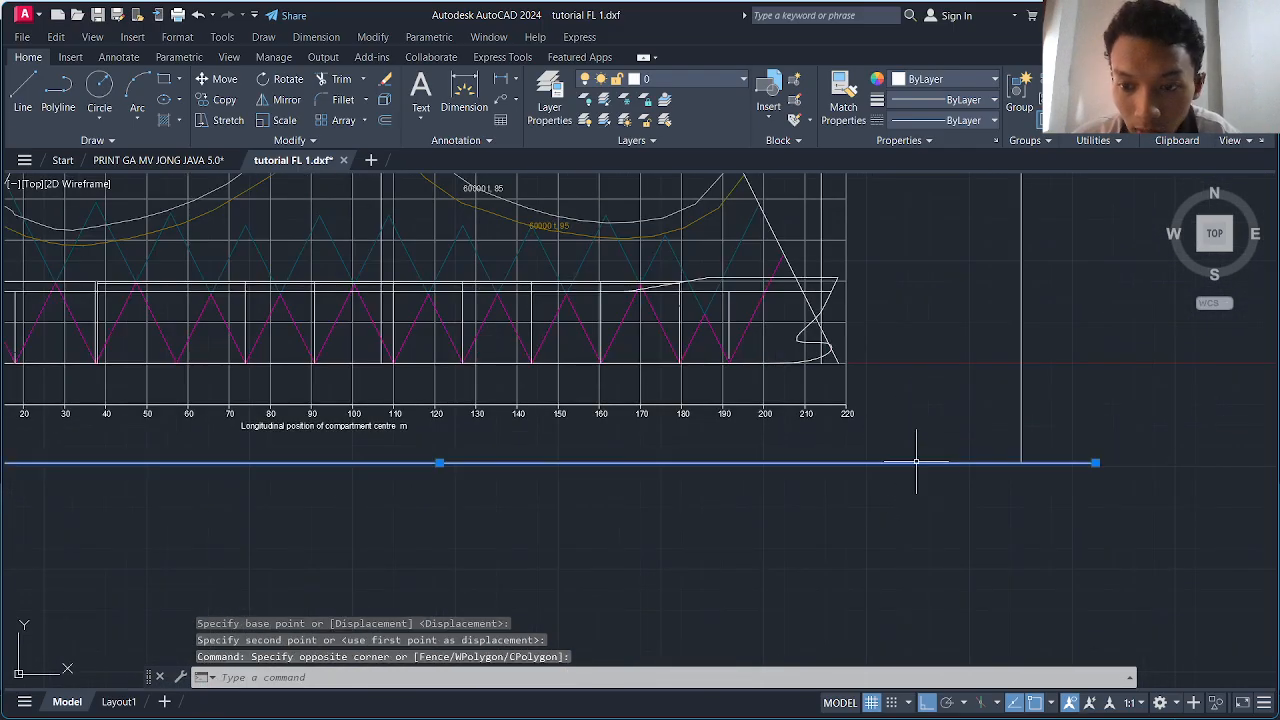
pyautogui.press('Return')
pyautogui.click(1021, 462)
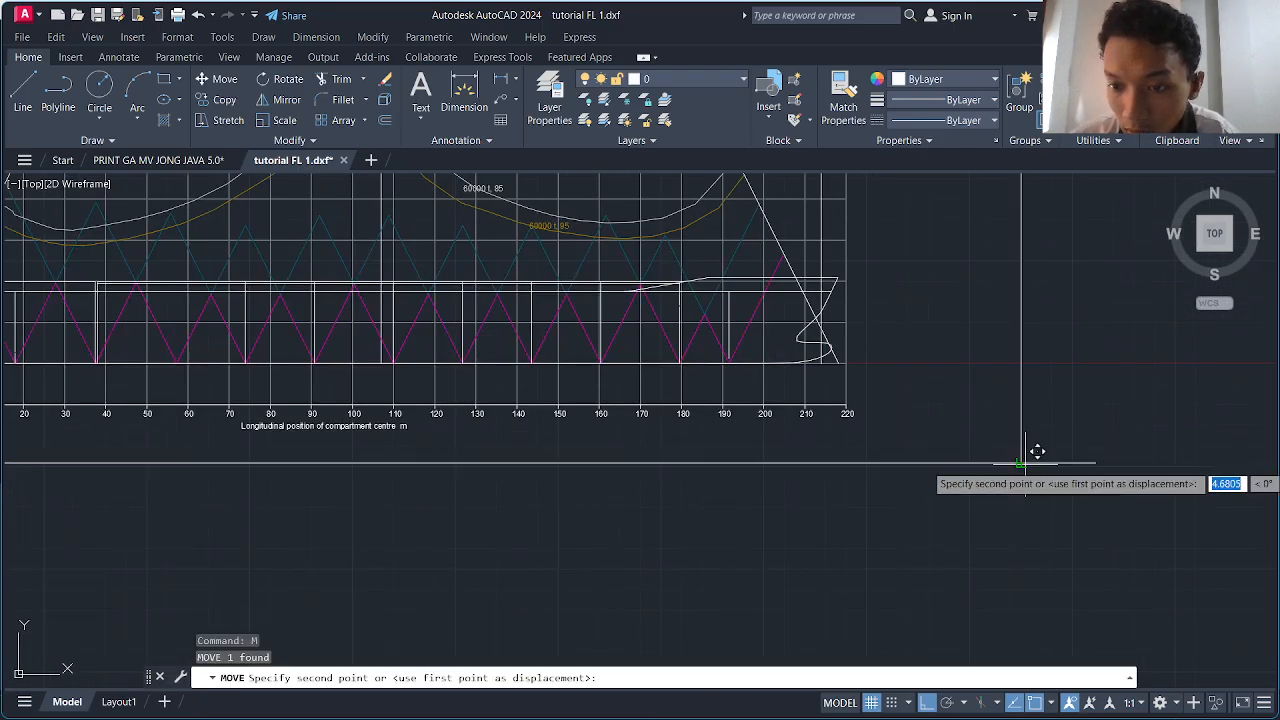
pyautogui.click(1025, 430)
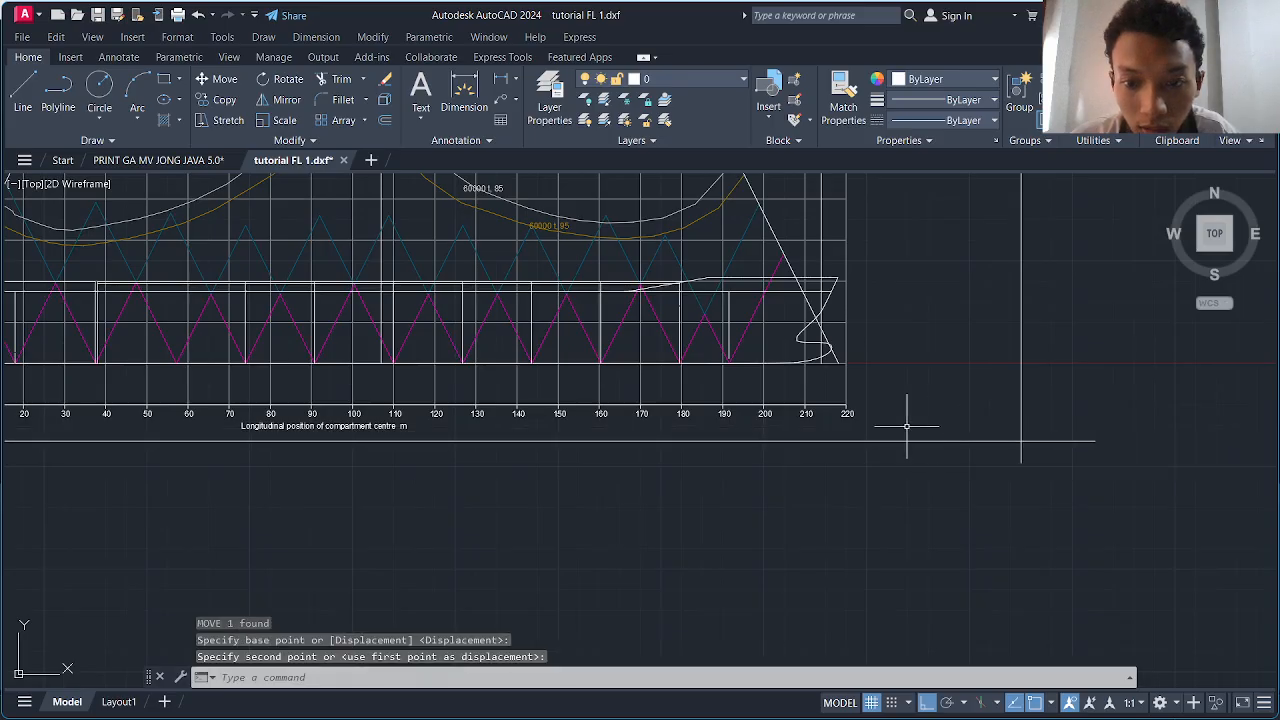
# - Trim the overhanging line ends at the frame's upper right and upper left corners using fence selections
pyautogui.scroll(-4, 909, 429)
pyautogui.scroll(4, 690, 288)
pyautogui.scroll(-6, 760, 290)
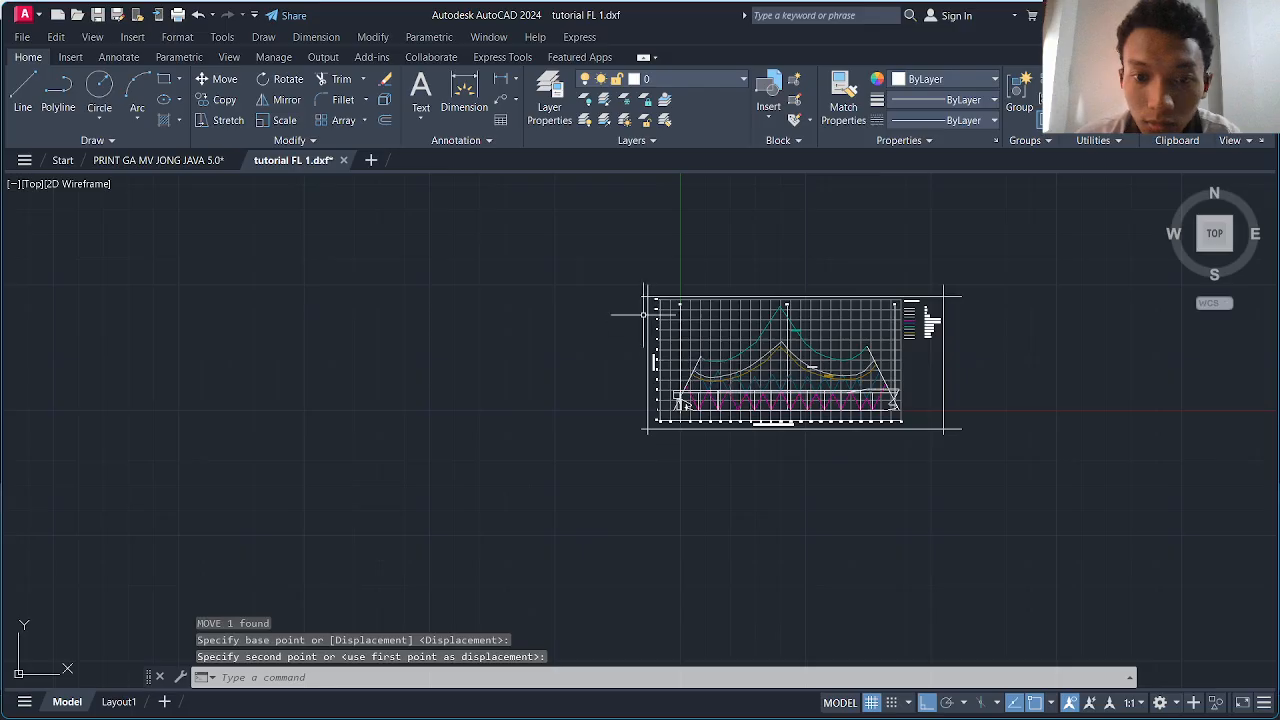
pyautogui.scroll(4, 651, 286)
pyautogui.scroll(-4, 716, 295)
pyautogui.scroll(2, 994, 329)
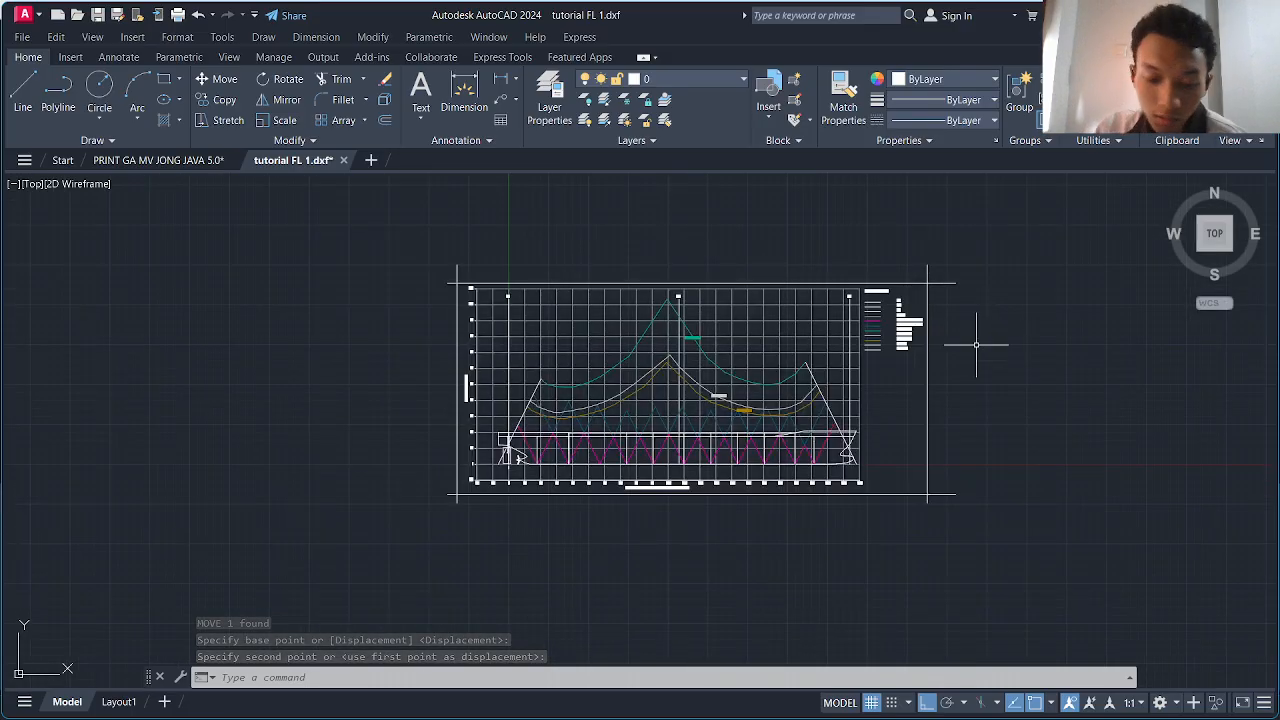
pyautogui.write('TRIm')
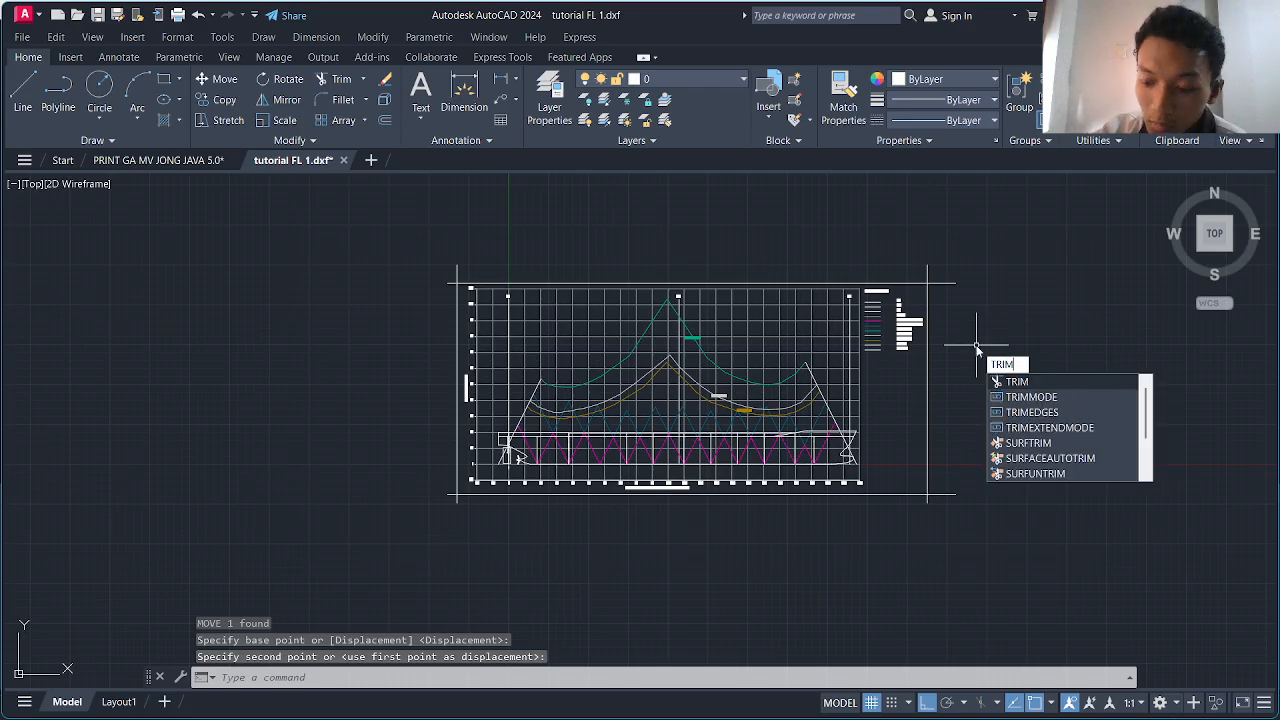
pyautogui.press('Return')
pyautogui.scroll(2, 976, 345)
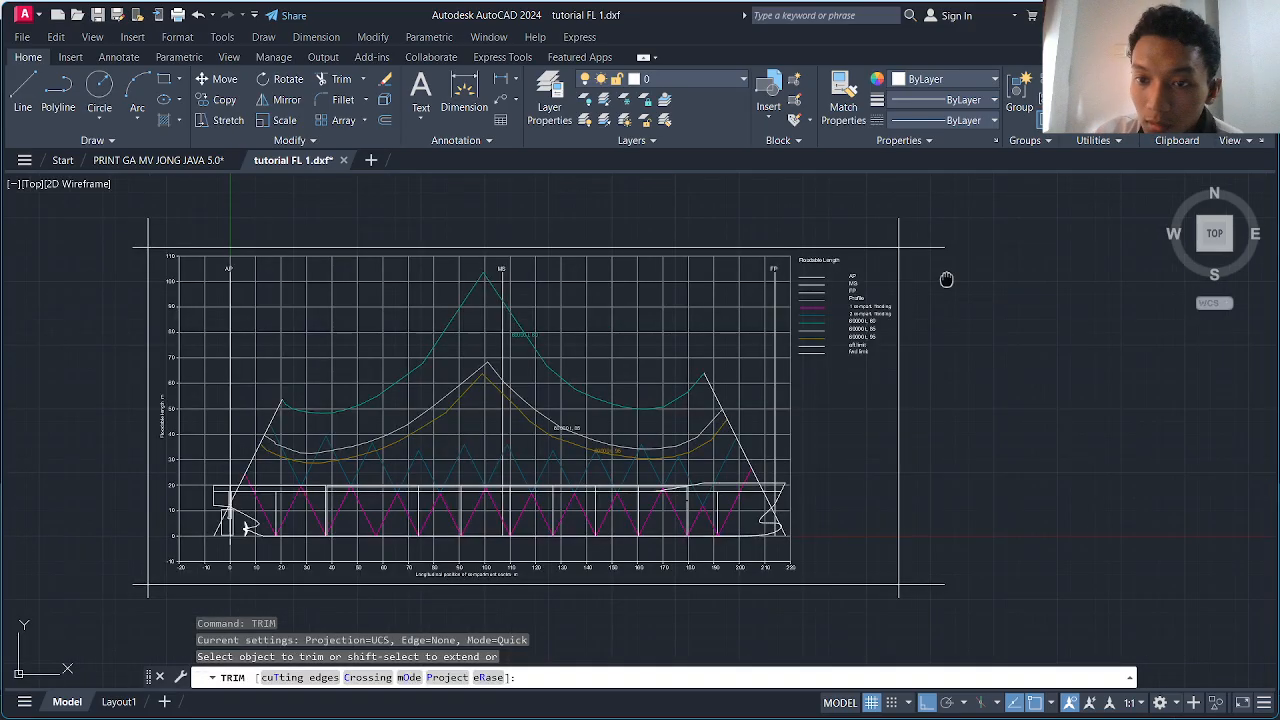
pyautogui.moveTo(946, 277); pyautogui.dragTo(960, 355, button='middle')
pyautogui.click(982, 362)
pyautogui.press('Return')
pyautogui.moveTo(409, 290); pyautogui.dragTo(634, 270, button='middle')
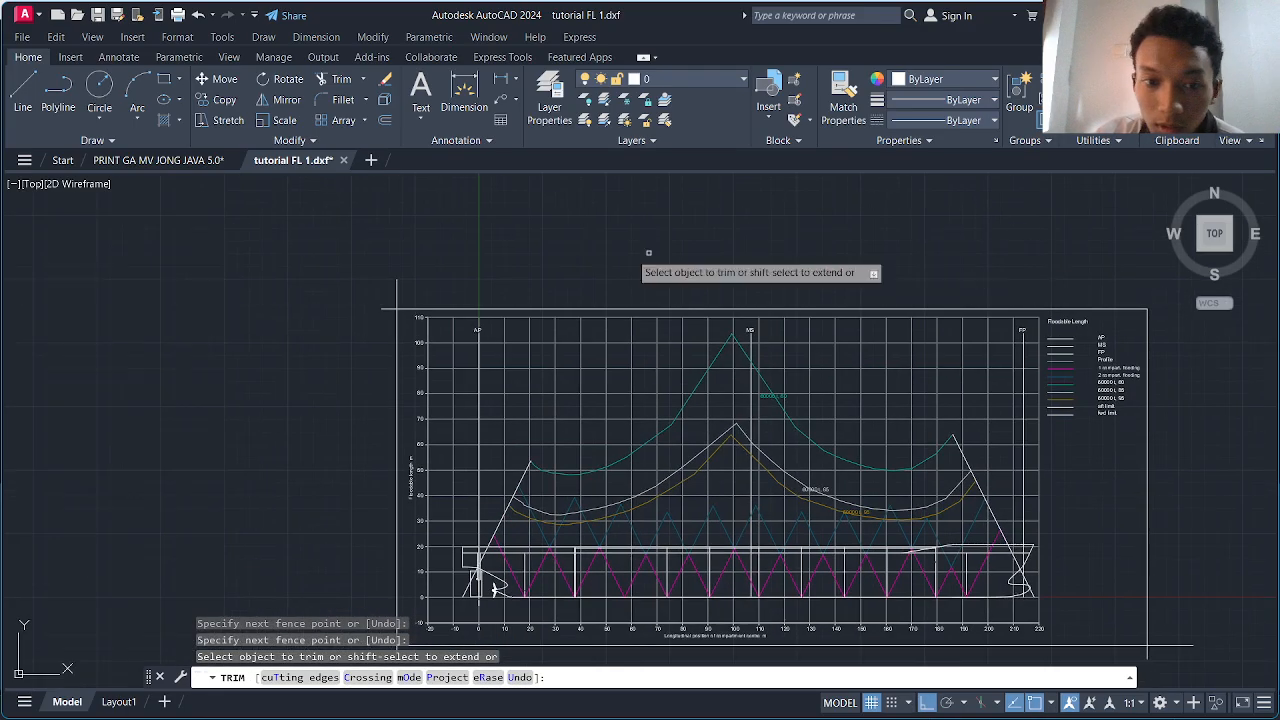
pyautogui.click(455, 265)
pyautogui.press('Return')
# - Trim the overhanging line ends at the frame's lower left and lower right corners, then end the Trim command
pyautogui.moveTo(349, 449); pyautogui.dragTo(333, 283, button='middle')
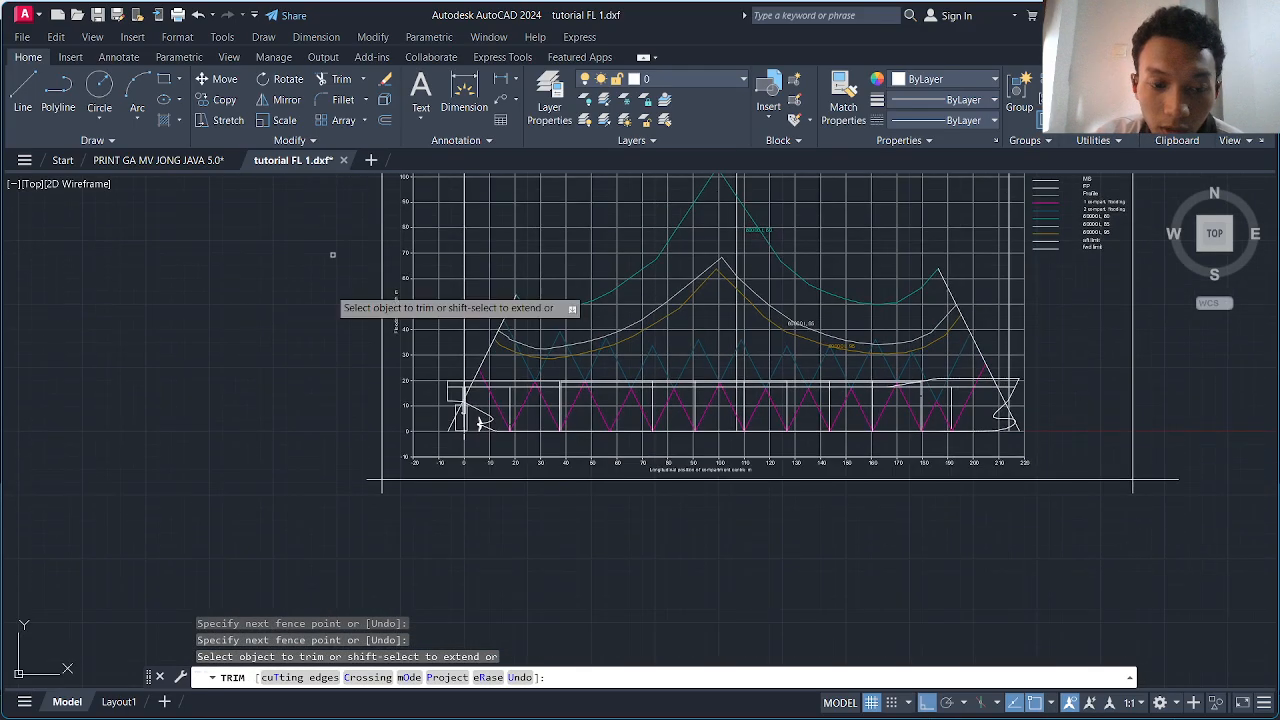
pyautogui.click(354, 452)
pyautogui.press('Return')
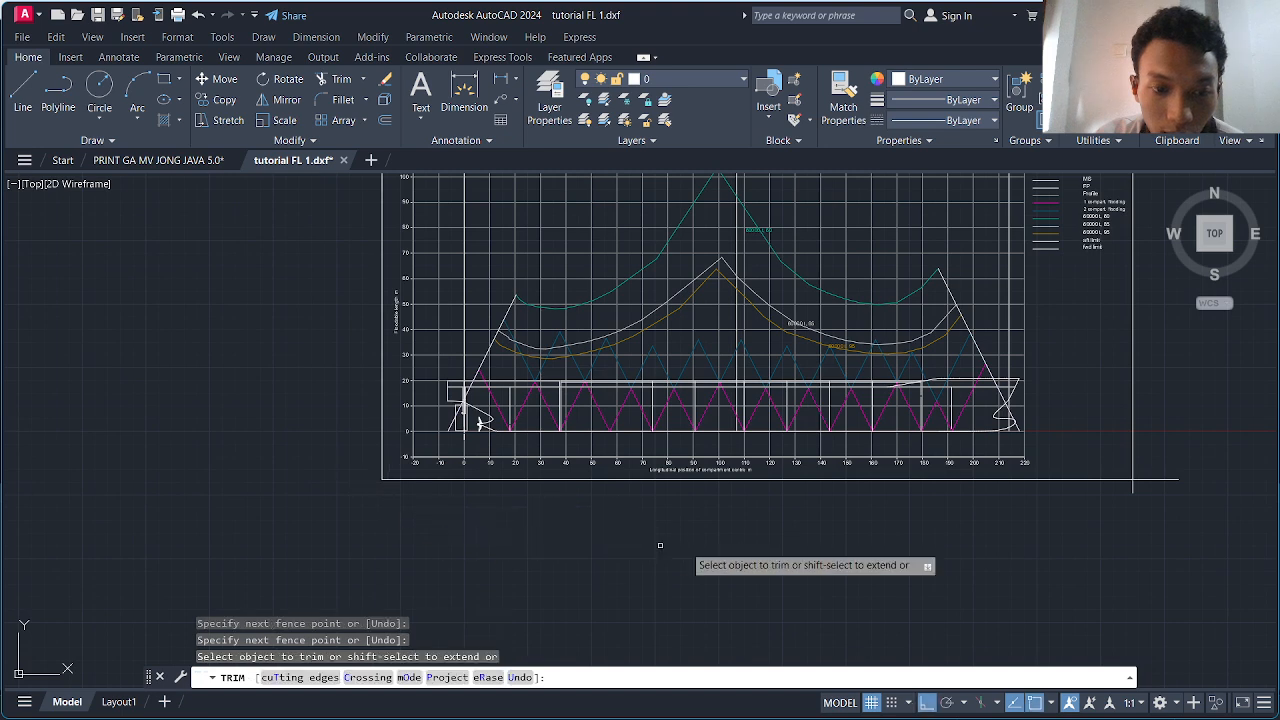
pyautogui.click(1174, 459)
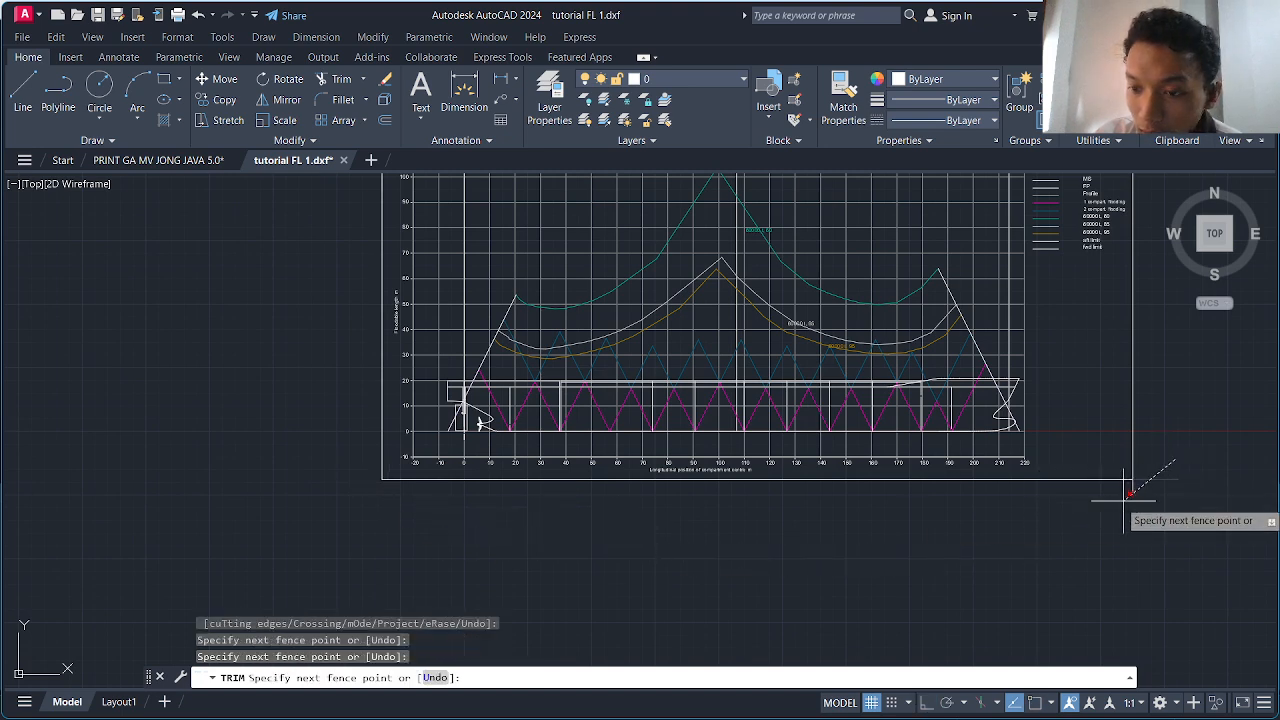
pyautogui.press('Return')
pyautogui.scroll(-3, 1040, 517)
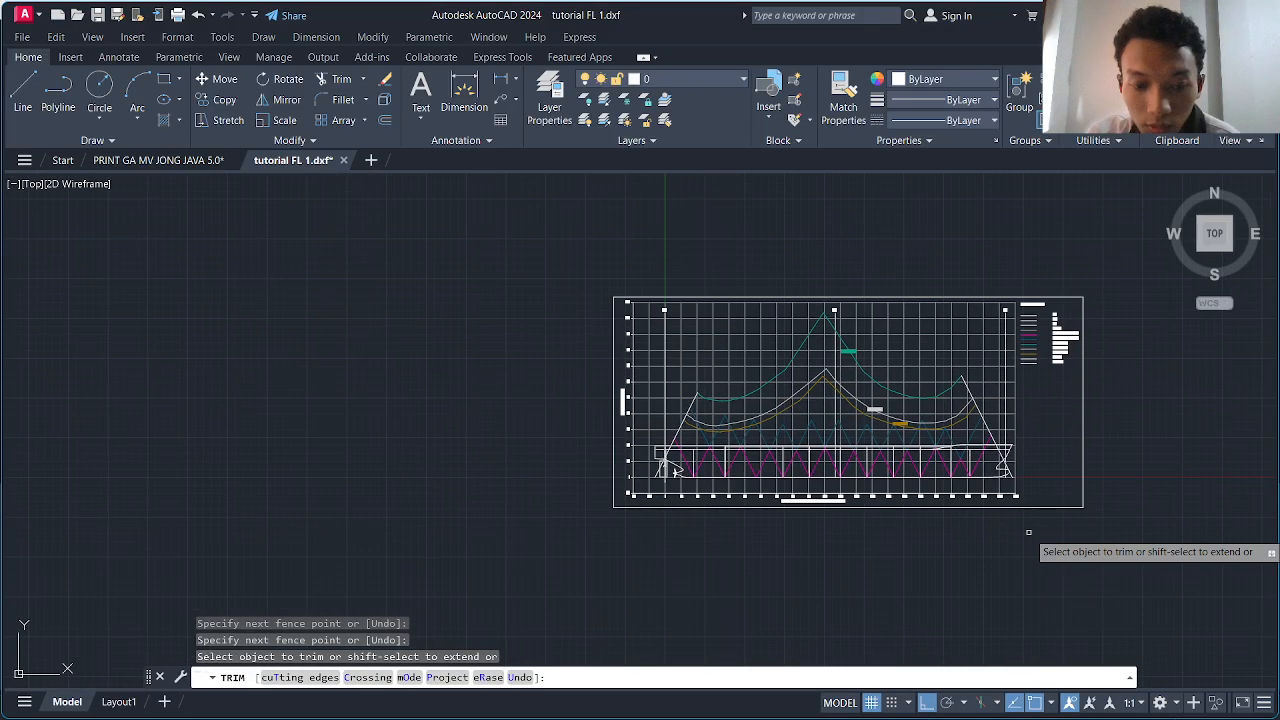
pyautogui.press('Escape')
# - Open the plot settings for the framed floodable length chart
pyautogui.scroll(3, 676, 470)
pyautogui.scroll(-2, 429, 486)
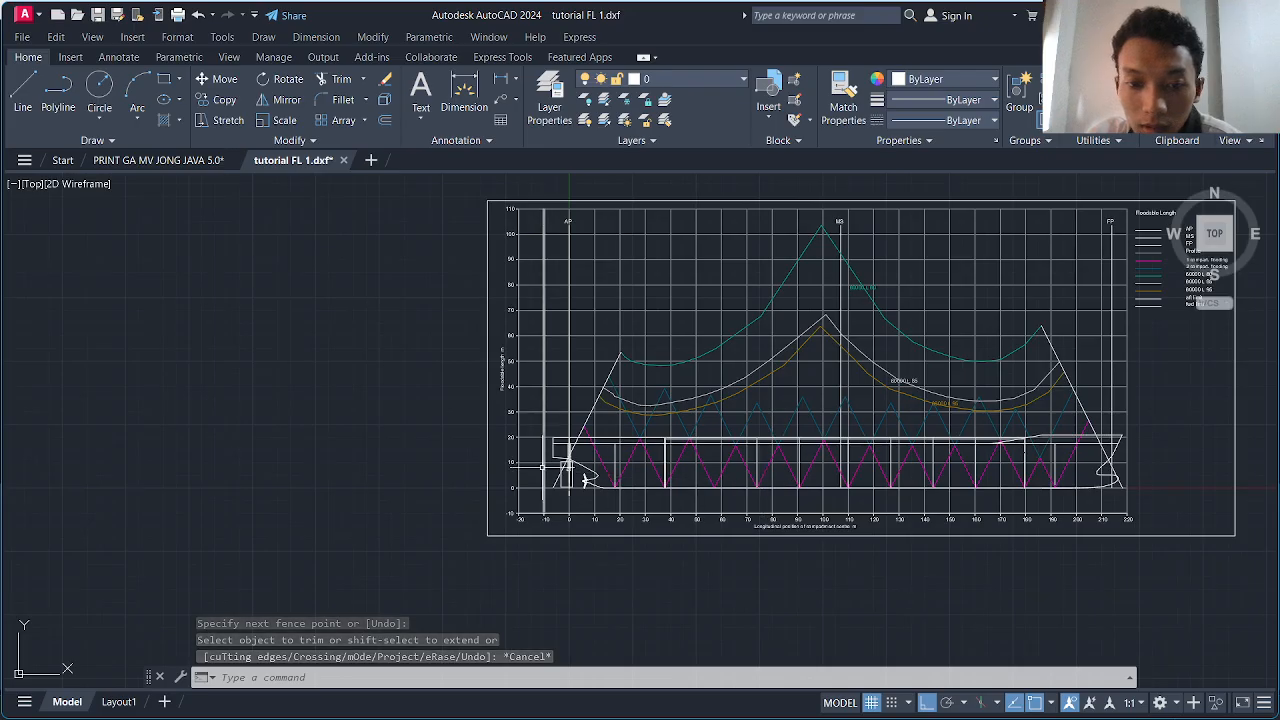
pyautogui.moveTo(479, 429); pyautogui.dragTo(363, 425, button='middle')
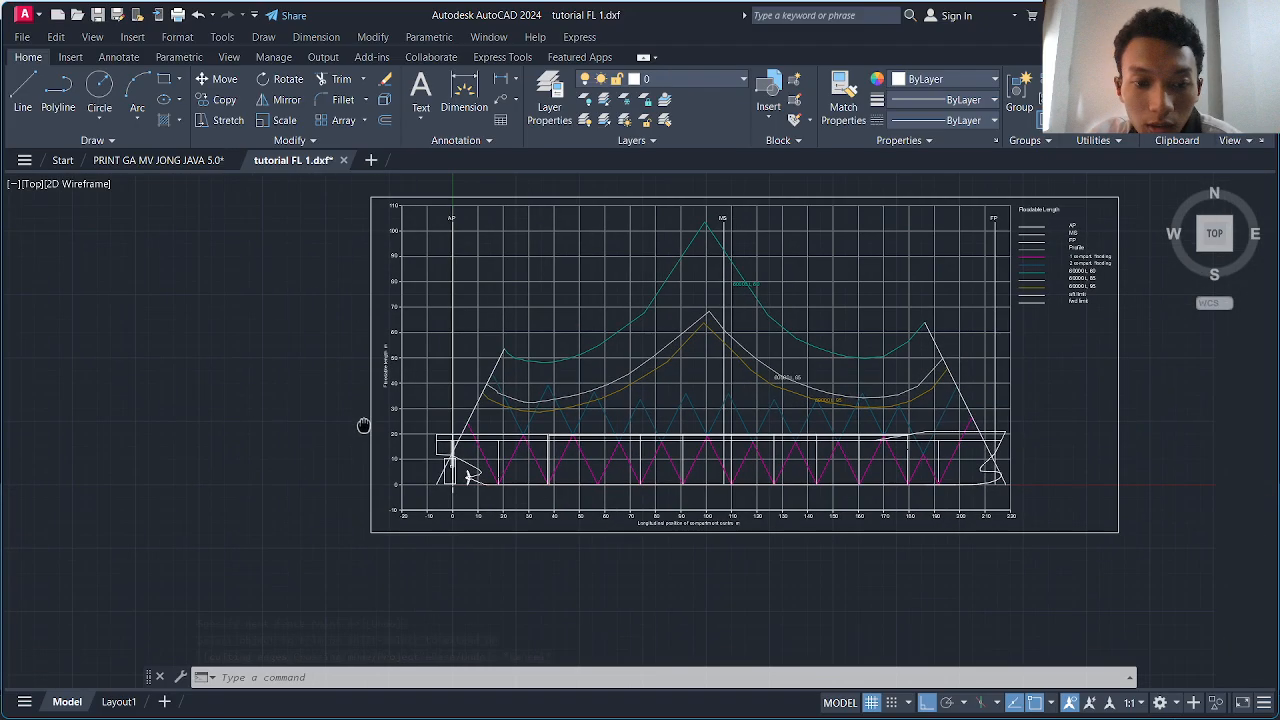
pyautogui.click(176, 17)
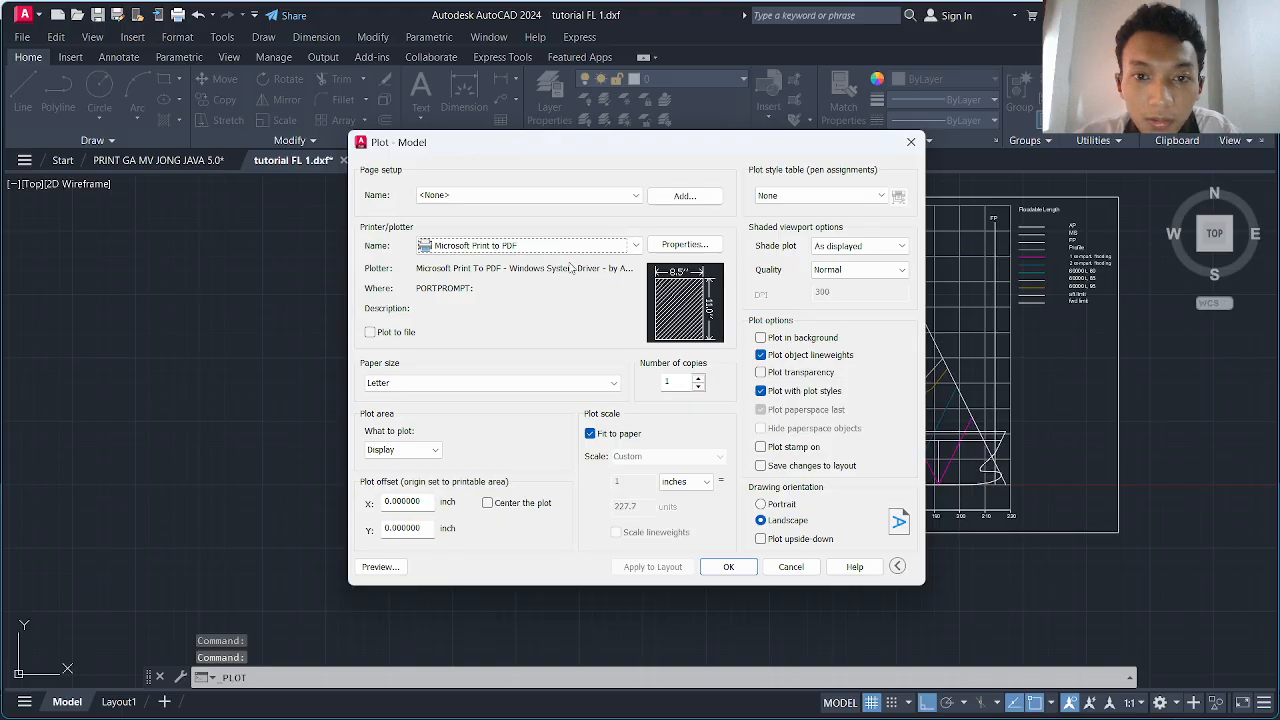
# - Try the PublishToWeb PNG.pc3 plotter with its default Sun Hi-Res paper size of 1600.00 x 1280.00 pixels
pyautogui.click(634, 246)
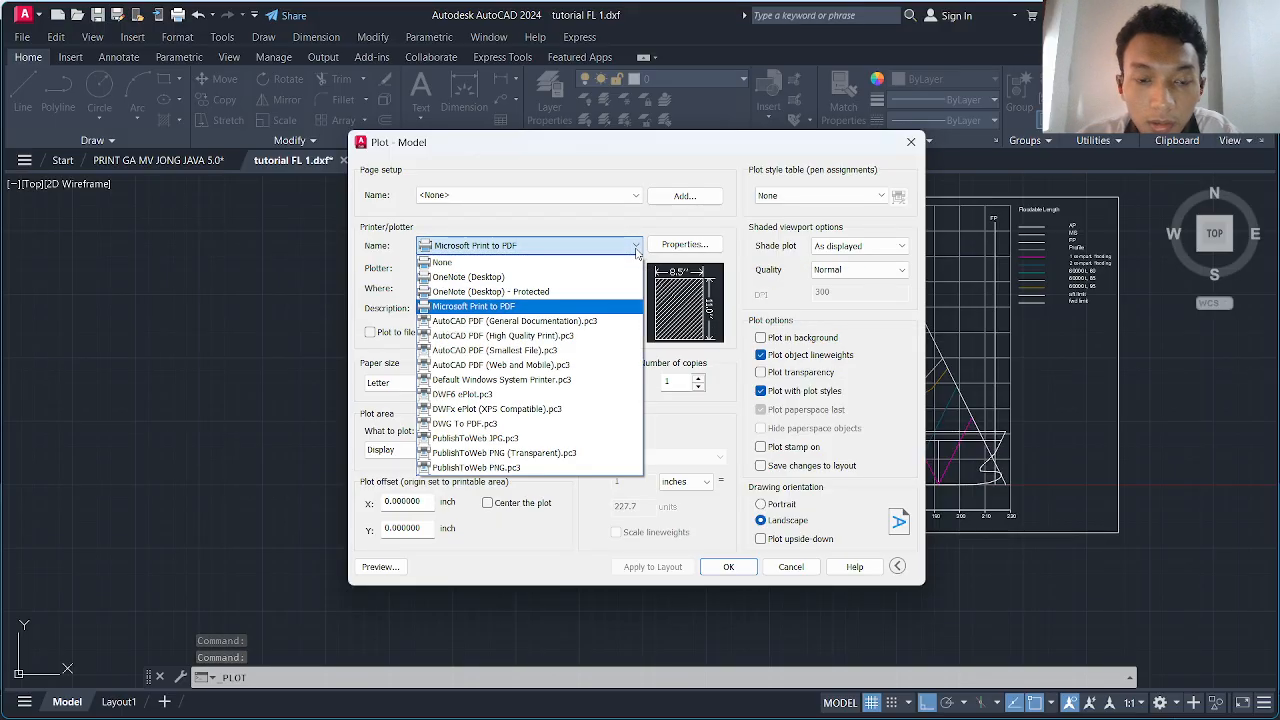
pyautogui.click(635, 246)
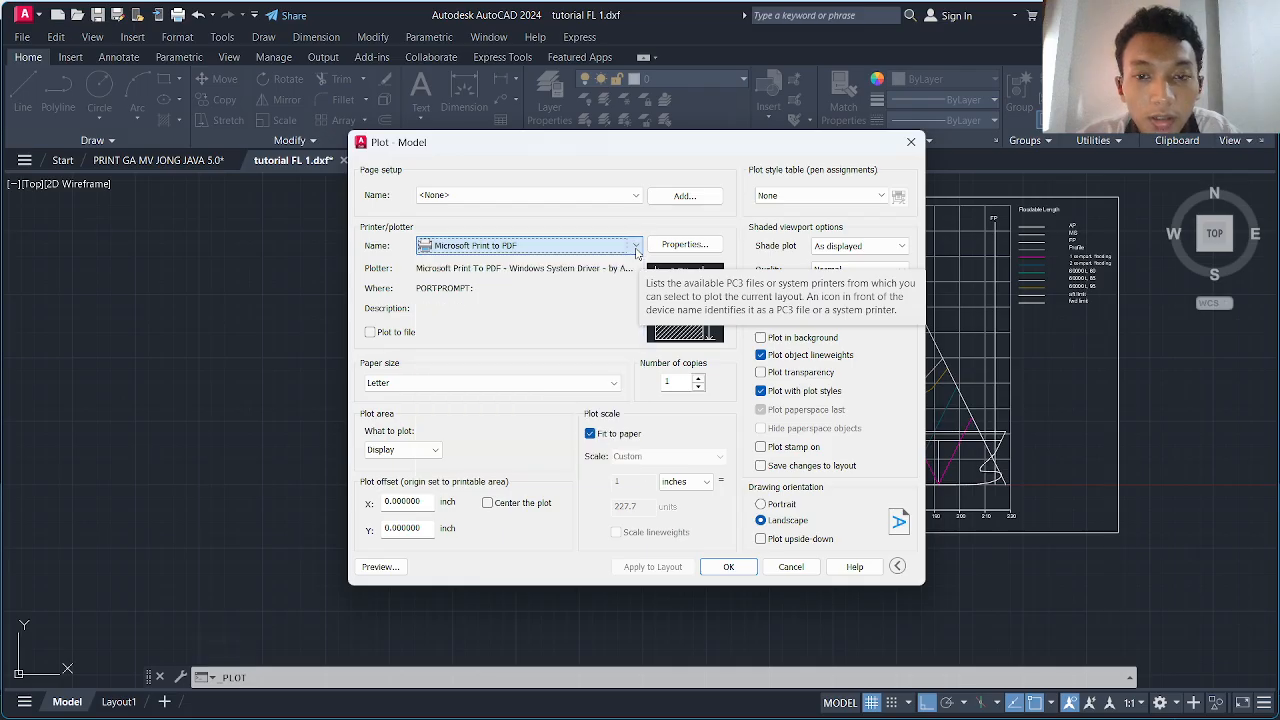
pyautogui.click(635, 246)
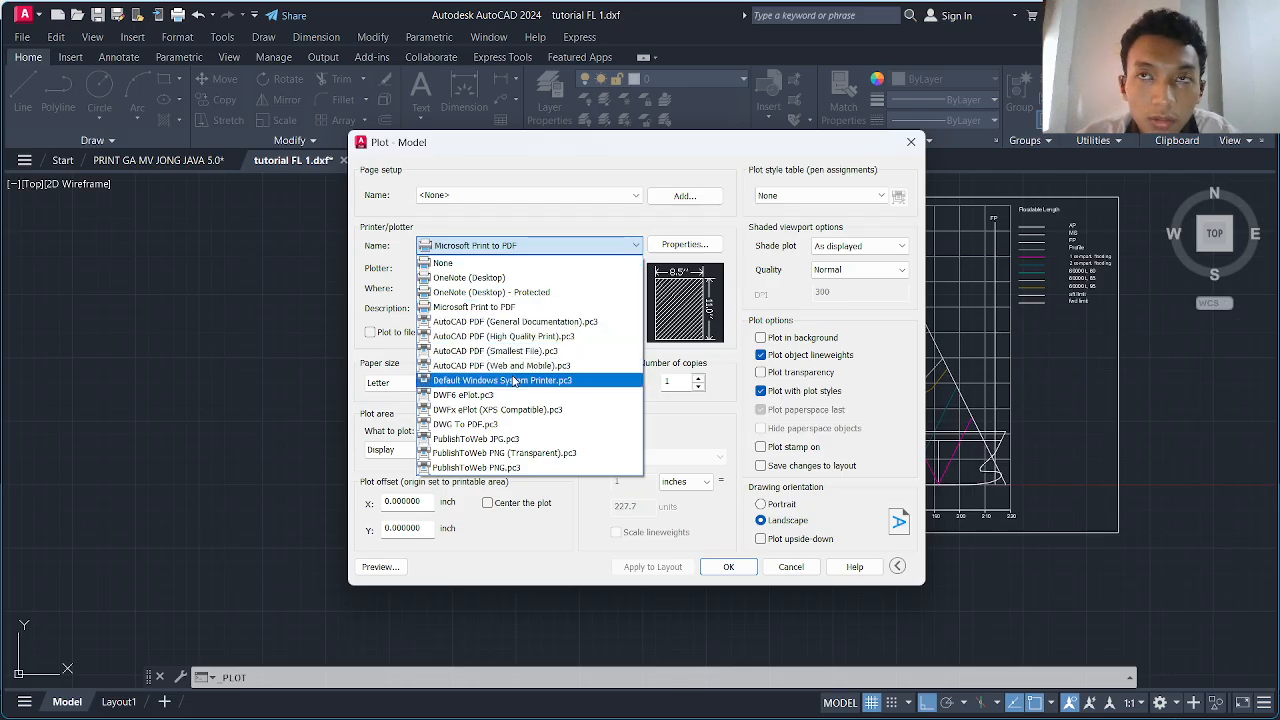
pyautogui.click(520, 470)
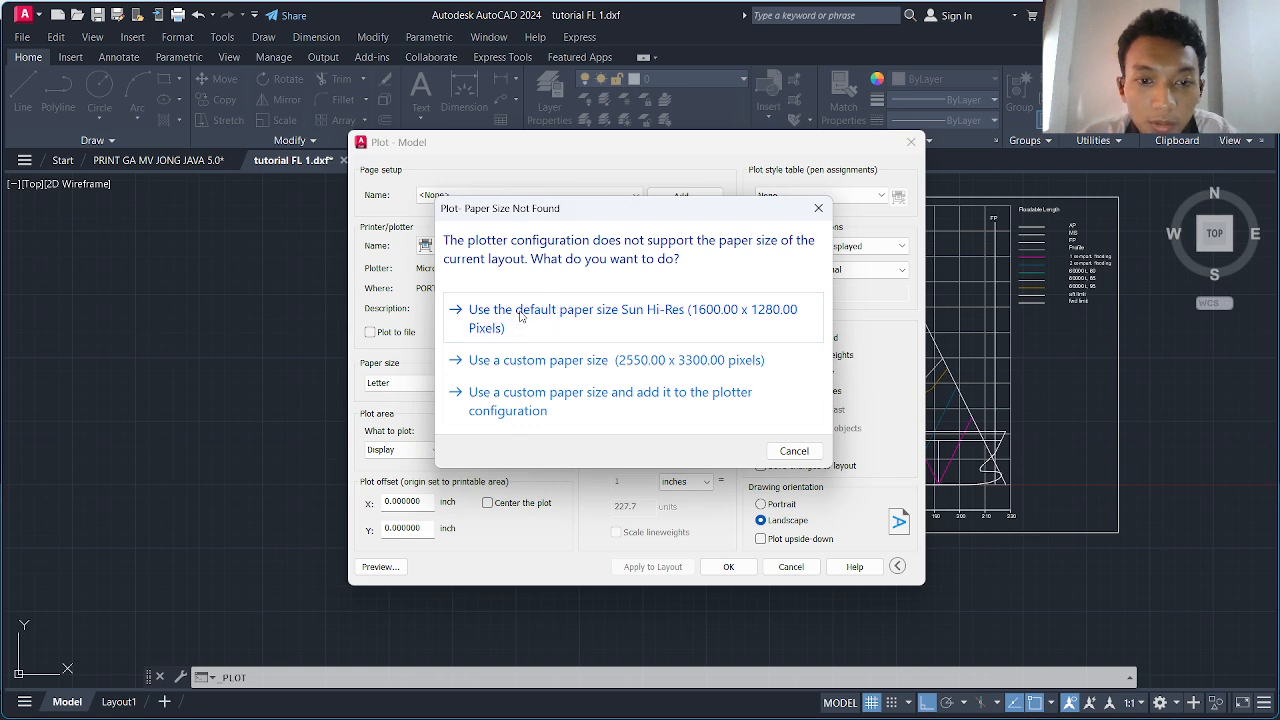
pyautogui.click(519, 317)
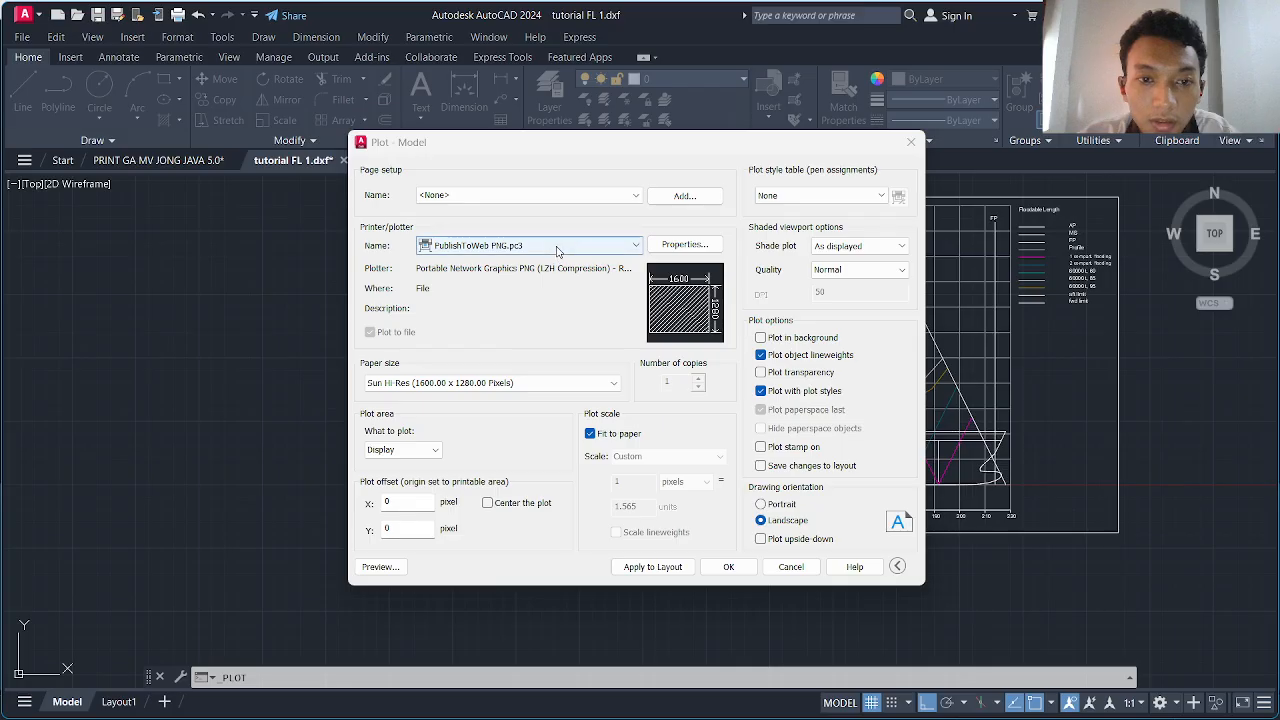
# - Set the plotter to DWG To PDF.pc3 and the paper size to ISO A4 (210.00 x 297.00 MM)
pyautogui.click(557, 251)
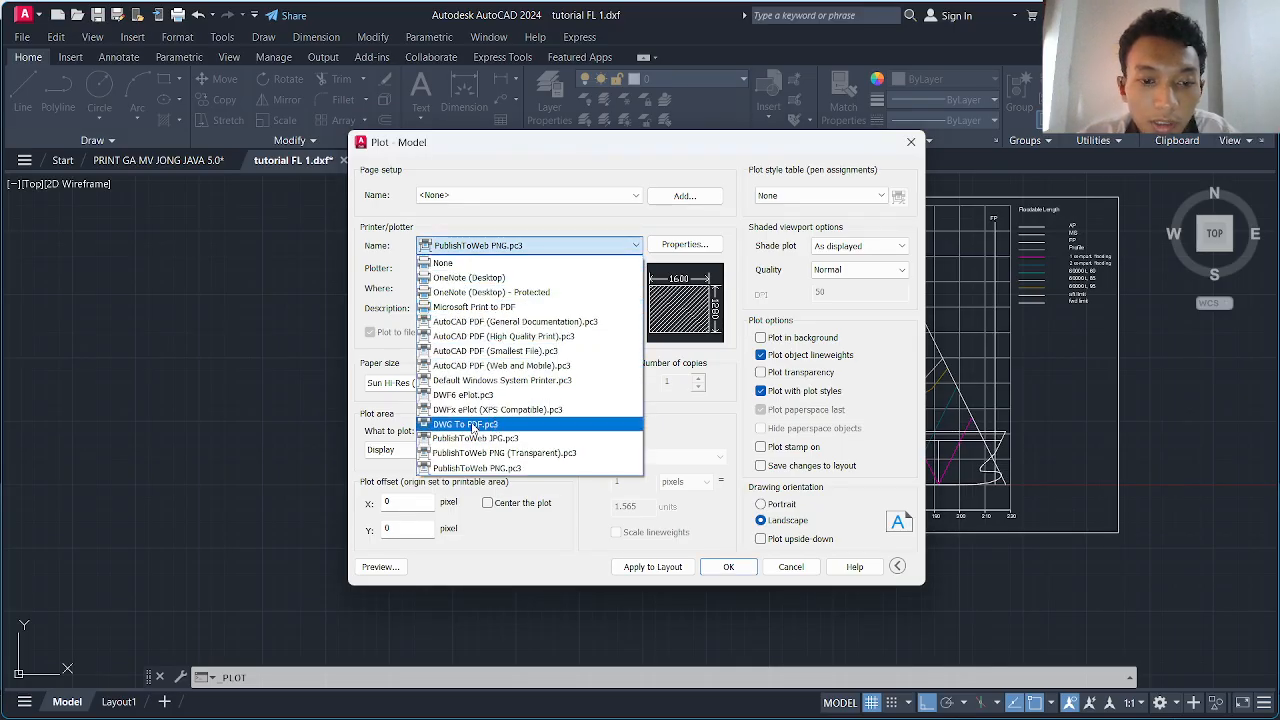
pyautogui.click(474, 427)
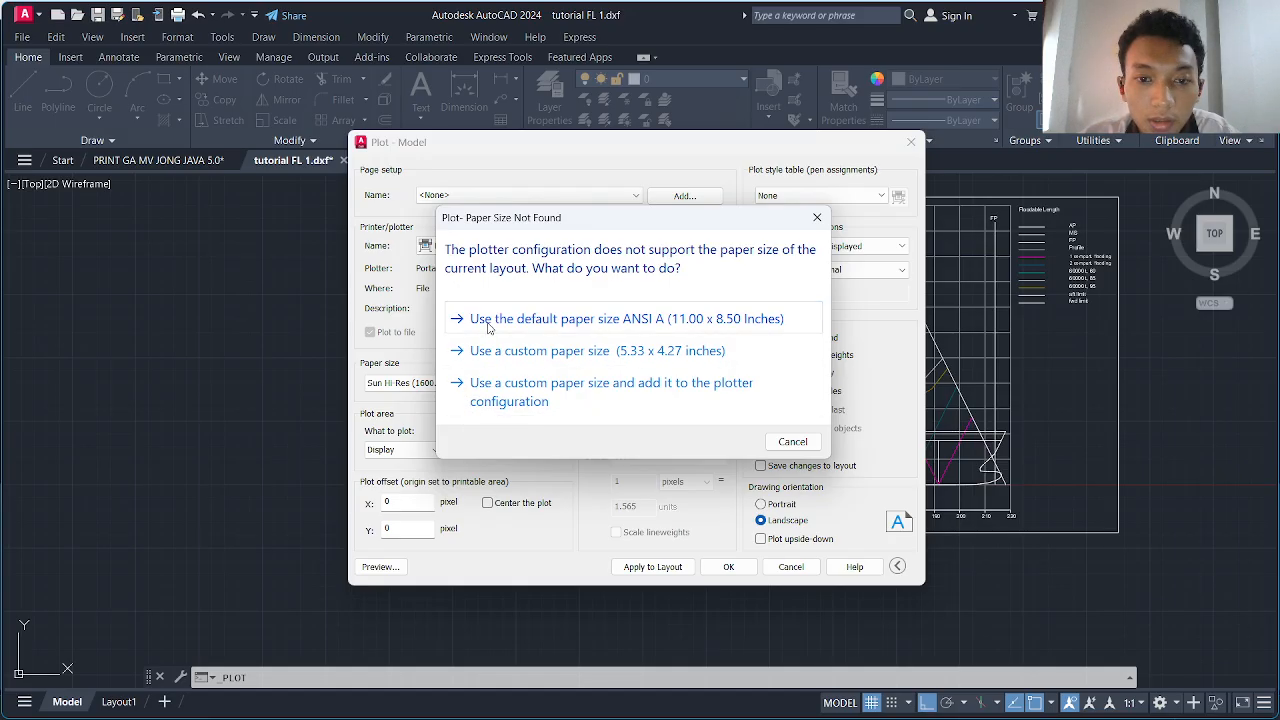
pyautogui.click(490, 325)
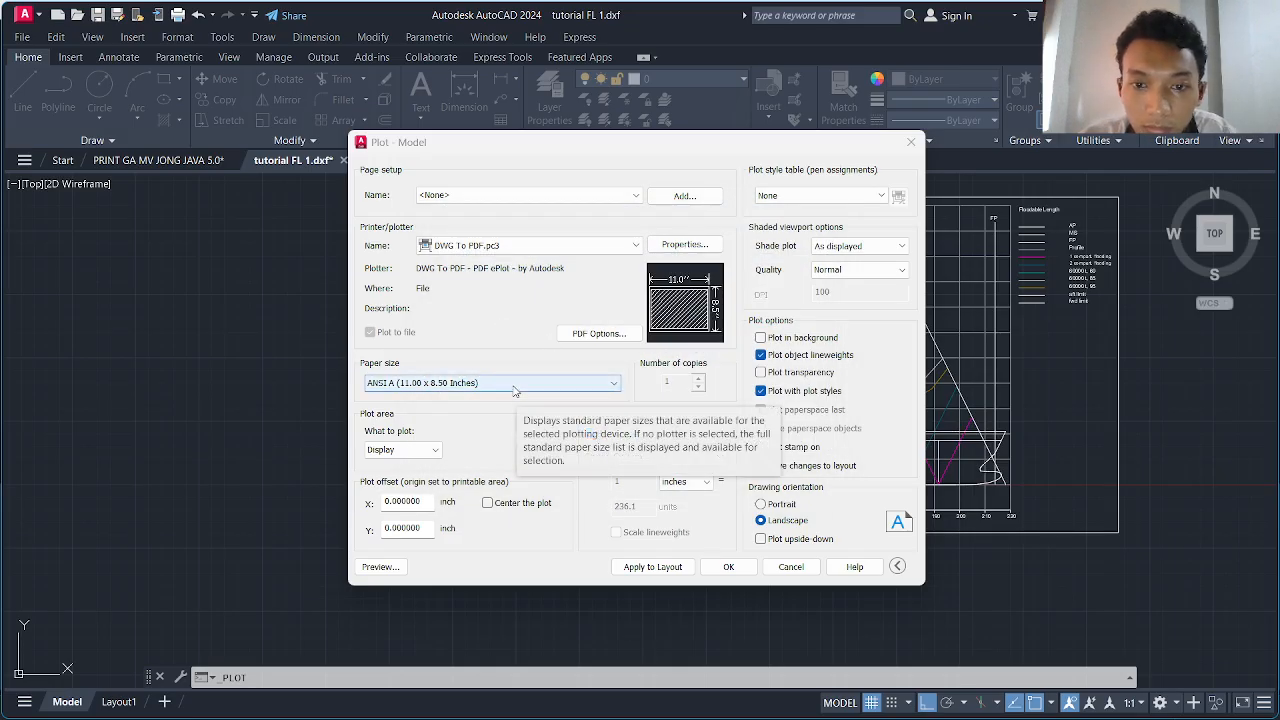
pyautogui.click(514, 384)
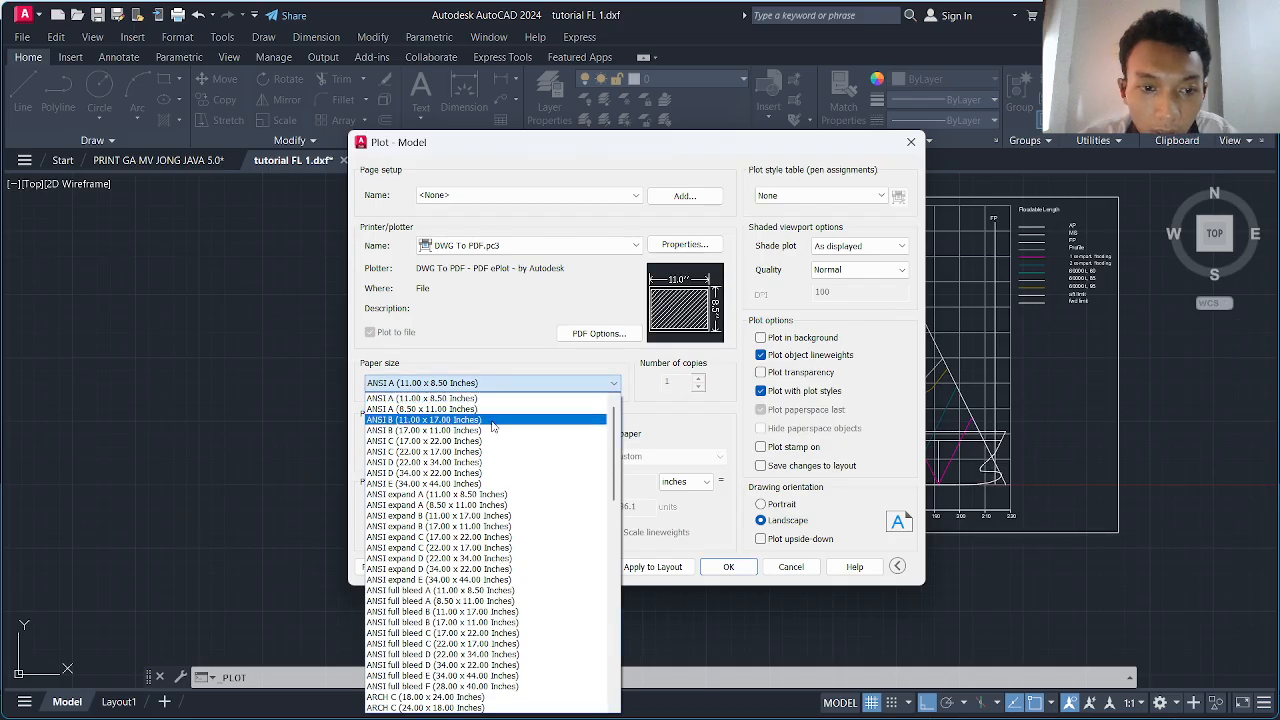
pyautogui.scroll(-3, 480, 440)
pyautogui.scroll(-11, 478, 445)
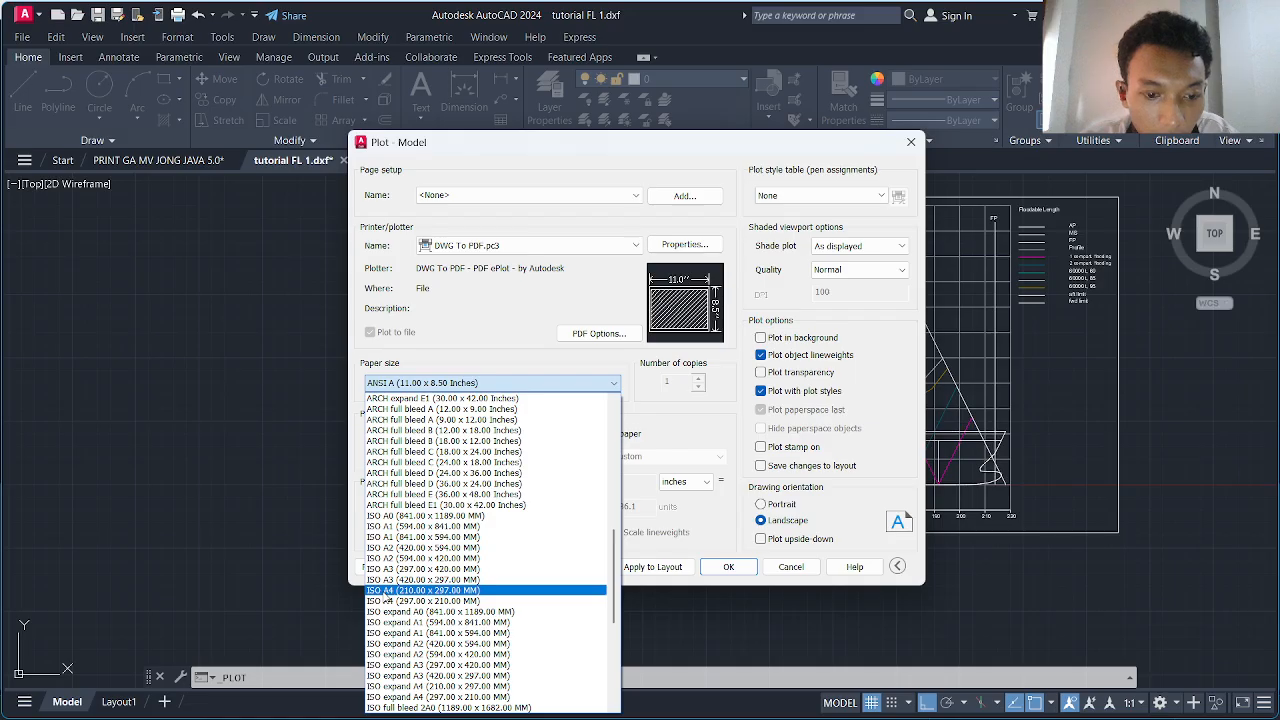
pyautogui.click(386, 591)
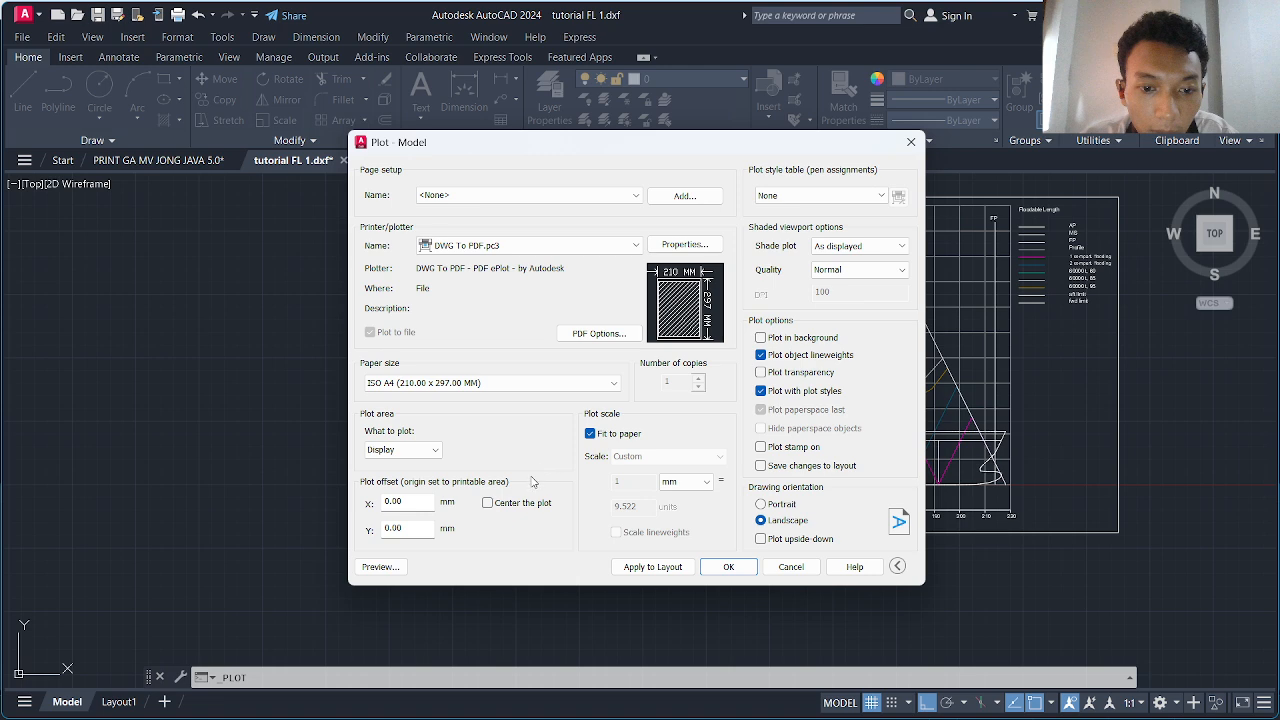
# - Center the plot on the paper
pyautogui.click(488, 504)
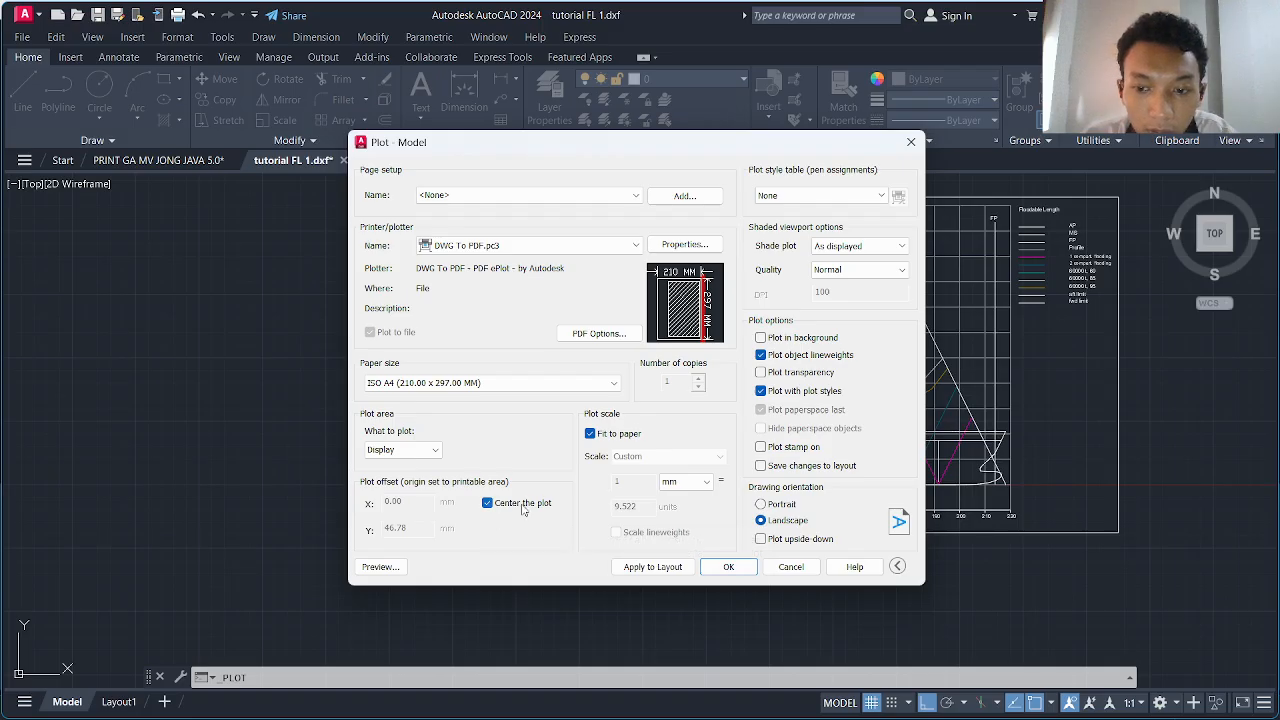
pyautogui.click(435, 452)
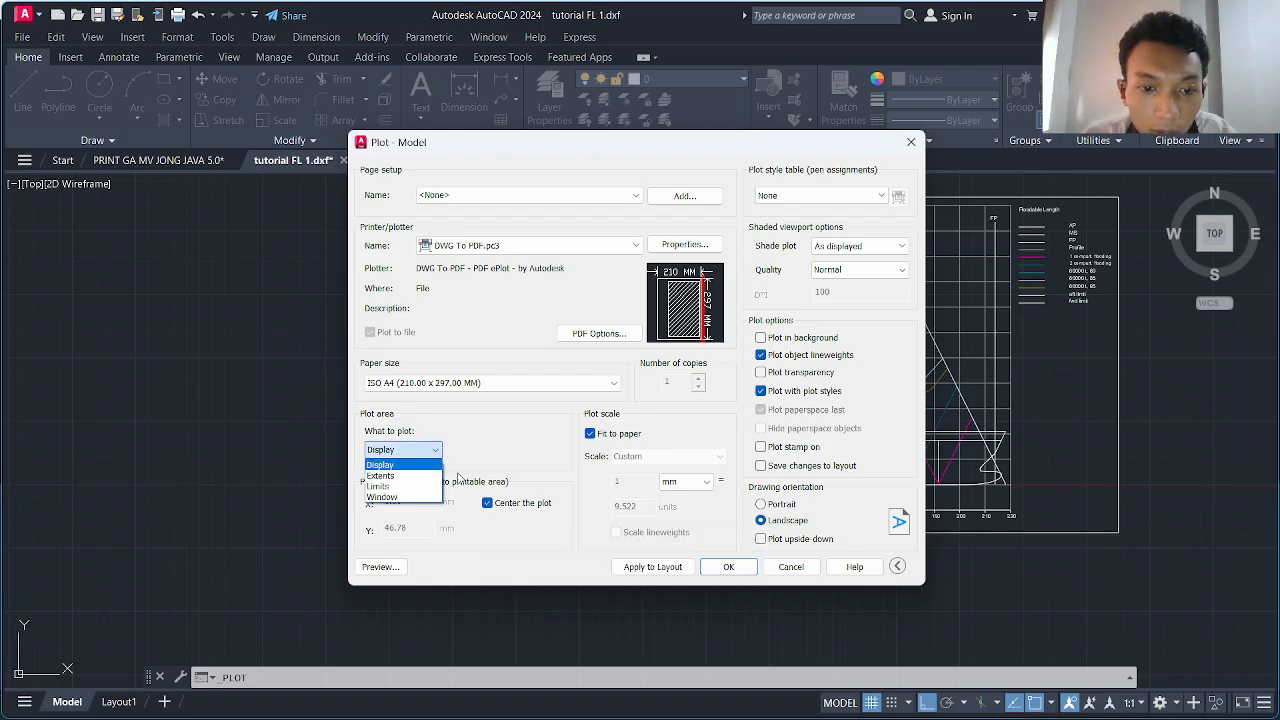
pyautogui.click(487, 504)
pyautogui.click(487, 504)
pyautogui.click(487, 504)
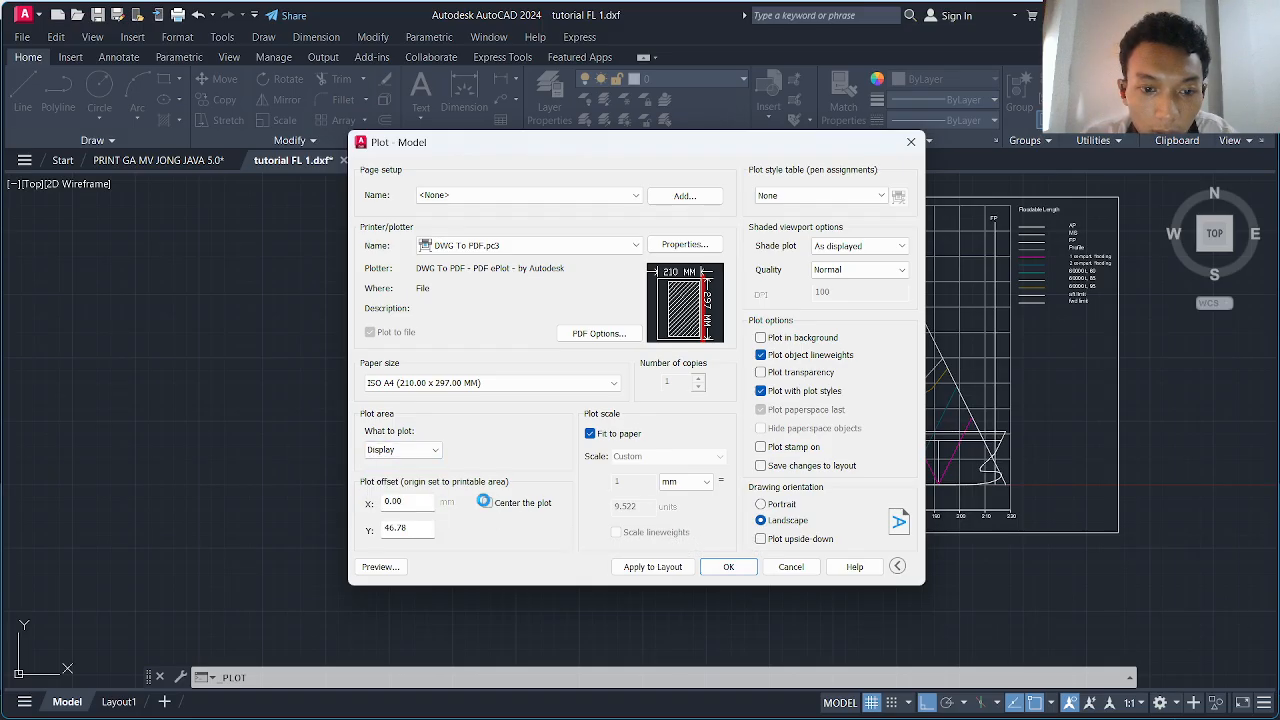
# - Set the plot area to Window and pick a window around the chart frame
pyautogui.click(437, 452)
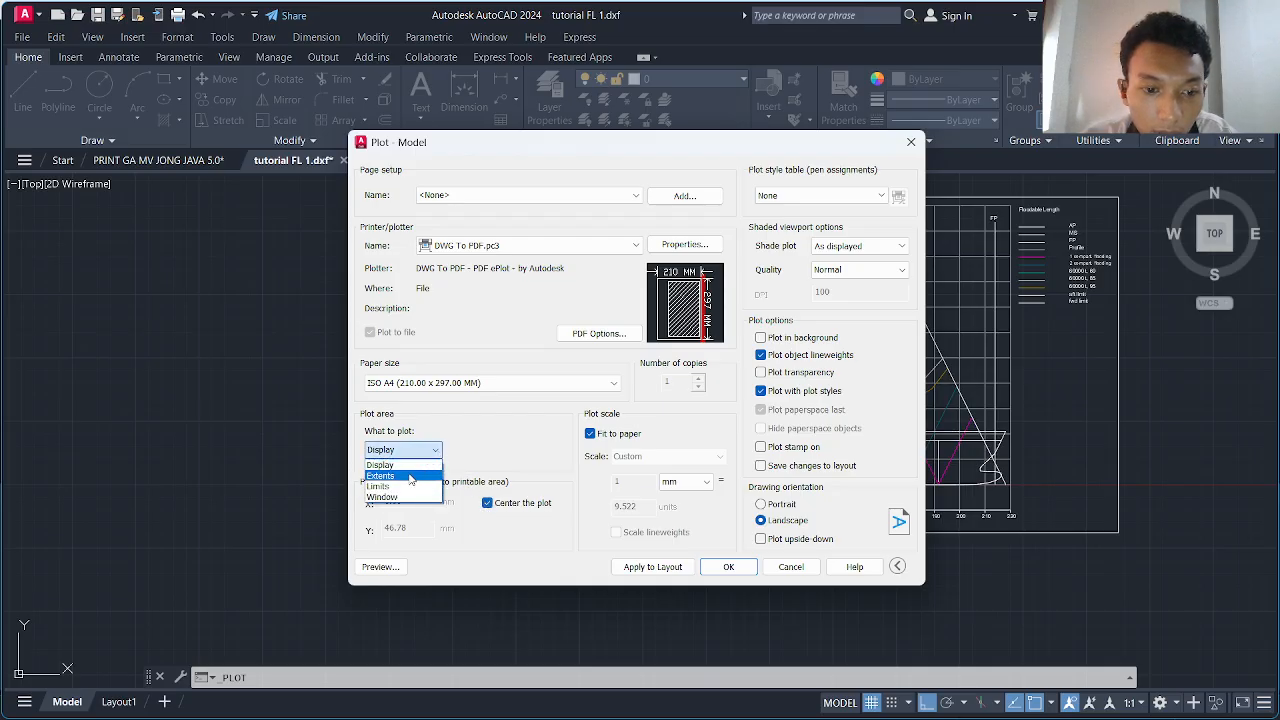
pyautogui.click(382, 497)
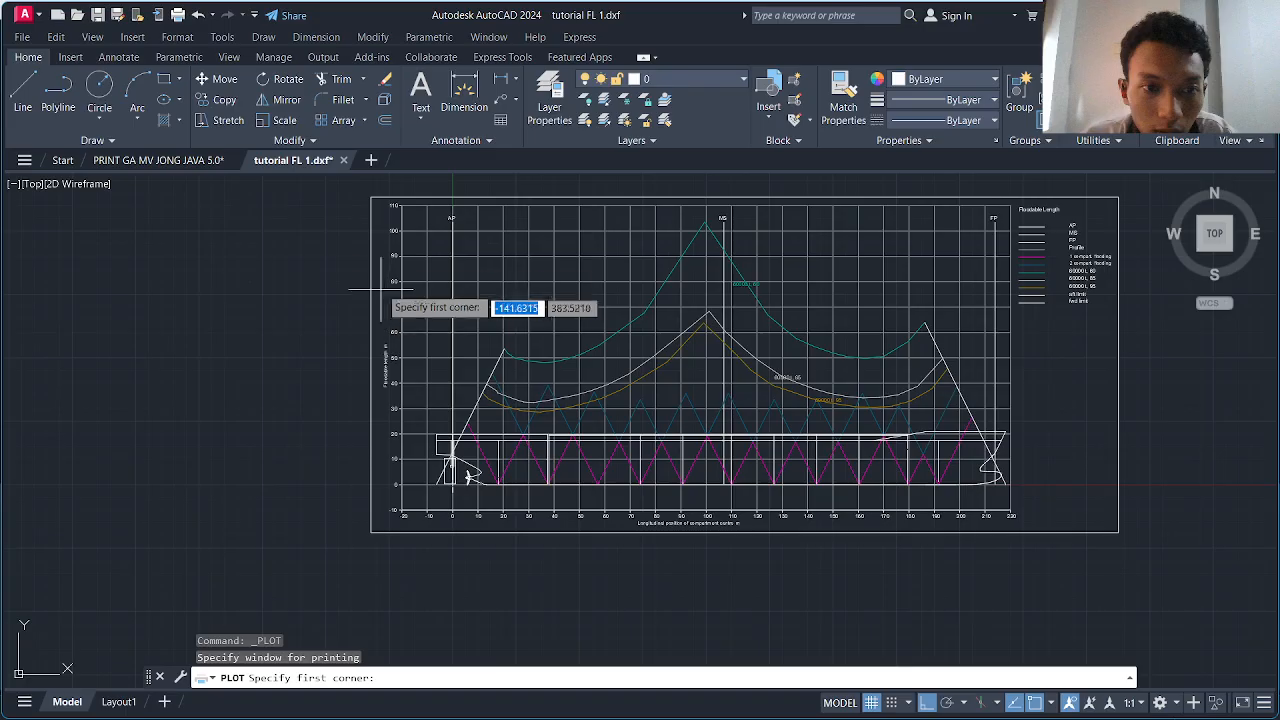
pyautogui.click(372, 197)
pyautogui.moveTo(682, 372); pyautogui.dragTo(374, 349, button='middle')
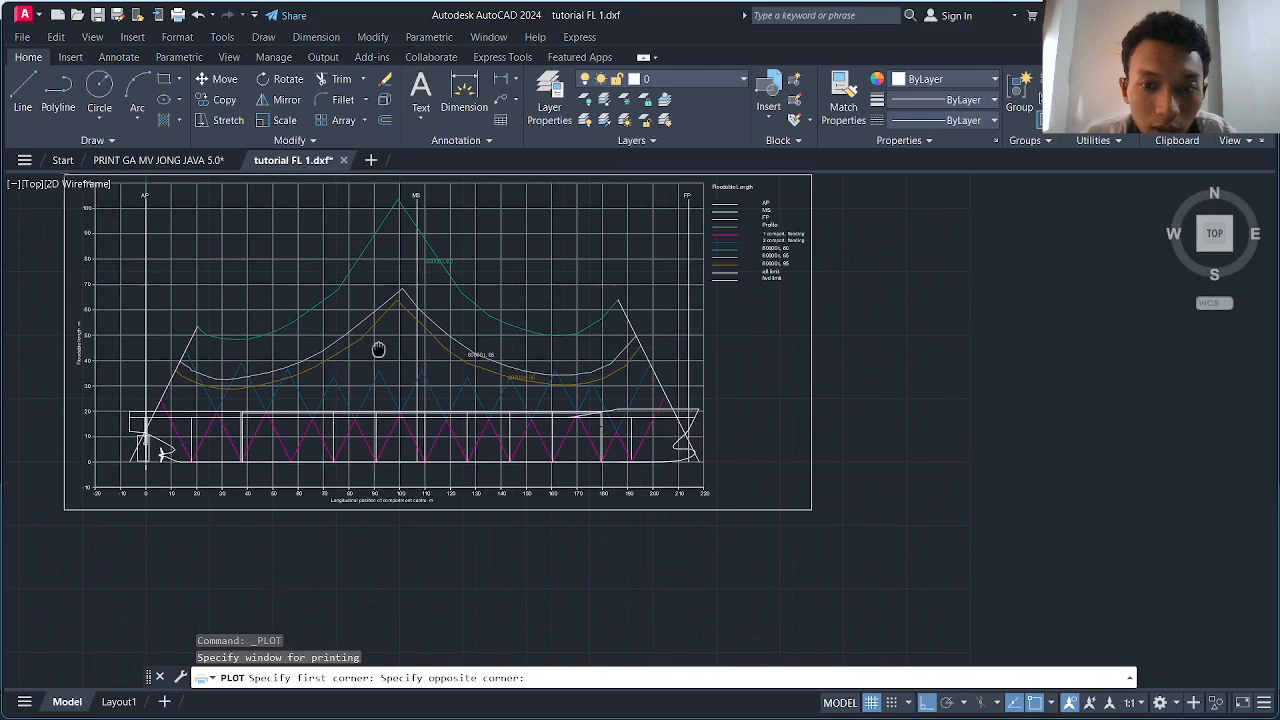
pyautogui.click(797, 509)
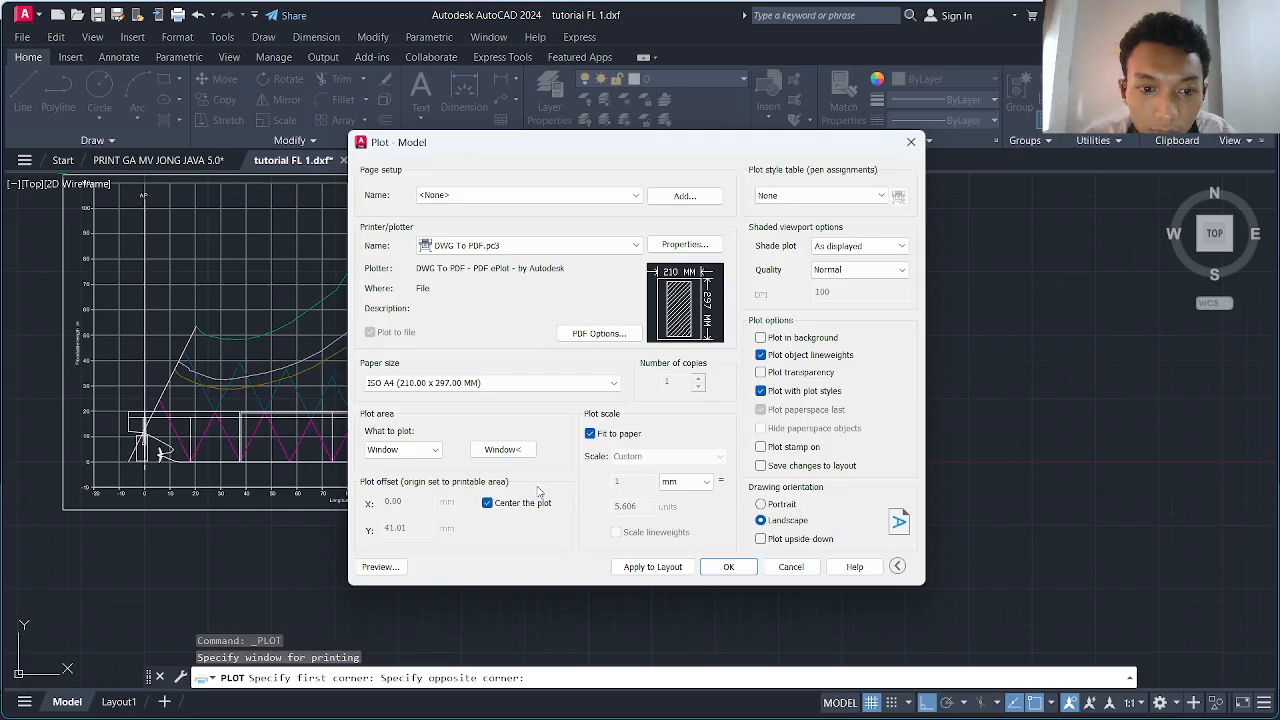
# - Redefine the plot window from the chart frame's upper left corner to its lower right corner
pyautogui.click(503, 449)
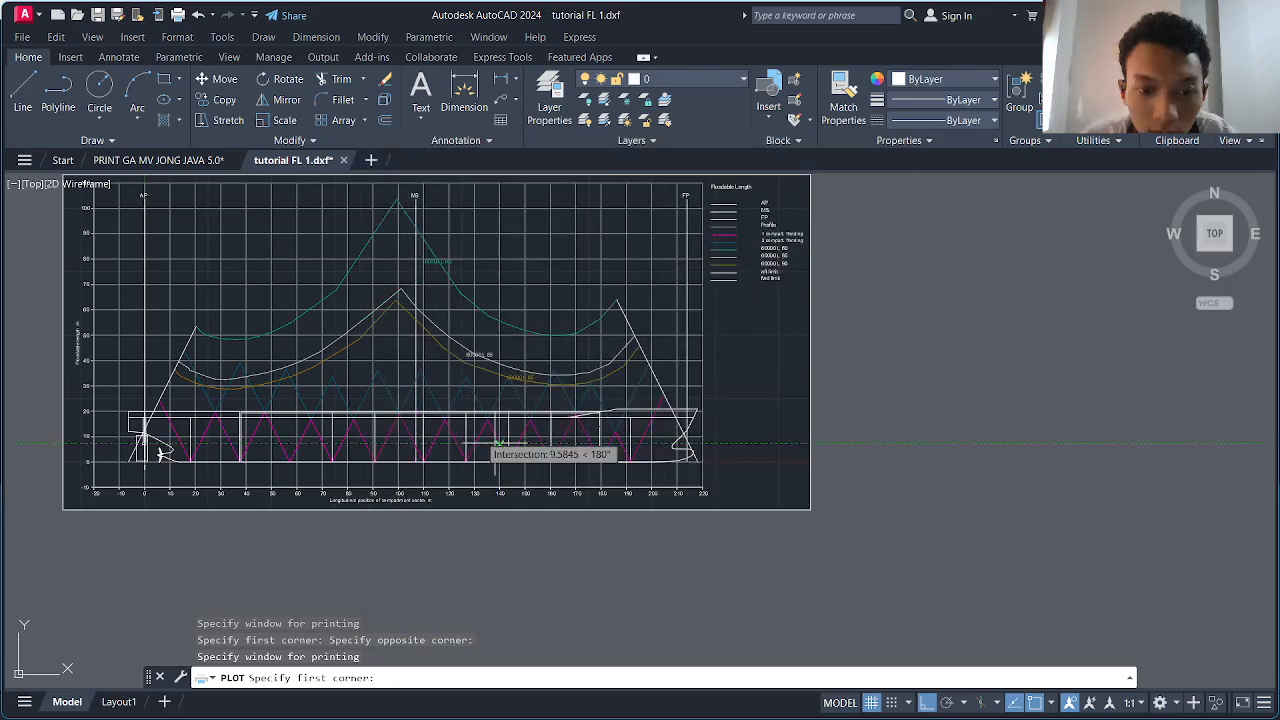
pyautogui.scroll(-5, 492, 495)
pyautogui.scroll(6, 344, 388)
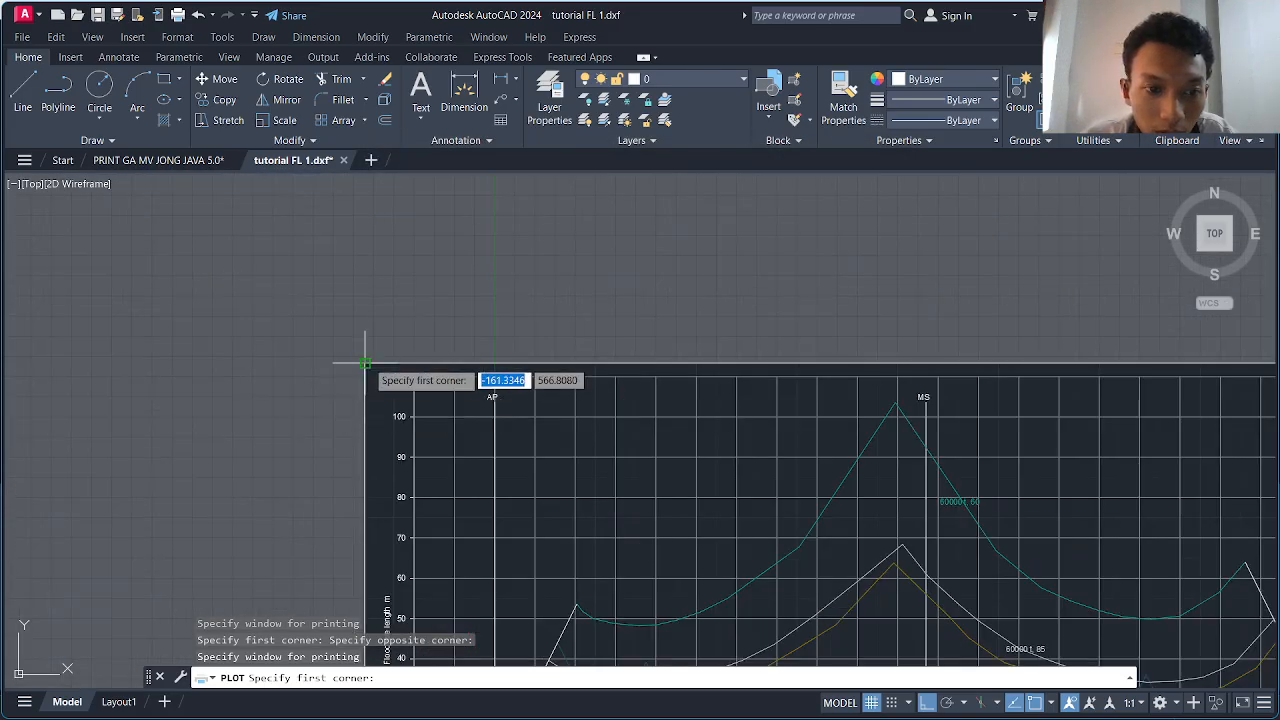
pyautogui.click(364, 363)
pyautogui.scroll(-4, 643, 438)
pyautogui.moveTo(654, 445); pyautogui.dragTo(467, 341, button='middle')
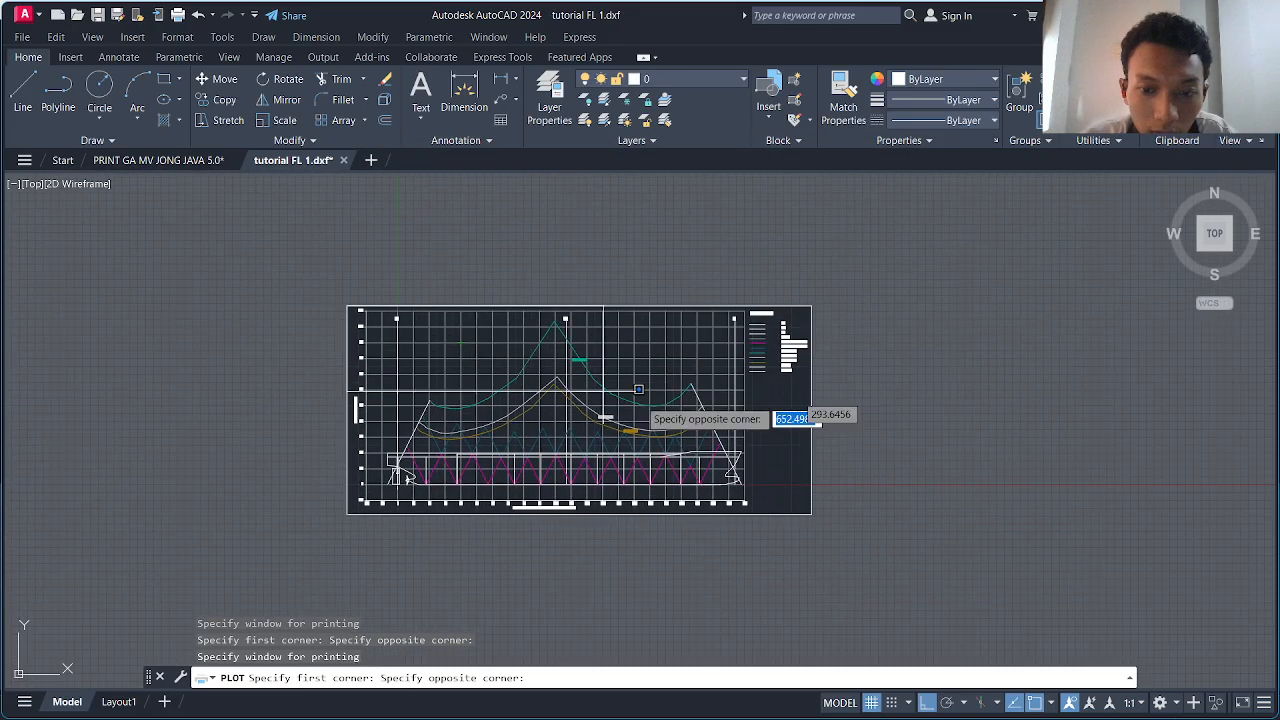
pyautogui.click(810, 515)
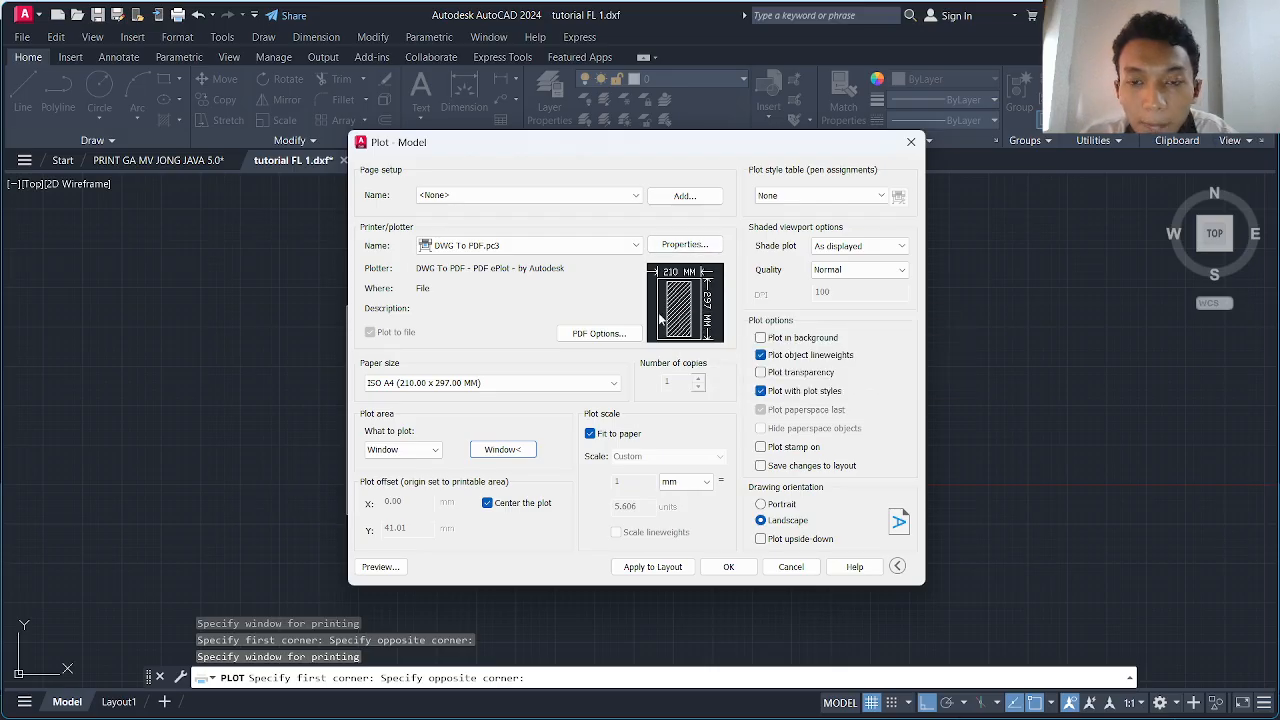
# - Apply the plot settings to the layout with landscape orientation and no plot style table
pyautogui.moveTo(660, 318)
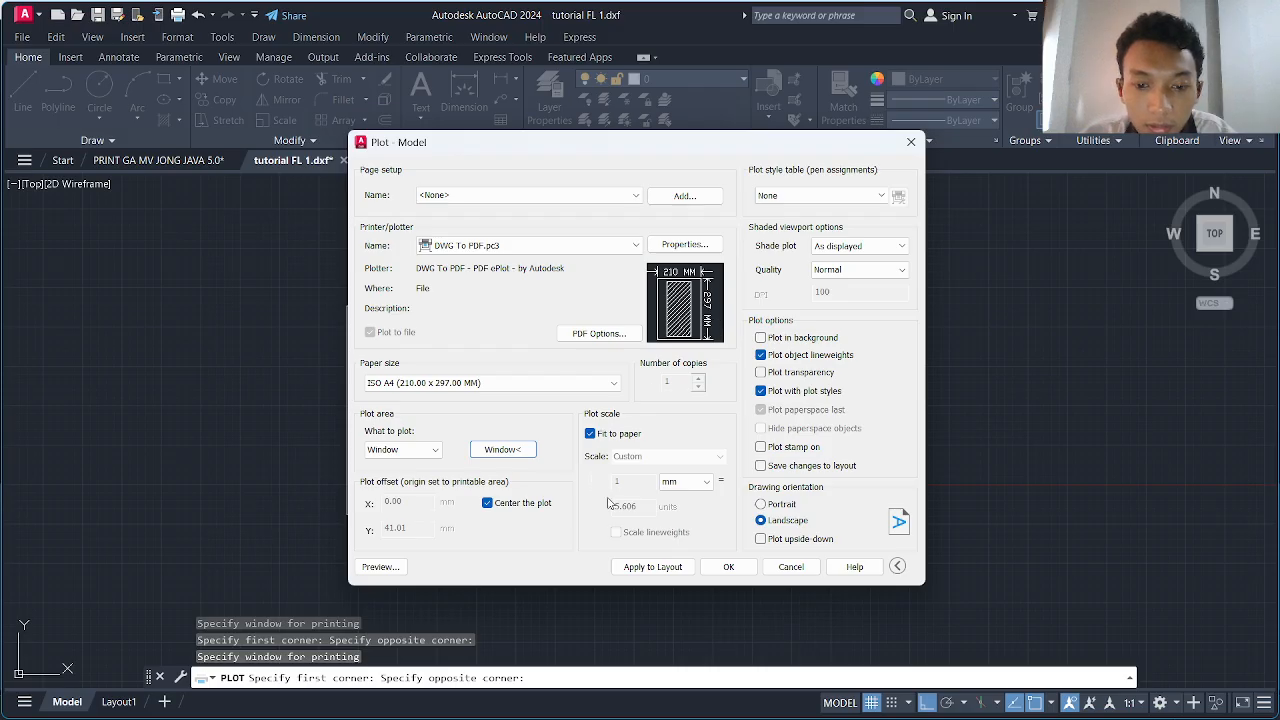
pyautogui.click(649, 567)
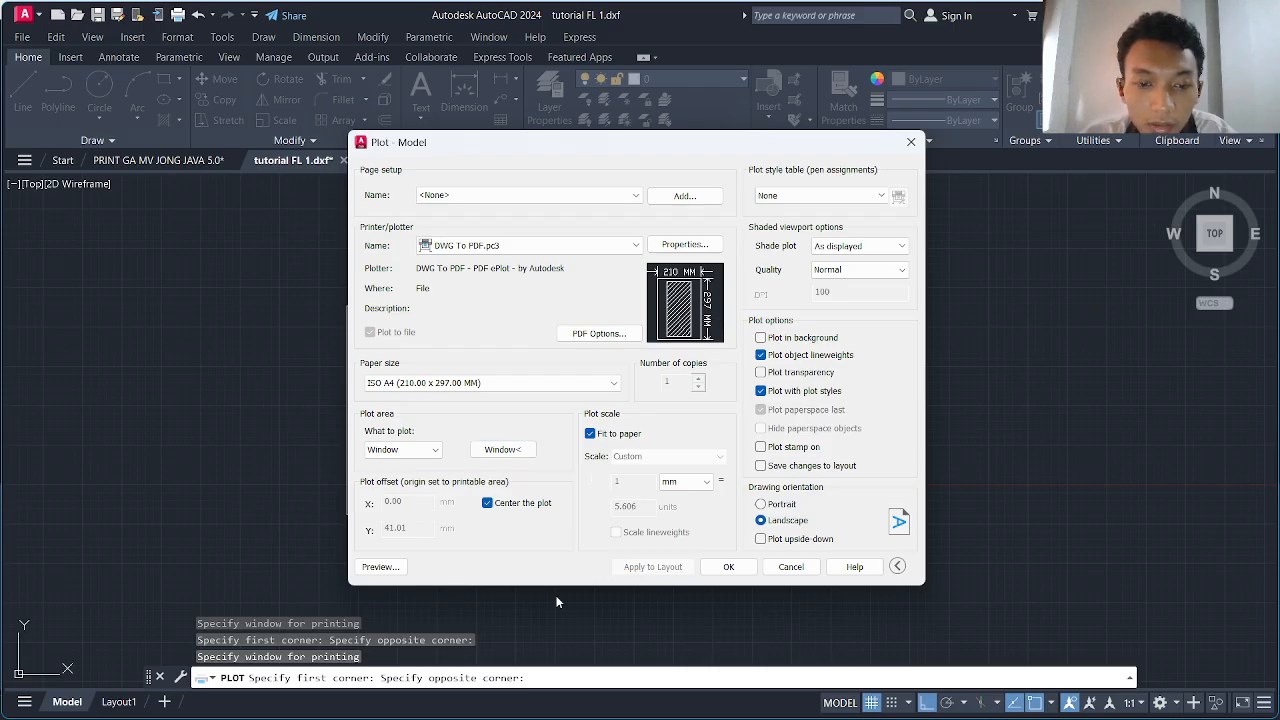
pyautogui.click(805, 195)
pyautogui.click(805, 195)
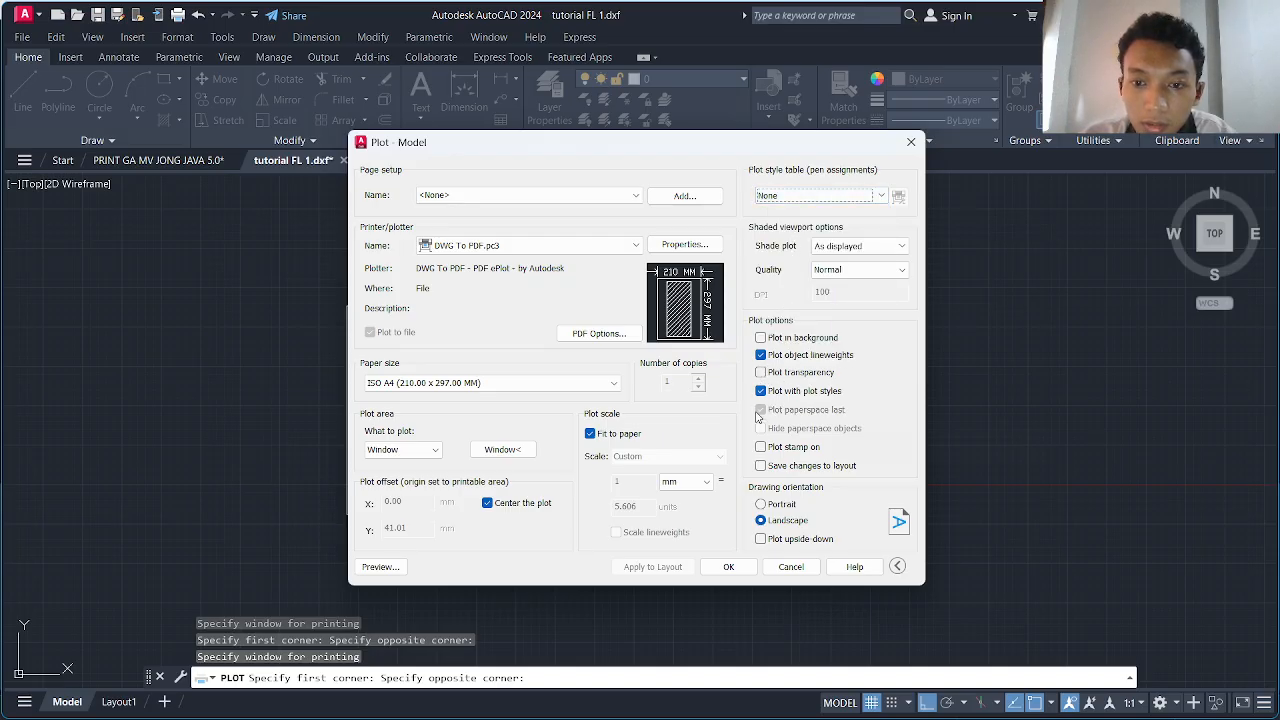
pyautogui.click(760, 505)
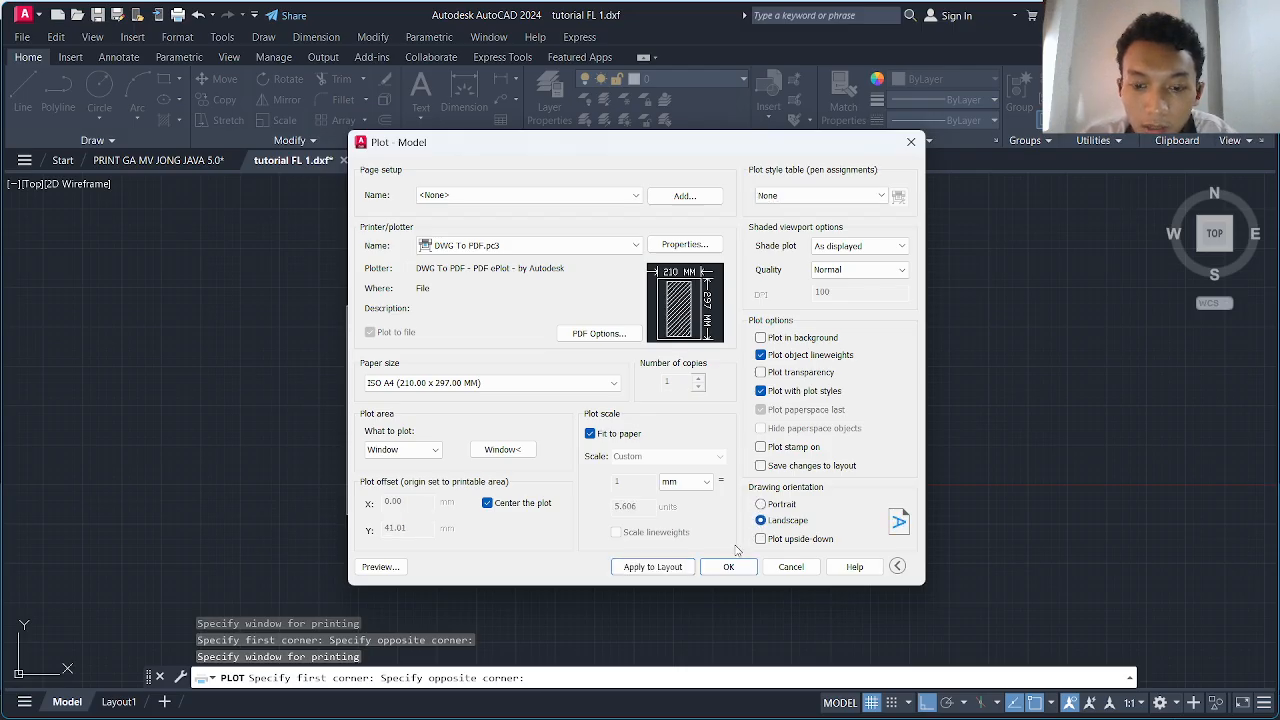
pyautogui.click(630, 570)
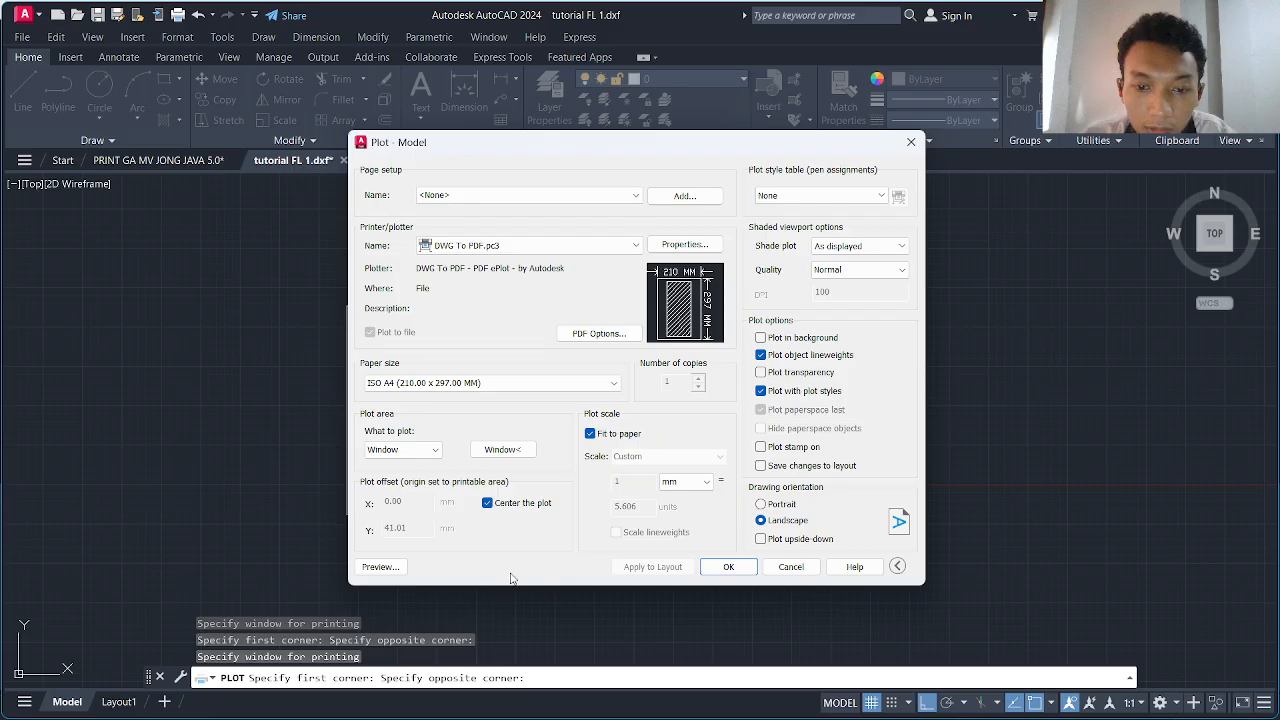
# - Preview the plot and examine the framed chart's curves, labels and placement on the sheet
pyautogui.click(380, 567)
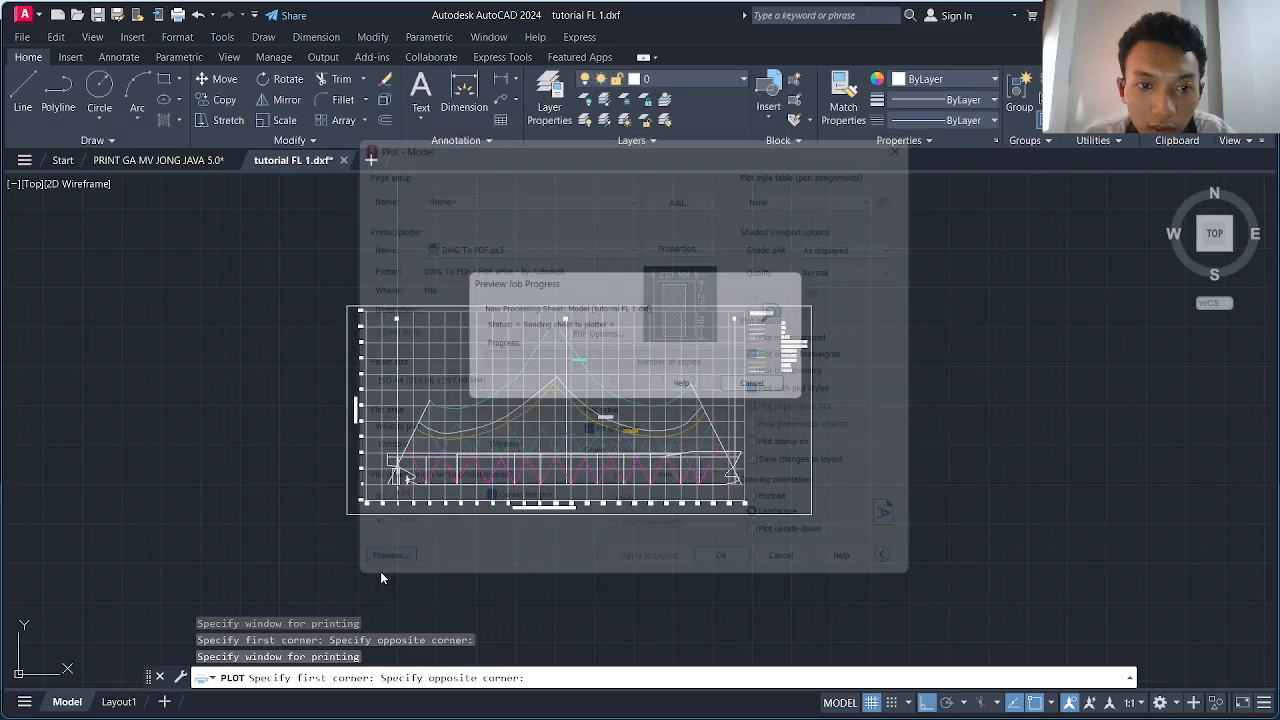
pyautogui.scroll(4, 585, 427)
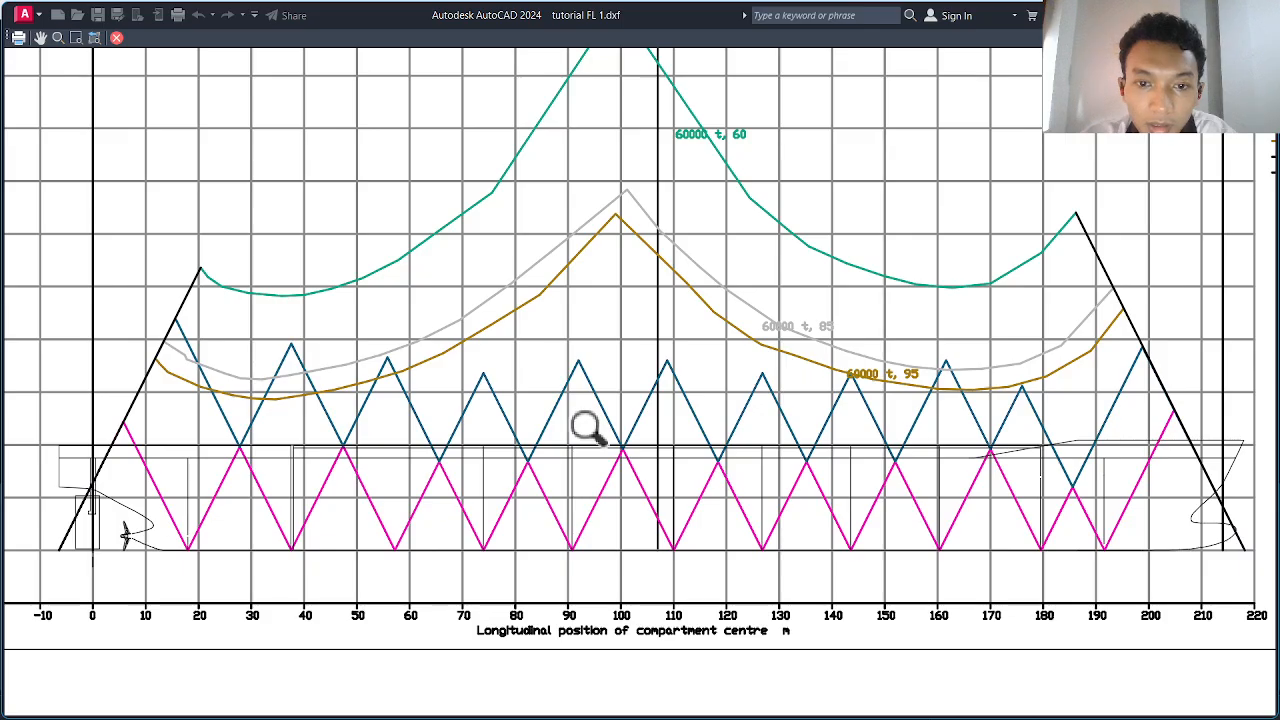
pyautogui.scroll(-4, 585, 427)
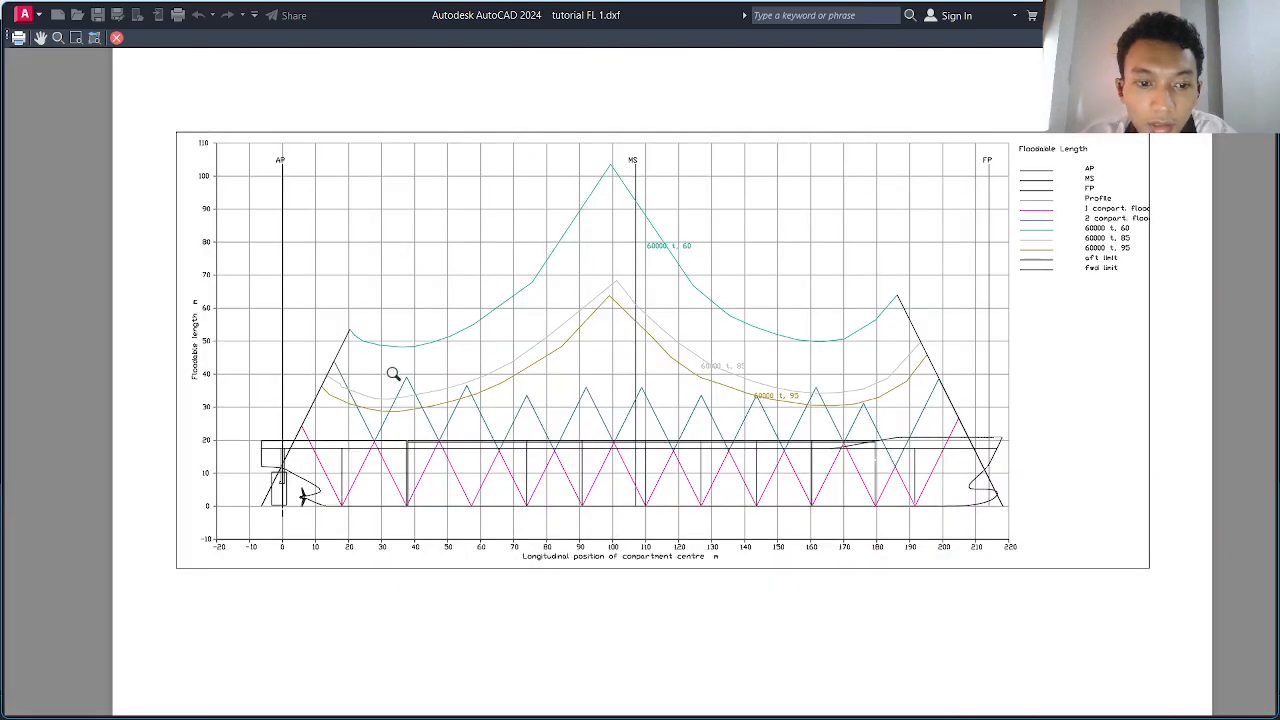
pyautogui.scroll(-1, 527, 361)
pyautogui.scroll(-2, 528, 363)
pyautogui.scroll(3, 381, 212)
pyautogui.scroll(-3, 382, 214)
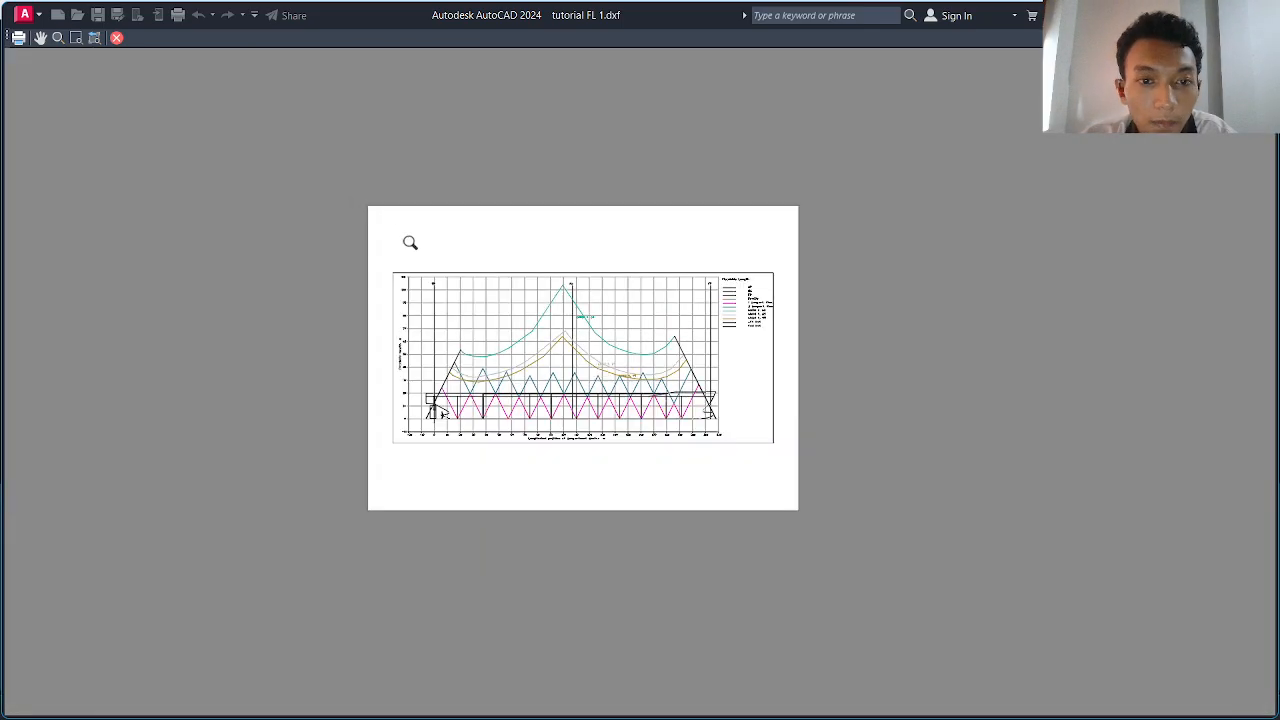
pyautogui.scroll(4, 527, 325)
pyautogui.scroll(-5, 527, 325)
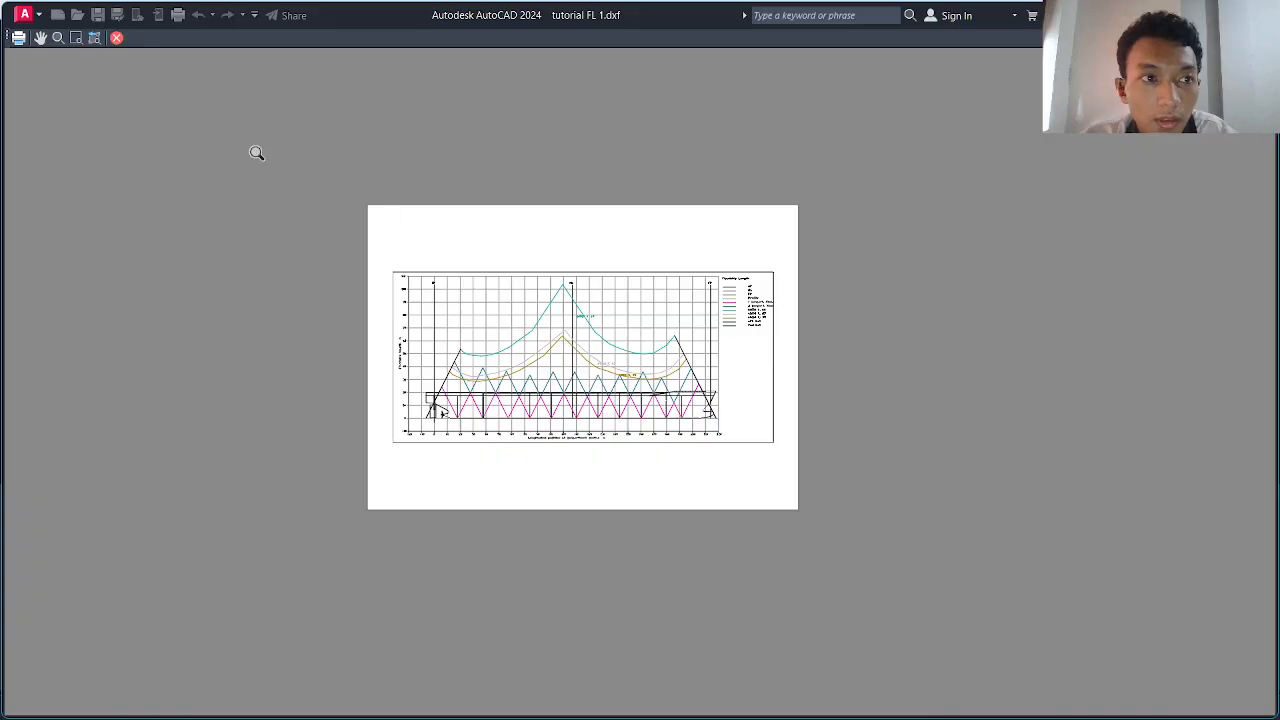
# - Start the plot from the preview and choose Documents > SEMESTER 5 > Tugas desain Kapal II as the PDF's destination folder
pyautogui.click(18, 38)
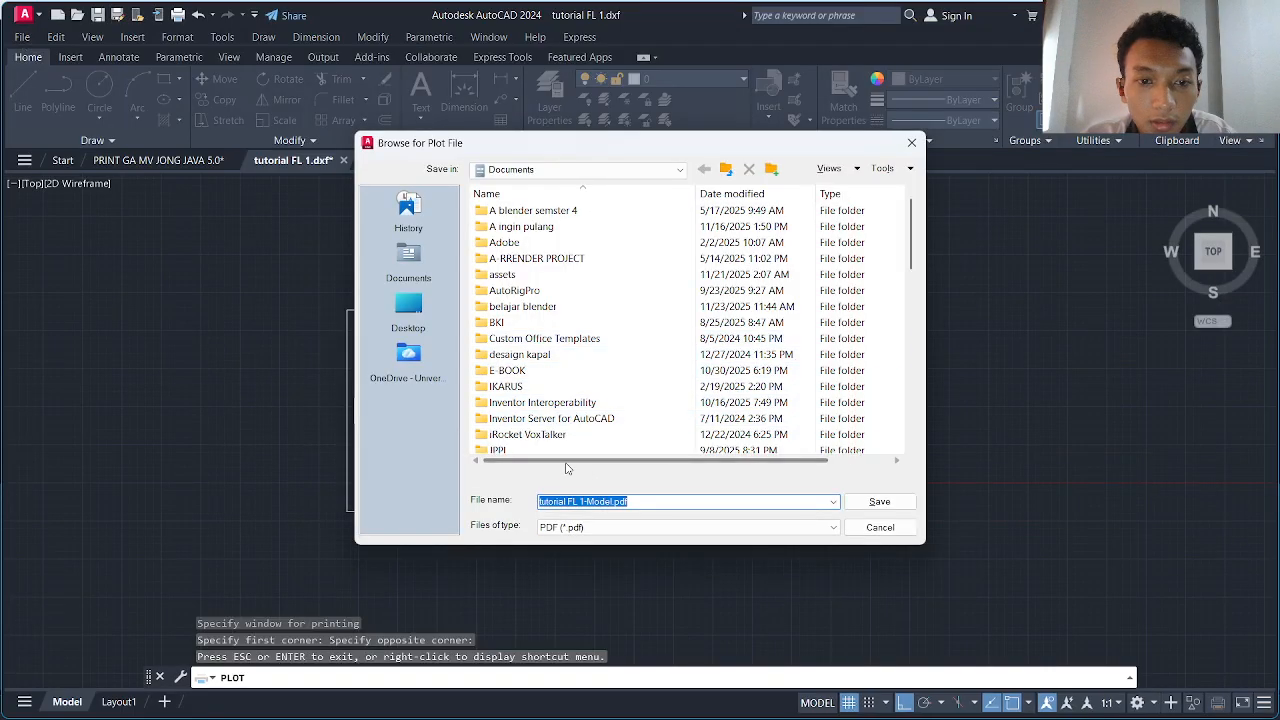
pyautogui.scroll(-3, 487, 385)
pyautogui.scroll(3, 487, 370)
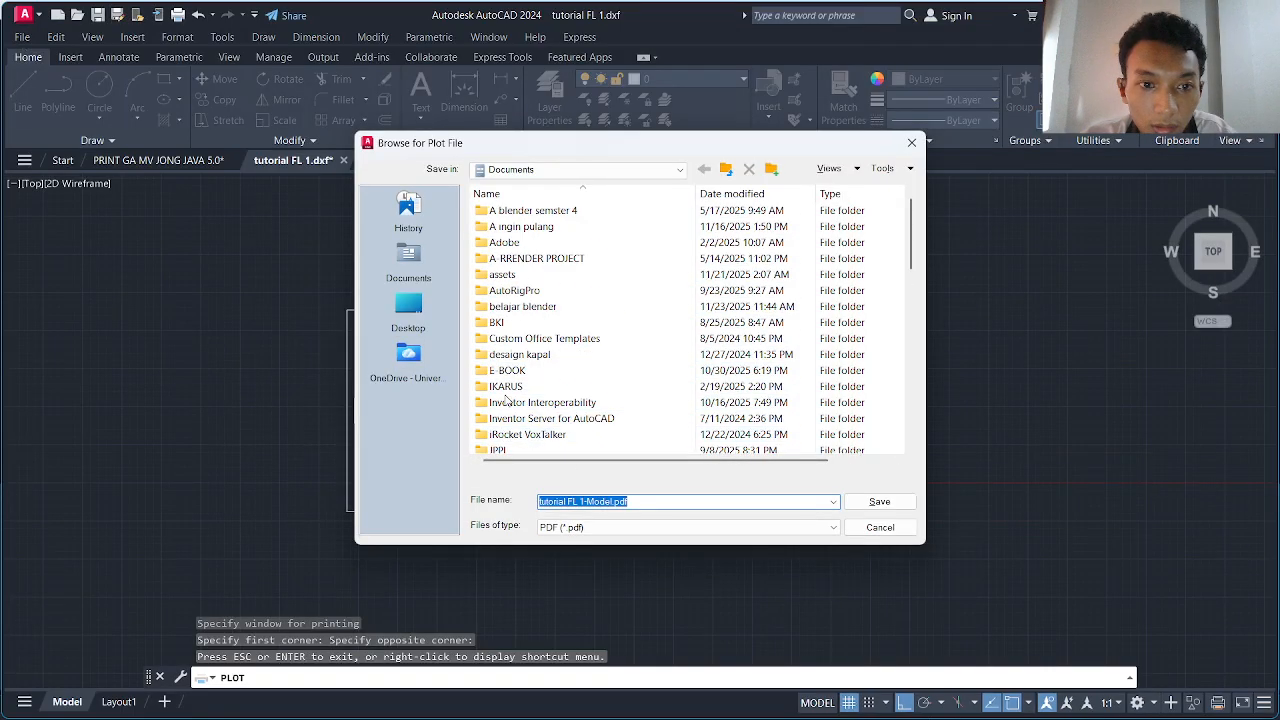
pyautogui.scroll(-5, 500, 345)
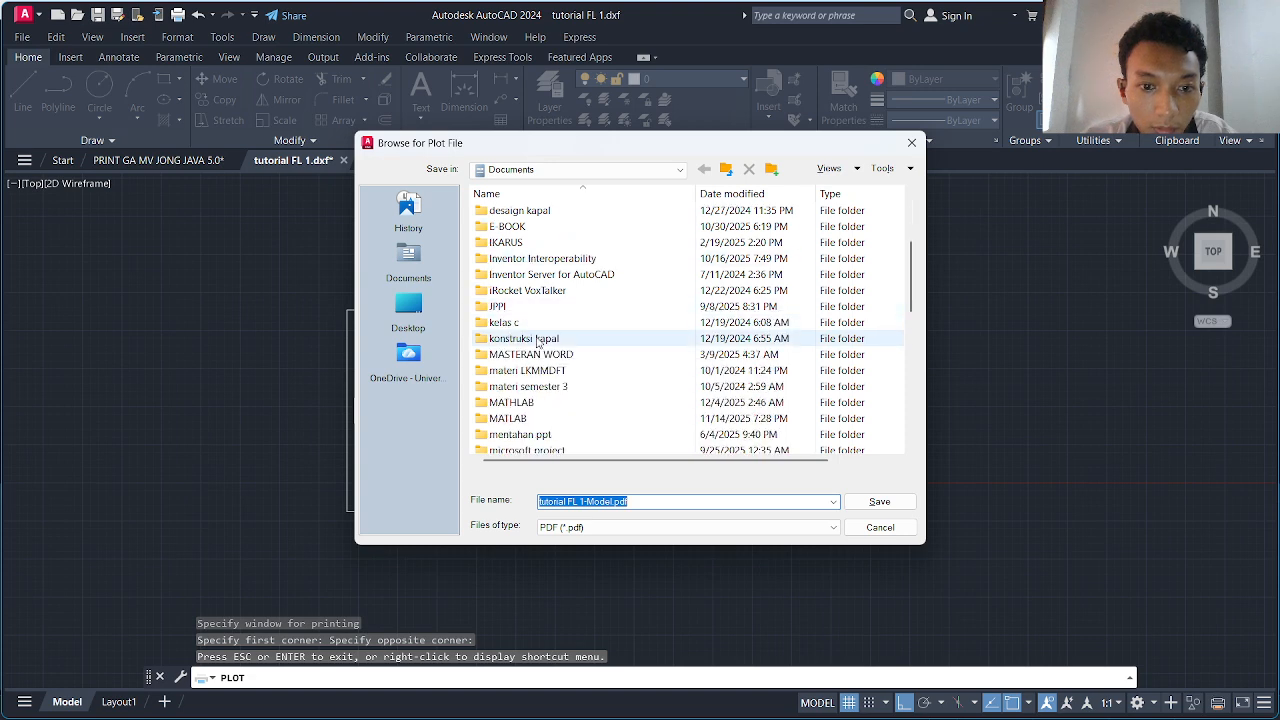
pyautogui.scroll(-6, 540, 360)
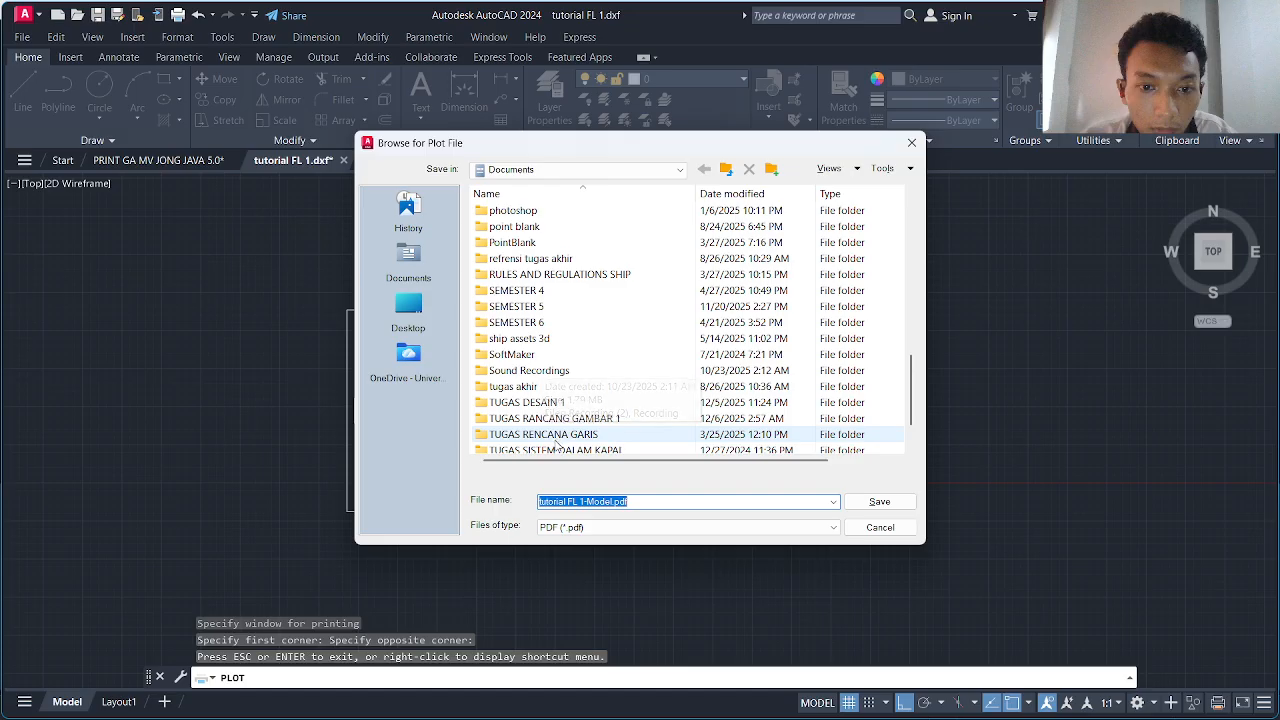
pyautogui.doubleClick(551, 308)
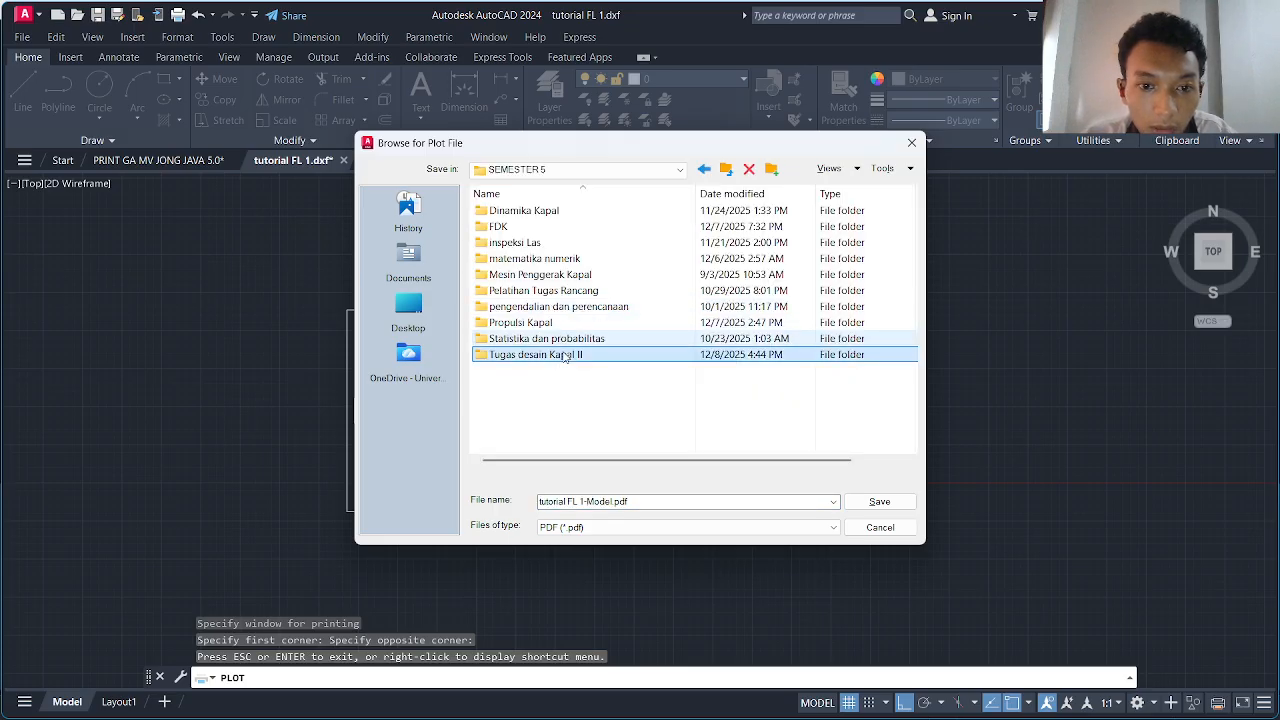
pyautogui.doubleClick(565, 355)
# - Name the plot file "tutorial 1 fl maxsurf" and save it as a PDF
pyautogui.click(619, 501)
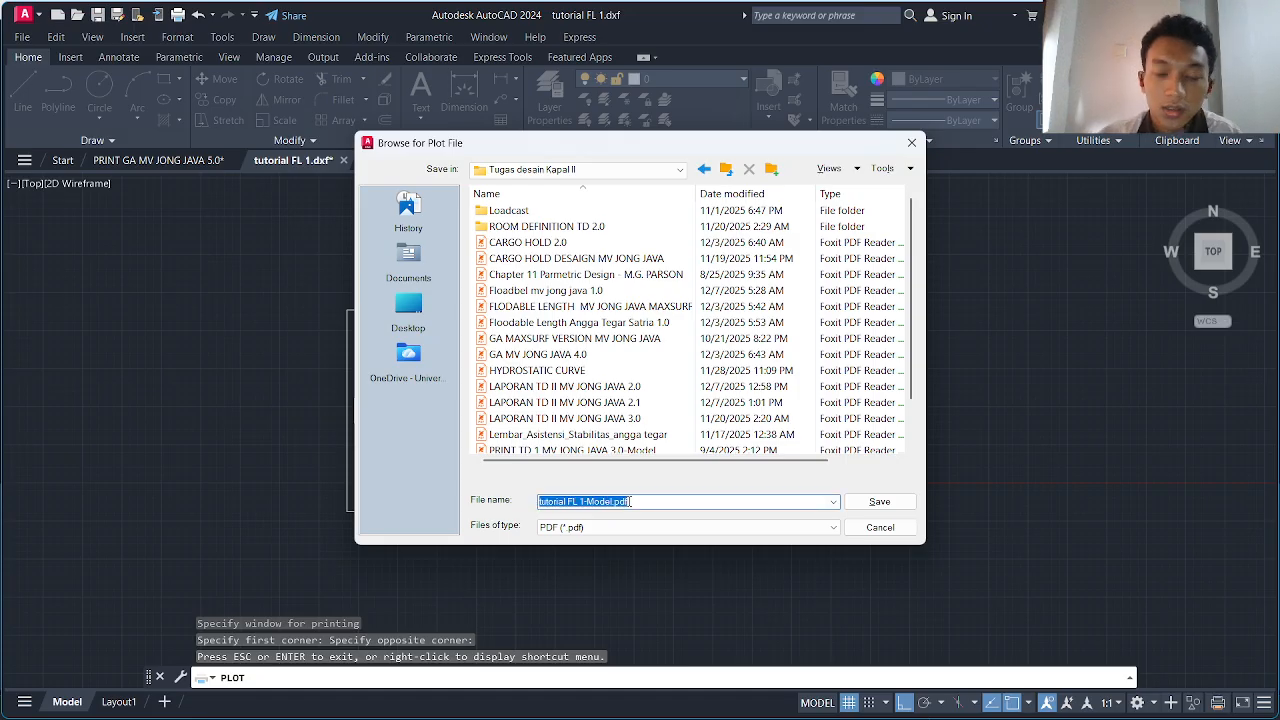
pyautogui.press('BackSpace')
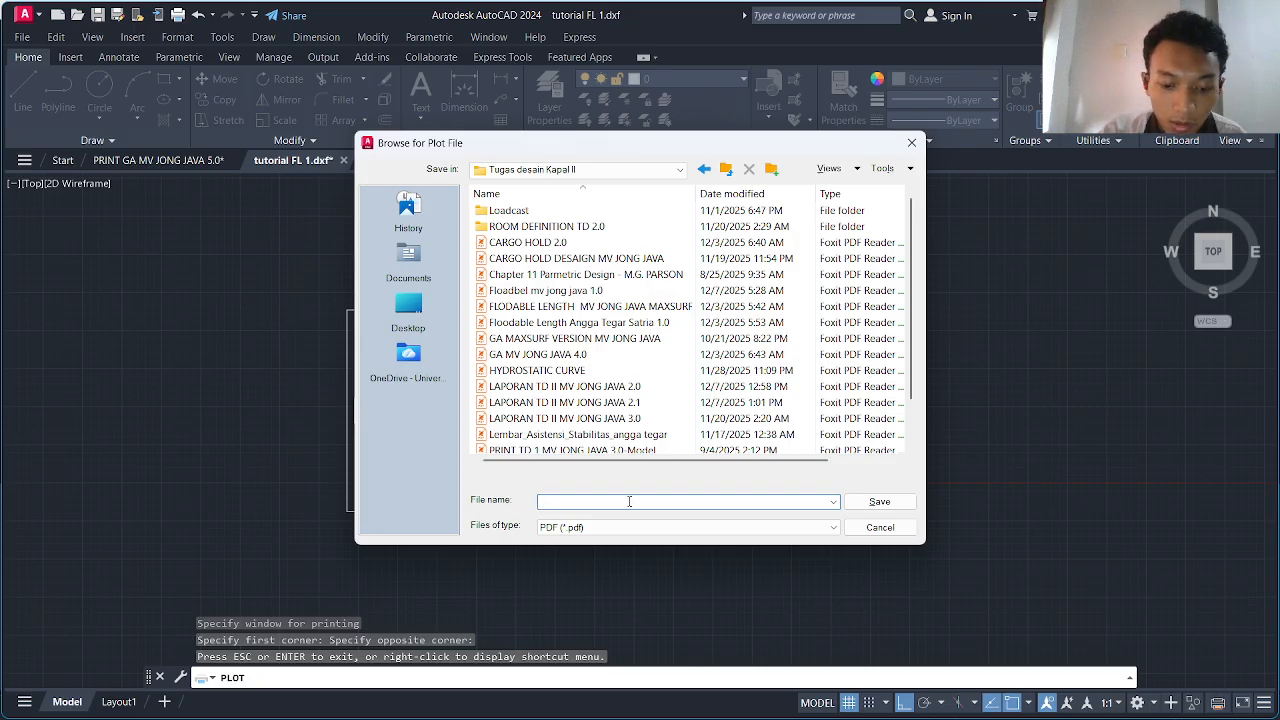
pyautogui.write('tutorial 1 fl maxsurf')
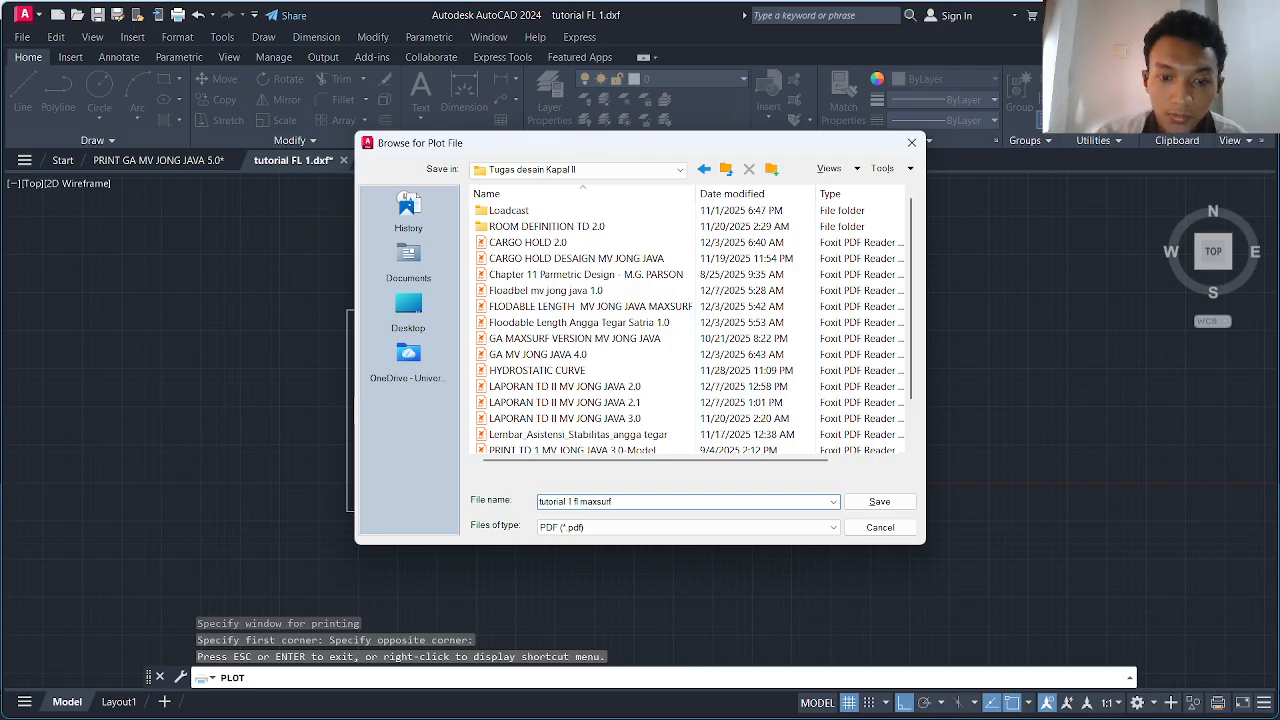
pyautogui.click(898, 502)
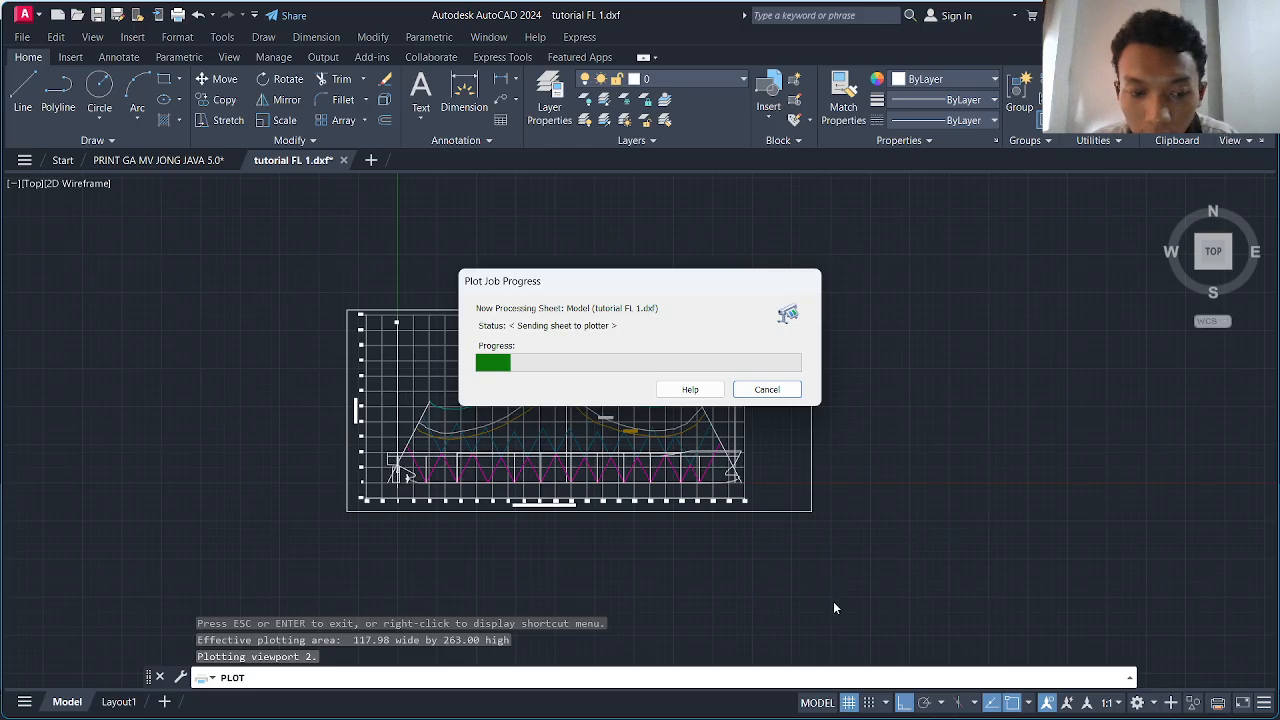
# - In Foxit PDF Reader, hide the bookmarks pane and examine the plotted chart's curves, compartment triangles, axis labels and legend up close
pyautogui.moveTo(922, 712)
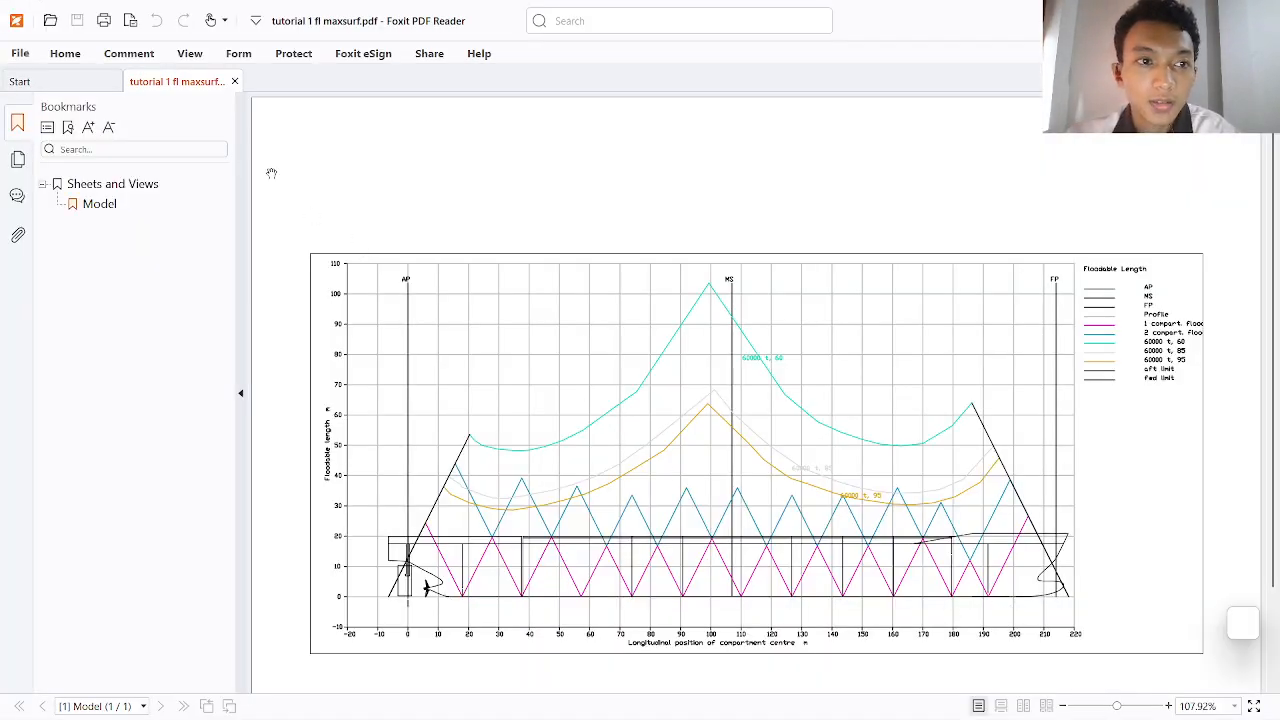
pyautogui.click(18, 124)
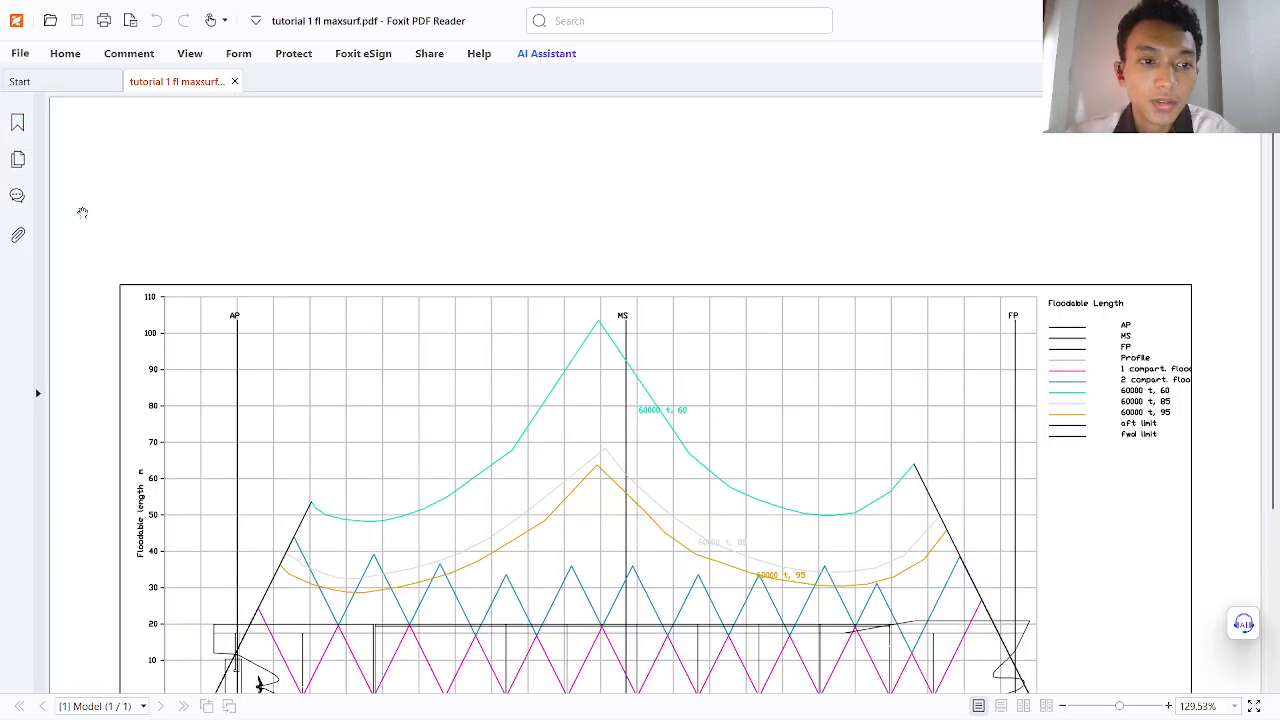
pyautogui.scroll(-3, 156, 273)
pyautogui.scroll(1, 456, 375)
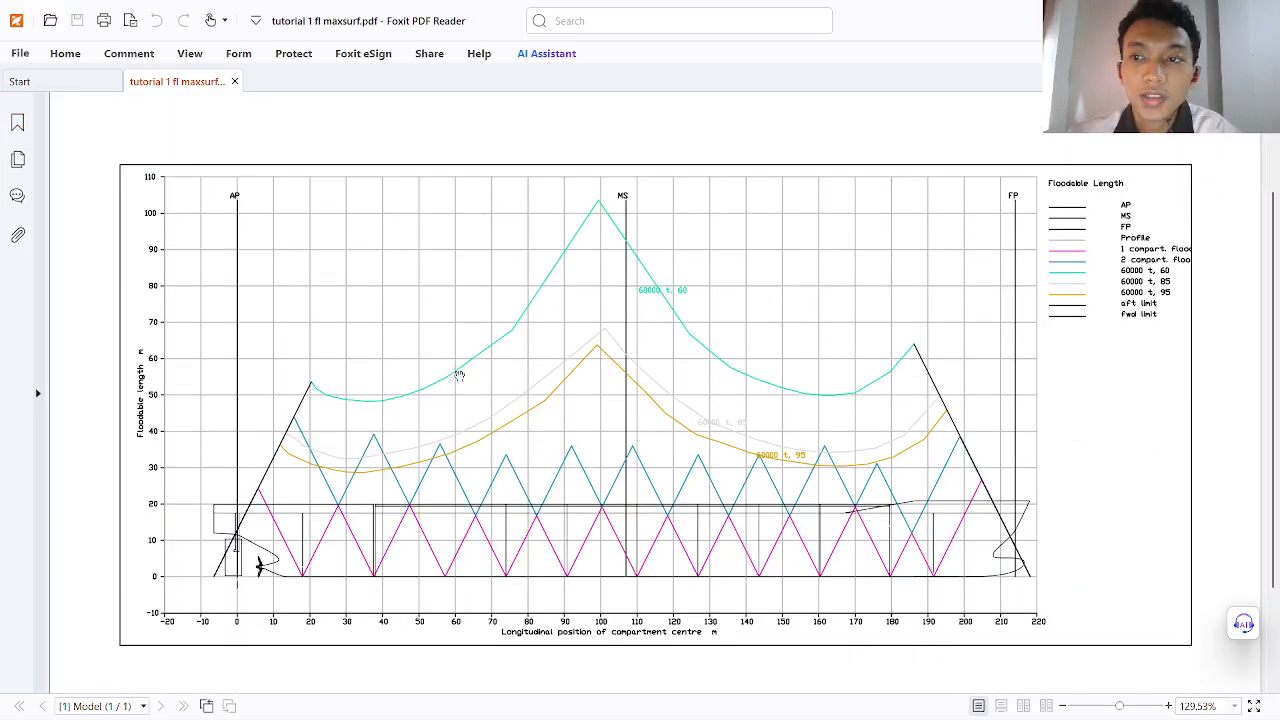
pyautogui.scroll(-1, 880, 376)
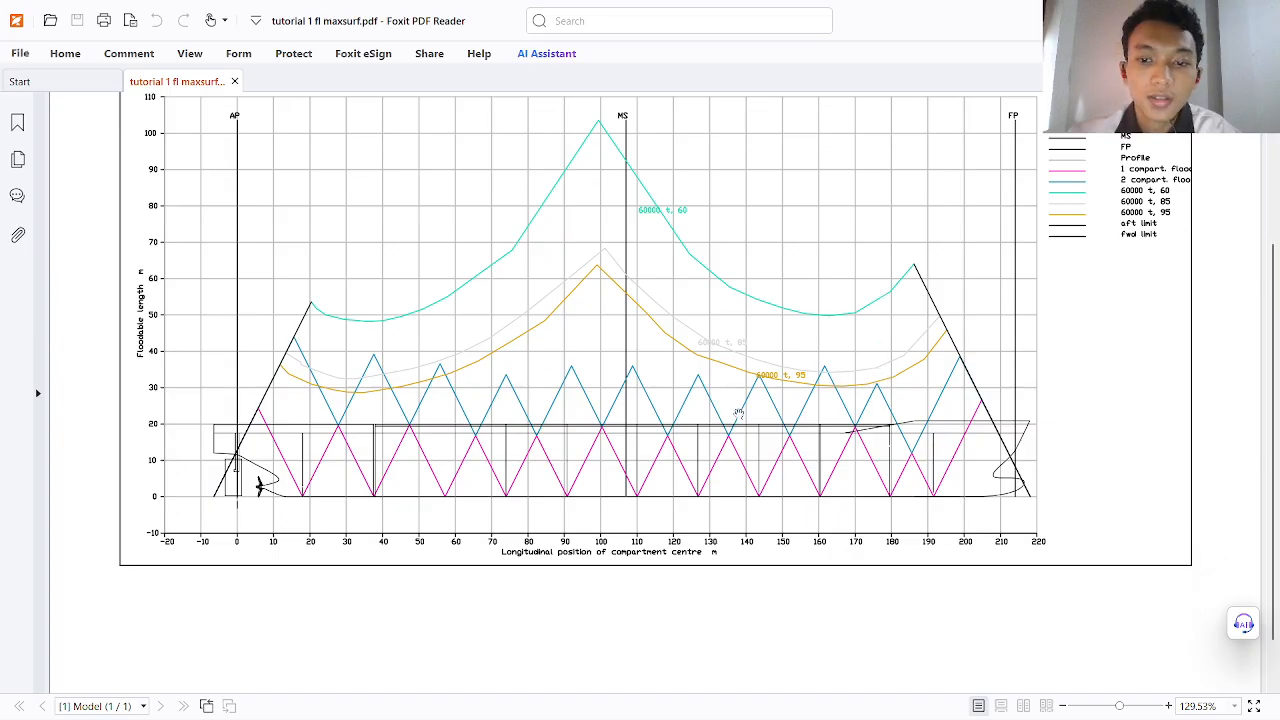
pyautogui.keyDown('ctrl'); pyautogui.scroll(3, 675, 343); pyautogui.keyUp('ctrl')
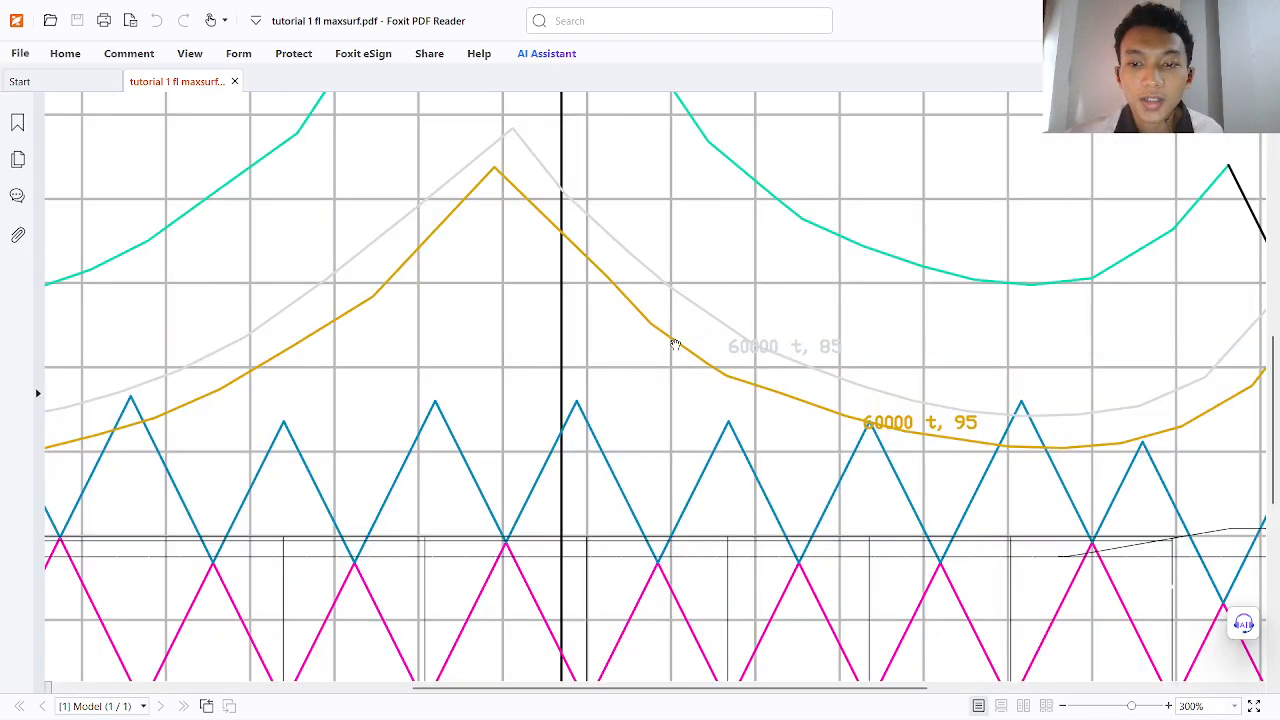
pyautogui.keyDown('ctrl'); pyautogui.scroll(-2, 675, 344); pyautogui.keyUp('ctrl')
pyautogui.keyDown('ctrl'); pyautogui.scroll(-1, 697, 405); pyautogui.keyUp('ctrl')
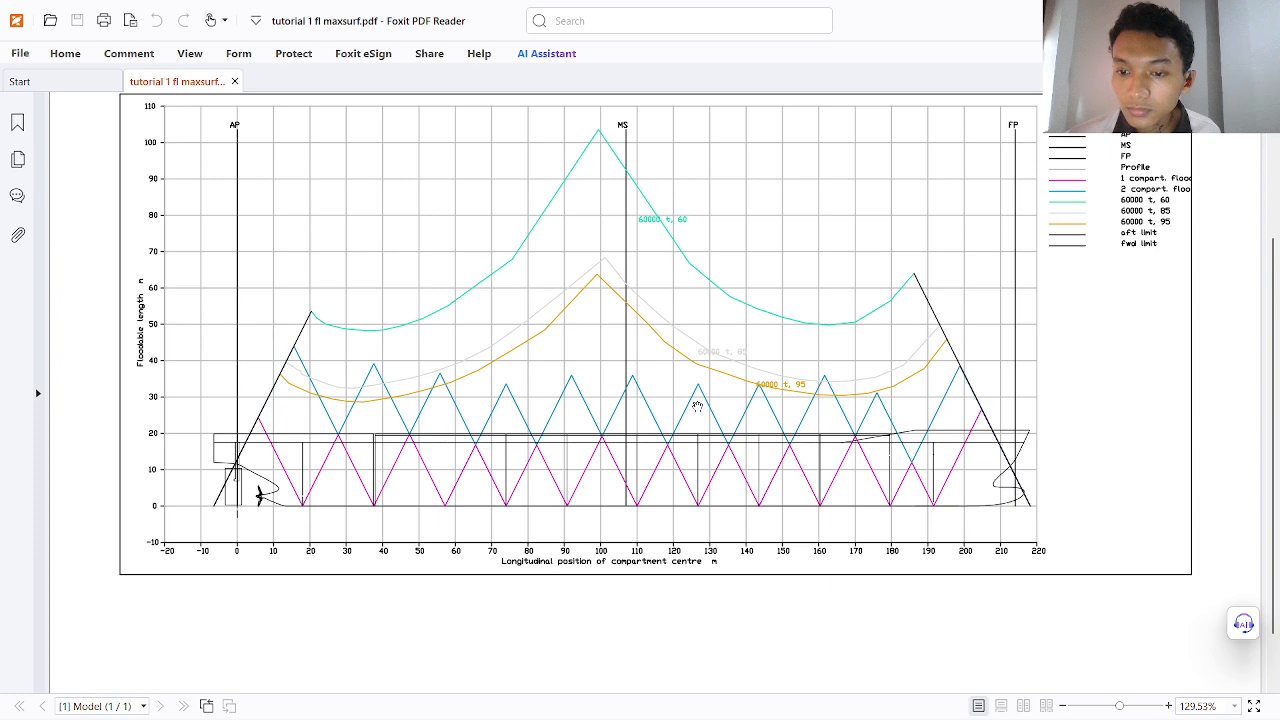
pyautogui.keyDown('ctrl'); pyautogui.scroll(2, 1125, 285); pyautogui.keyUp('ctrl')
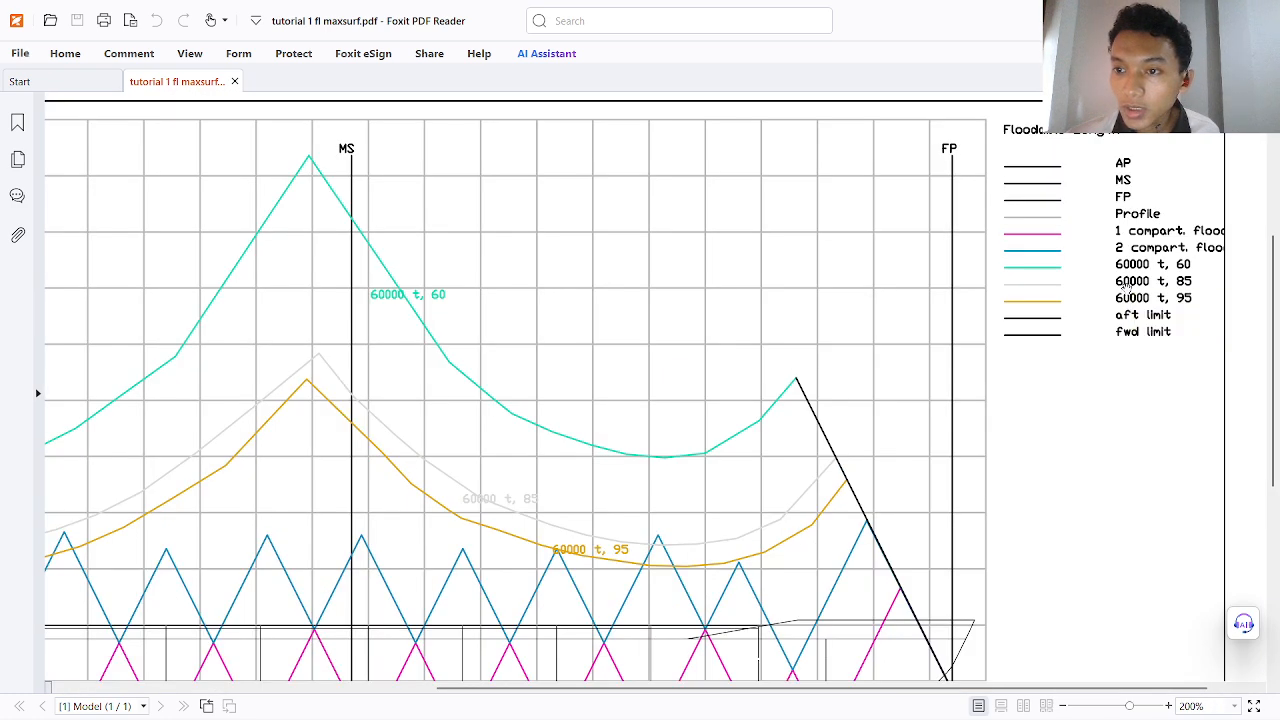
pyautogui.hscroll(-5, 860, 380)
pyautogui.keyDown('ctrl'); pyautogui.scroll(-2, 689, 390); pyautogui.keyUp('ctrl')
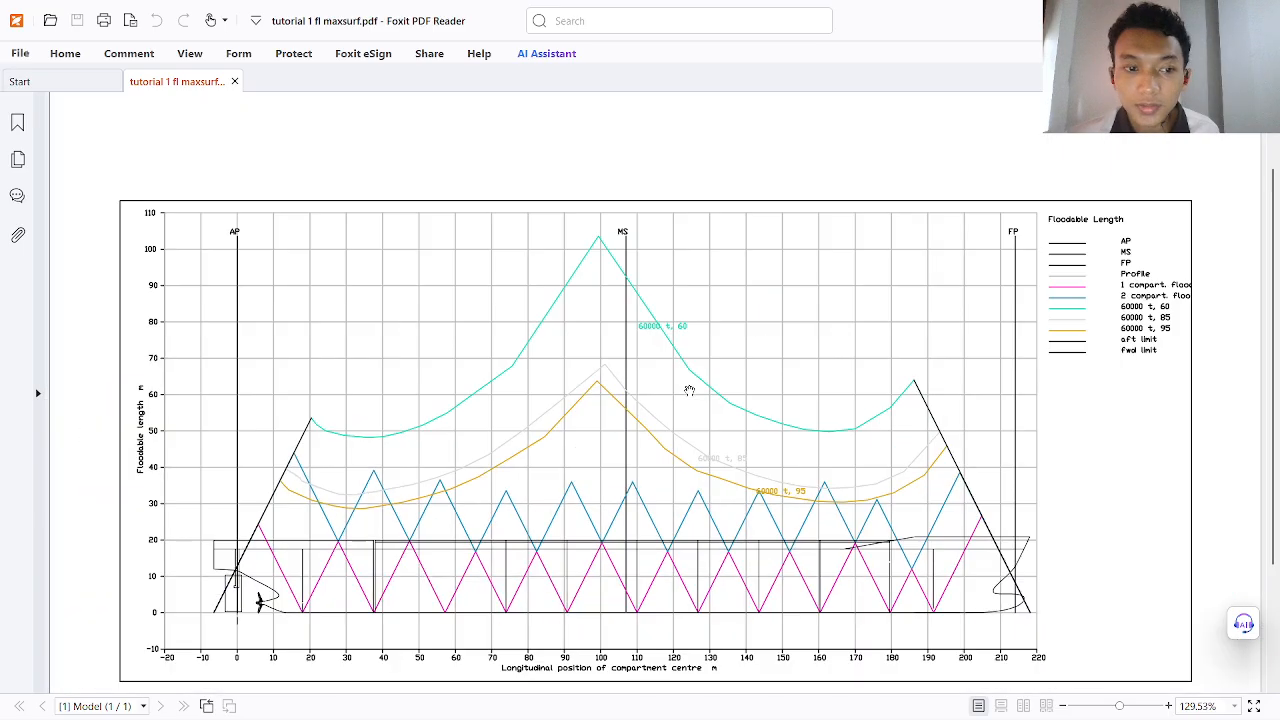
pyautogui.scroll(-2, 476, 418)
pyautogui.scroll(4, 458, 450)
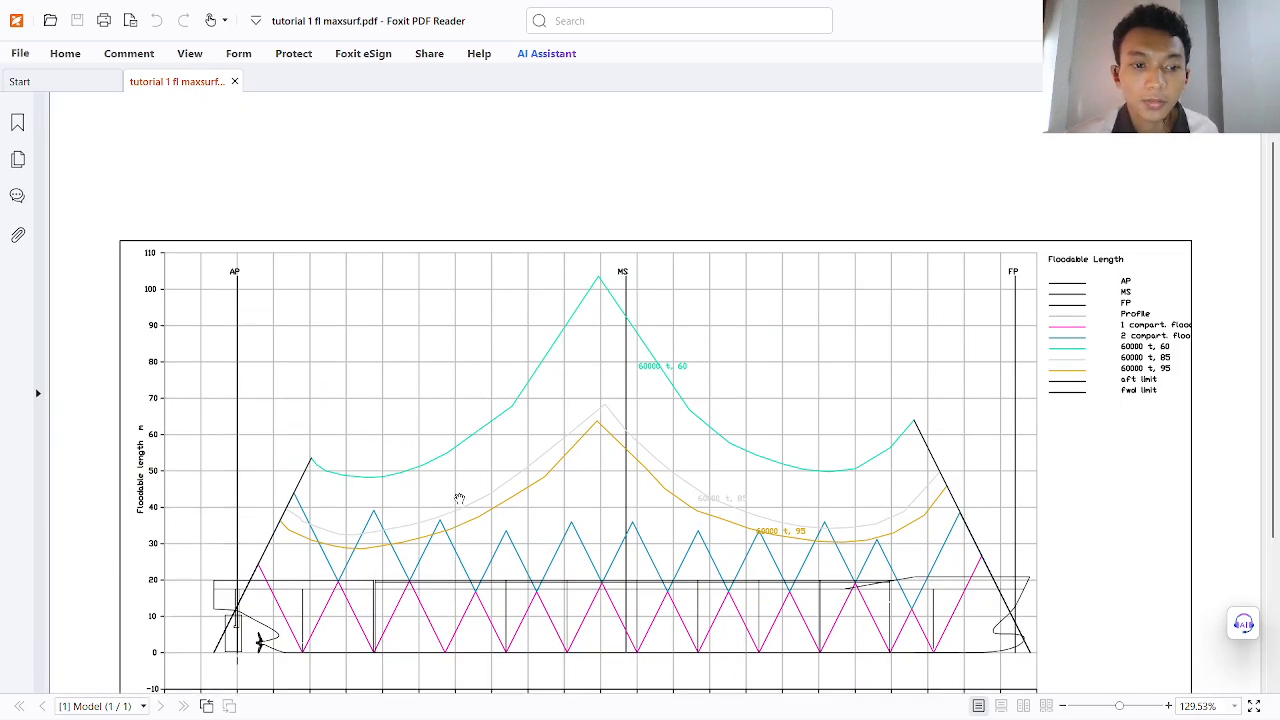
pyautogui.scroll(-3, 416, 527)
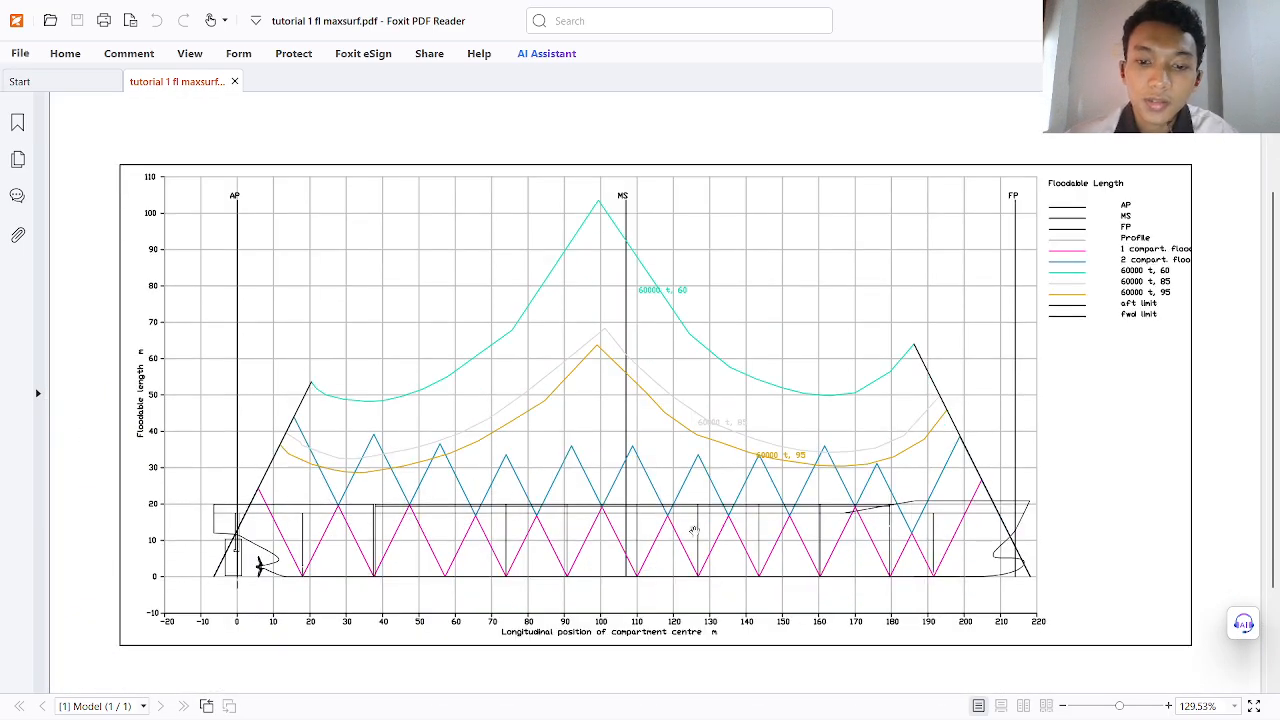
pyautogui.scroll(3, 838, 570)
pyautogui.scroll(-3, 578, 491)
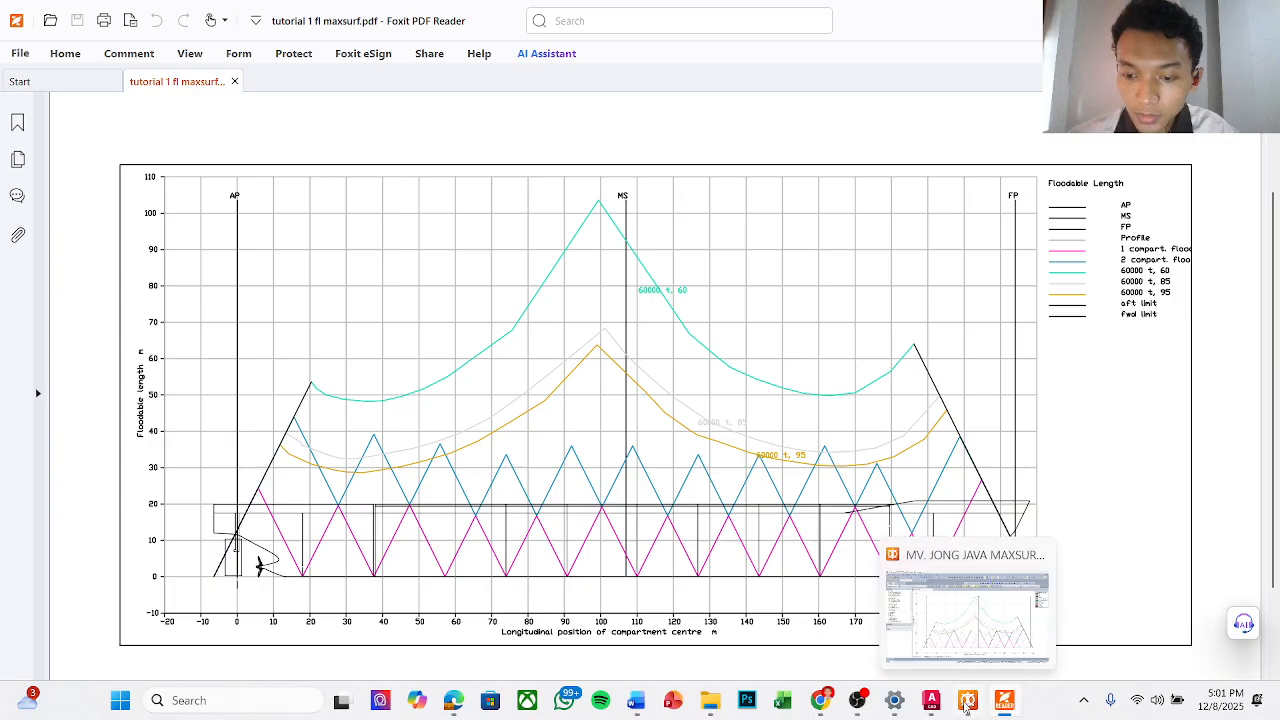
pyautogui.click(857, 698)
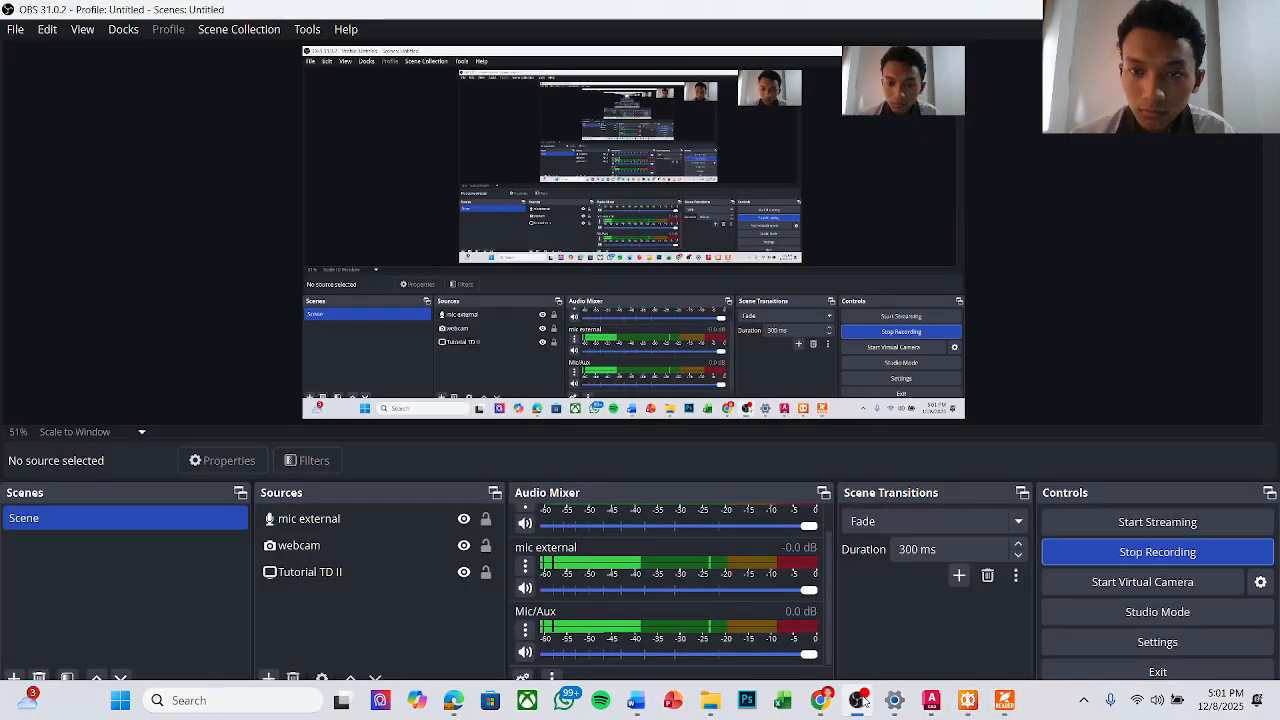